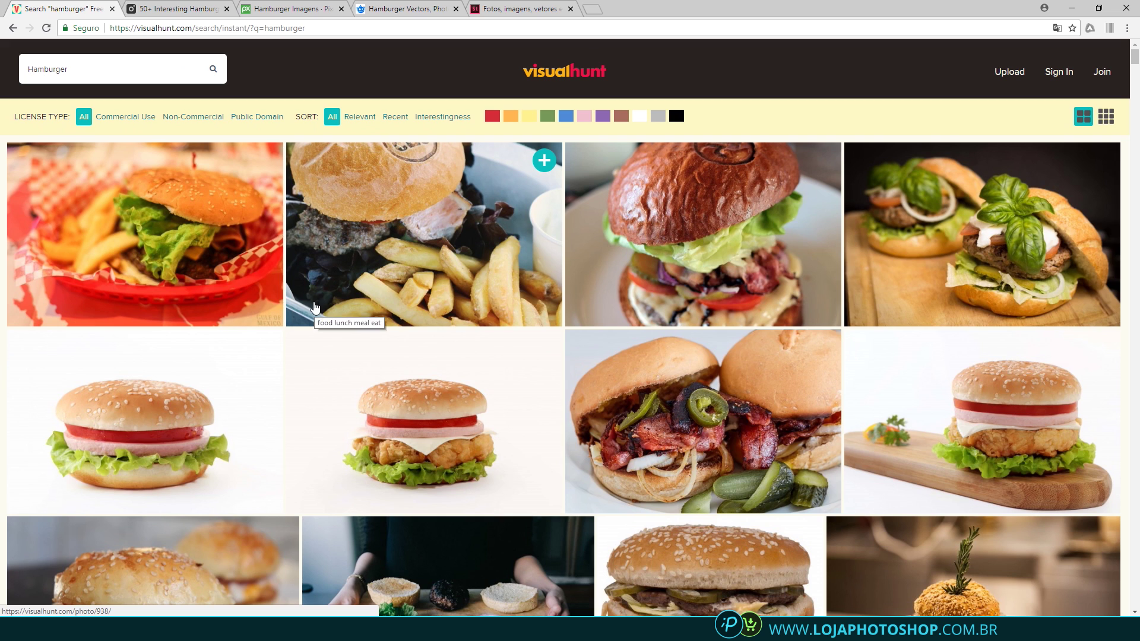
Browse the hamburger photo results on Pexels.
left_click(178, 8)
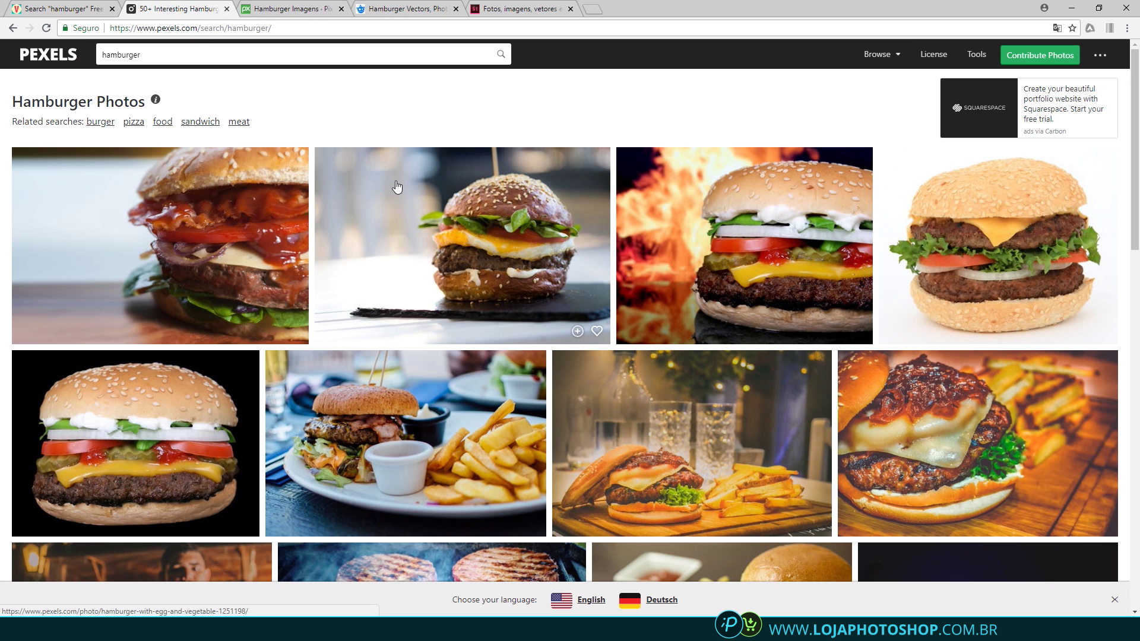
scroll(411, 287, "down", 6)
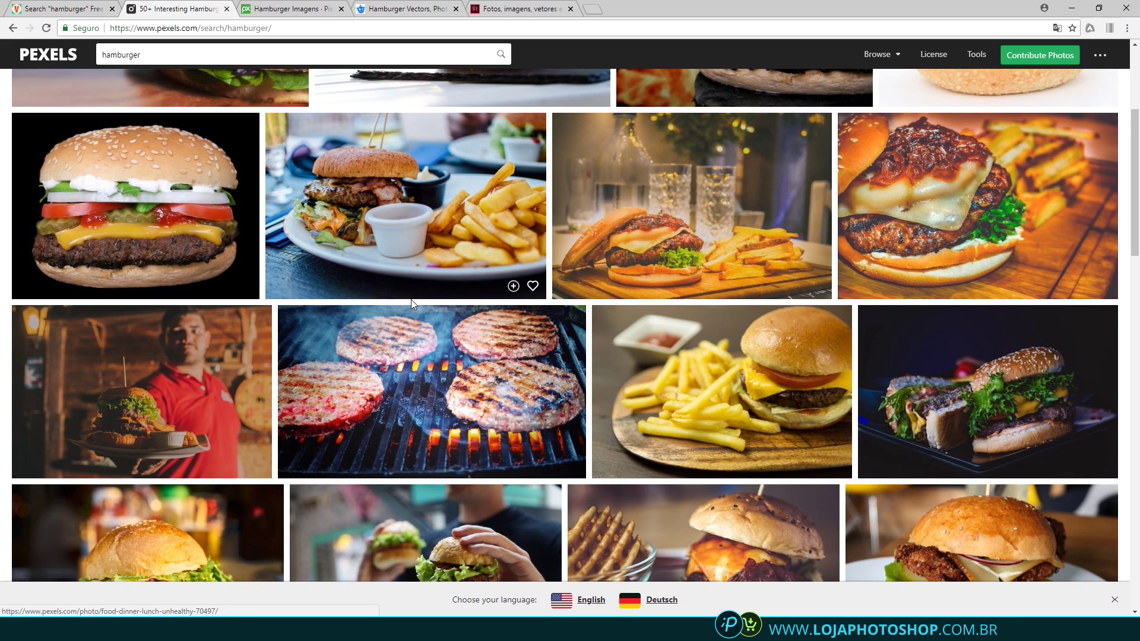
scroll(413, 309, "up", 6)
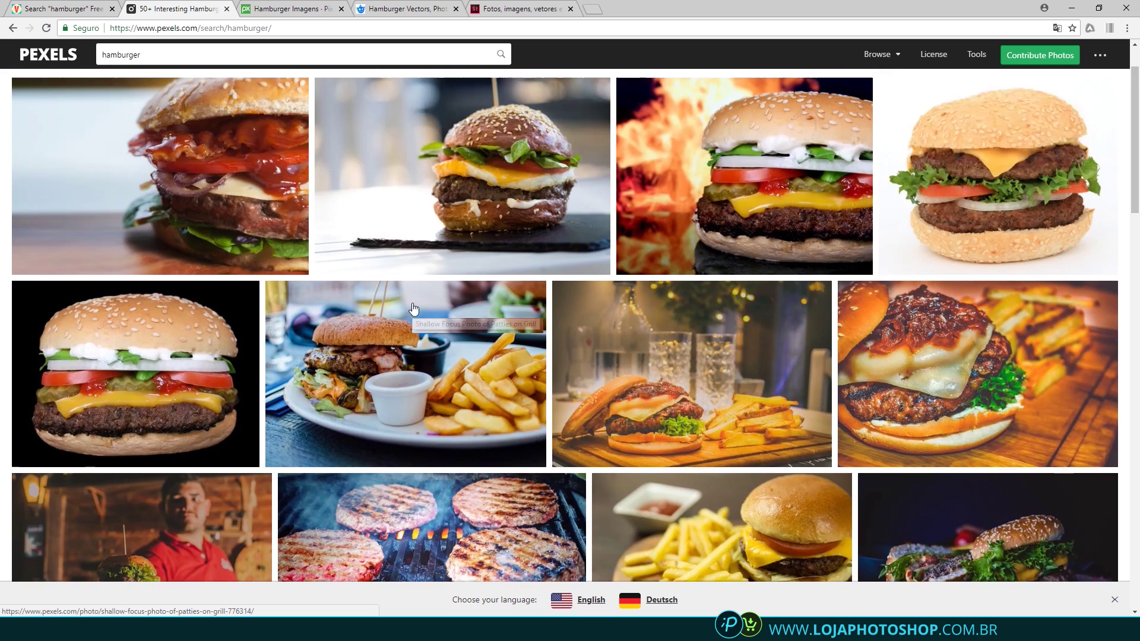
Browse the hamburger results on Pixabay and open the photo of the burger with floating bun and tomato slices.
left_click(295, 10)
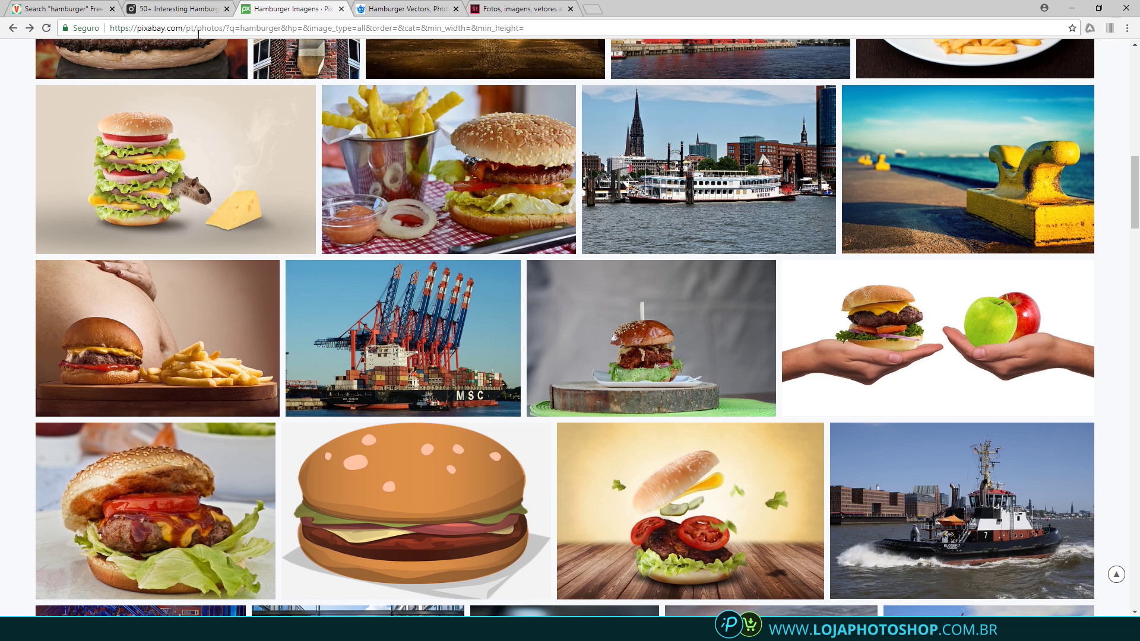
scroll(594, 368, "down", 1)
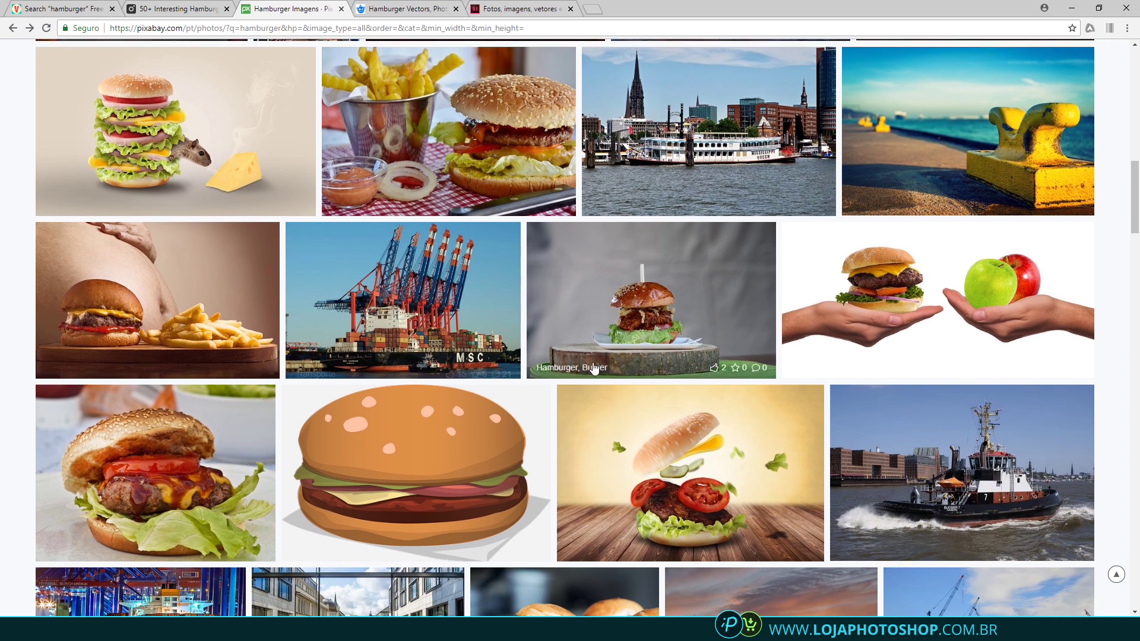
scroll(594, 368, "down", 2)
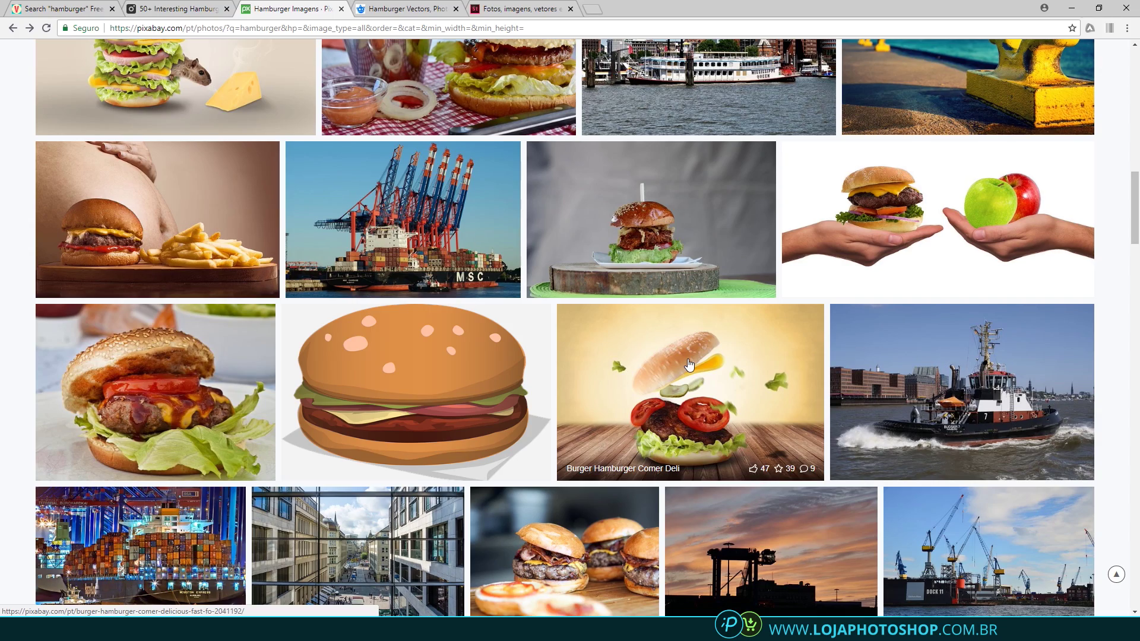
scroll(659, 358, "up", 11)
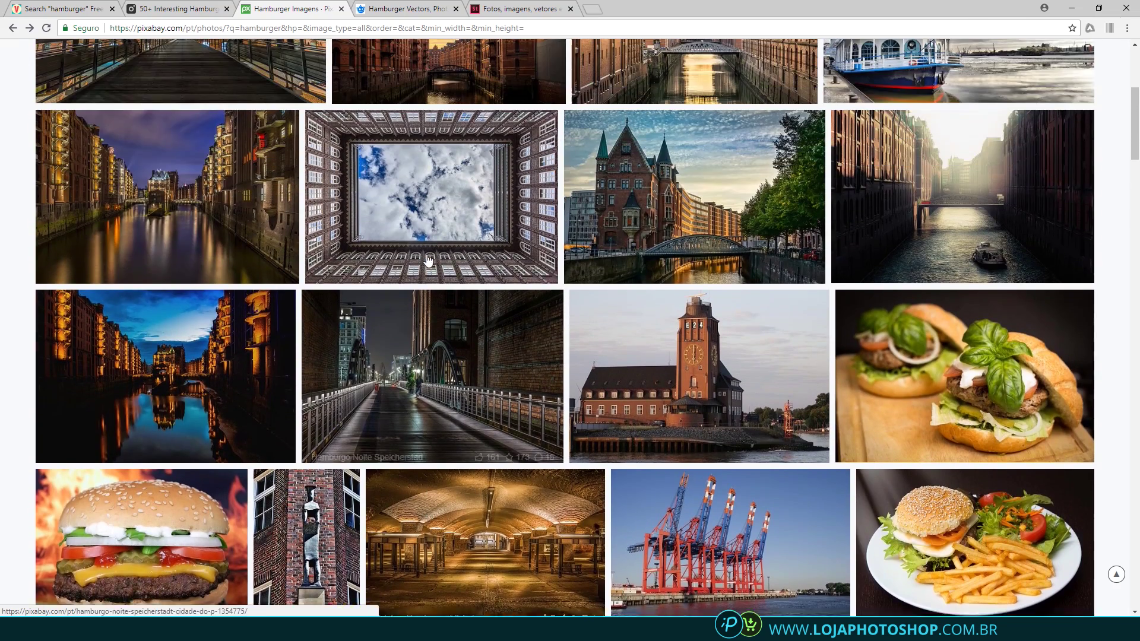
scroll(429, 260, "up", 5)
scroll(469, 303, "down", 15)
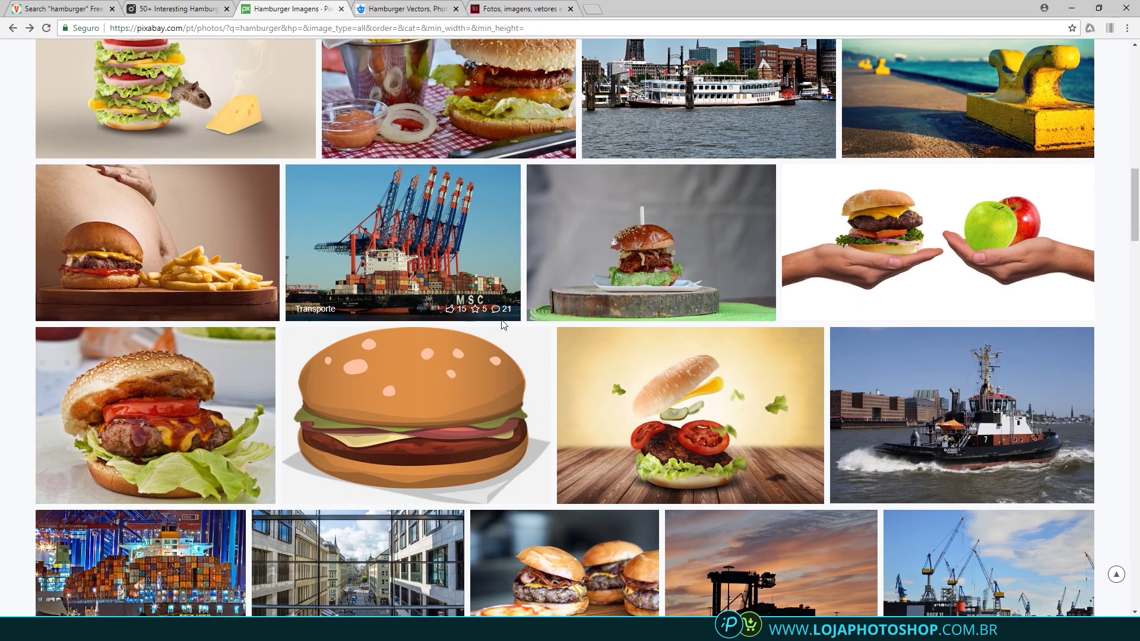
left_click(561, 352)
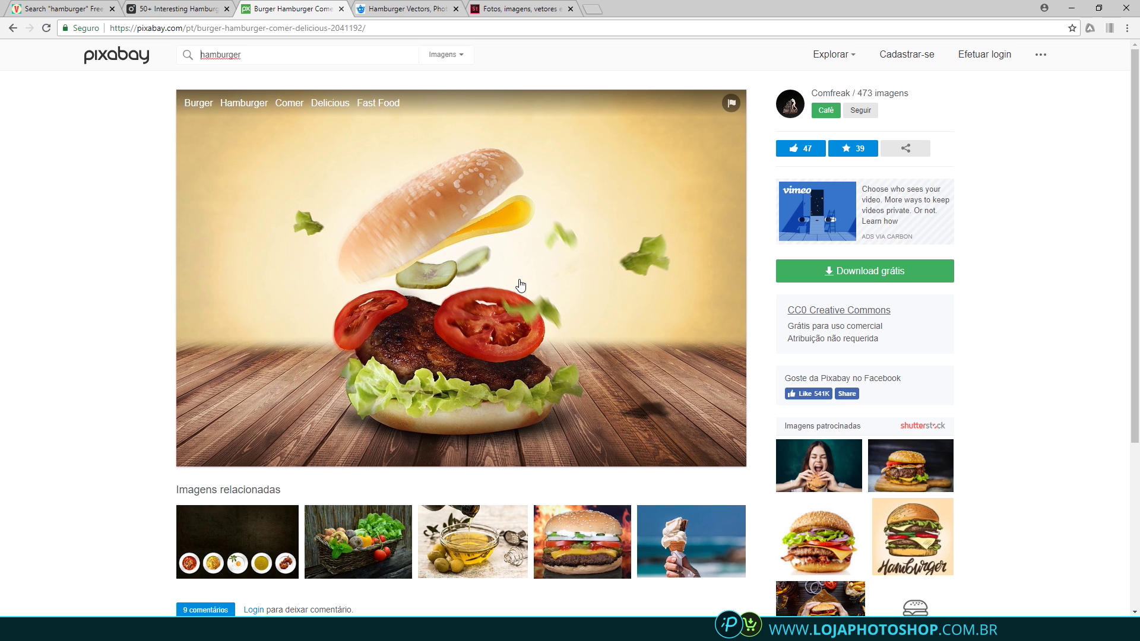
Compare the hamburger image results open on Freepik, Pixabay, Pexels and Visual Hunt.
left_click(408, 9)
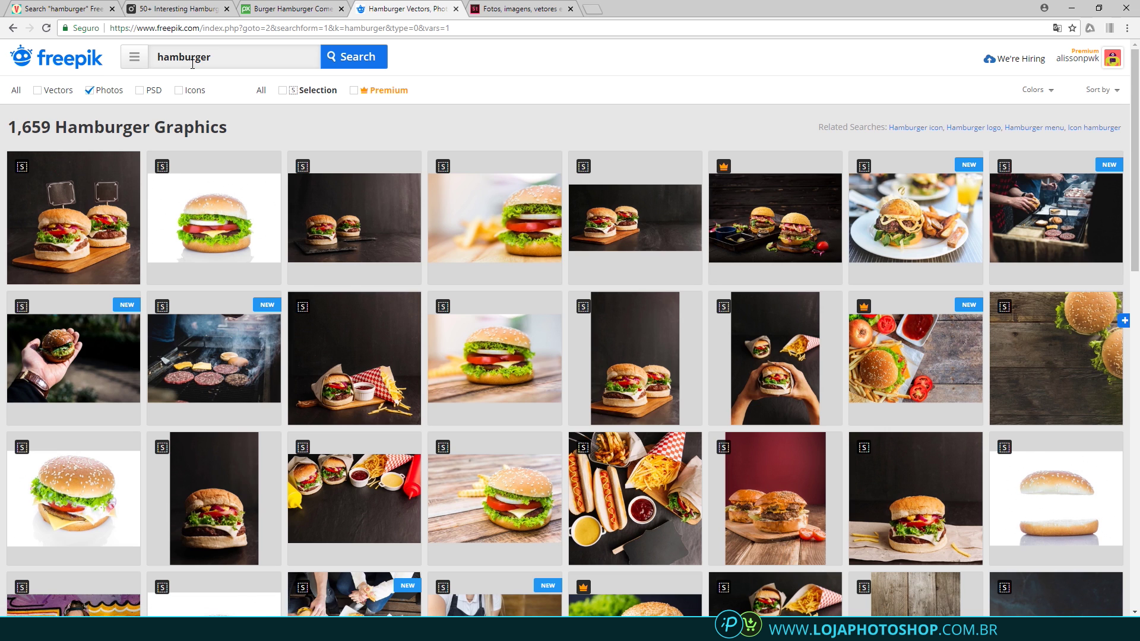
left_click(270, 7)
left_click(178, 8)
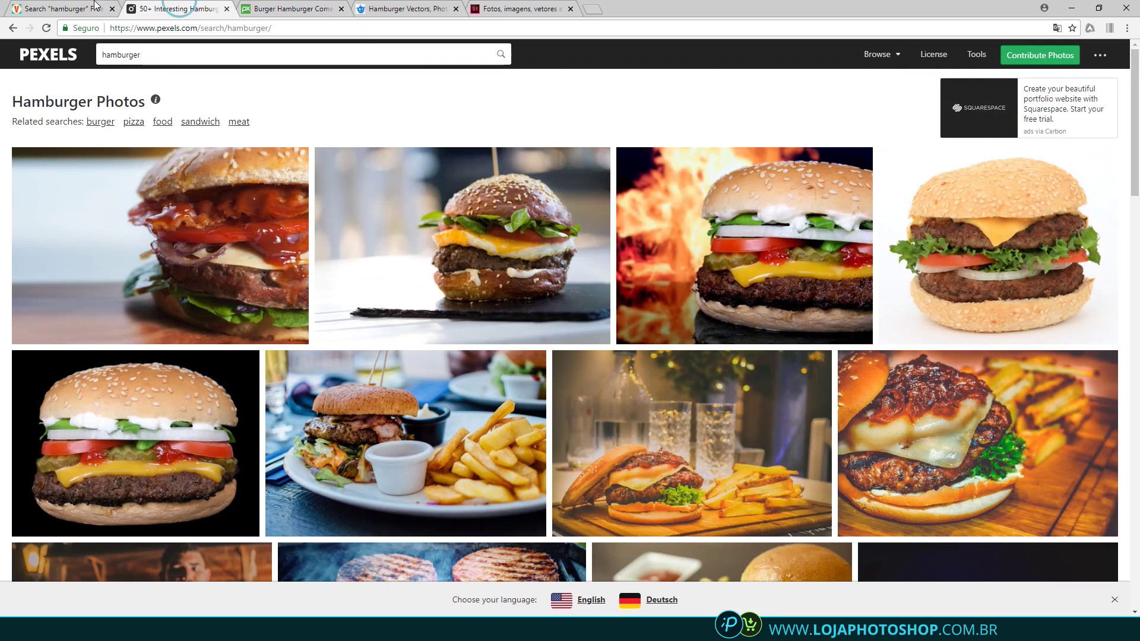
left_click(78, 9)
left_click(176, 7)
left_click(309, 6)
left_click(403, 8)
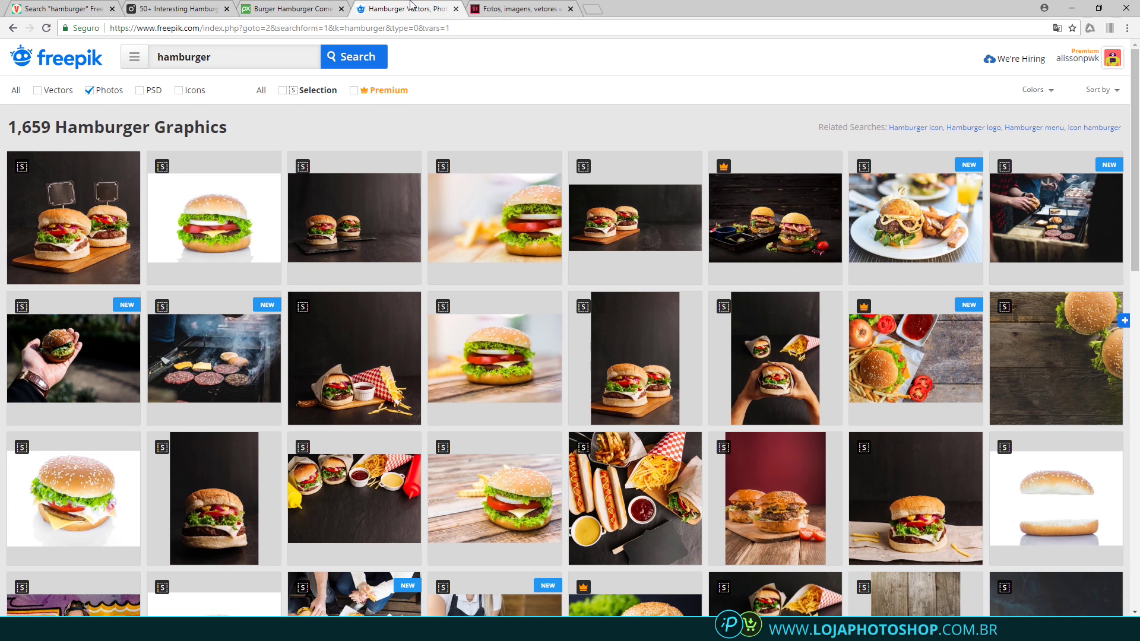
Dismiss the Adobe Stock login dialog and open the burger photo with flying ingredients from the hamburger results.
left_click(490, 6)
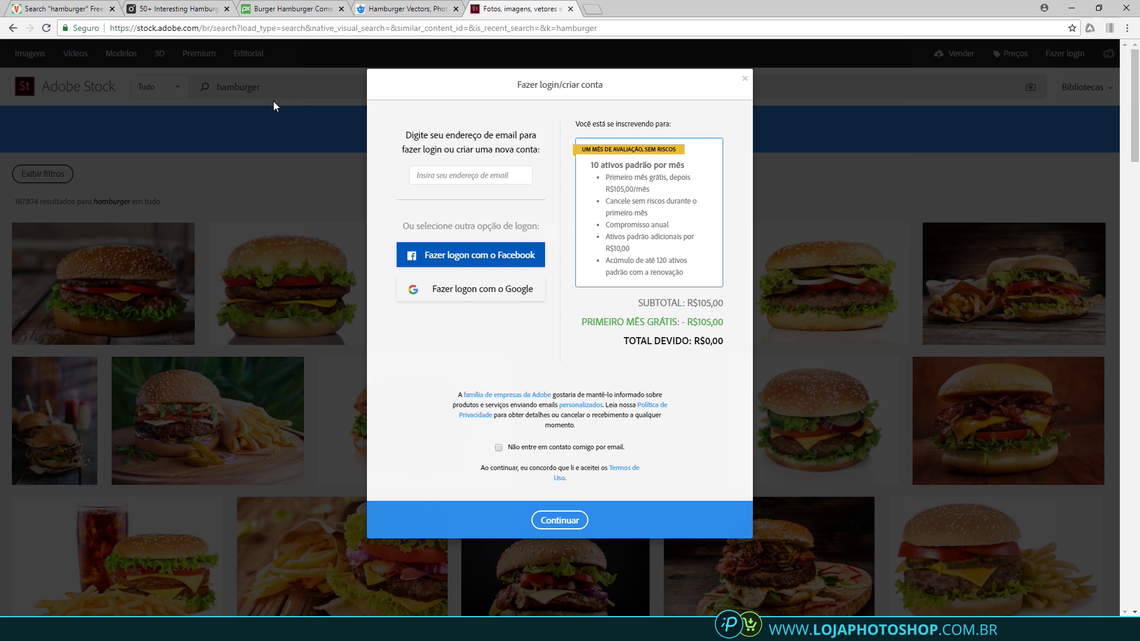
left_click(745, 82)
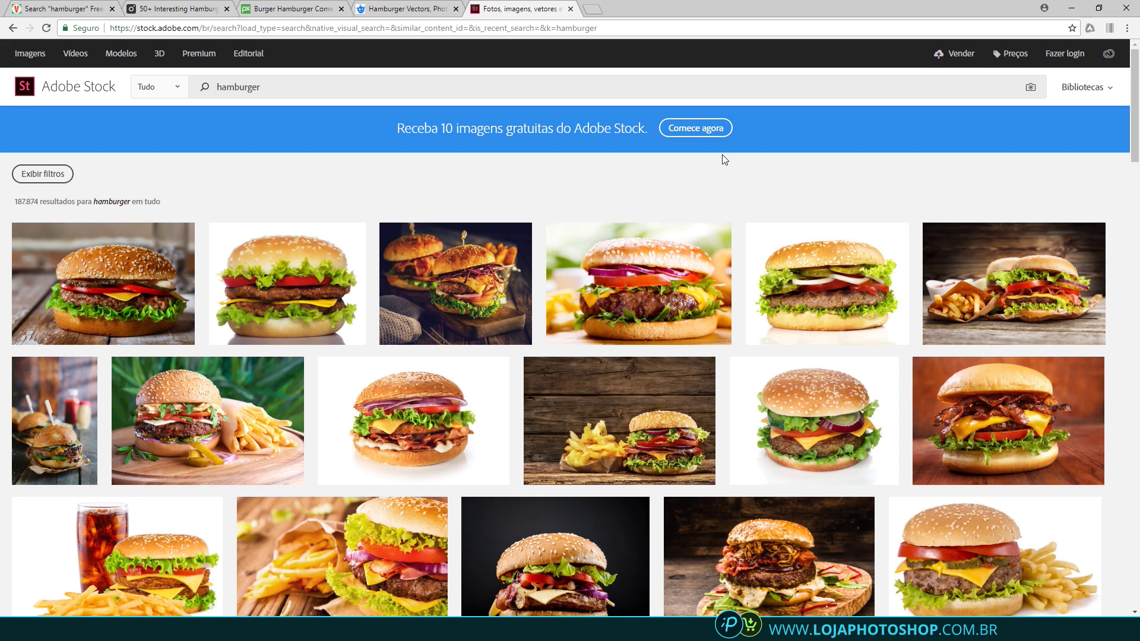
scroll(635, 333, "down", 3)
scroll(634, 340, "down", 4)
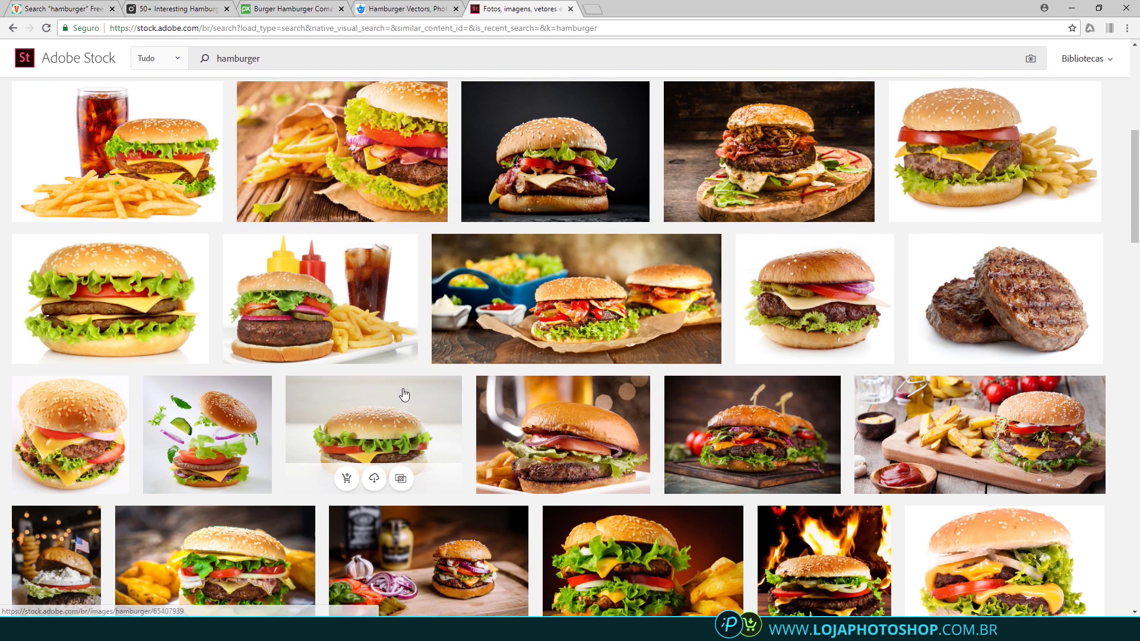
left_click(216, 426)
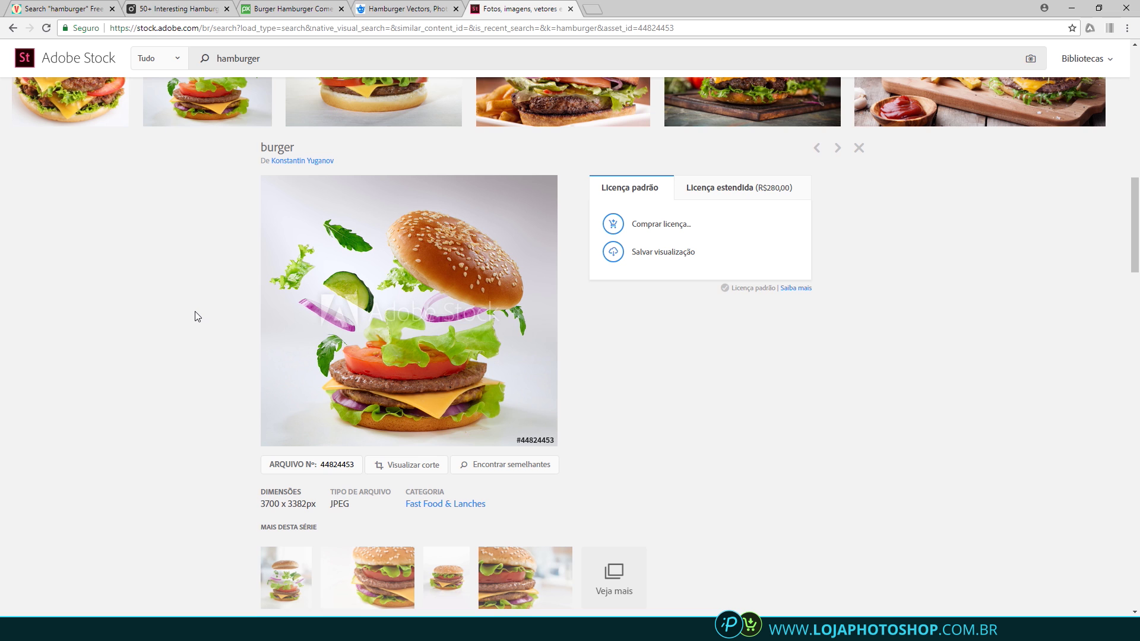
Highlight Adobe Stock's banner text about 10 free images and open that offer.
scroll(197, 316, "up", 10)
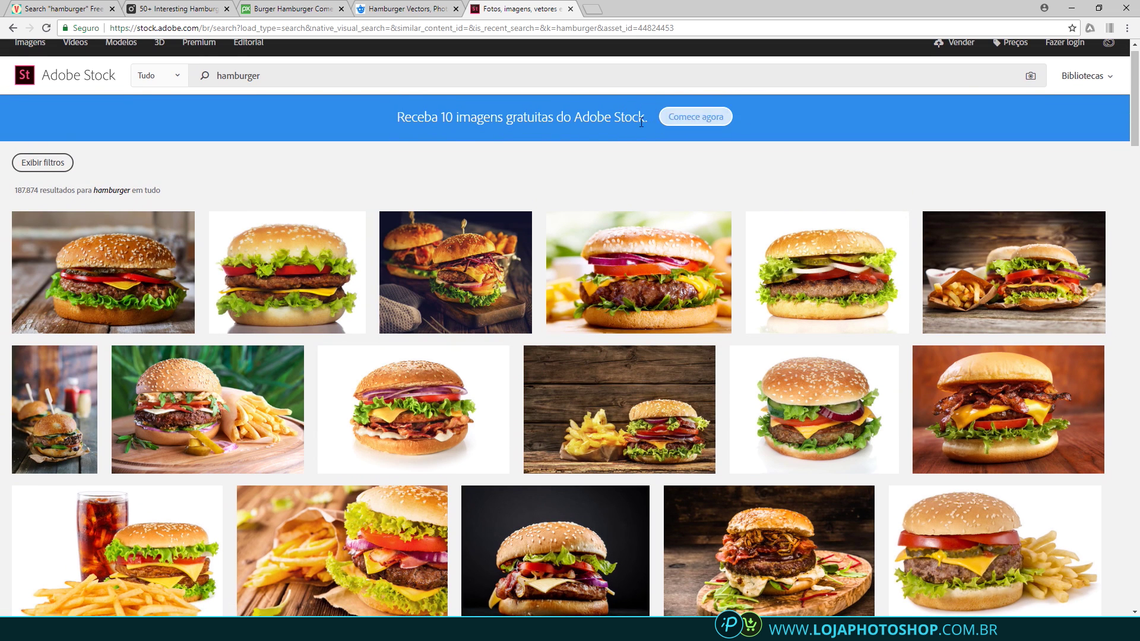
scroll(610, 129, "up", 1)
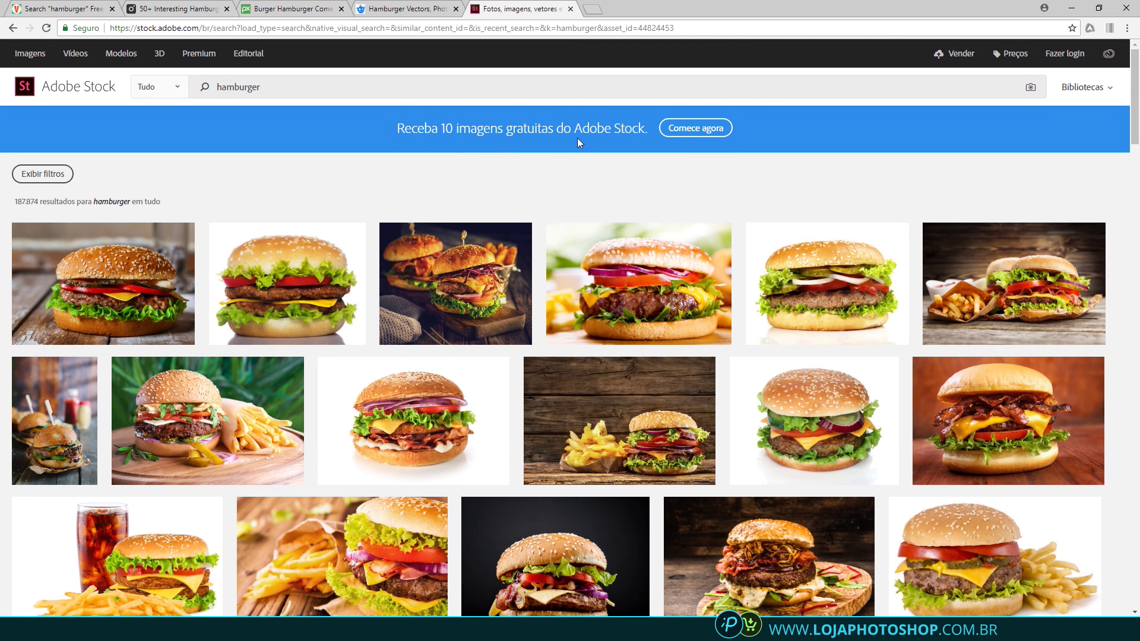
left_click_drag(396, 128, 611, 125)
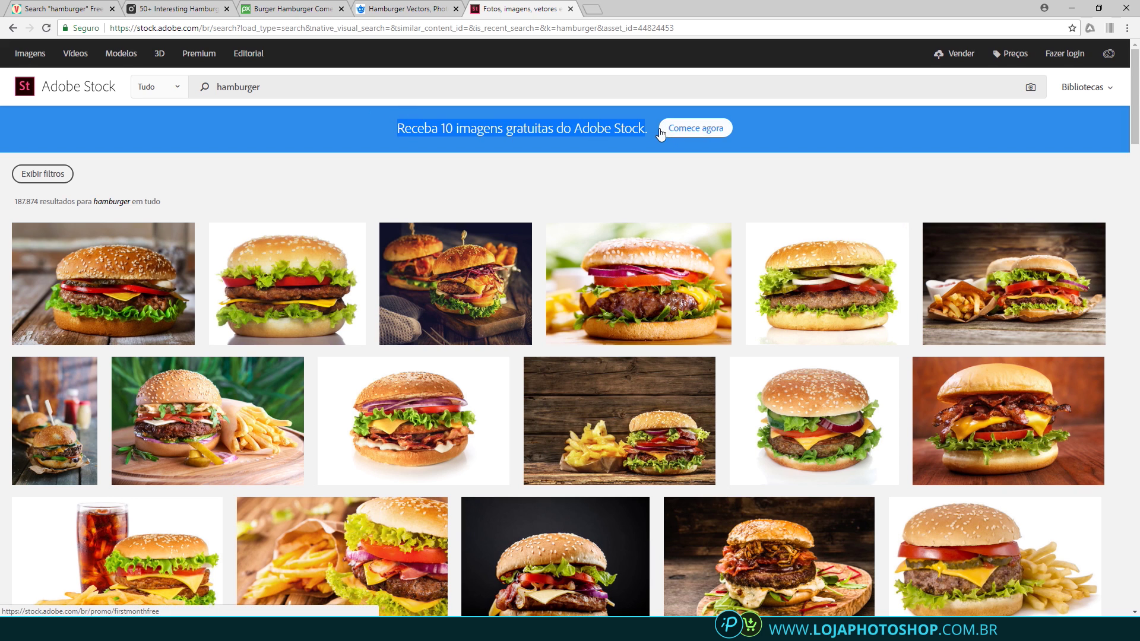
left_click(682, 130)
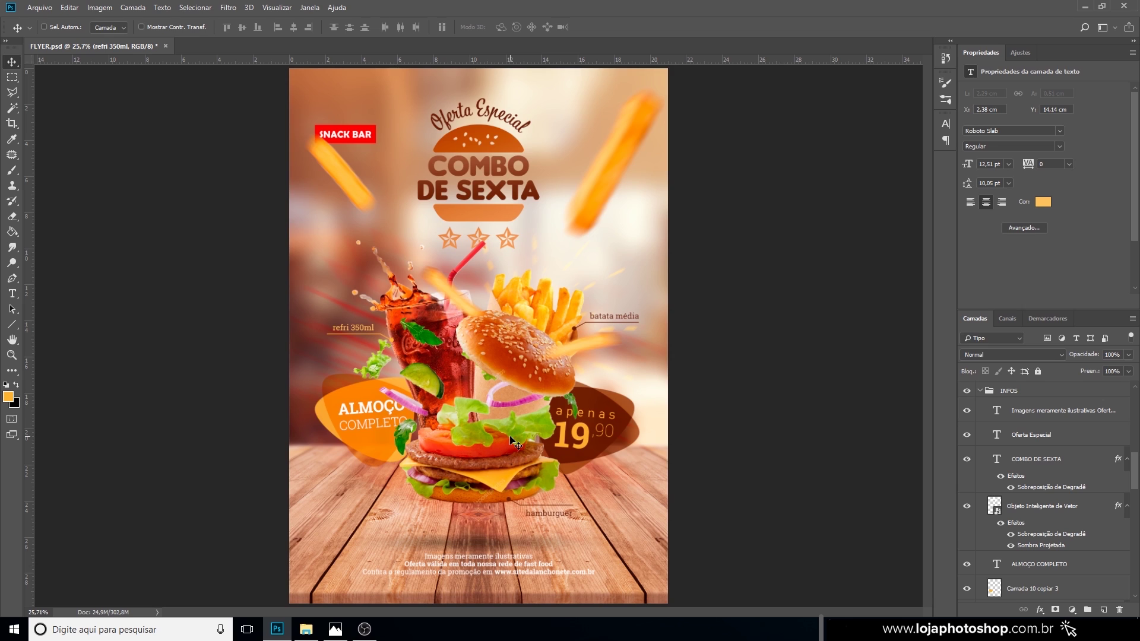
Switch to File Explorer and preview the HAMBURGUER, BATATA FRITA and COPO DE COCA images in the restaurant flyer folder.
left_click(305, 629)
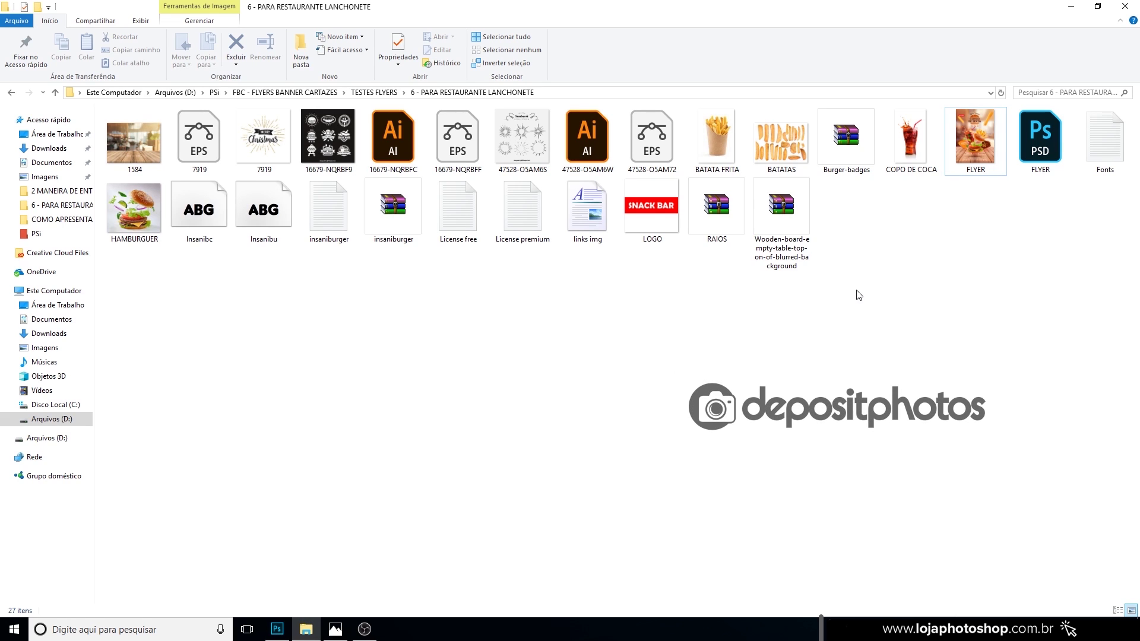
double_click(148, 217)
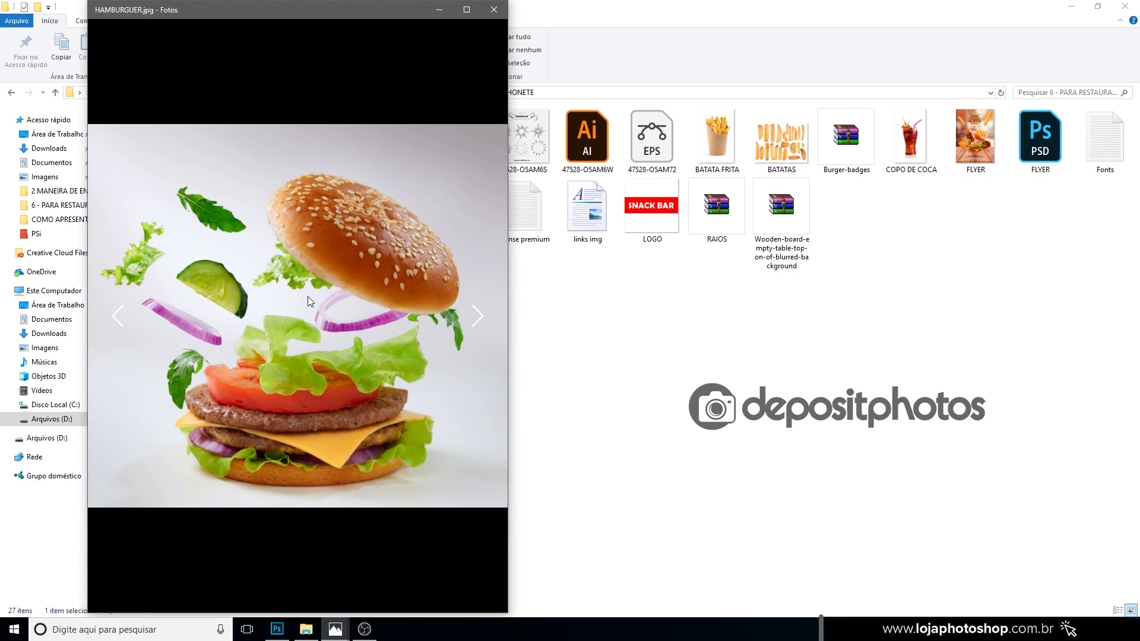
double_click(710, 144)
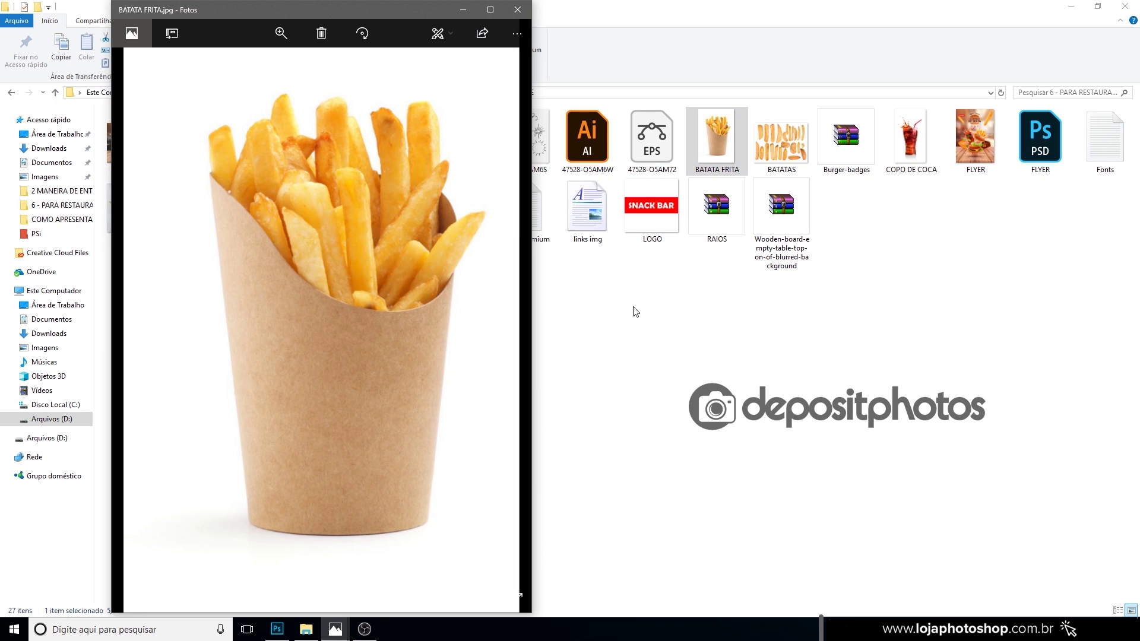
left_click(636, 312)
double_click(923, 149)
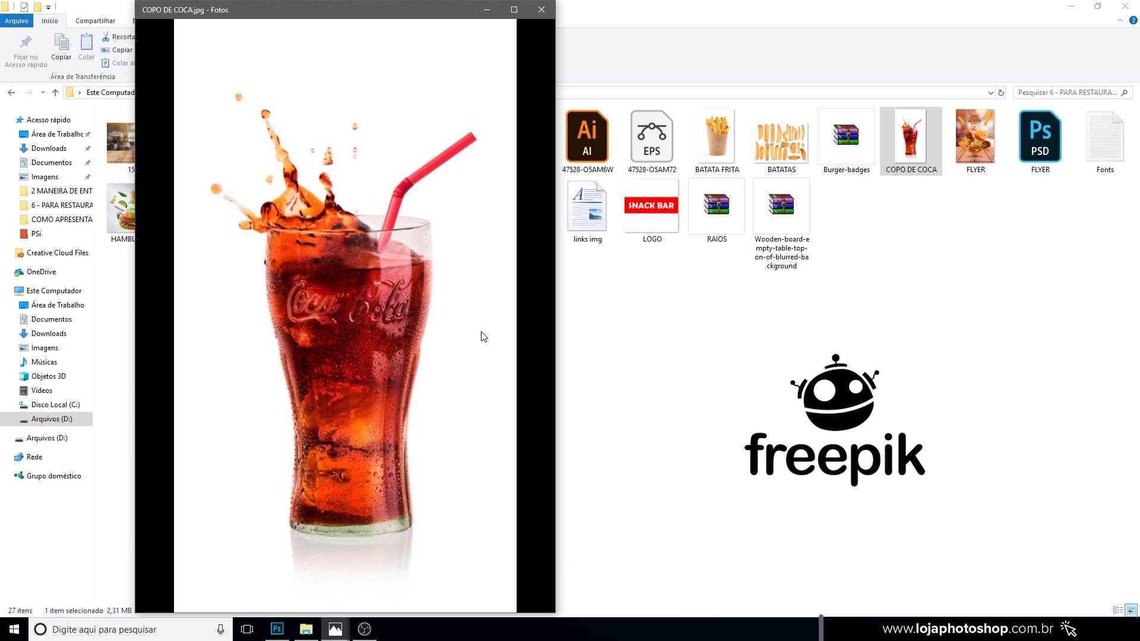
left_click(633, 338)
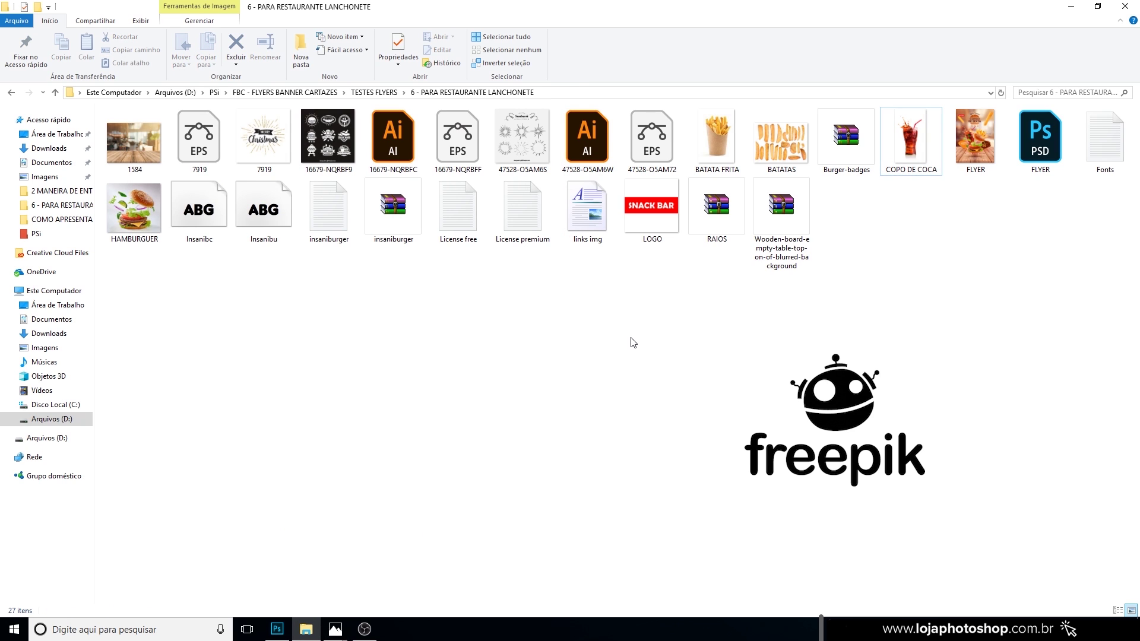
Preview the wooden table background 1584, the sunburst vectors 47528-O5AM6S and the burger badges 16679-NQRBF9.
double_click(136, 156)
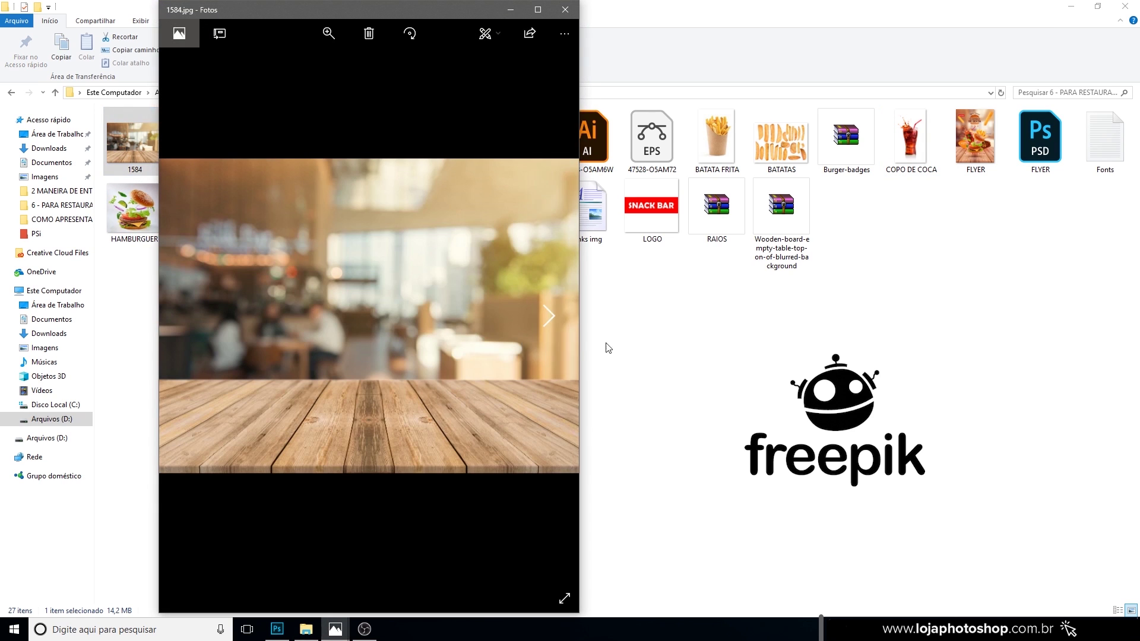
key("alt+F4")
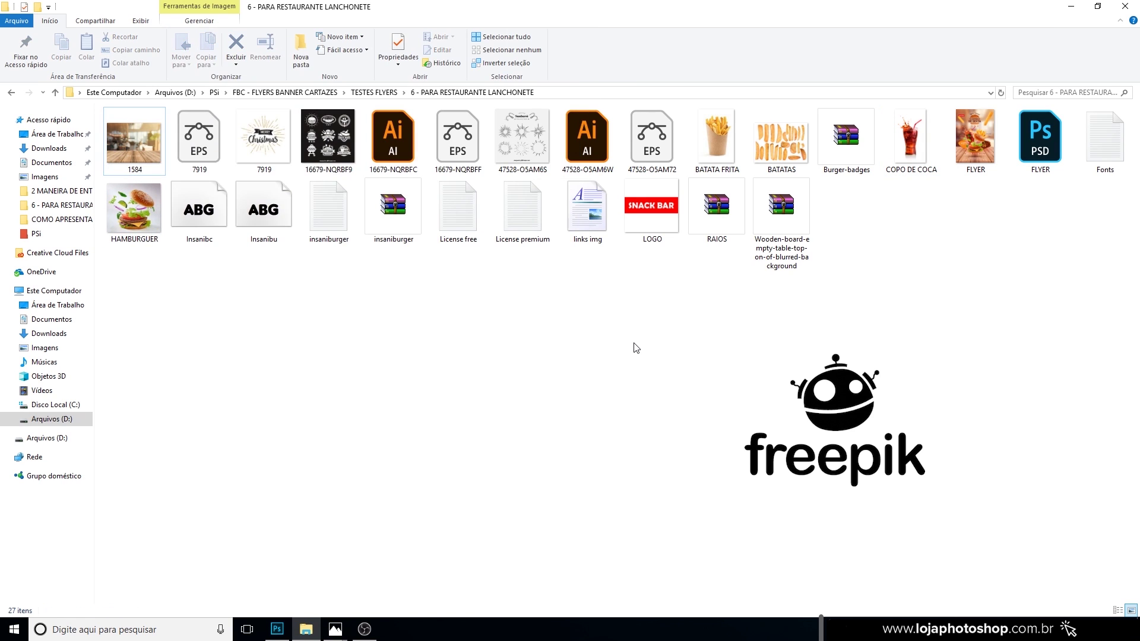
left_click(527, 151)
double_click(526, 152)
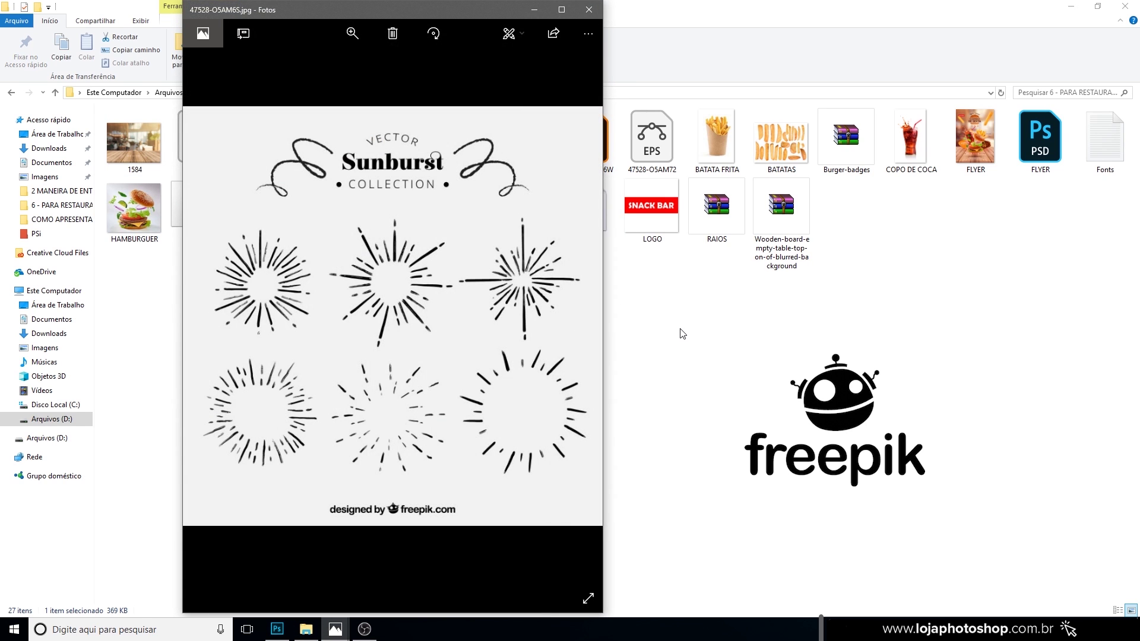
left_click(652, 321)
double_click(327, 141)
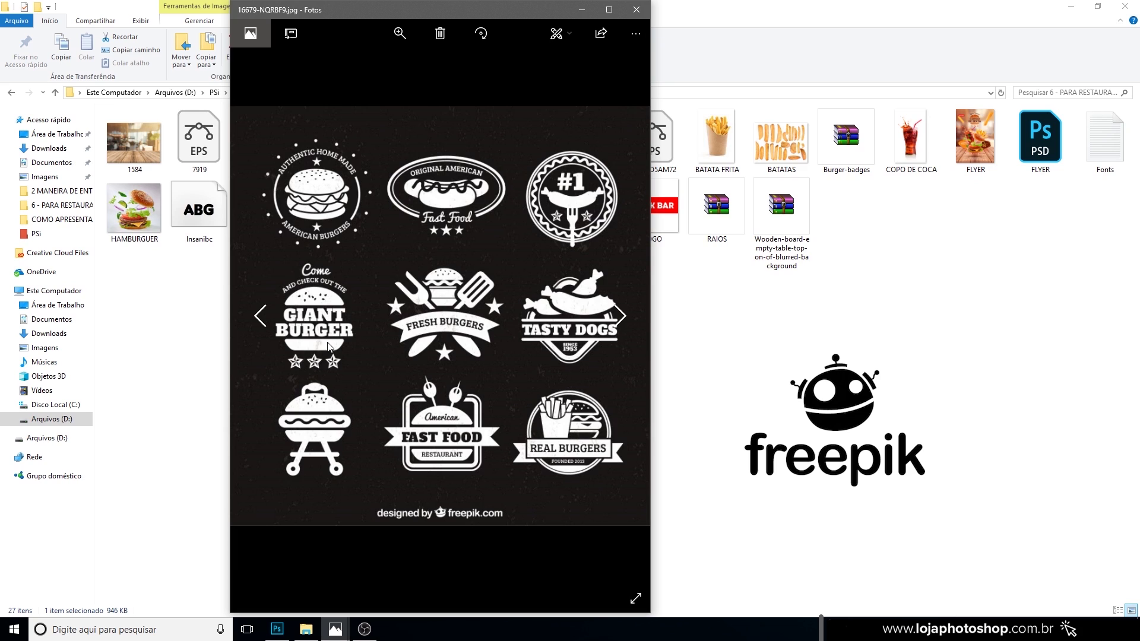
Switch to Photoshop and create an A4 document, 210 x 297 millimetres at 300 pixels per inch, RGB, white background.
left_click(277, 628)
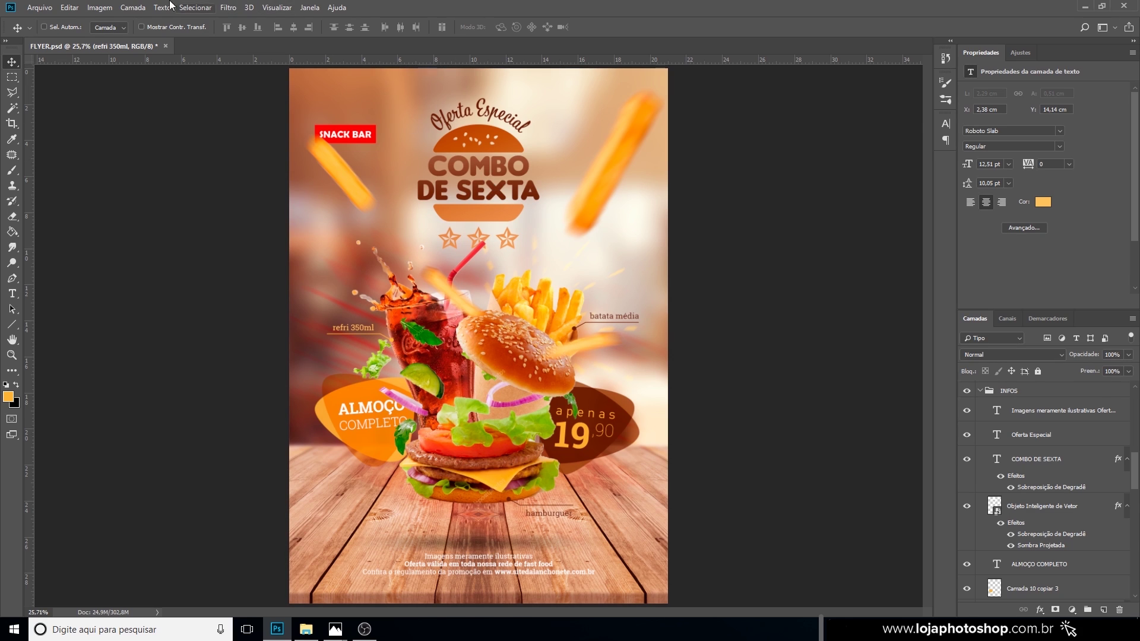
left_click(42, 7)
left_click(45, 21)
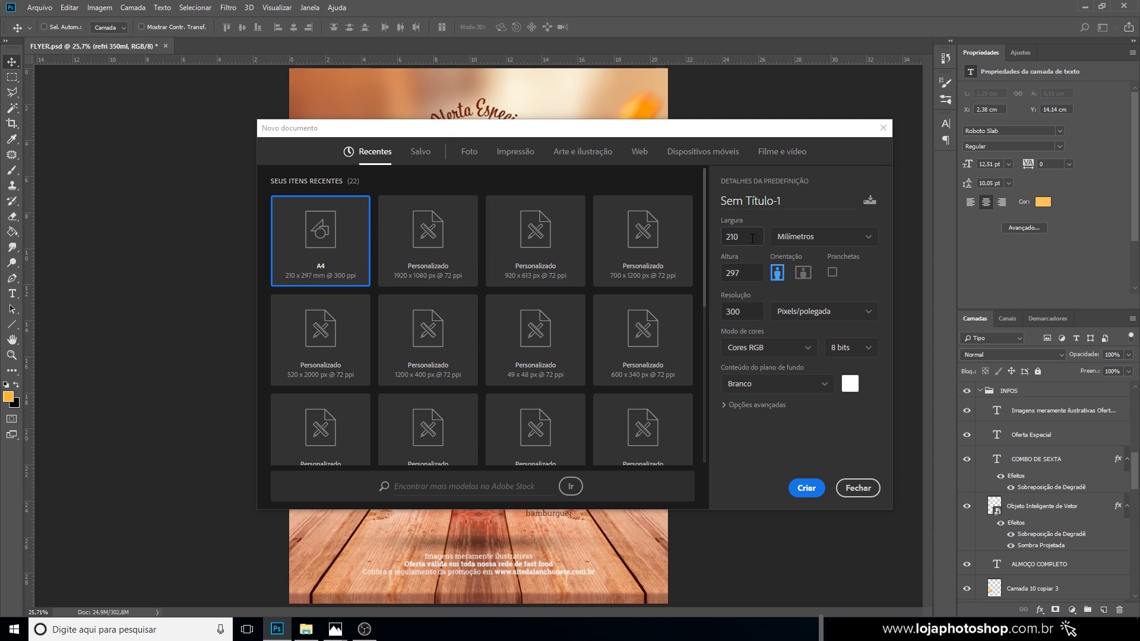
left_click(803, 244)
left_click(805, 318)
left_click(806, 488)
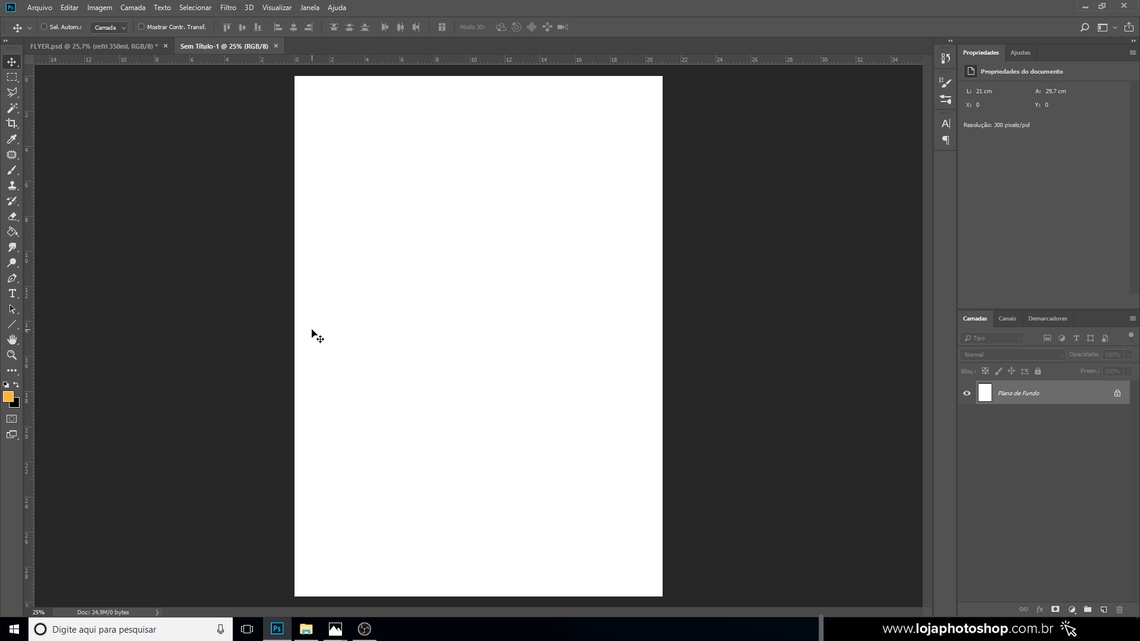
Place the wooden table image 1584 from the restaurant flyer folder into the new document, scaled from its centre to about 79% to fill the page.
left_click(307, 630)
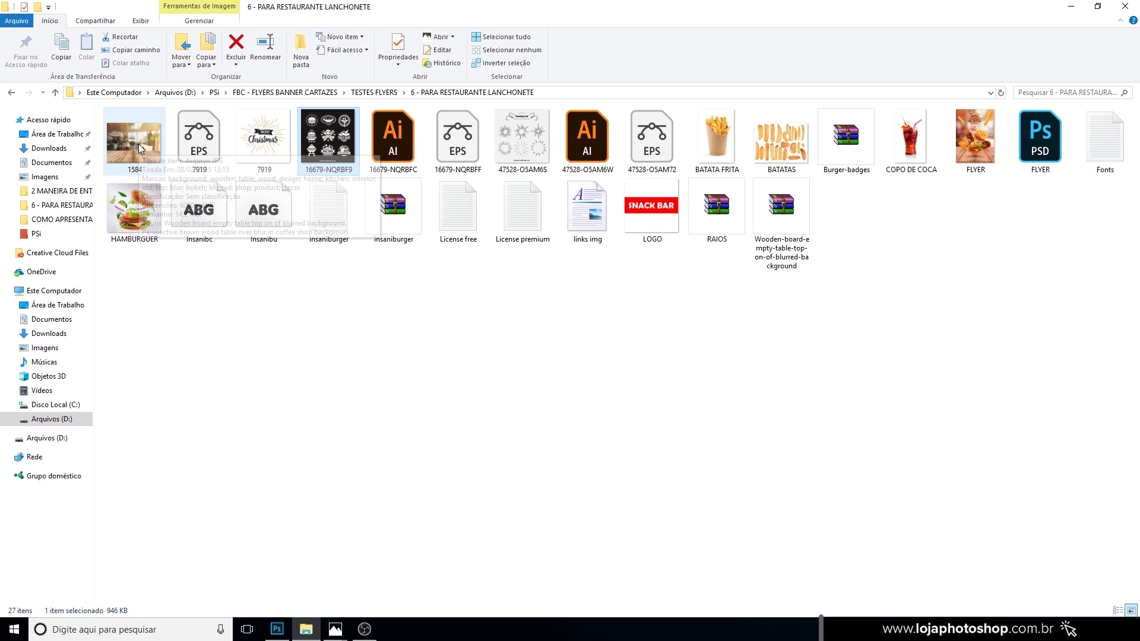
left_click_drag(134, 145, 437, 402)
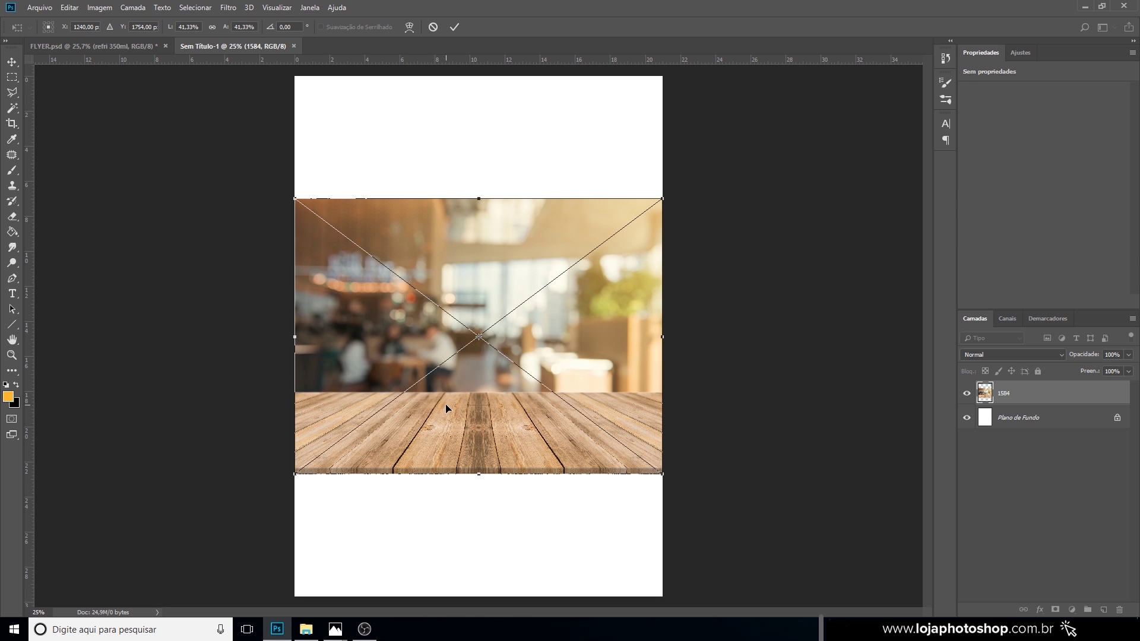
left_click_drag(662, 198, 834, 81)
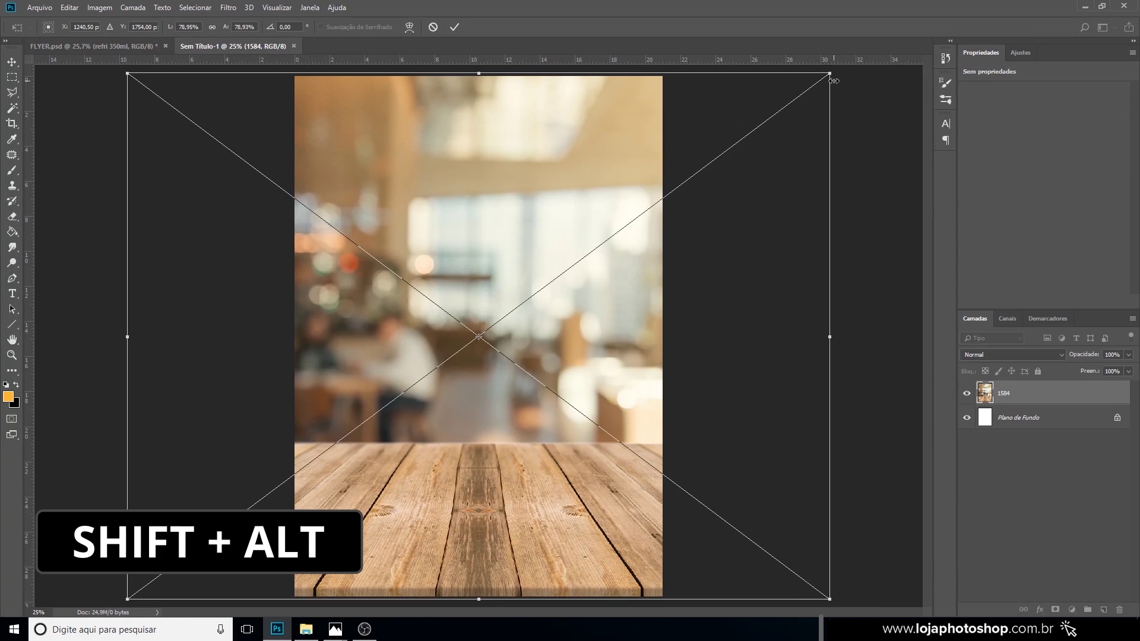
key("Return")
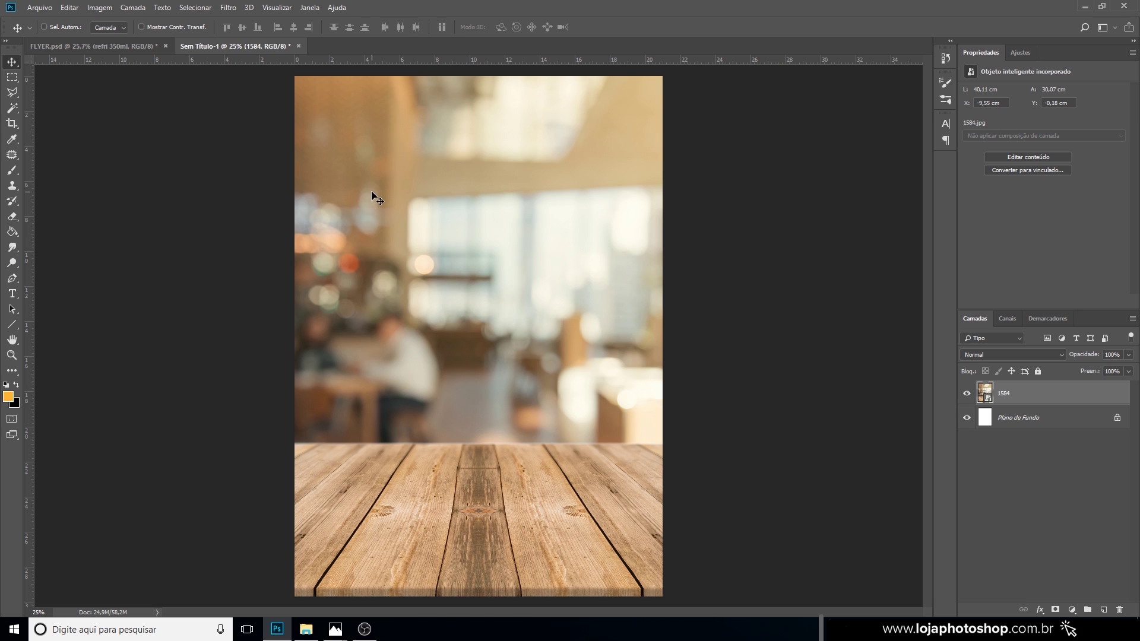
Start a Tilt-Shift (Inclinação-Shift) blur on layer 1584, centring the focus on the wooden table with its upper sharp line just below the table's back edge.
left_click(228, 7)
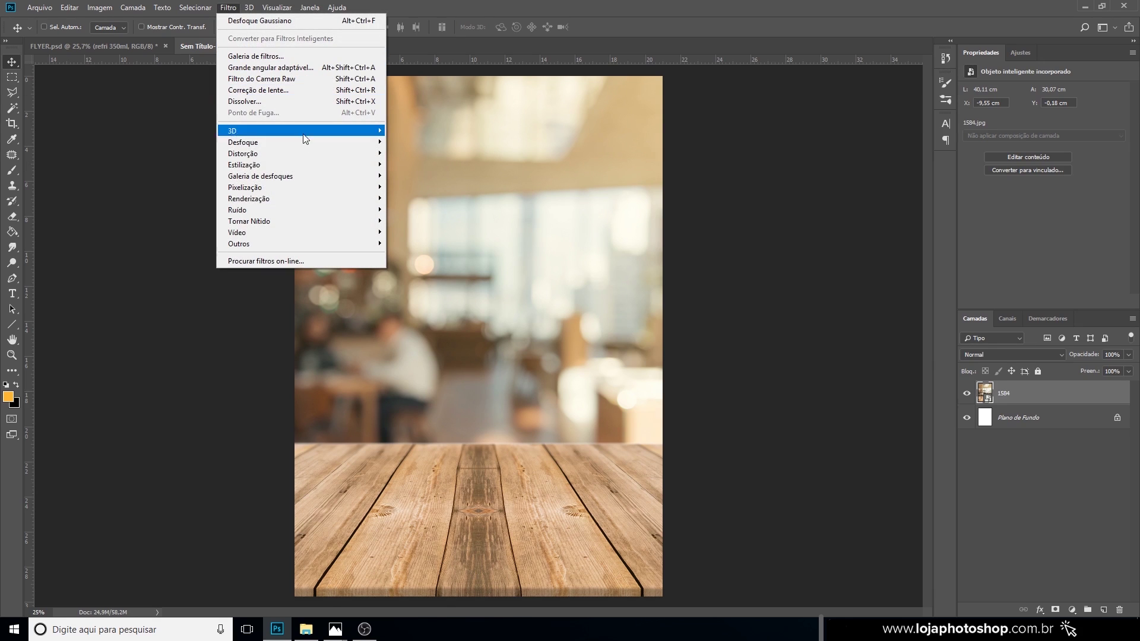
mouse_move(317, 180)
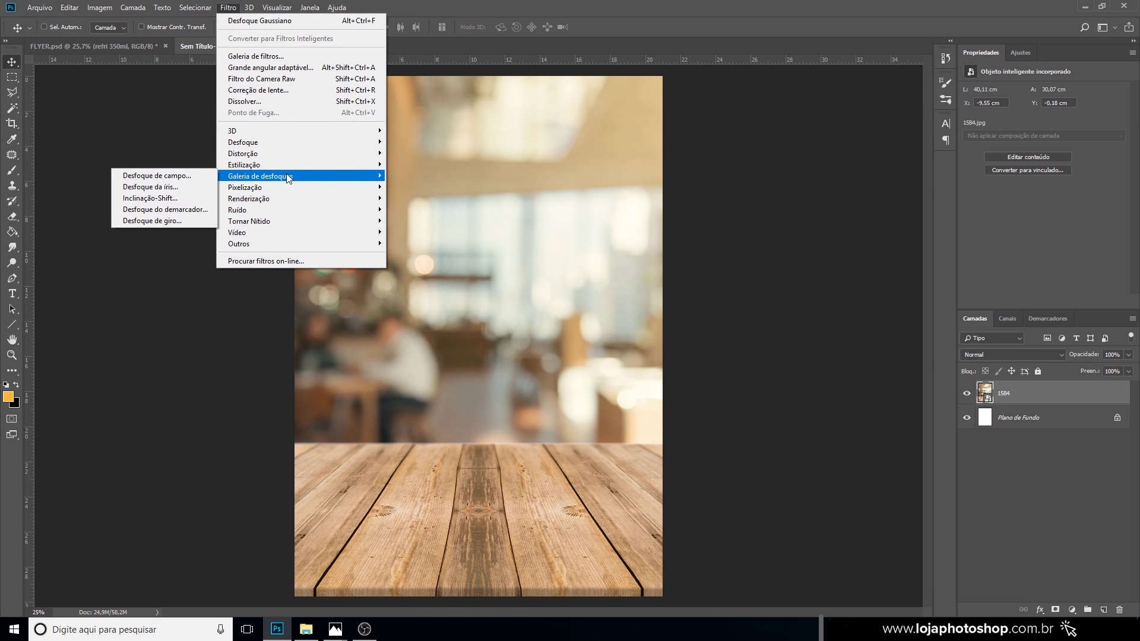
left_click(193, 194)
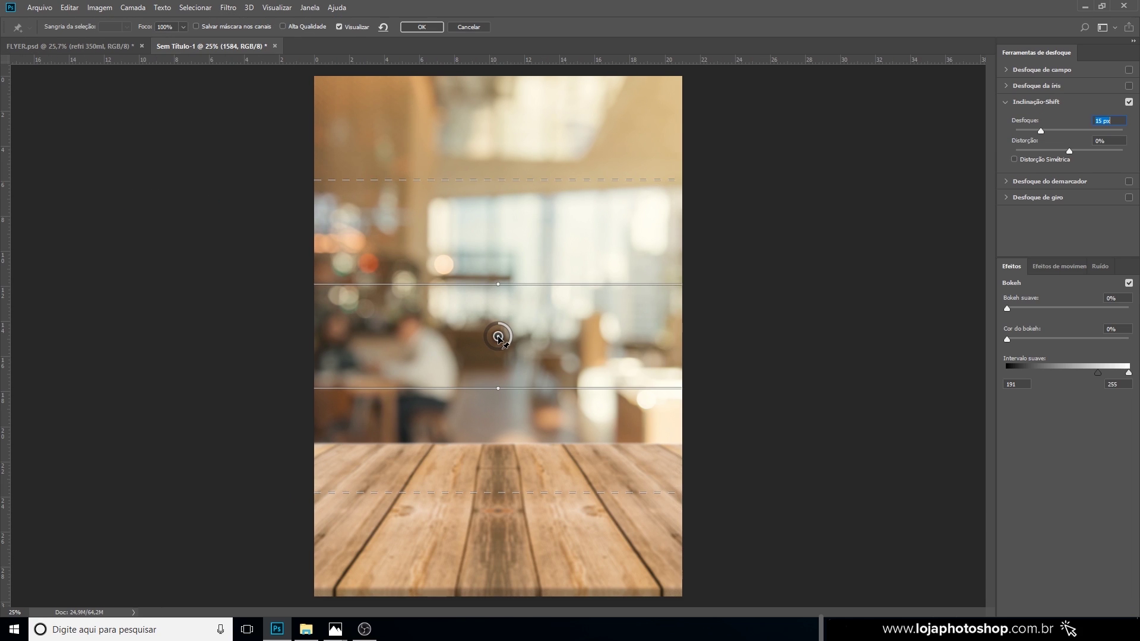
left_click_drag(499, 337, 498, 494)
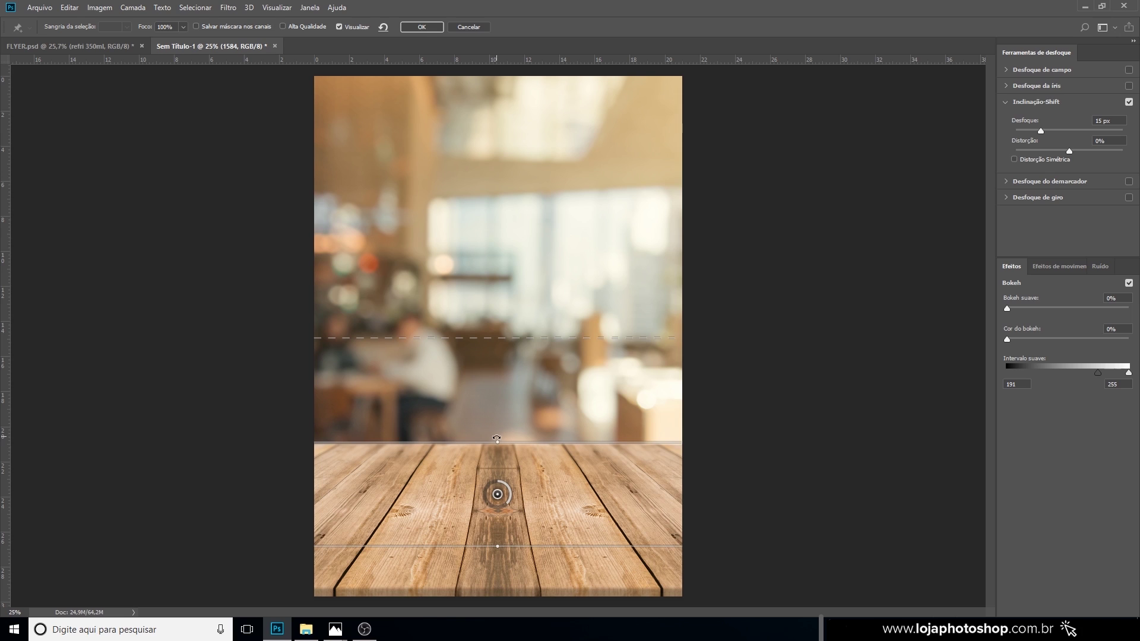
left_click_drag(497, 439, 499, 482)
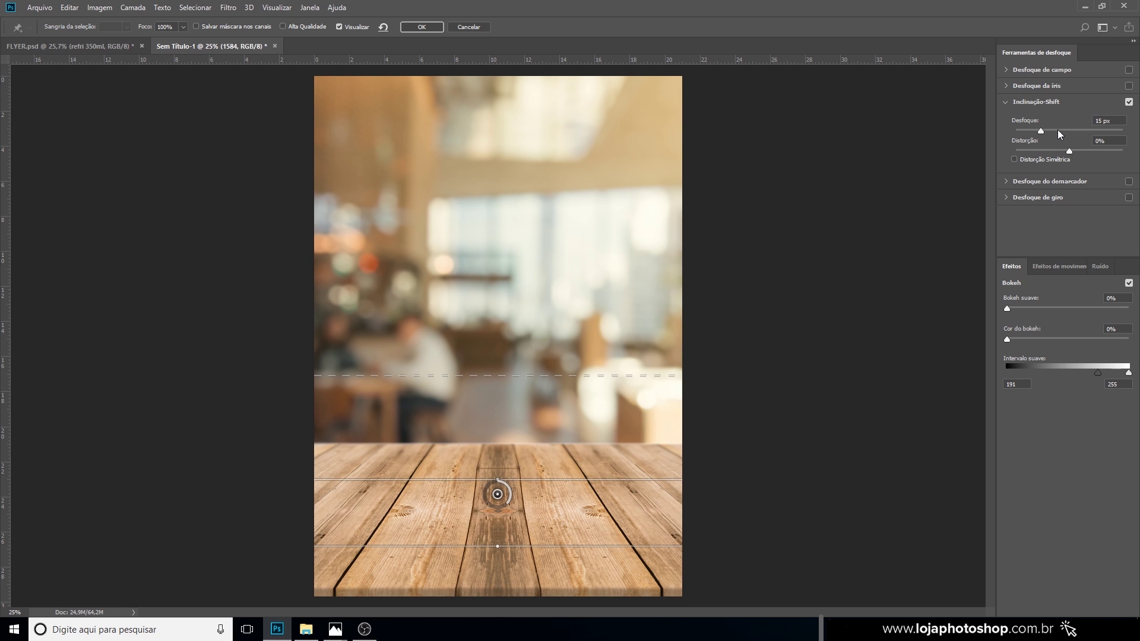
Extend the Tilt-Shift's lower sharp line to the table's front edge and apply the blur at about 113 px.
left_click_drag(1058, 130, 1128, 138)
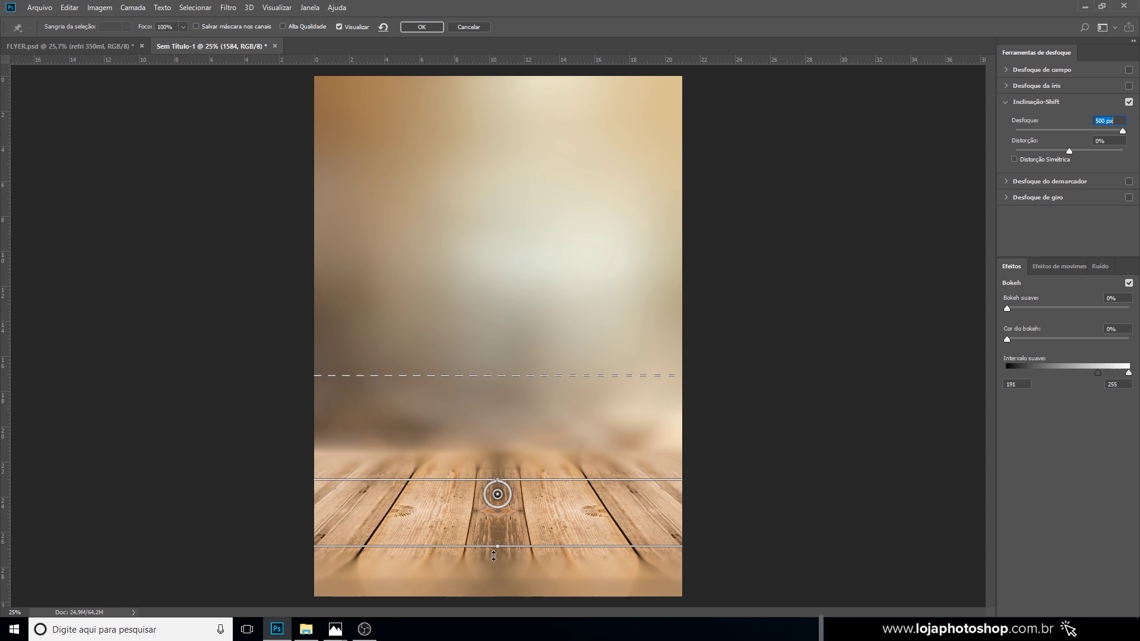
left_click_drag(497, 553, 503, 583)
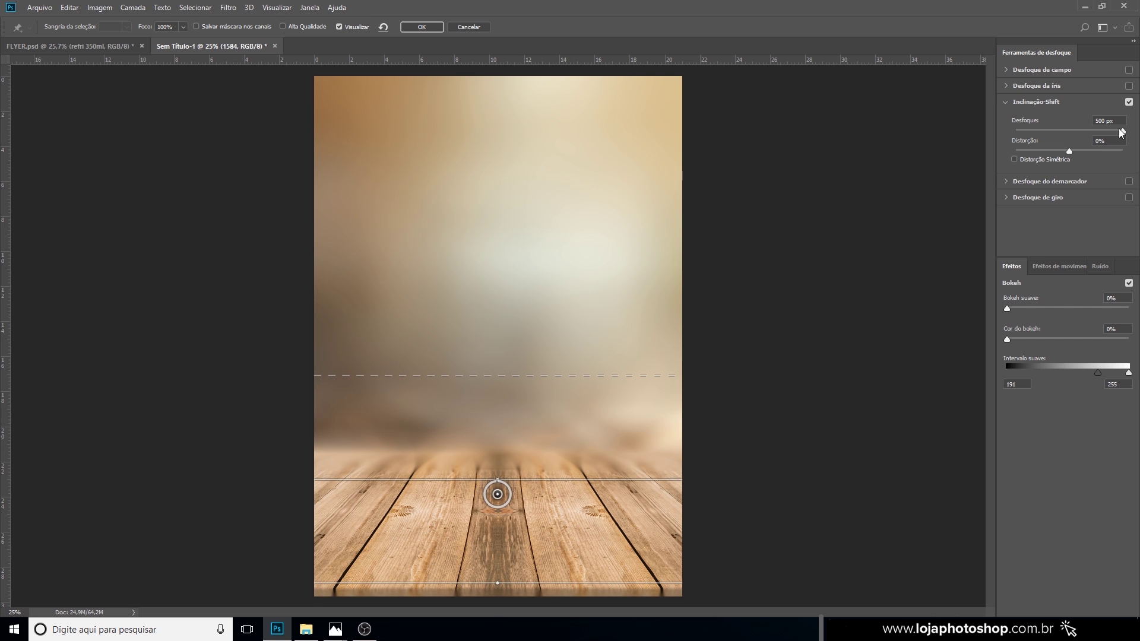
left_click_drag(1108, 132, 1073, 127)
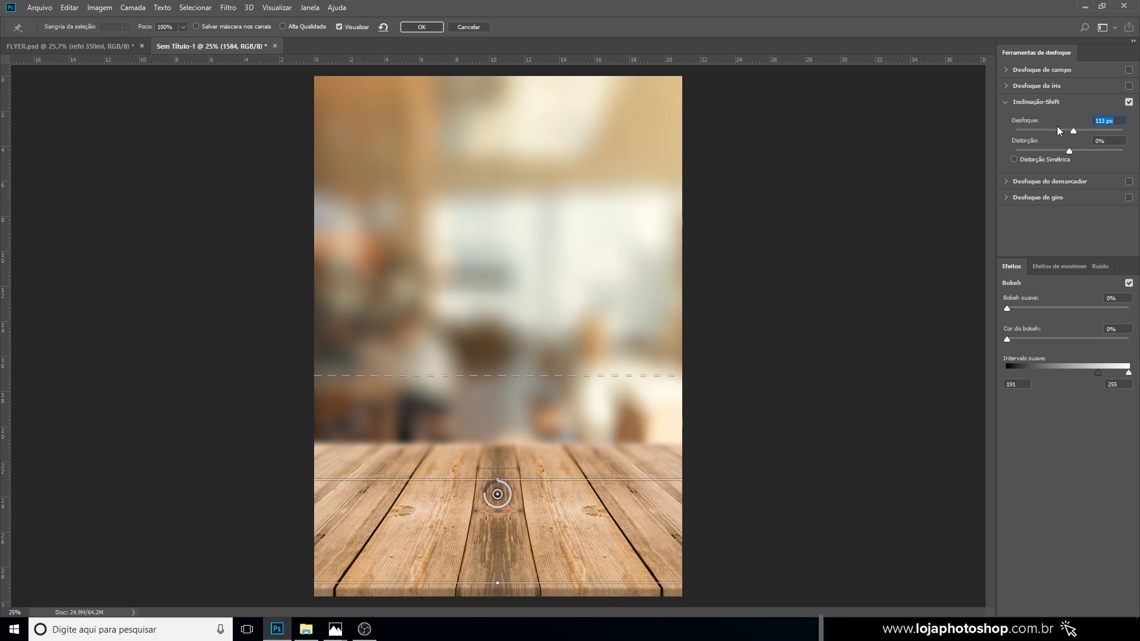
left_click(1070, 129)
left_click(429, 28)
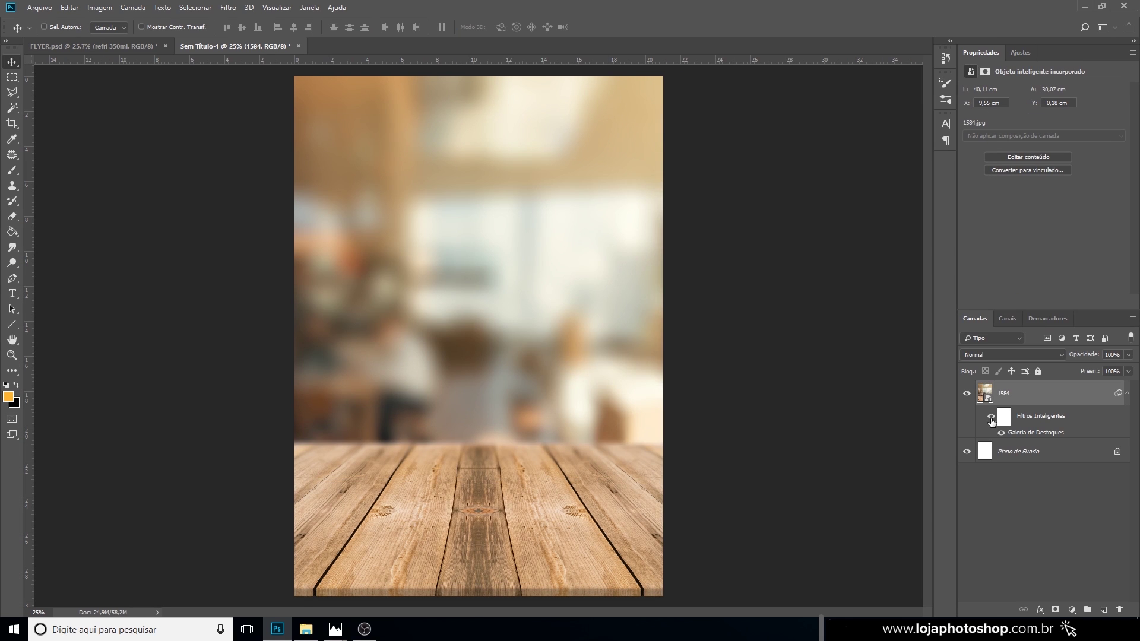
Compare the background with and without the smart blur filter.
left_click(992, 420)
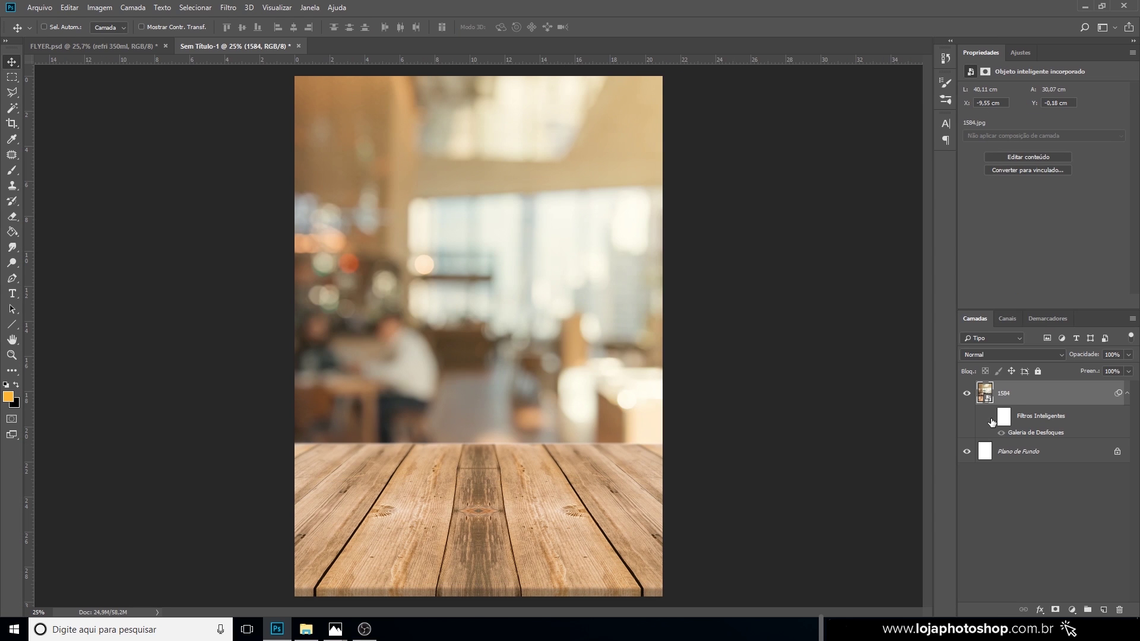
left_click(991, 419)
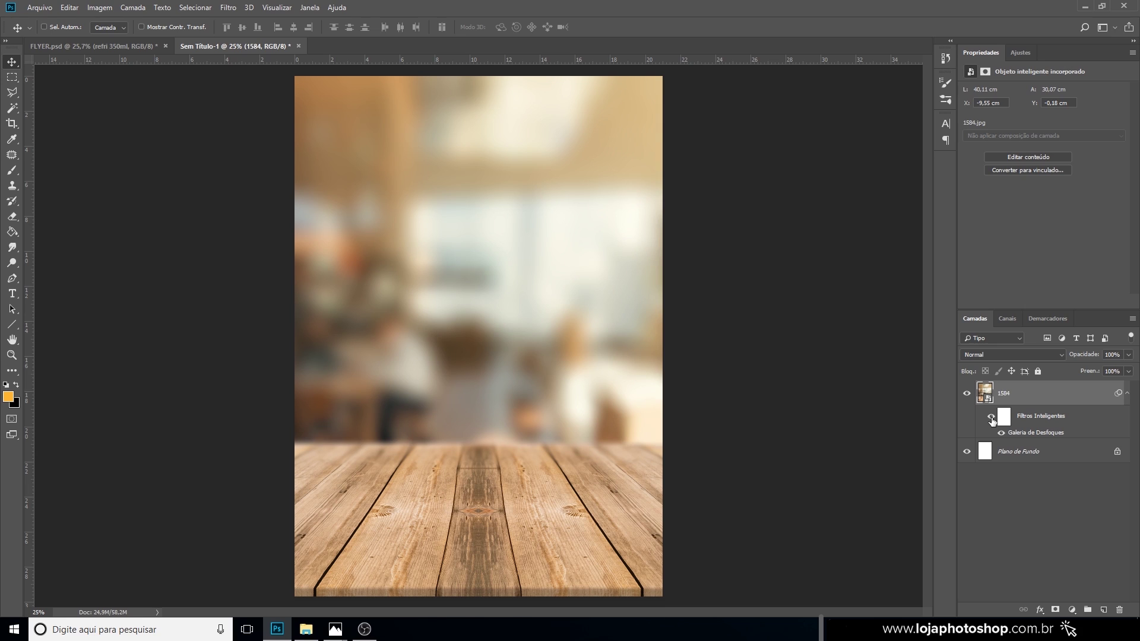
left_click(991, 418)
left_click(992, 419)
Add a Color Balance adjustment layer above 1584 with midtones at red +21, magenta -10 and yellow -9.
left_click(1071, 610)
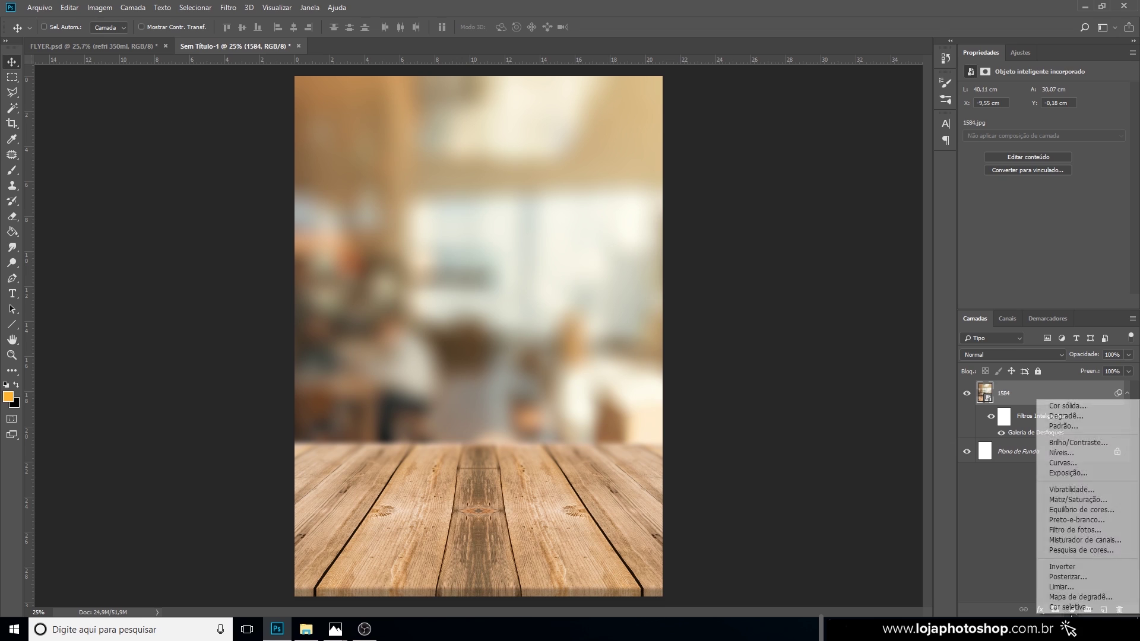
left_click(1099, 510)
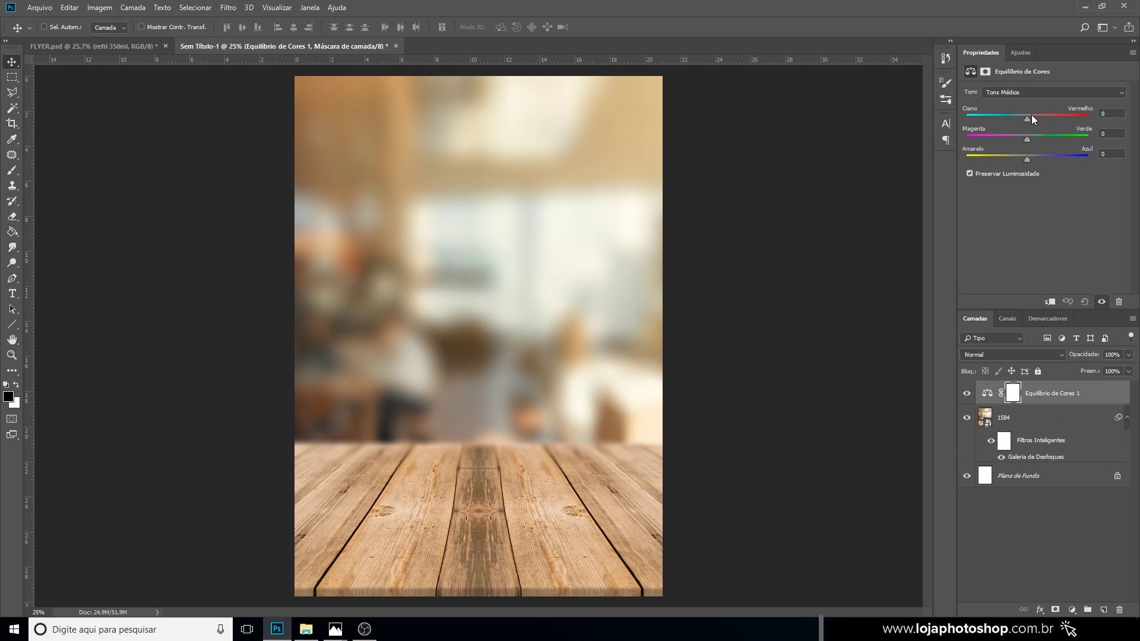
mouse_move(1031, 119)
left_mouse_down()
mouse_move(1040, 119)
mouse_move(1022, 138)
left_mouse_up()
left_click(1024, 156)
Compare the image with and without the Color Balance layer and raise its midtone Cyan-Red value to +25.
left_click(967, 395)
left_click(967, 395)
left_click(967, 394)
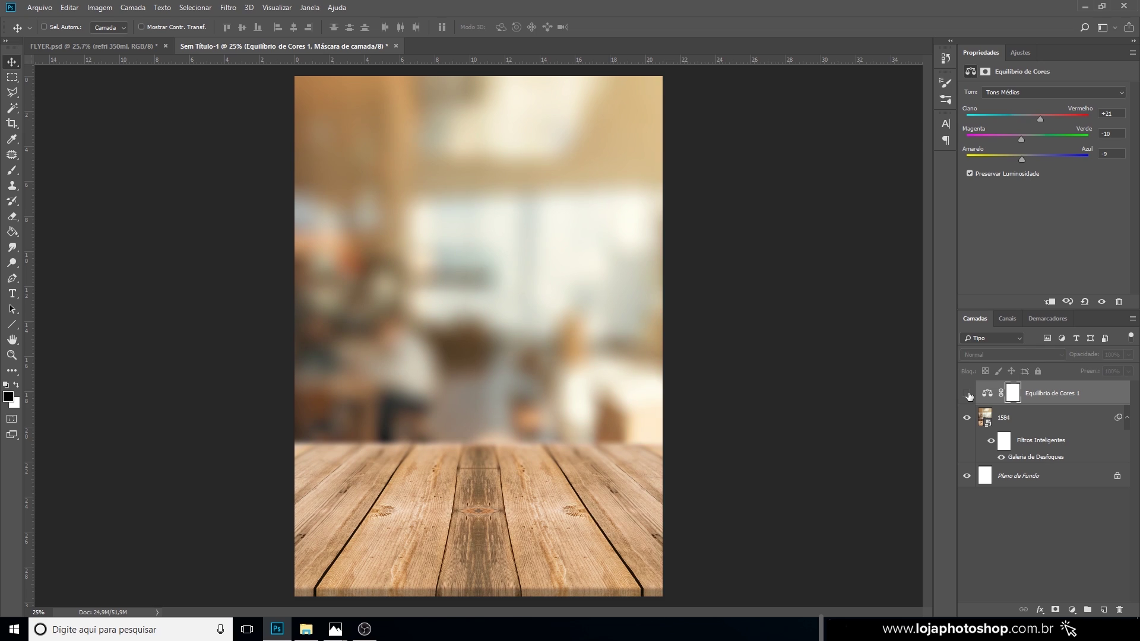
left_click(967, 395)
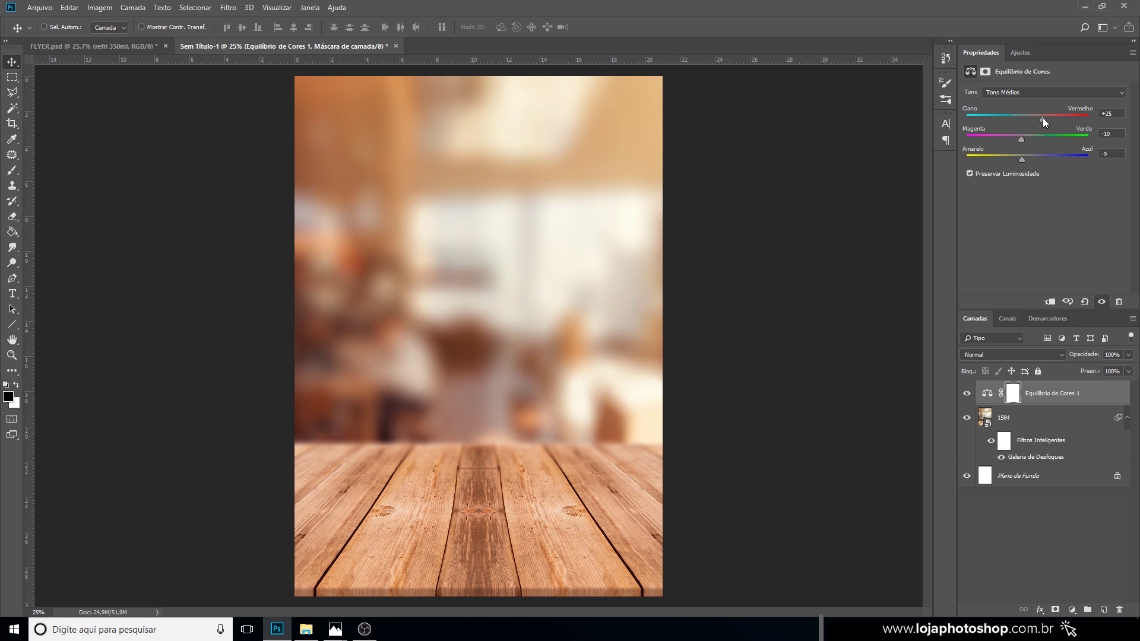
Check the Color Balance before and after, then clip the adjustment layer to layer 1584.
left_click(966, 394)
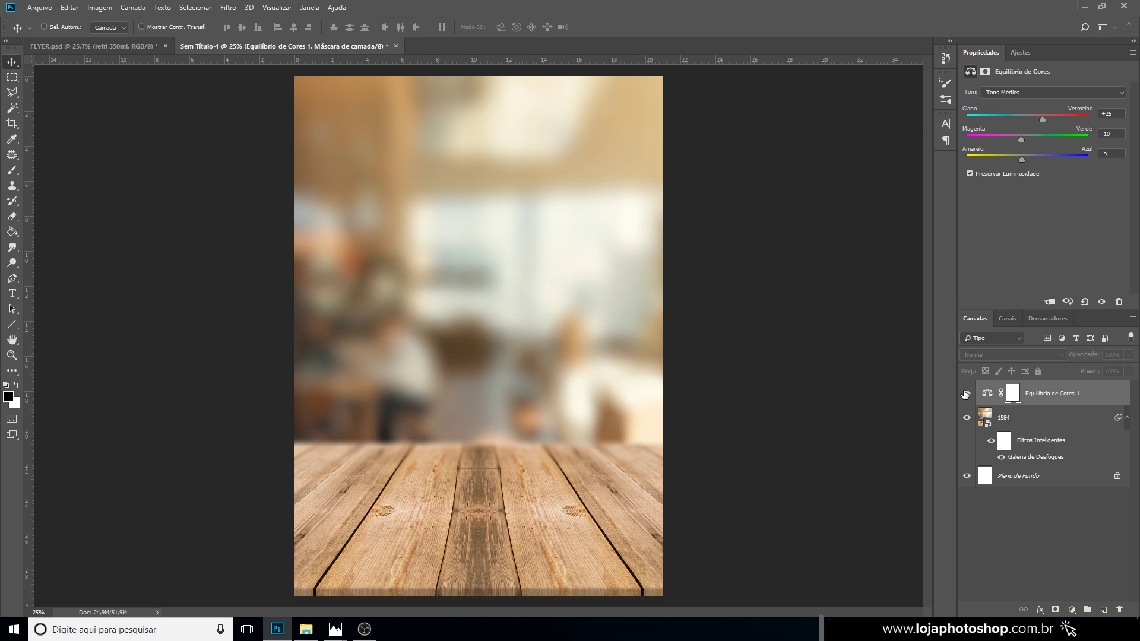
left_click(966, 394)
left_click(967, 394)
left_click(967, 394)
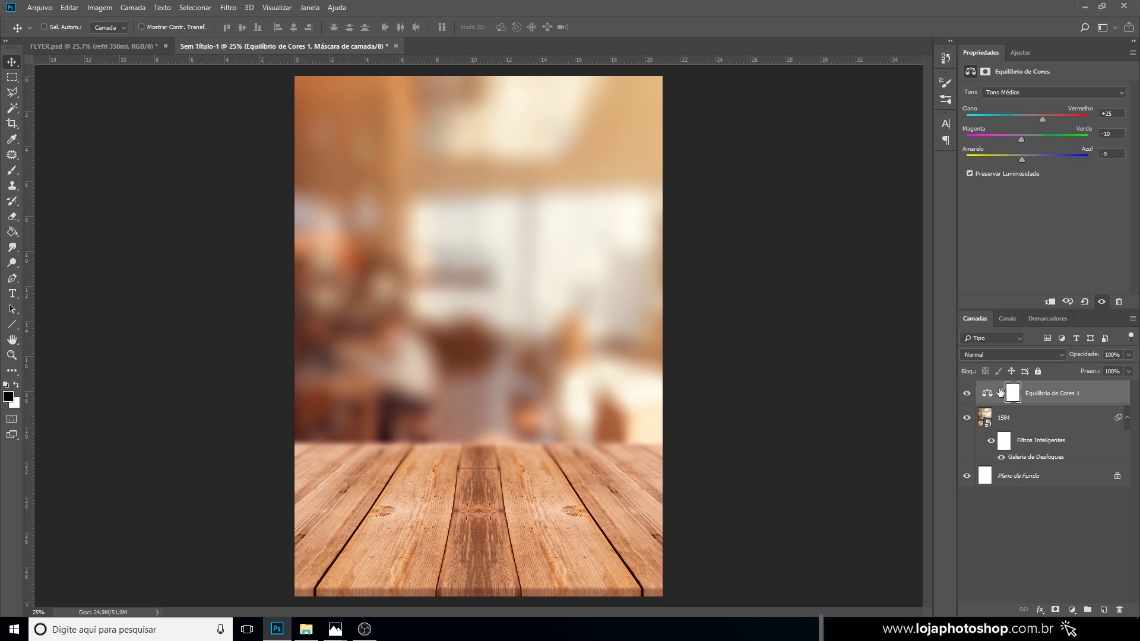
left_click(1049, 302)
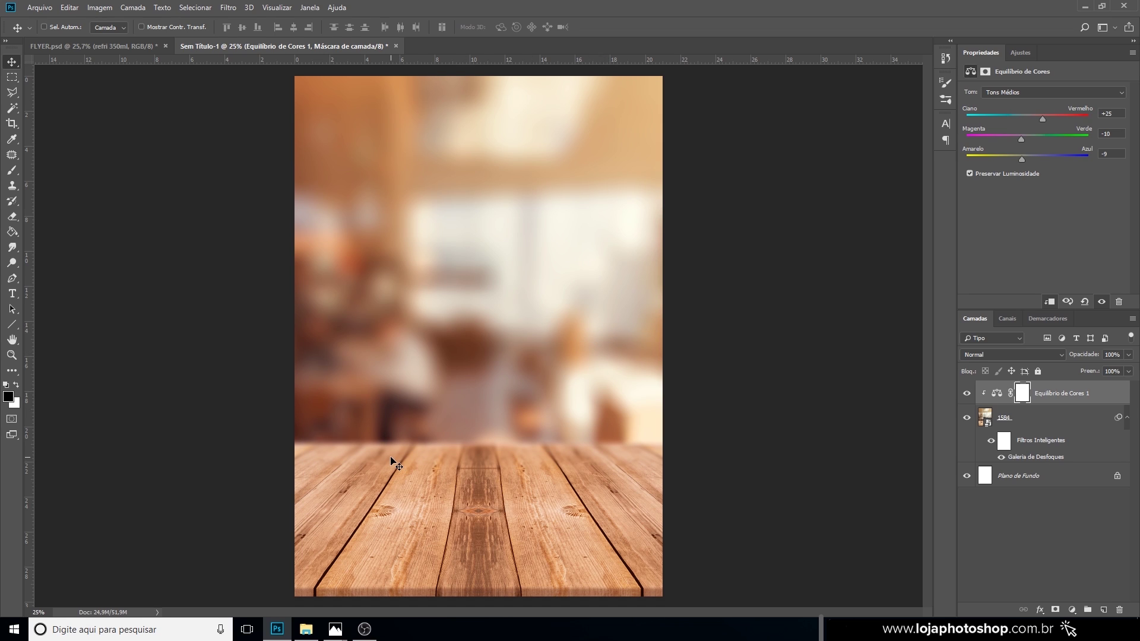
left_click(306, 629)
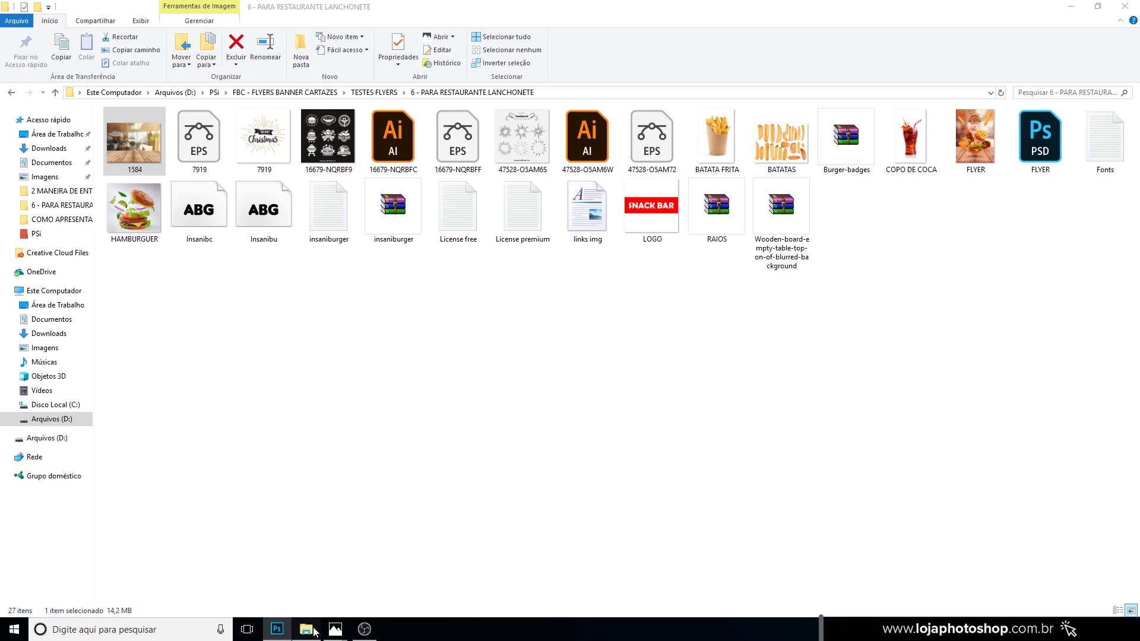
left_click_drag(135, 216, 490, 357)
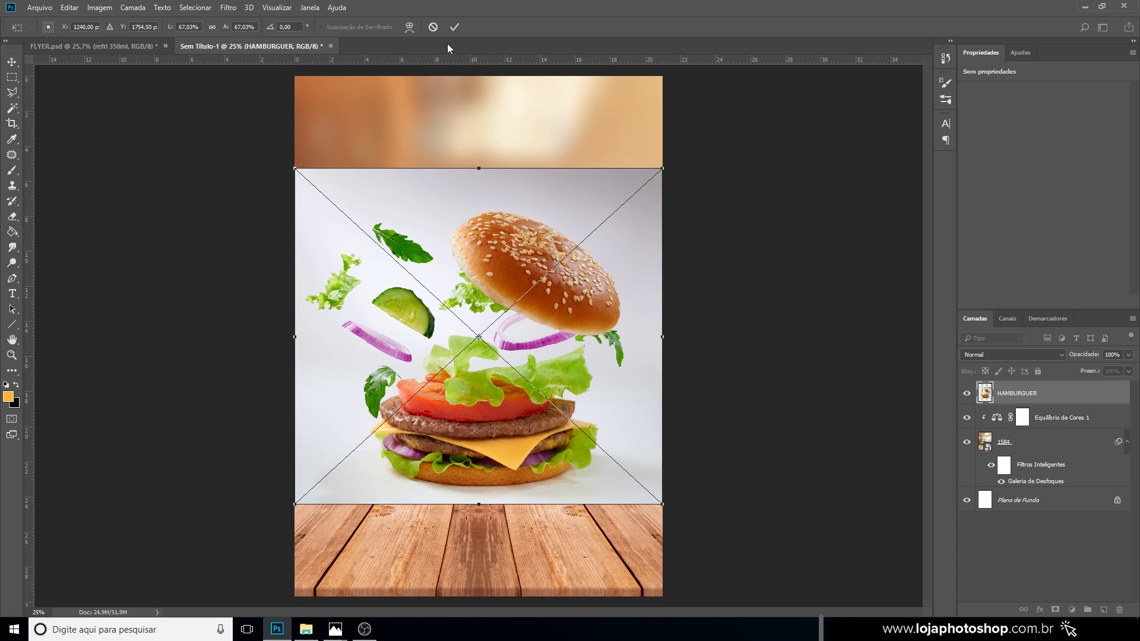
left_click(433, 26)
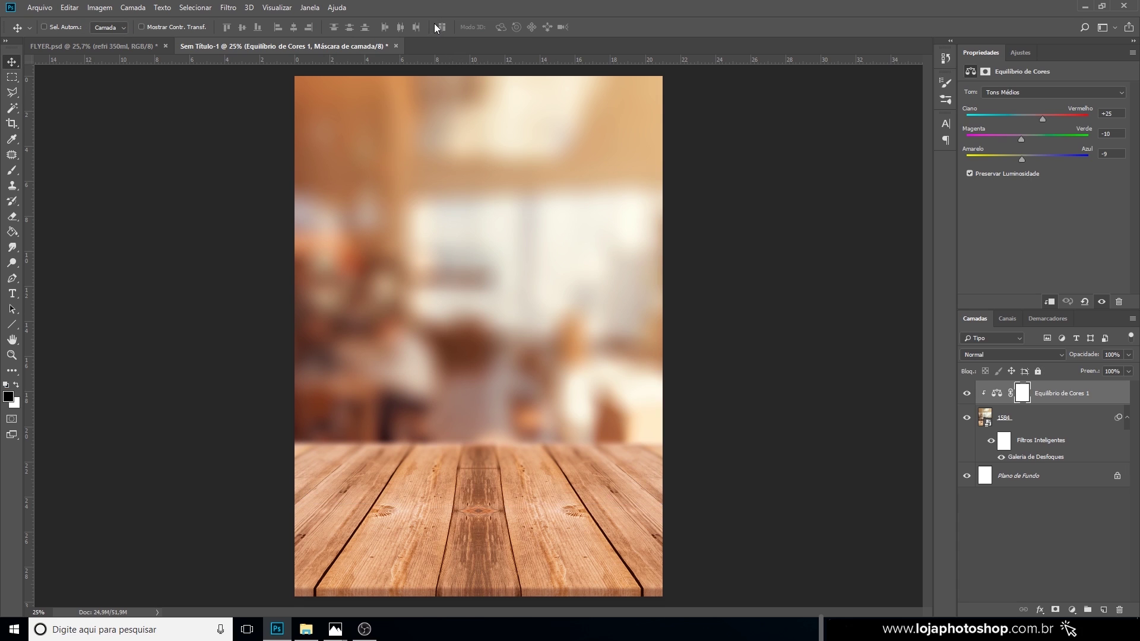
Open the HAMBURGUER image from the flyer folder as a separate Photoshop document, keeping its embedded color profile.
left_click(306, 629)
right_click(134, 216)
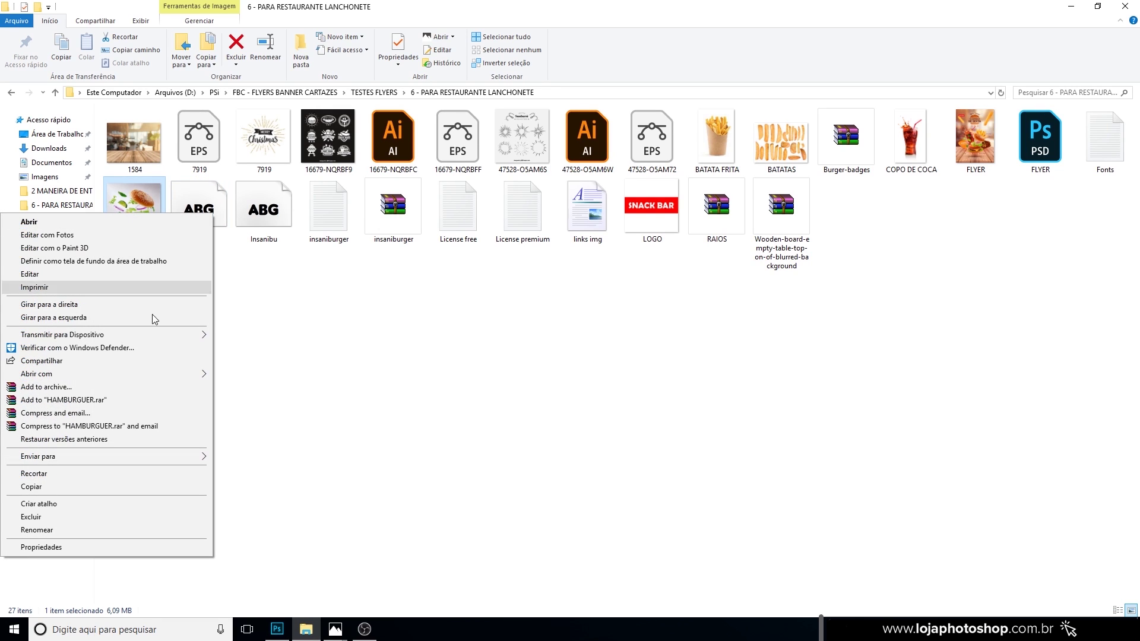
mouse_move(159, 375)
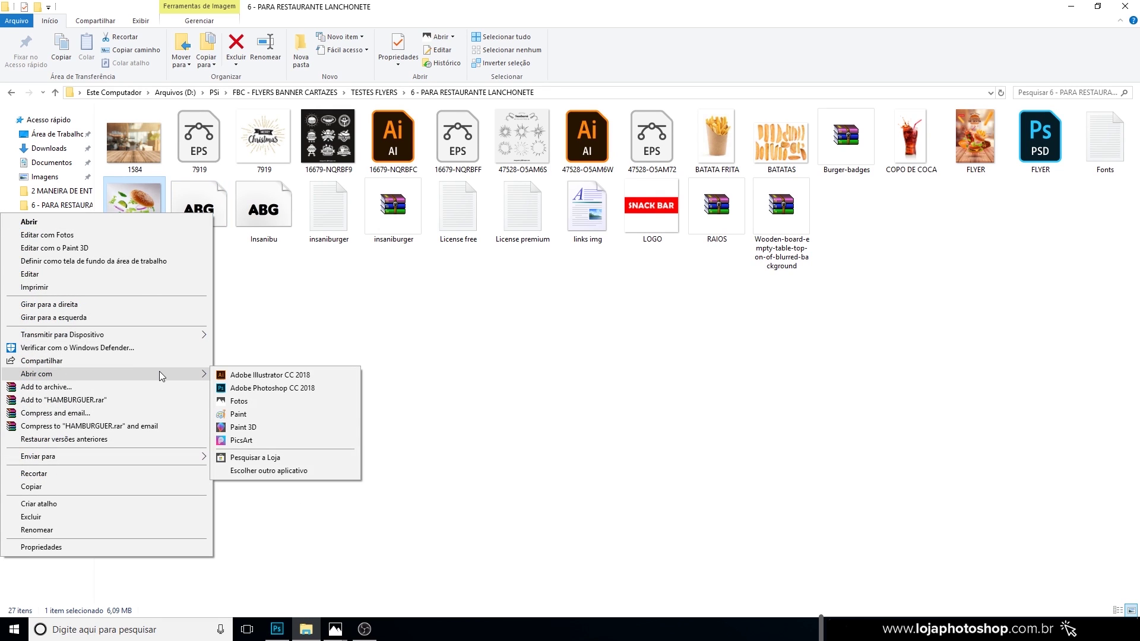
left_click(292, 389)
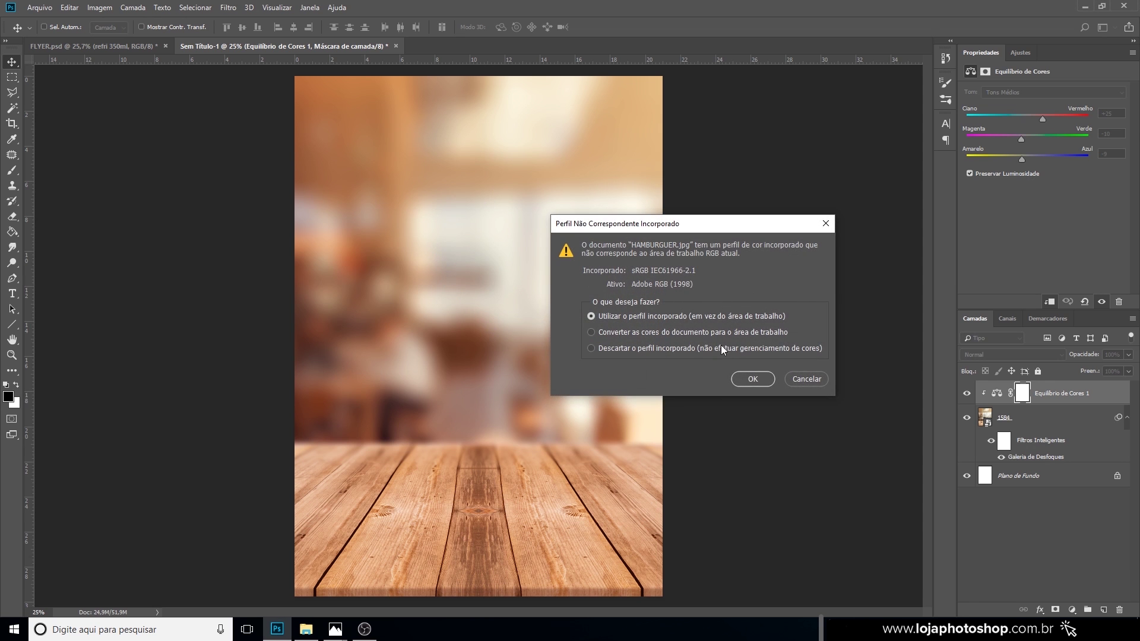
left_click(752, 379)
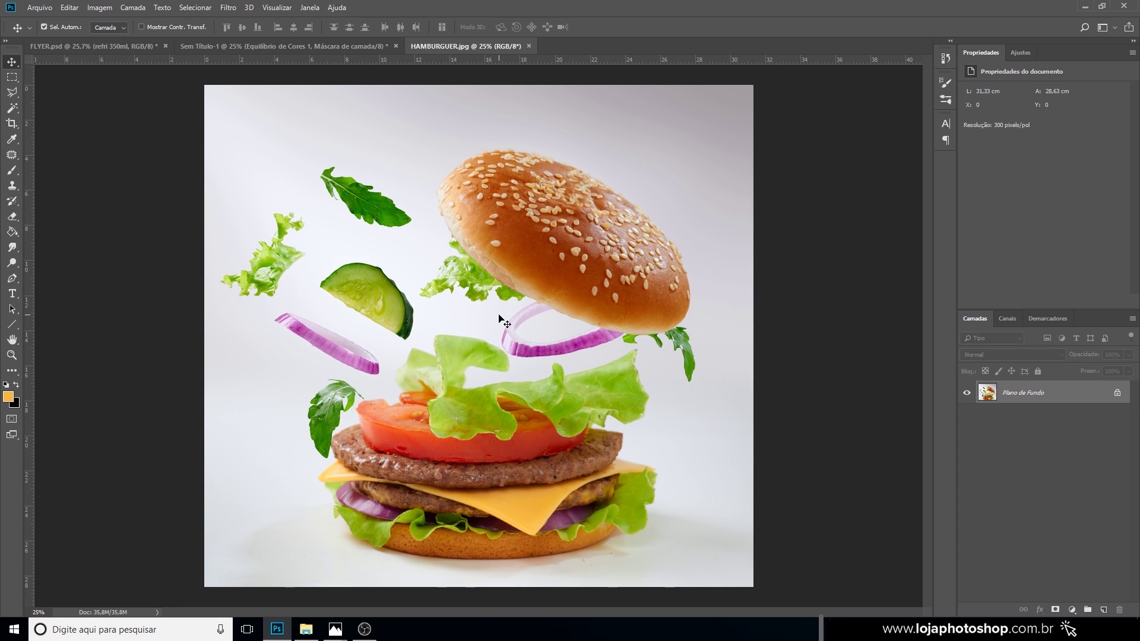
Examine the burger photo's bun, lettuce, onion and floating ingredients at close range.
key("ctrl+plus")
key("ctrl+plus")
key("ctrl+plus")
key("ctrl+plus")
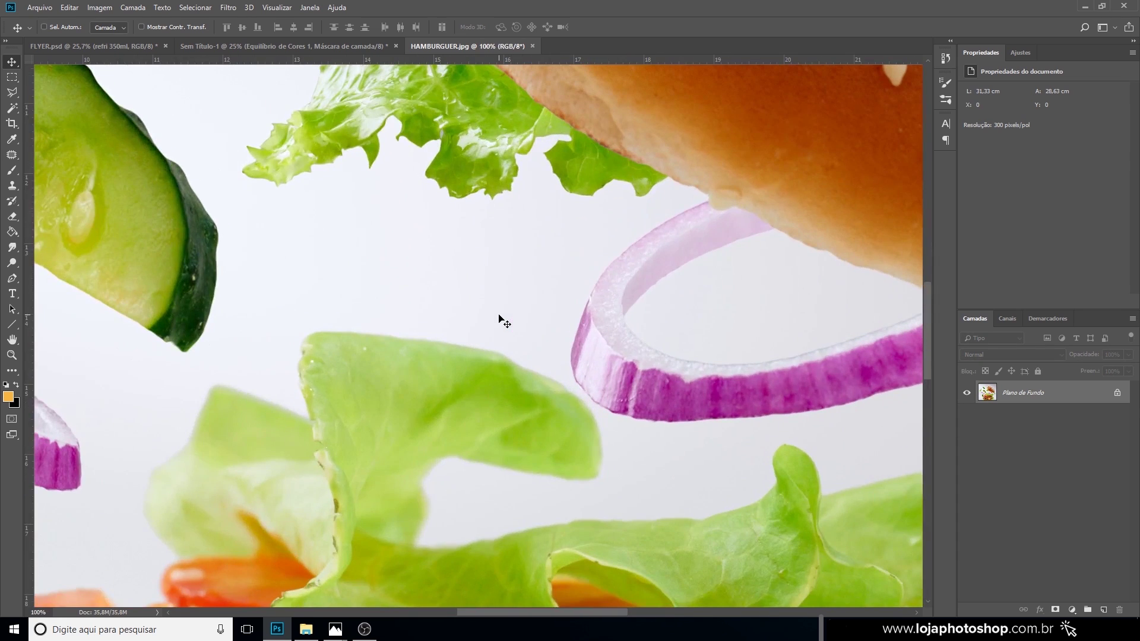
scroll(489, 314, "up", 2)
scroll(489, 314, "down", 1)
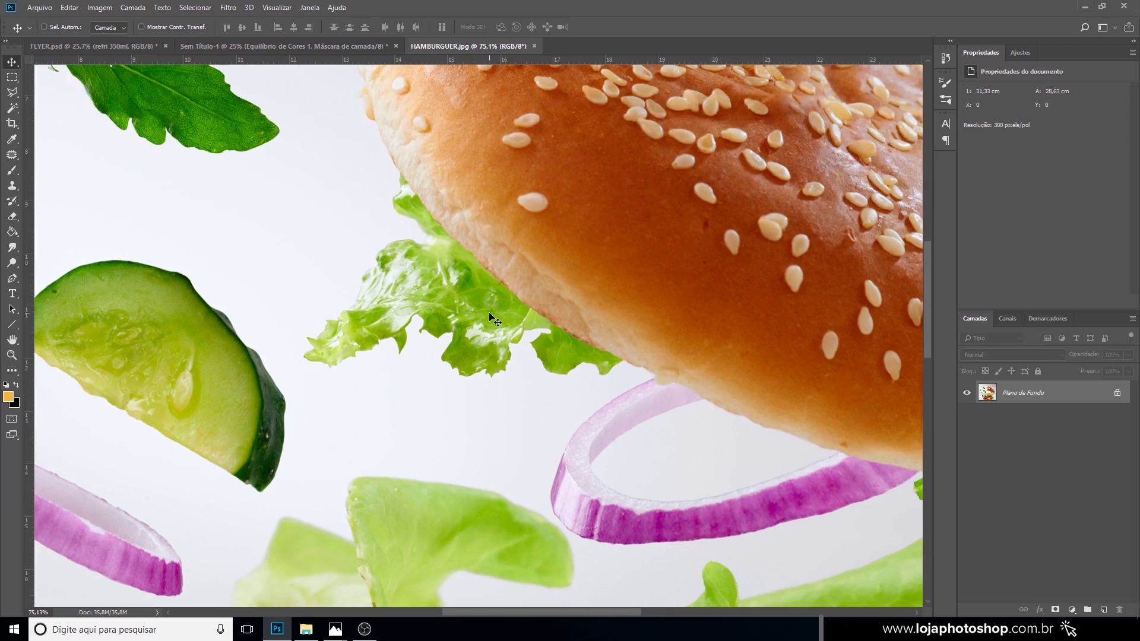
scroll(491, 313, "down", 5)
scroll(89, 344, "up", 2)
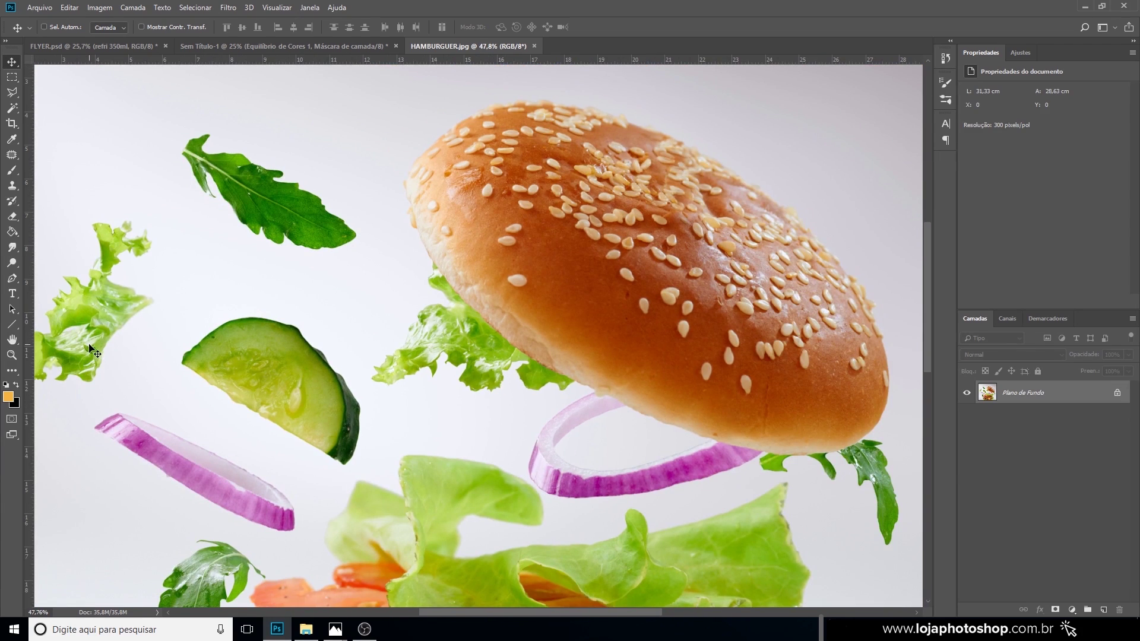
scroll(99, 351, "up", 4)
scroll(99, 353, "down", 2)
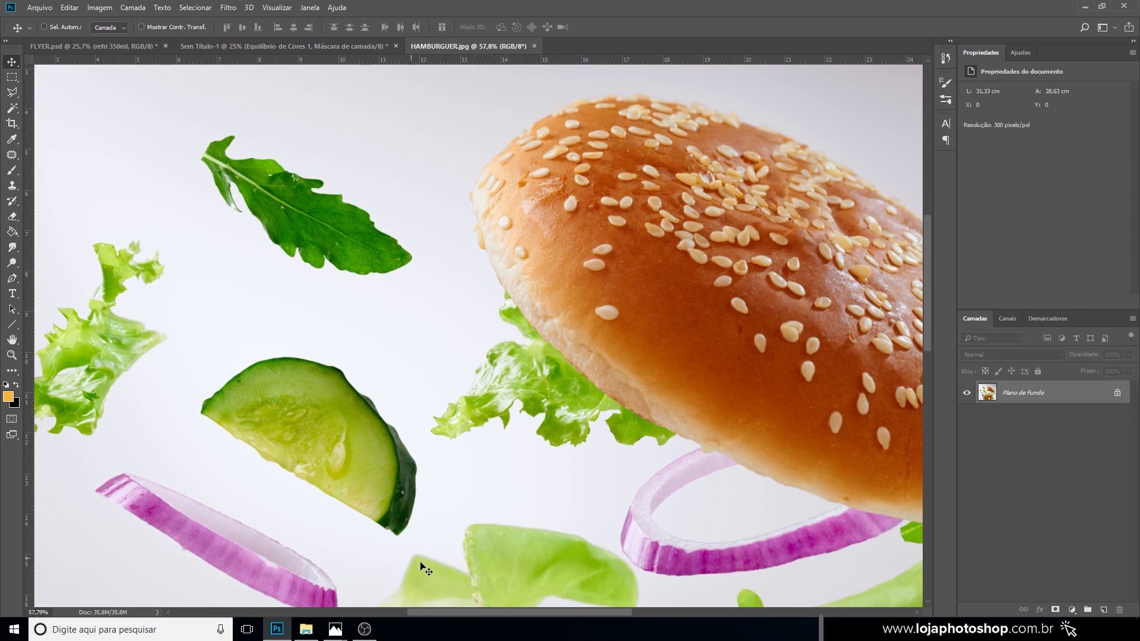
Select the floating arugula leaf above the cucumber with the Quick Selection tool at brush size 60.
left_click_drag(444, 614, 390, 600)
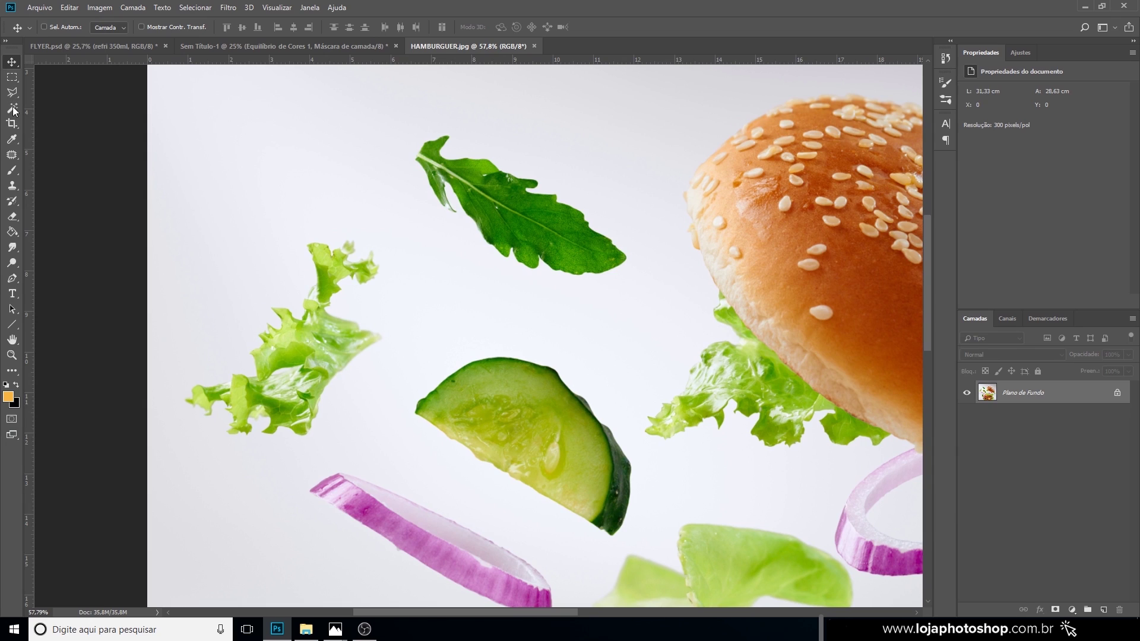
left_click(13, 110)
left_click(54, 112)
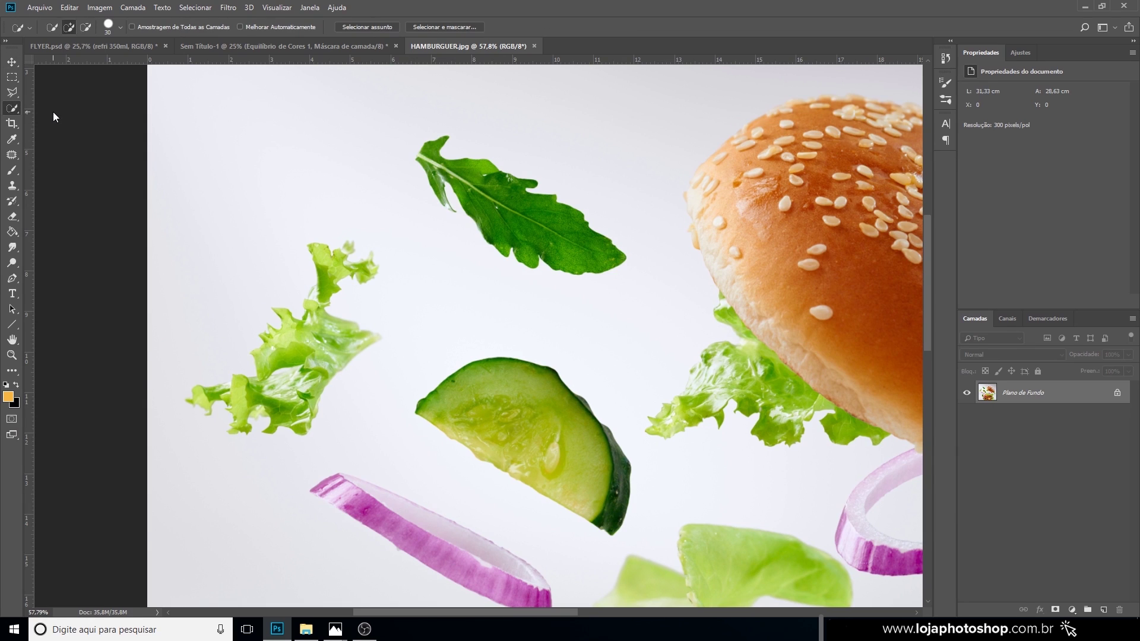
key("bracketright")
key("bracketright")
key("bracketright")
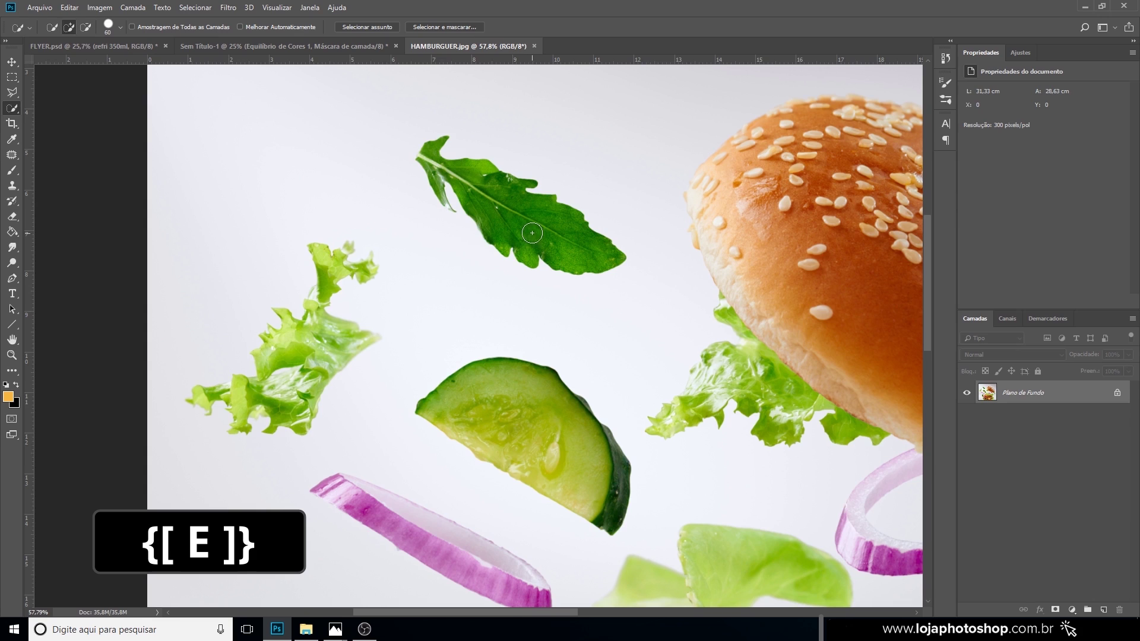
left_click(527, 222)
Extend the selection toward the arugula leaf's thin curled tip with the brush reduced to size 7.
key("bracketleft")
key("bracketleft")
key("bracketleft")
key("bracketleft")
key("bracketleft")
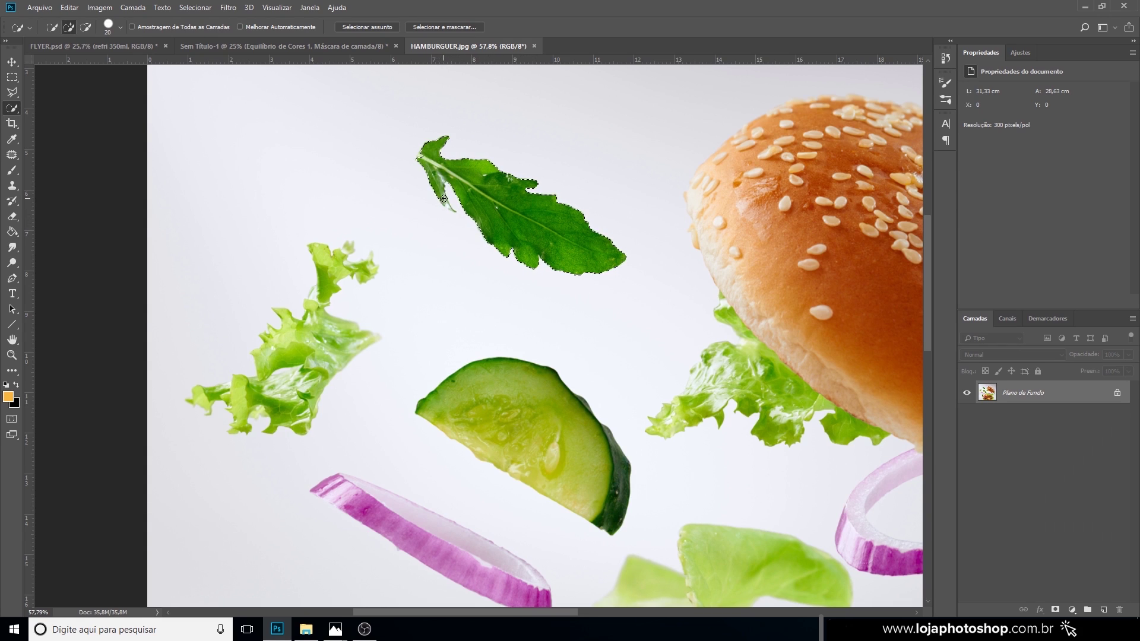
key("bracketleft")
key("alt")
scroll(445, 176, "up", 6)
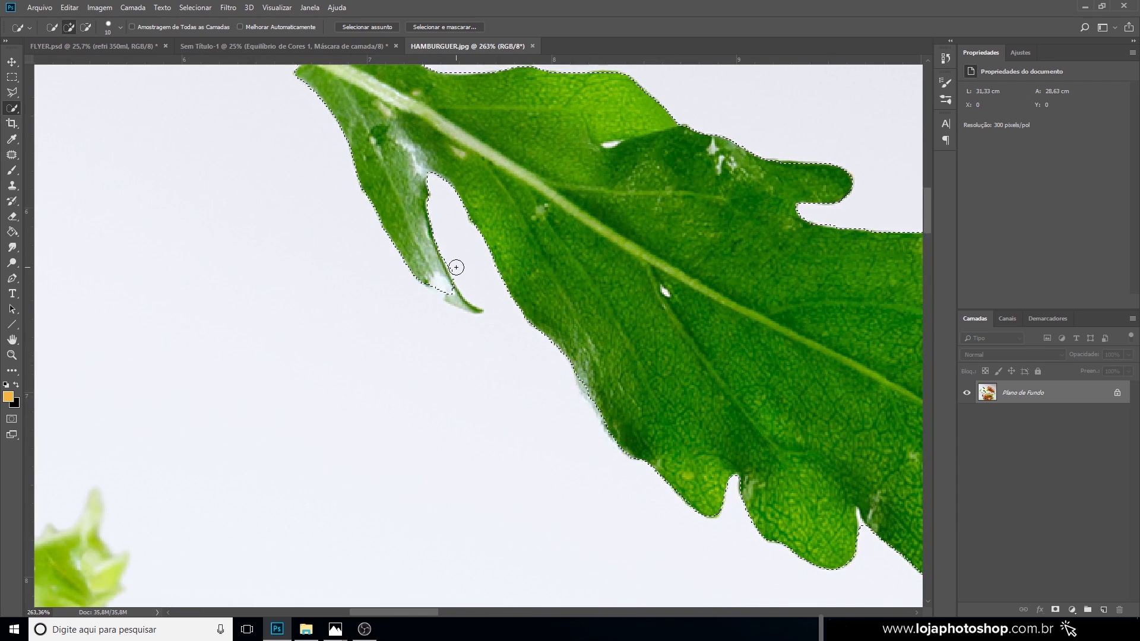
key("bracketleft")
key("bracketleft")
key("bracketleft")
left_click_drag(453, 296, 475, 310)
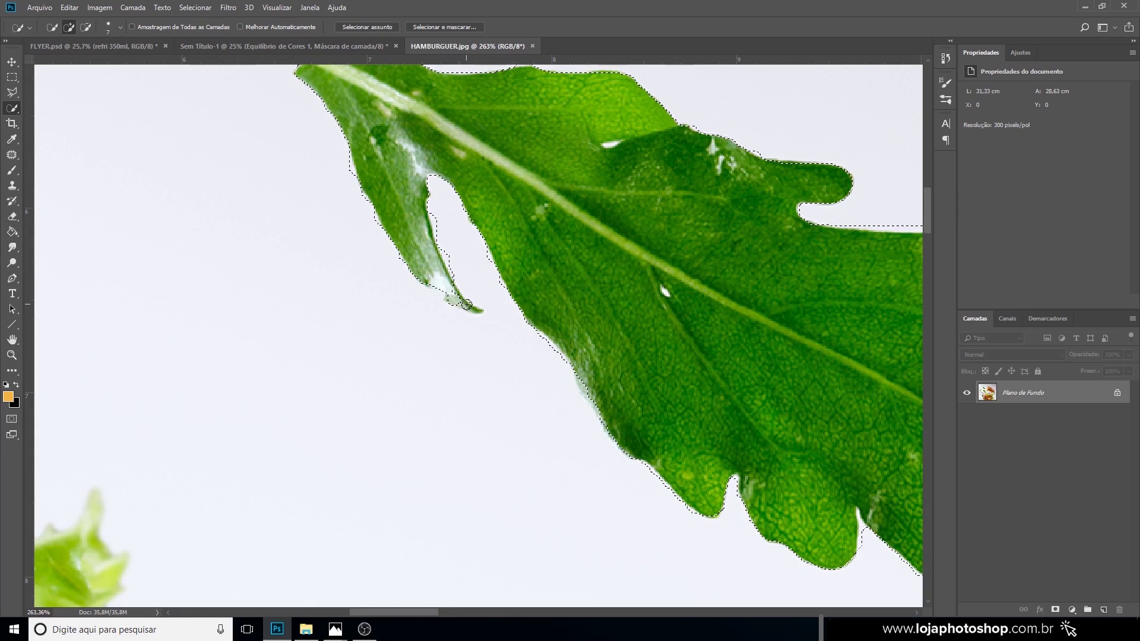
Refine the selection around the arugula leaf's thin tip with a finer brush, subtracting the background beside it.
key("bracketleft")
key("bracketleft")
left_click(452, 303)
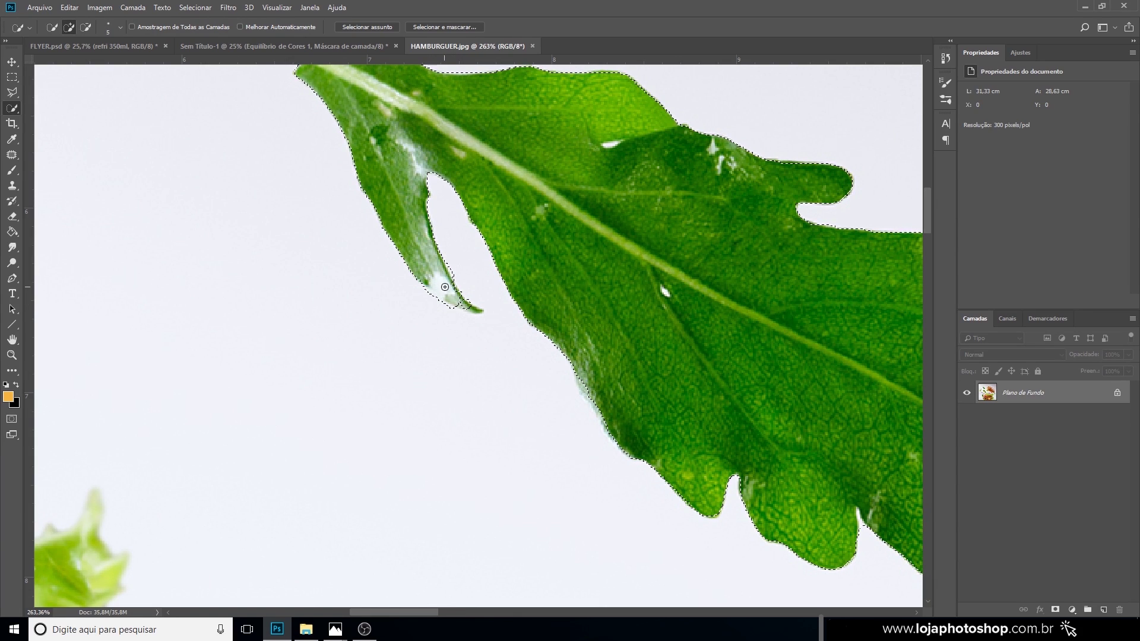
key("bracketleft")
key("alt")
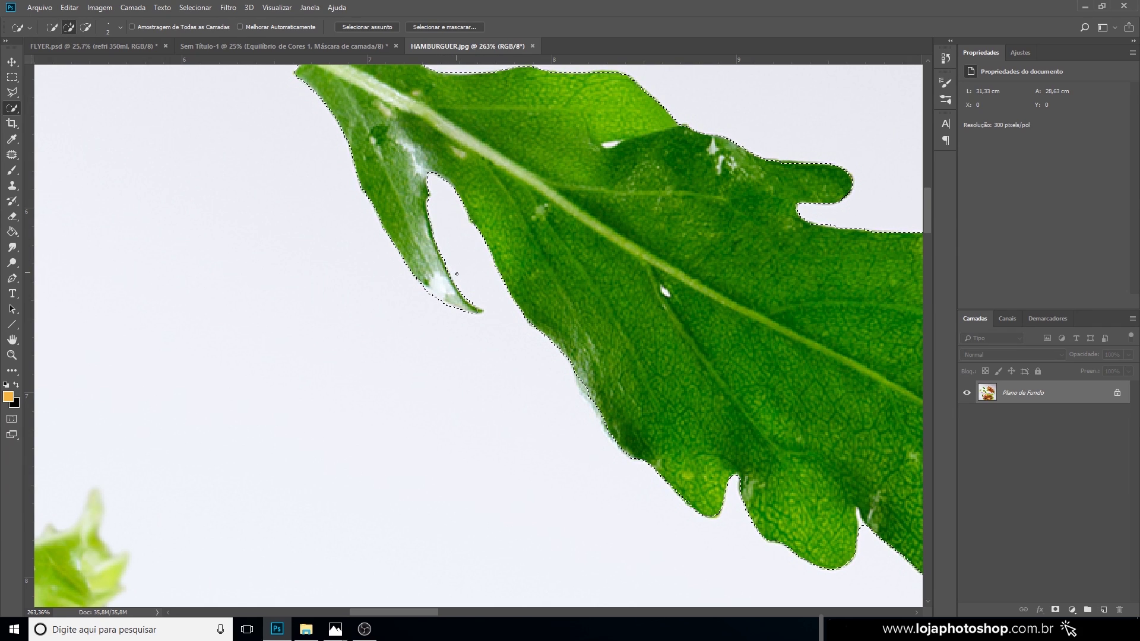
key("alt")
key("alt")
key("alt")
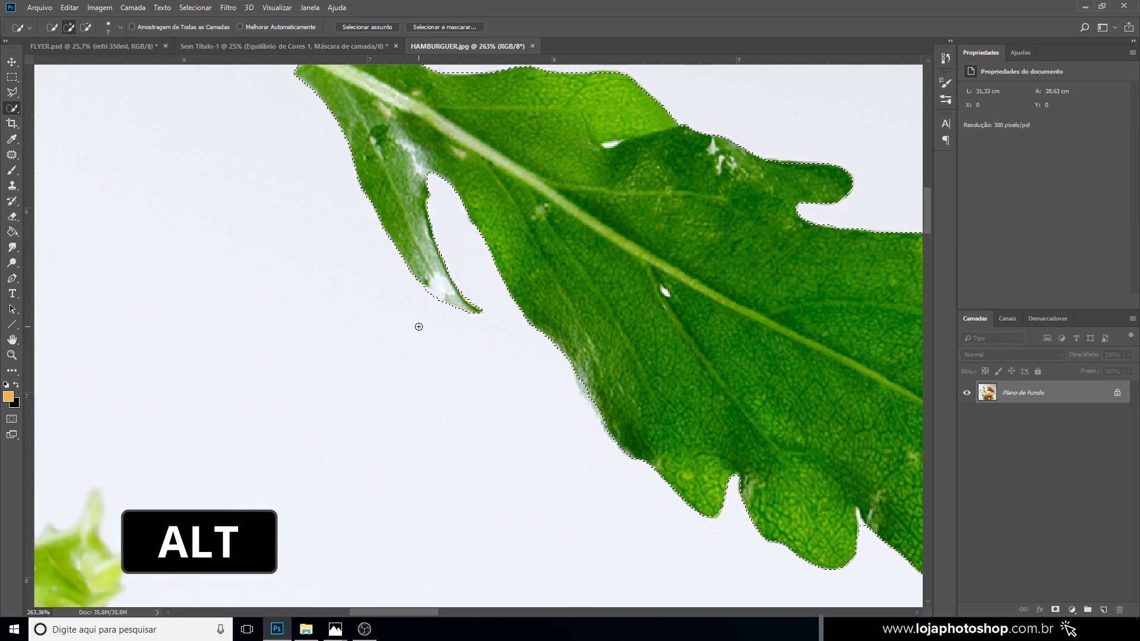
Enlarge the Quick Selection brush to 100 and add the left end of the top bun to the selection.
key("bracketright")
key("bracketright")
key("bracketright")
key("bracketright")
key("bracketright")
key("bracketright")
key("bracketright")
key("bracketright")
key("bracketright")
key("bracketright")
key("bracketright")
key("bracketright")
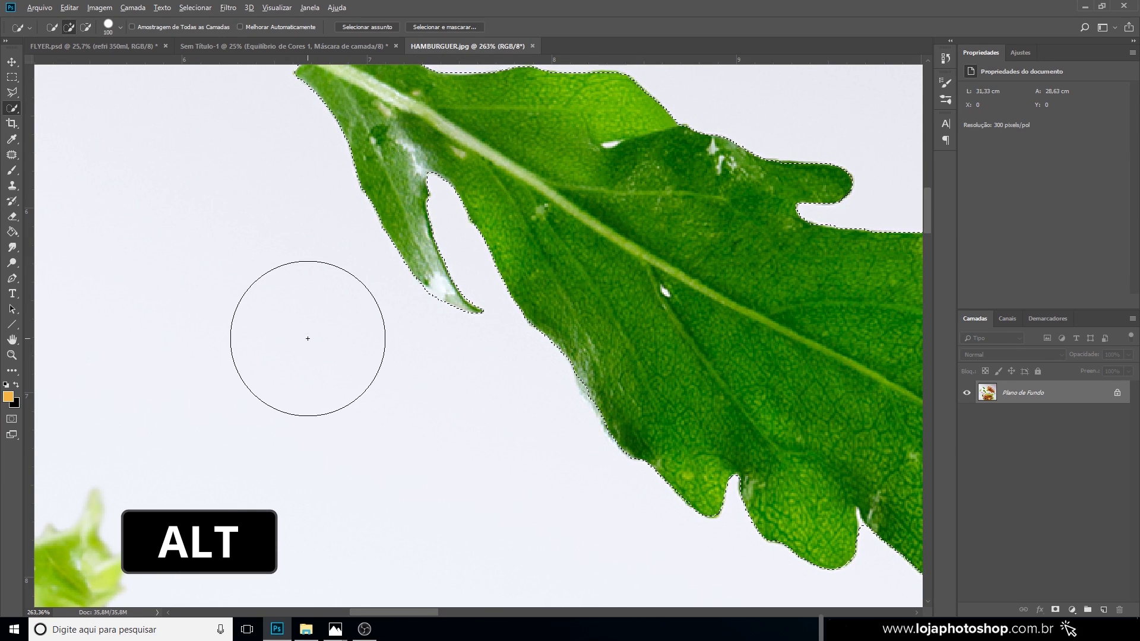
key("alt")
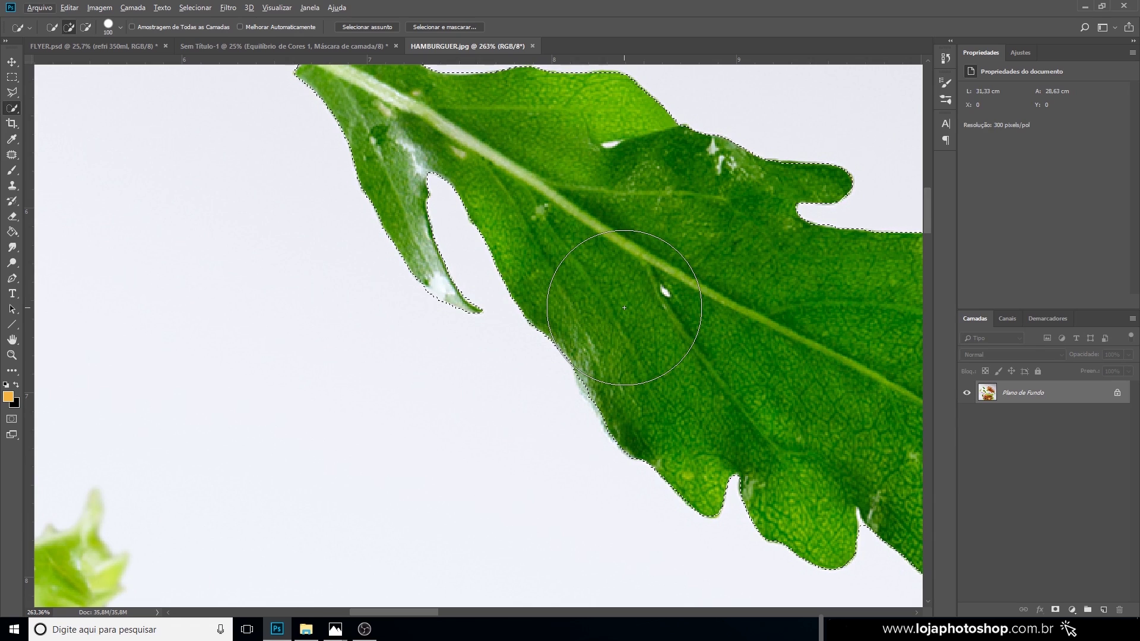
scroll(555, 305, "down", 2, "alt")
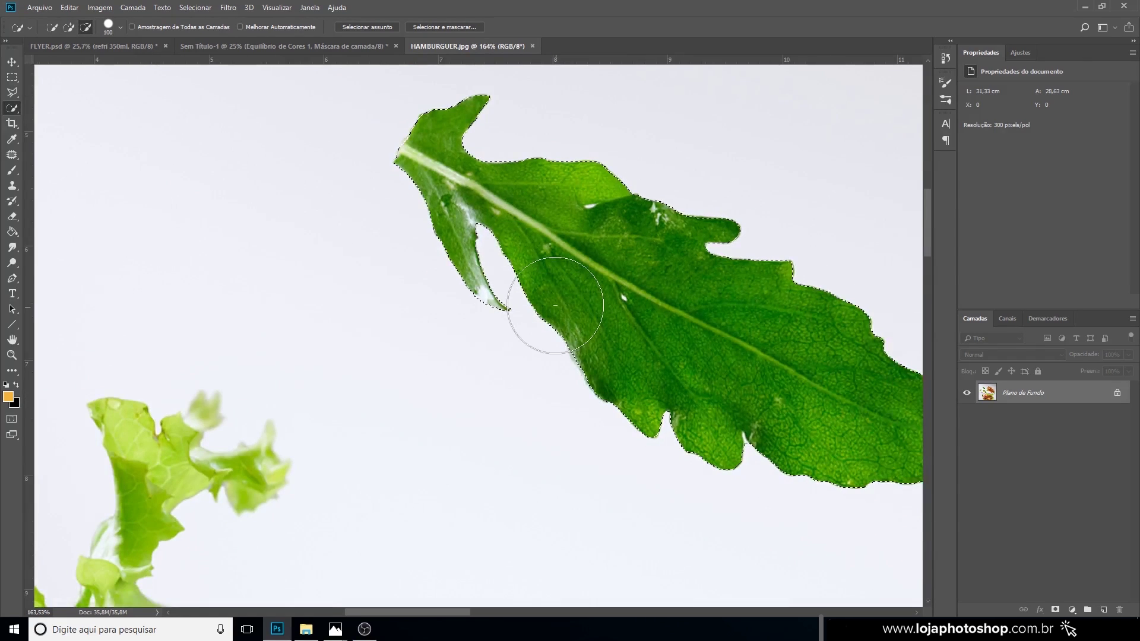
scroll(555, 306, "down", 5, "alt")
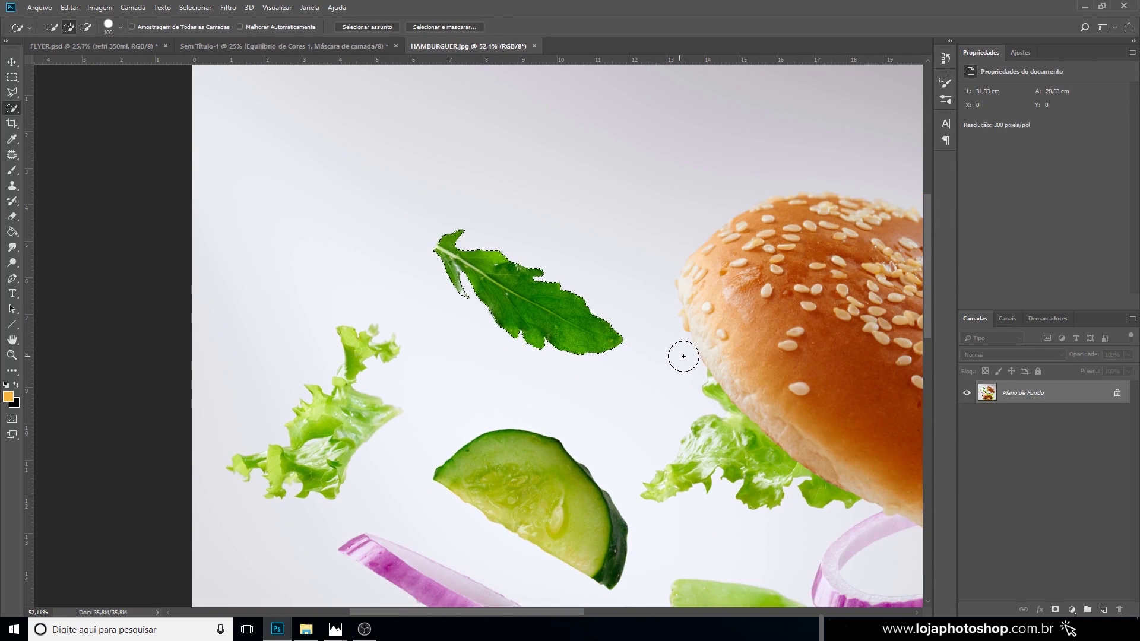
mouse_move(764, 317)
left_mouse_down()
mouse_move(779, 257)
mouse_move(736, 281)
mouse_move(764, 252)
left_mouse_up()
left_click_drag(502, 611, 561, 613)
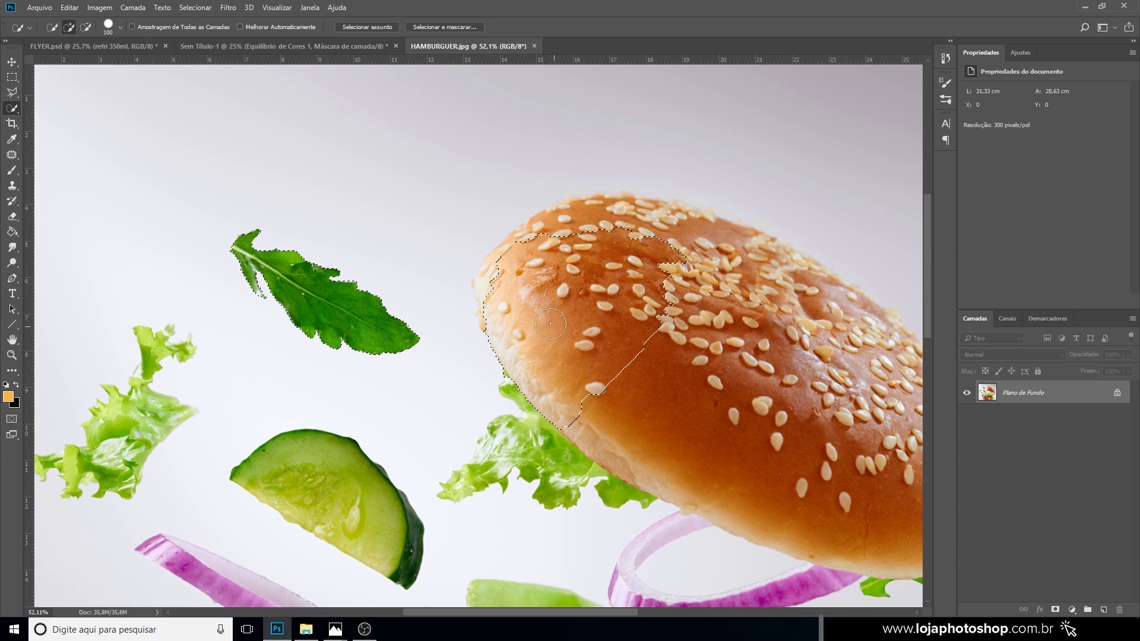
left_click_drag(496, 288, 494, 277)
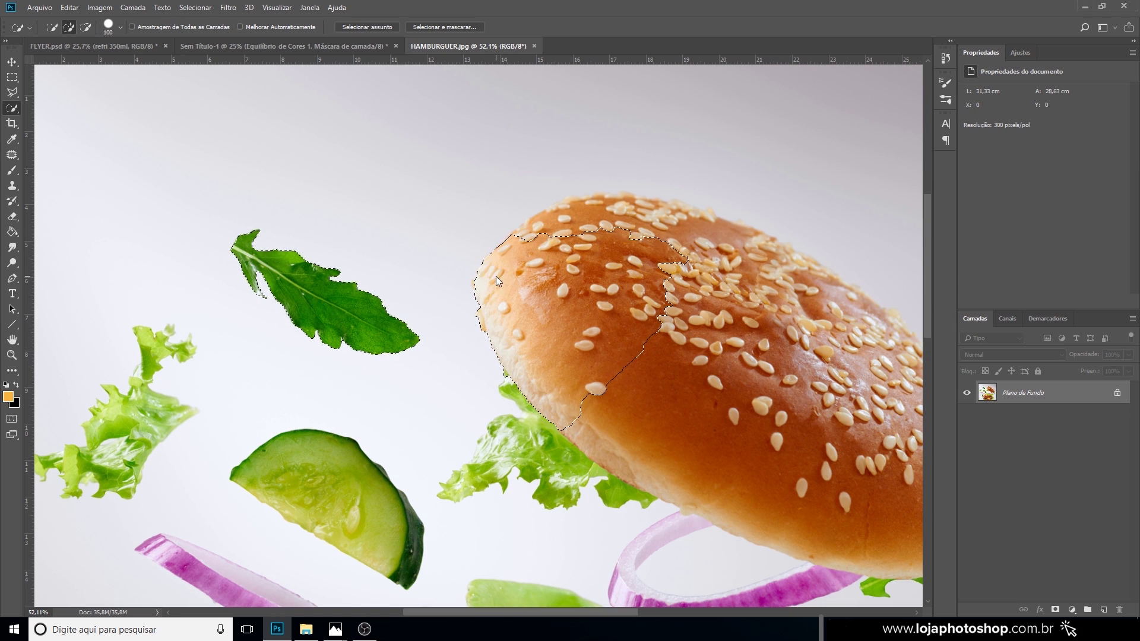
left_click(487, 282)
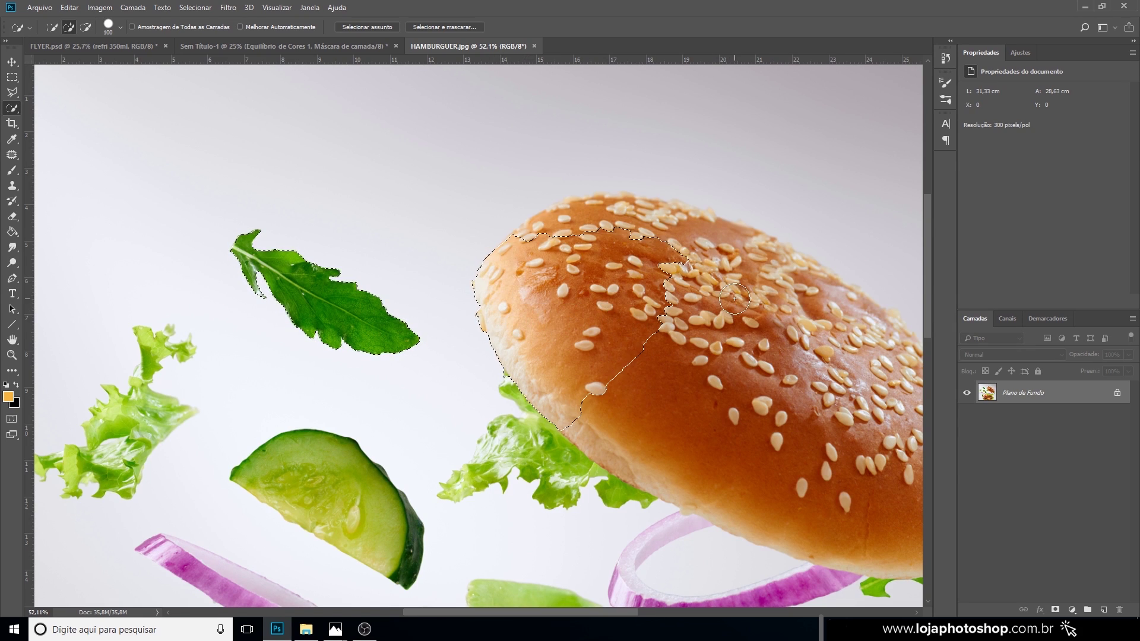
Extend the selection over the rest of the top bun, including its lower edge and sesame-covered right side.
mouse_move(735, 299)
left_mouse_down()
mouse_move(752, 322)
mouse_move(683, 258)
mouse_move(624, 243)
mouse_move(617, 236)
mouse_move(654, 221)
mouse_move(598, 214)
left_mouse_up()
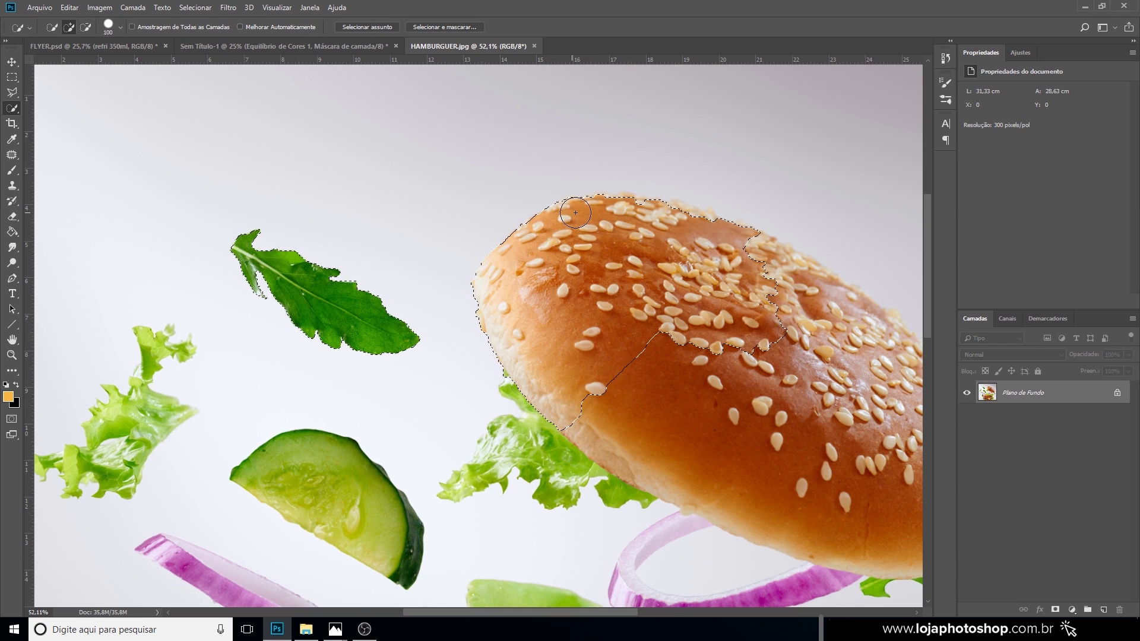
mouse_move(575, 213)
left_mouse_down()
mouse_move(683, 255)
mouse_move(861, 384)
mouse_move(807, 420)
mouse_move(703, 397)
mouse_move(684, 480)
mouse_move(639, 542)
left_mouse_up()
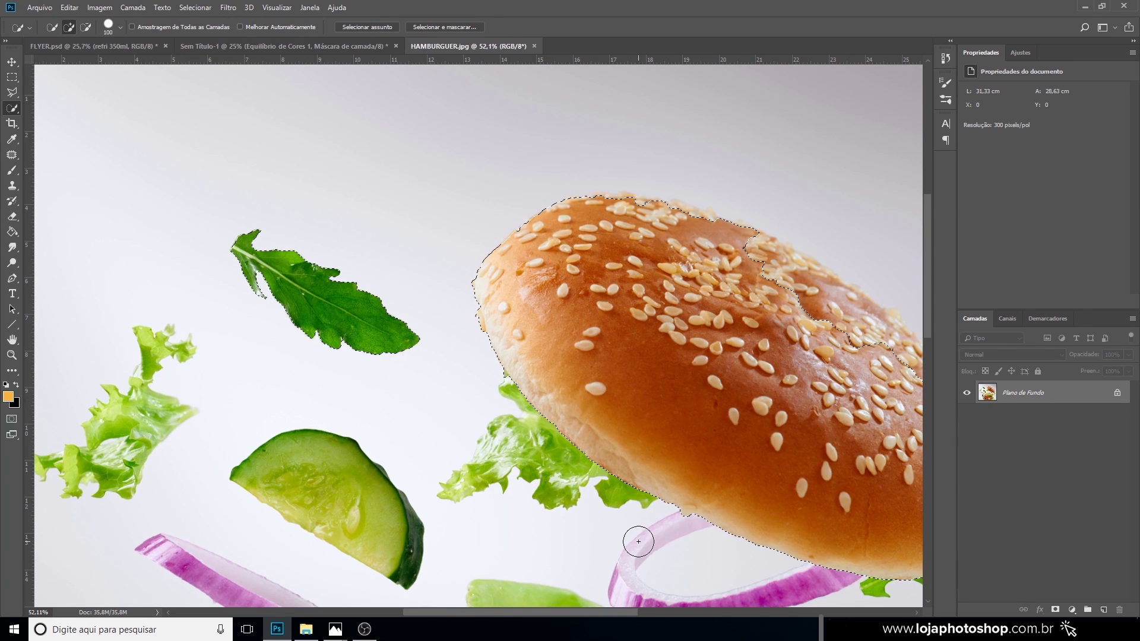
left_click_drag(451, 613, 514, 613)
mouse_move(707, 400)
left_mouse_down()
mouse_move(625, 327)
mouse_move(540, 267)
mouse_move(573, 274)
mouse_move(466, 225)
mouse_move(389, 210)
left_mouse_up()
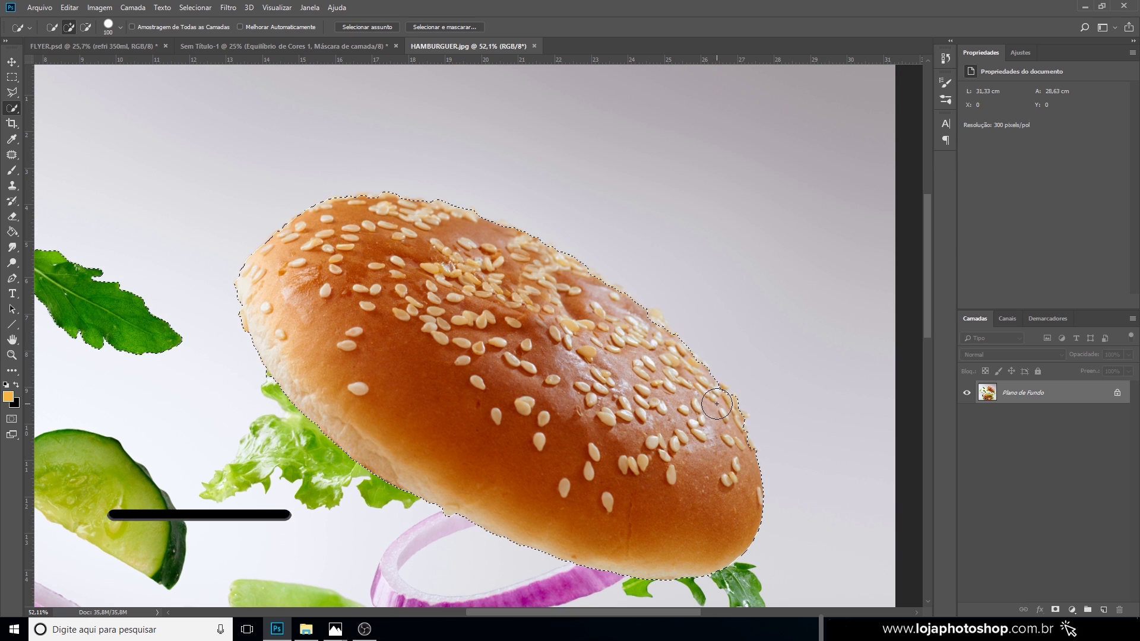
Add the onion ring under the bun with brush size 10 and subtract the background inside its hole.
scroll(739, 380, "up", 5)
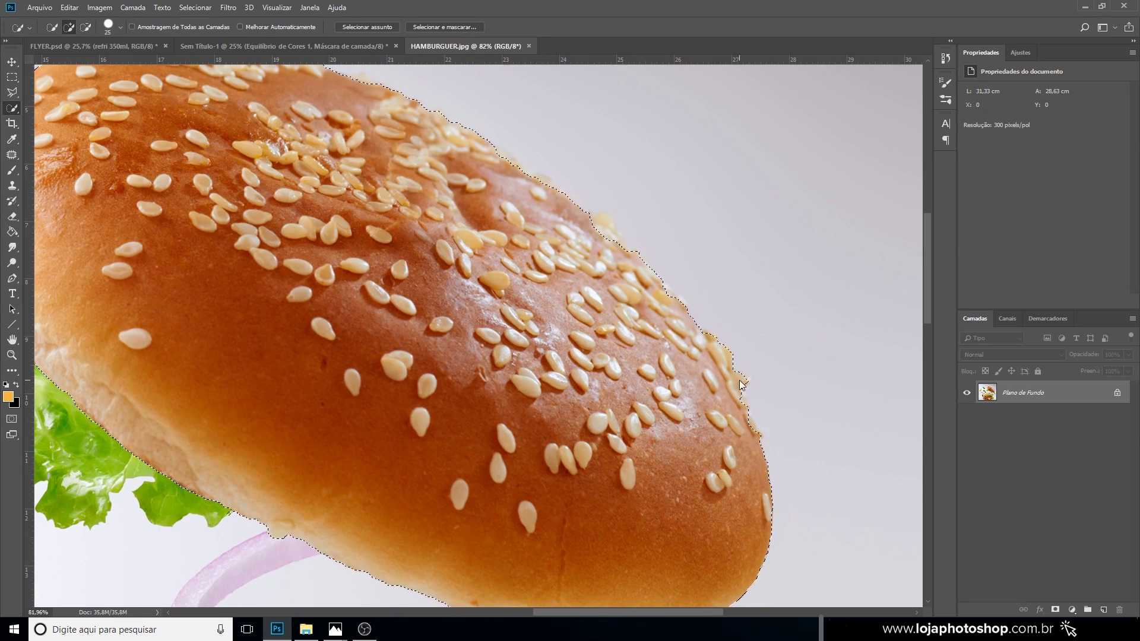
scroll(739, 380, "down", 4)
key("bracketleft")
key("bracketleft")
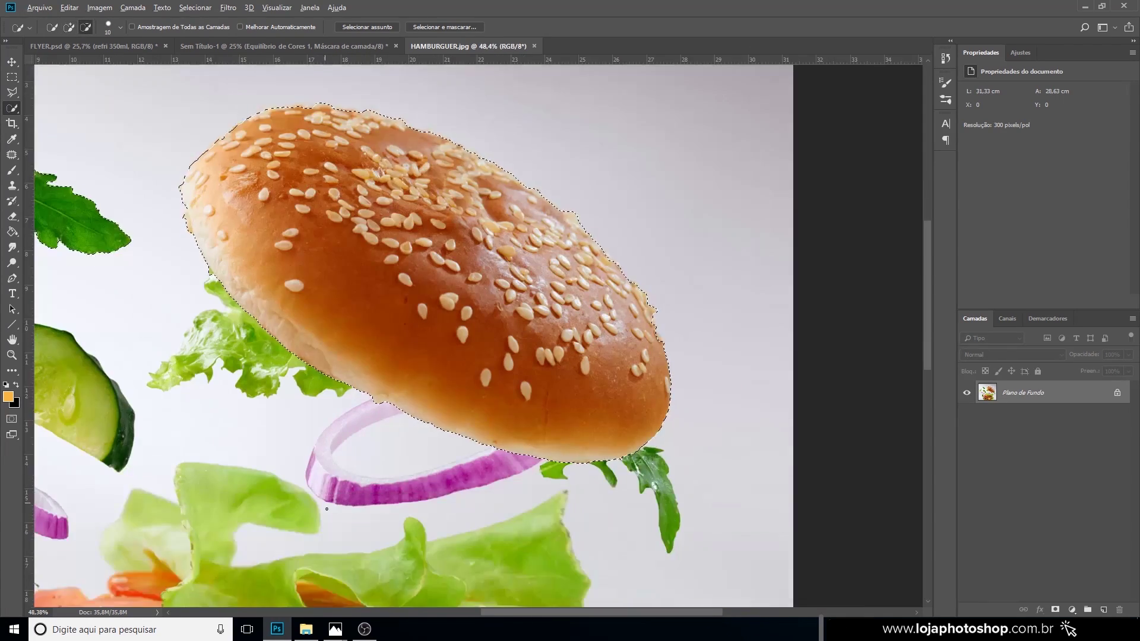
scroll(326, 509, "up", 3)
left_click(380, 486)
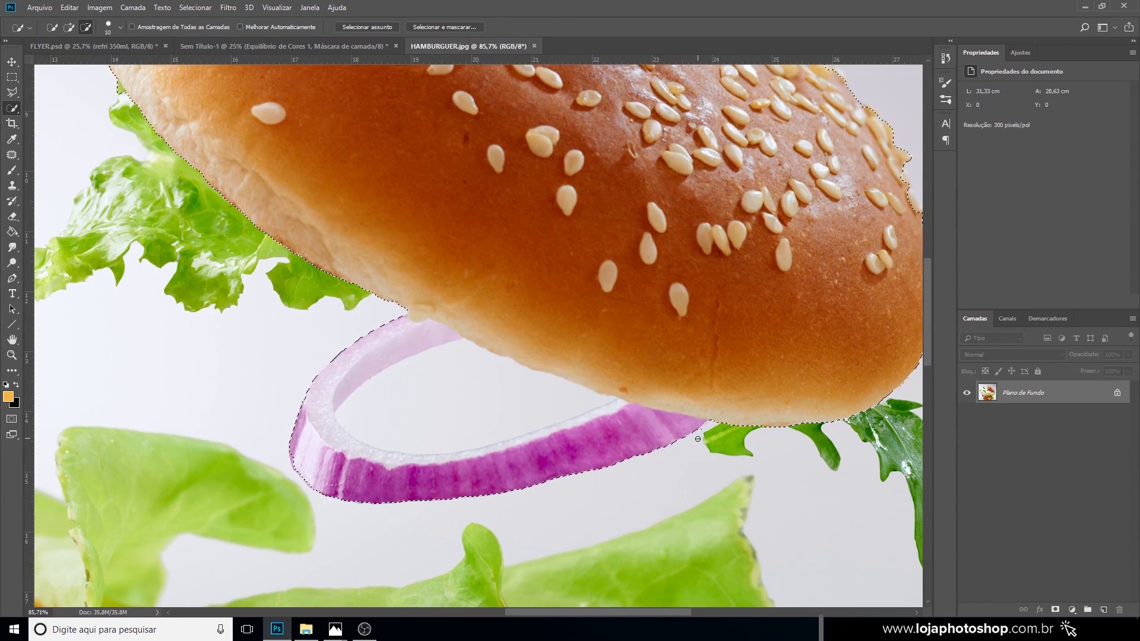
left_click(449, 409, "alt")
mouse_move(348, 440)
left_mouse_down()
mouse_move(410, 471)
mouse_move(415, 463)
left_mouse_up()
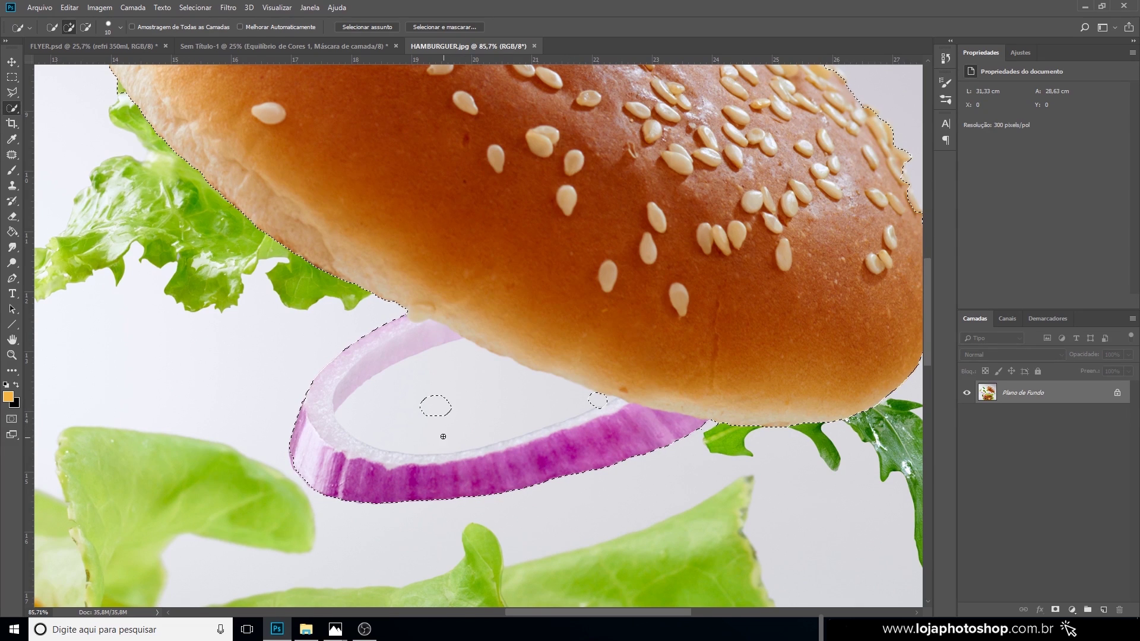
mouse_move(427, 430)
left_mouse_down()
mouse_move(407, 412)
mouse_move(432, 399)
mouse_move(402, 390)
left_mouse_up()
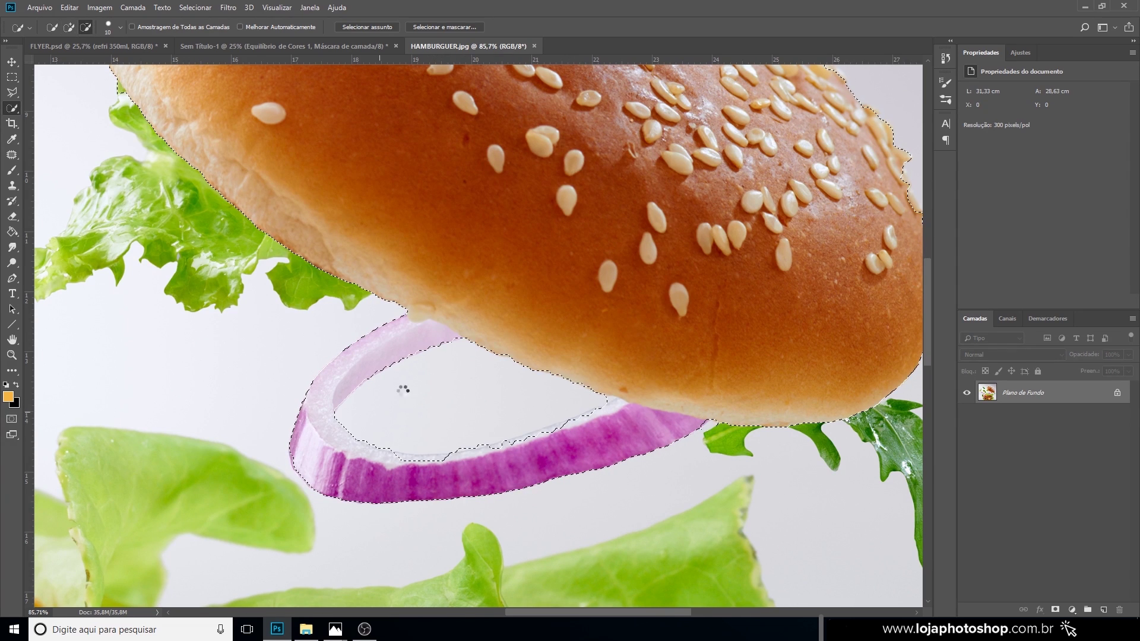
Add the lettuce and arugula sticking out beneath the top bun to the selection.
scroll(459, 448, "down", 4)
left_click_drag(355, 336, 262, 225)
scroll(778, 442, "up", 4)
left_click_drag(647, 442, 666, 479)
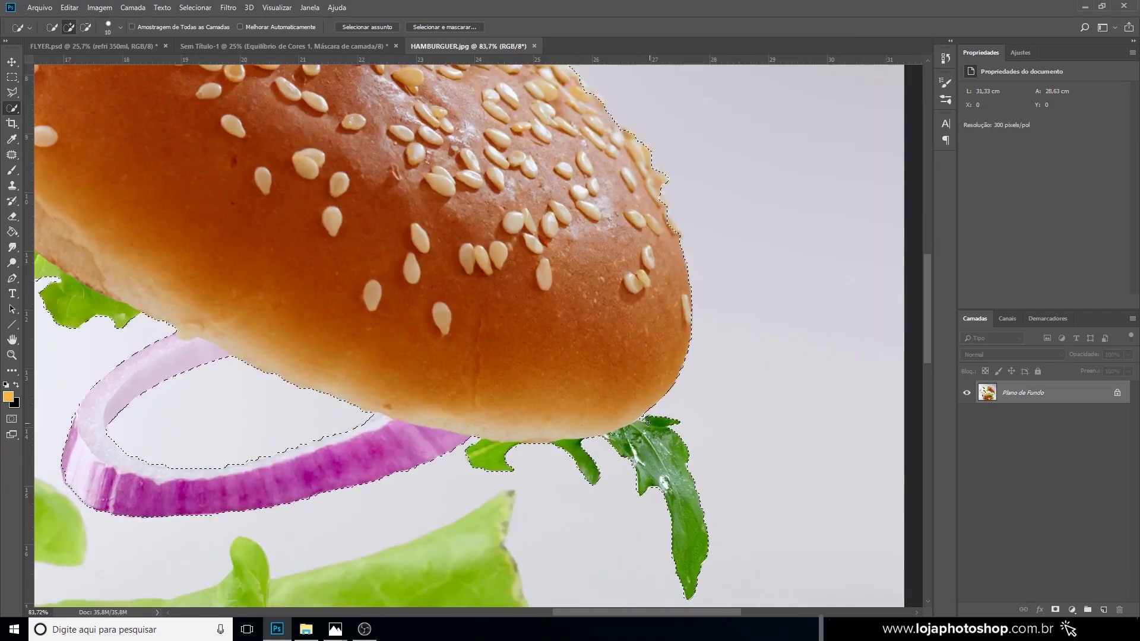
Add the lower burger stack to the selection with a larger brush, from the lettuce and tomato down to the bottom bun.
scroll(667, 479, "down", 5)
left_click_drag(534, 427, 440, 386)
key("bracketright")
key("bracketright")
key("bracketright")
scroll(440, 416, "down", 6)
scroll(416, 474, "up", 4)
left_click_drag(428, 439, 362, 538)
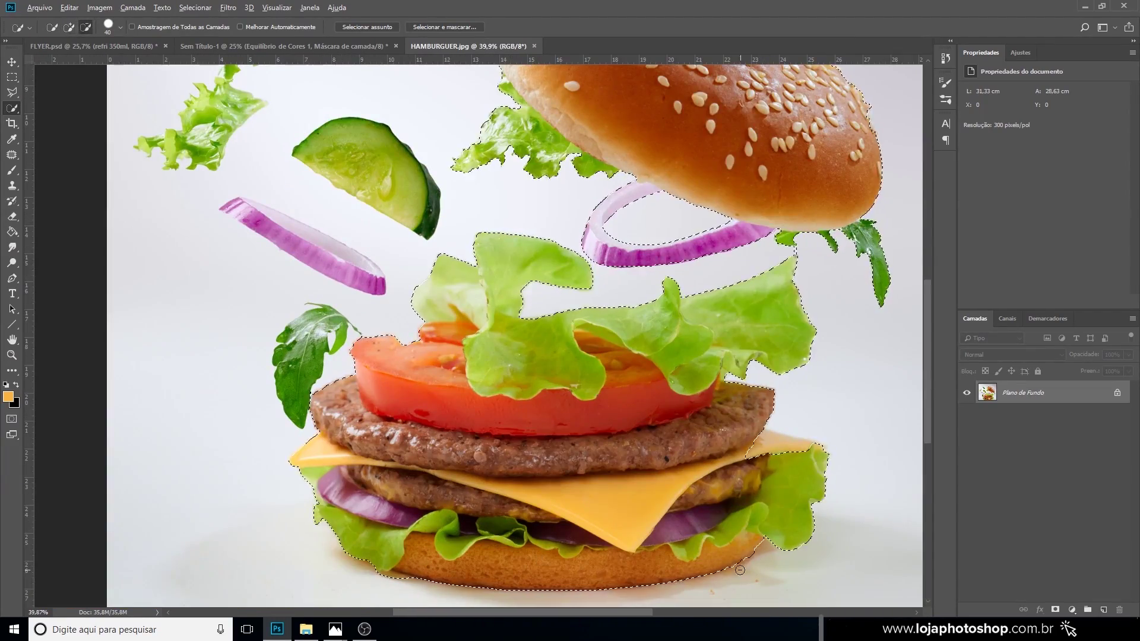
Add the arugula leaf beside the tomato to the selection with brush size 4.
key("bracketleft")
key("bracketleft")
key("bracketleft")
key("bracketleft")
scroll(347, 333, "up", 10)
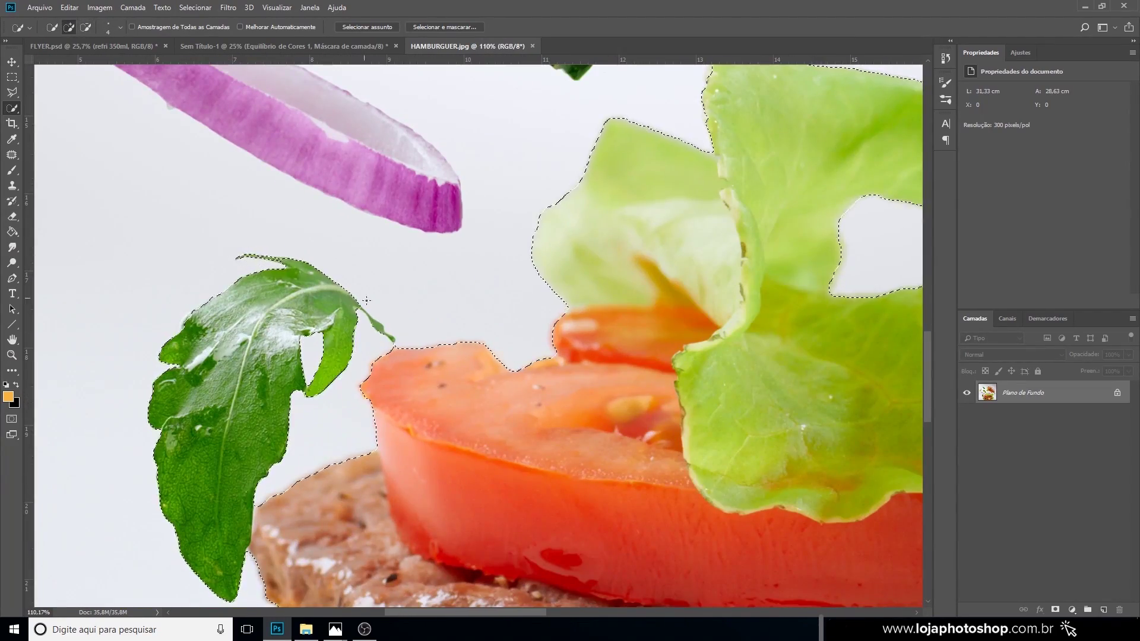
Add the cucumber slice, the loose onion piece and the floating lettuce to the selection.
scroll(265, 259, "down", 6)
left_click_drag(333, 326, 355, 237)
scroll(350, 220, "up", 10)
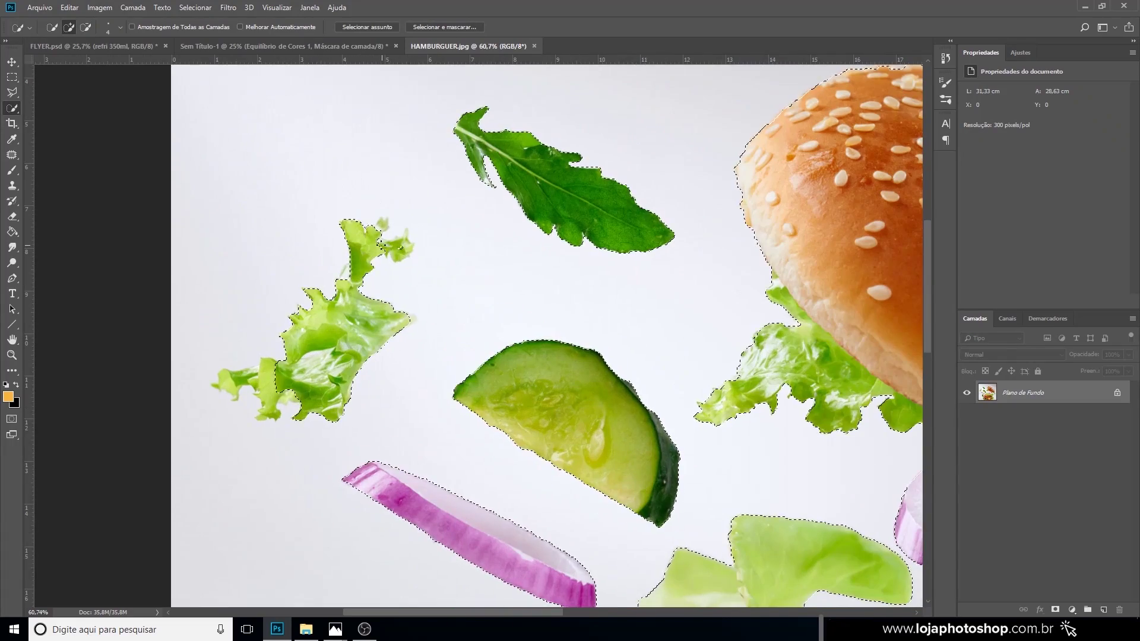
Add a layer mask from the selection to cut out the burger and its ingredients, then activate the Move tool.
scroll(332, 285, "down", 2)
scroll(165, 399, "down", 12)
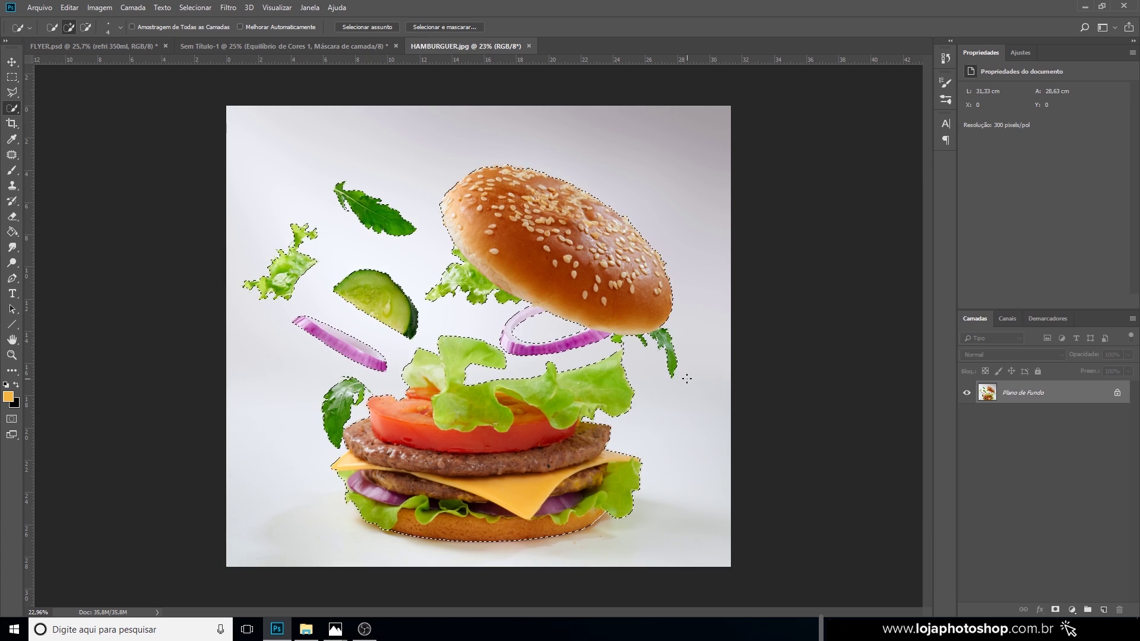
left_click(1055, 610)
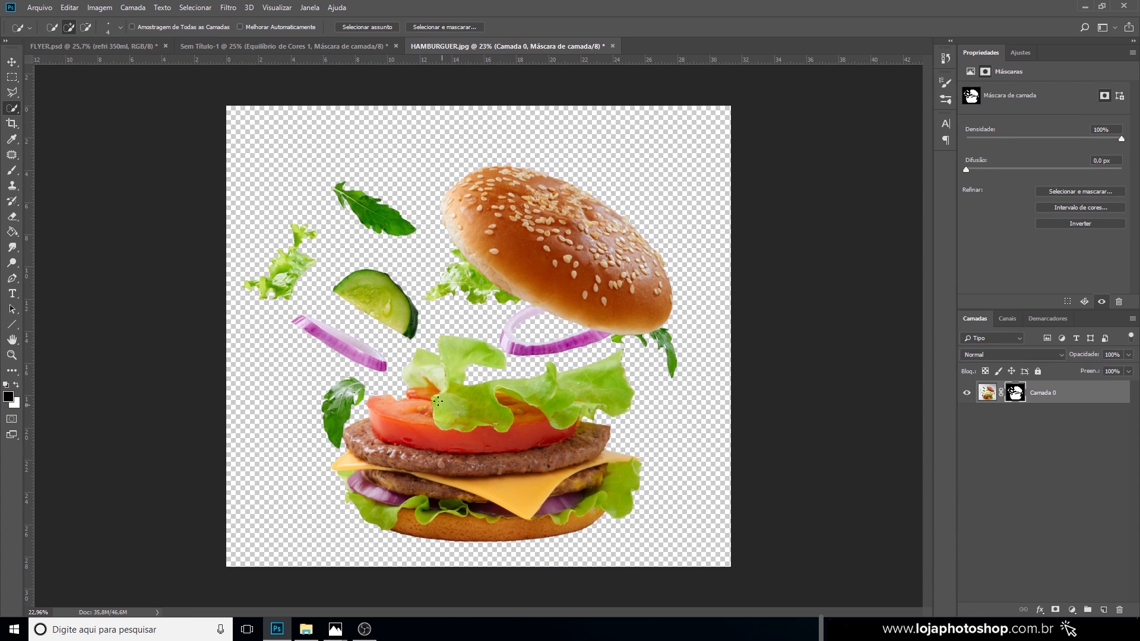
key("v")
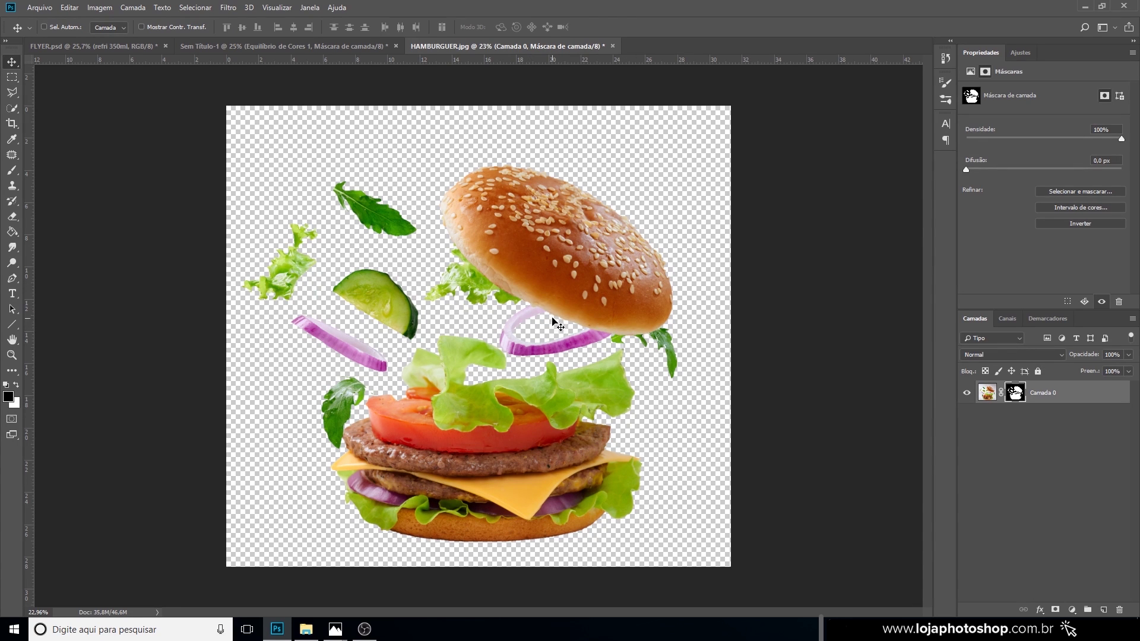
scroll(527, 291, "up", 2)
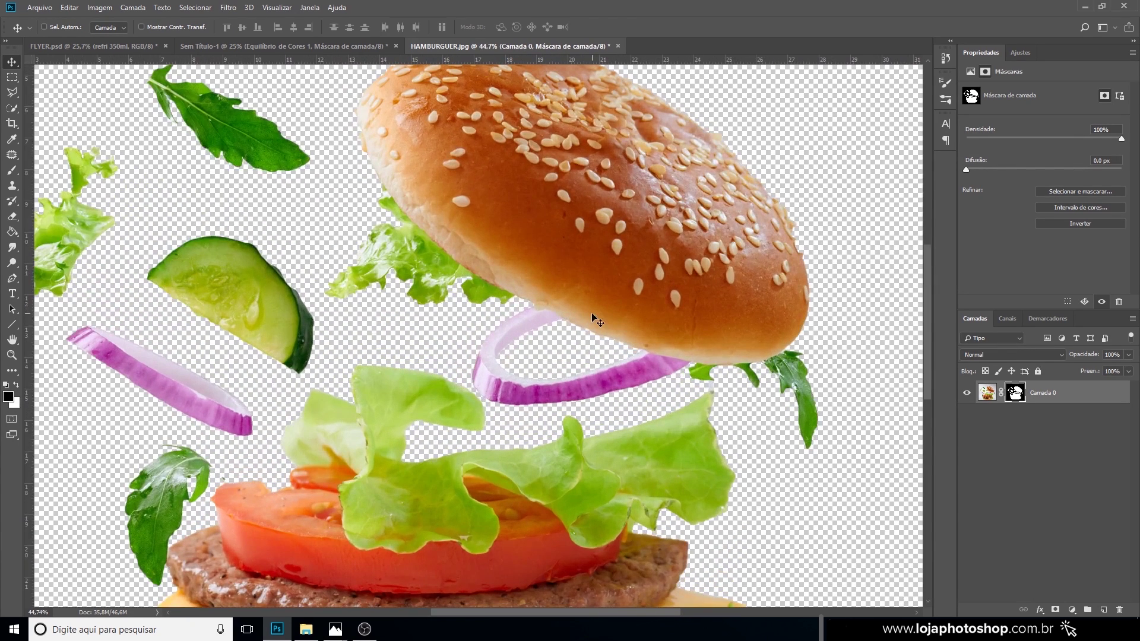
left_click(11, 92)
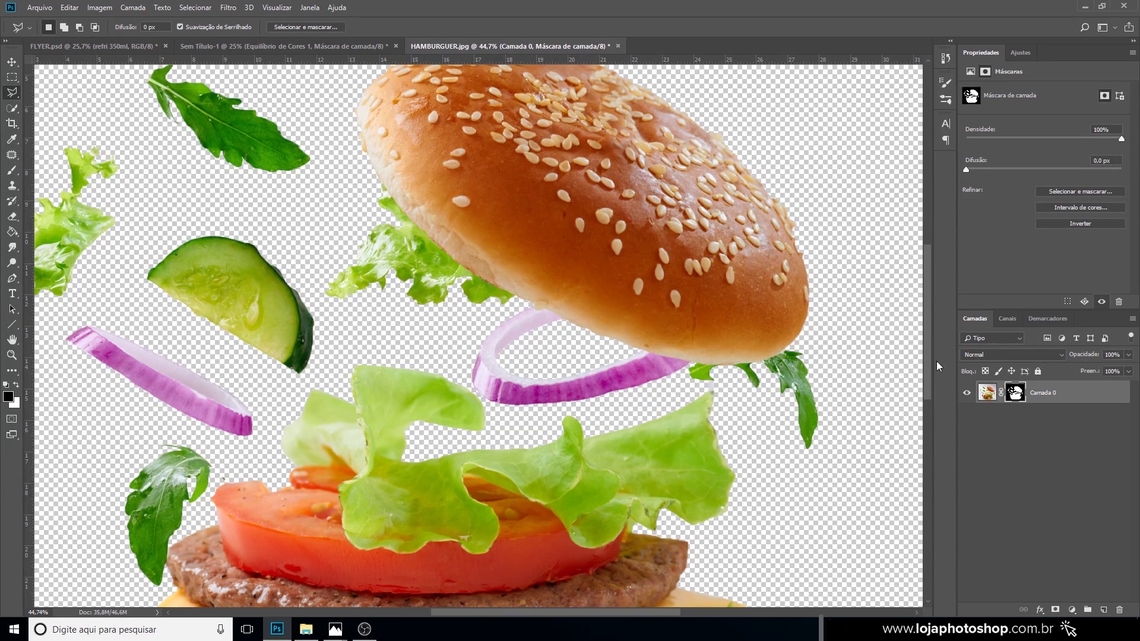
scroll(508, 360, "down", 3)
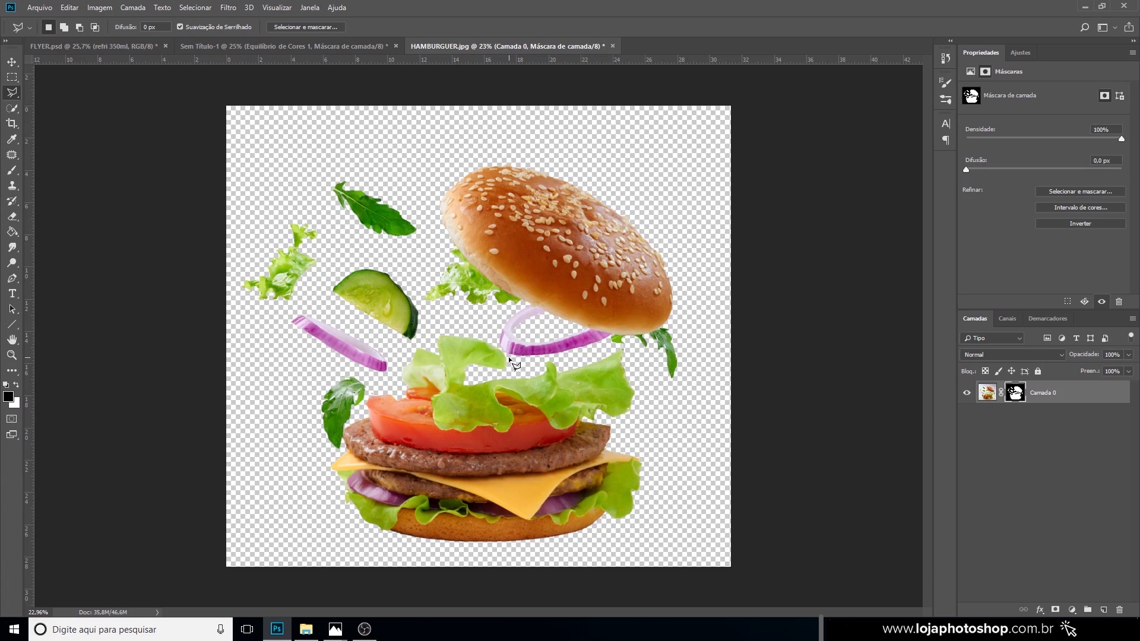
scroll(509, 356, "down", 1)
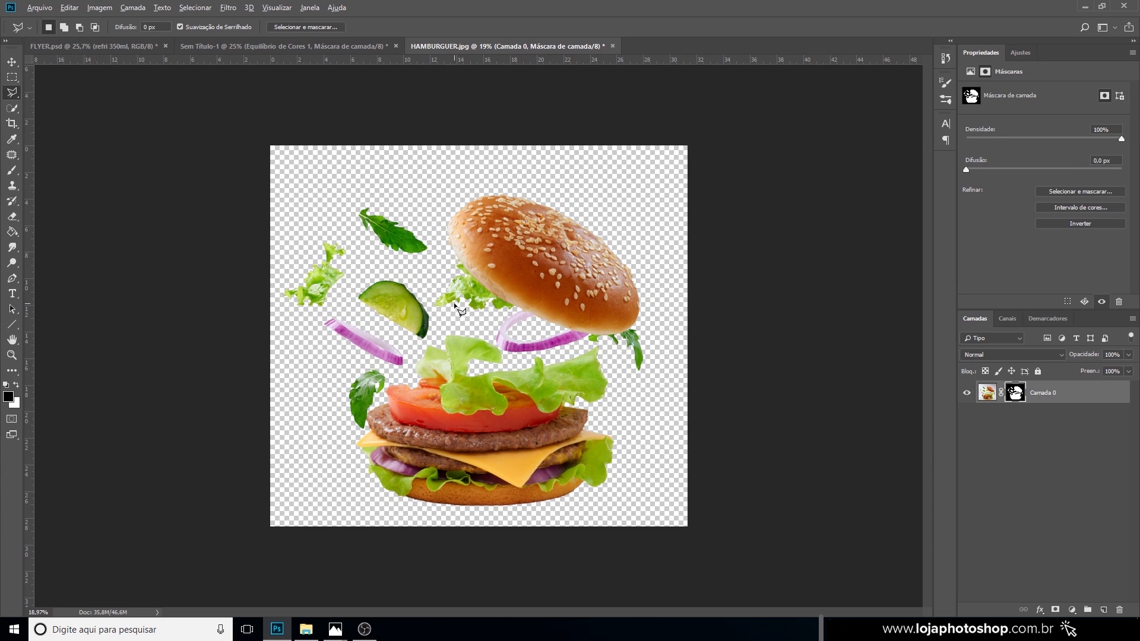
scroll(416, 267, "up", 1)
Copy the masked burger layer into the untitled flyer document with the Move tool, converting its colors to preserve their appearance.
key("v")
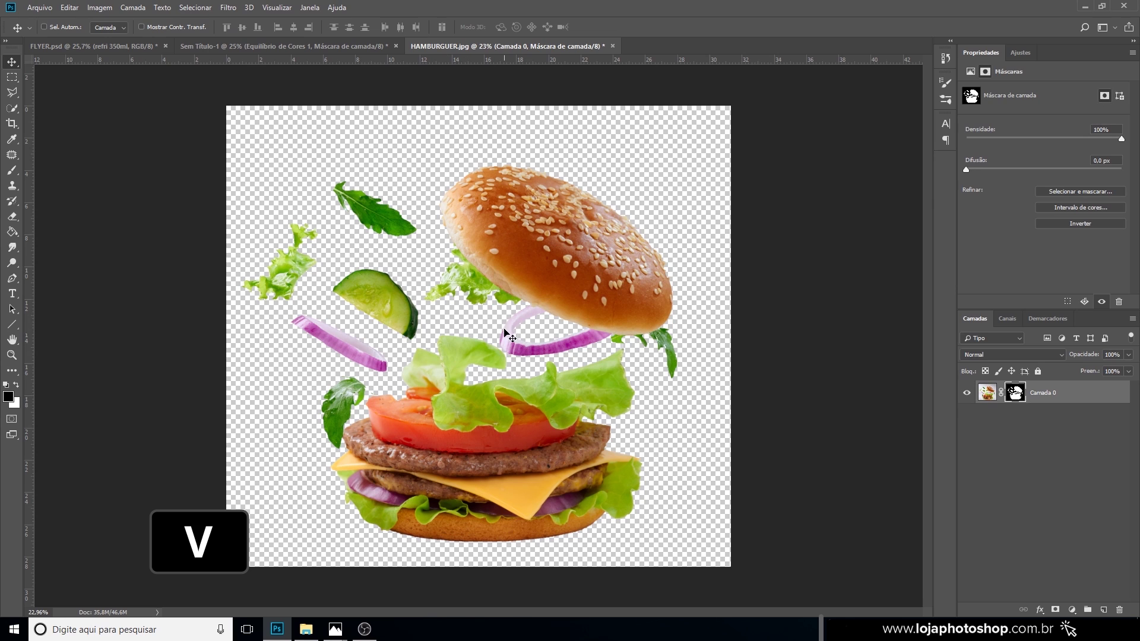
left_click_drag(505, 331, 363, 184)
left_click_drag(469, 296, 470, 297)
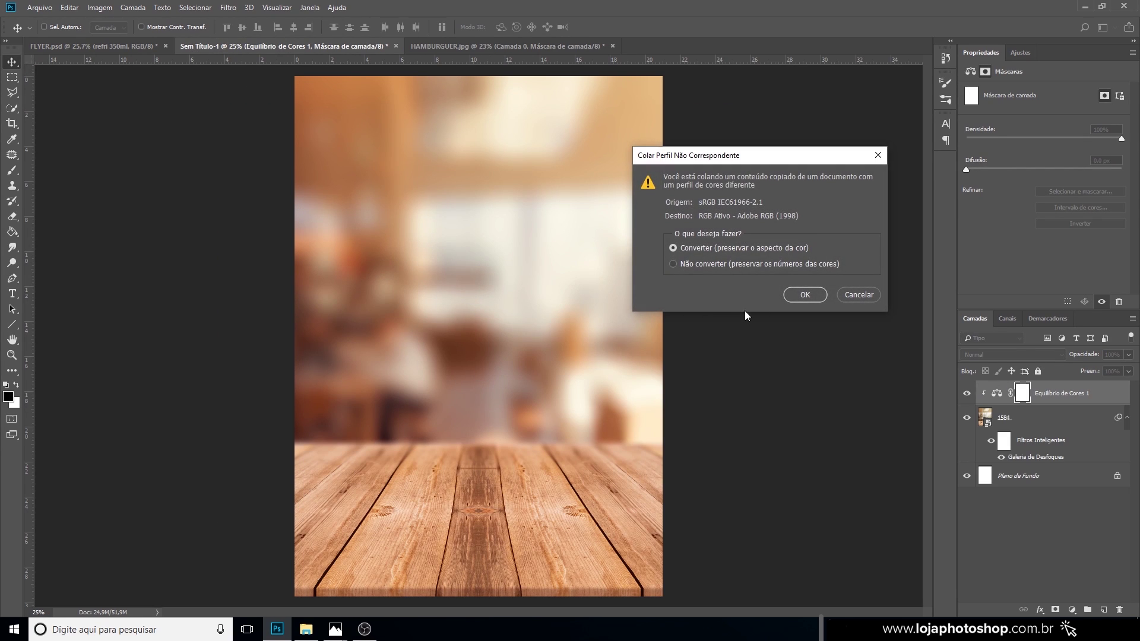
left_click(804, 295)
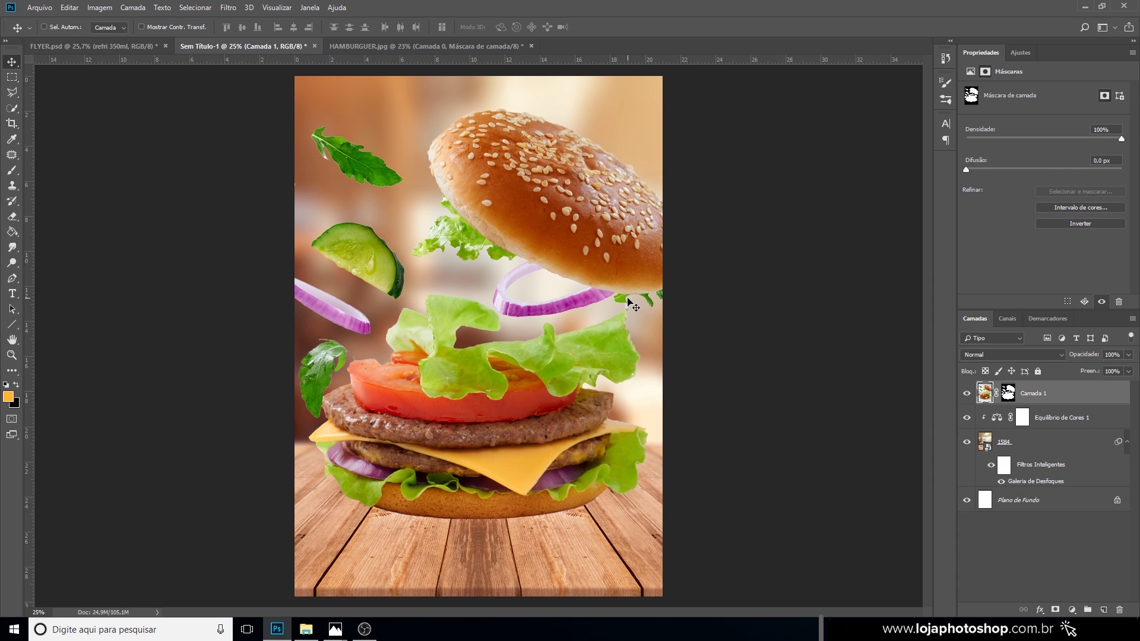
Scale the burger down proportionally to about 53% and place it over the back edge of the wooden table.
key("ctrl+t")
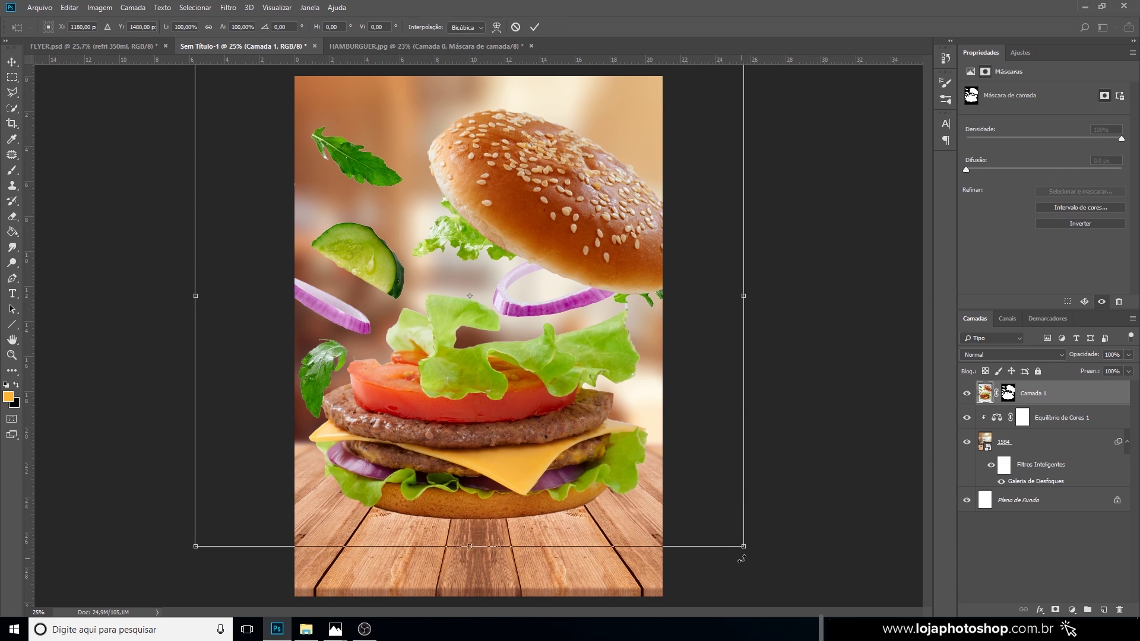
left_click_drag(742, 559, 608, 462)
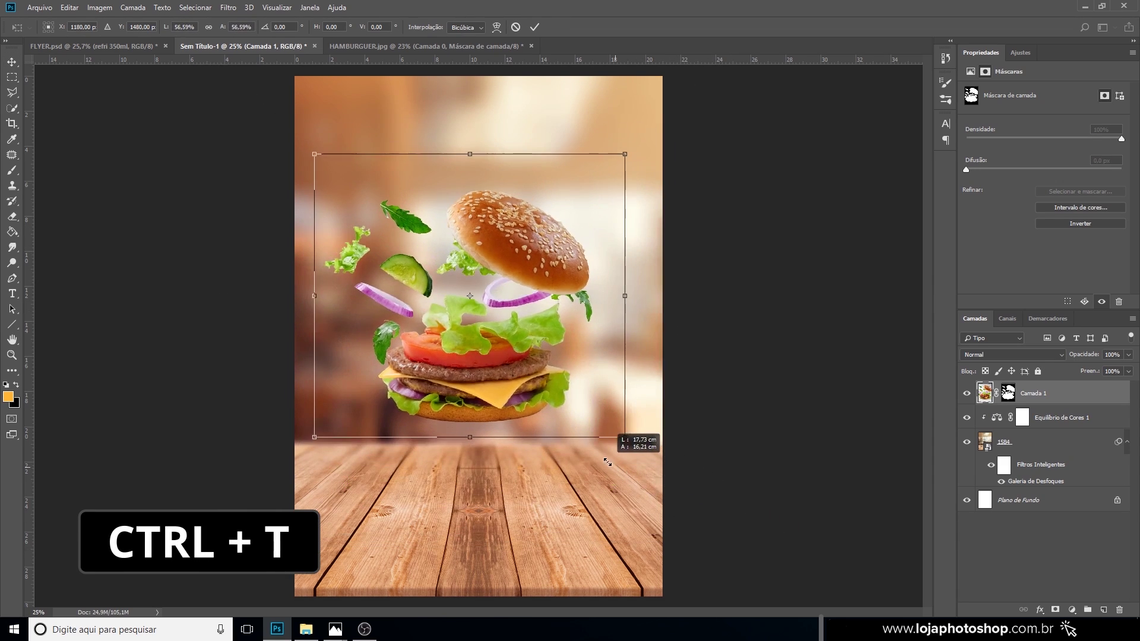
left_click_drag(572, 396, 572, 478)
left_click_drag(633, 228, 625, 239)
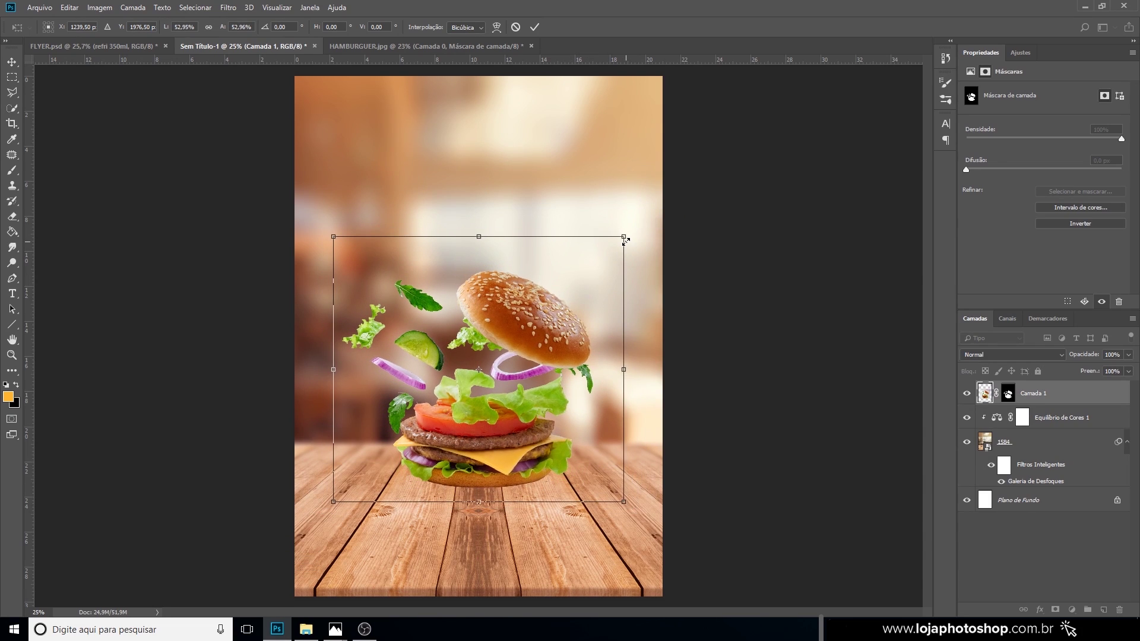
key("Return")
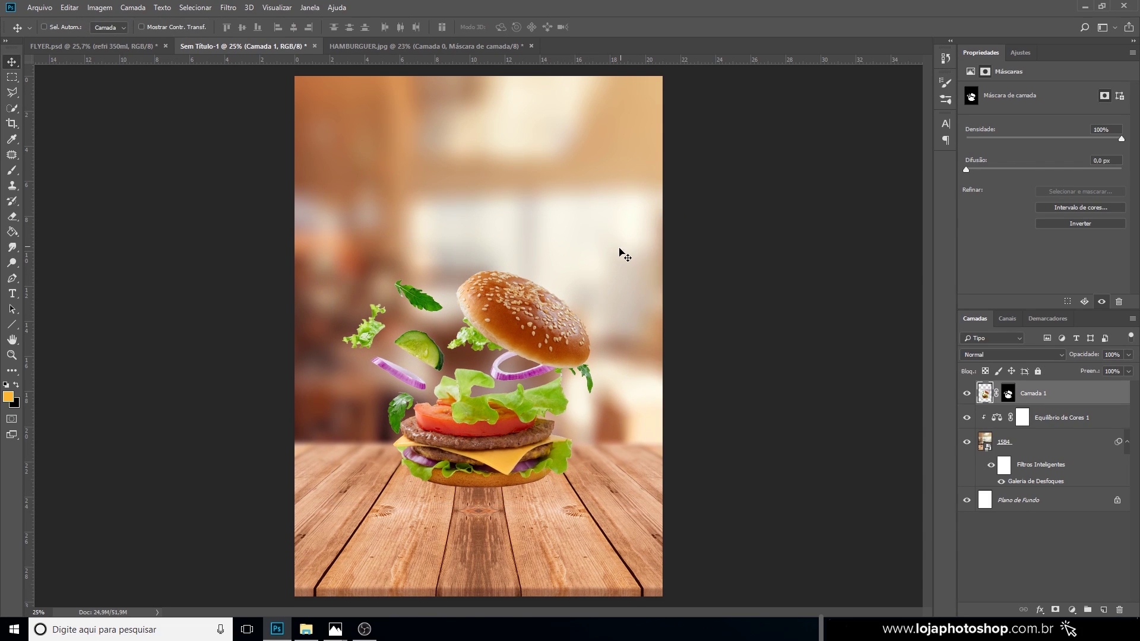
Shrink the burger slightly more and shift it down so its bottom bun rests on the tabletop.
key("ctrl+t")
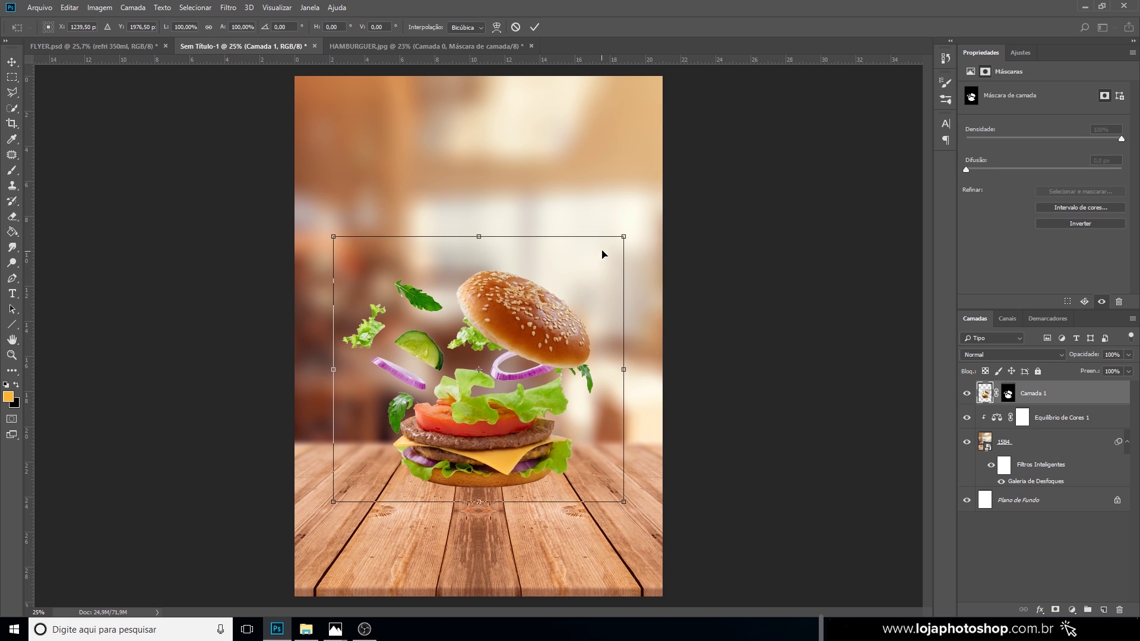
left_click_drag(619, 238, 617, 241)
key("Return")
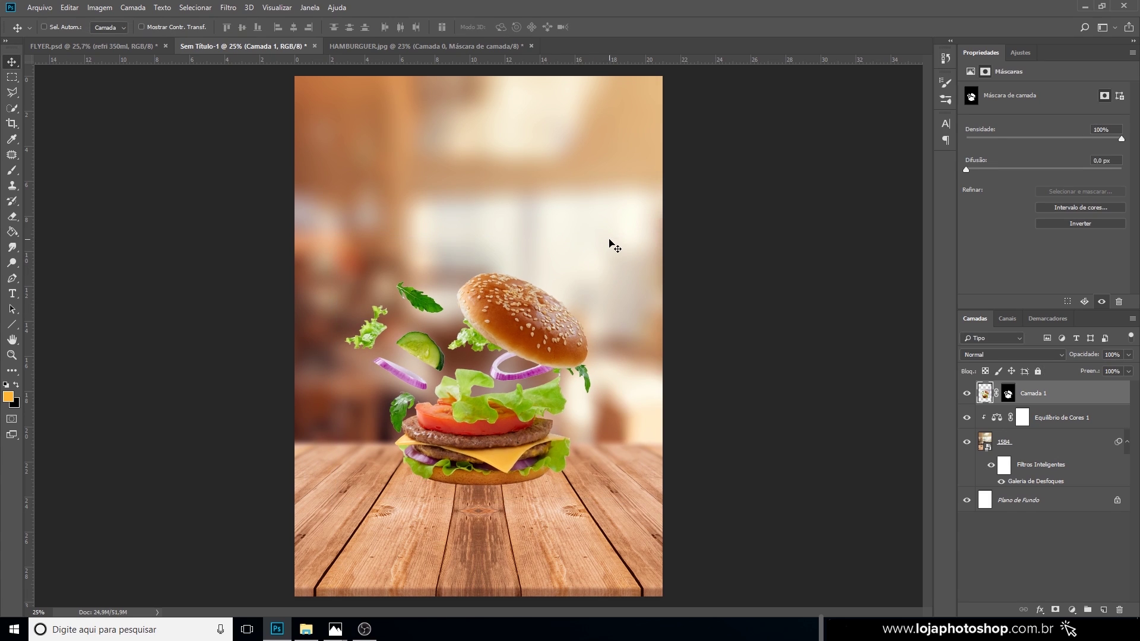
left_click_drag(540, 326, 539, 334)
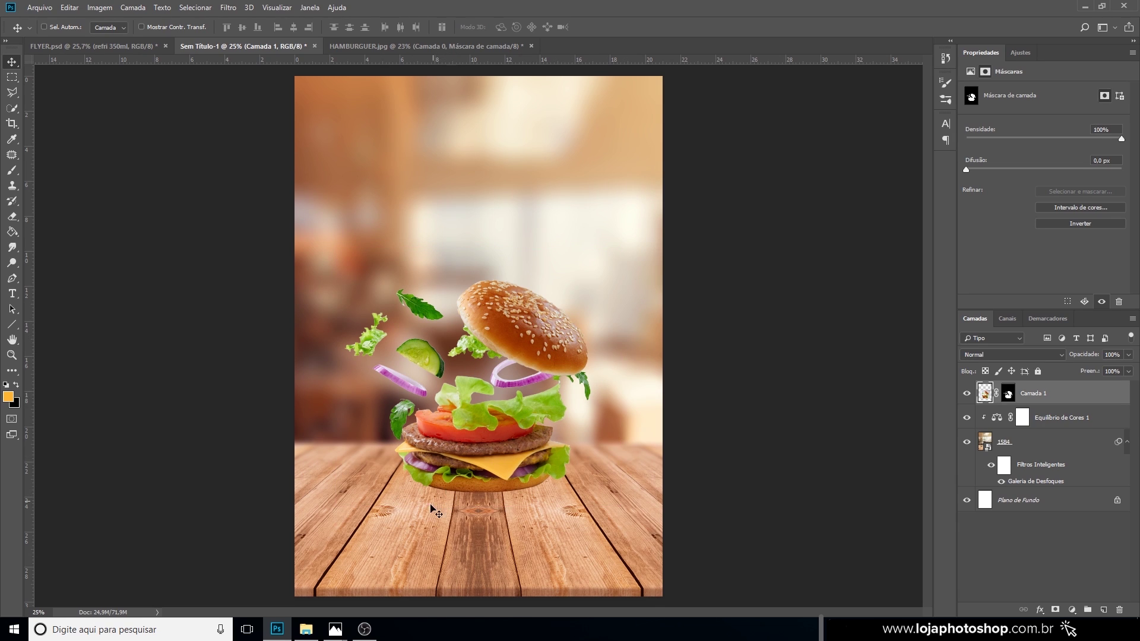
Open the COPO DE COCA image from the flyer's asset folder in Photoshop.
left_click(306, 628)
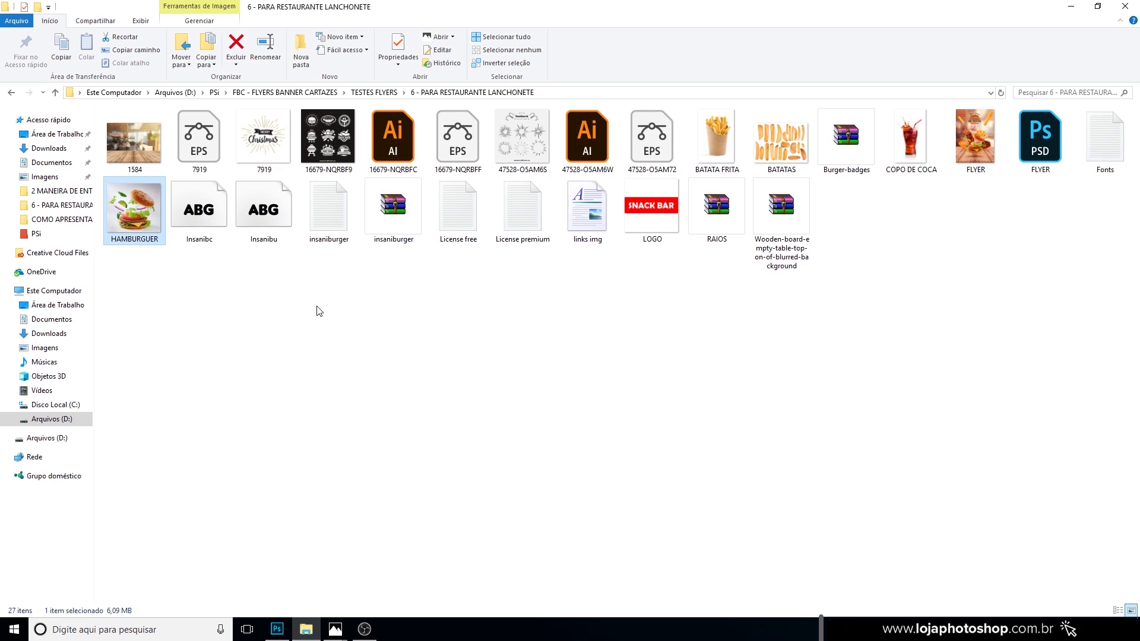
left_click(912, 141)
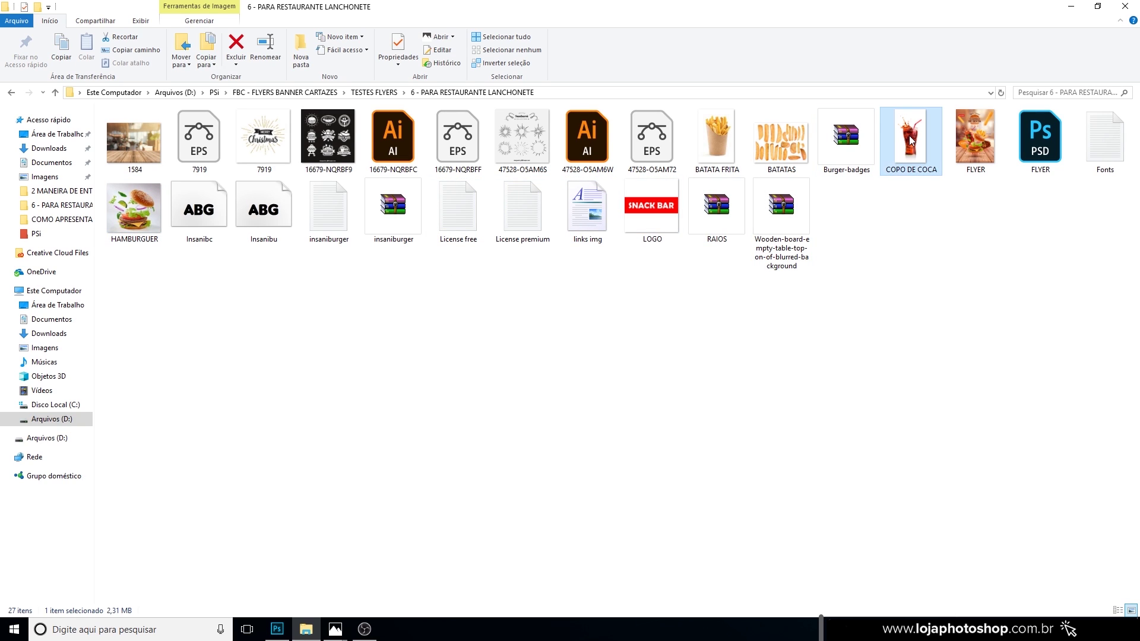
right_click(912, 141)
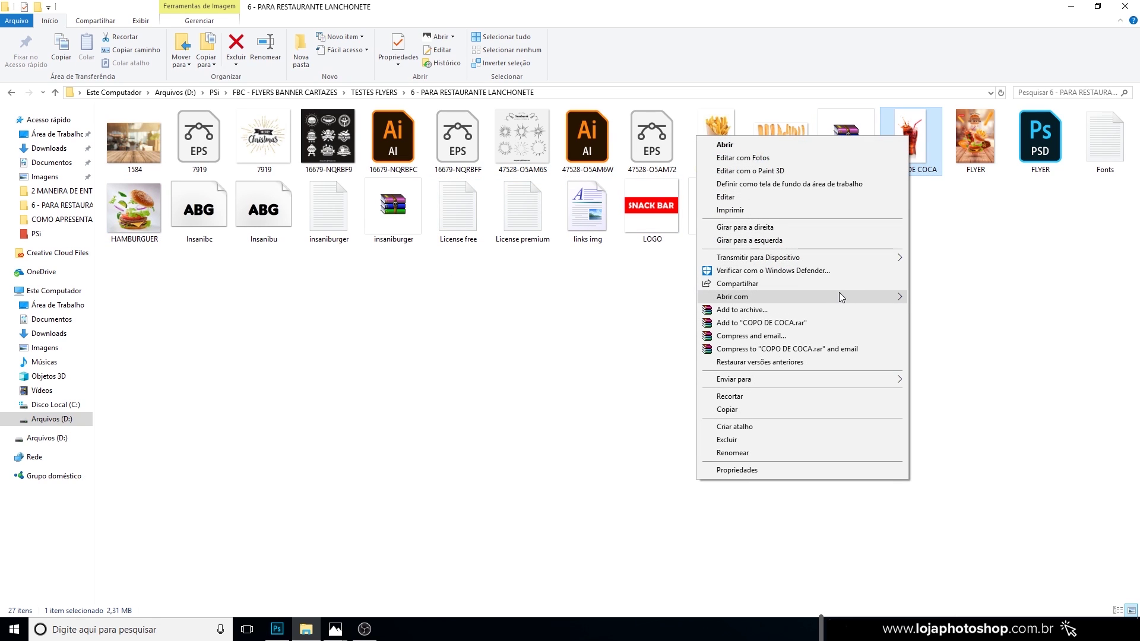
mouse_move(789, 297)
left_click(656, 309)
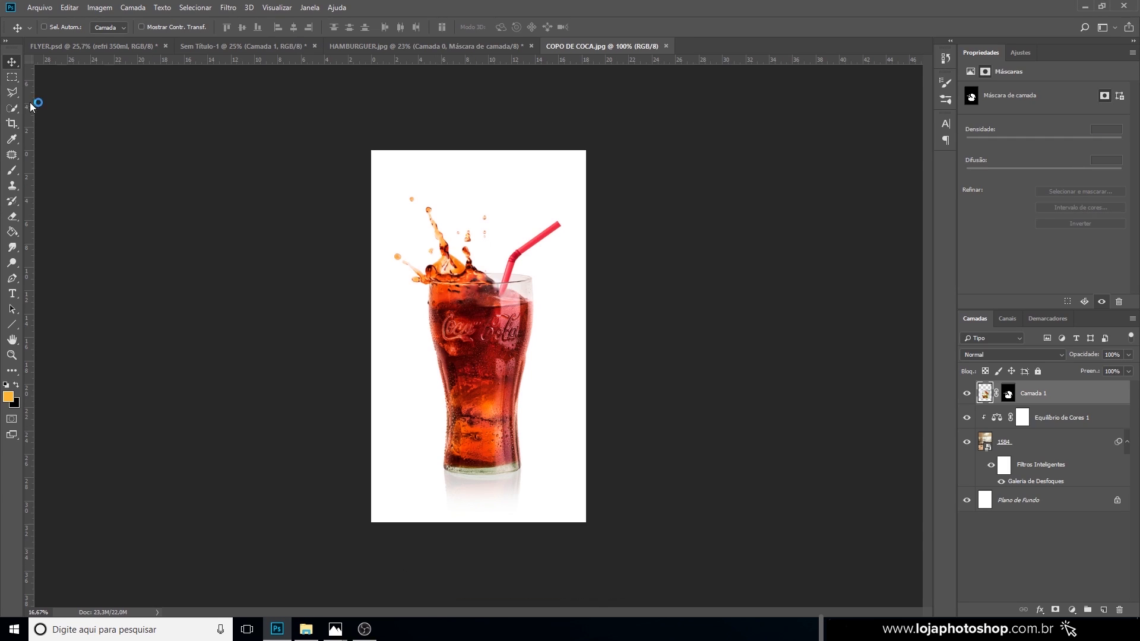
Select the body of the cola glass with the Quick Selection tool, using an enlarged brush.
left_click(17, 108)
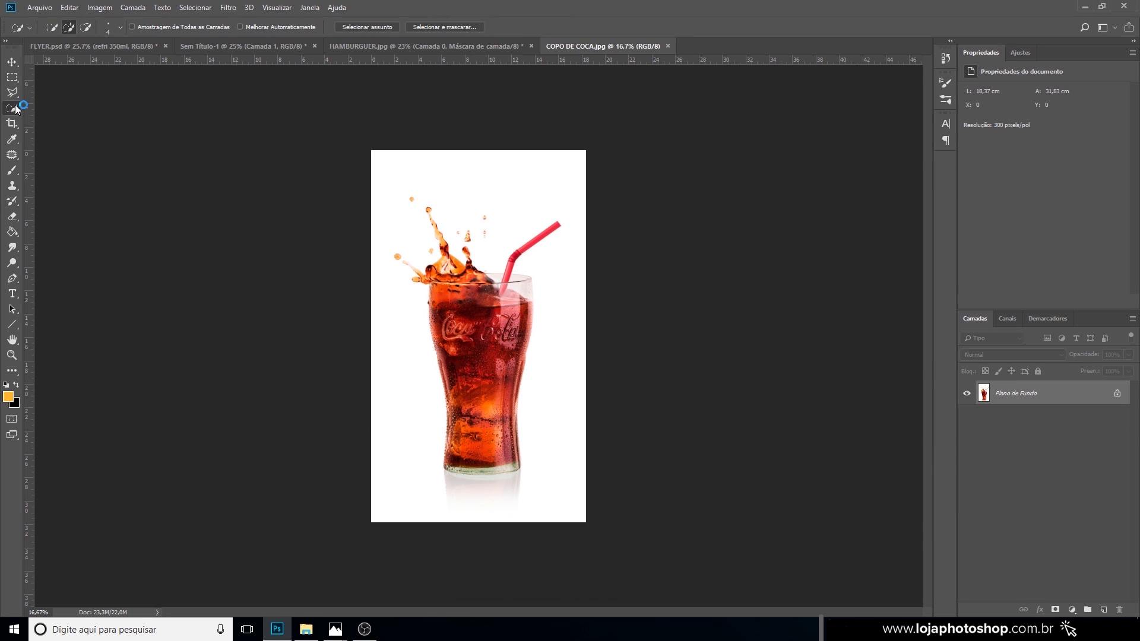
scroll(477, 354, "up", 3)
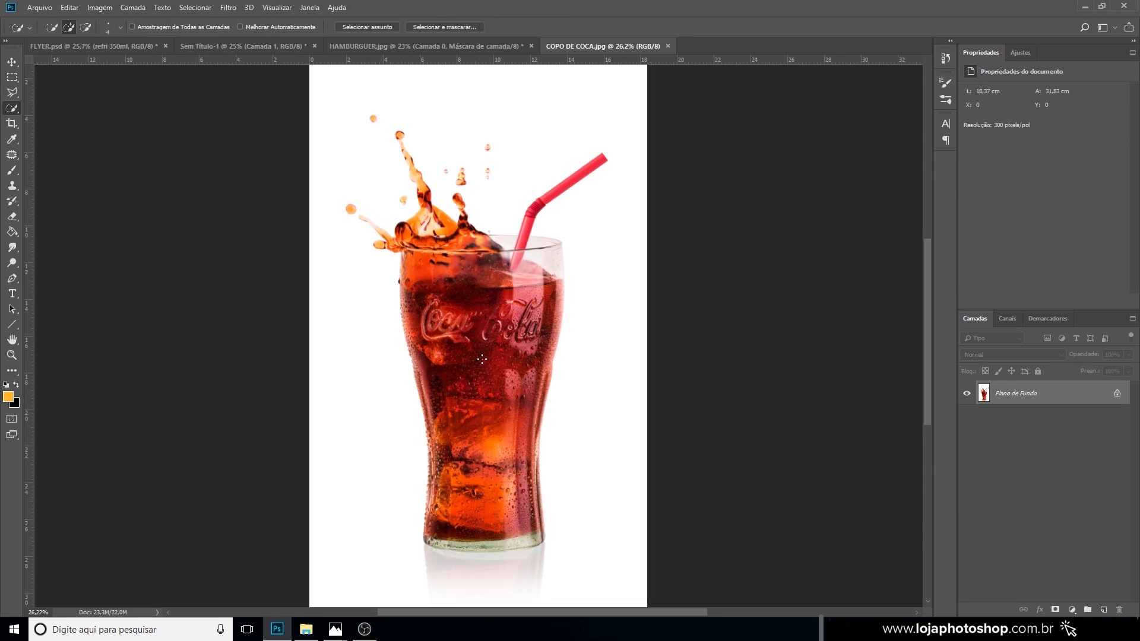
mouse_move(482, 416)
left_mouse_down()
mouse_move(472, 445)
mouse_move(483, 422)
left_mouse_up()
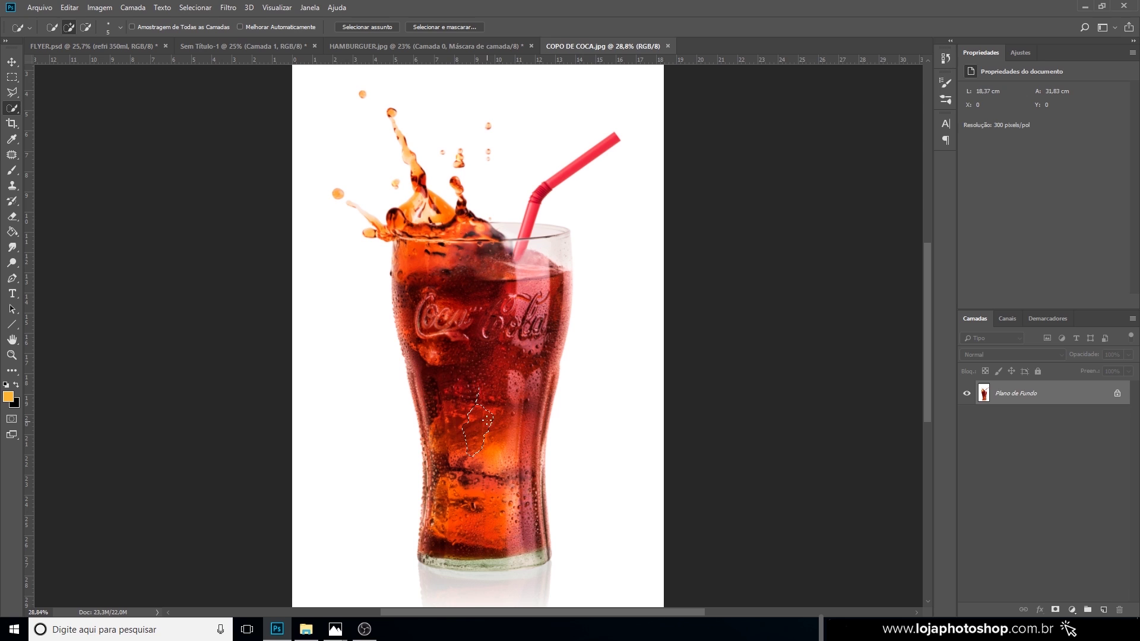
key("bracketright")
key("bracketright")
key("bracketright")
key("bracketright")
key("bracketright")
key("bracketright")
key("bracketright")
key("bracketright")
key("bracketright")
key("bracketright")
key("bracketright")
key("bracketright")
key("bracketright")
key("bracketright")
key("bracketright")
key("bracketright")
key("bracketright")
key("bracketright")
mouse_move(484, 405)
left_mouse_down()
mouse_move(479, 337)
mouse_move(512, 279)
mouse_move(549, 300)
mouse_move(512, 551)
left_mouse_up()
Add the glass base to the selection with a smaller brush, and subtract the excess along its lower edge at brush size 90.
key("bracketleft")
key("bracketleft")
key("bracketleft")
key("bracketleft")
left_click_drag(435, 552, 520, 558)
key("bracketleft")
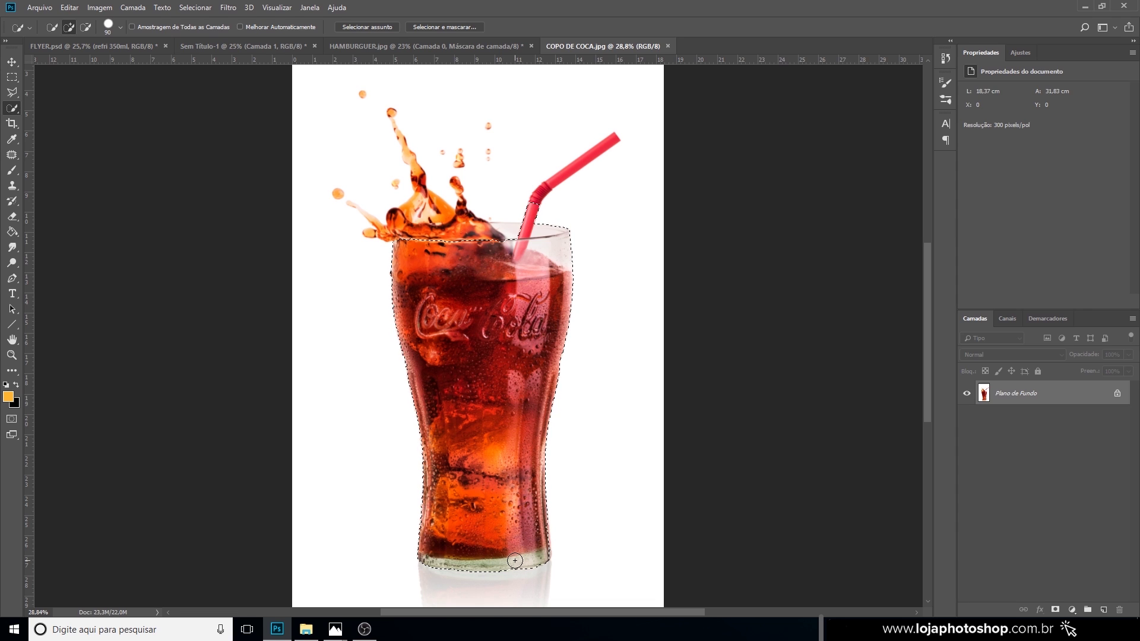
key("alt")
scroll(518, 551, "up", 3)
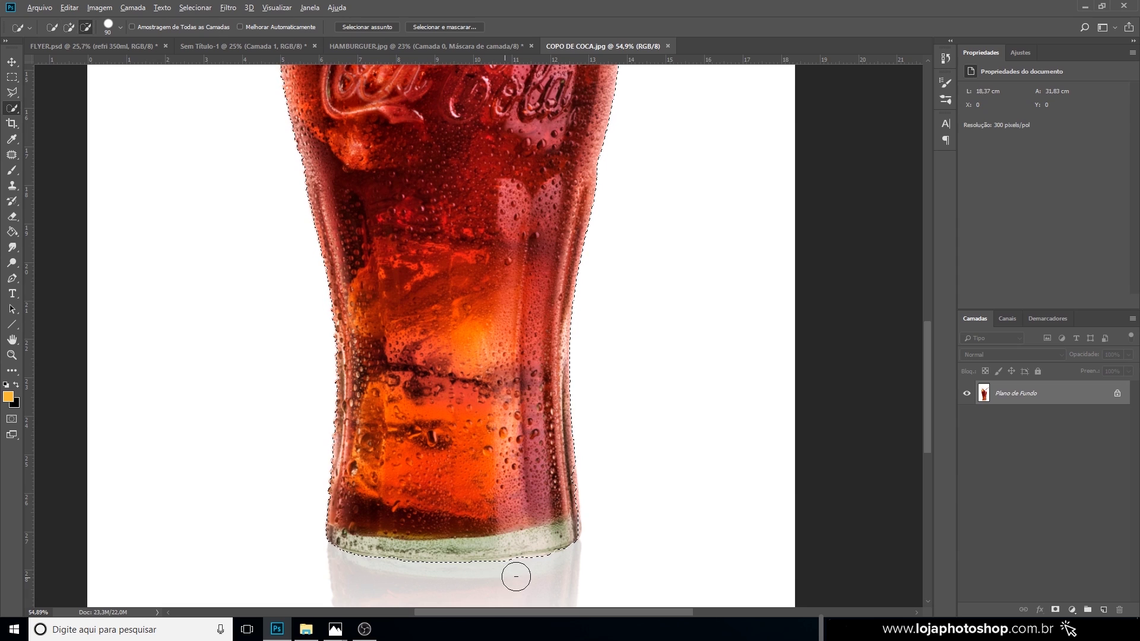
key("alt")
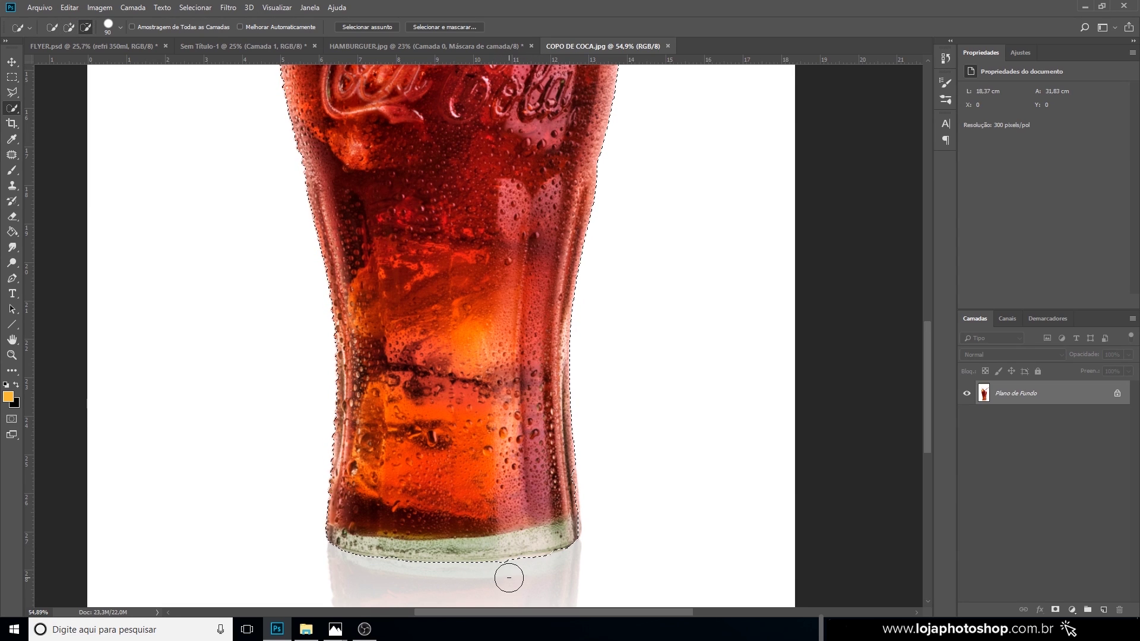
left_click_drag(504, 580, 415, 575)
Add the cola splash above the rim and the blob at its left edge to the selection with progressively smaller brushes.
scroll(377, 430, "down", 2)
scroll(385, 362, "up", 4)
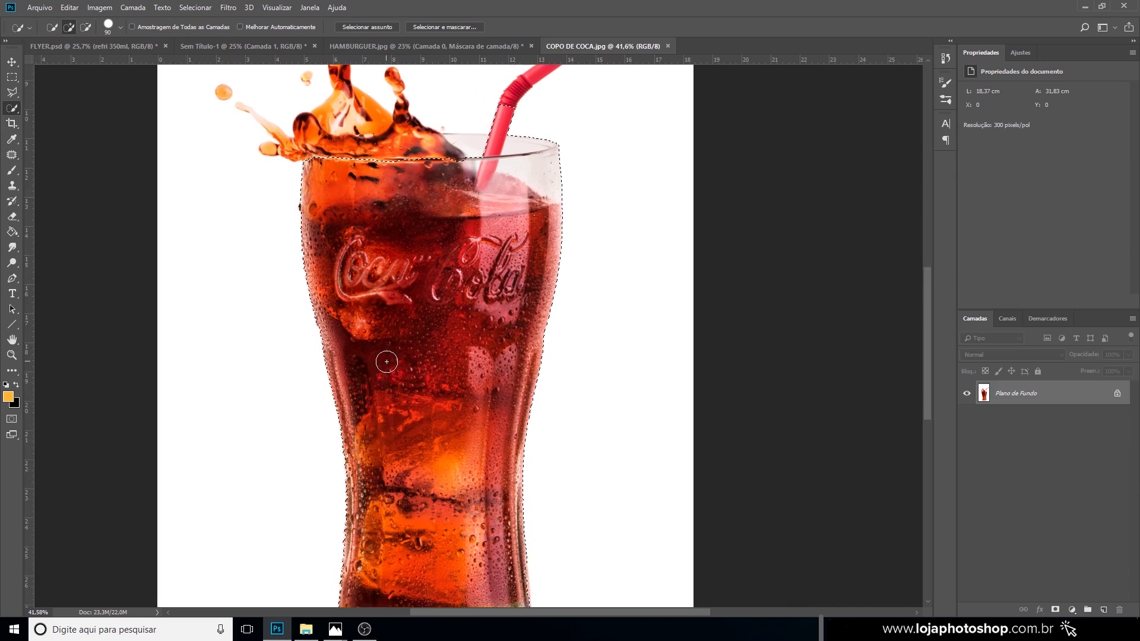
key("bracketleft")
key("bracketleft")
key("bracketleft")
key("bracketleft")
key("bracketleft")
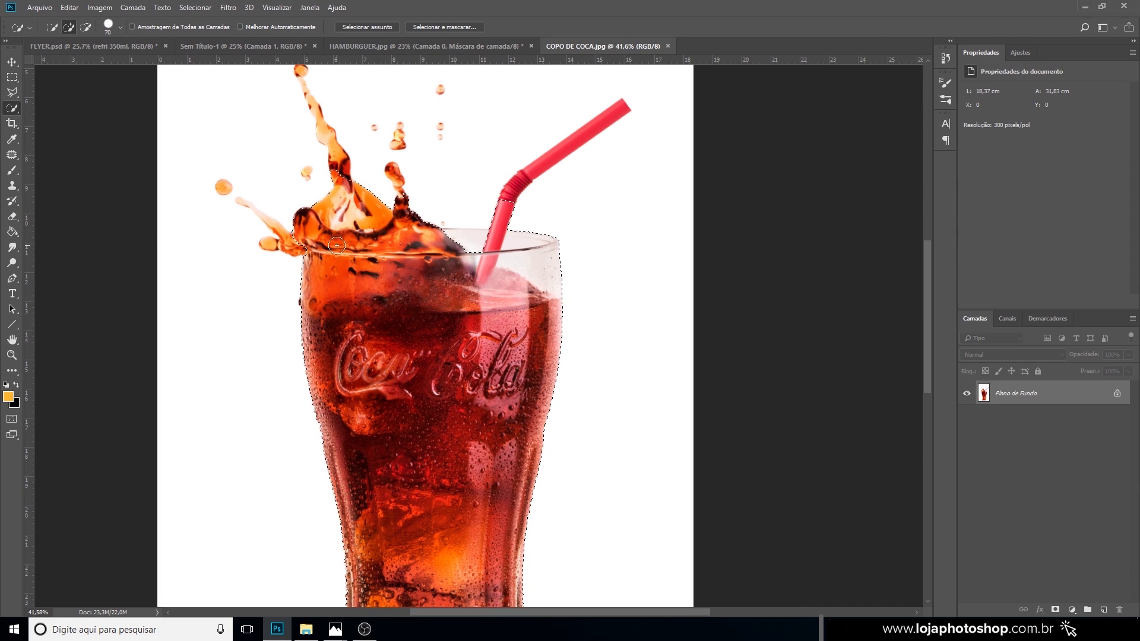
key("bracketleft")
left_click(277, 244)
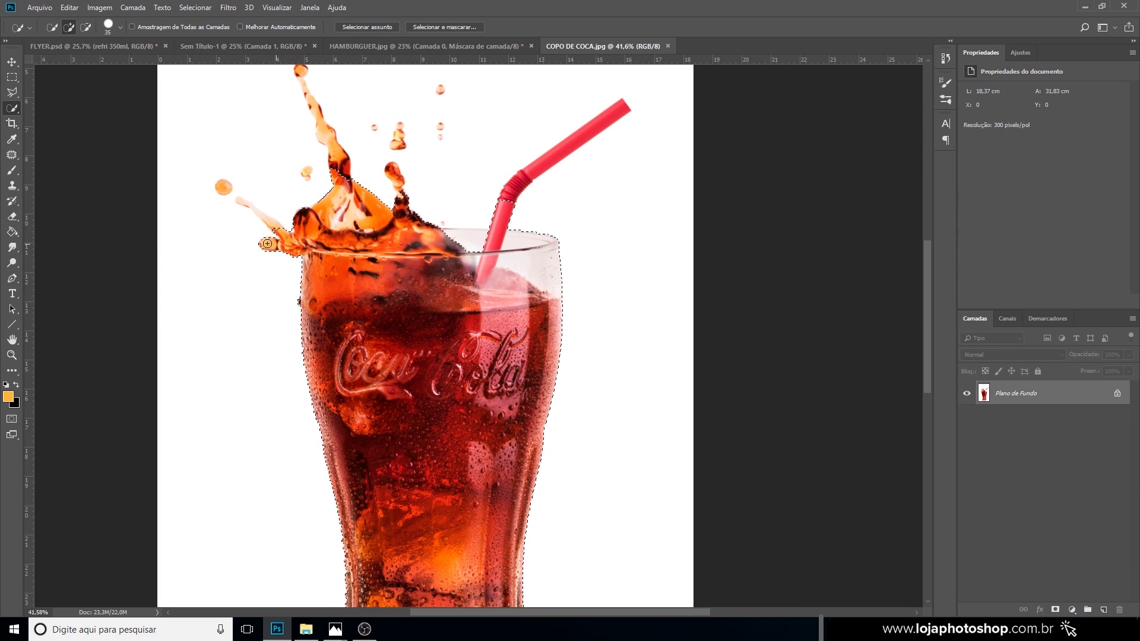
Add the thin left splash arm and the two nearby droplets to the selection with brush size 15.
key("bracketleft")
key("bracketleft")
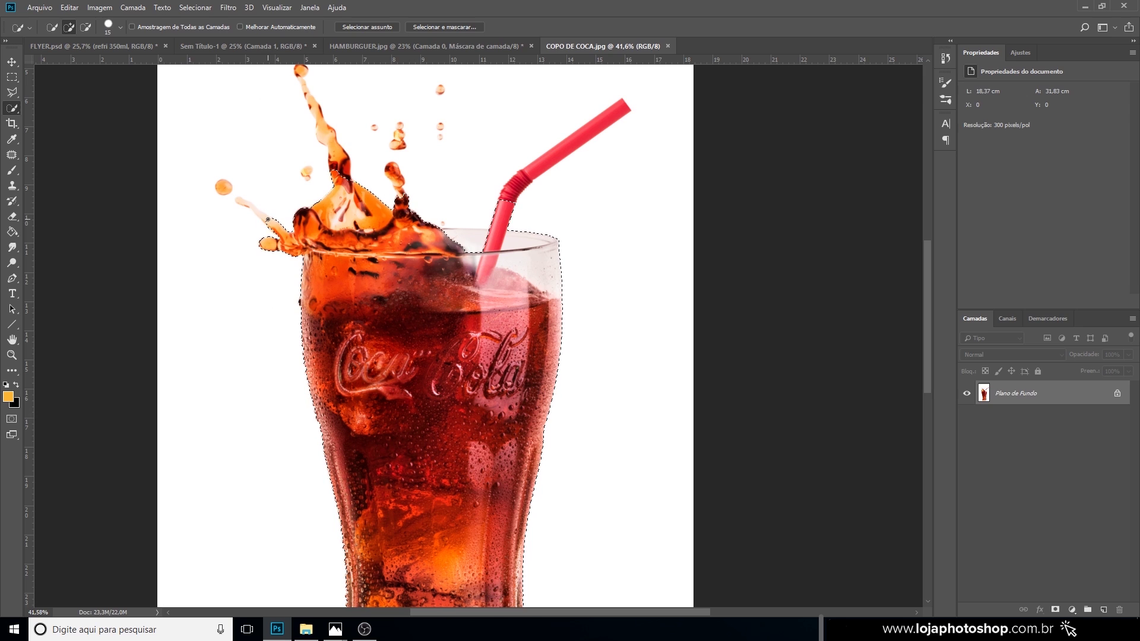
scroll(274, 200, "up", 5)
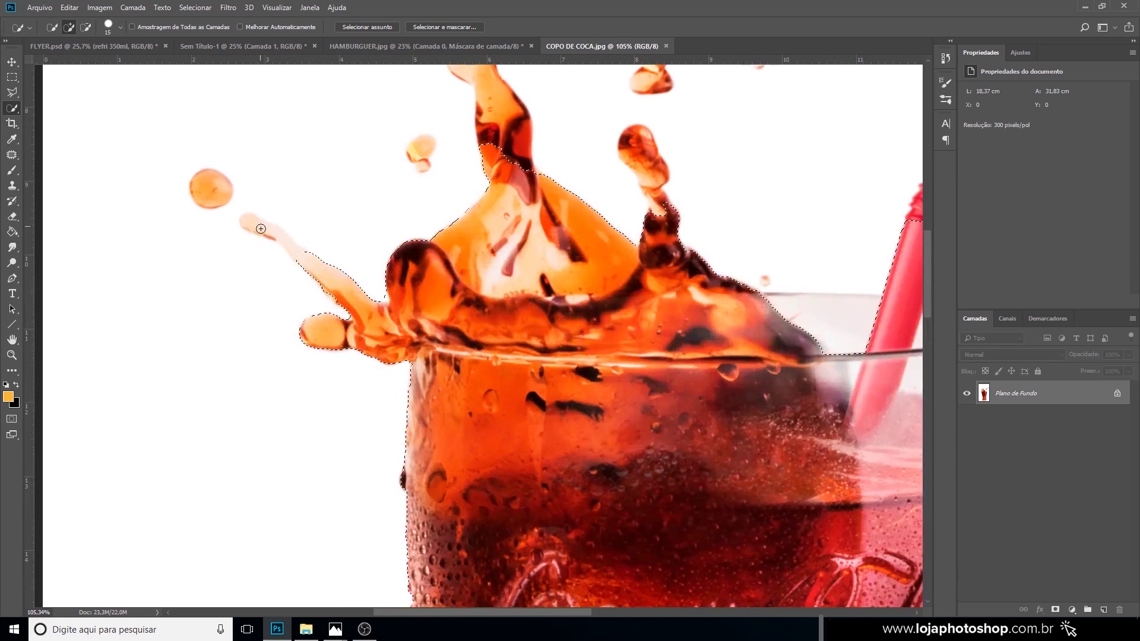
left_click(277, 238)
left_click(211, 187)
scroll(226, 196, "up", 2)
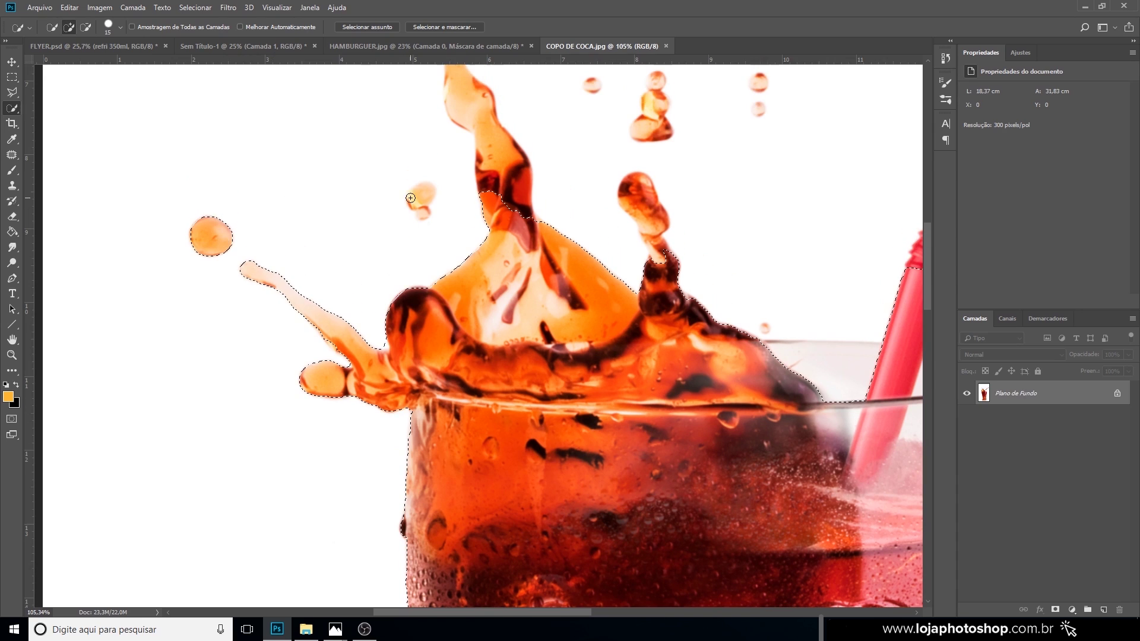
left_click(418, 203)
Add the tall splash column, the shorter splash beside it and the small droplets above the glass to the selection.
scroll(518, 248, "up", 4)
scroll(518, 248, "up", 3)
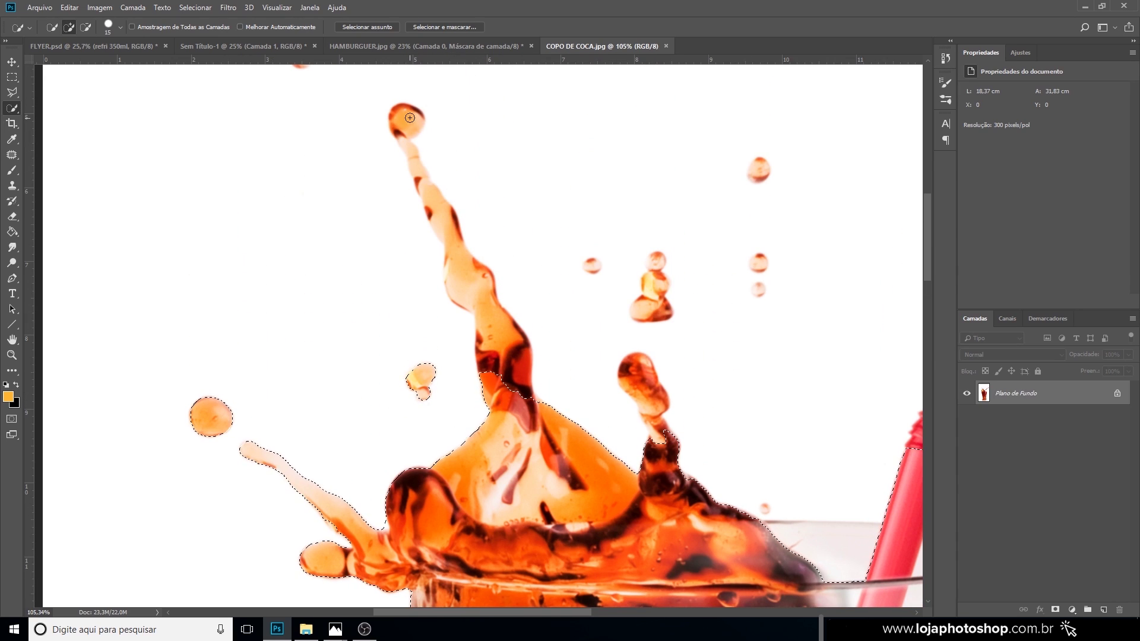
left_click_drag(407, 121, 432, 188)
left_click_drag(459, 244, 512, 370)
left_click_drag(655, 410, 638, 371)
left_click_drag(651, 310, 657, 264)
left_click(592, 264)
left_click(762, 267)
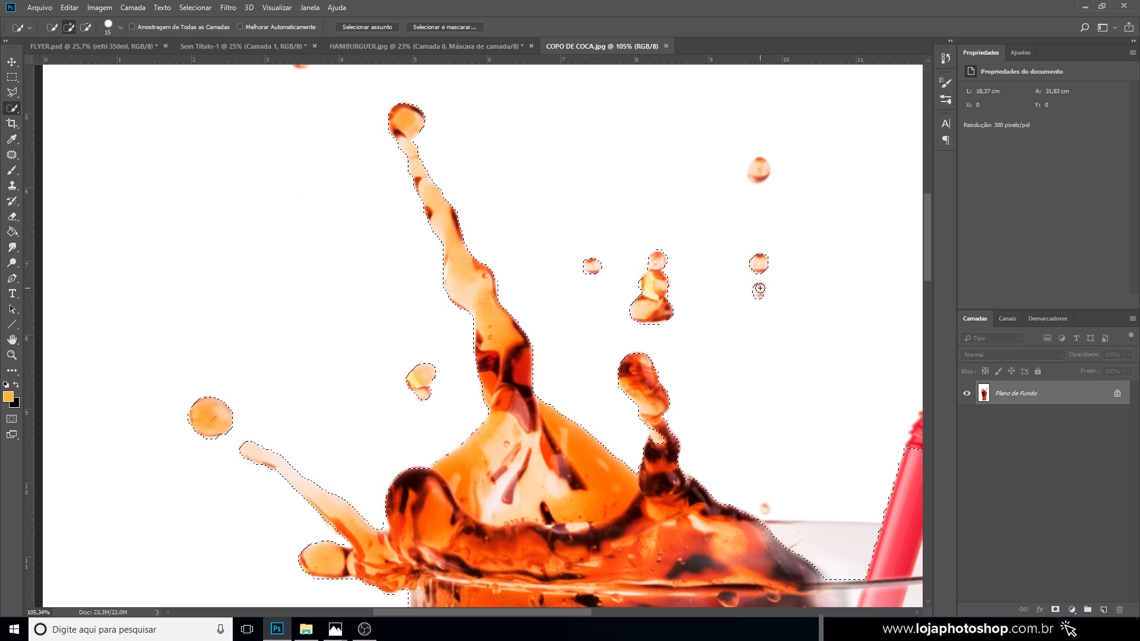
Include the straw in the selection, cut out the cola glass with a layer mask and activate the Move tool.
scroll(693, 401, "down", 8)
scroll(694, 401, "up", 1)
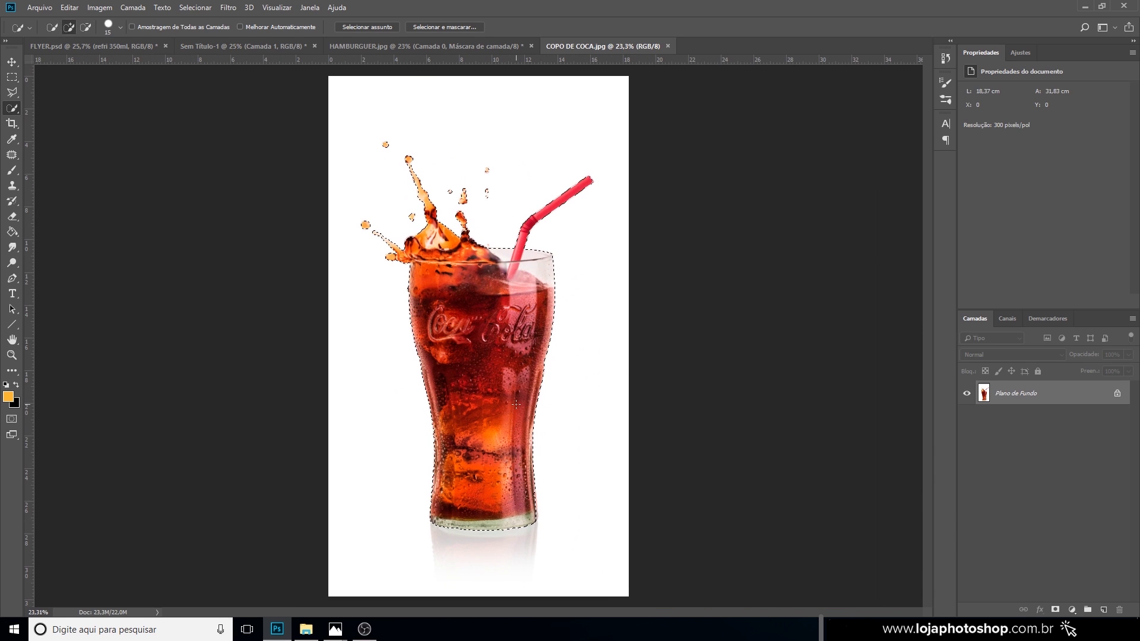
left_click(1055, 610)
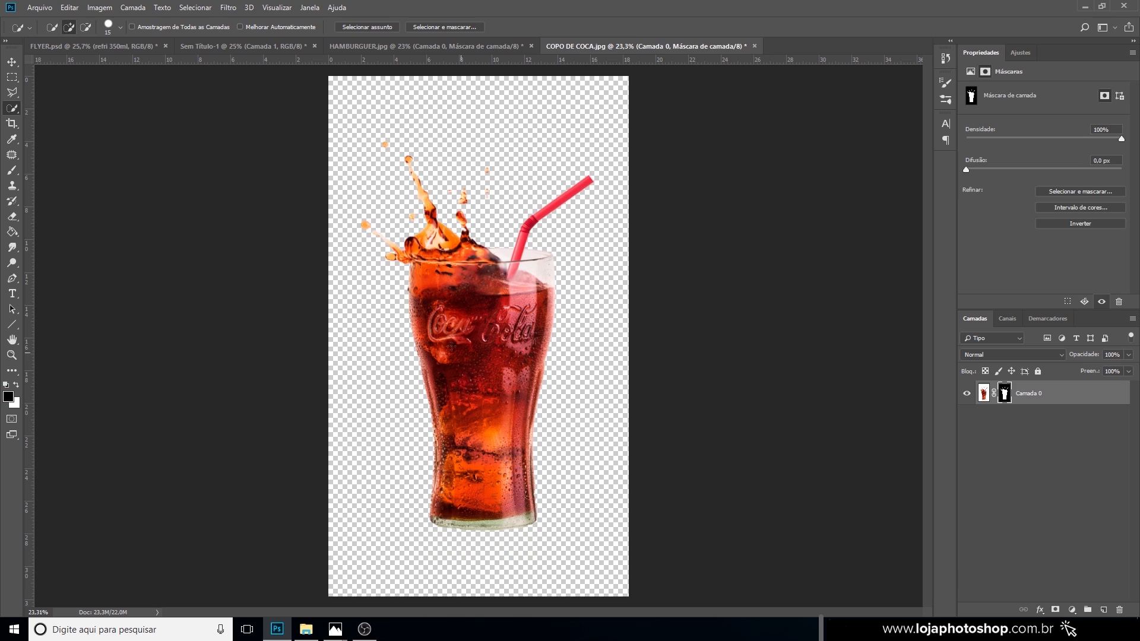
key("v")
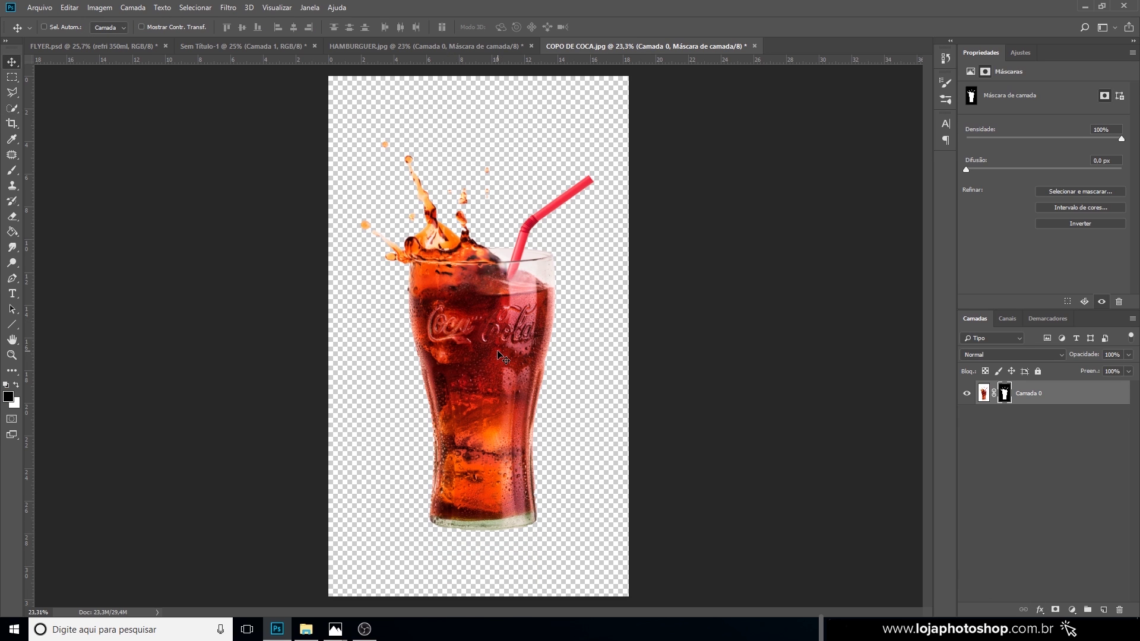
Bring the masked cola glass into the Sem Título-1 flyer document and scale it to about 65% over the burger's left side.
left_click_drag(496, 351, 478, 256)
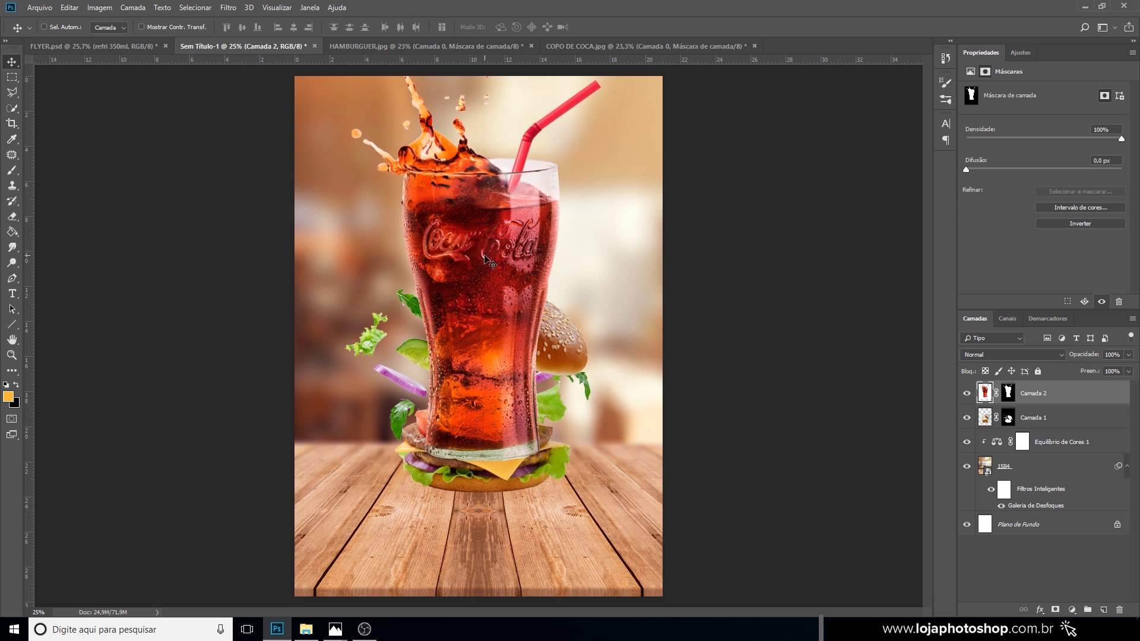
key("ctrl+t")
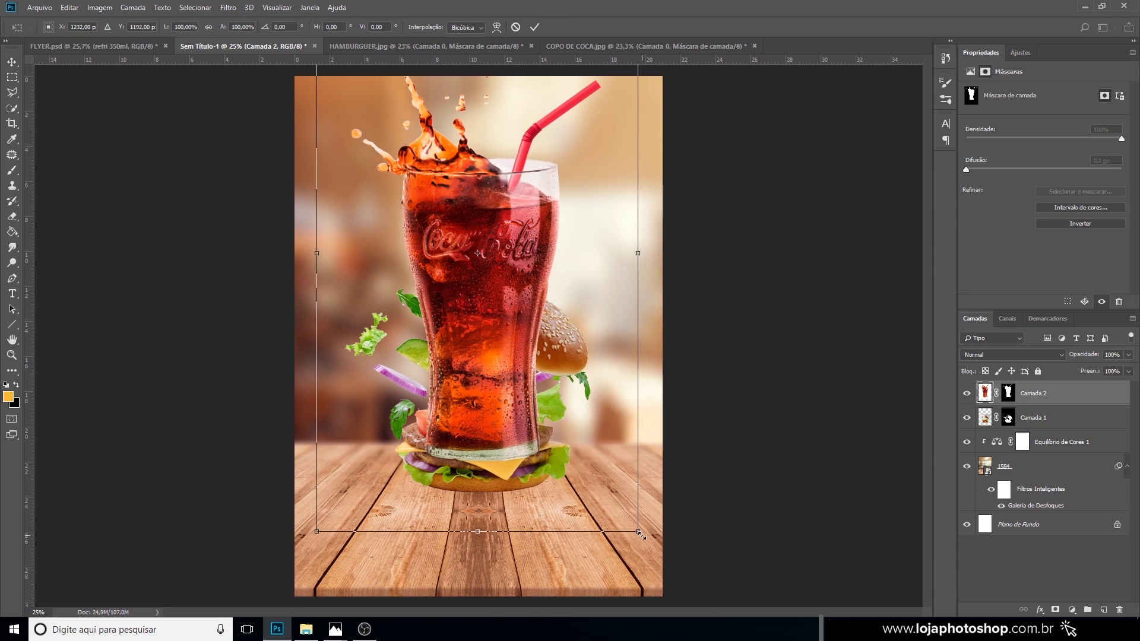
left_click_drag(642, 535, 580, 440)
left_click_drag(502, 339, 466, 403)
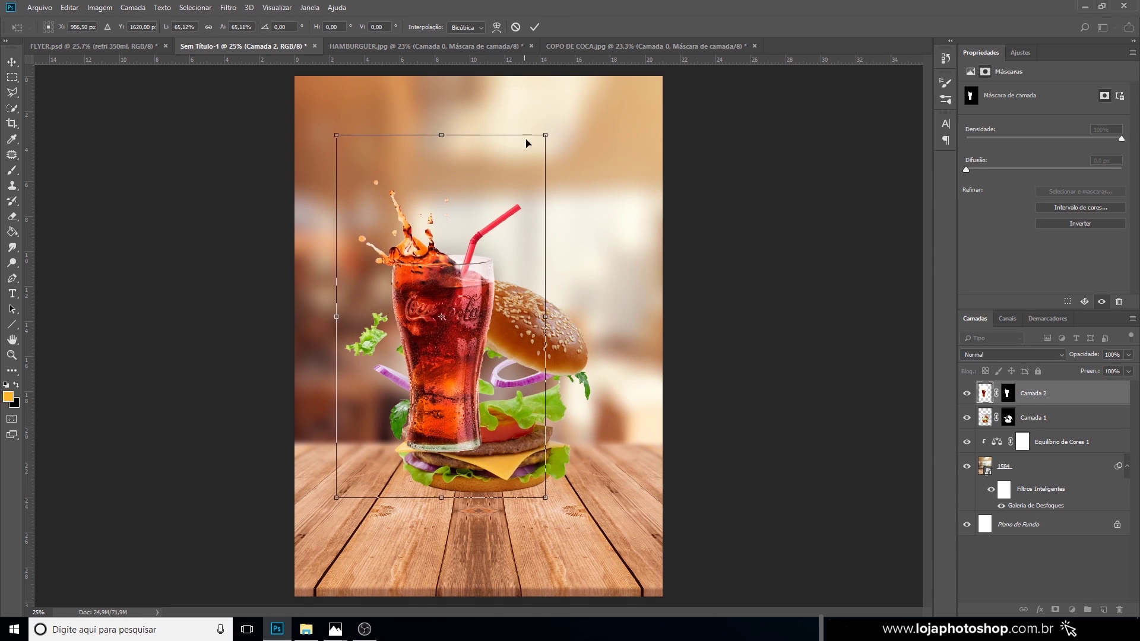
Tilt the cola glass to about -5.1°, position it over the burger's left side at about 66% scale, and apply the transform.
left_click_drag(525, 142, 551, 127)
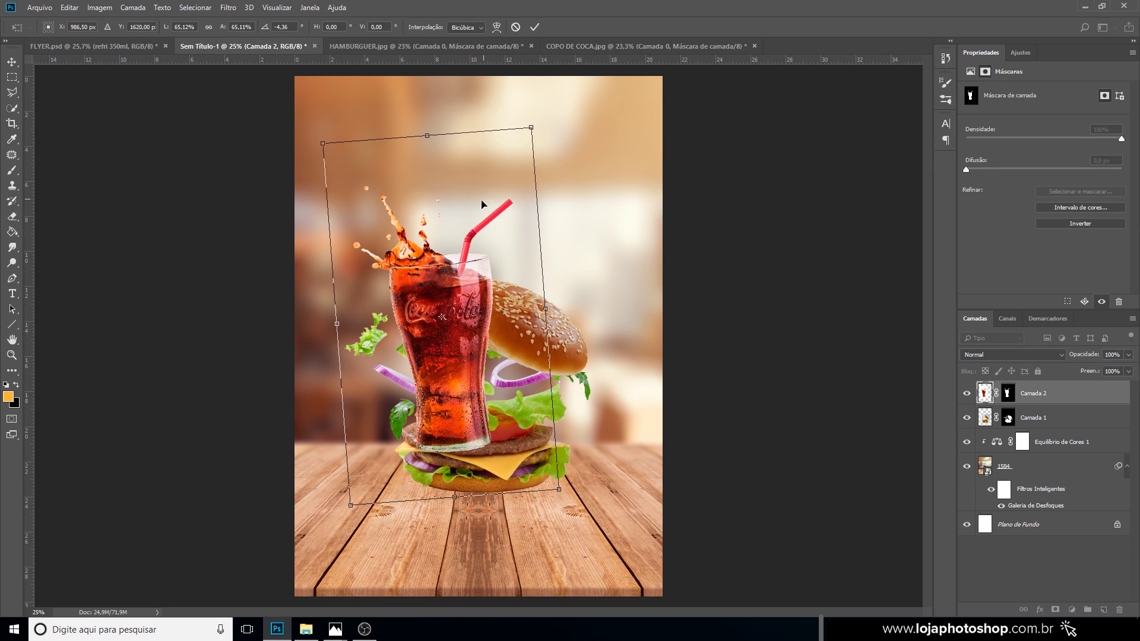
left_click_drag(481, 204, 459, 216)
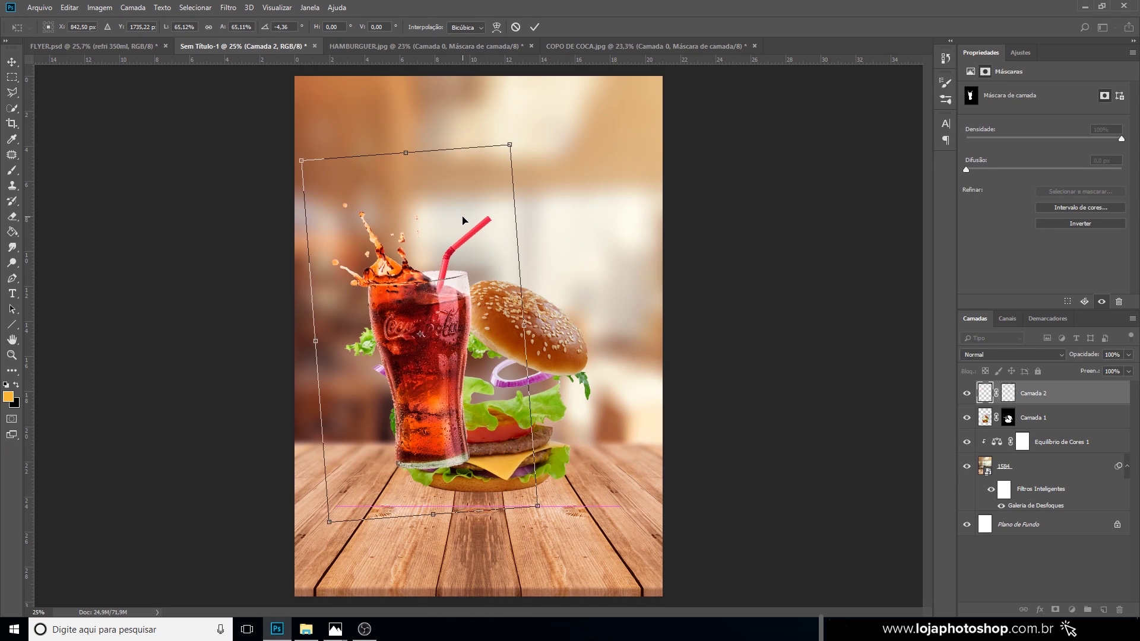
left_click_drag(529, 126, 522, 114)
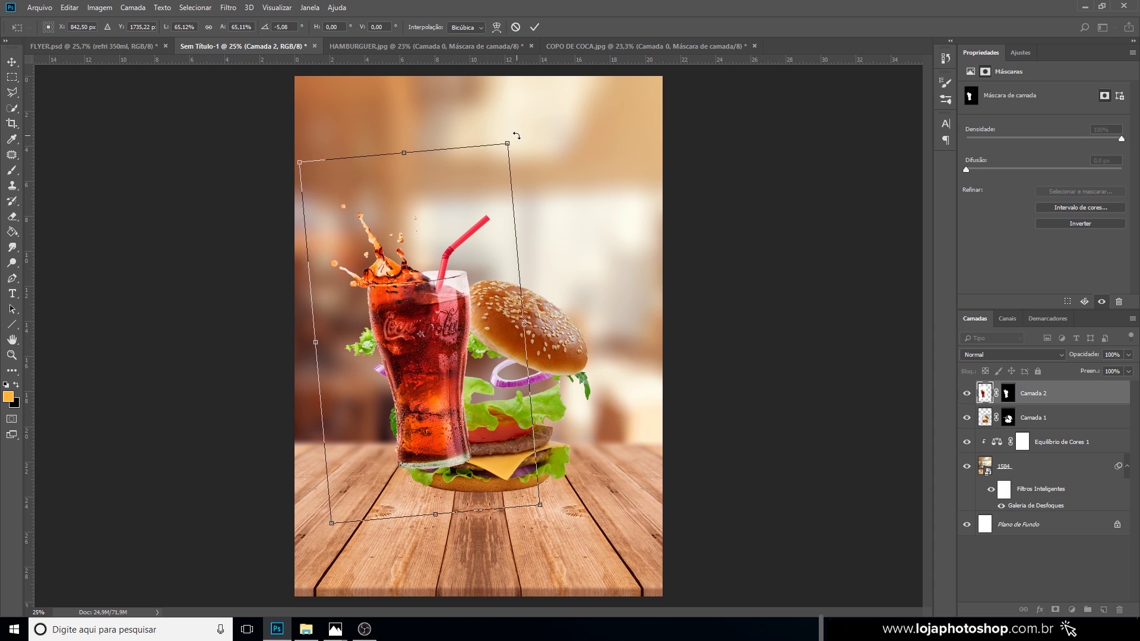
mouse_move(460, 241)
left_mouse_down()
mouse_move(540, 255)
mouse_move(468, 241)
left_mouse_up()
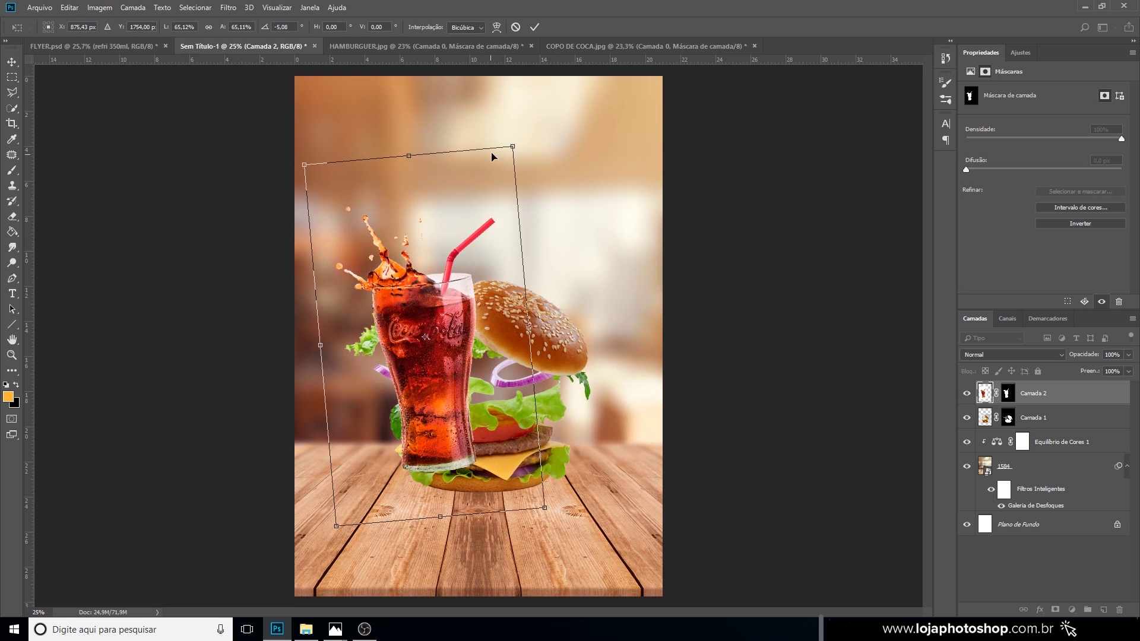
left_click_drag(508, 144, 516, 140)
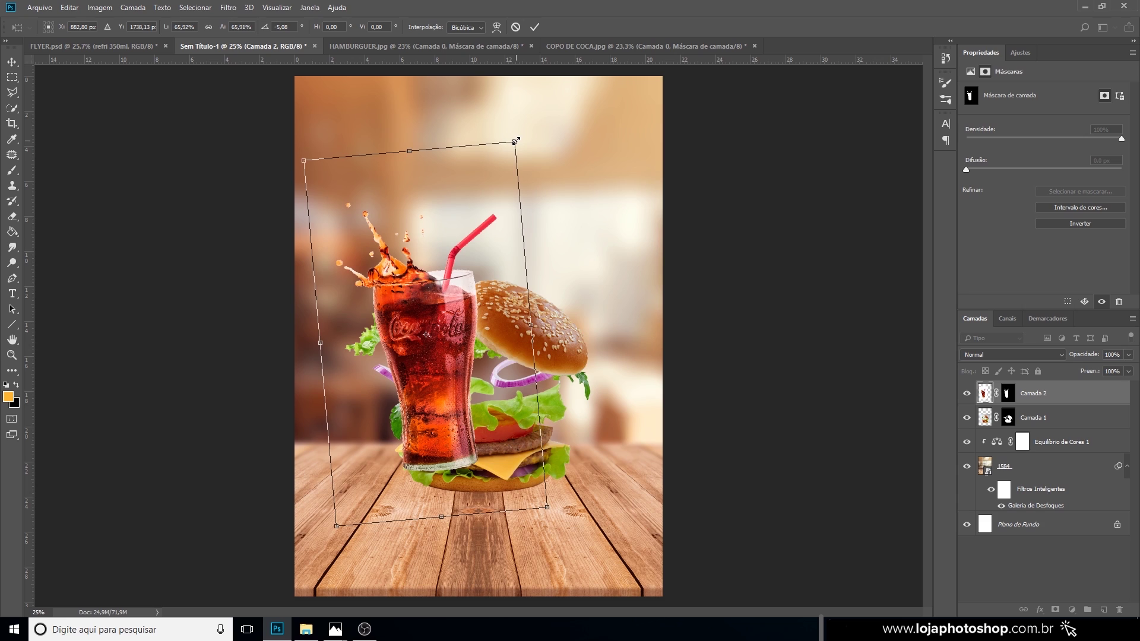
key("Return")
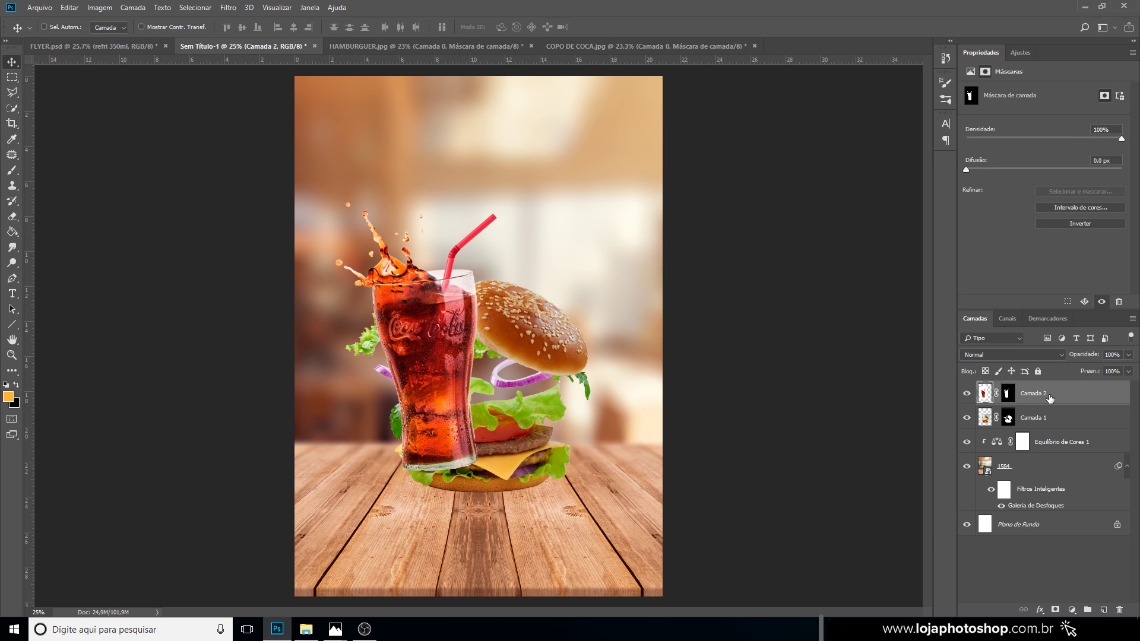
Place the cola layer directly below the burger layer and shift and tilt the glass slightly further left.
left_click_drag(1049, 399, 991, 415)
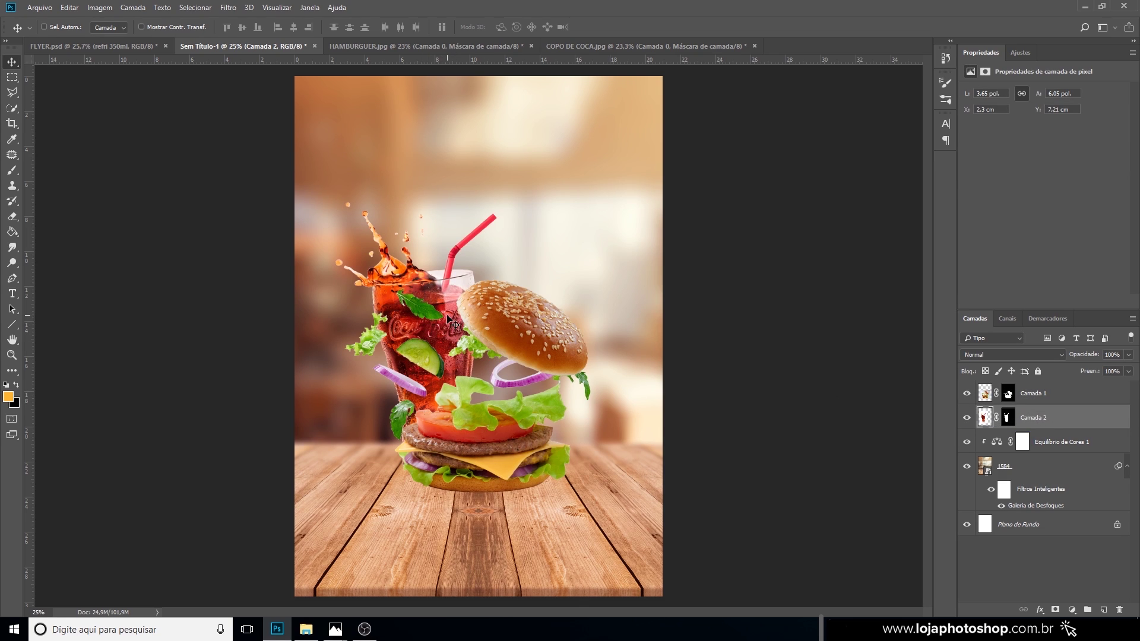
mouse_move(447, 310)
left_mouse_down()
mouse_move(433, 302)
mouse_move(442, 307)
left_mouse_up()
key("ctrl+t")
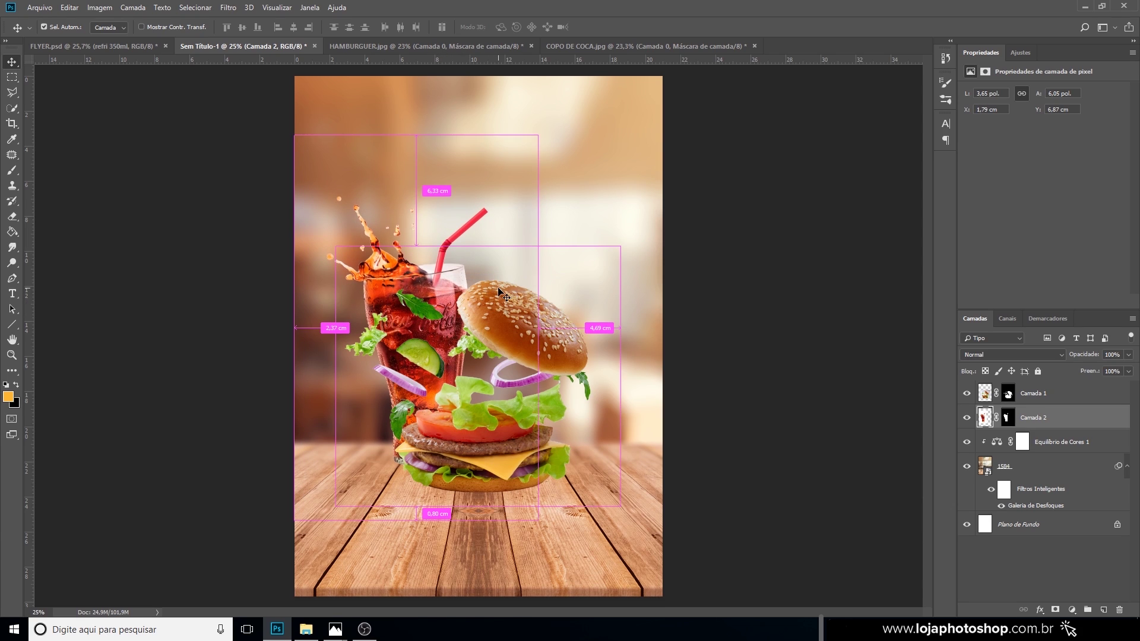
left_click_drag(562, 133, 558, 126)
key("Return")
left_click_drag(463, 256, 463, 255)
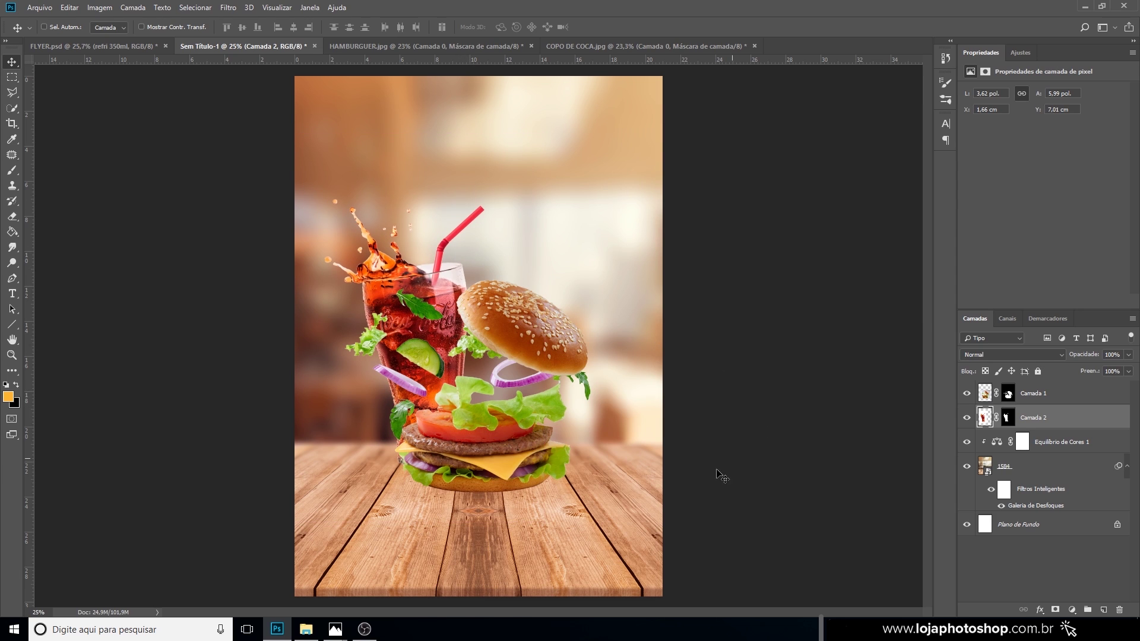
Open the BATATA FRITA image from the project folder in Adobe Photoshop CC 2018.
left_click(305, 629)
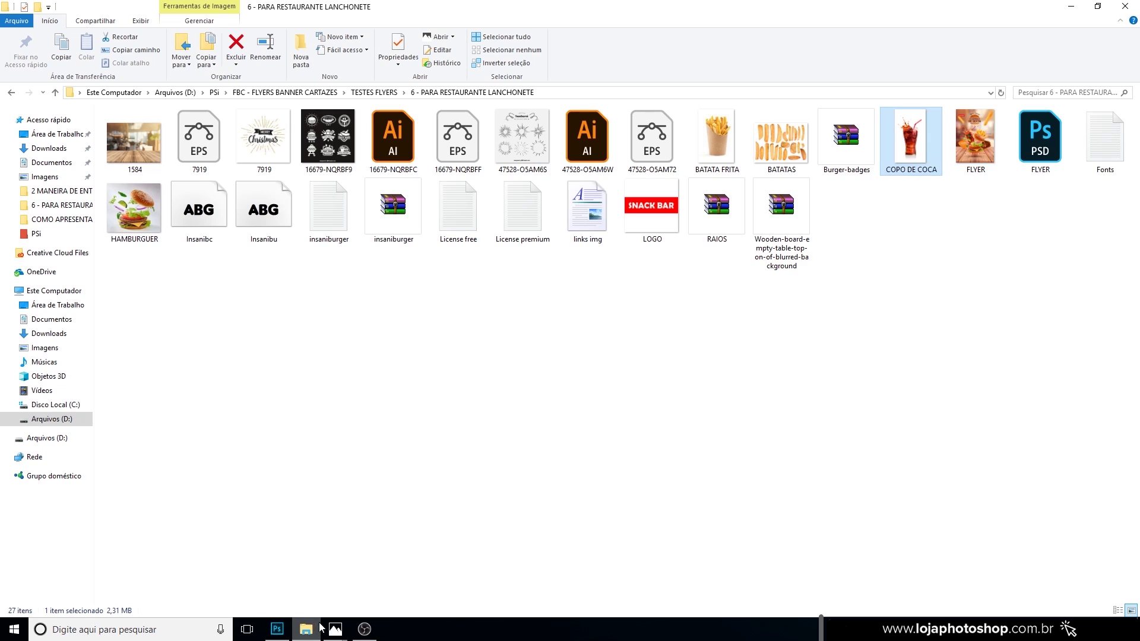
right_click(705, 151)
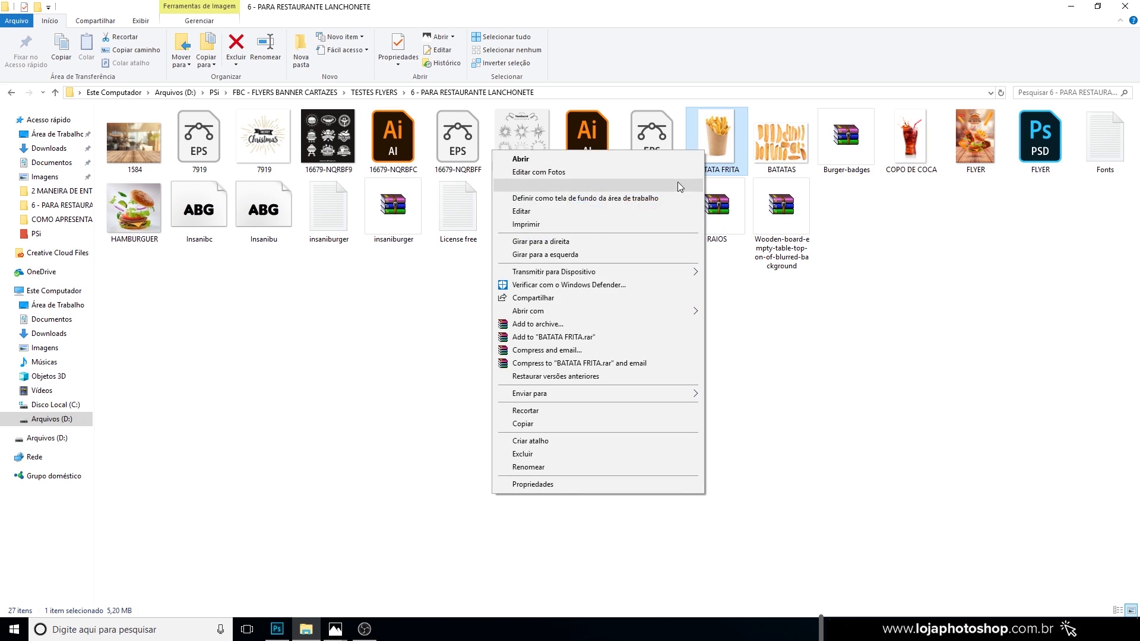
mouse_move(631, 310)
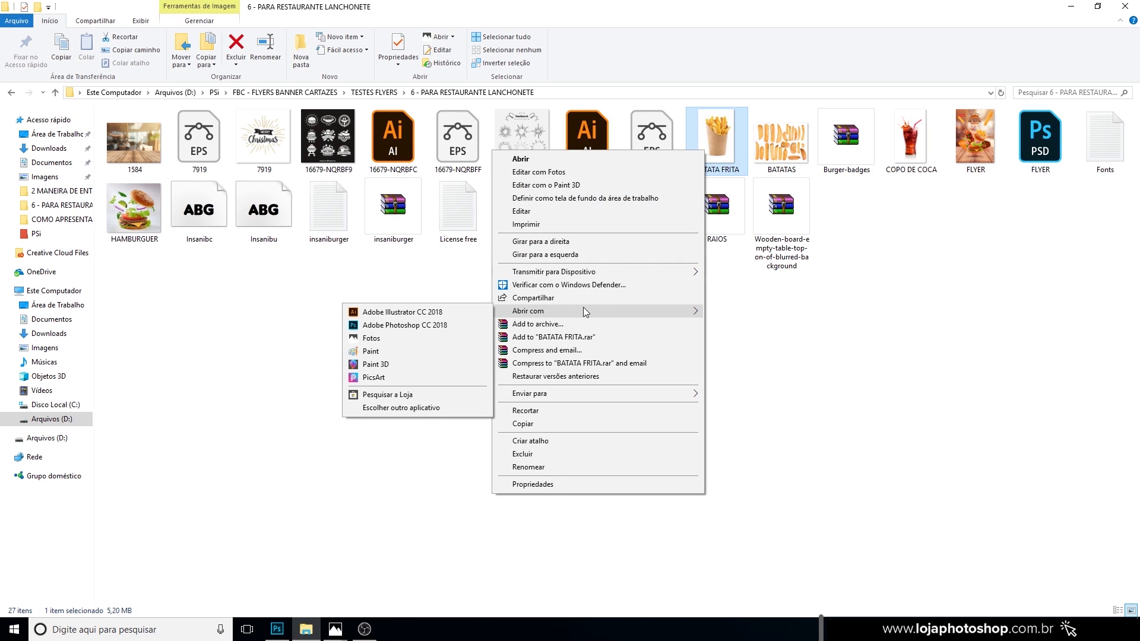
left_click(470, 323)
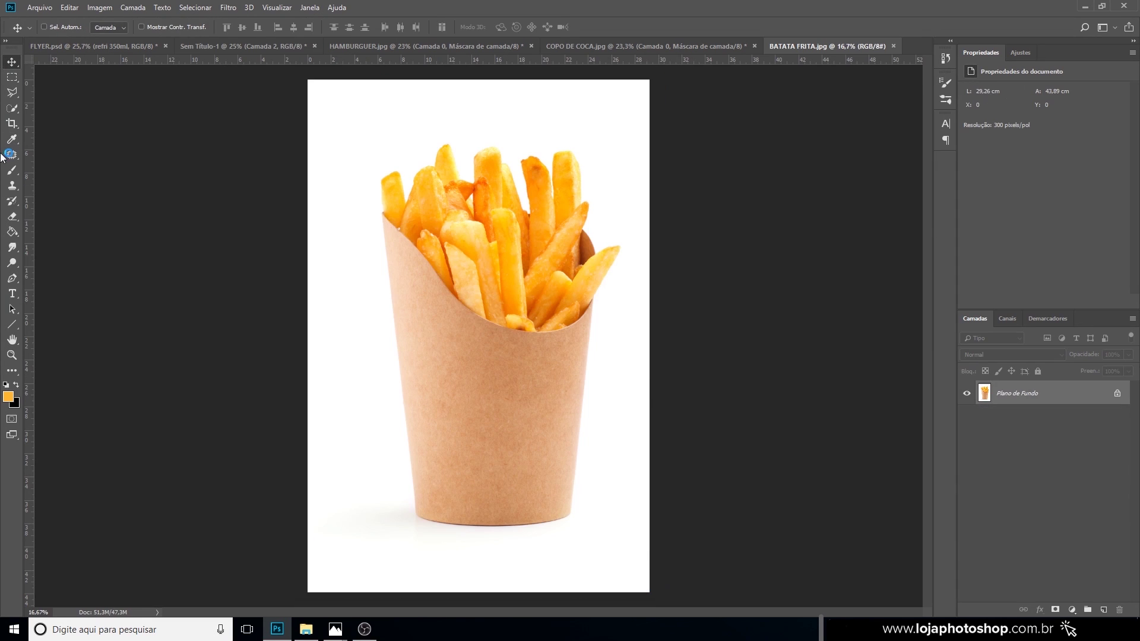
Cut out the fries box with Quick Selection and a layer mask, and place it scaled down in the flyer behind the burger's right side.
left_click(12, 108)
mouse_move(396, 193)
left_mouse_down()
mouse_move(466, 188)
mouse_move(543, 222)
mouse_move(570, 162)
left_mouse_up()
scroll(569, 163, "up", 4)
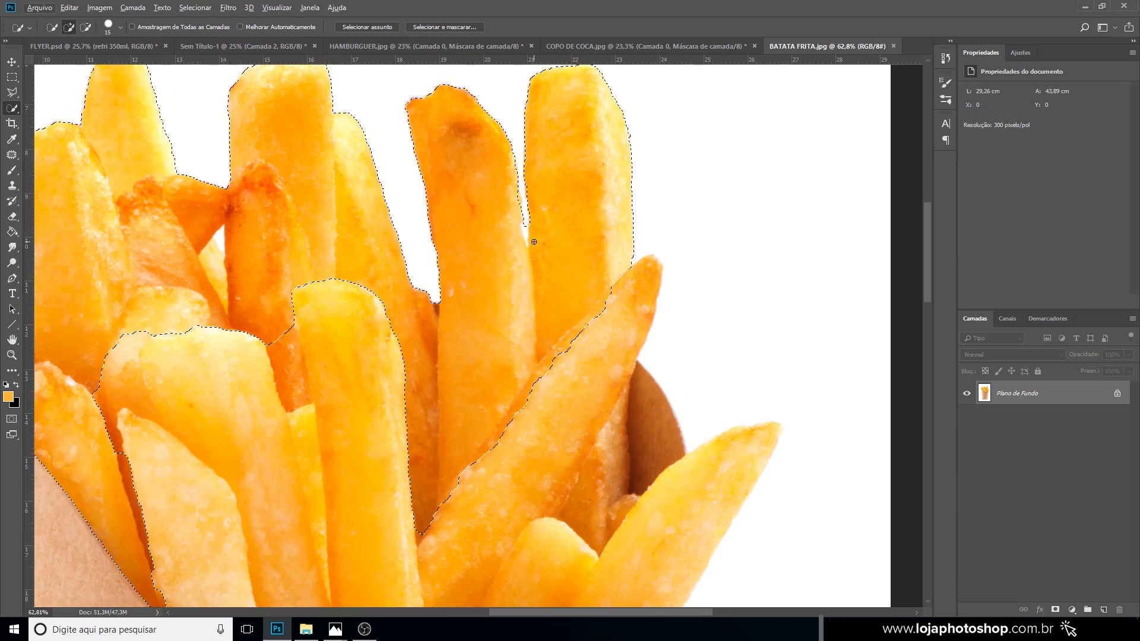
scroll(636, 290, "down", 3)
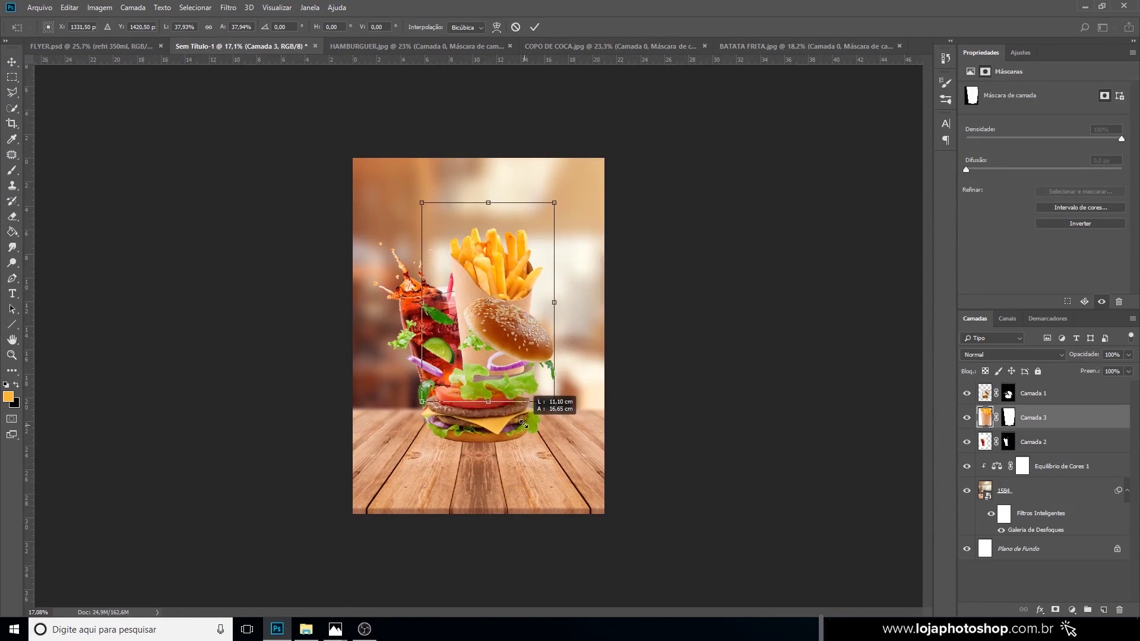
left_click_drag(597, 229, 584, 304)
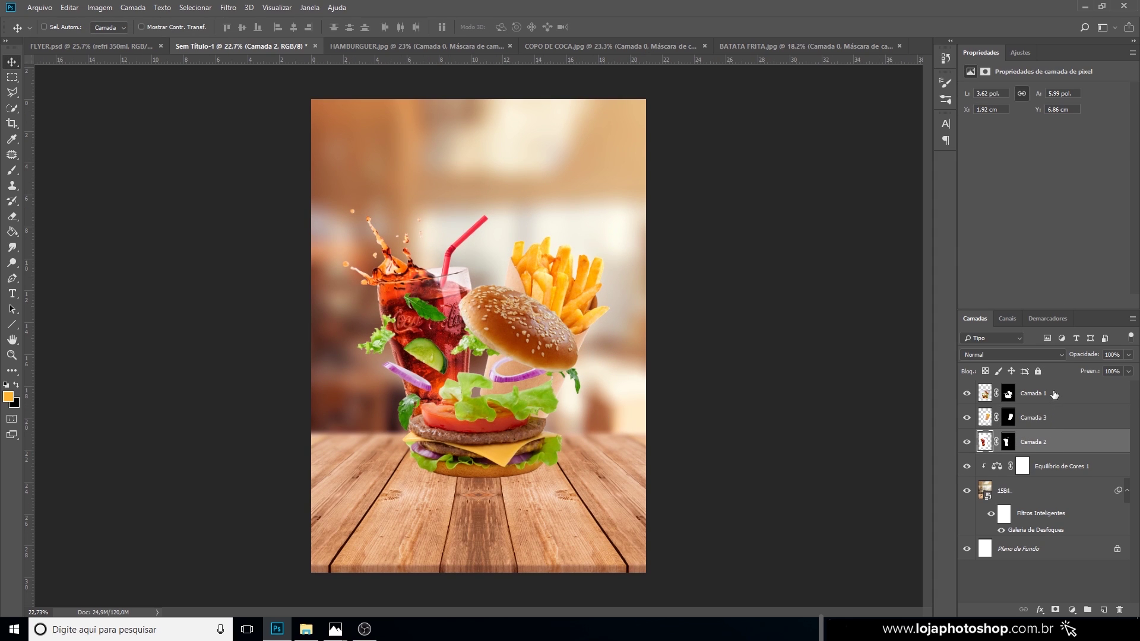
Scale the burger, fries and cola layers together to about 95.5% and centre them horizontally on the page.
left_click(1054, 395)
left_click(1058, 439, "shift")
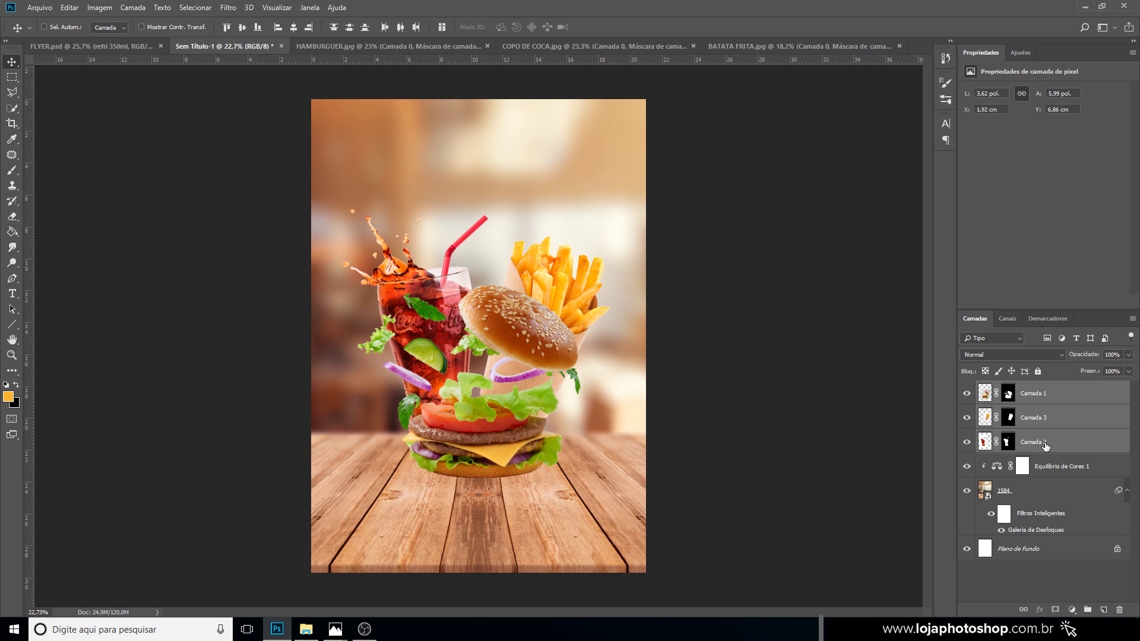
key("shift")
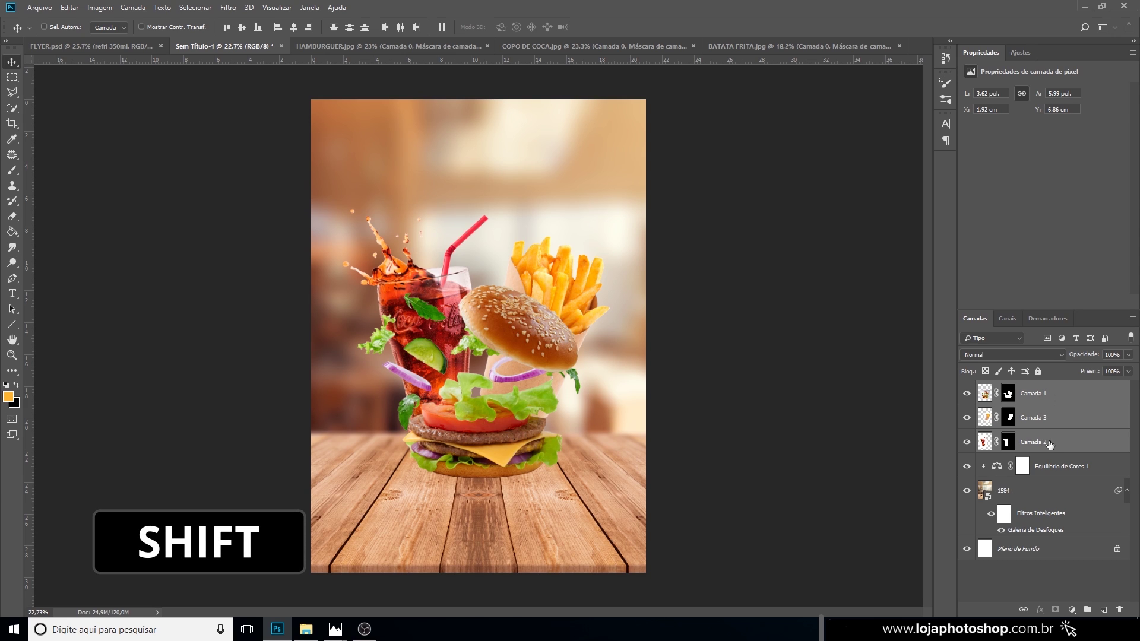
key("ctrl+t")
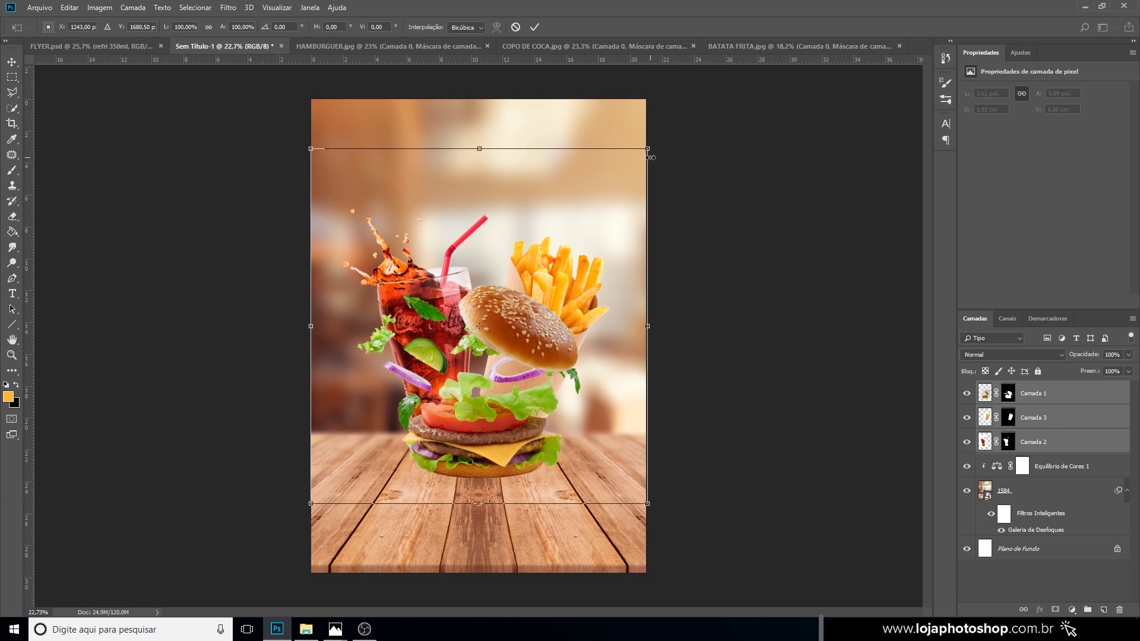
left_click_drag(647, 149, 642, 162)
left_click_drag(577, 260, 576, 264)
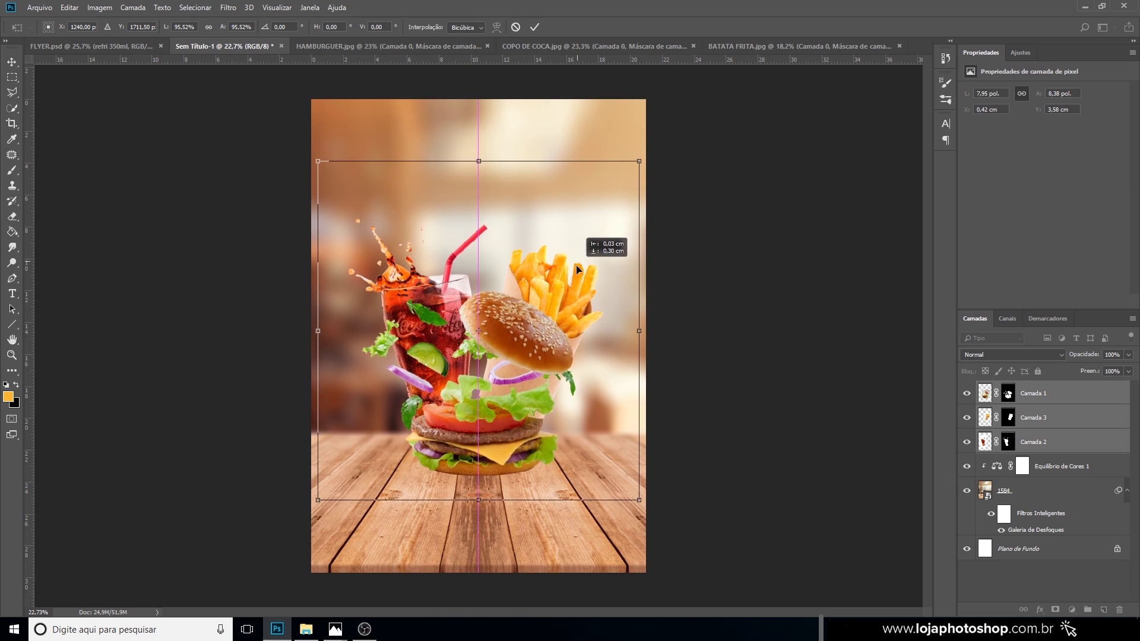
key("Return")
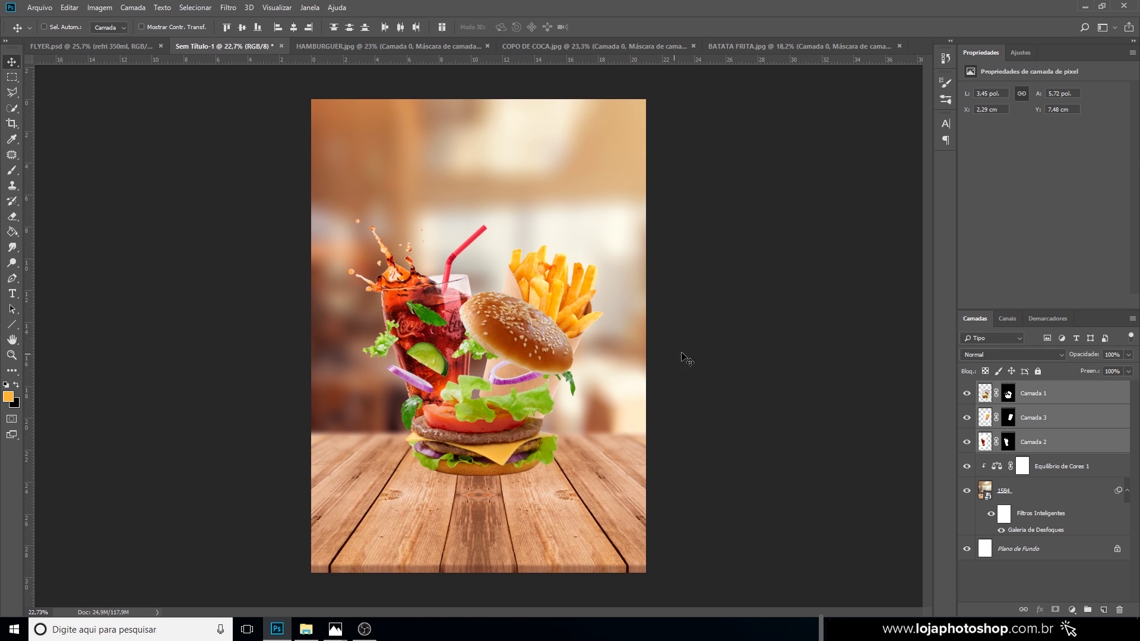
Try to fade the empty upper part of the cola glass by painting black on its mask with a 10% opacity brush.
scroll(435, 271, "up", 5)
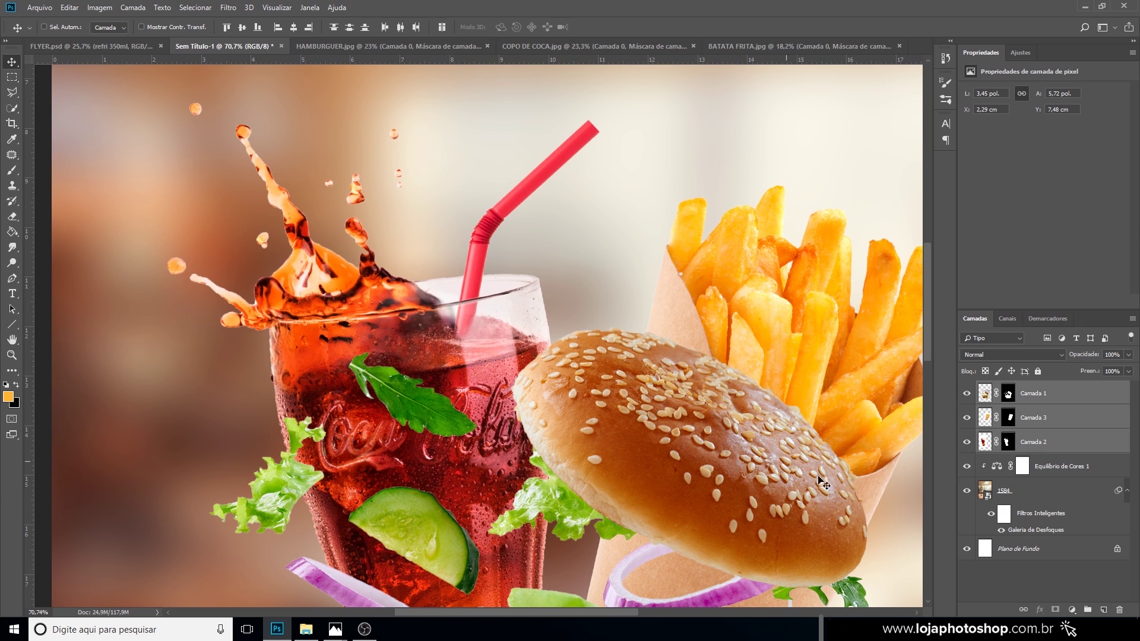
left_click(1008, 445)
left_click(967, 442)
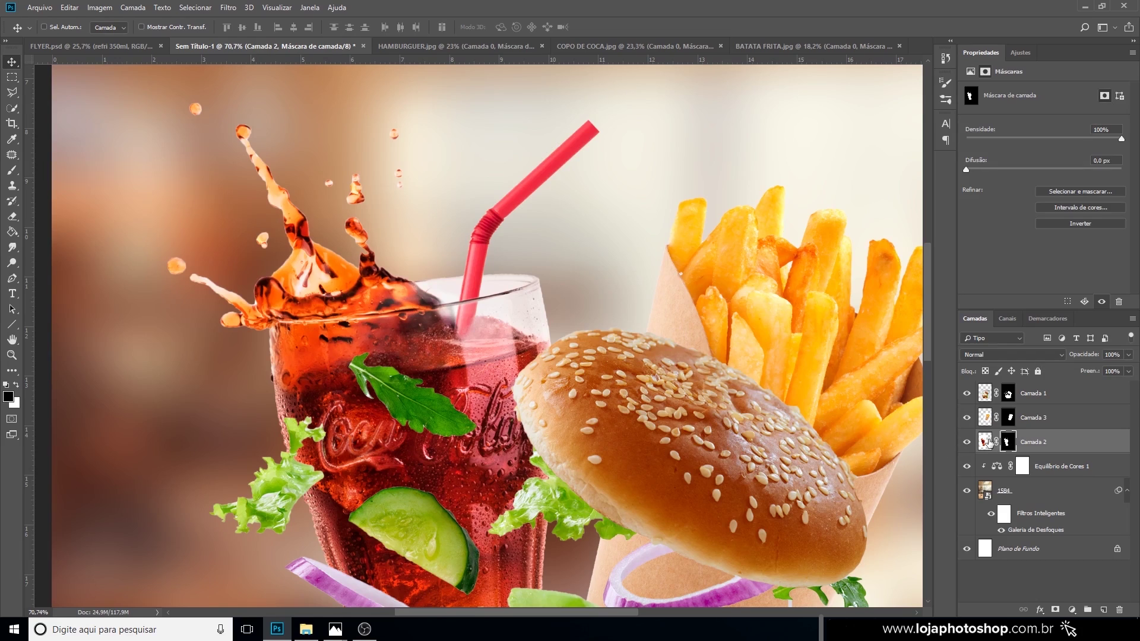
left_click(12, 171)
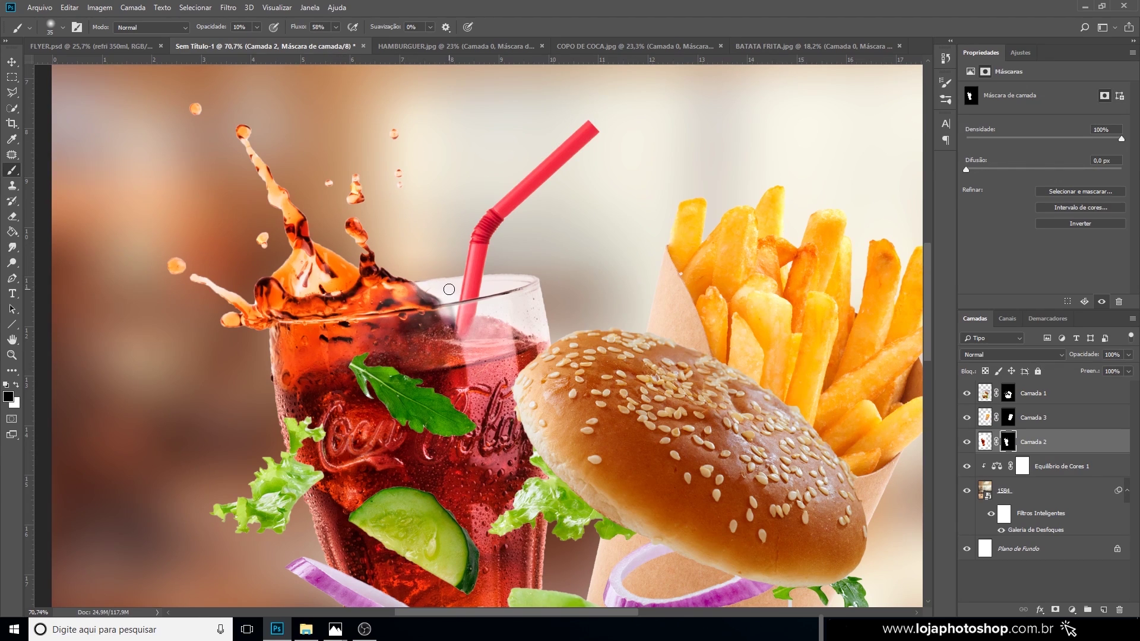
key("bracketright")
key("bracketright")
key("bracketright")
key("bracketright")
key("bracketright")
mouse_move(512, 284)
left_mouse_down()
mouse_move(534, 328)
mouse_move(517, 284)
mouse_move(500, 305)
mouse_move(497, 285)
mouse_move(490, 306)
mouse_move(544, 334)
left_mouse_up()
key("bracketleft")
key("bracketleft")
key("bracketleft")
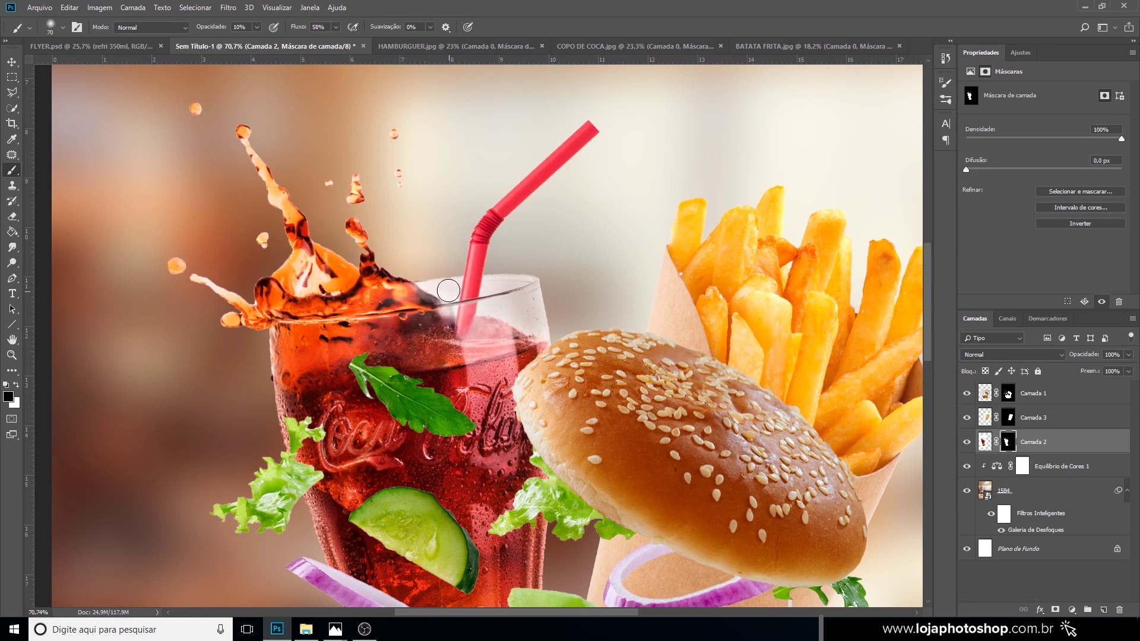
key("bracketleft")
key("bracketleft")
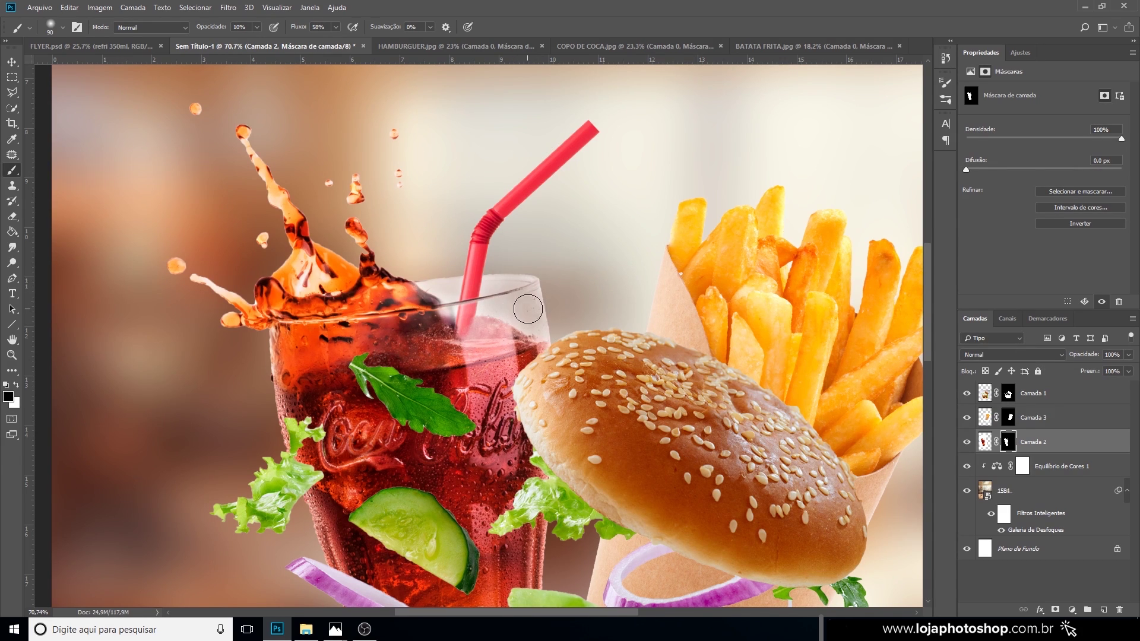
Continue fading the clear glass beside the straw on the cola mask, adjusting the brush size to 80.
key("bracketright")
key("bracketright")
key("bracketright")
key("bracketleft")
key("bracketleft")
key("bracketleft")
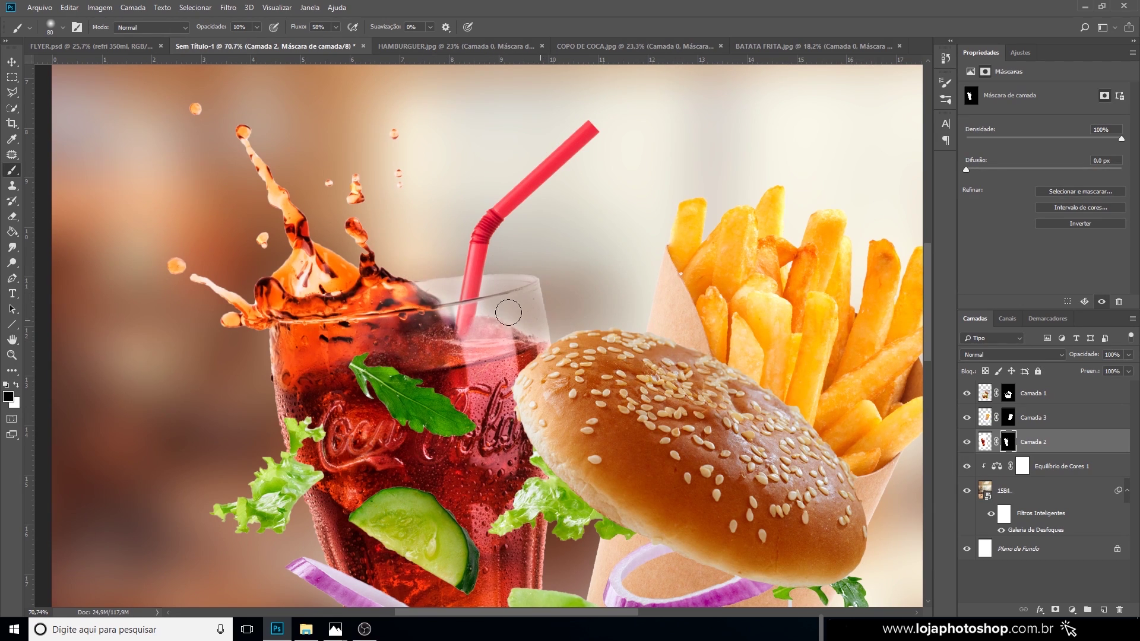
scroll(508, 313, "down", 5)
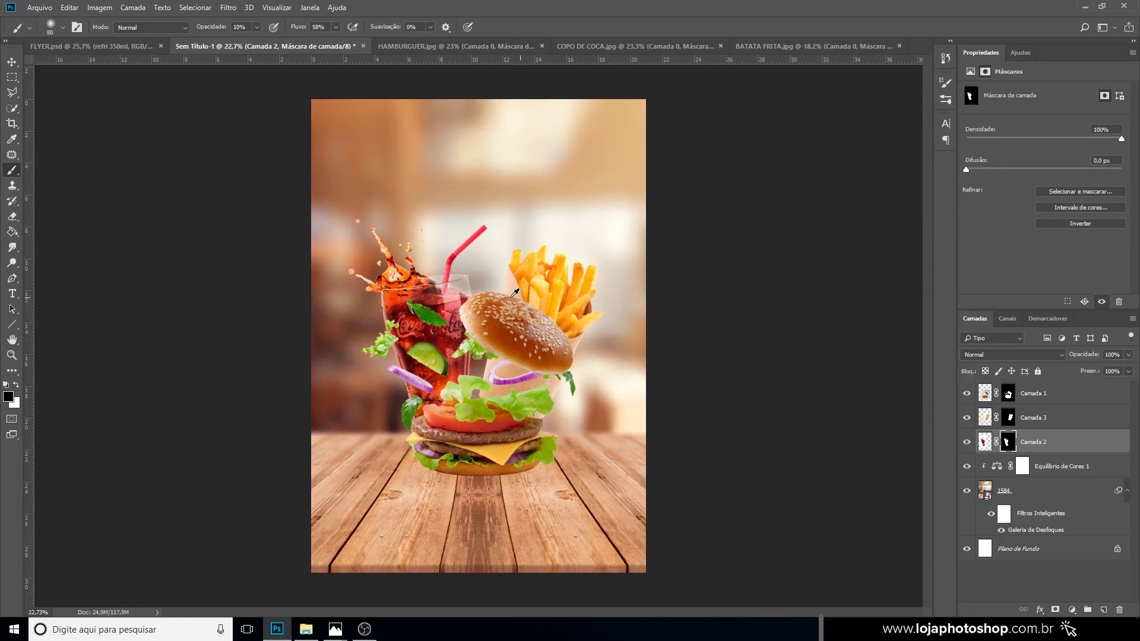
Undo the fading strokes painted on the cola glass's mask.
scroll(408, 252, "up", 5)
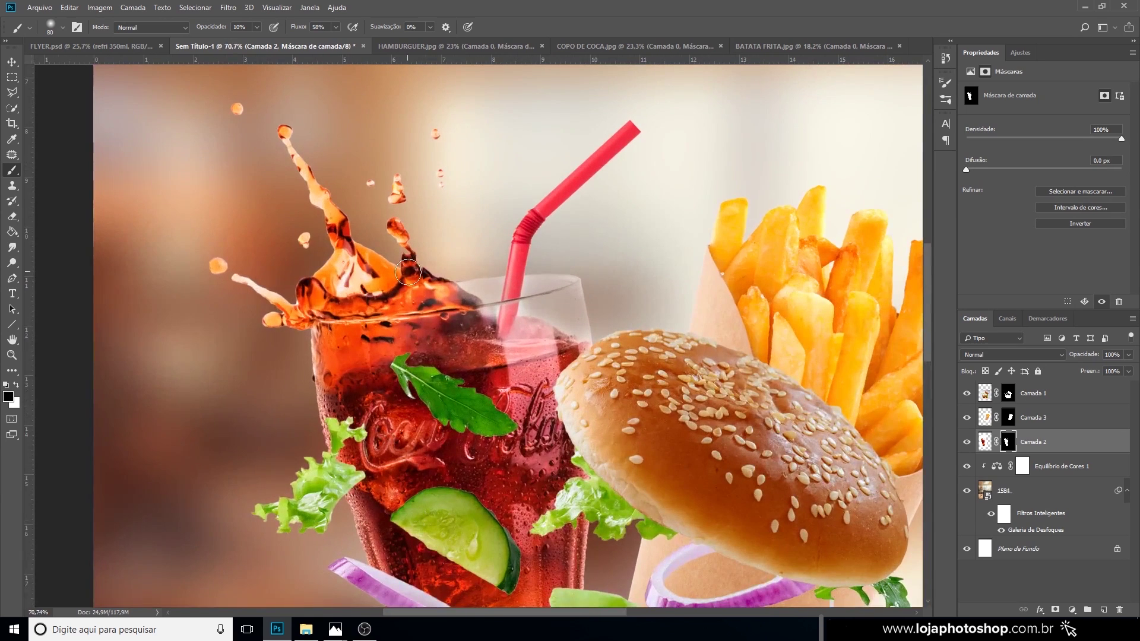
scroll(418, 274, "up", 1)
key("ctrl+alt+z")
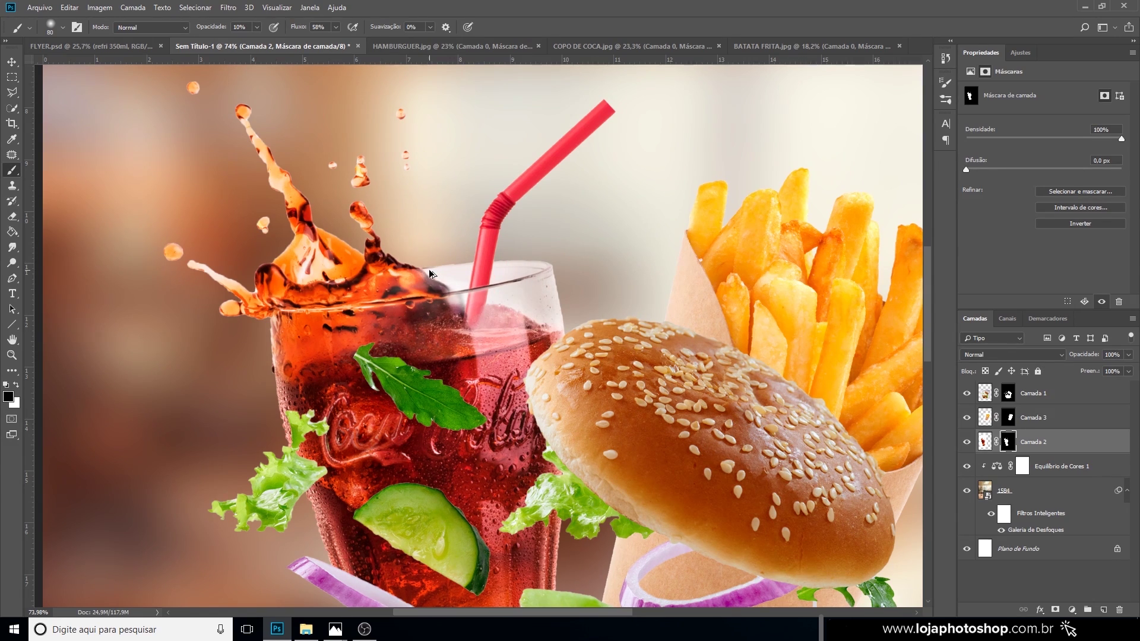
Select the cola layer's image and outline the clear glass beyond the straw, on the burger side, with the Polygonal Lasso.
key("ctrl+2")
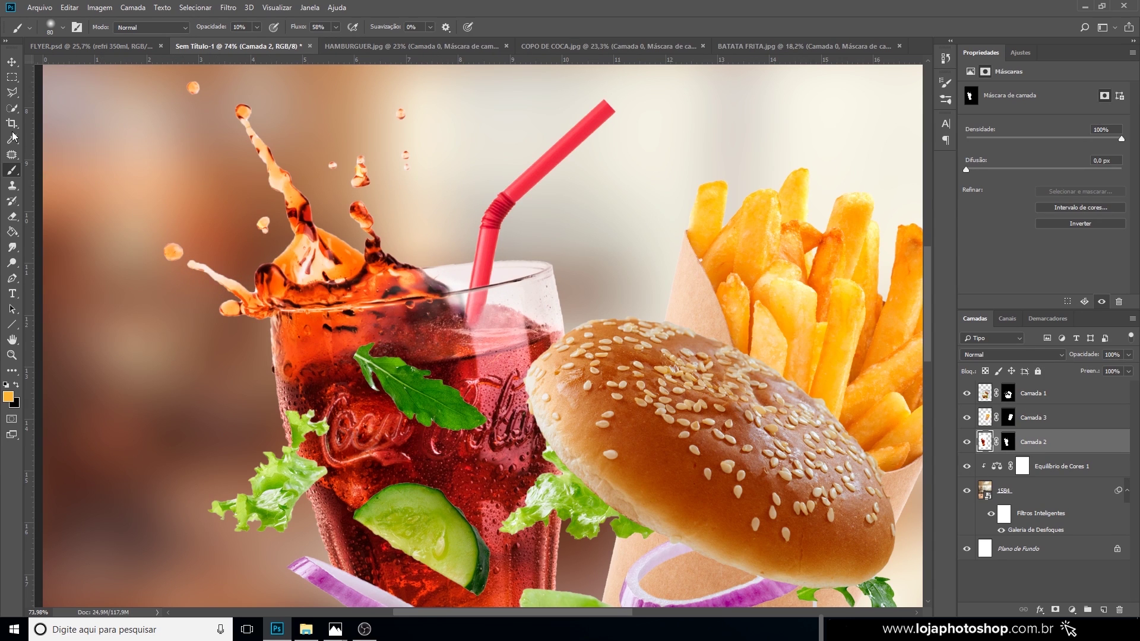
left_click(12, 93)
scroll(558, 211, "up", 3)
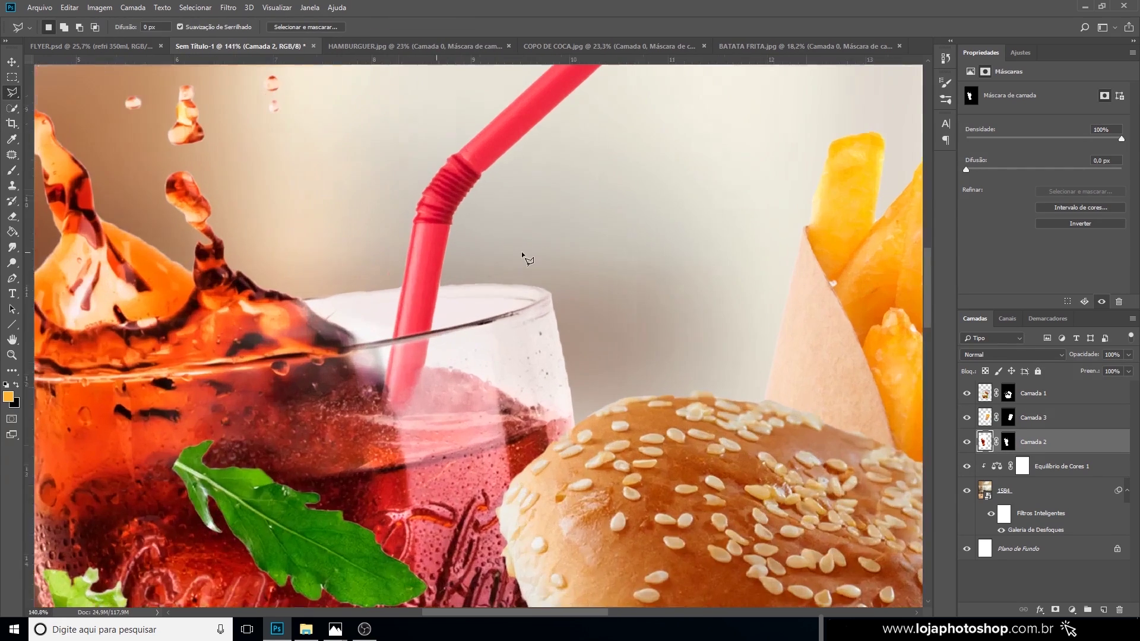
left_click(441, 273)
left_click(575, 423)
left_click(637, 326)
left_click(597, 240)
double_click(519, 238)
Add the clear glass area between the cola splash and the straw to the selection.
key("shift")
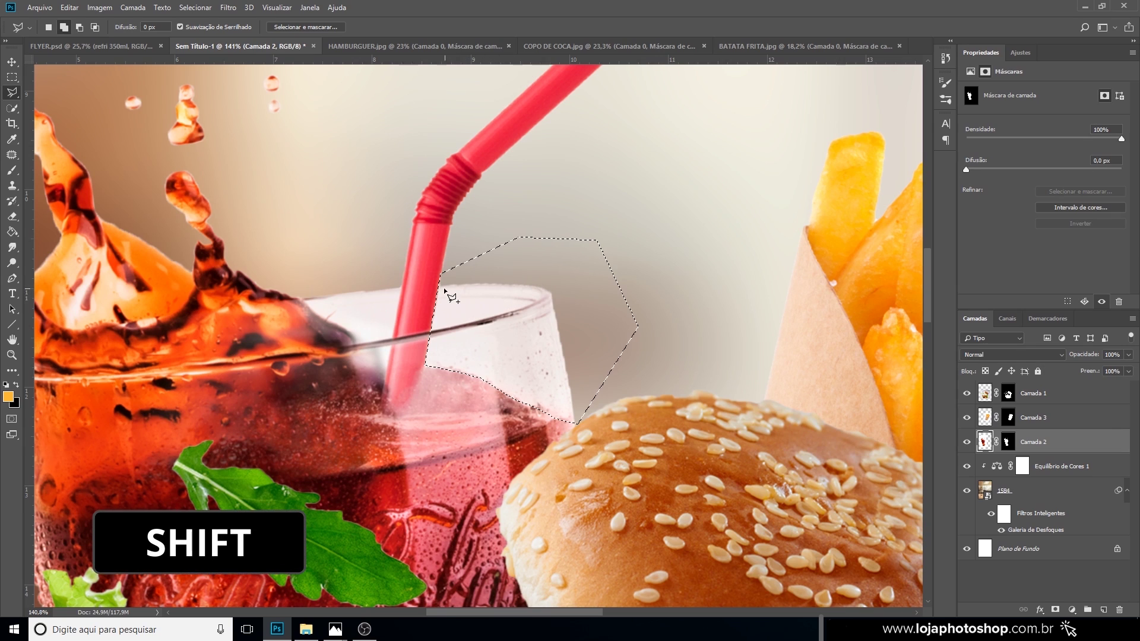
left_click(402, 283)
left_click(386, 366)
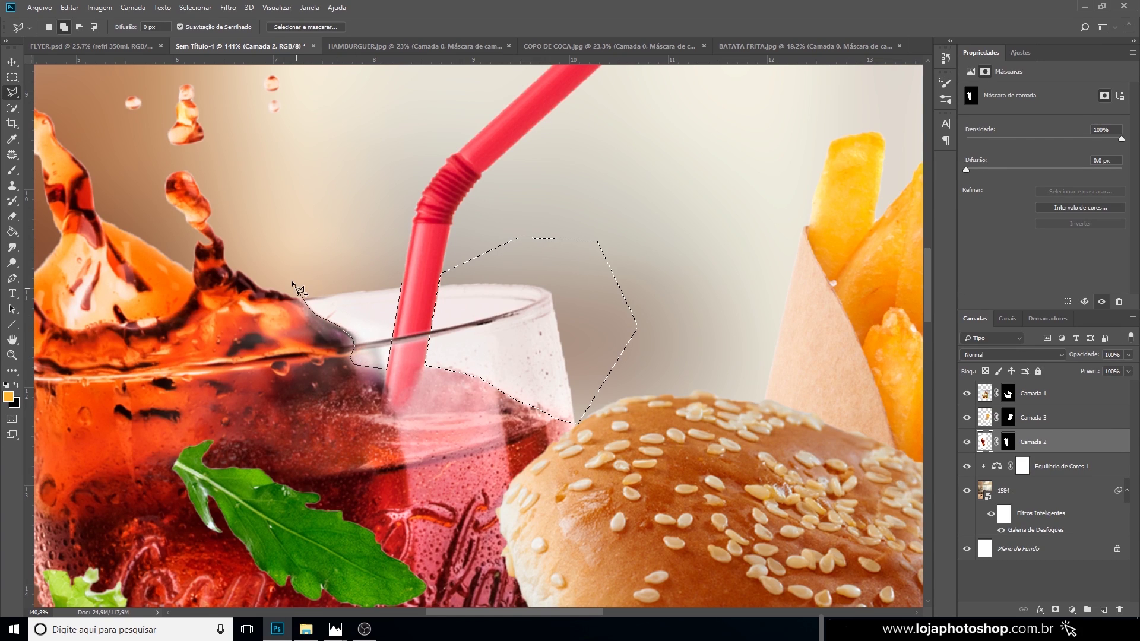
double_click(331, 250)
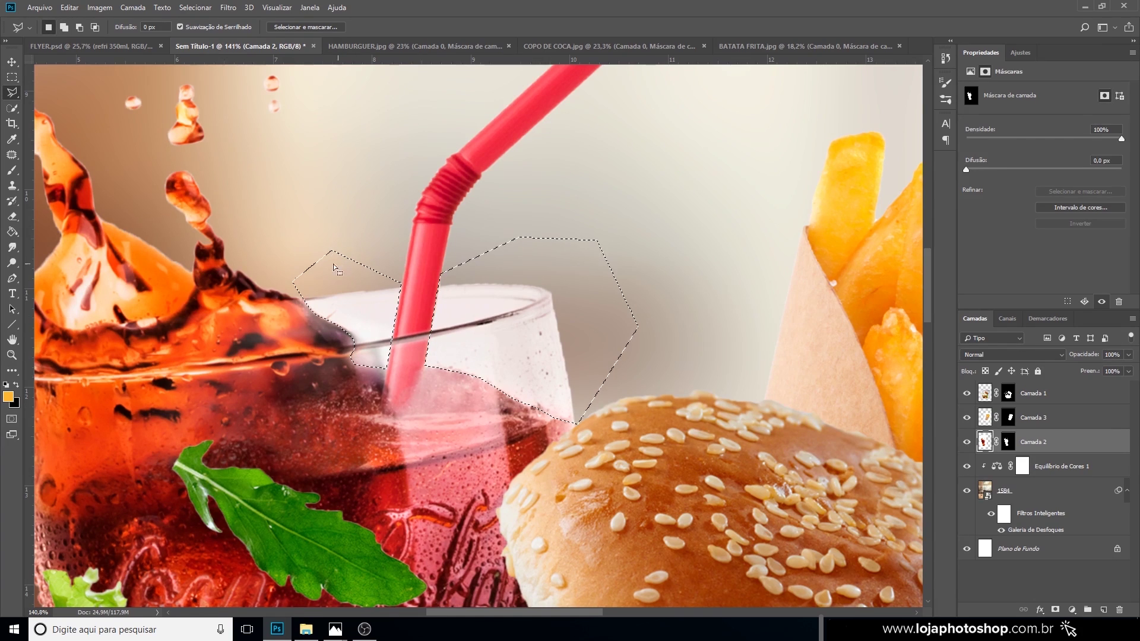
Fade the selected clear glass by painting black on the cola mask with a 10% opacity brush, and deselect.
left_click(12, 170)
left_click(1008, 443)
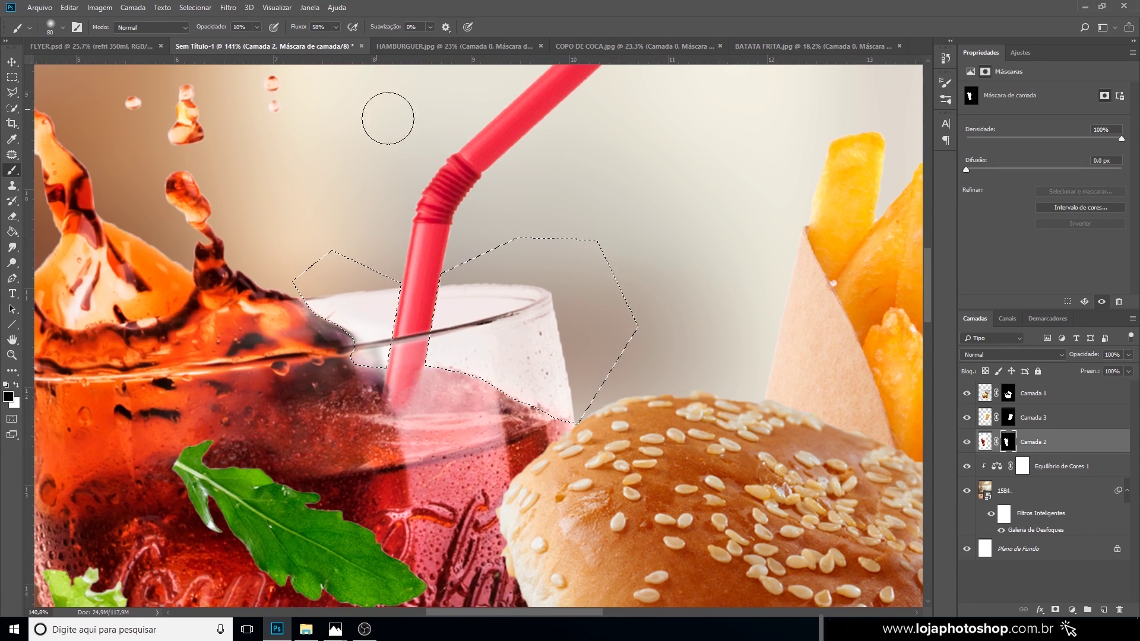
mouse_move(460, 282)
left_mouse_down()
mouse_move(483, 355)
mouse_move(571, 466)
mouse_move(535, 357)
mouse_move(472, 338)
mouse_move(469, 326)
mouse_move(429, 327)
left_mouse_up()
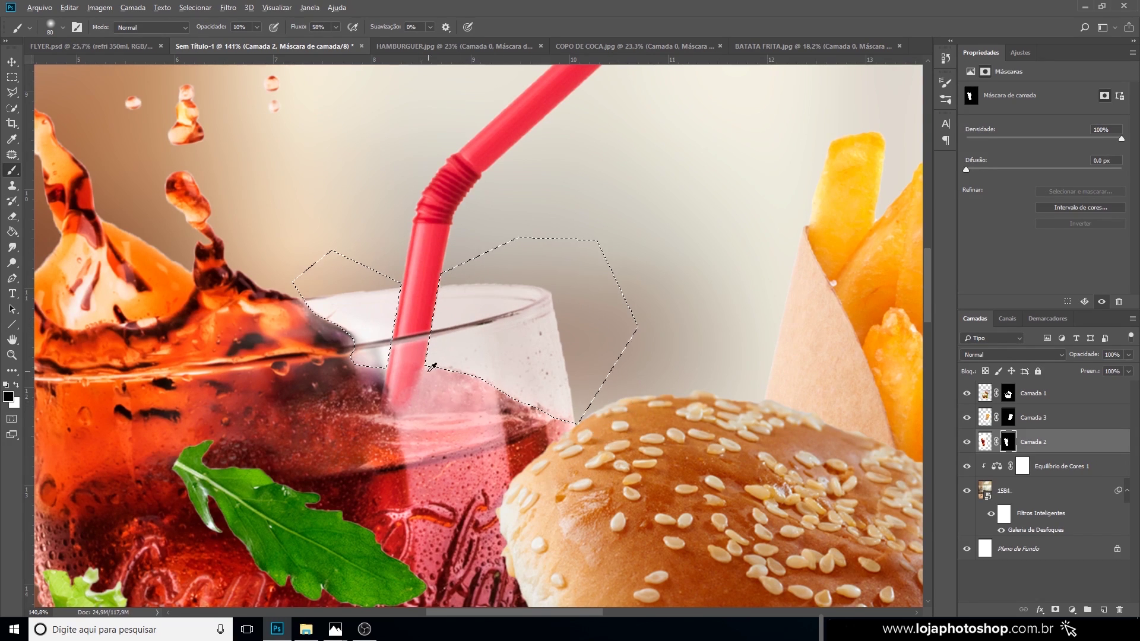
scroll(430, 369, "down", 5)
scroll(429, 369, "down", 2)
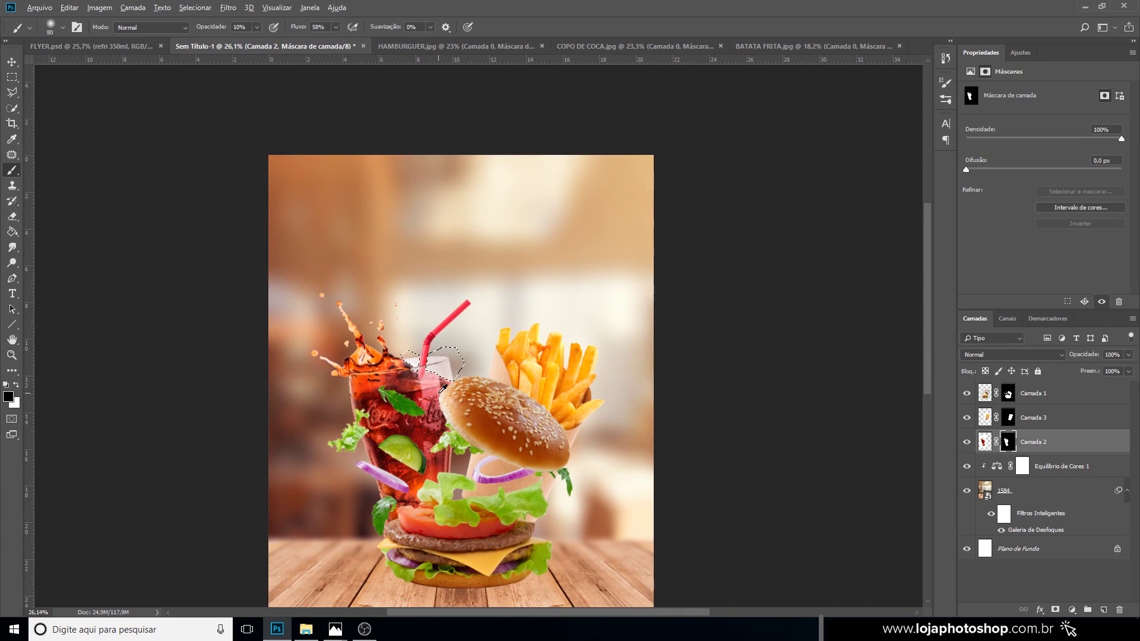
scroll(415, 372, "up", 2)
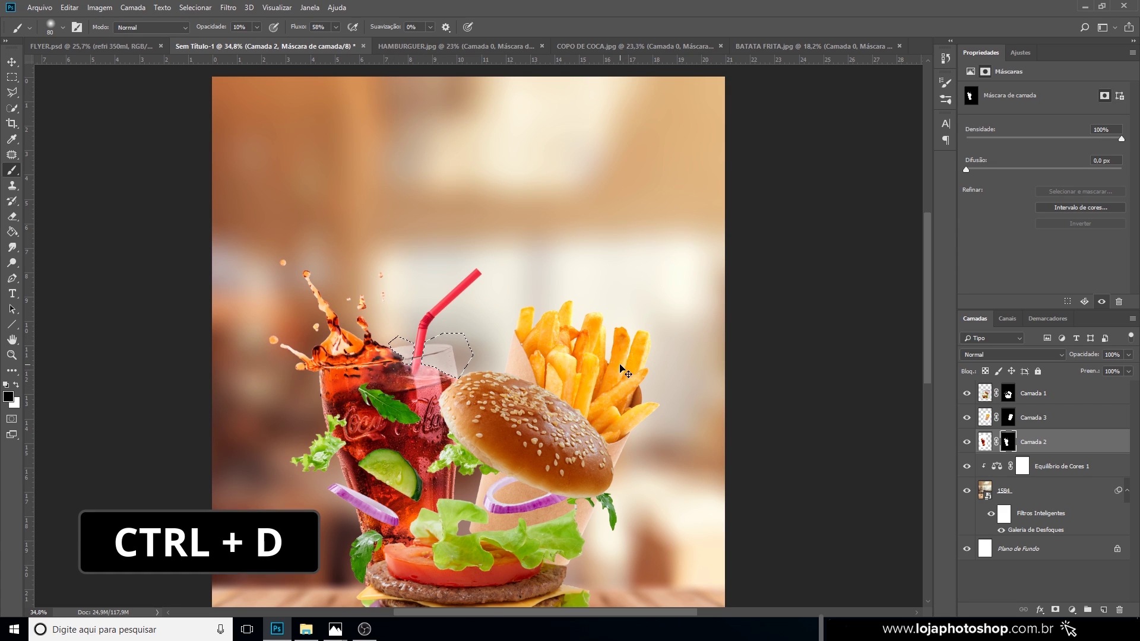
key("ctrl+d")
scroll(436, 374, "down", 3)
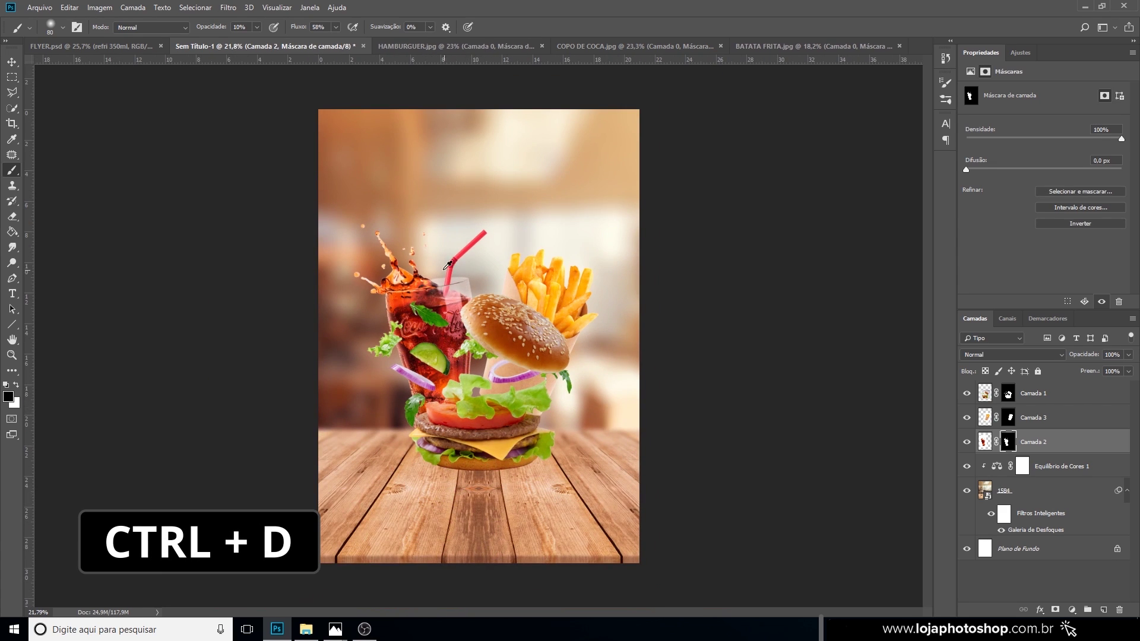
Soften the cola splash and droplets on the mask with a size 30 brush at 36% opacity.
scroll(398, 245, "up", 2)
scroll(398, 245, "up", 6)
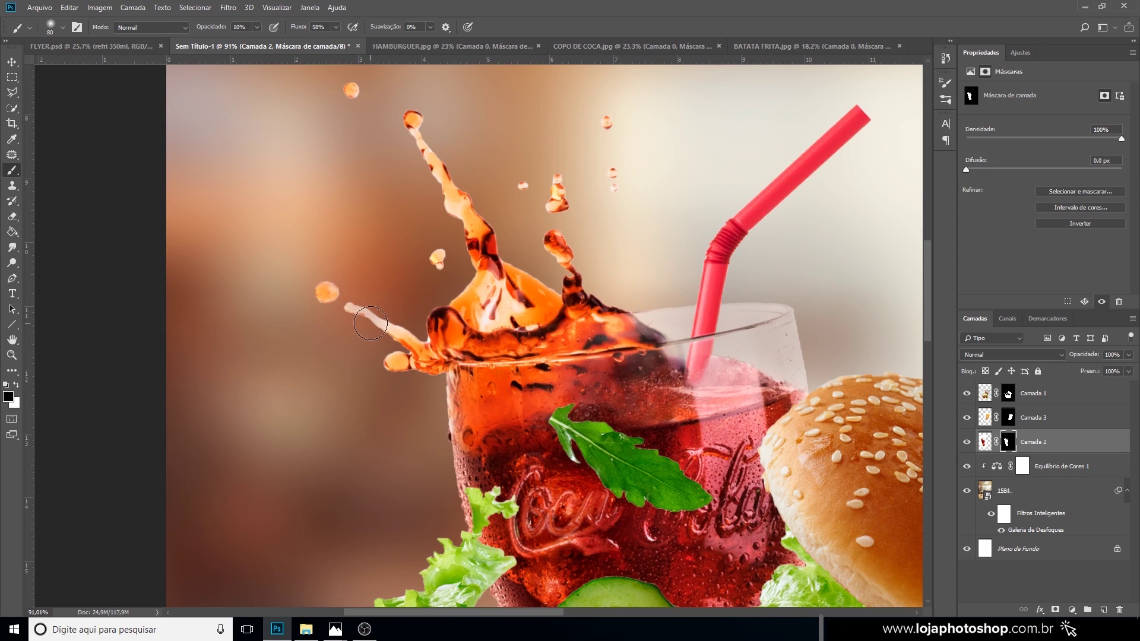
scroll(390, 235, "up", 2)
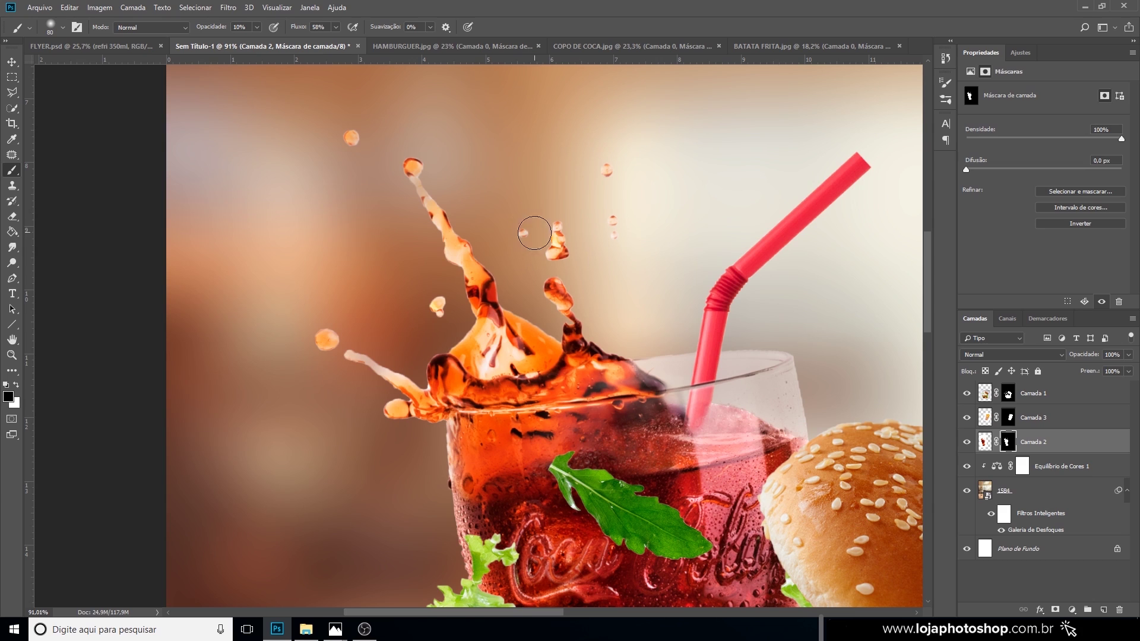
key("bracketleft")
key("bracketleft")
key("bracketleft")
key("bracketleft")
key("bracketleft")
key("bracketleft")
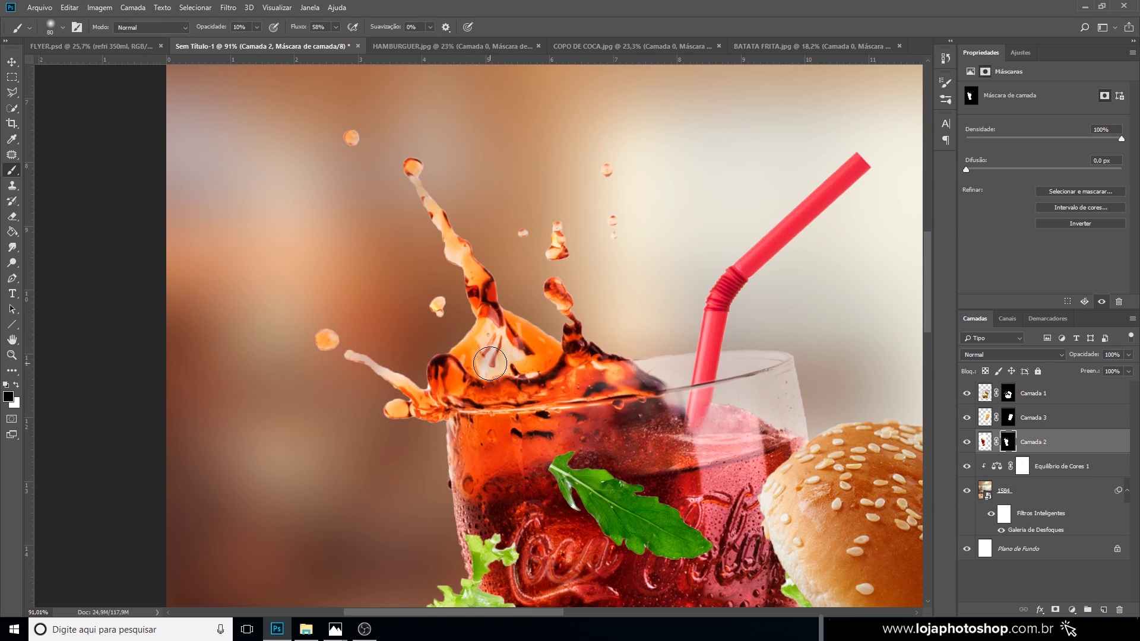
left_click(255, 27)
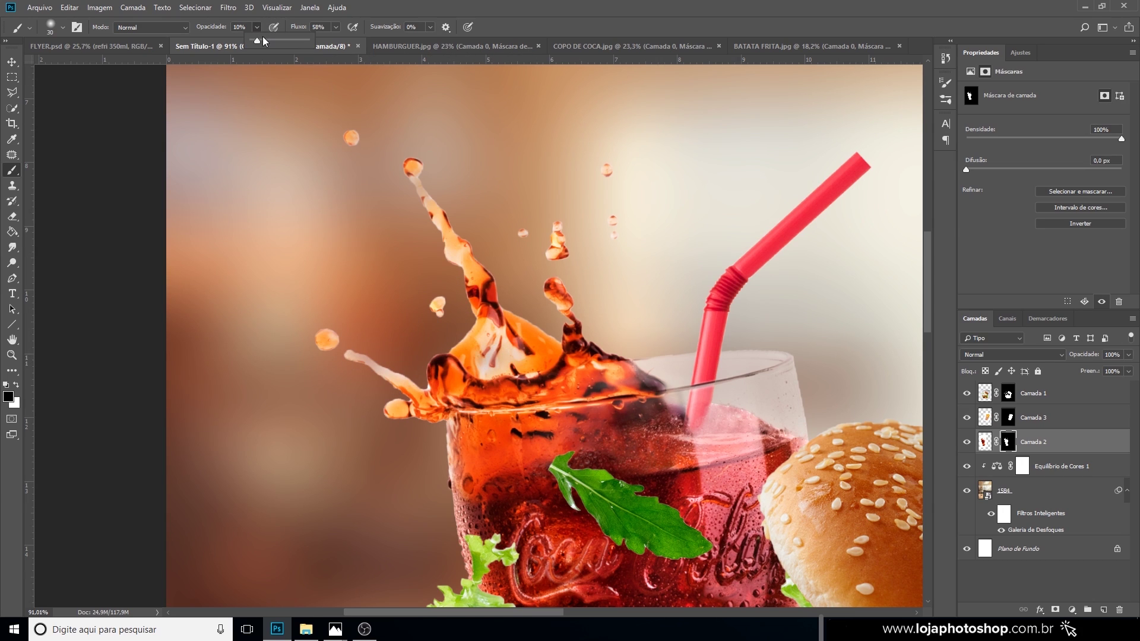
left_click(359, 5)
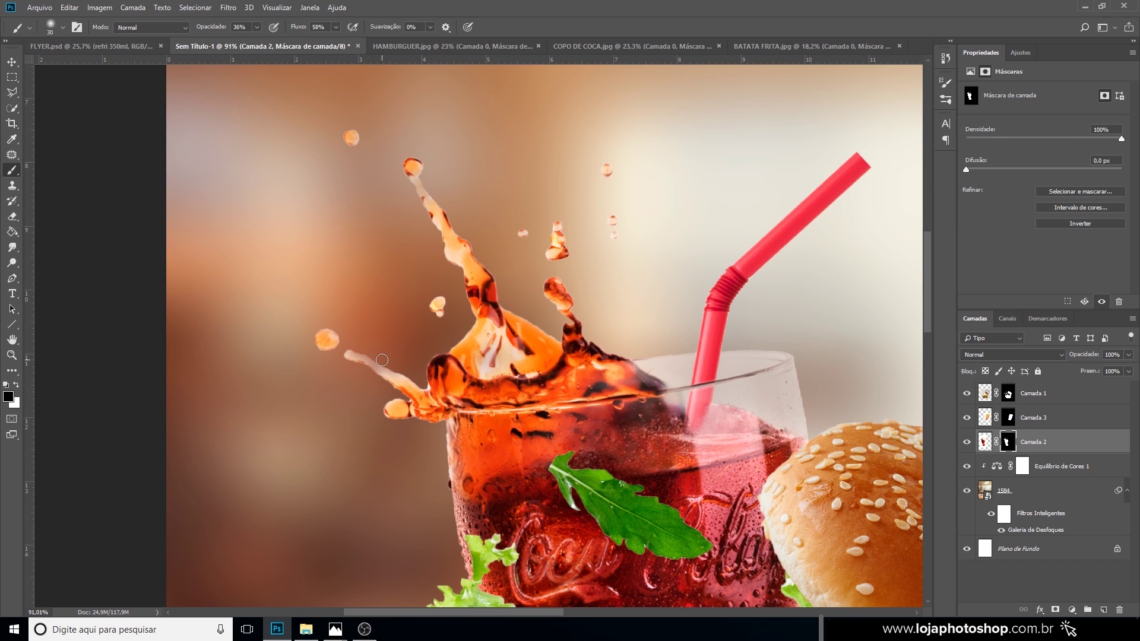
scroll(414, 358, "down", 4)
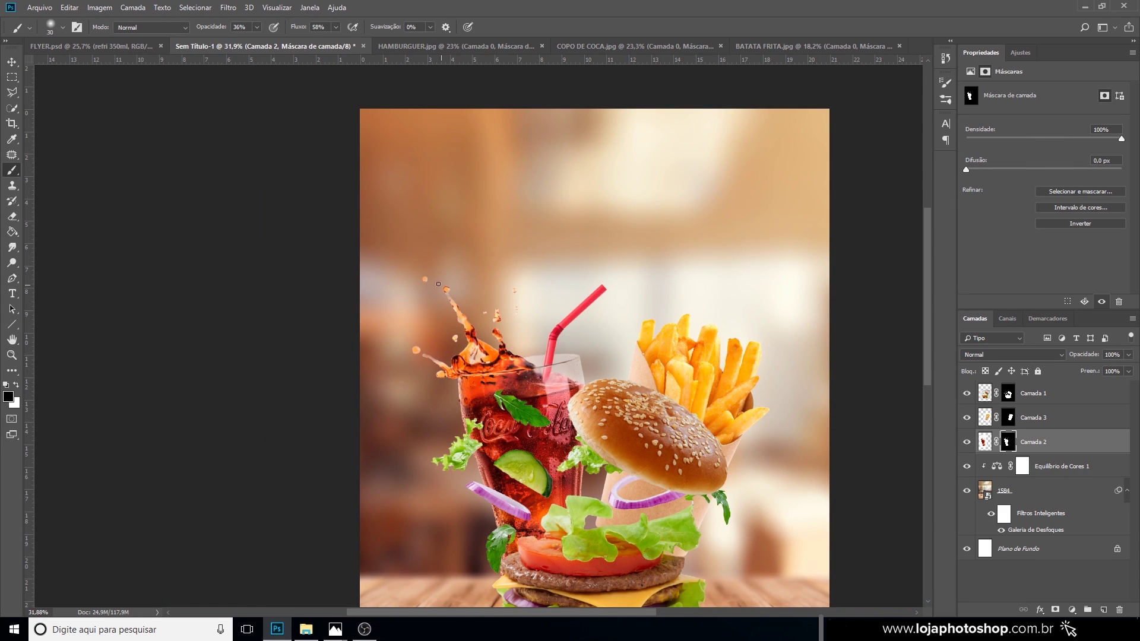
scroll(445, 363, "down", 1)
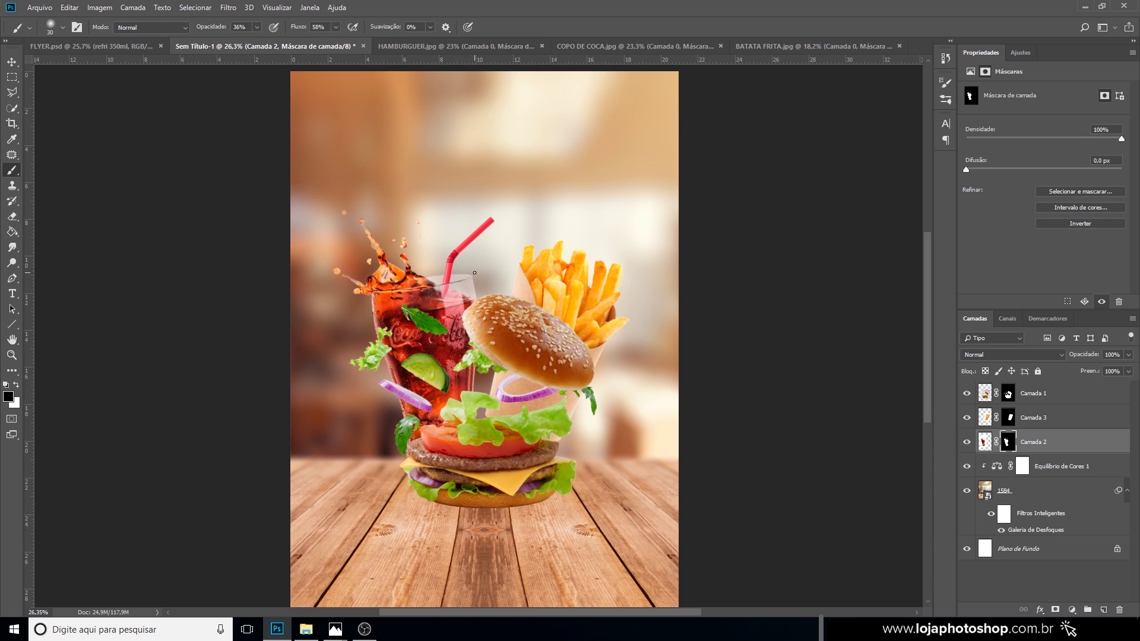
Preview the BATATAS image in the restaurant project folder and open it in Photoshop, leaving its missing colour profile as is.
left_click(306, 629)
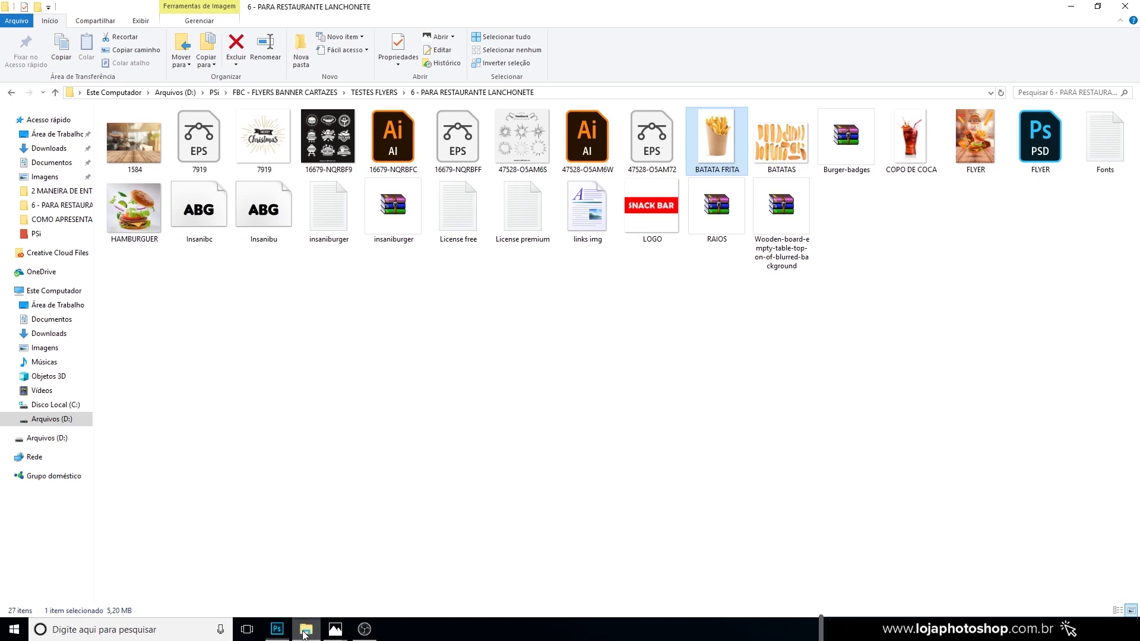
double_click(764, 155)
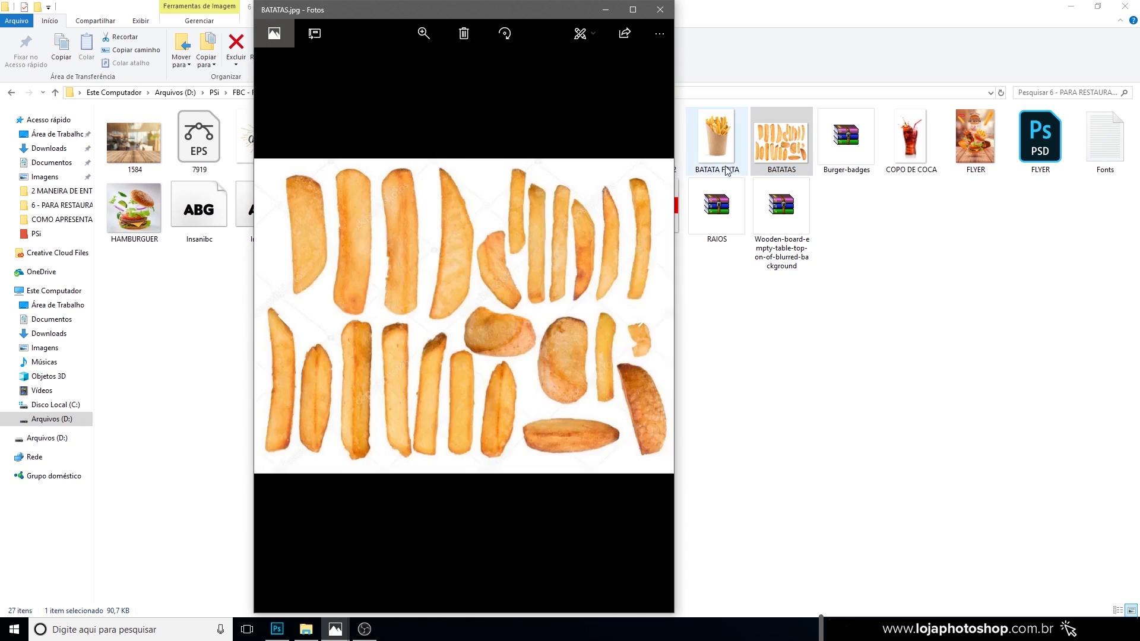
left_click(659, 10)
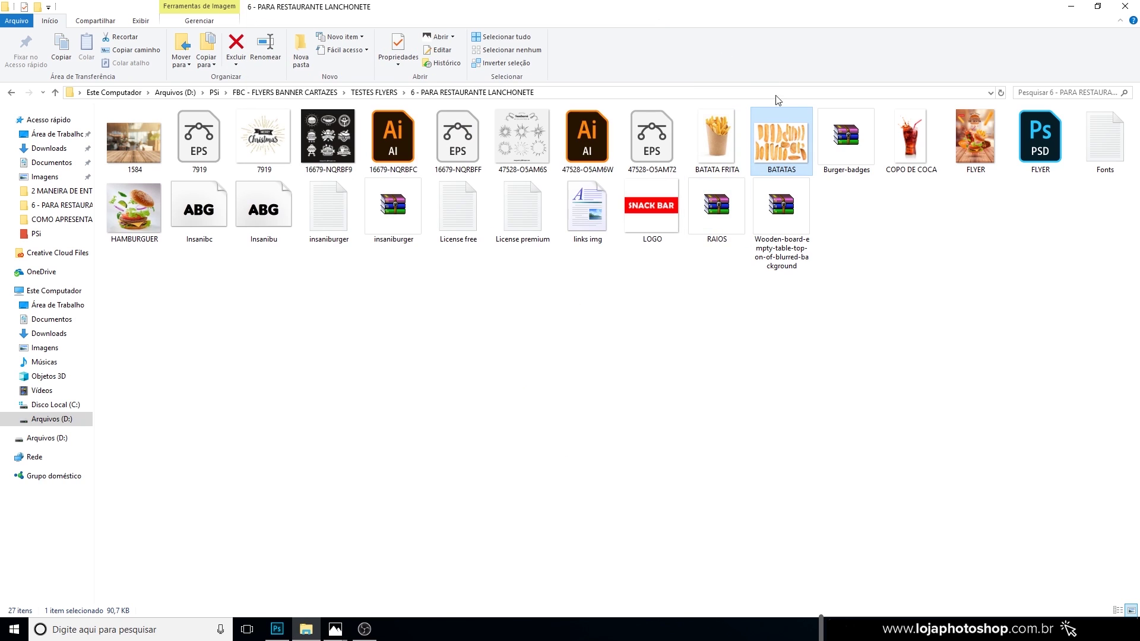
right_click(772, 124)
mouse_move(676, 283)
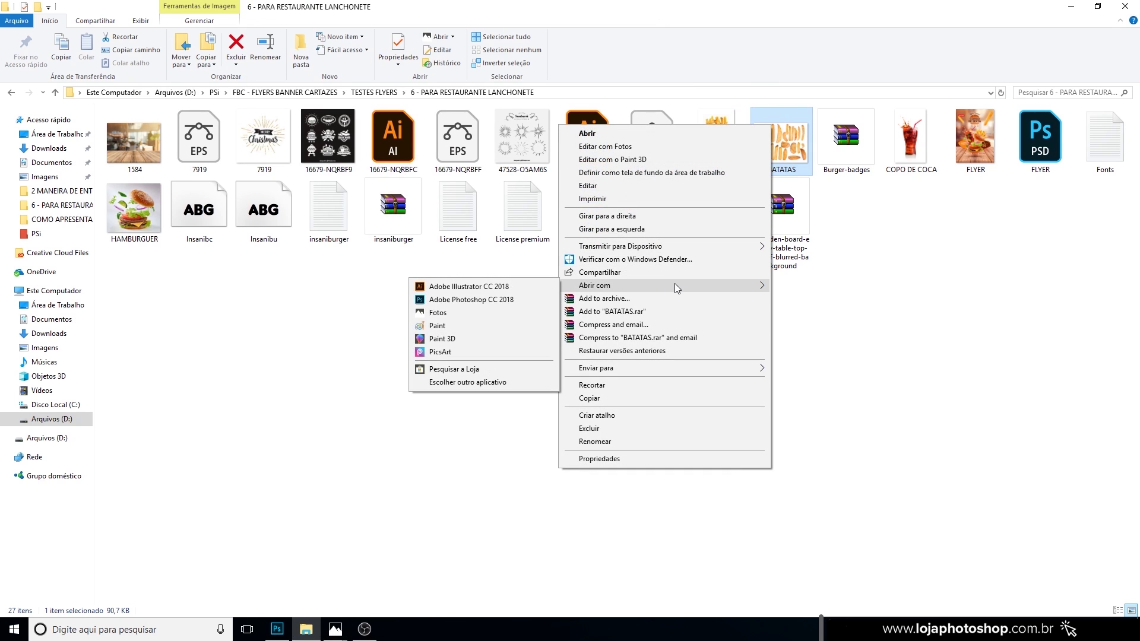
left_click(503, 299)
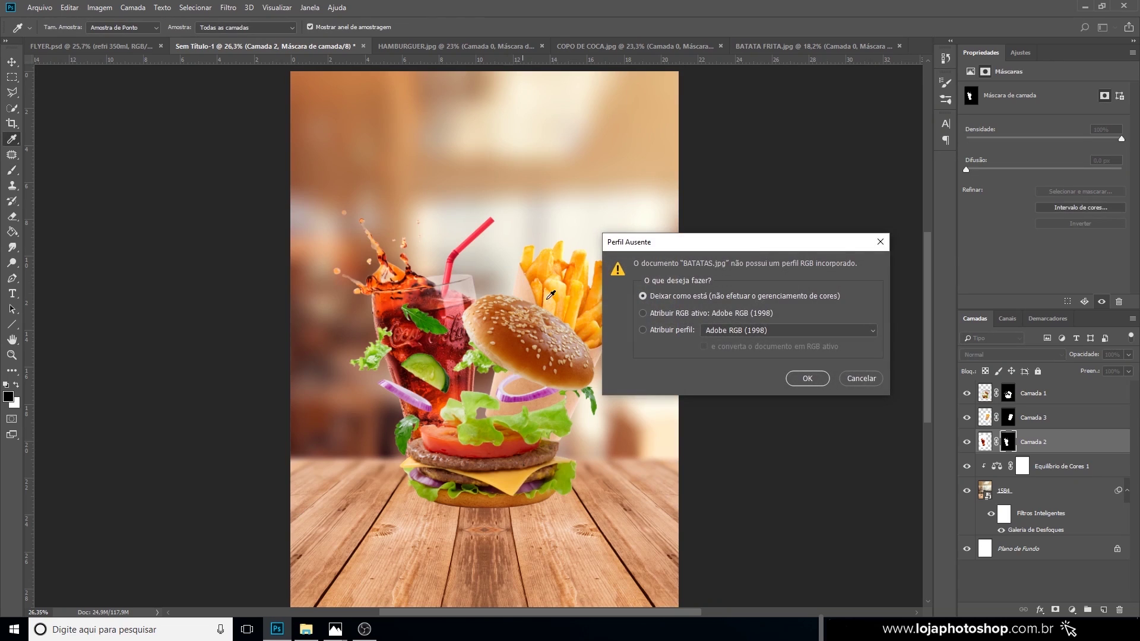
left_click(807, 378)
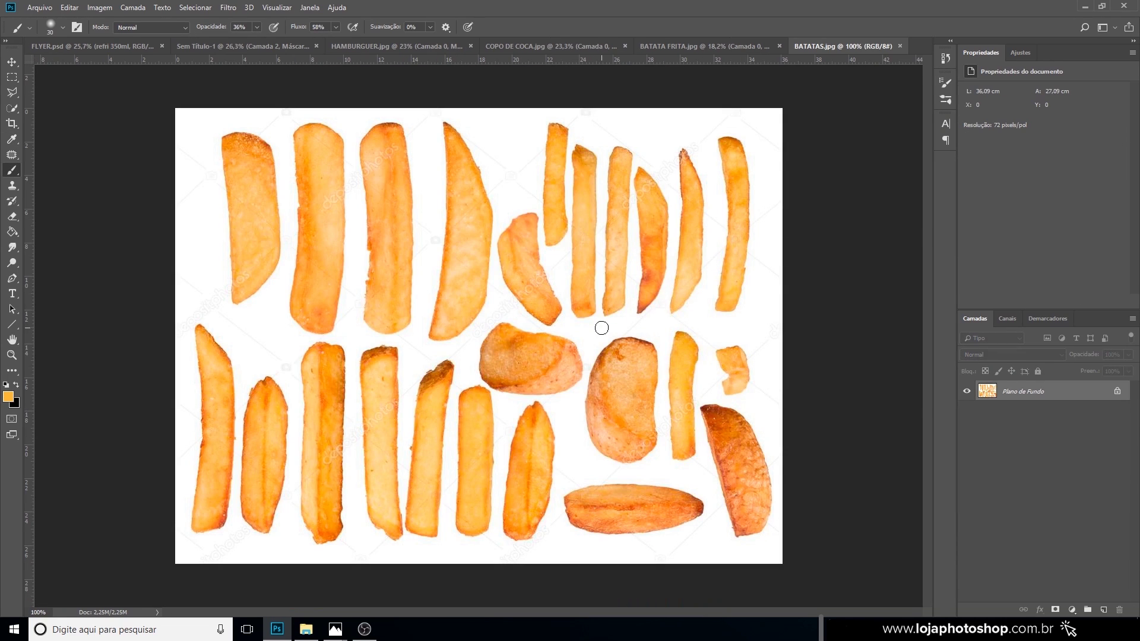
Quick-select the thin fry at the far end of the upper row in BATATAS.jpg and paste it into the flyer.
left_click(9, 110)
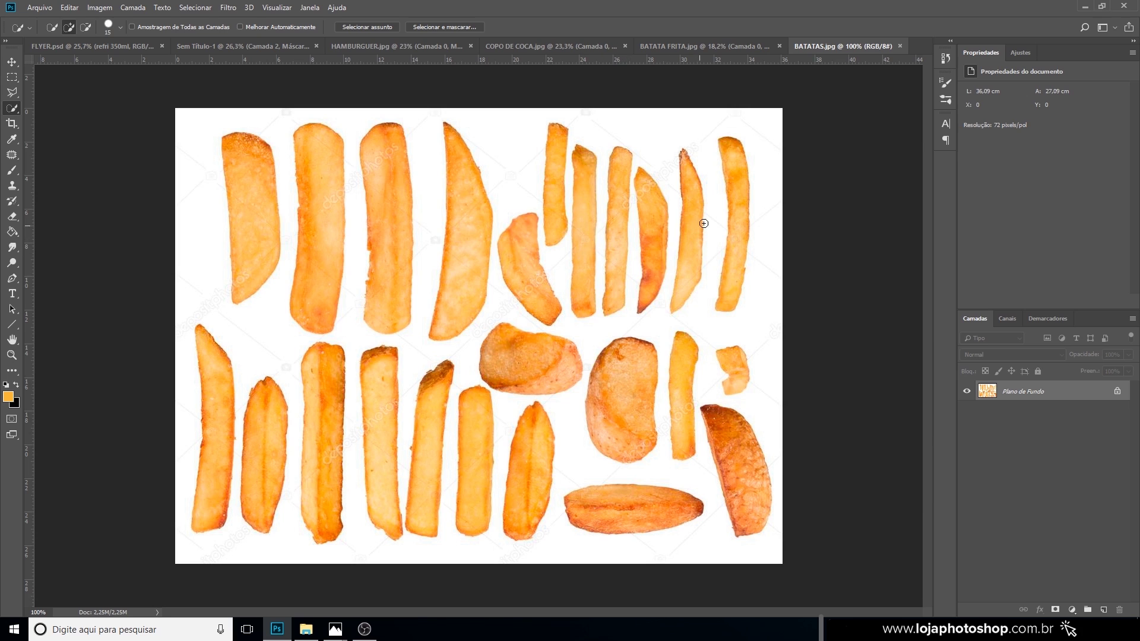
mouse_move(734, 190)
left_mouse_down()
mouse_move(735, 158)
mouse_move(742, 300)
left_mouse_up()
key("ctrl+c")
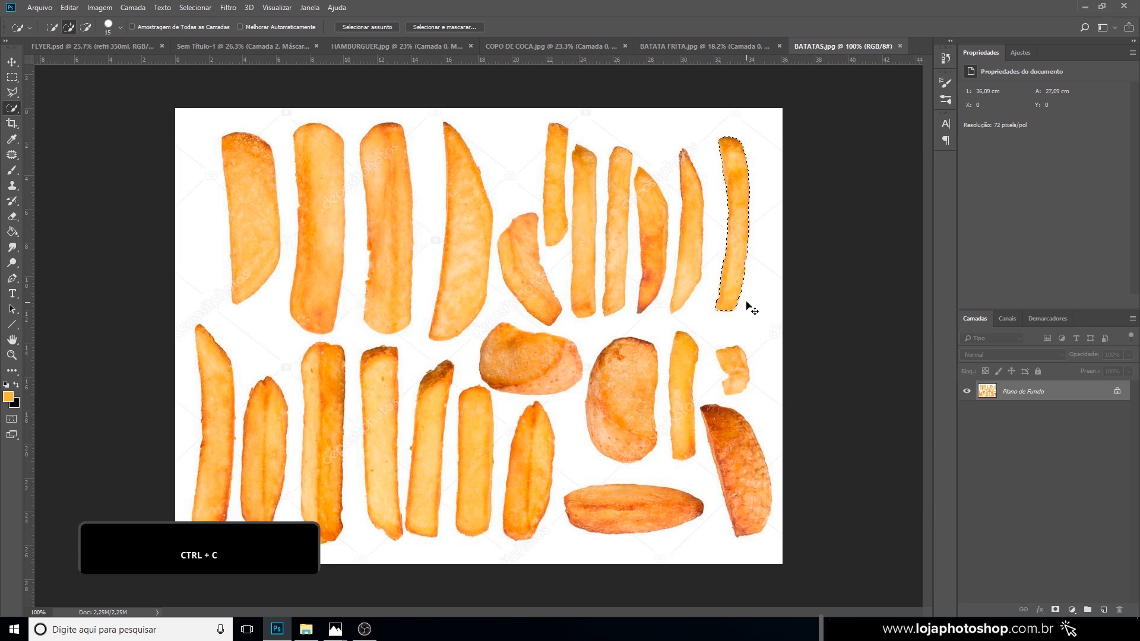
left_click(242, 46)
key("ctrl+v")
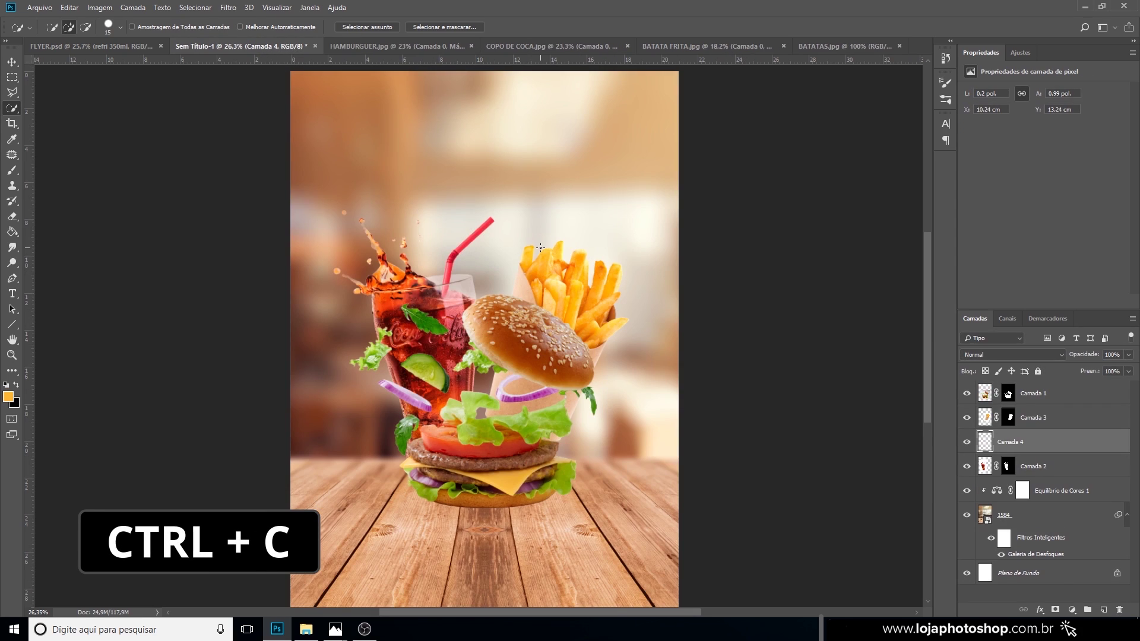
Bring the pasted fry's layer above the burger, then enlarge, tilt and position it between the bun and the fries.
left_click_drag(1028, 442, 1027, 391)
key("ctrl+t")
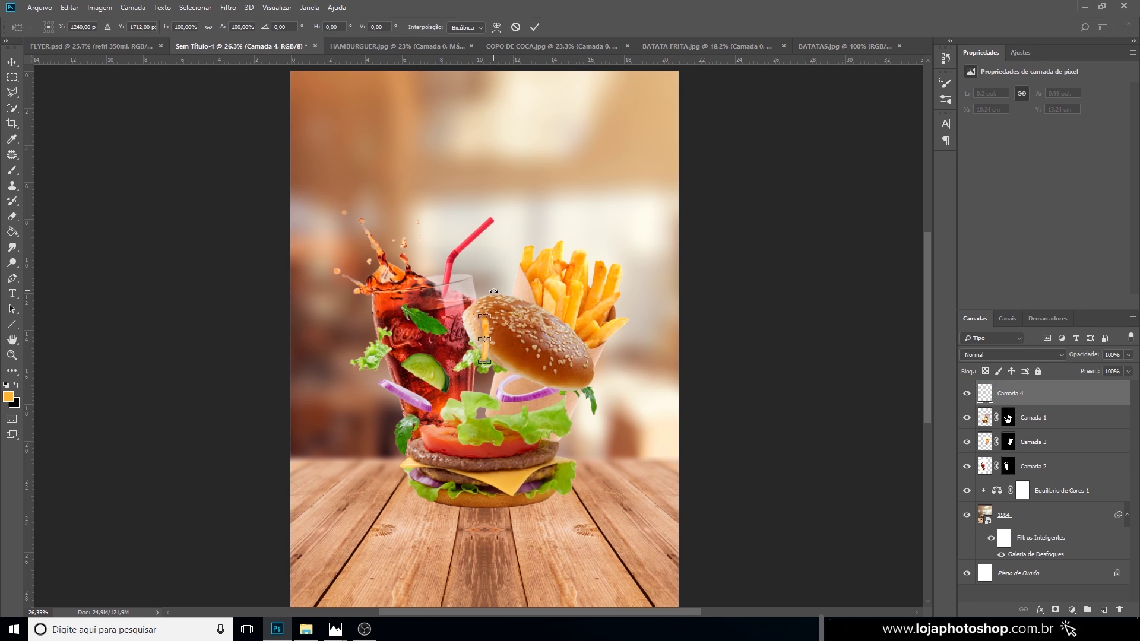
left_click_drag(490, 314, 620, 274)
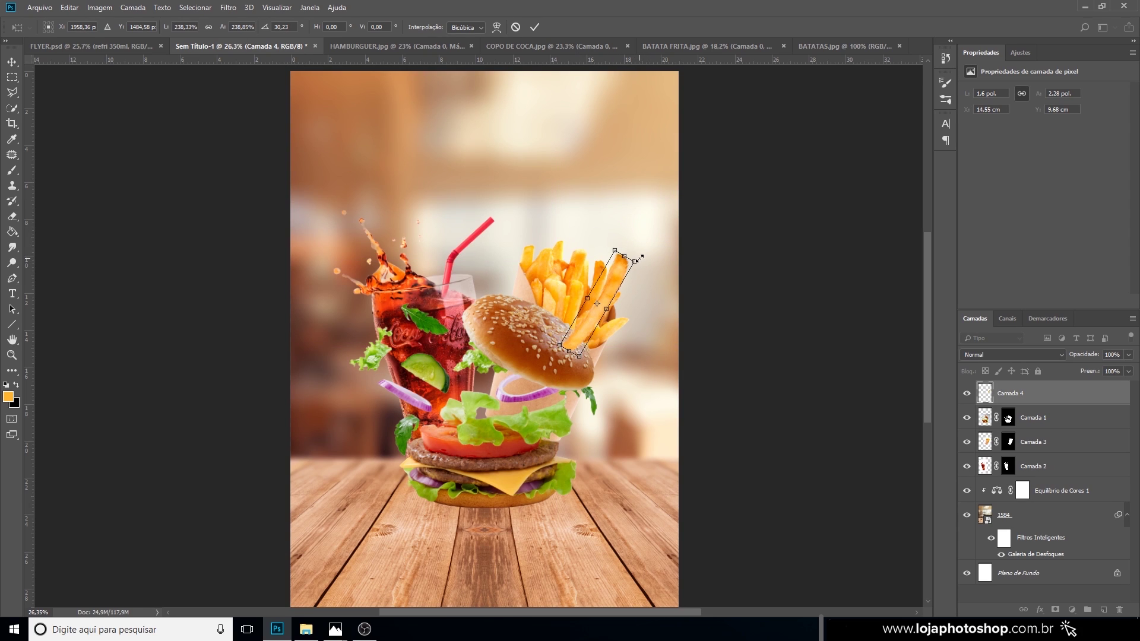
left_click_drag(645, 254, 605, 304)
key("Return")
key("w")
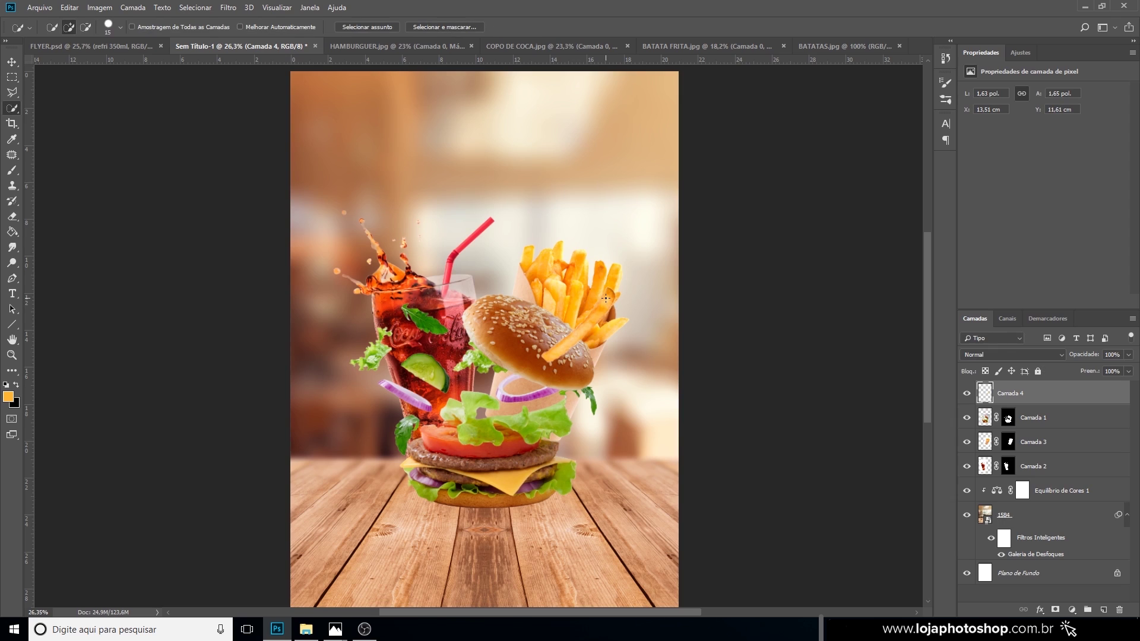
key("v")
left_click_drag(634, 315, 640, 315)
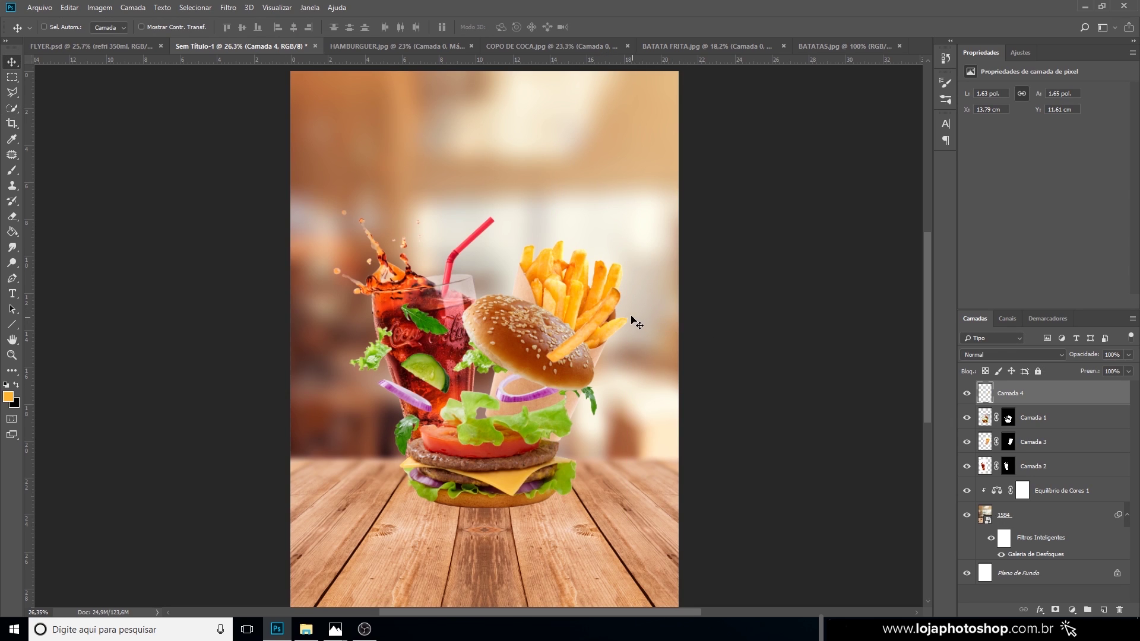
Try to copy the third upper-row fry from BATATAS.jpg into the flyer by adding it to the existing selection.
left_click(828, 47)
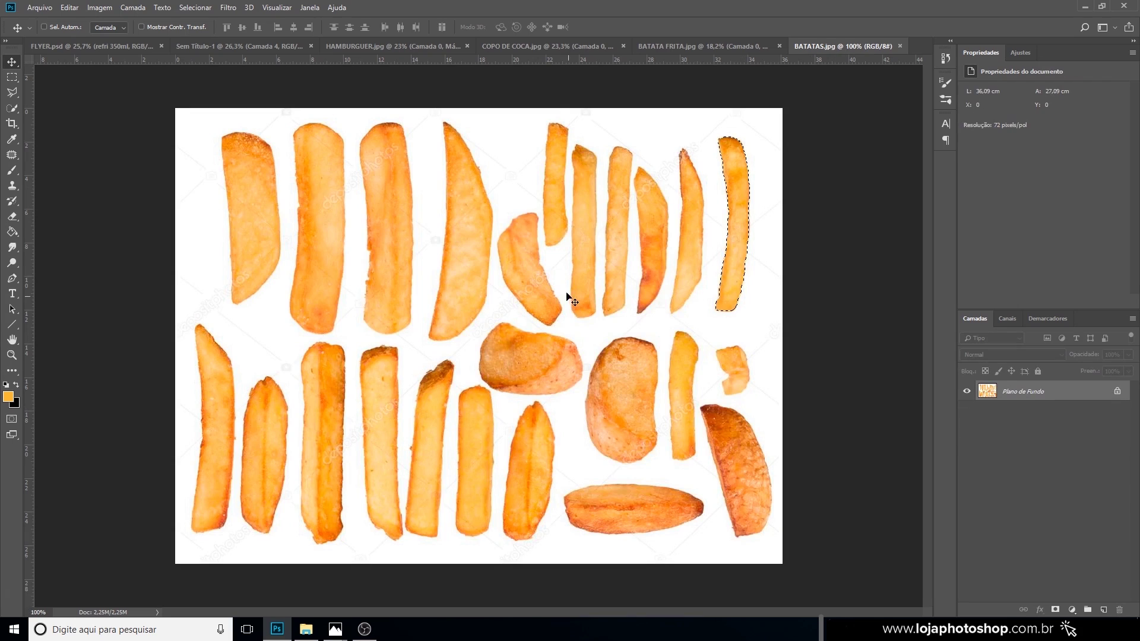
left_click(13, 108)
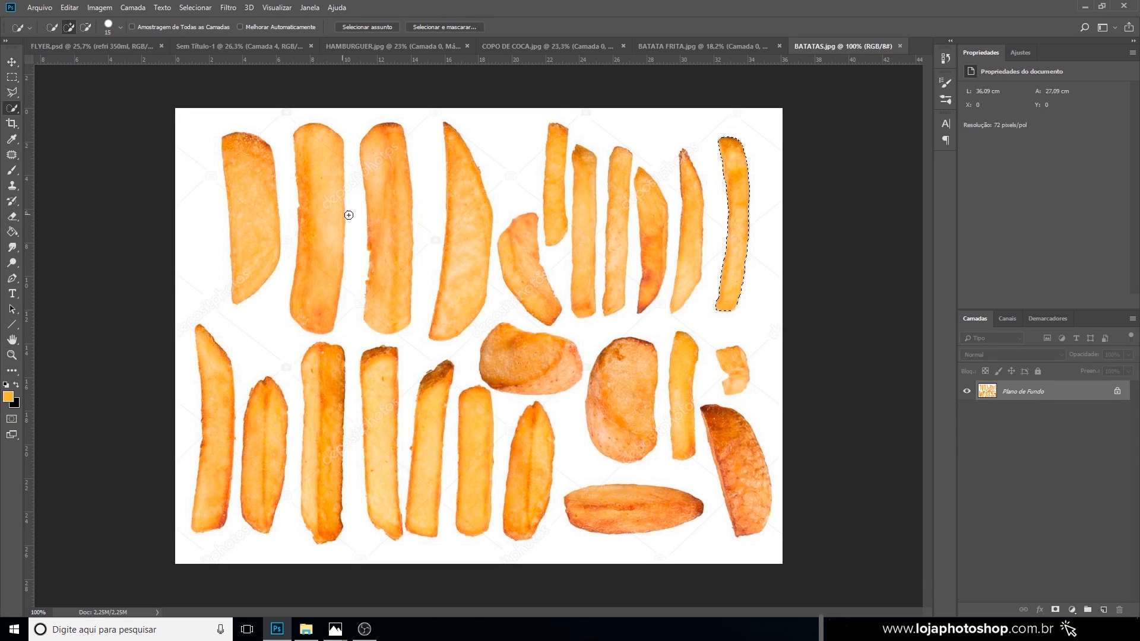
left_click(384, 209)
left_click(240, 46)
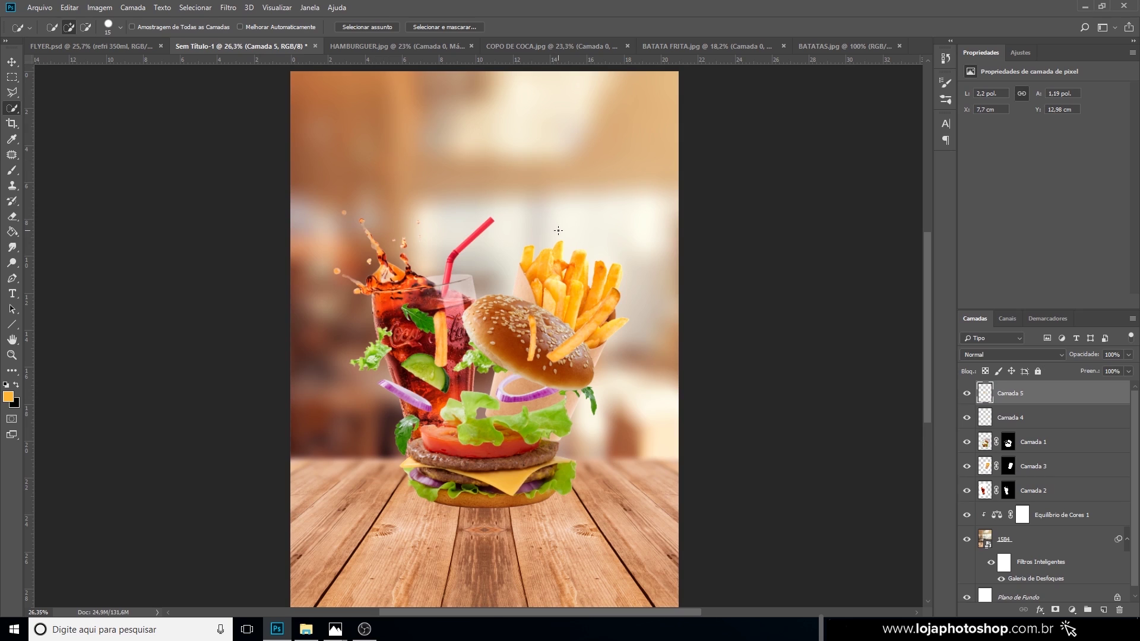
Clear the selection in BATATAS.jpg and quick-select only the third fry in the upper row.
left_click(825, 45)
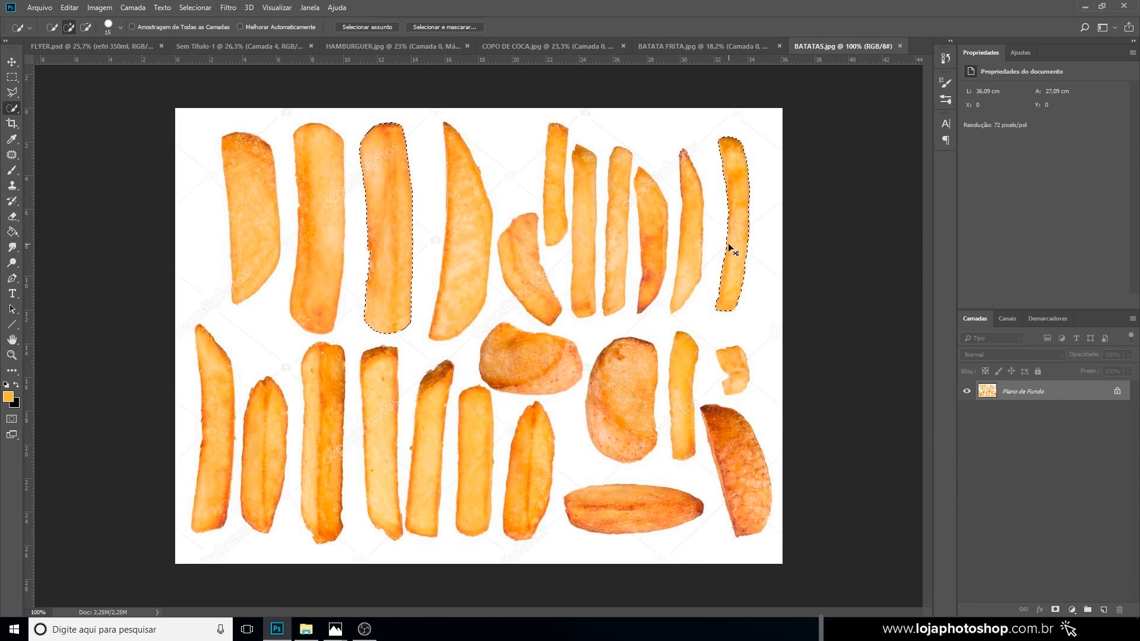
key("ctrl+d")
left_click(387, 220)
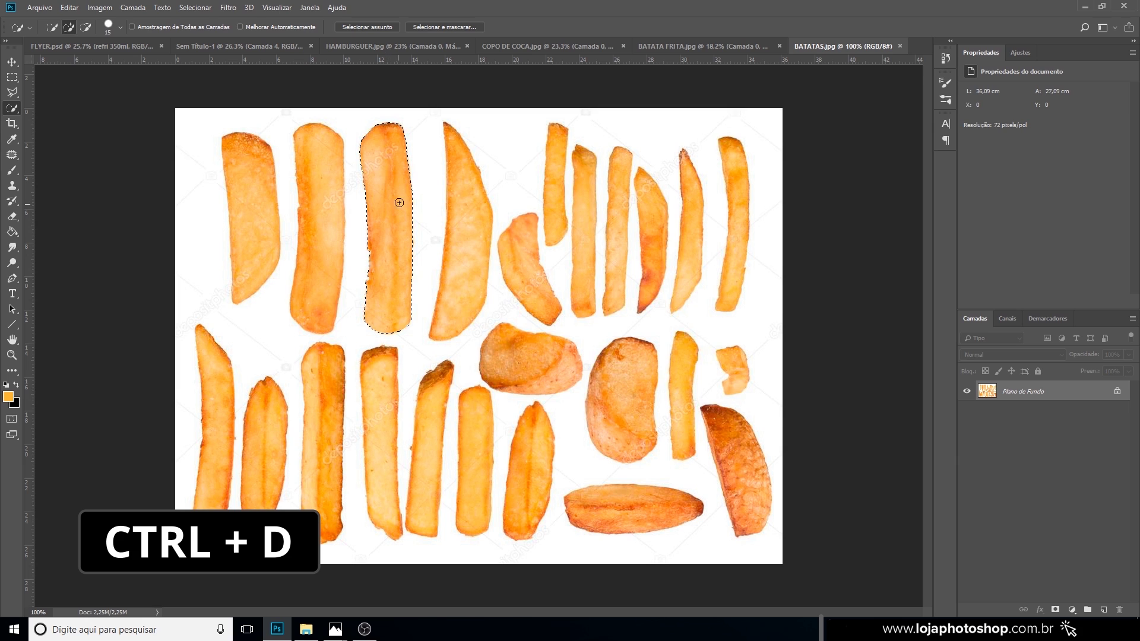
Copy the selected third upper-row fry from BATATAS.jpg and paste it into the burger flyer.
key("ctrl+c")
left_click(240, 46)
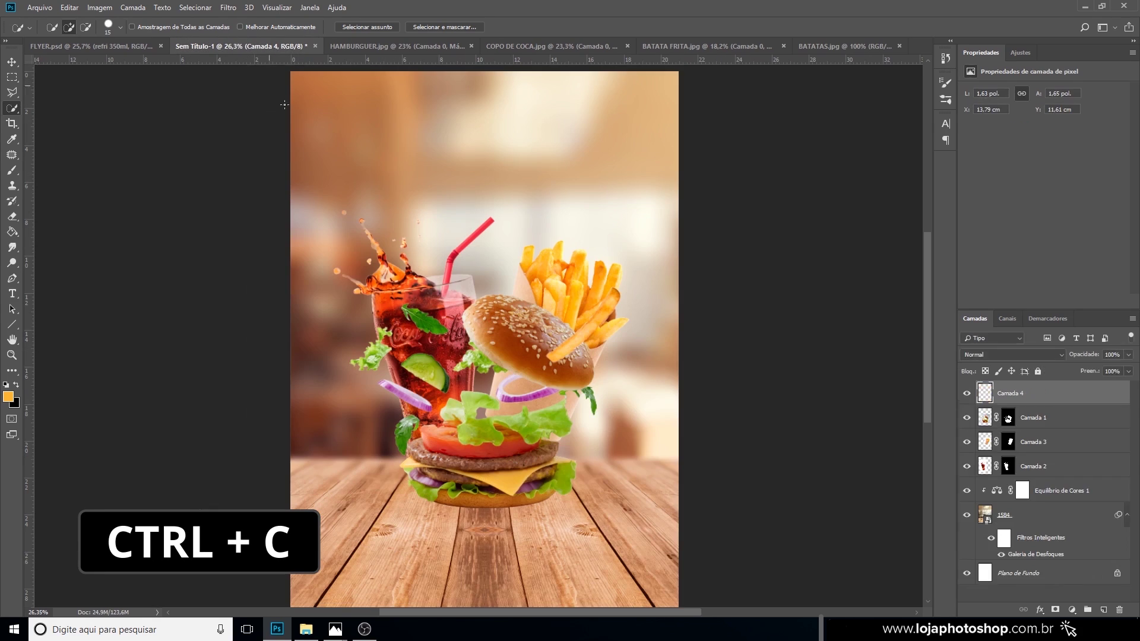
key("ctrl+v")
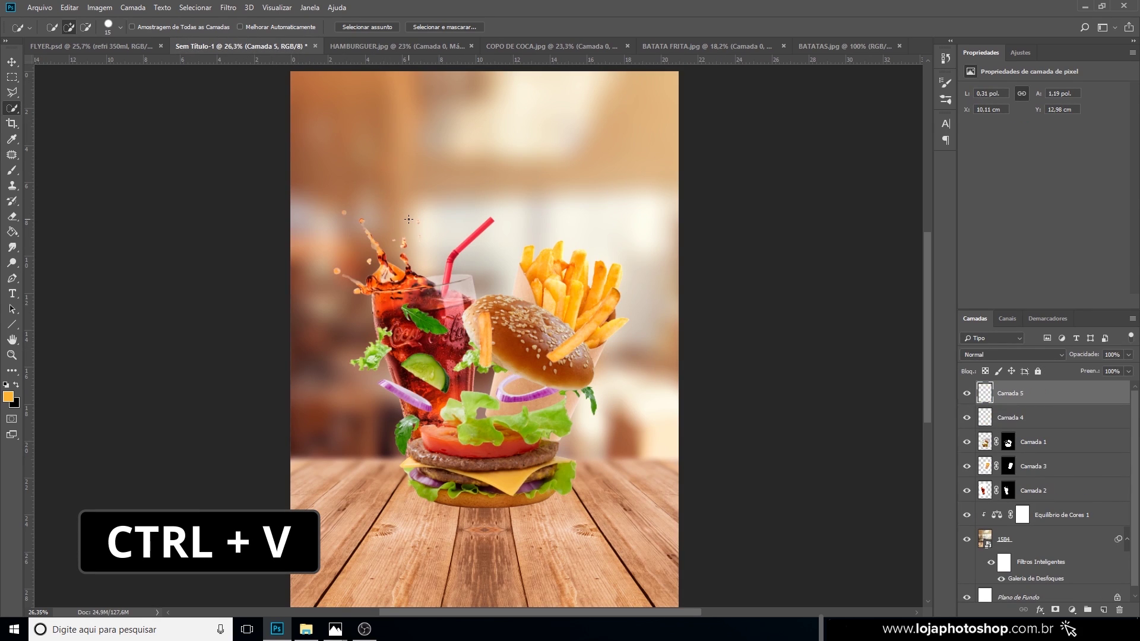
Enlarge the pasted fry, tilt it about 35° and place it above the fries box, distorted to taper toward its lower end.
key("ctrl+t")
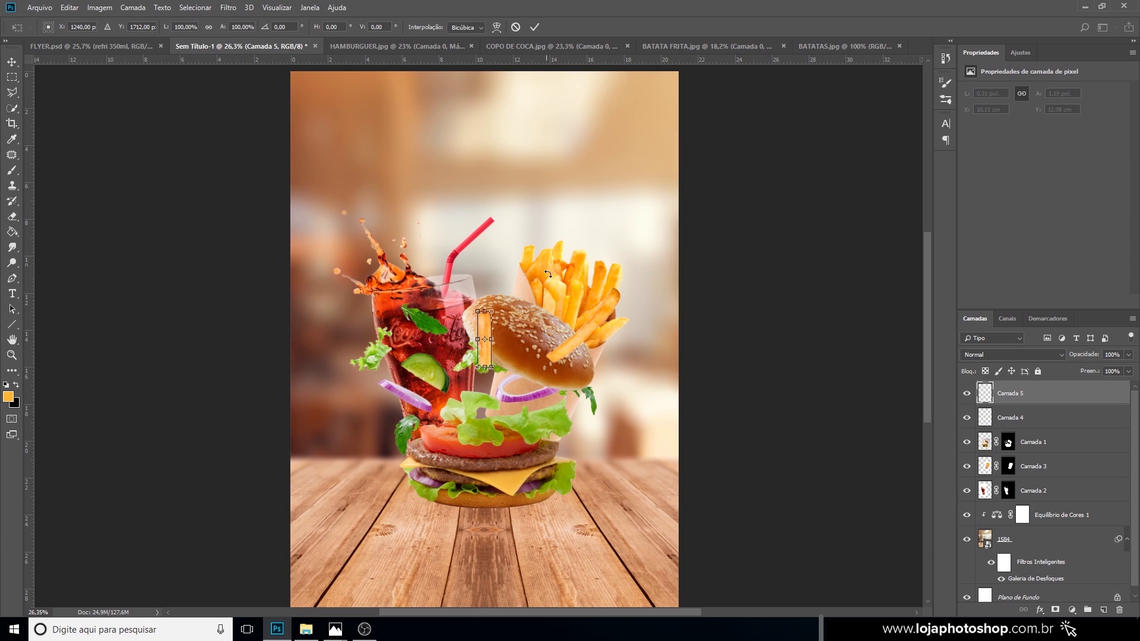
left_click_drag(495, 308, 510, 244)
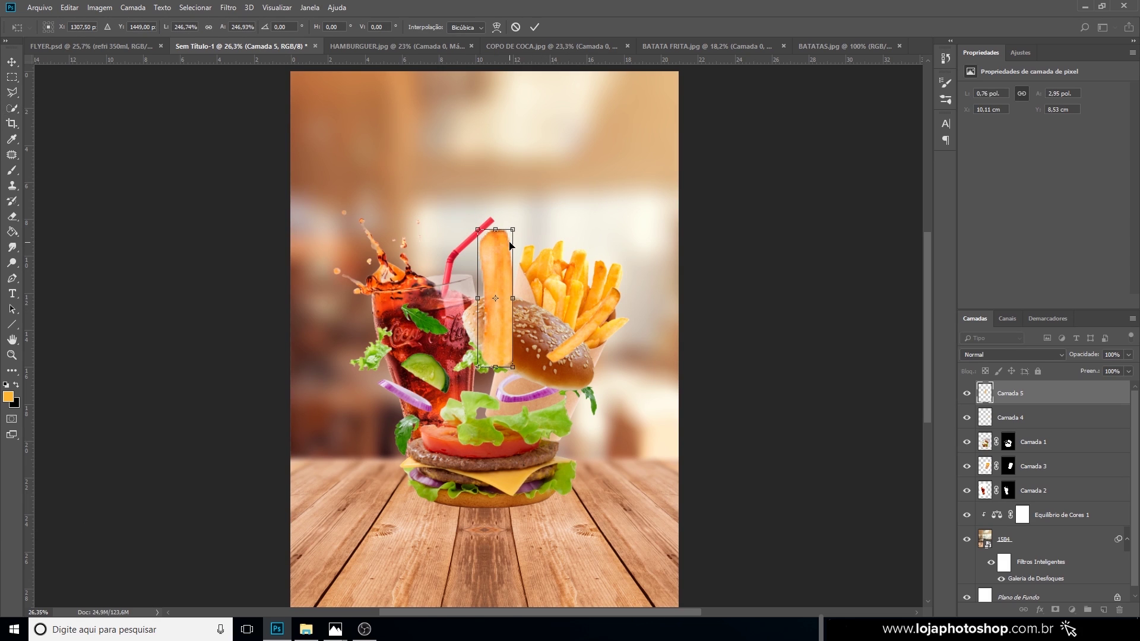
left_click_drag(527, 202, 569, 200)
left_click_drag(526, 263, 679, 126)
mouse_move(656, 134)
left_mouse_down()
mouse_move(661, 120)
mouse_move(658, 133)
left_mouse_up()
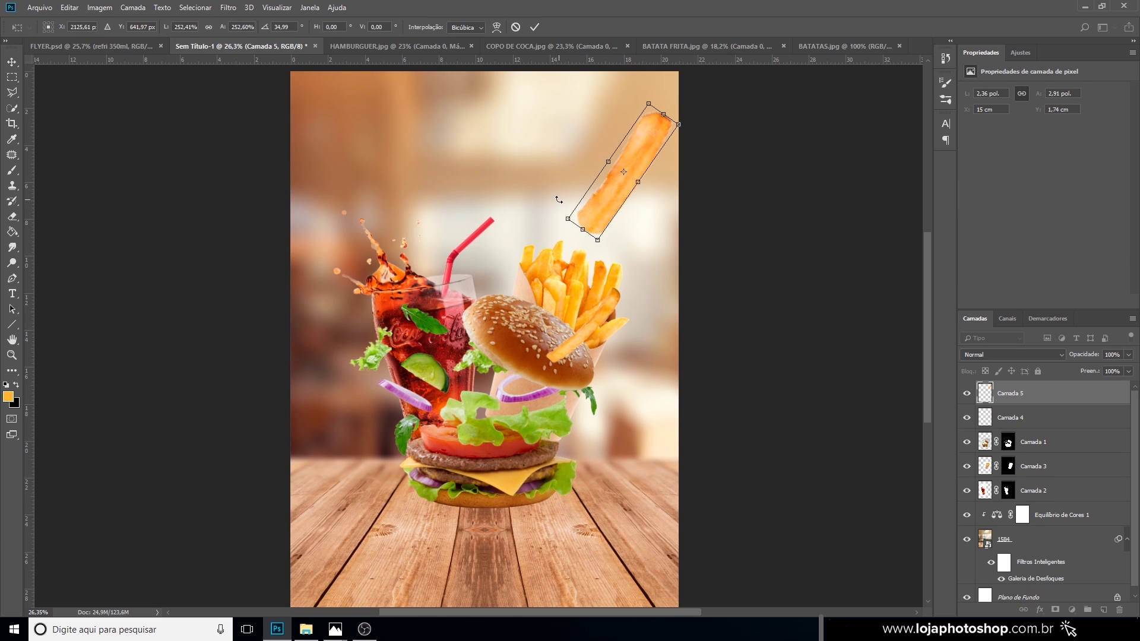
mouse_move(568, 220)
left_mouse_down()
mouse_move(593, 238)
mouse_move(581, 216)
mouse_move(588, 221)
left_mouse_up()
mouse_move(678, 125)
left_mouse_down()
mouse_move(651, 102)
mouse_move(682, 137)
left_mouse_up()
key("Return")
key("w")
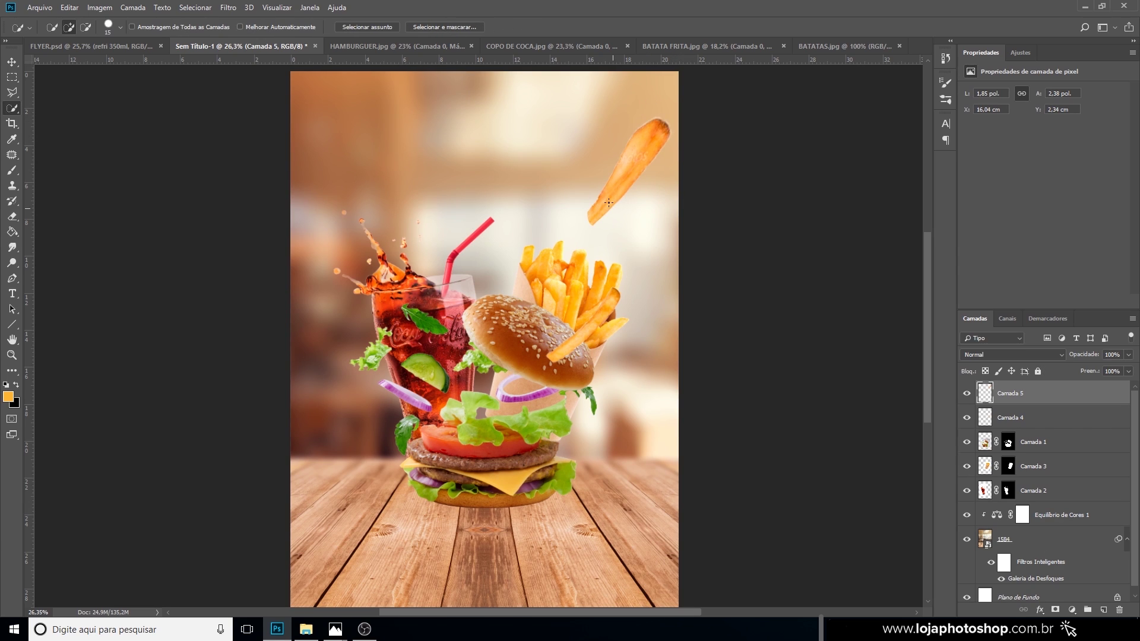
Distort the fry on Camada 4, between the bun and the fries, so it widens toward its outer end.
left_click(1030, 418)
key("ctrl+t")
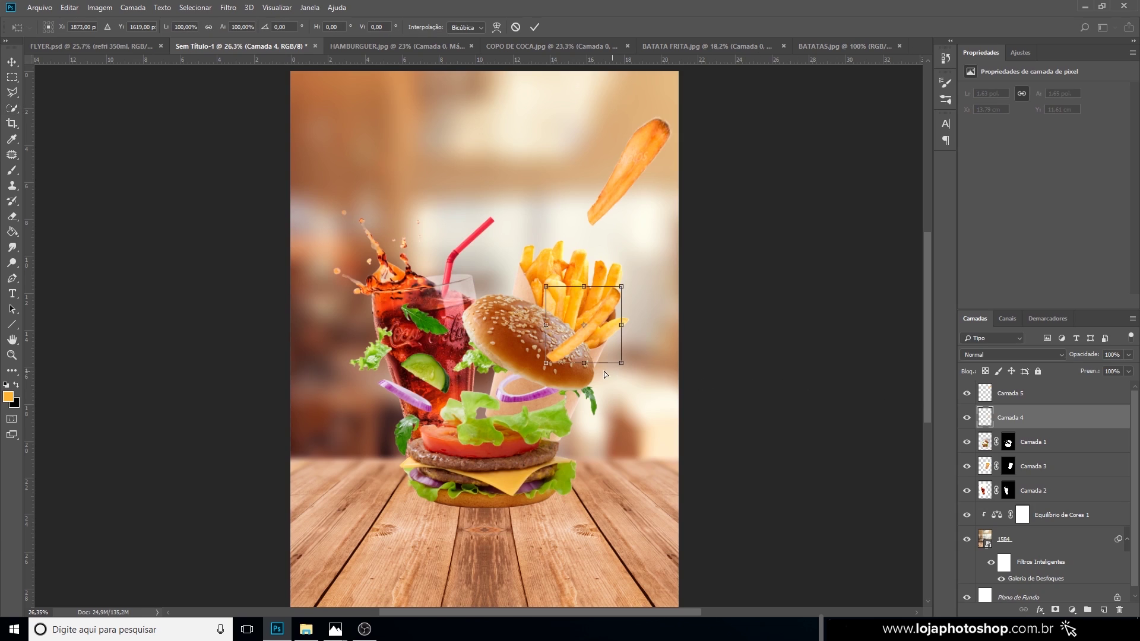
left_click_drag(546, 363, 551, 359)
left_click_drag(621, 287, 632, 292)
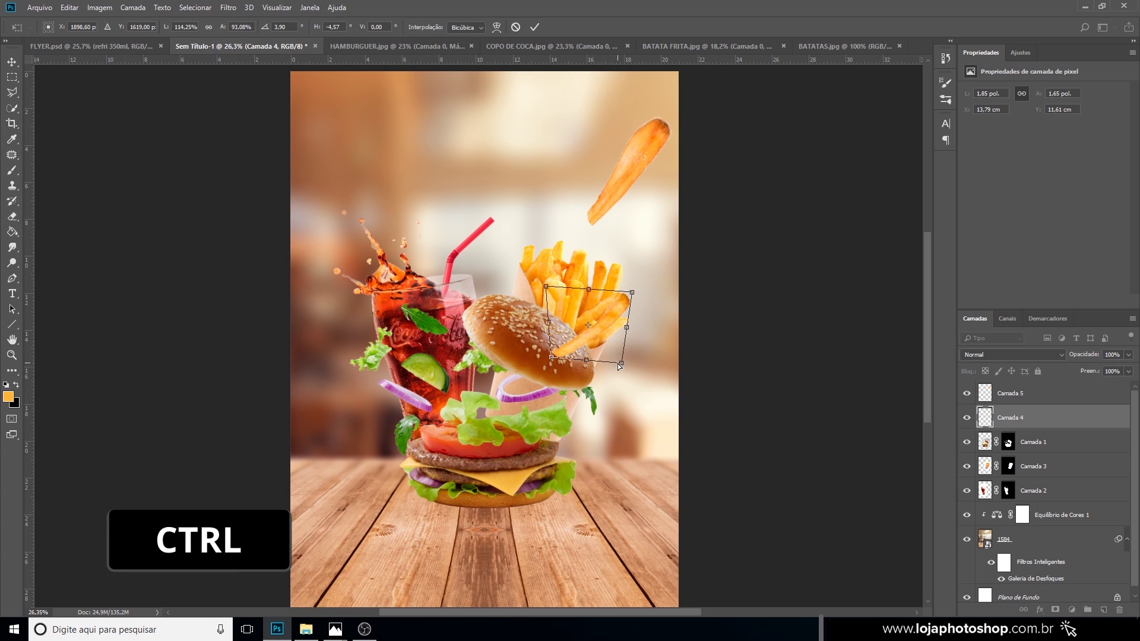
left_click_drag(621, 364, 616, 374)
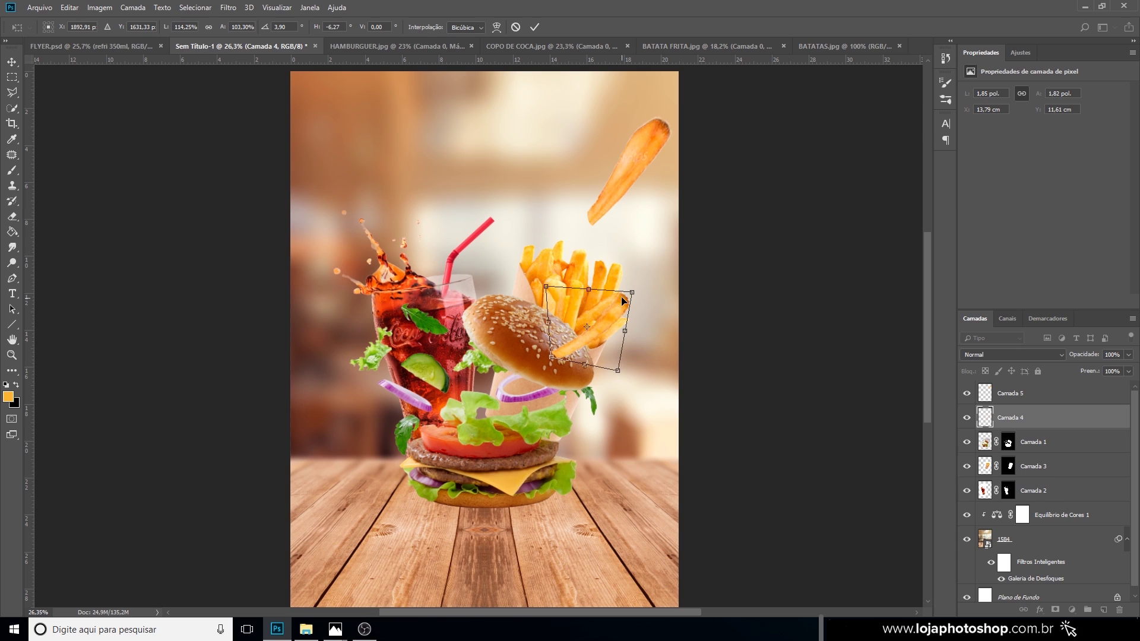
left_click_drag(546, 287, 554, 291)
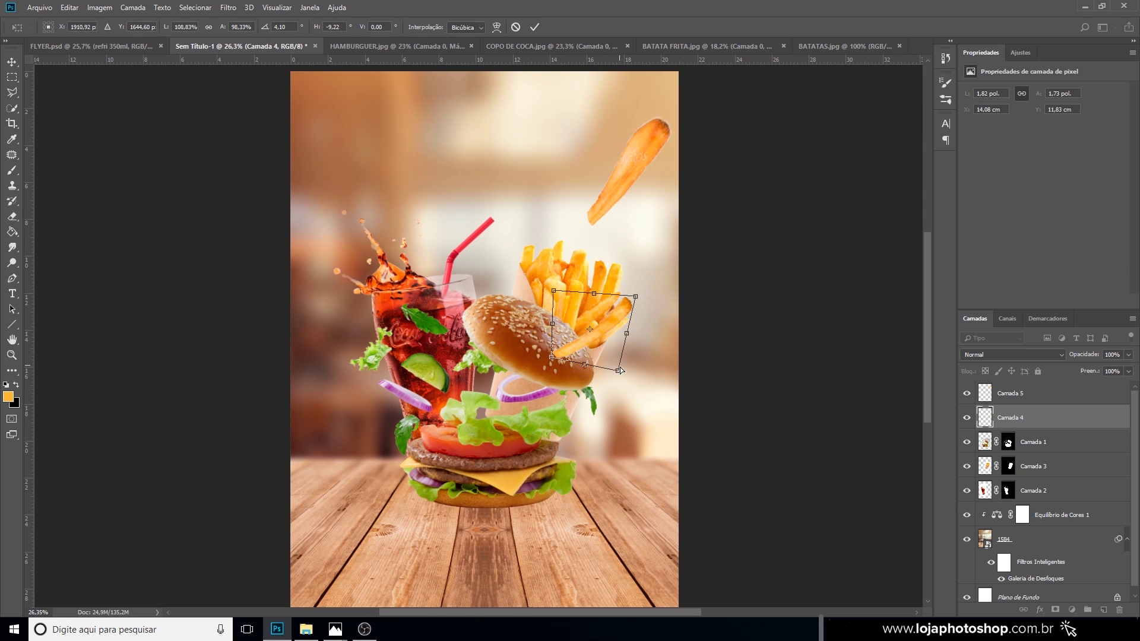
left_click_drag(617, 370, 619, 387)
key("Return")
key("w")
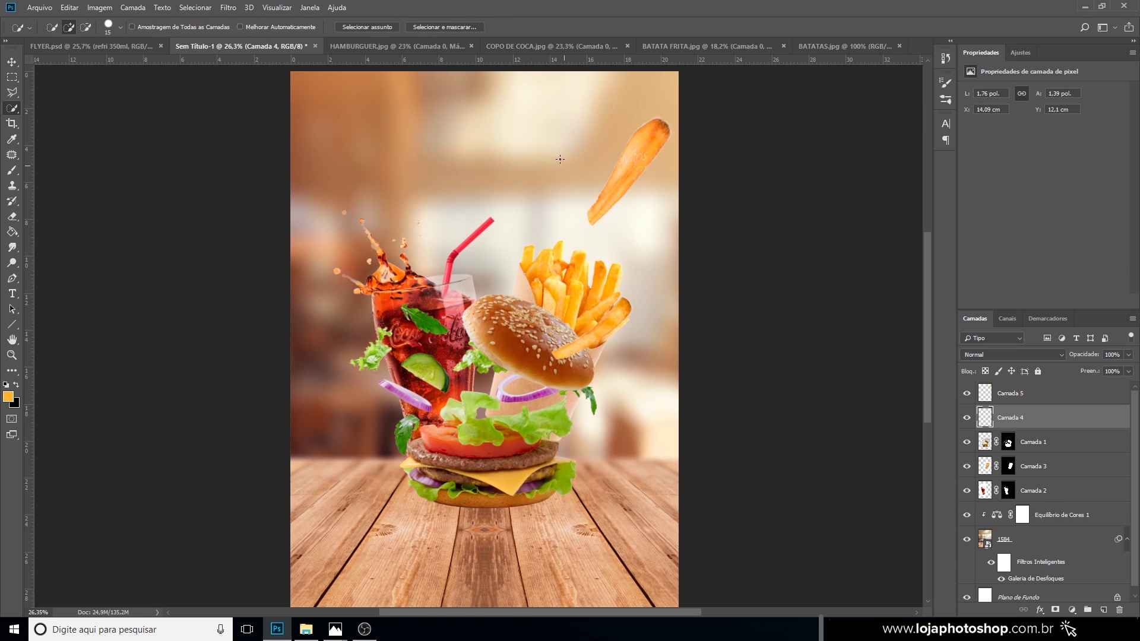
Clear the selection in BATATAS.jpg, quick-select the fourth fry in the lower row and paste it into the flyer.
left_click(839, 45)
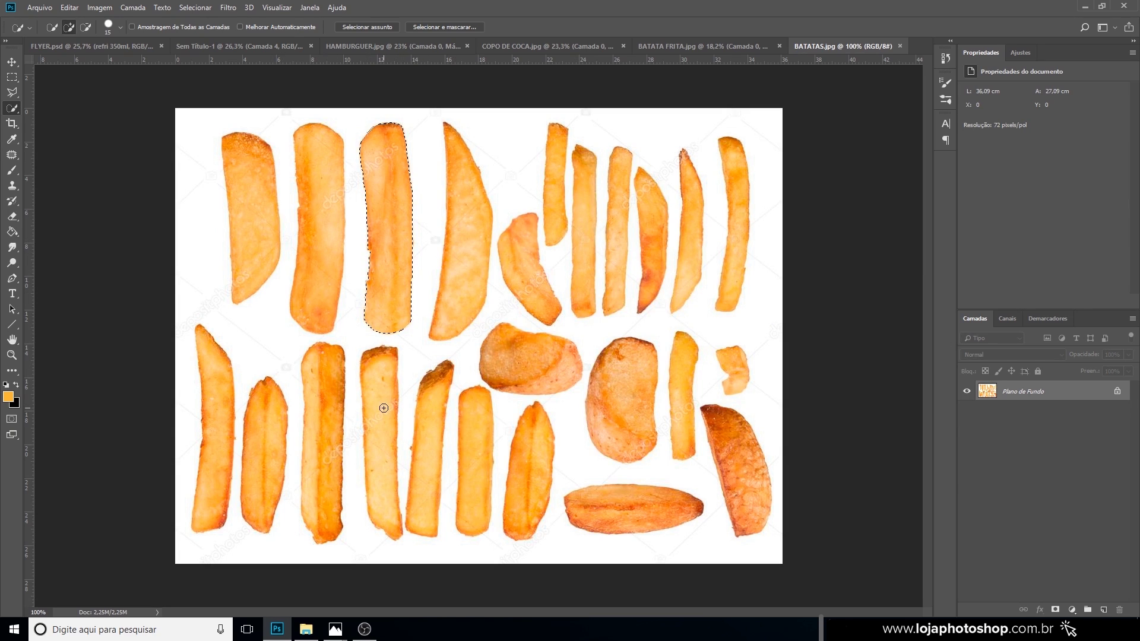
key("ctrl+d")
left_click_drag(380, 389, 382, 433)
left_click(255, 44)
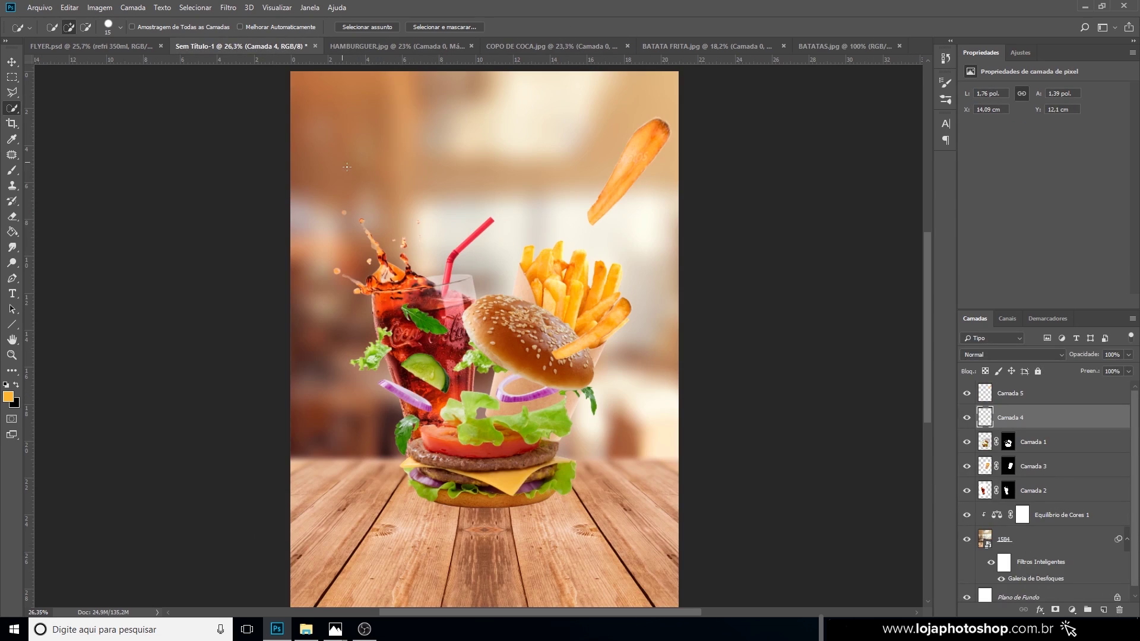
left_click_drag(355, 172, 358, 172)
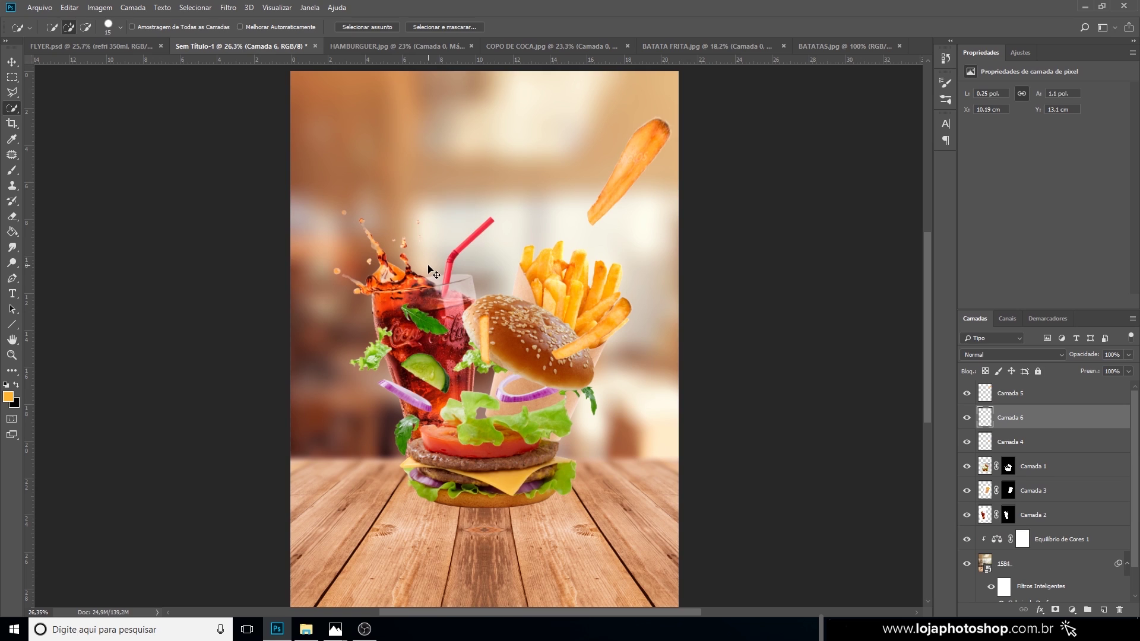
Enlarge the new fry, tilt it about -26°, taper its lower end and position it above the bun beside the straw.
key("ctrl+t")
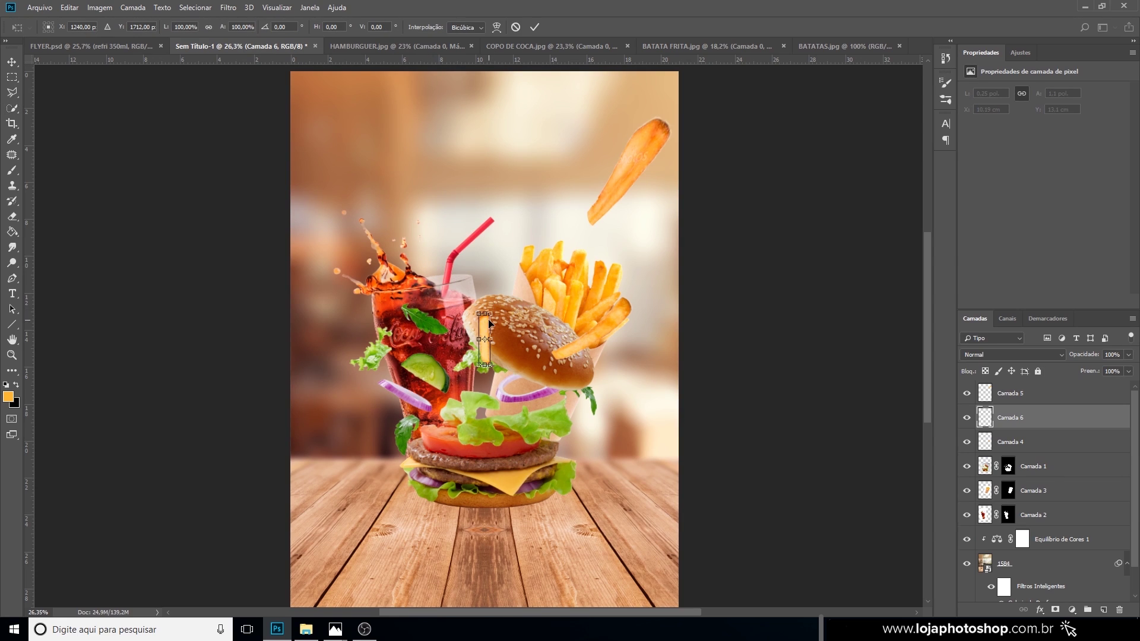
left_click_drag(487, 314, 452, 243)
key("ctrl+z")
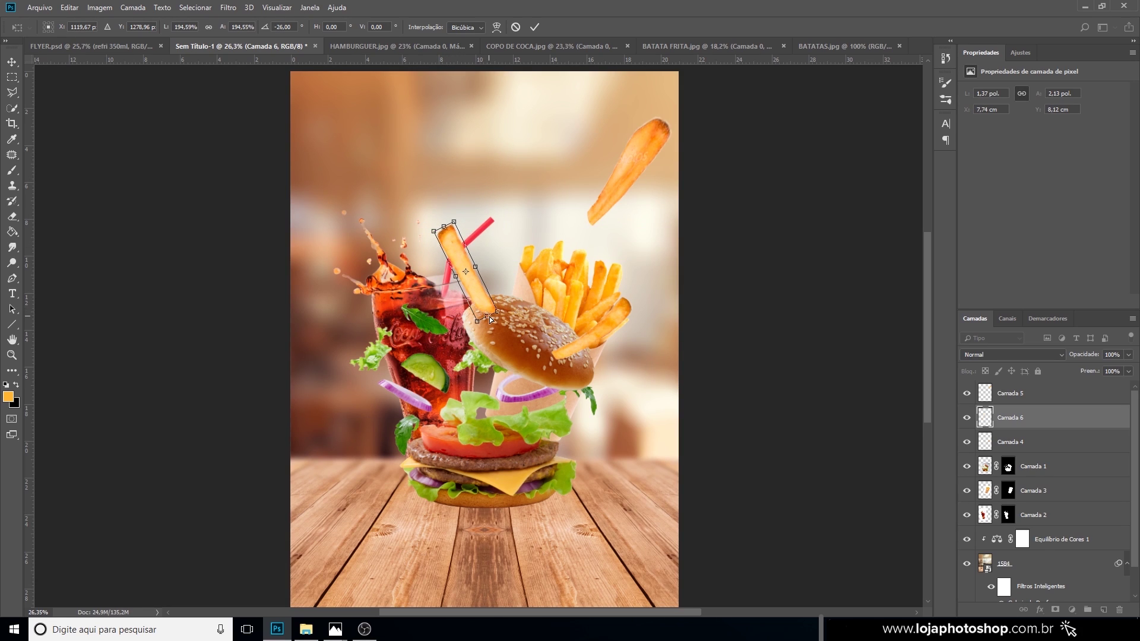
left_click_drag(500, 315, 479, 318)
mouse_move(434, 235)
left_mouse_down()
mouse_move(453, 219)
mouse_move(426, 240)
left_mouse_up()
key("Return")
key("w")
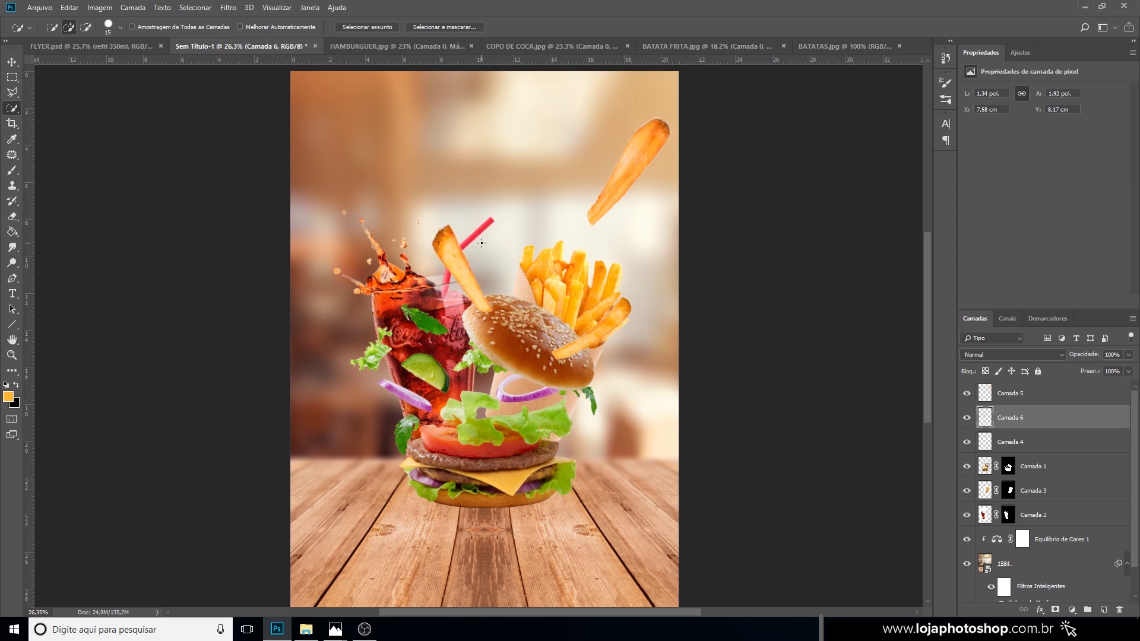
key("v")
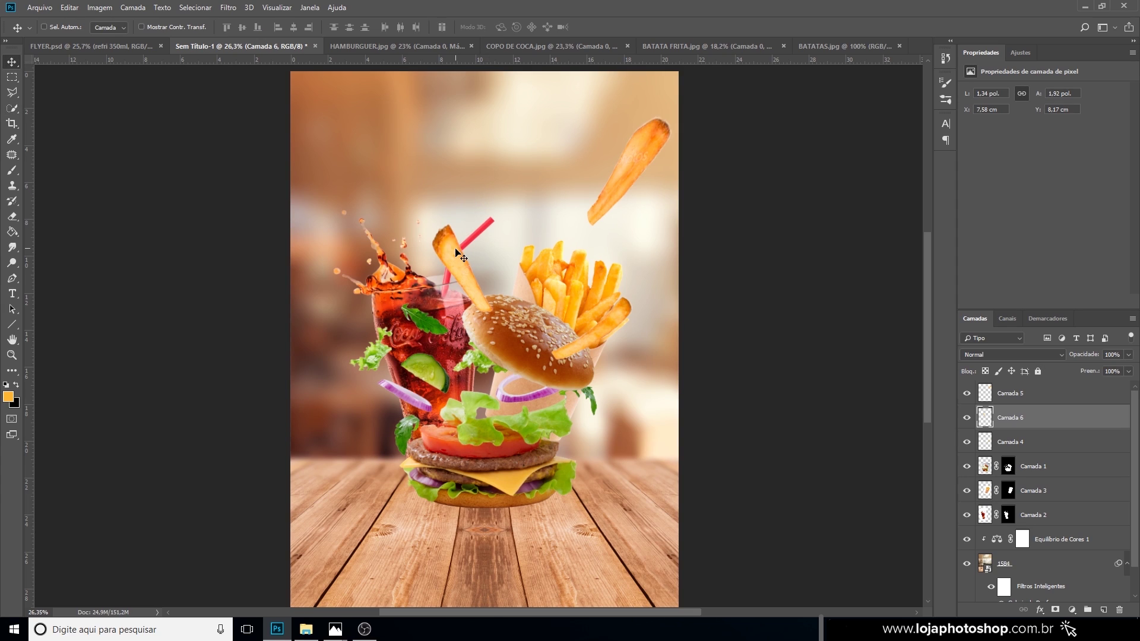
left_click_drag(456, 253, 465, 245)
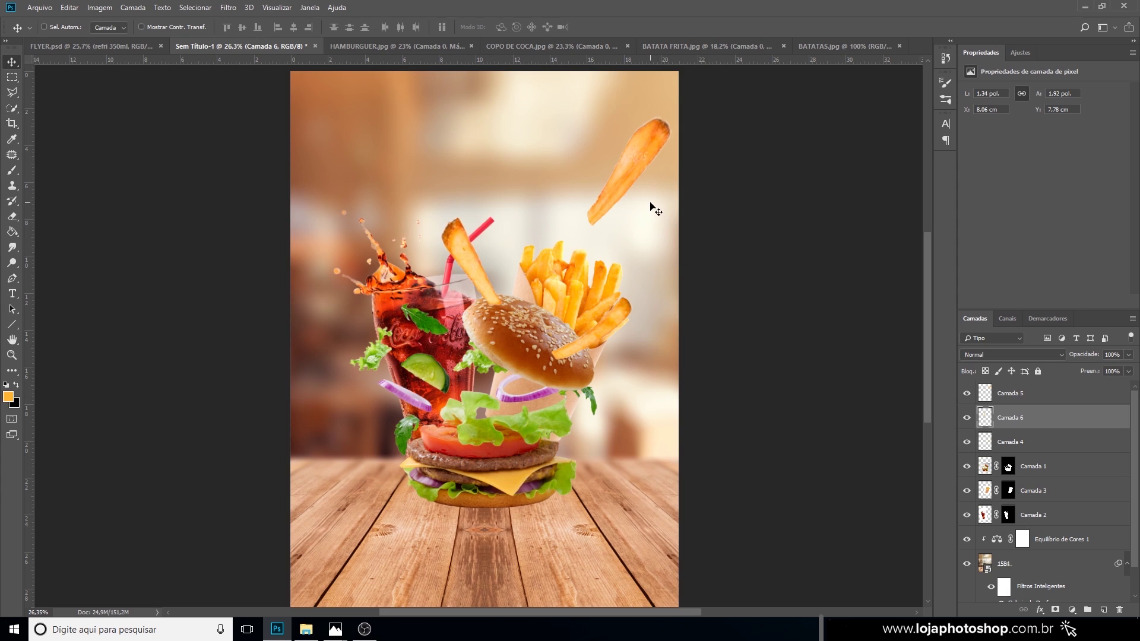
Replace the selection in BATATAS.jpg with the short pointed, reddish-tipped fry in the upper row and paste it into the flyer.
left_click(853, 43)
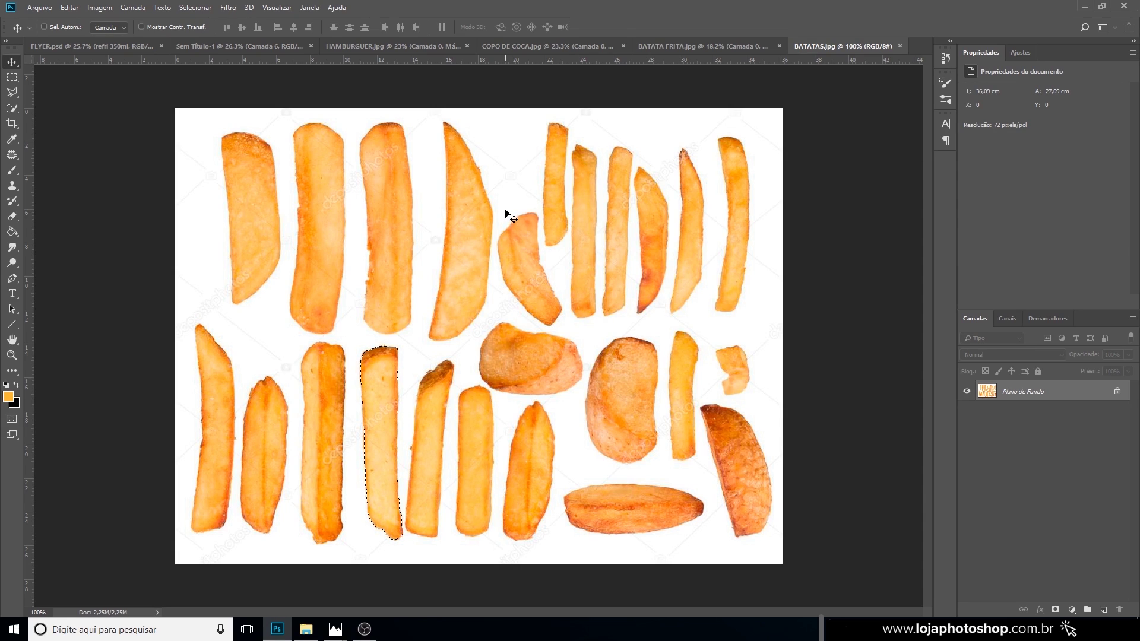
key("ctrl")
key("ctrl+d")
key("w")
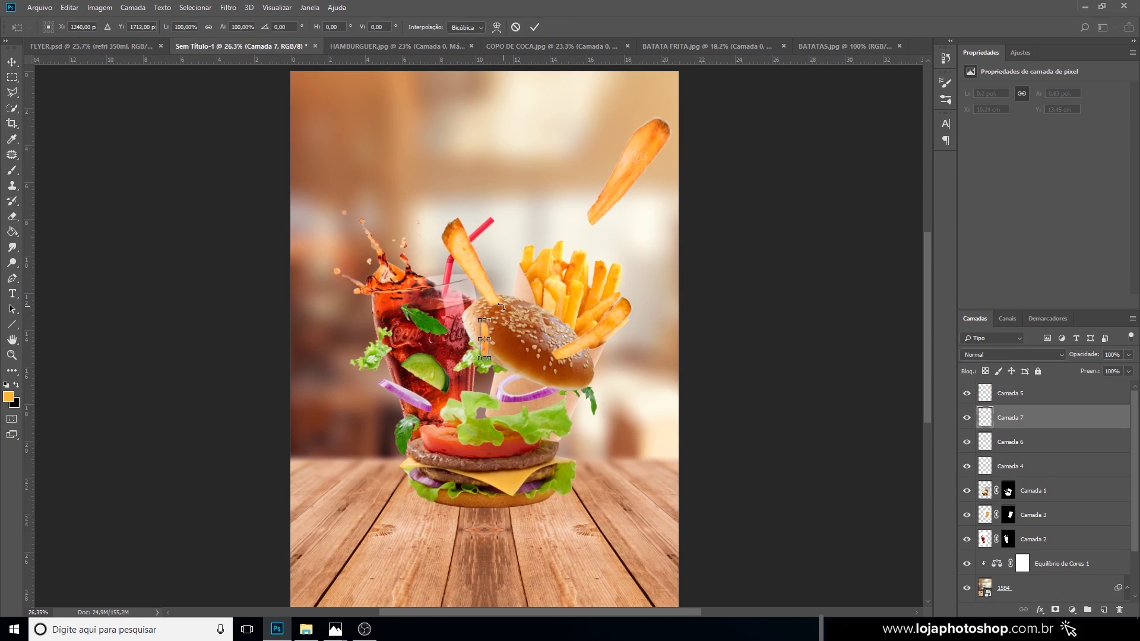
Enlarge, tilt and distort the pasted pointed fry, placing it above the cola splash near the flyer's edge.
left_click_drag(493, 297, 340, 141)
left_click_drag(376, 227, 386, 221)
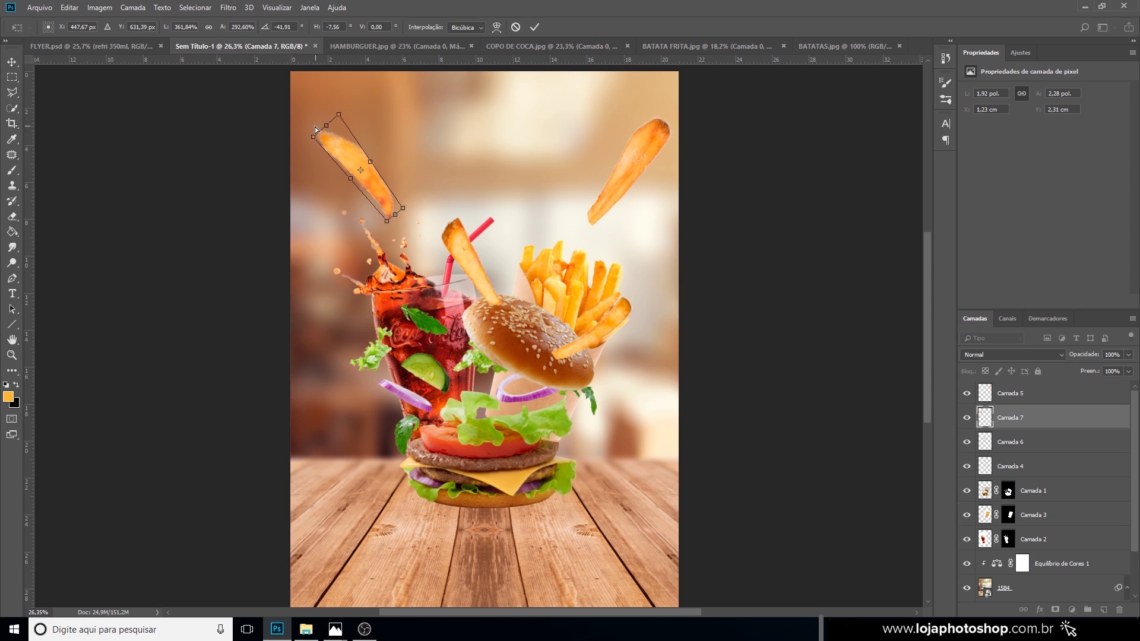
left_click_drag(311, 129, 301, 143)
key("Return")
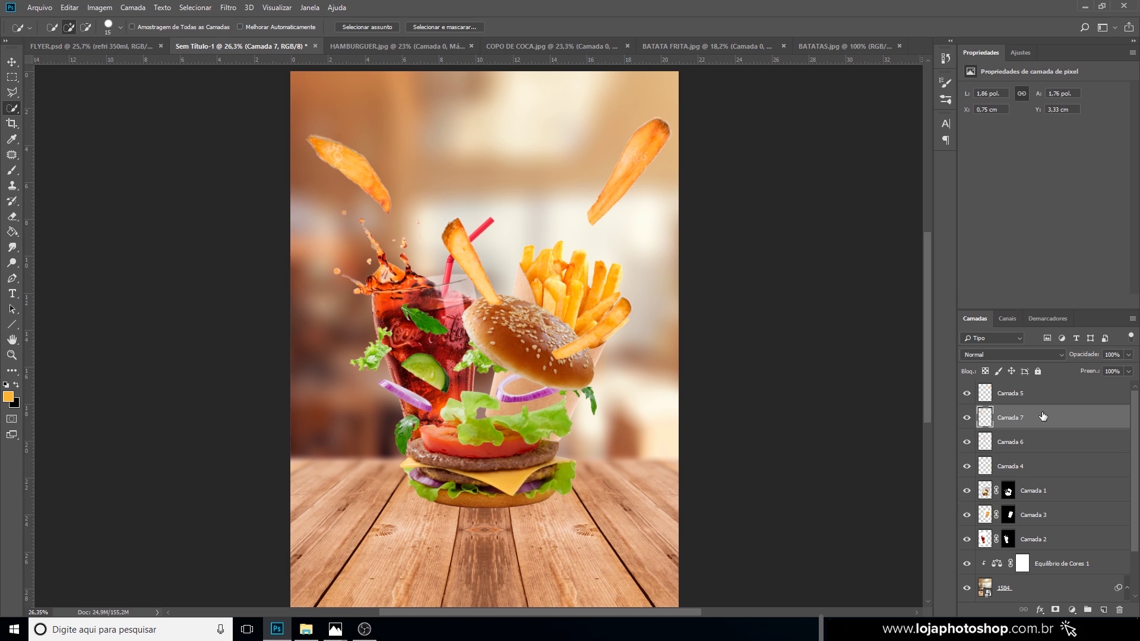
Convert the four loose fry layers, Camada 4, 6, 7 and 5, into separate smart objects.
left_click(1044, 463)
right_click(1051, 466)
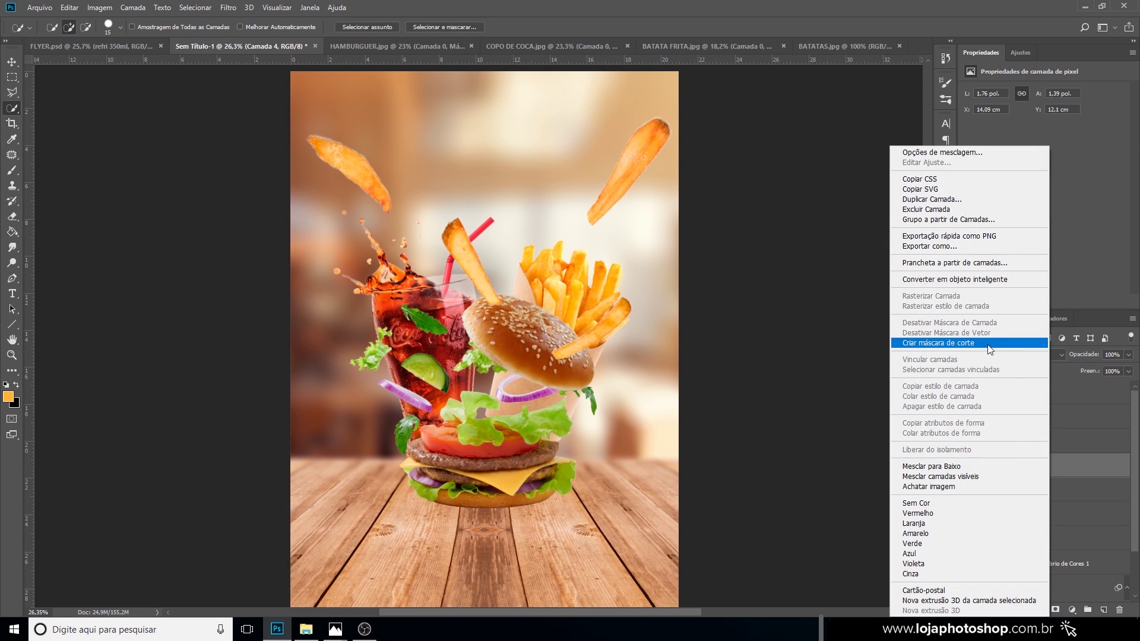
left_click(1007, 280)
right_click(1054, 447)
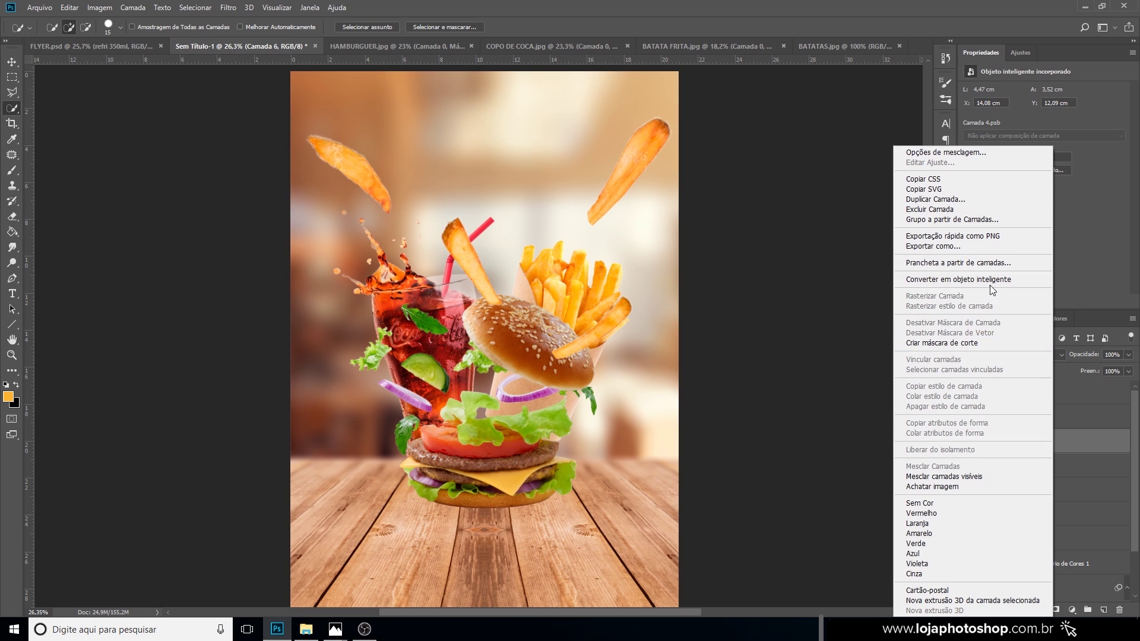
left_click(989, 285)
right_click(1049, 418)
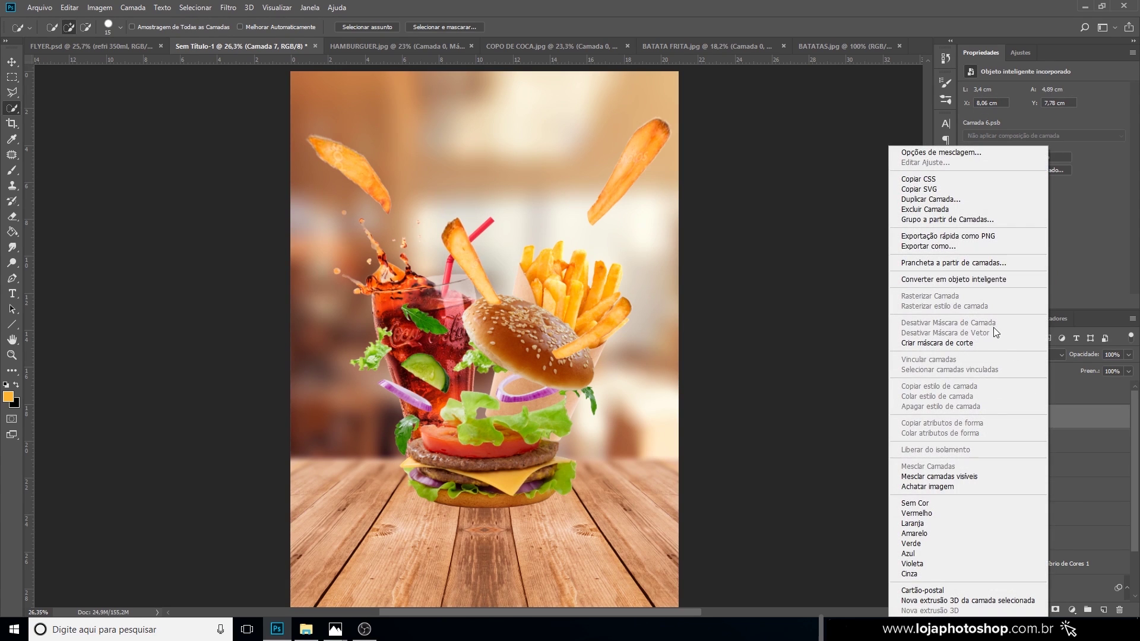
left_click(991, 279)
right_click(1055, 391)
left_click(1018, 285)
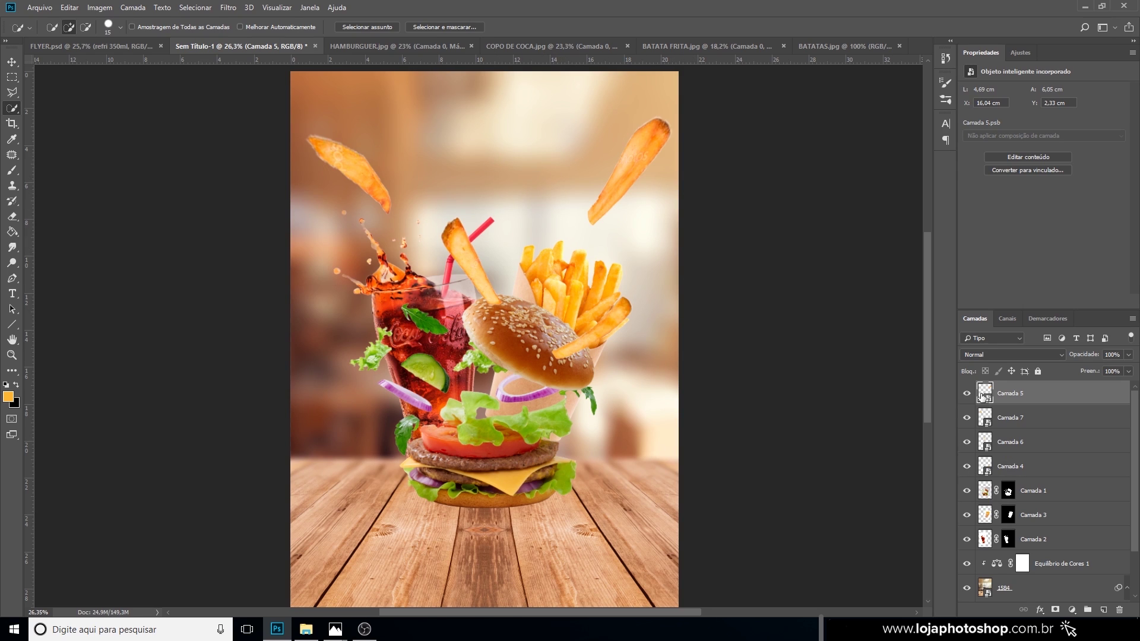
Apply Motion Blur to the fry on Camada 5, above the fries box, with angle 61° and distance 78 pixels.
left_click(228, 7)
mouse_move(305, 146)
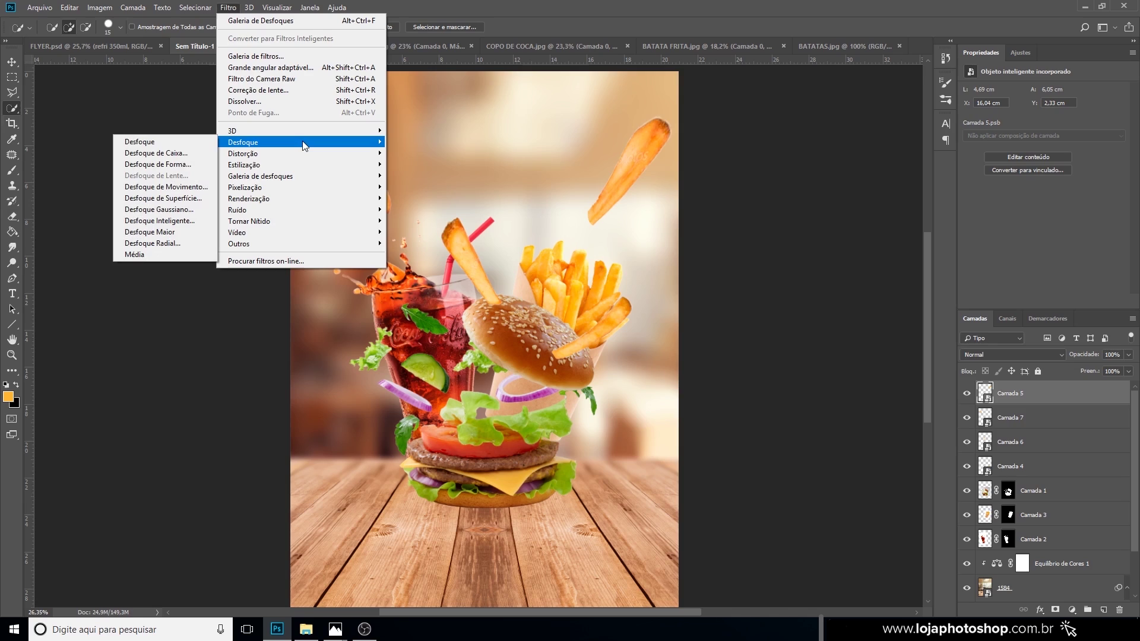
left_click(181, 188)
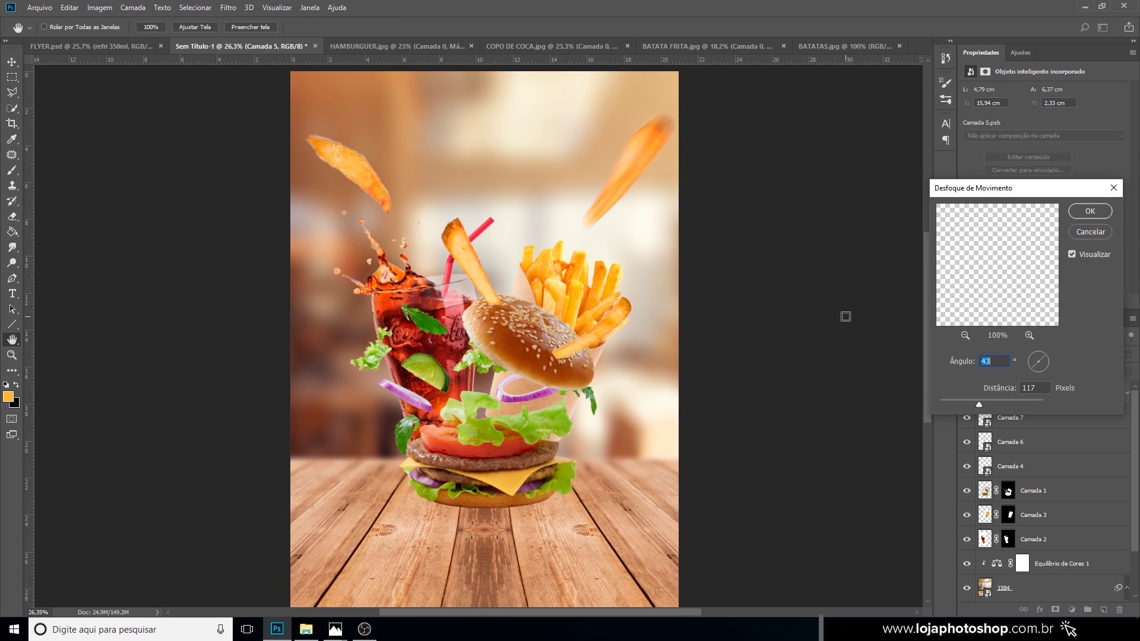
left_click(1044, 369)
left_click_drag(1039, 373, 1031, 369)
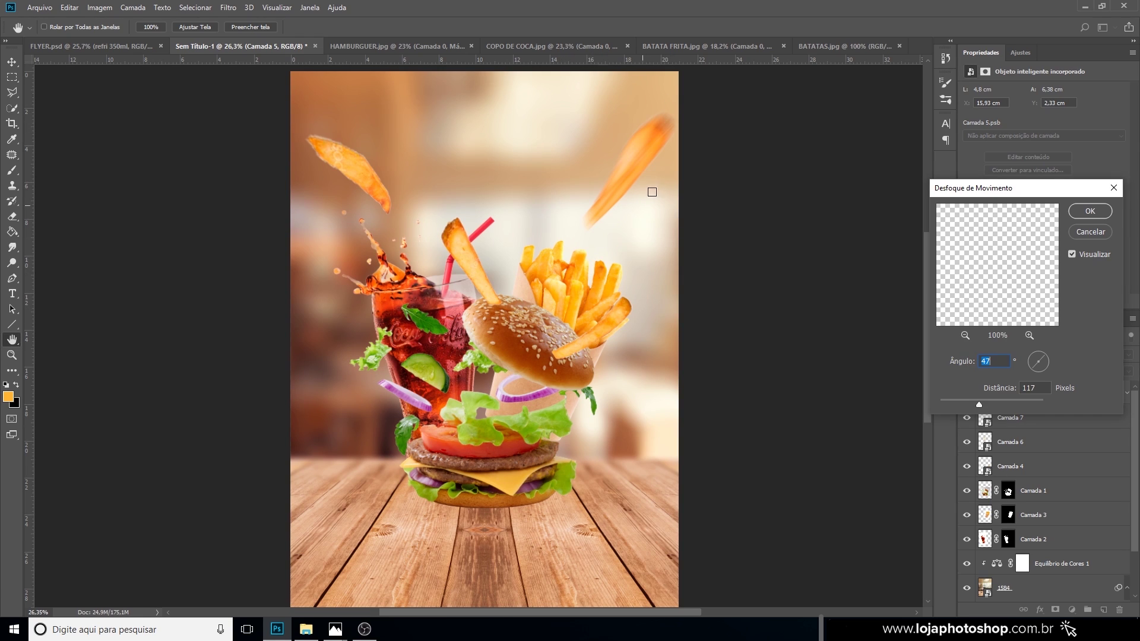
left_click(1034, 367)
left_click_drag(1034, 367, 1035, 368)
mouse_move(1001, 401)
left_mouse_down()
mouse_move(1017, 401)
mouse_move(972, 401)
left_mouse_up()
left_click(1090, 211)
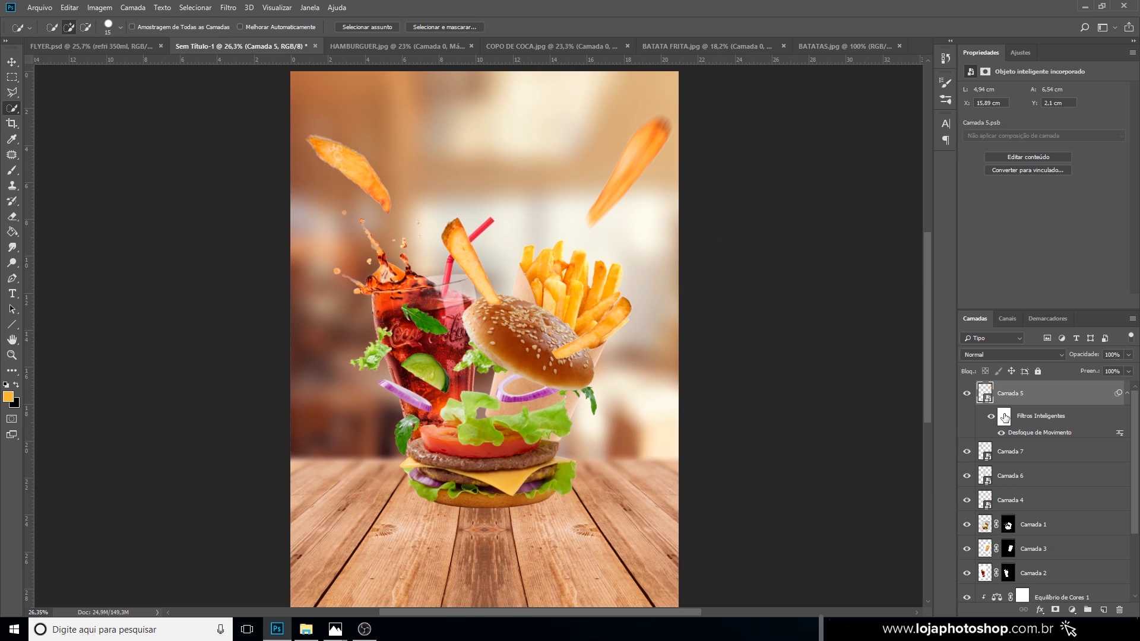
Apply Motion Blur to the fry on Camada 7, above the cola splash, with angle -45° and distance 138 pixels.
left_click(1048, 452)
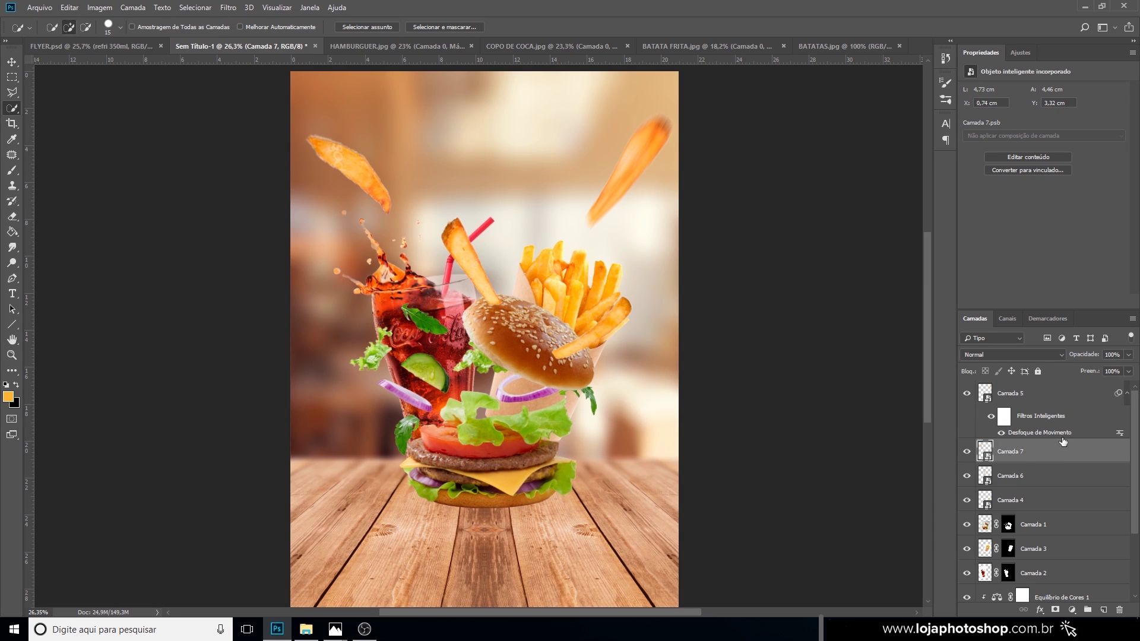
left_click(228, 7)
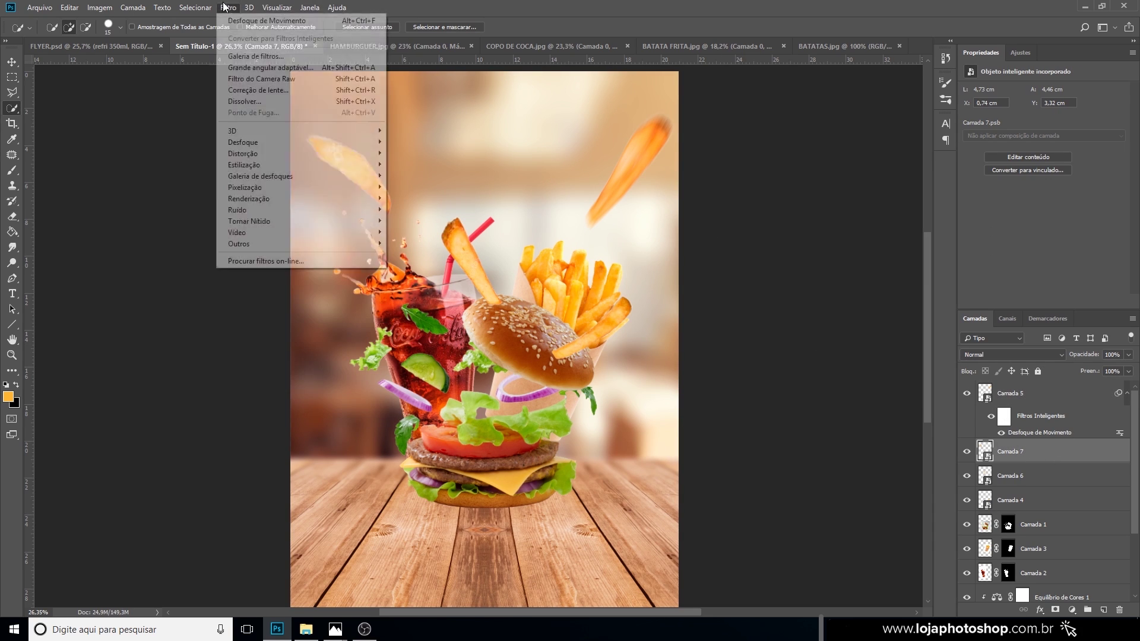
mouse_move(255, 142)
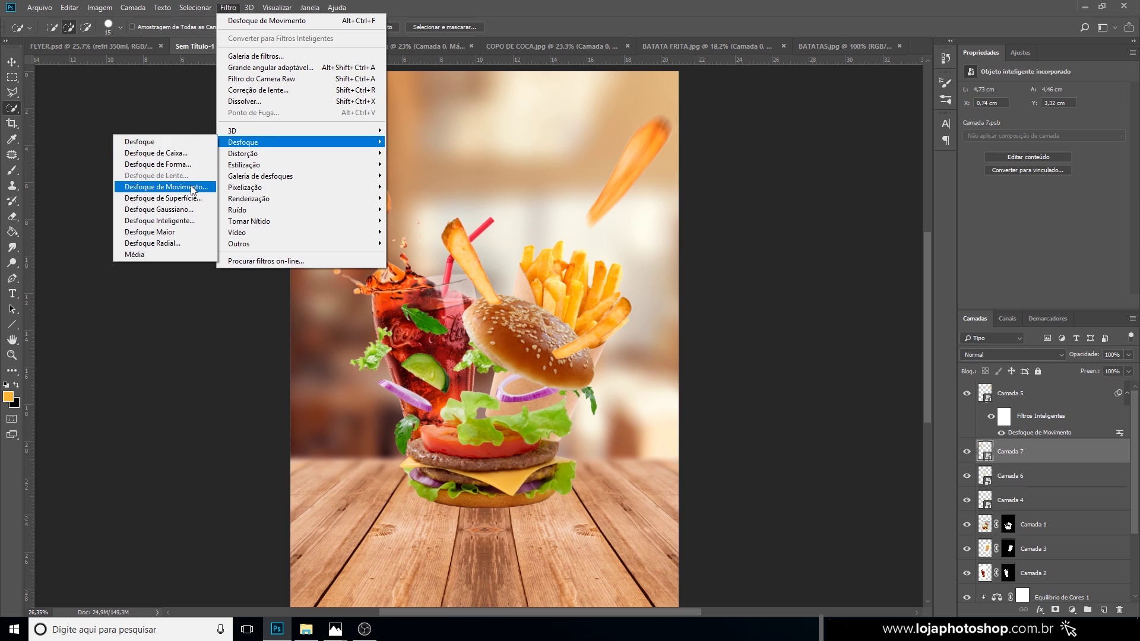
left_click(160, 189)
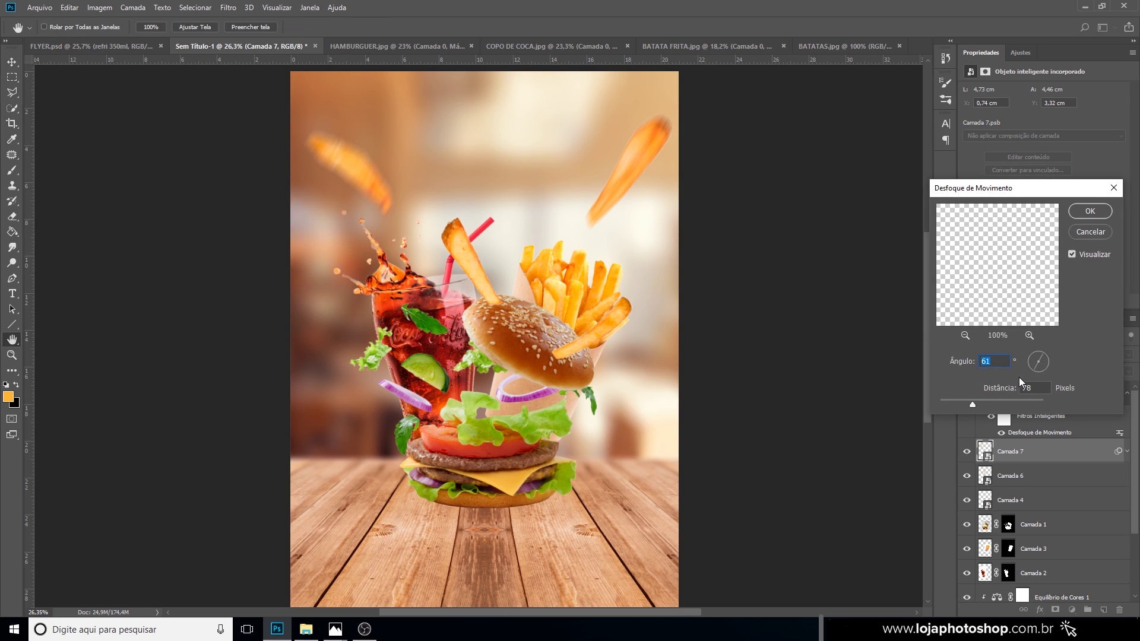
left_click(1041, 366)
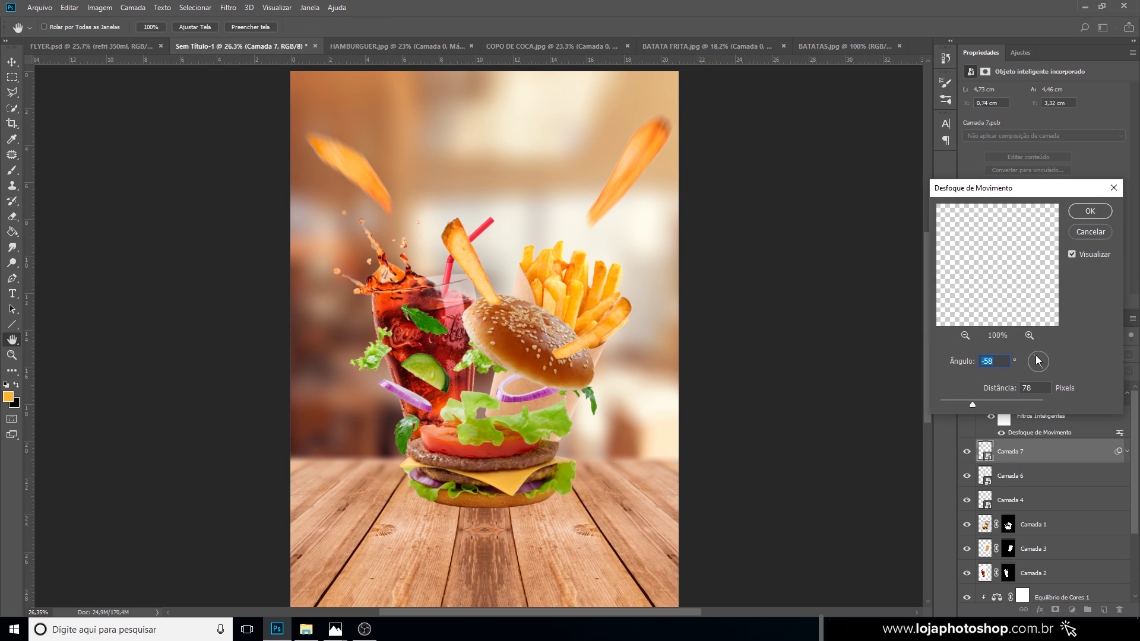
left_click_drag(1044, 368, 1047, 368)
left_click(1046, 369)
key("Tab")
left_click(1098, 215)
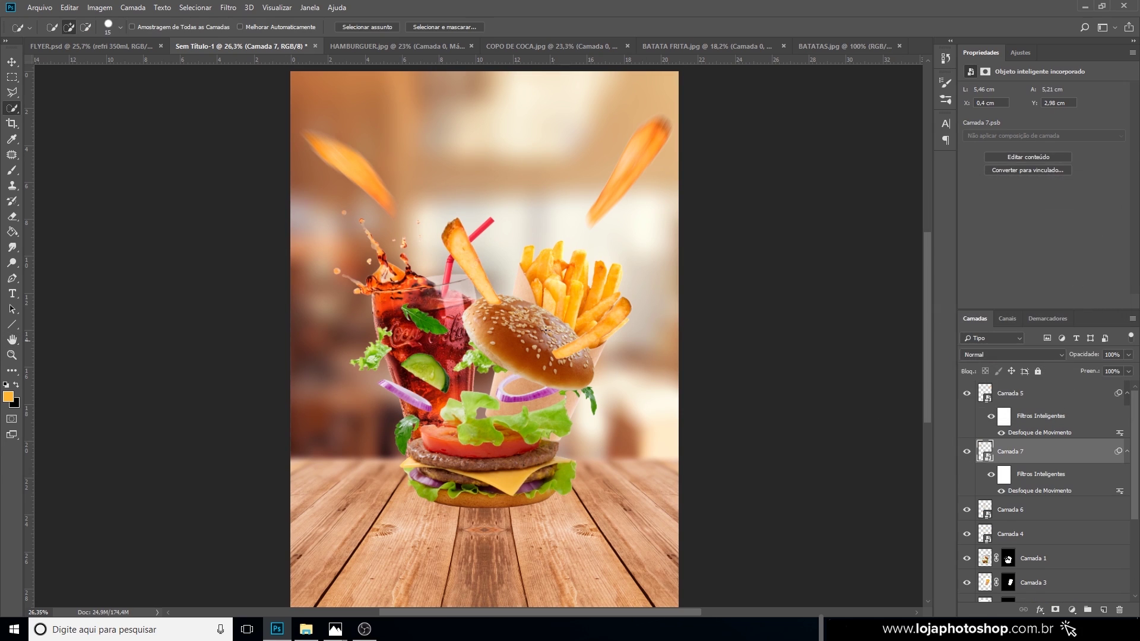
Apply Motion Blur to the fry on Camada 6, above the burger bun, with angle -23° and distance 82 pixels.
left_click(1074, 514)
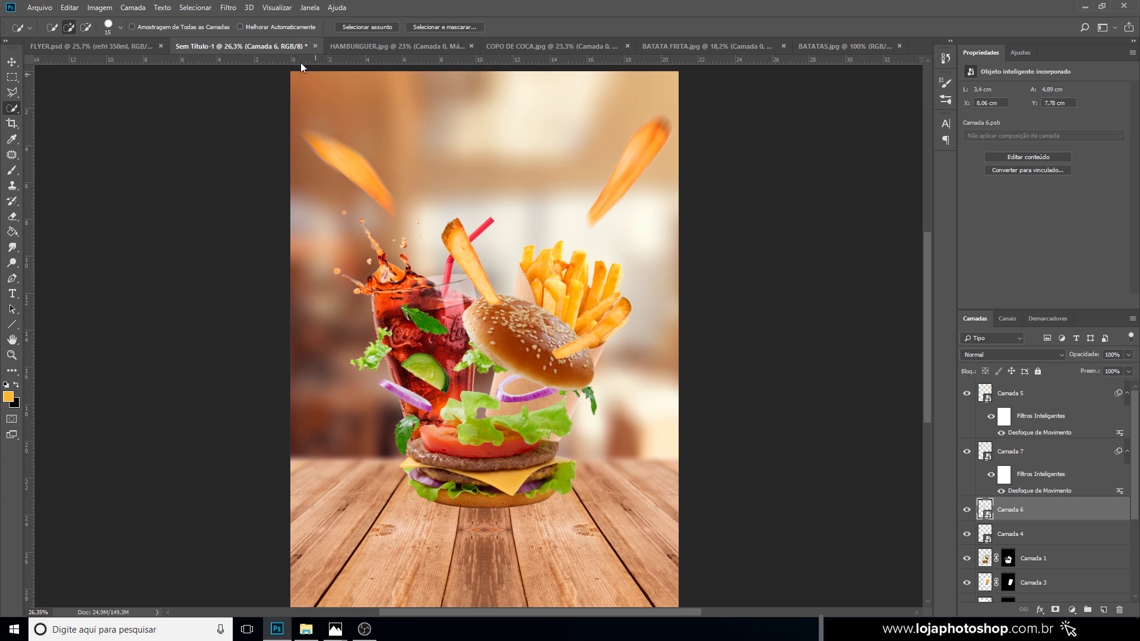
left_click(228, 7)
mouse_move(275, 144)
left_click(160, 187)
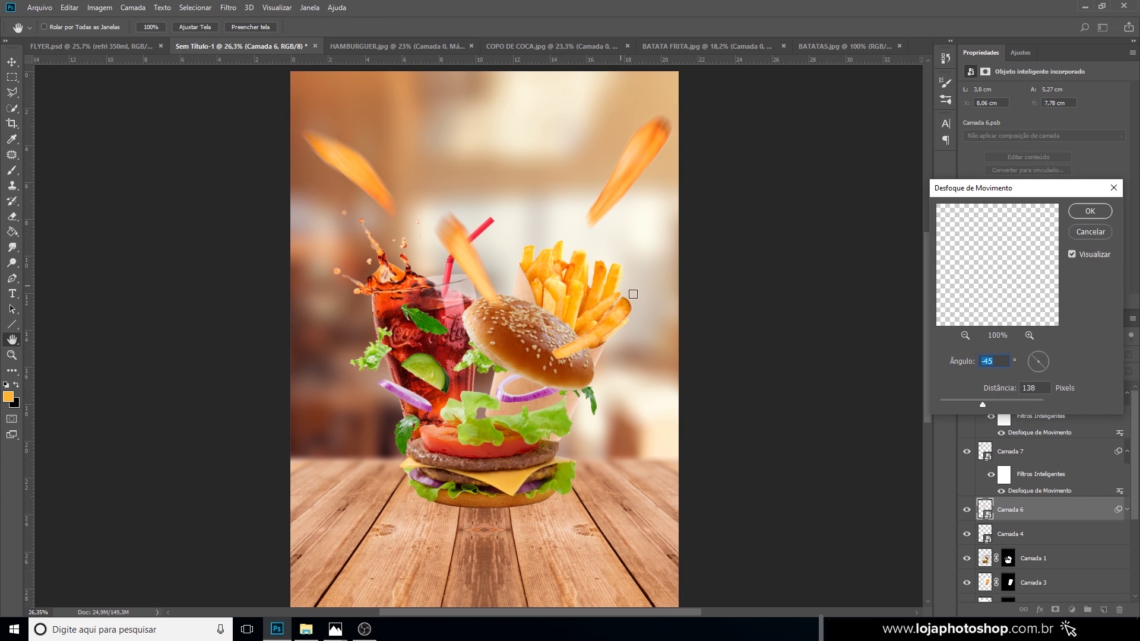
left_click(1046, 364)
left_click(1046, 364)
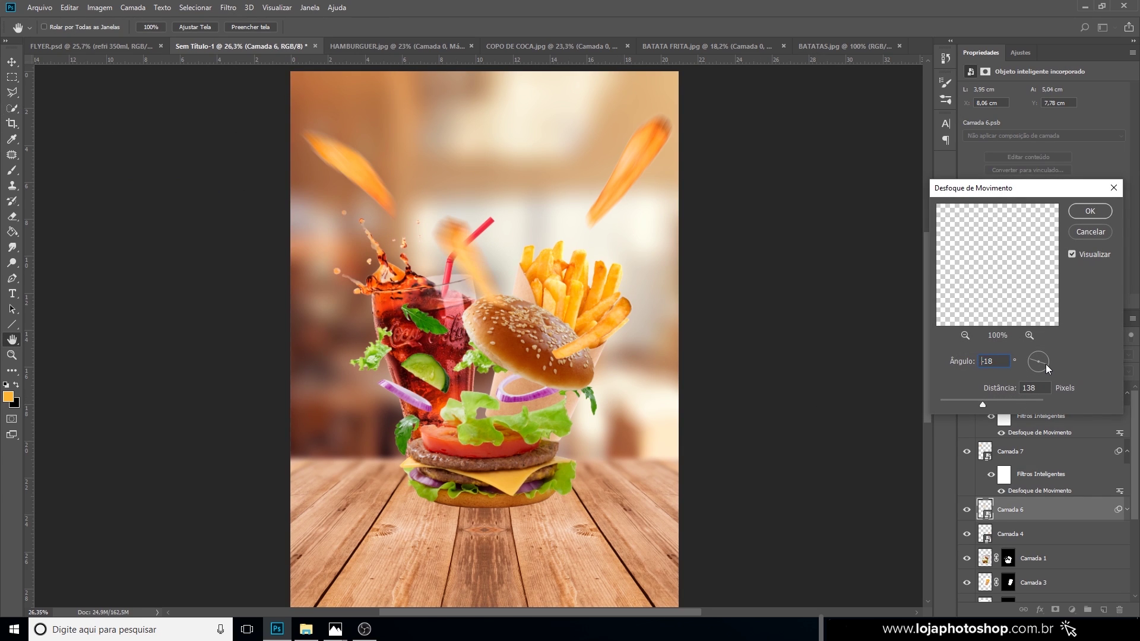
left_click_drag(980, 405, 973, 405)
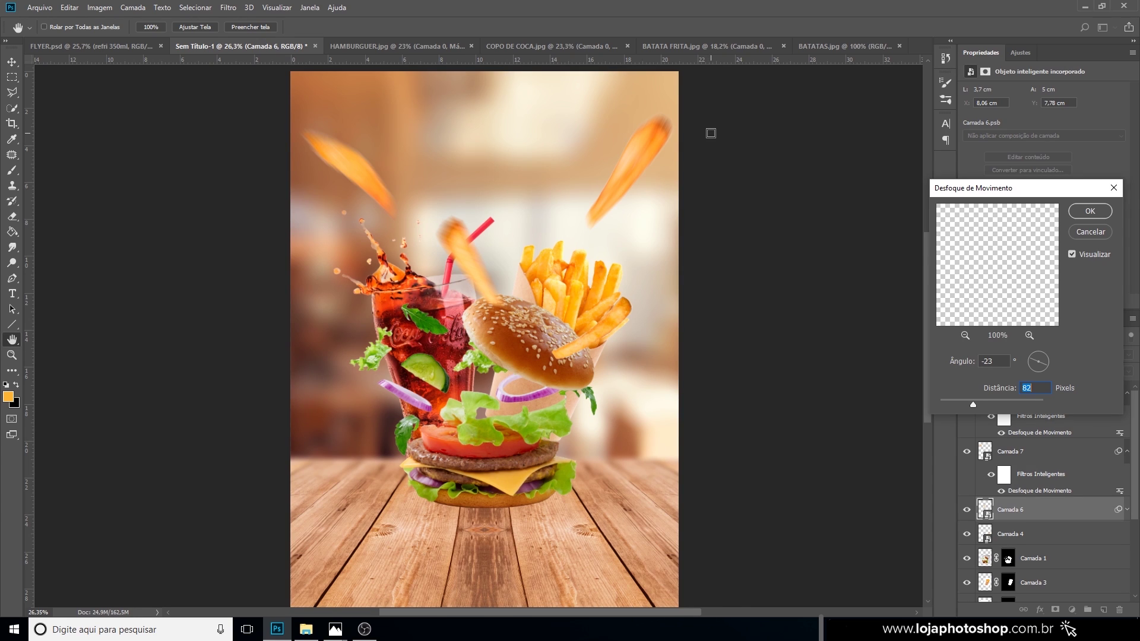
left_click(1091, 212)
Apply Motion Blur to the fry on Camada 4, beside the fries box, with angle 76° and distance 110 pixels.
left_click(1048, 567)
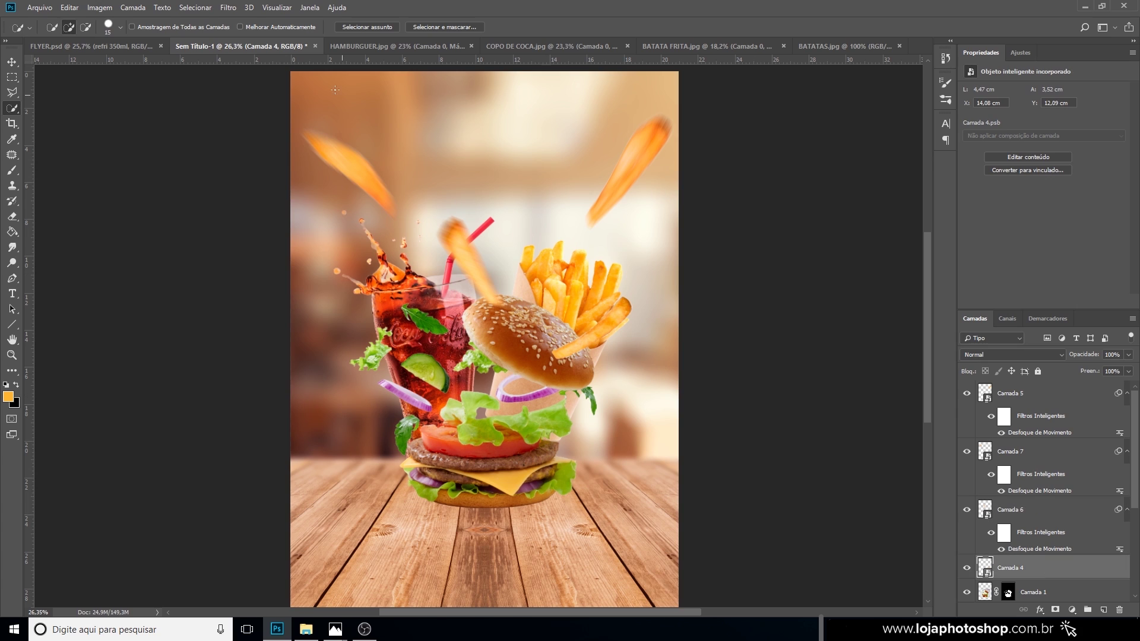
left_click(229, 8)
mouse_move(243, 143)
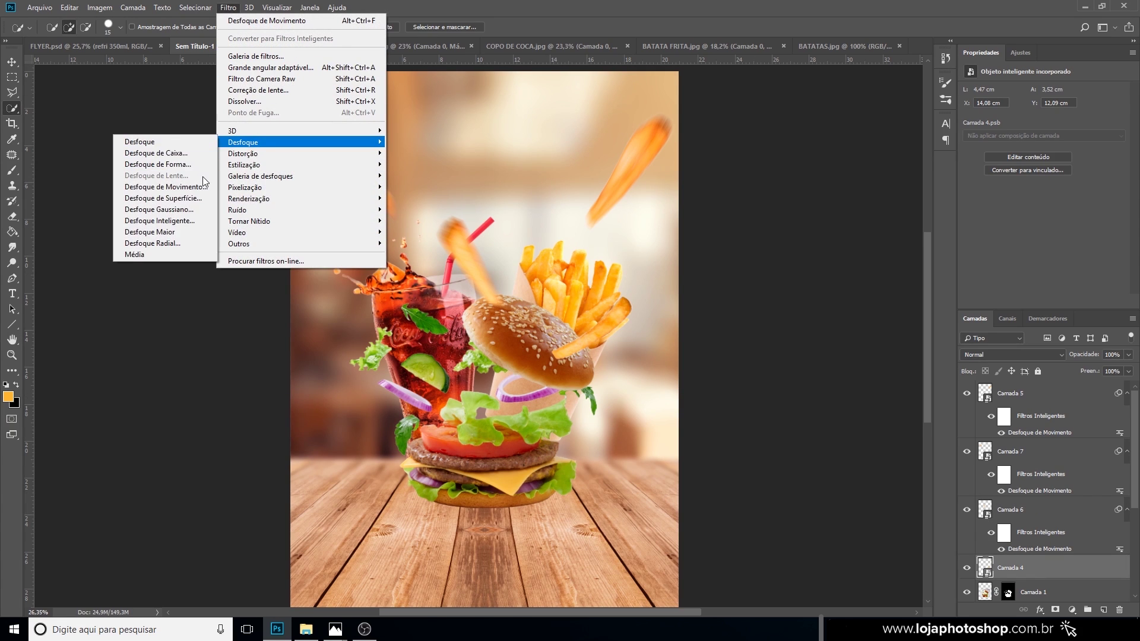
left_click(209, 188)
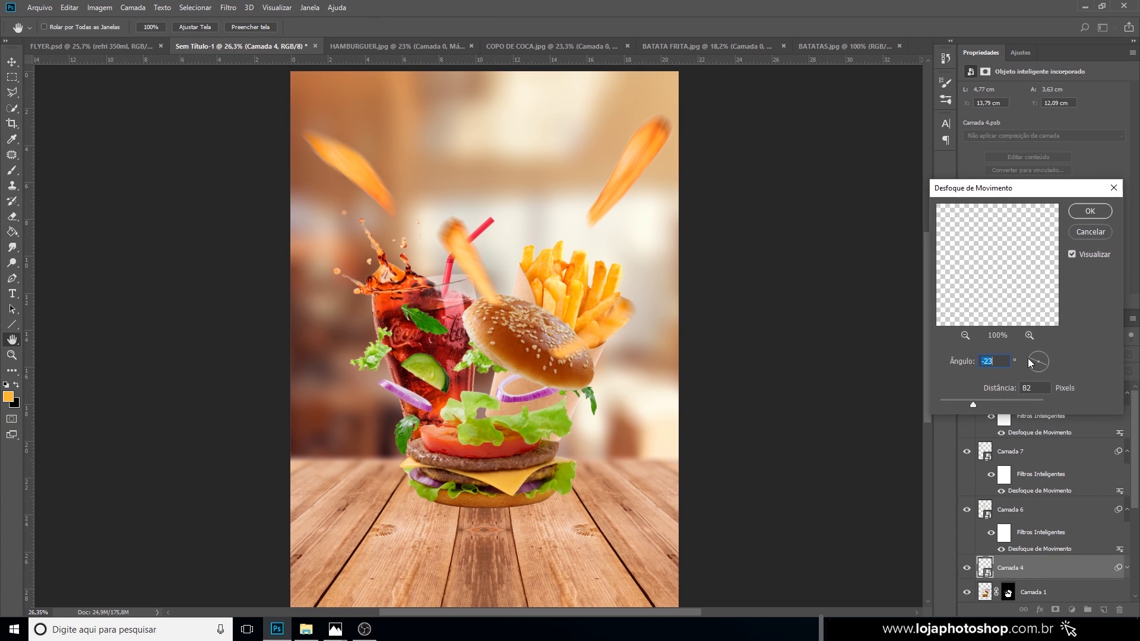
mouse_move(1040, 372)
left_mouse_down()
mouse_move(1028, 369)
mouse_move(1042, 356)
left_mouse_up()
left_click_drag(973, 404, 978, 404)
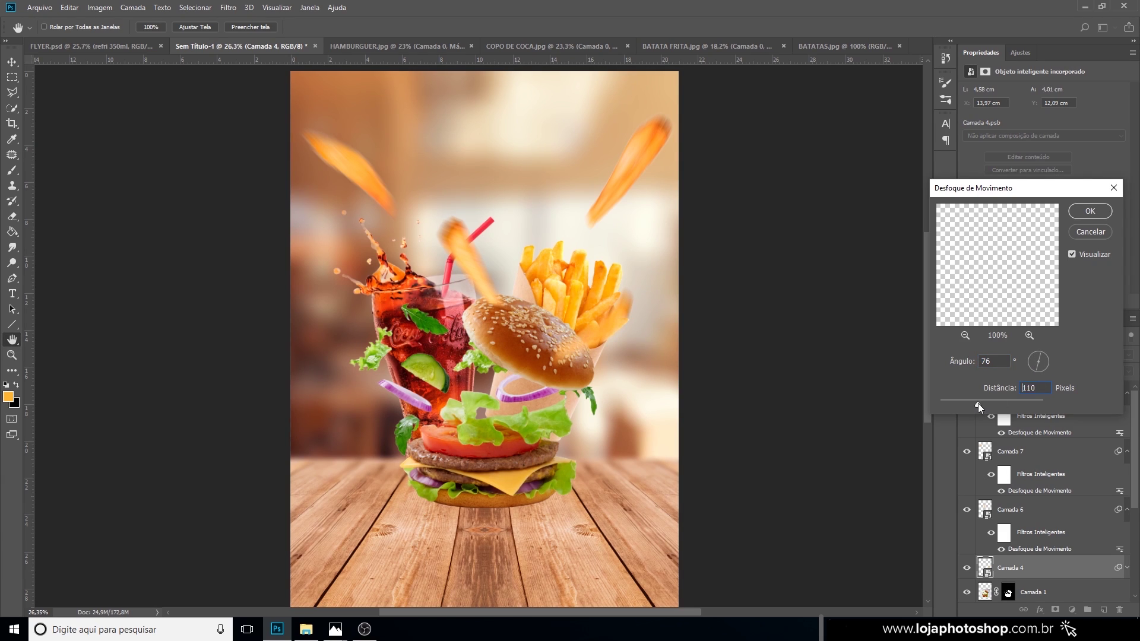
left_click(1091, 209)
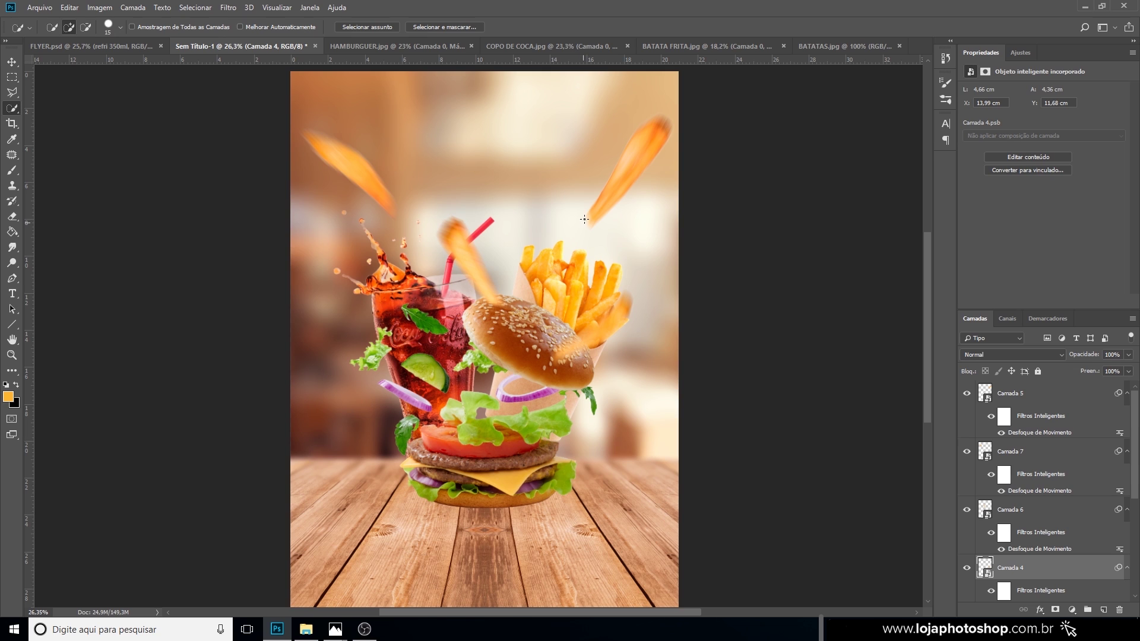
Add a layer mask to Camada 5 and set the Brush opacity to 86%.
scroll(543, 151, "down", 3)
scroll(555, 157, "up", 3)
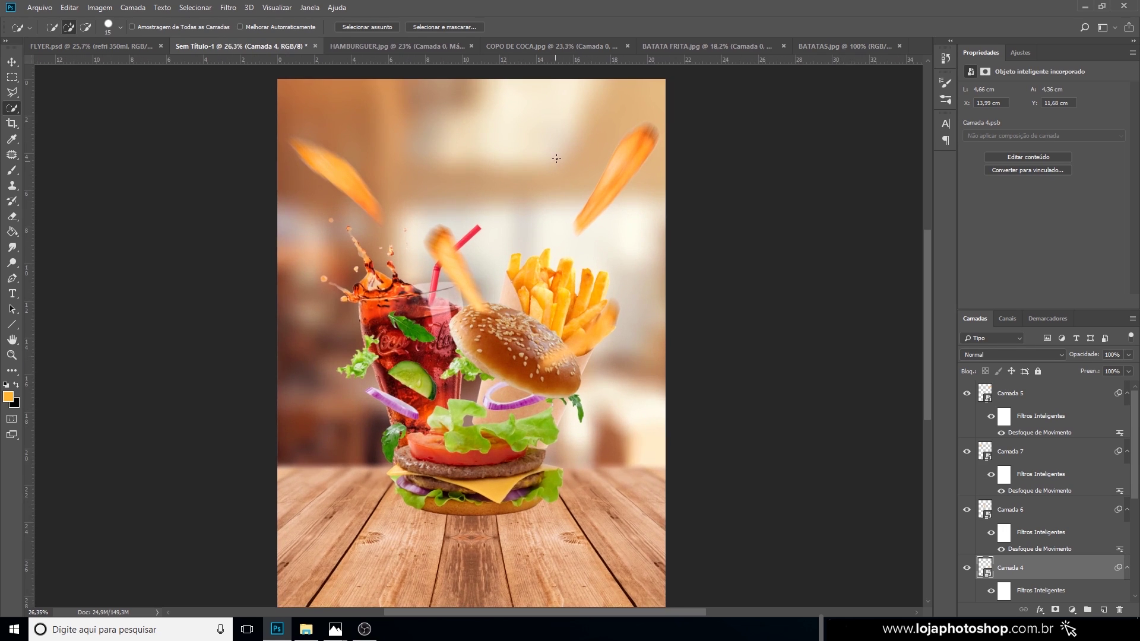
scroll(654, 128, "up", 2)
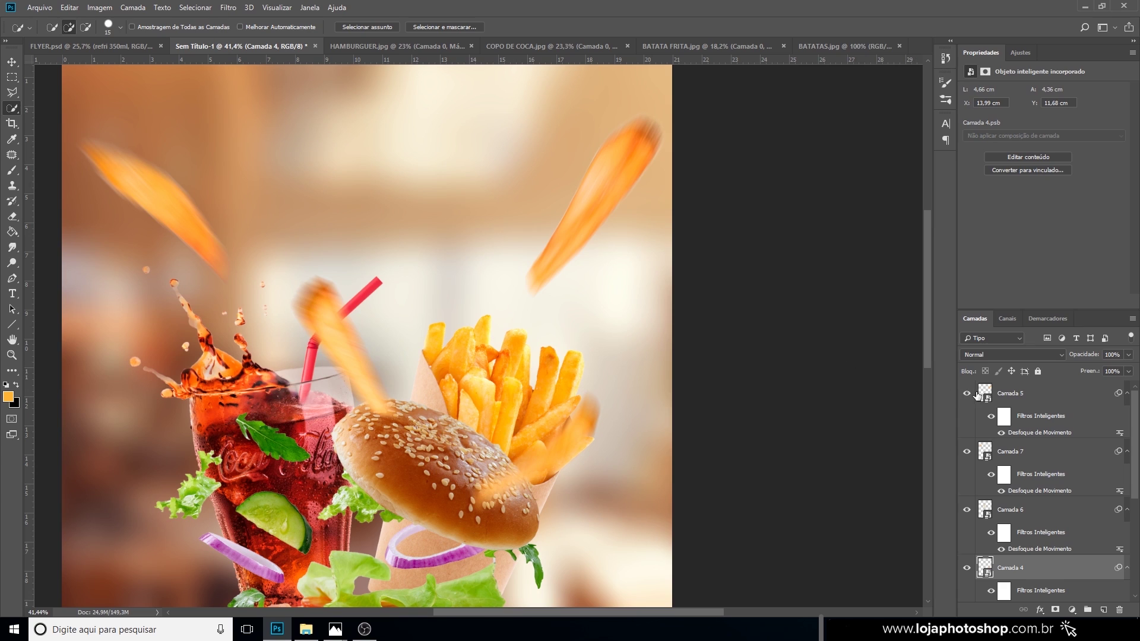
left_click(1025, 399)
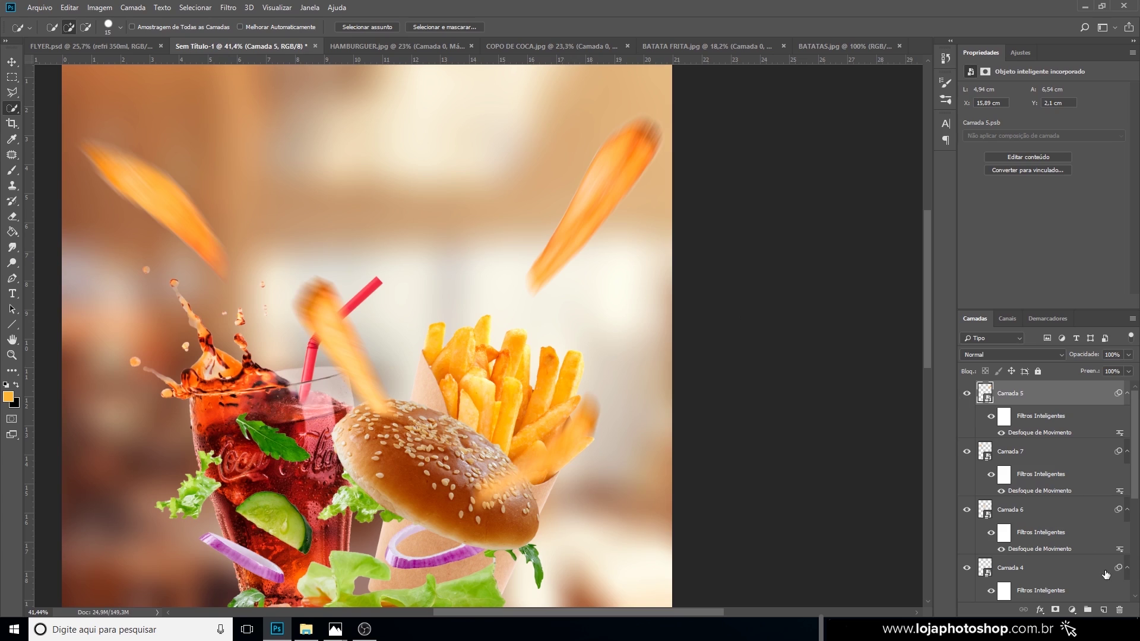
left_click(1057, 609)
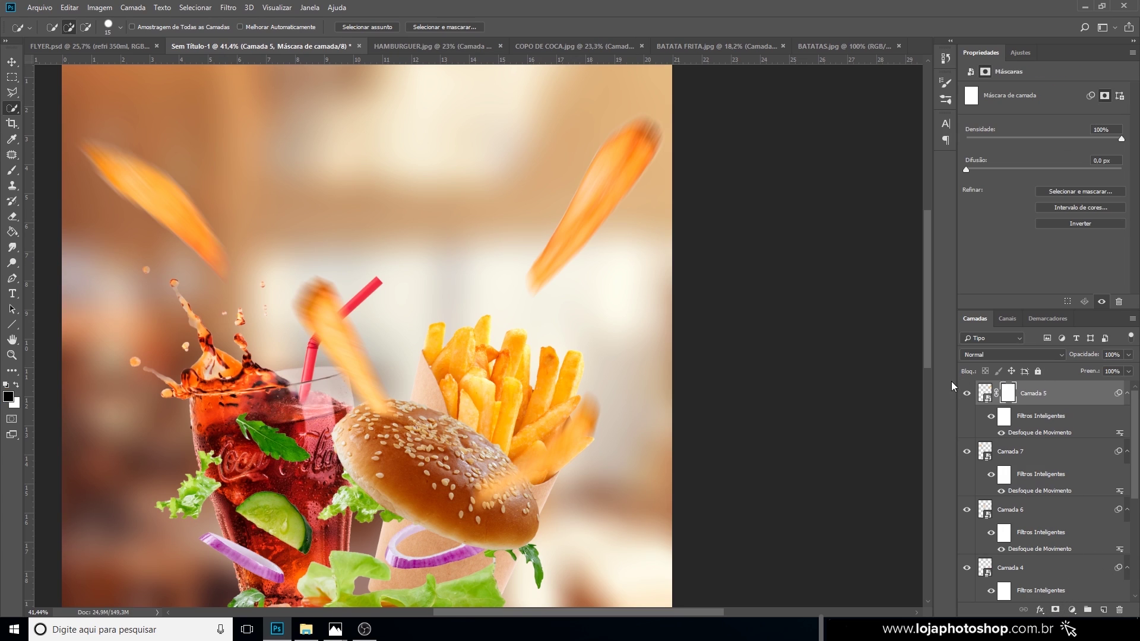
left_click(12, 170)
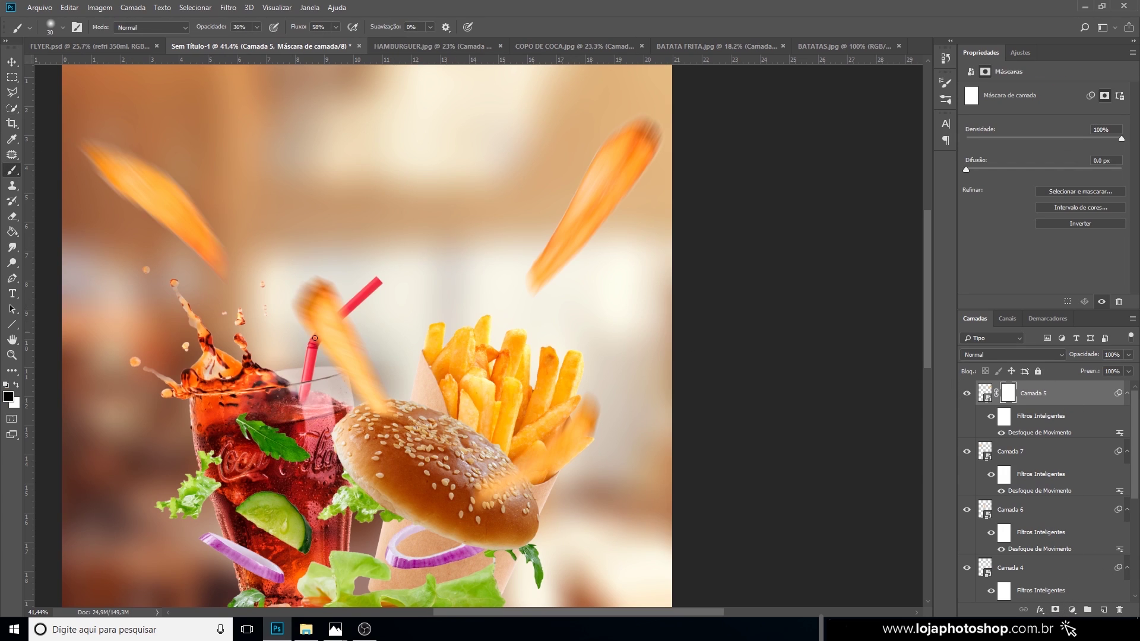
left_click(257, 26)
left_click_drag(256, 40, 283, 45)
left_click(296, 17)
Outline the area along the inner edge of the Camada 5 fry, mask out its blur with a size 80 brush, and deselect.
left_click(11, 92)
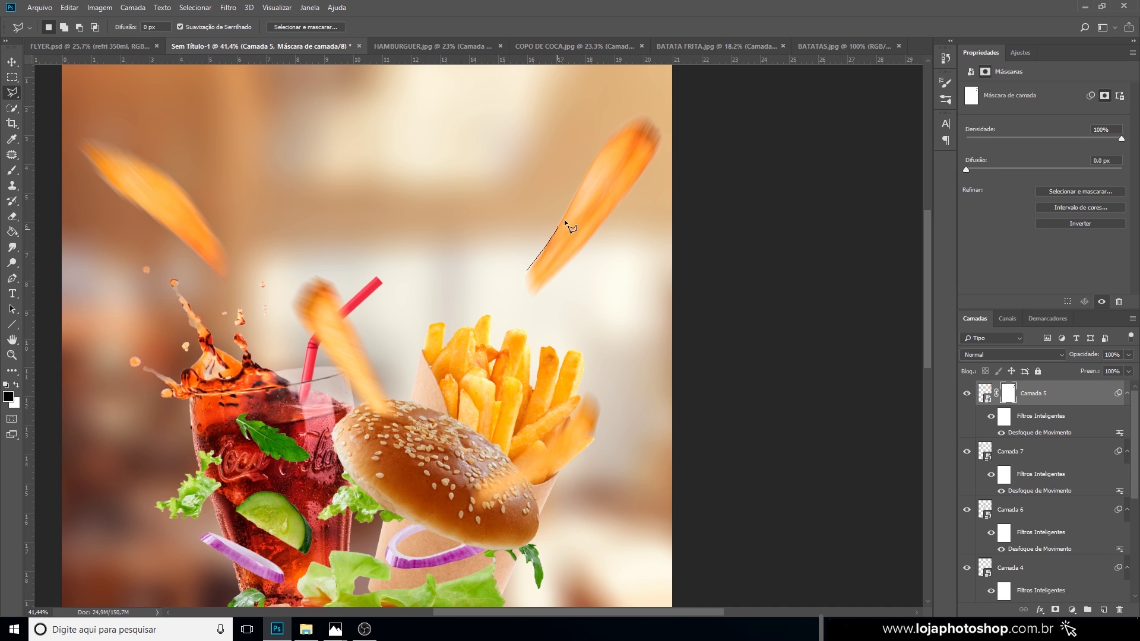
left_click(600, 153)
left_click(502, 167)
double_click(446, 274)
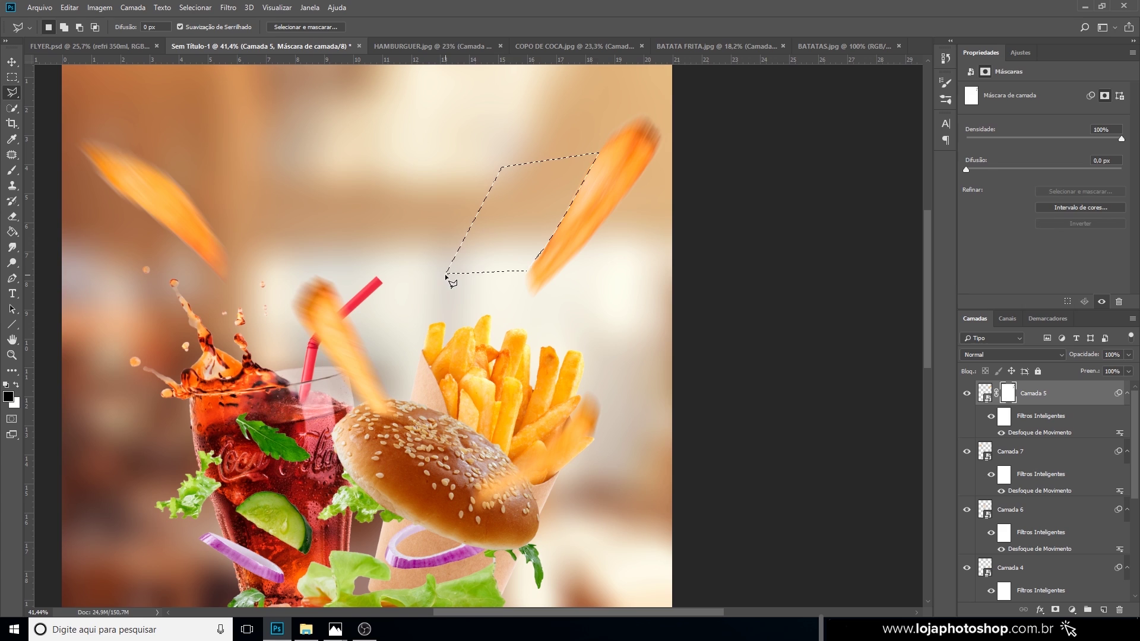
left_click(12, 171)
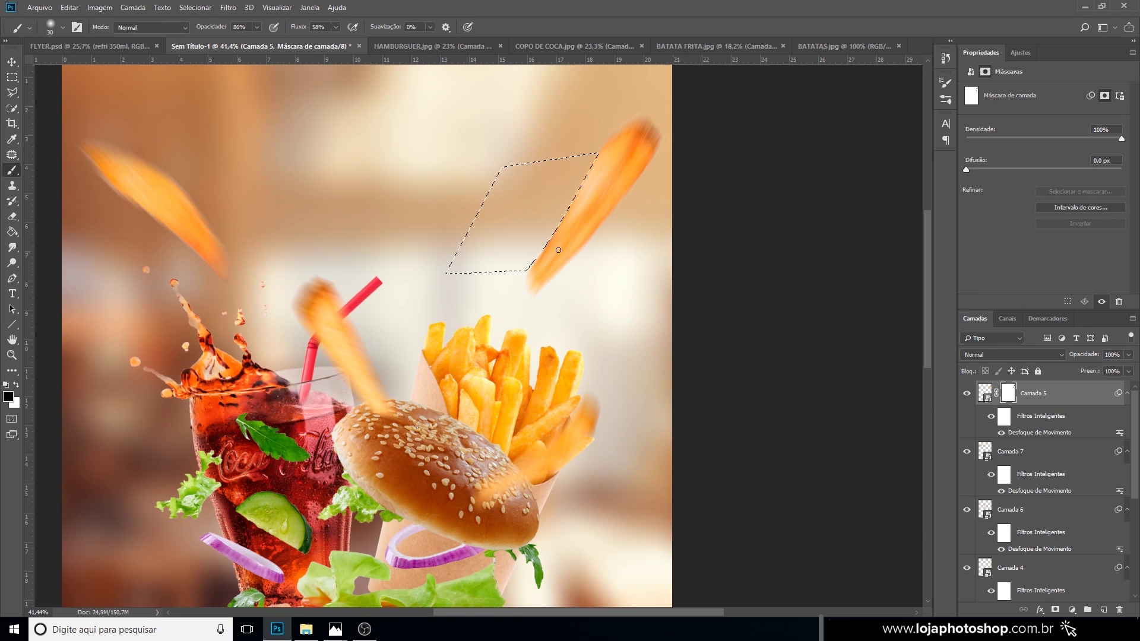
key("bracketright")
key("bracketright")
key("bracketright")
key("bracketright")
key("bracketright")
key("ctrl+d")
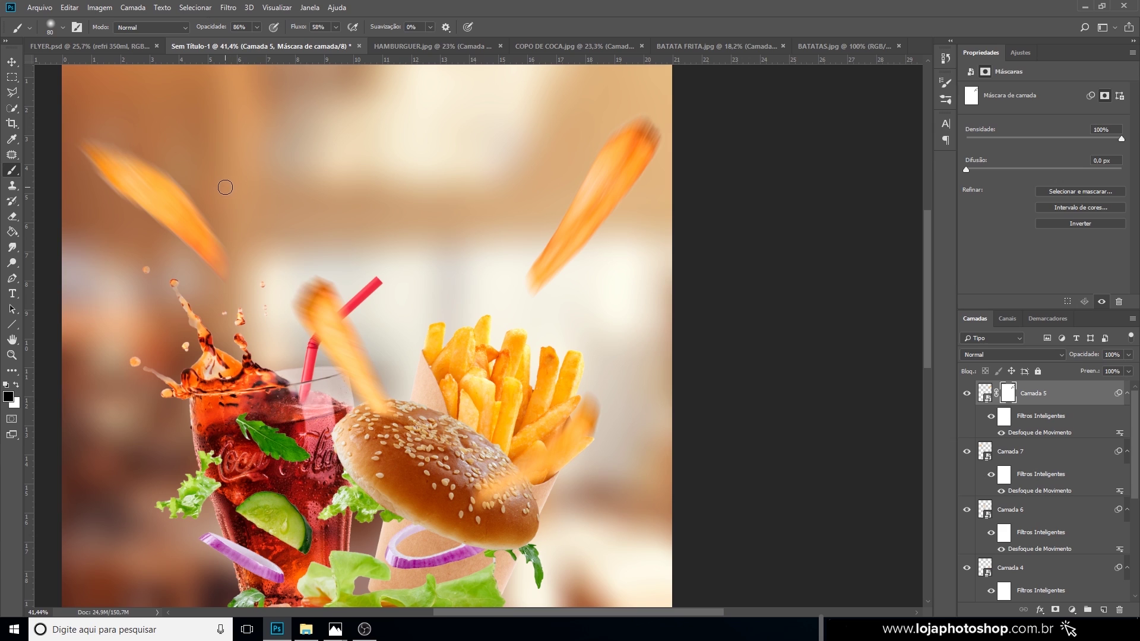
Add a layer mask to Camada 7 and brush away the blur along the upper edge of its fry.
left_click(12, 92)
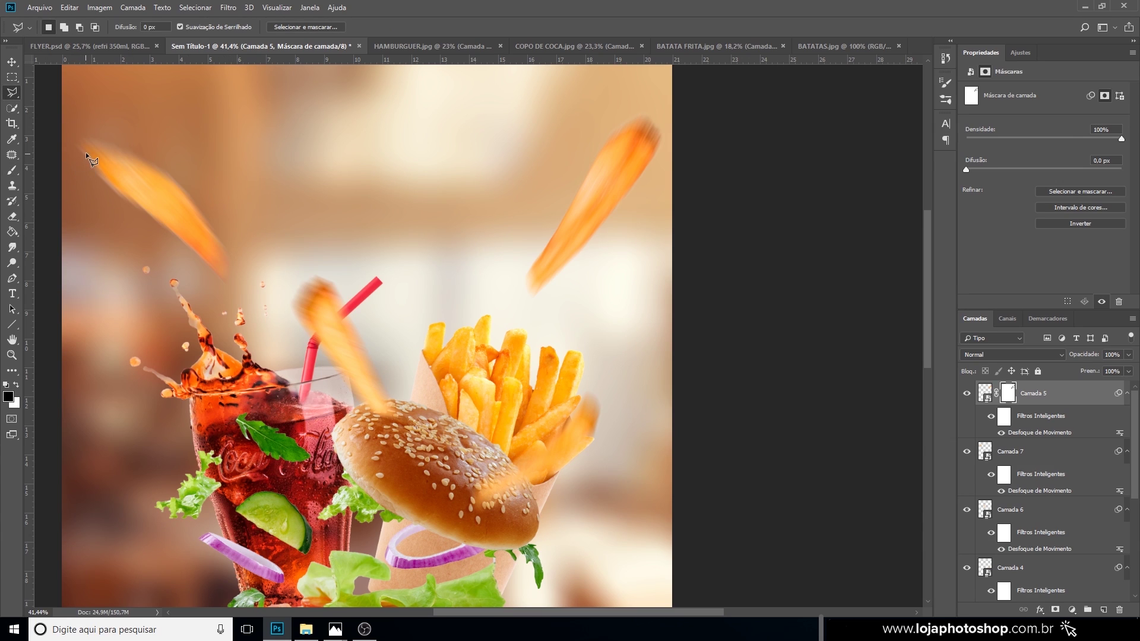
key("b")
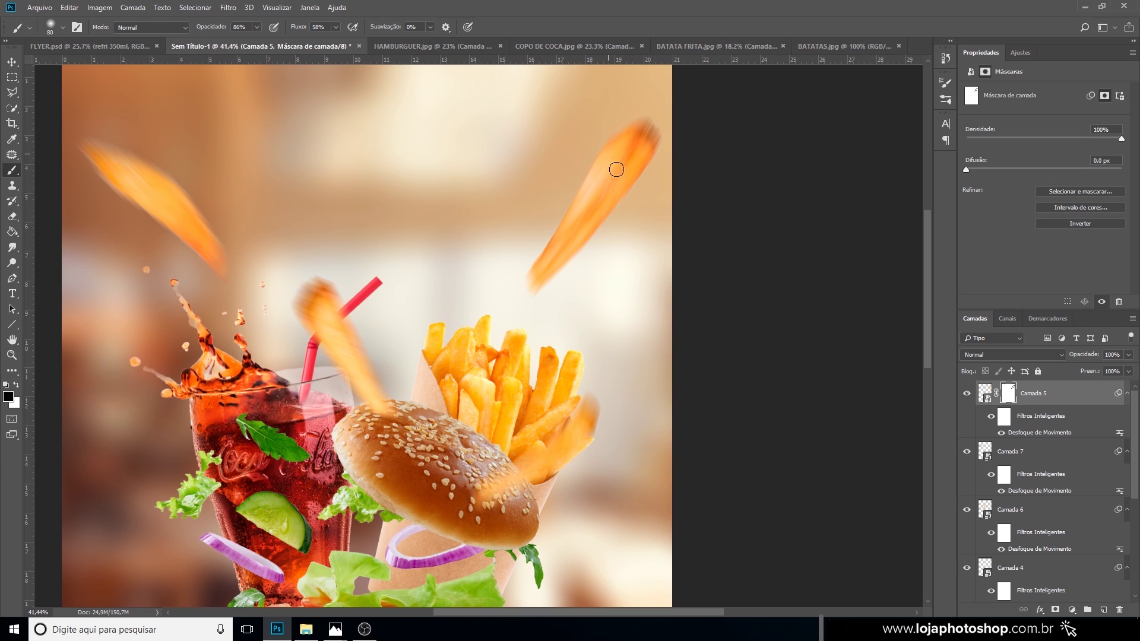
left_click(1038, 454)
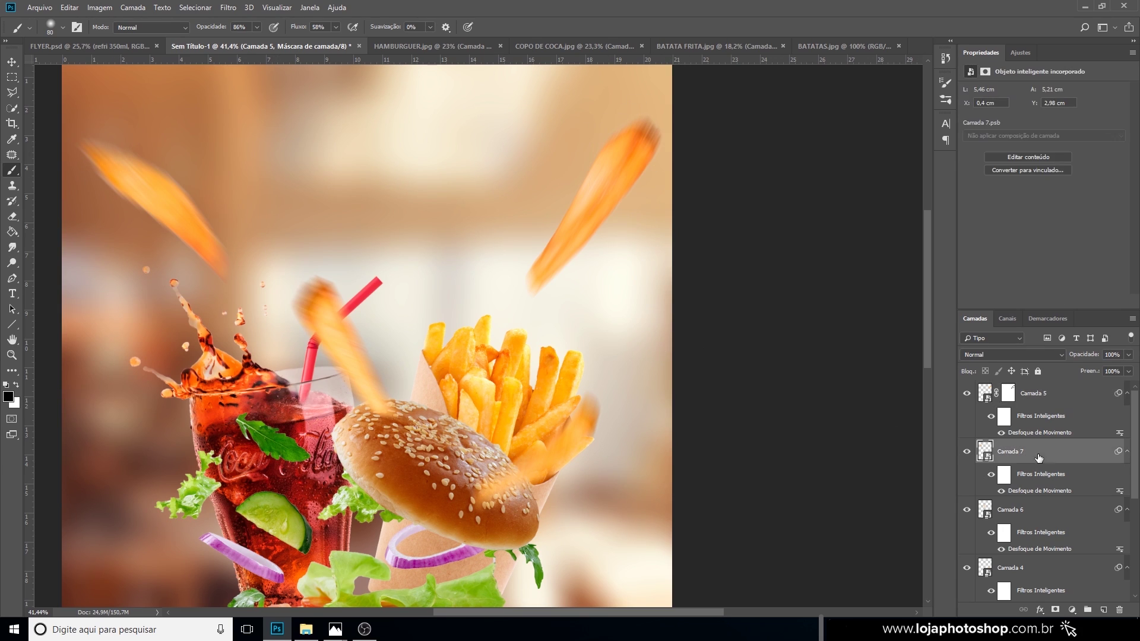
left_click(966, 451)
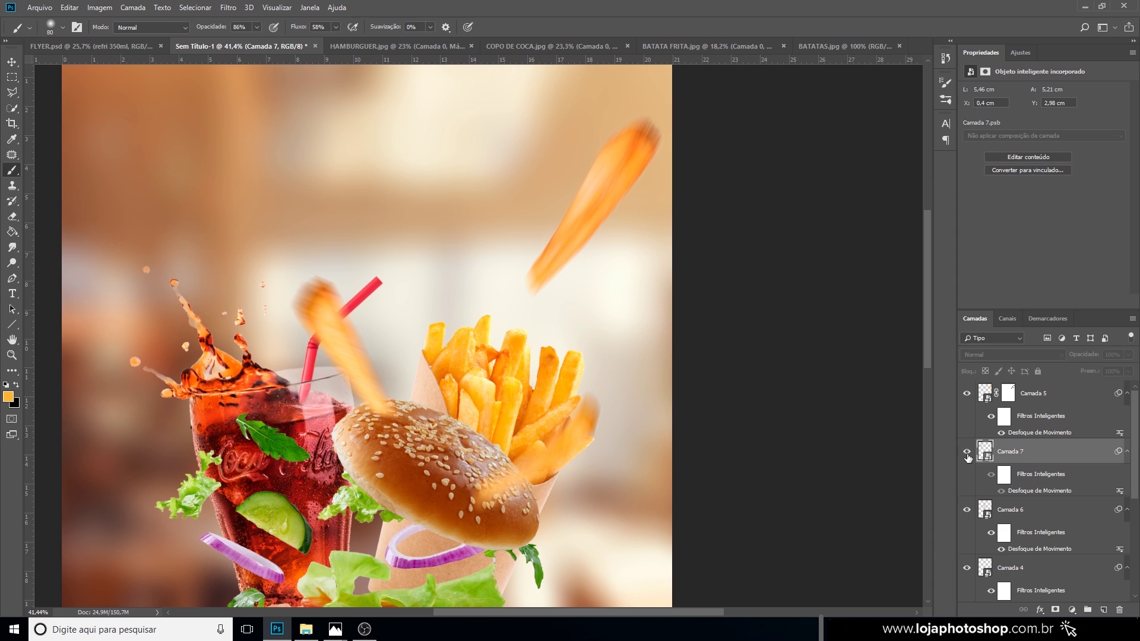
left_click(967, 451)
left_click(1055, 610)
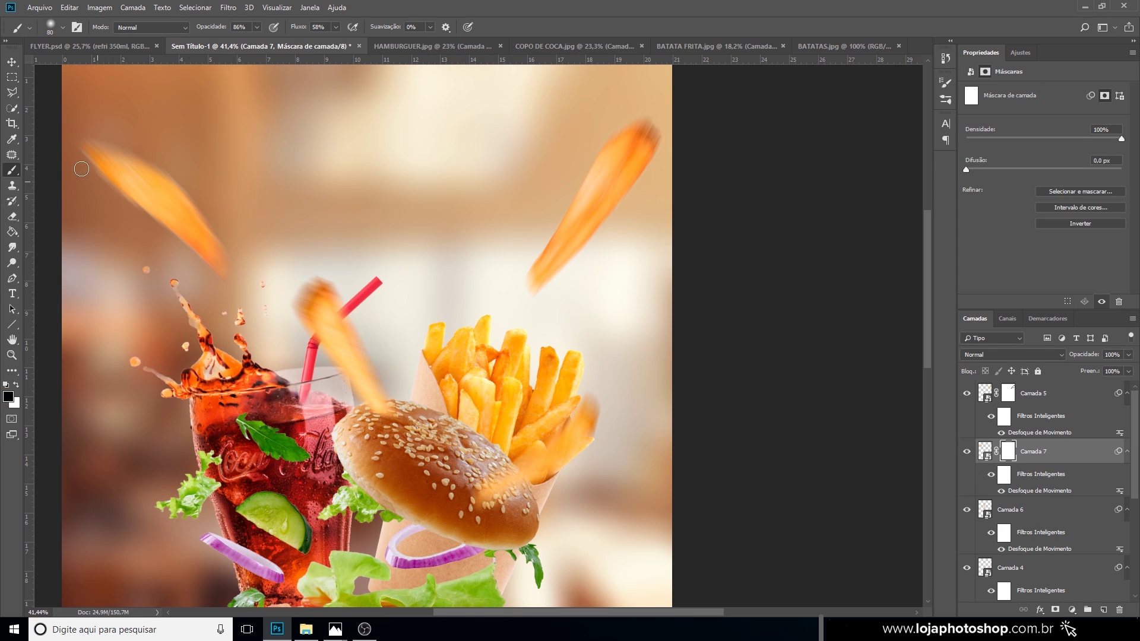
left_click_drag(98, 129, 242, 239)
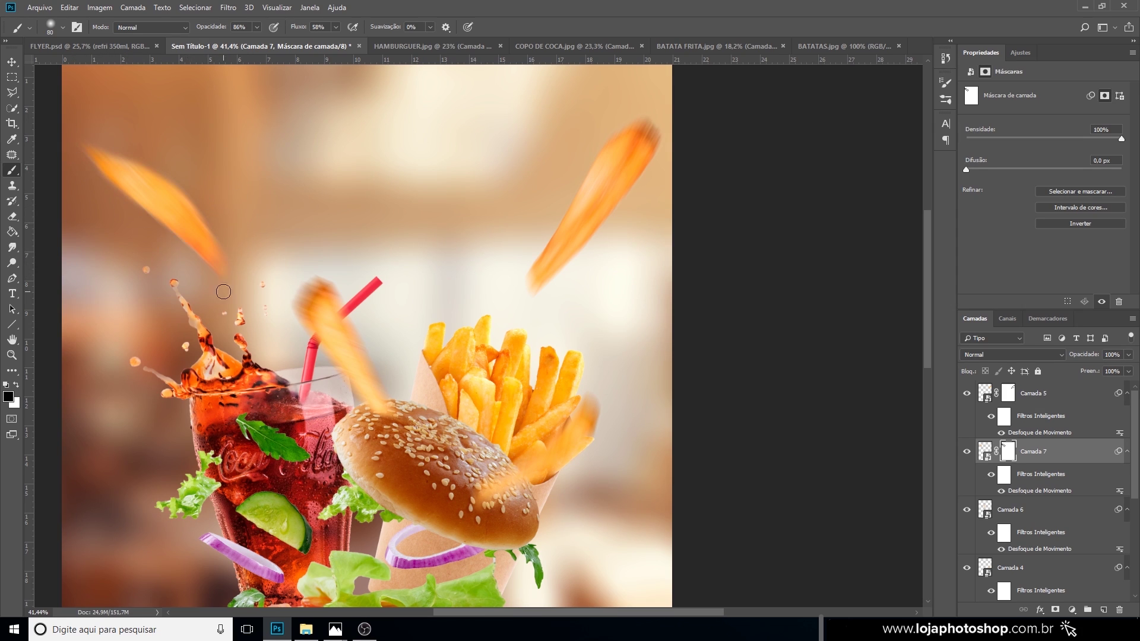
Add a new empty layer directly above the Equilíbrio de Cores 1 adjustment layer.
scroll(567, 210, "down", 3)
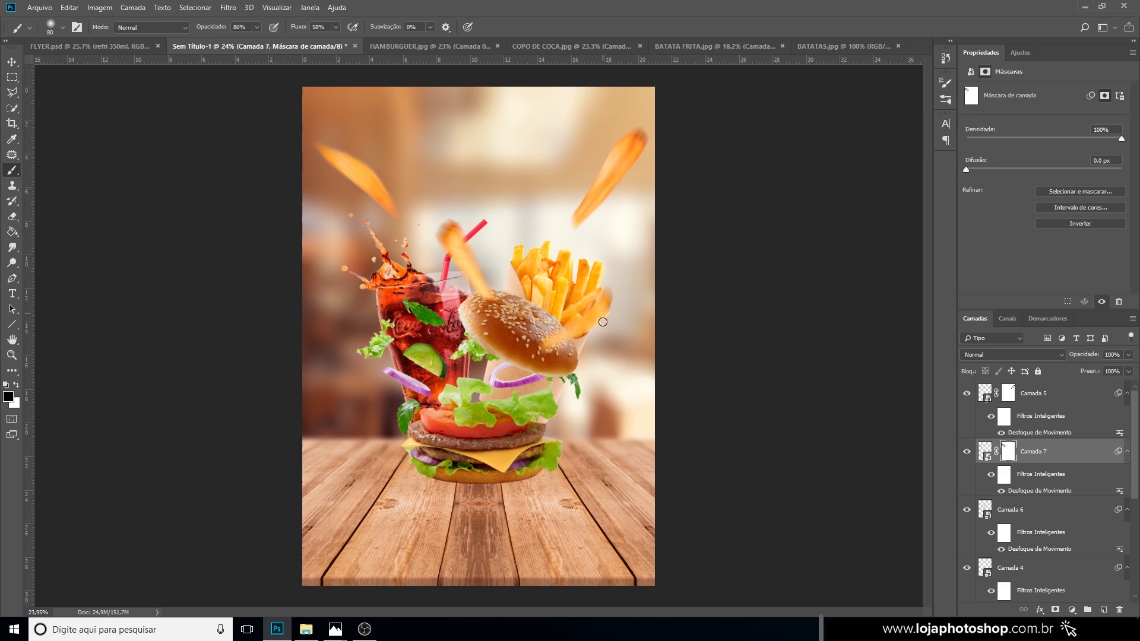
scroll(582, 415, "up", 1)
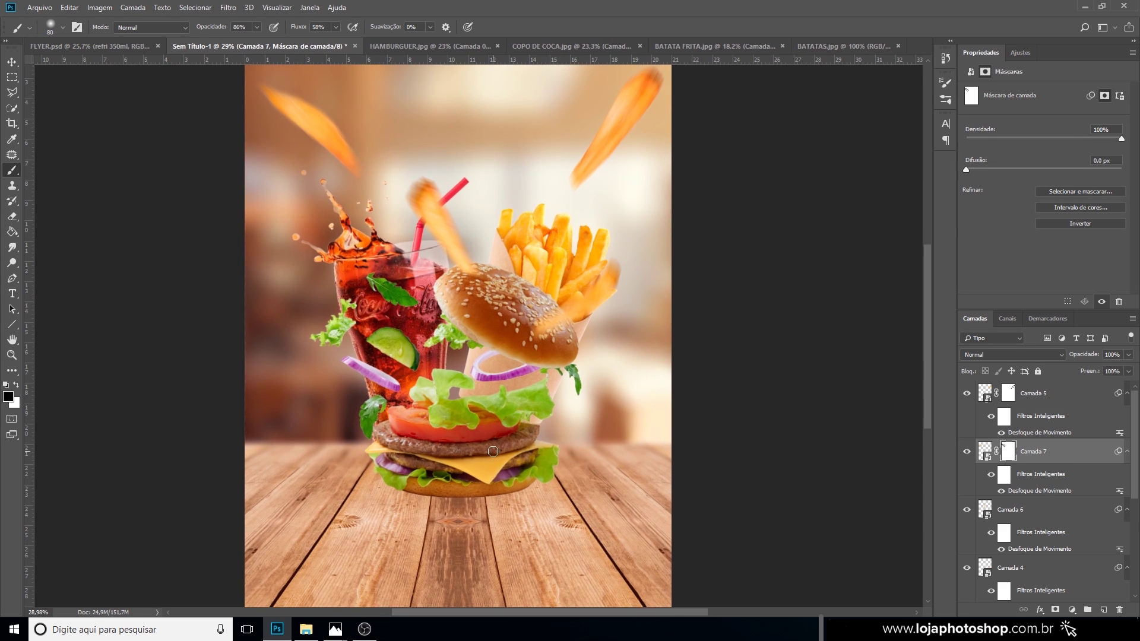
scroll(493, 452, "up", 1)
scroll(495, 482, "up", 1)
scroll(493, 487, "down", 2)
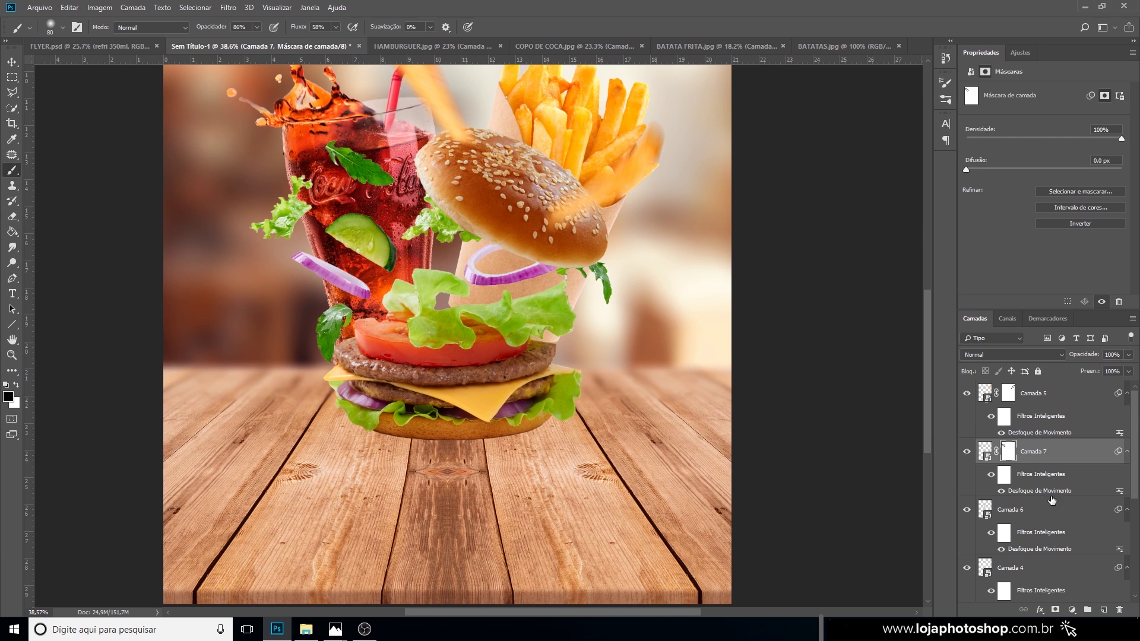
scroll(1050, 501, "down", 5)
left_click(1039, 532)
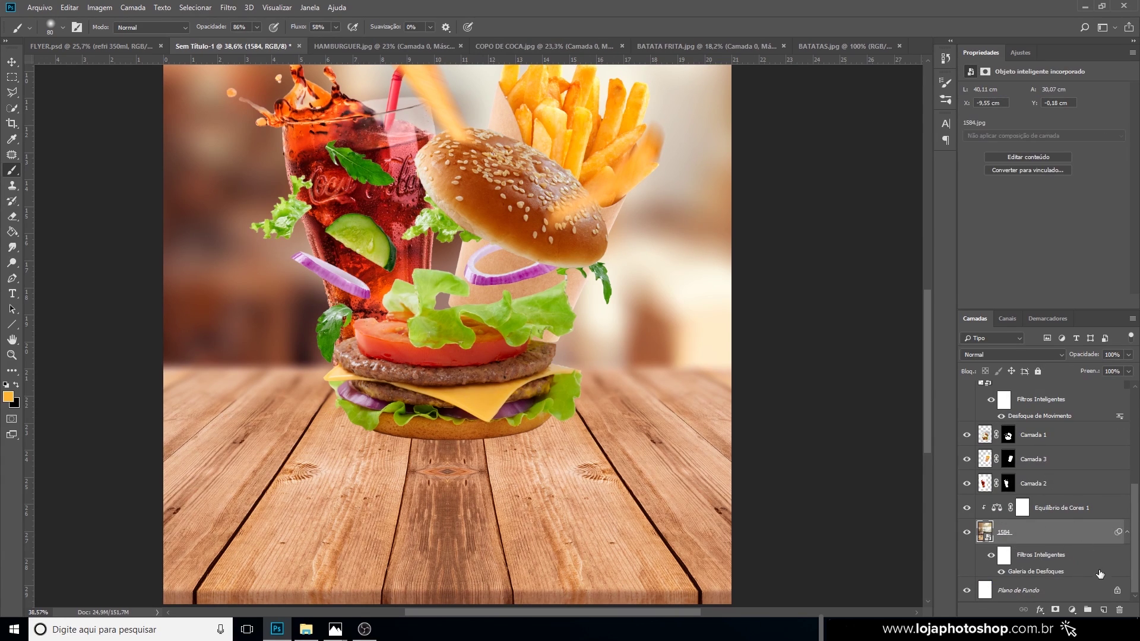
left_click(1066, 512)
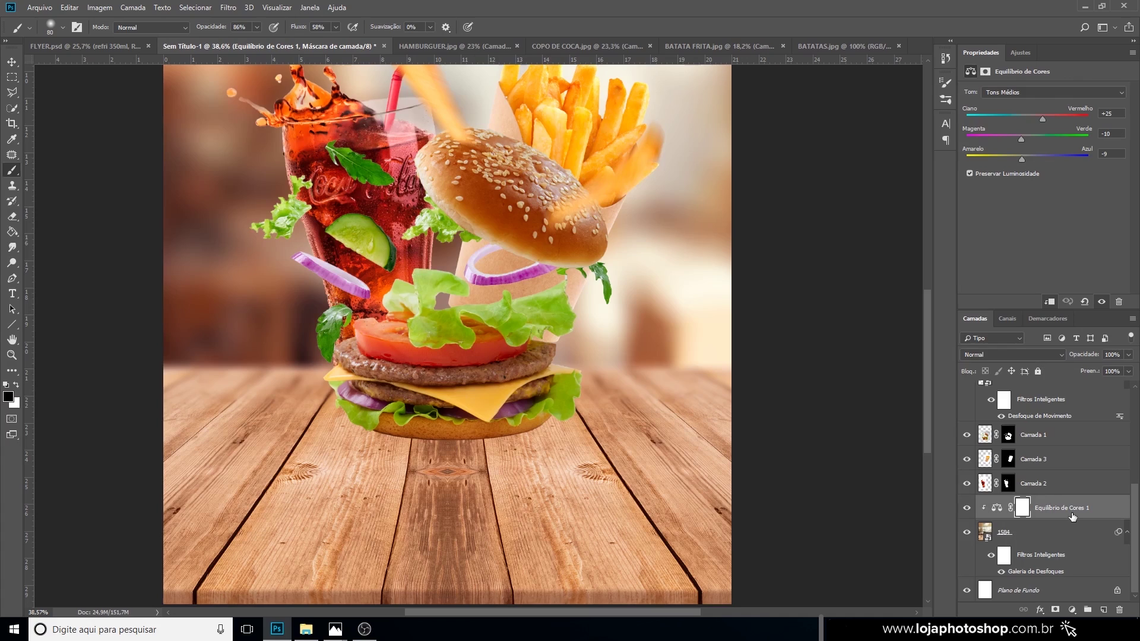
left_click(1102, 608)
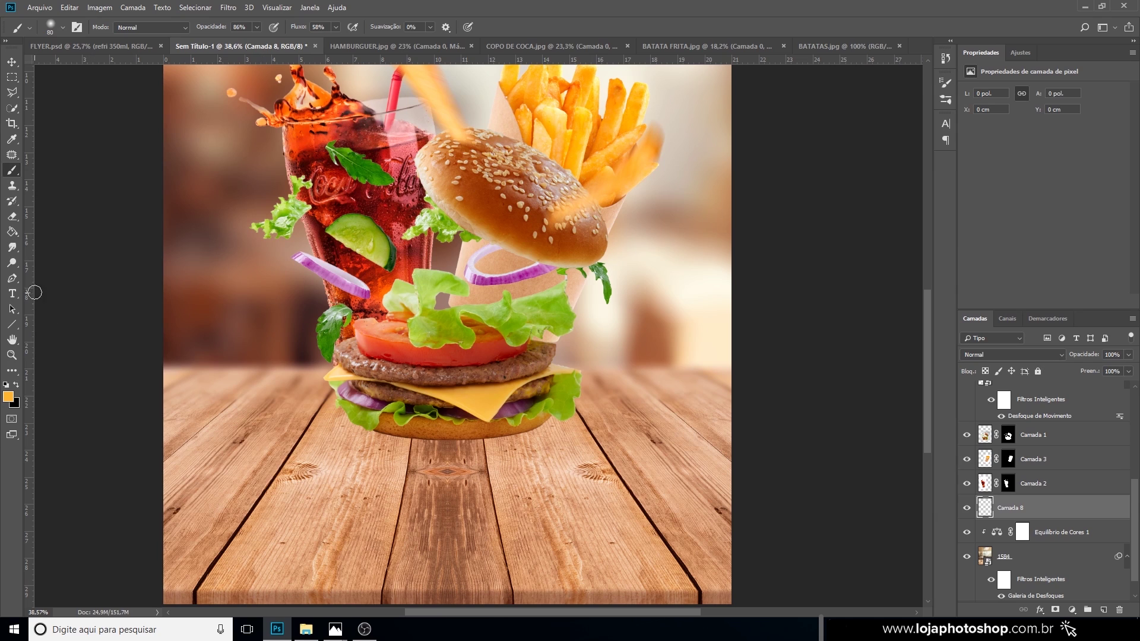
Draw a flat black ellipse, about 705 × 109 px, on the wooden table below the burger.
left_click(12, 324)
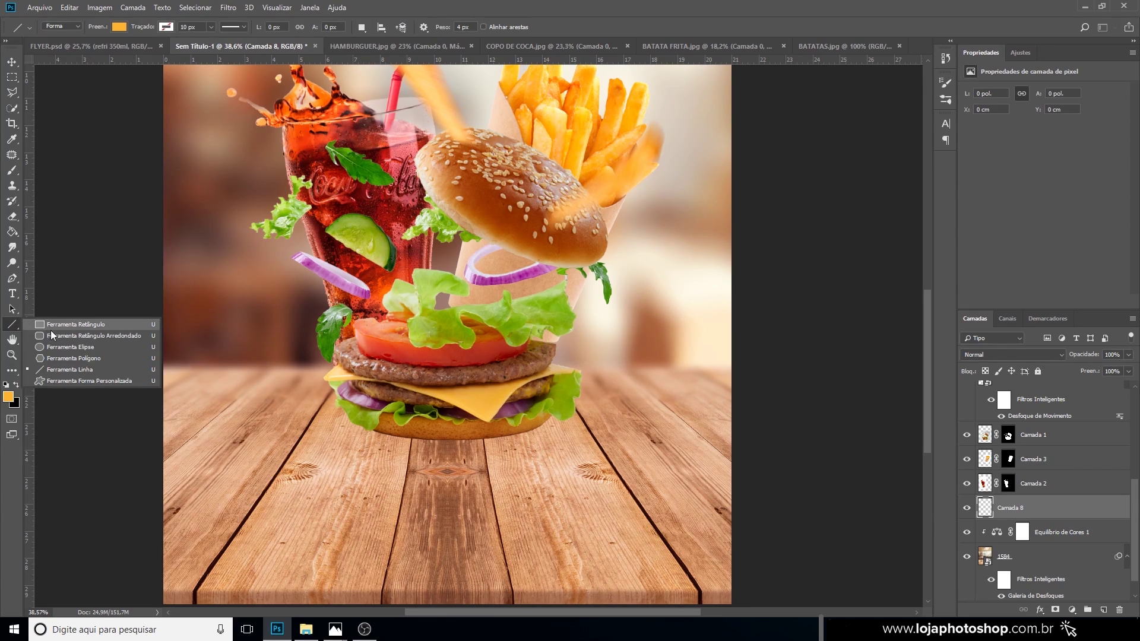
left_click(66, 347)
left_click(116, 26)
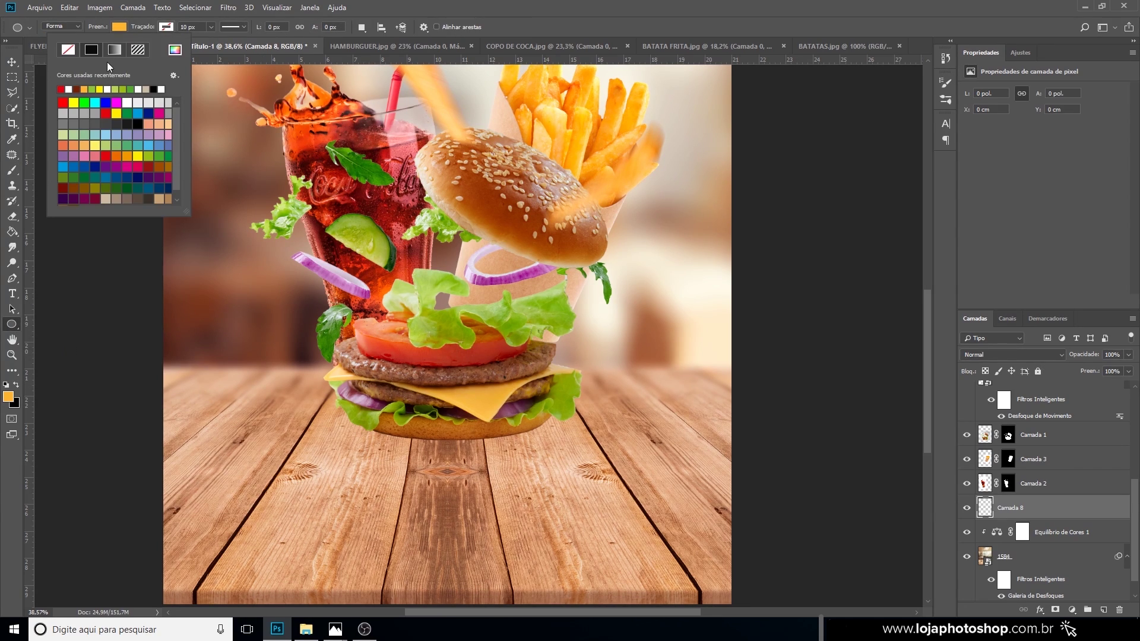
left_click(155, 85)
key("Return")
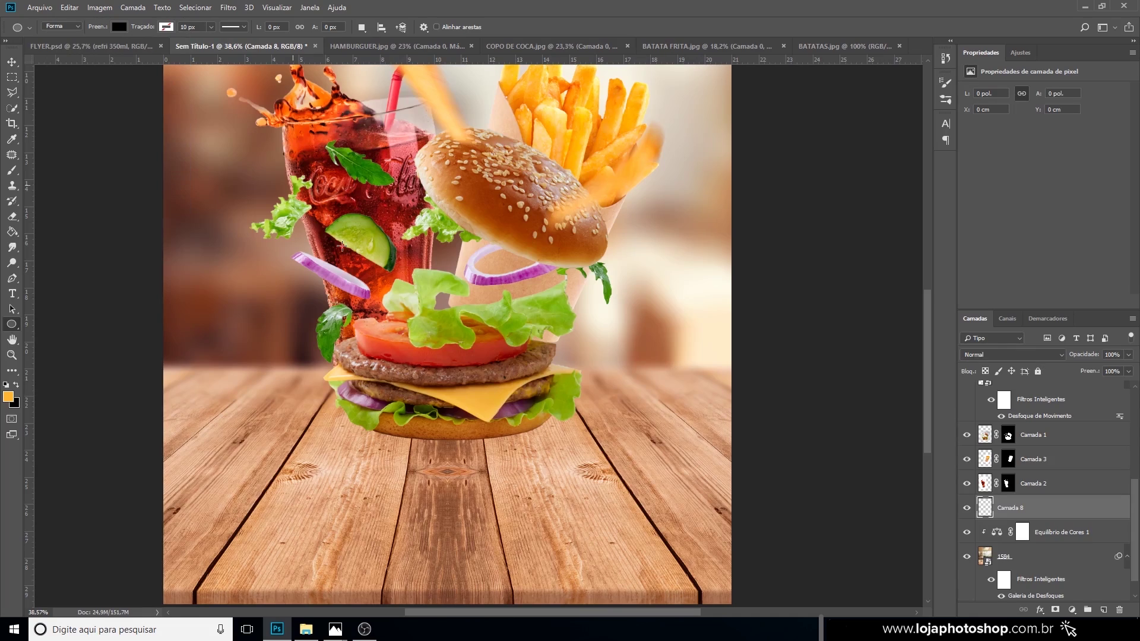
left_click_drag(380, 470, 501, 490)
key("v")
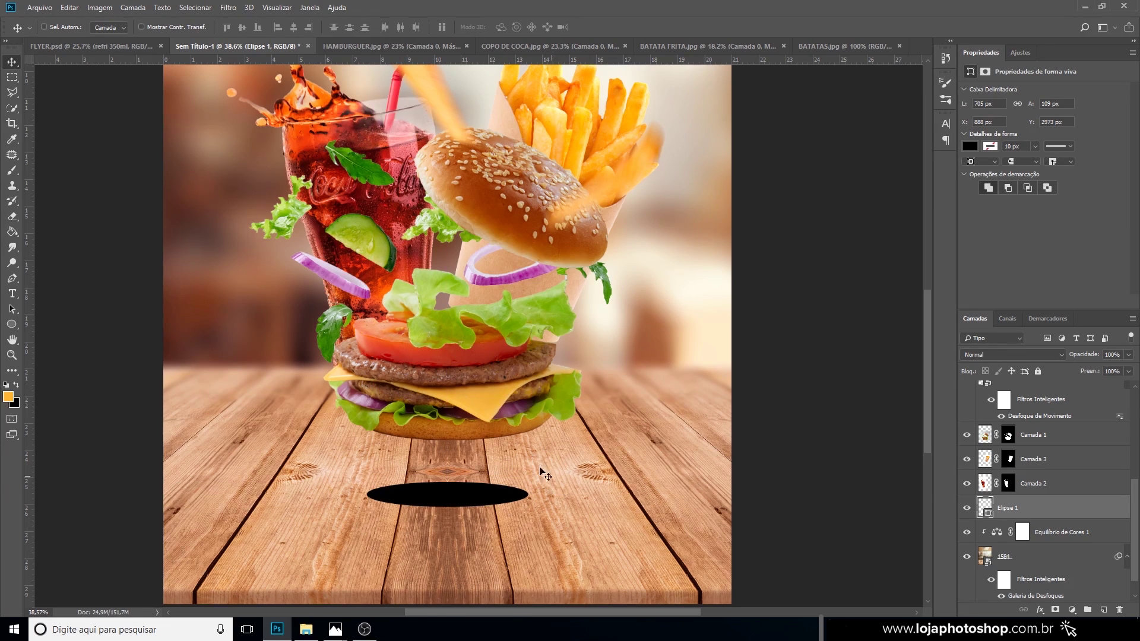
Convert the ellipse to a smart object and apply Motion Blur with angle 0° and distance 1023 pixels.
left_click(228, 7)
mouse_move(267, 143)
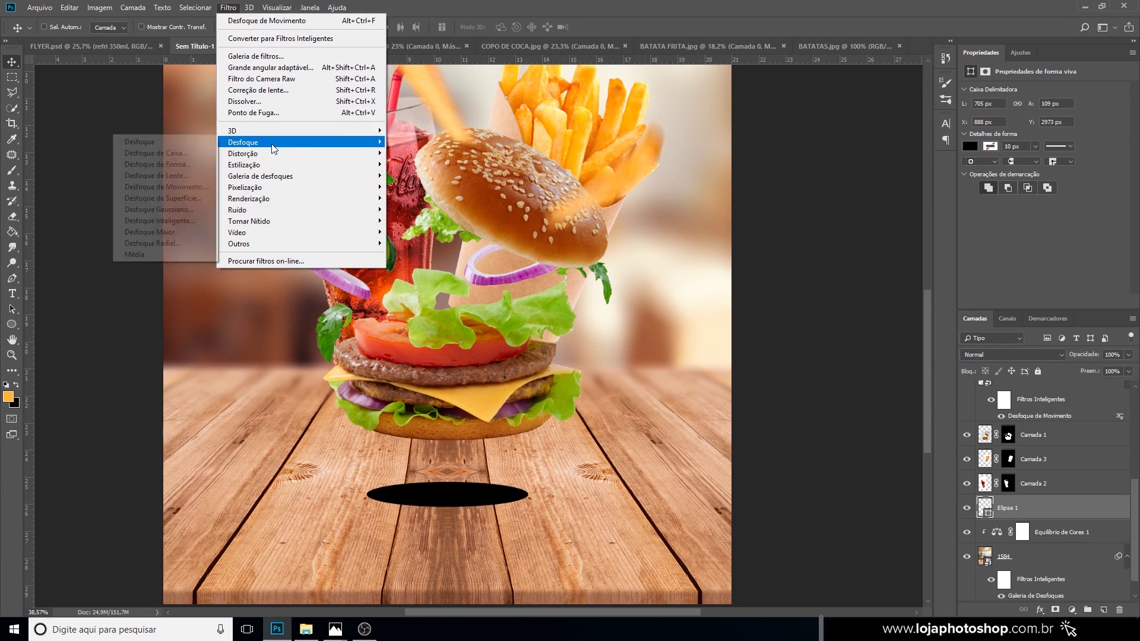
left_click(185, 189)
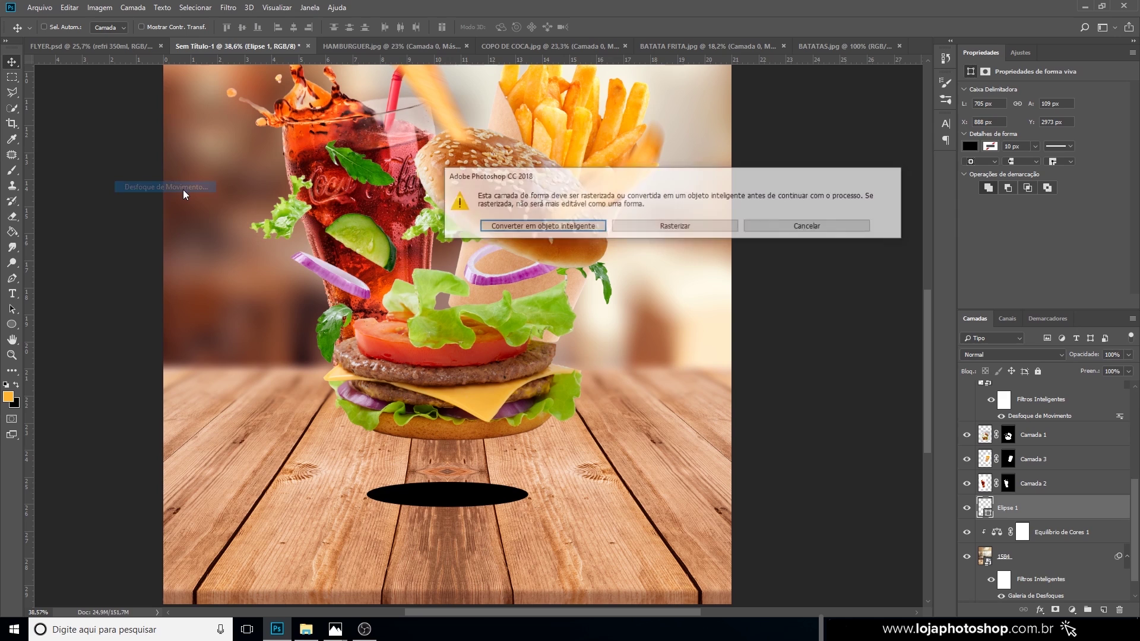
left_click(539, 227)
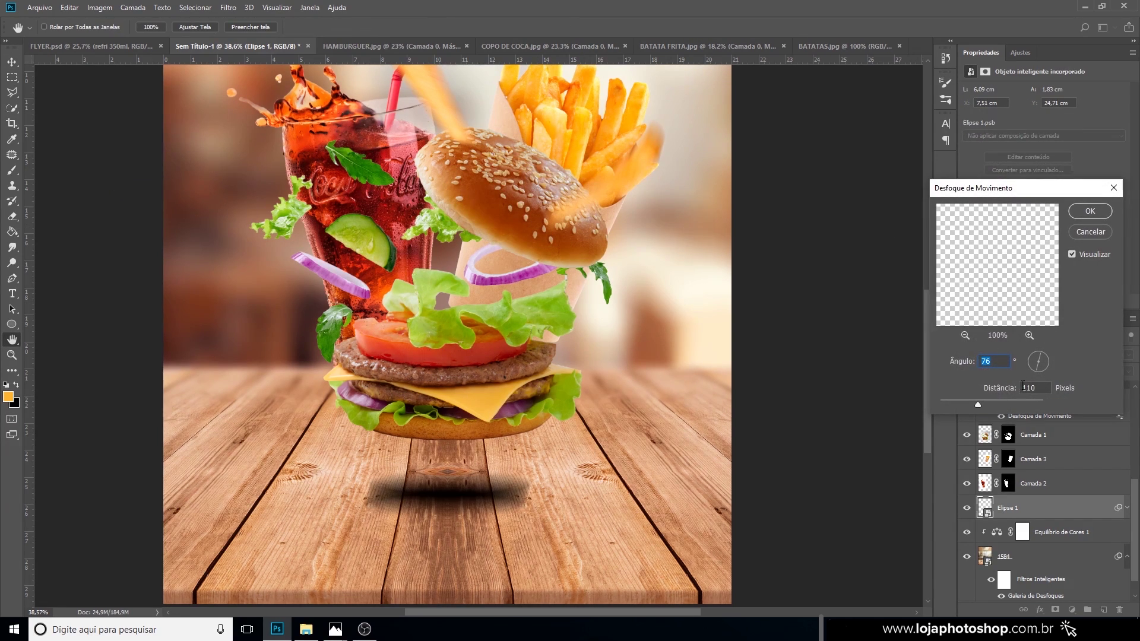
left_click(1045, 360)
left_click(1045, 361)
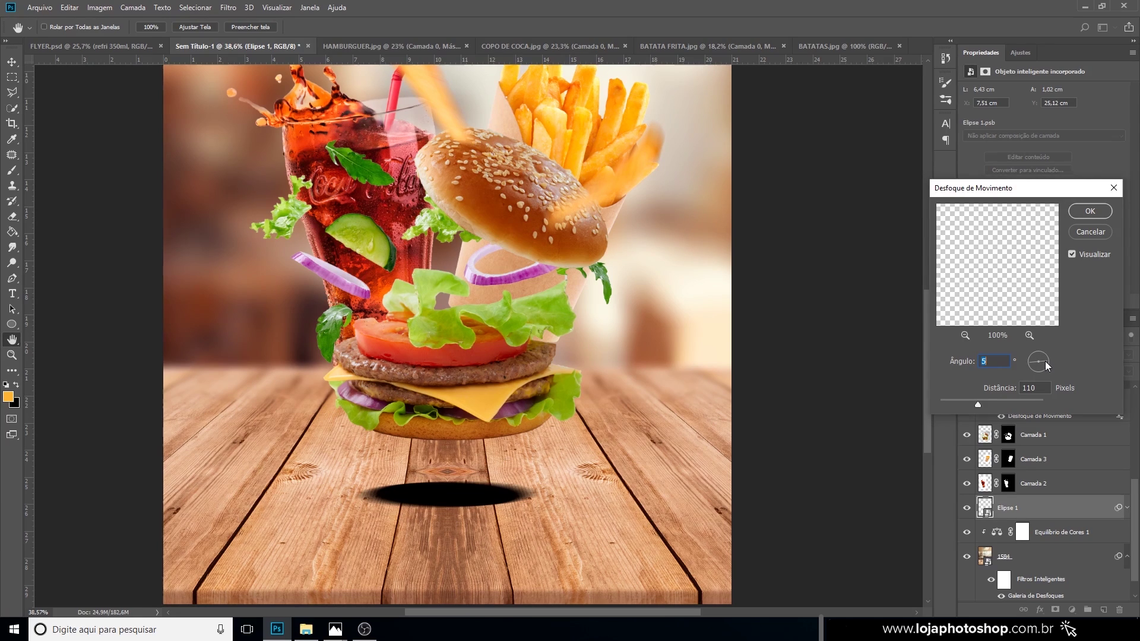
left_click_drag(992, 402, 1024, 404)
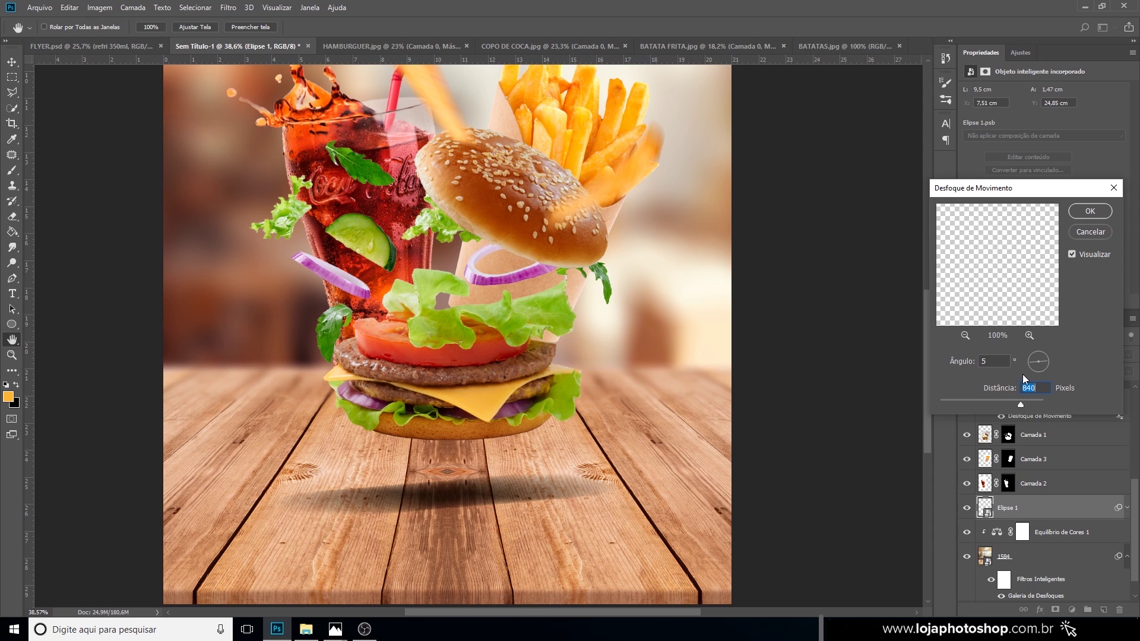
double_click(1009, 361)
type("0")
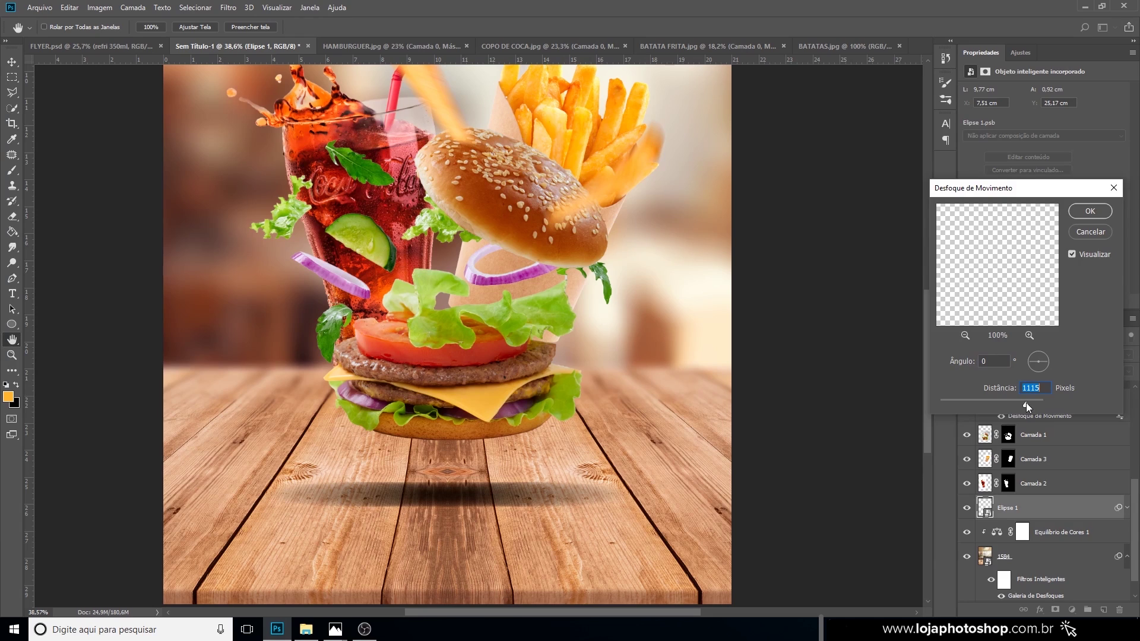
left_click_drag(1026, 402, 1024, 402)
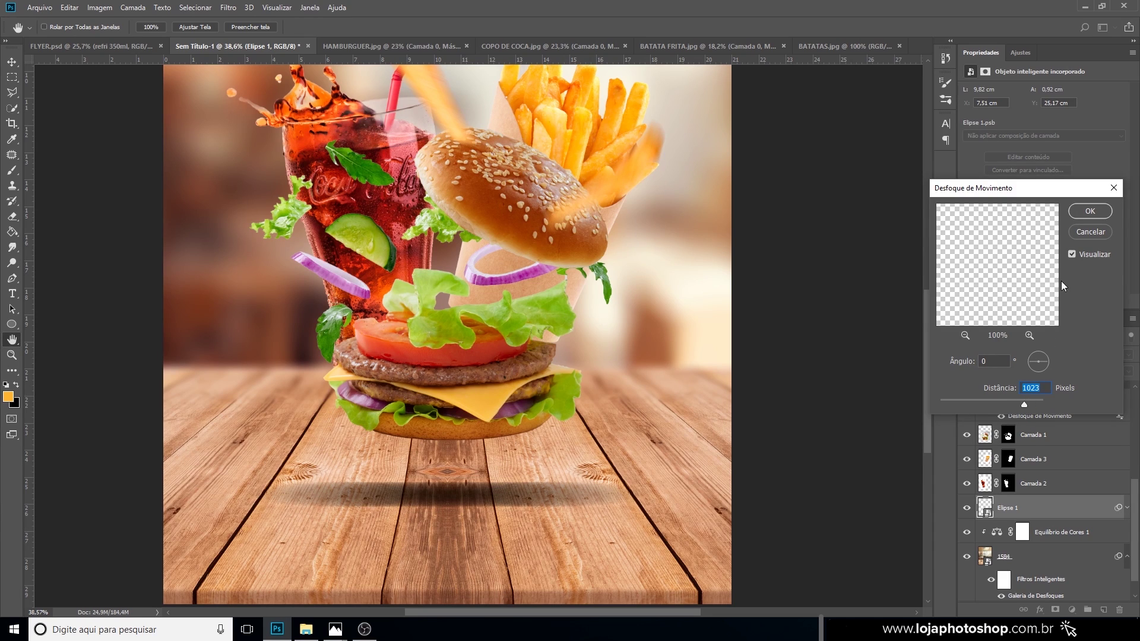
left_click(1090, 211)
Lower the blurred ellipse's opacity to 34% and duplicate its layer.
left_click(1131, 355)
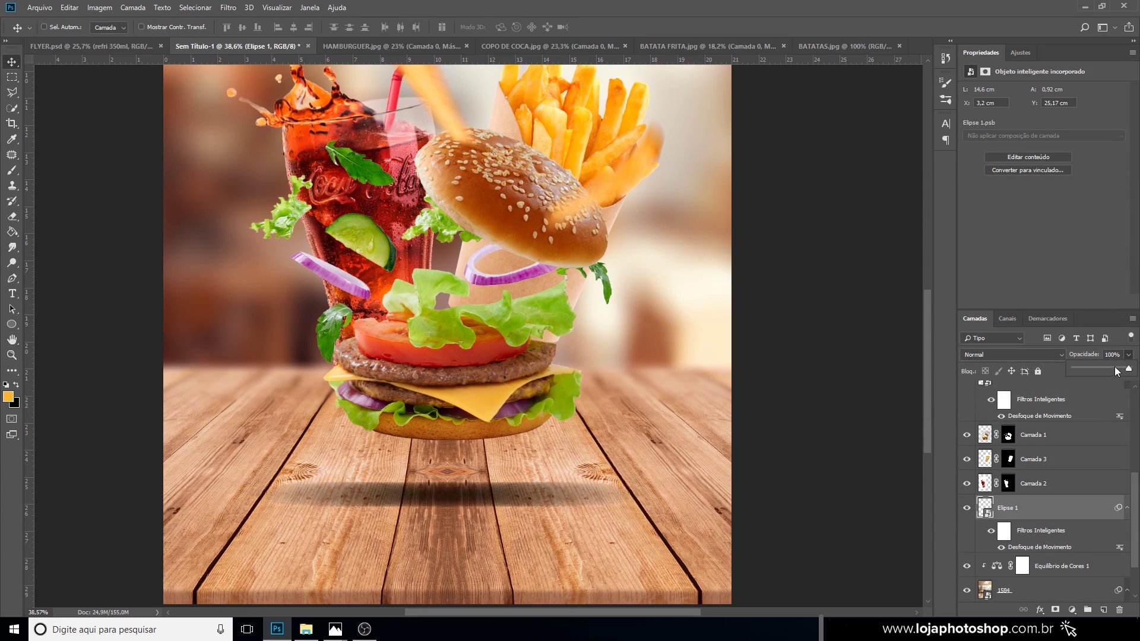
left_click_drag(1131, 369, 1088, 369)
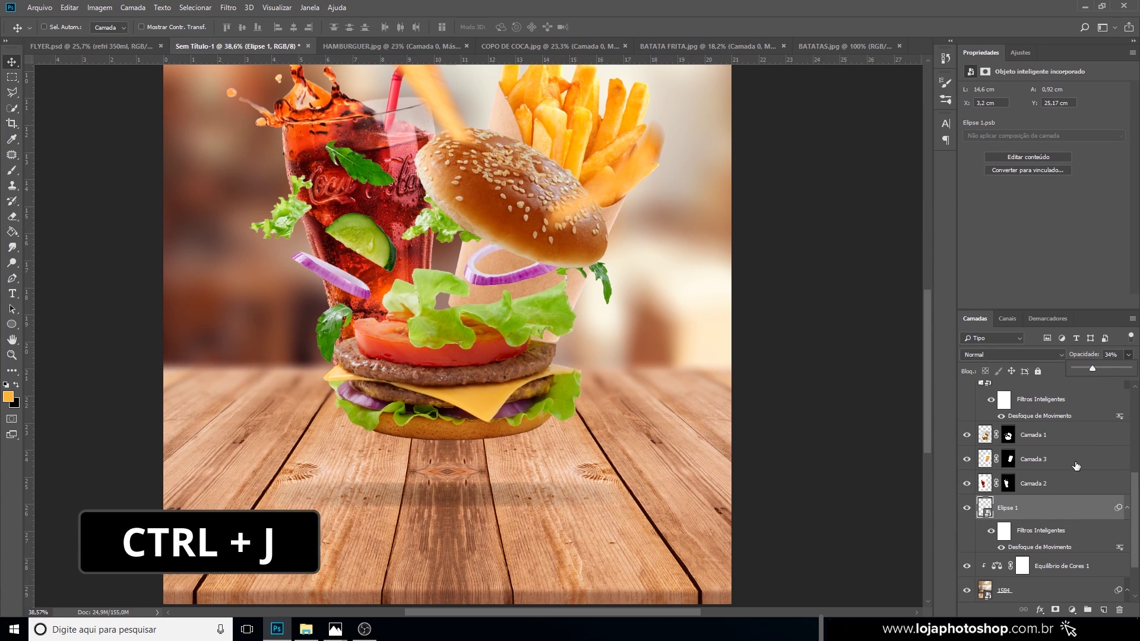
key("ctrl+j")
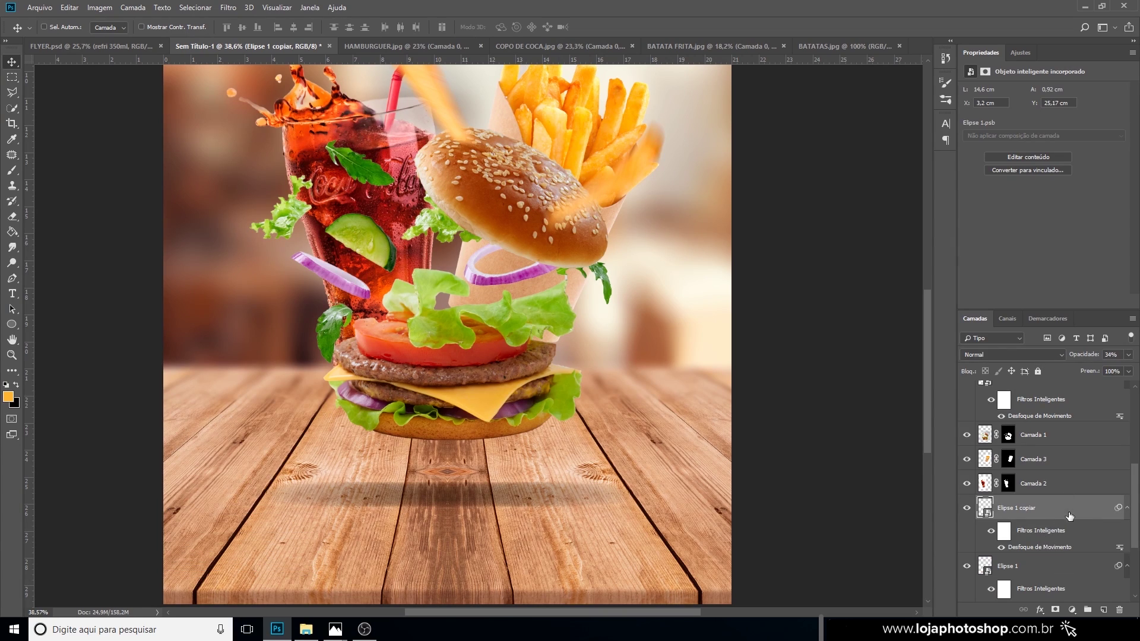
Change the Motion Blur on Elipse 1 copiar to angle -18° and distance 687 pixels.
double_click(1036, 547)
left_click_drag(1015, 191, 768, 165)
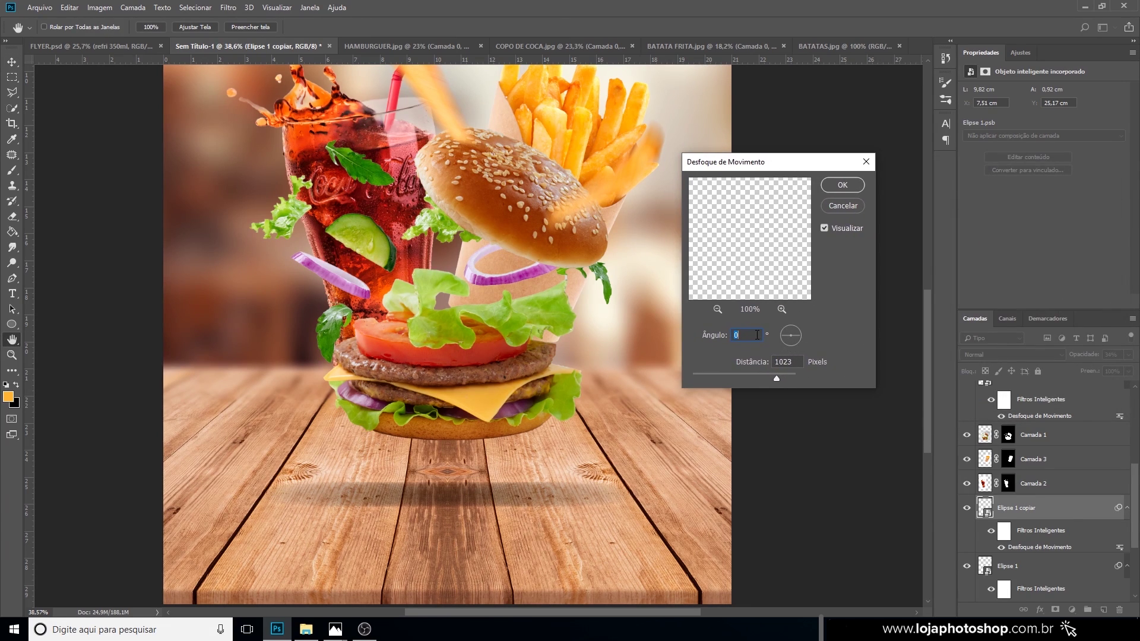
left_click(796, 328)
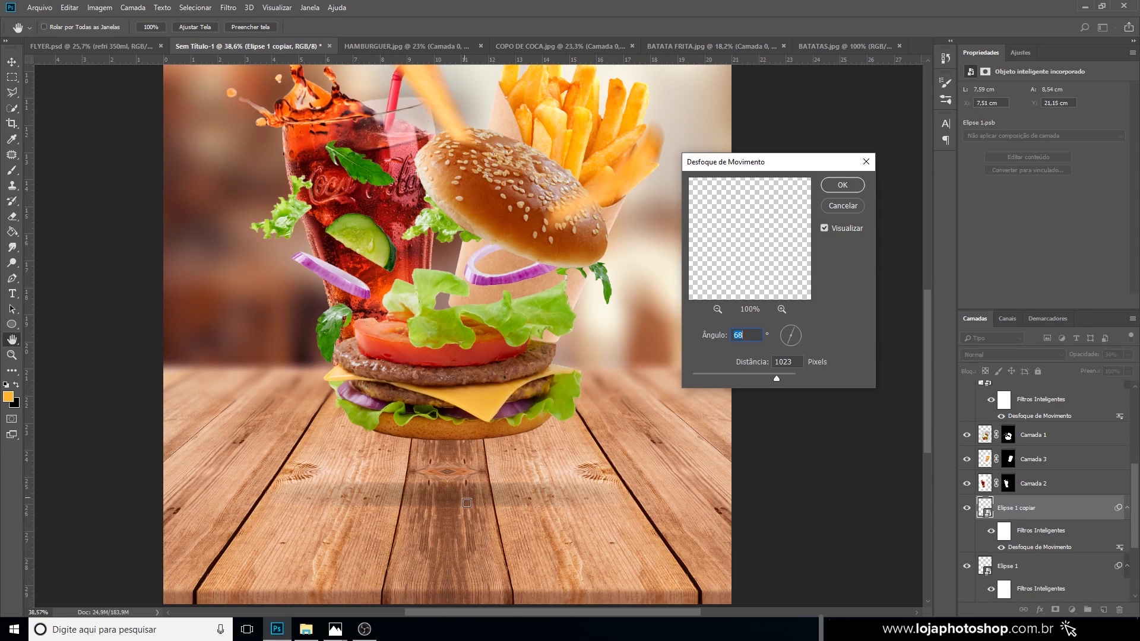
left_click_drag(729, 373, 772, 376)
left_click(787, 333)
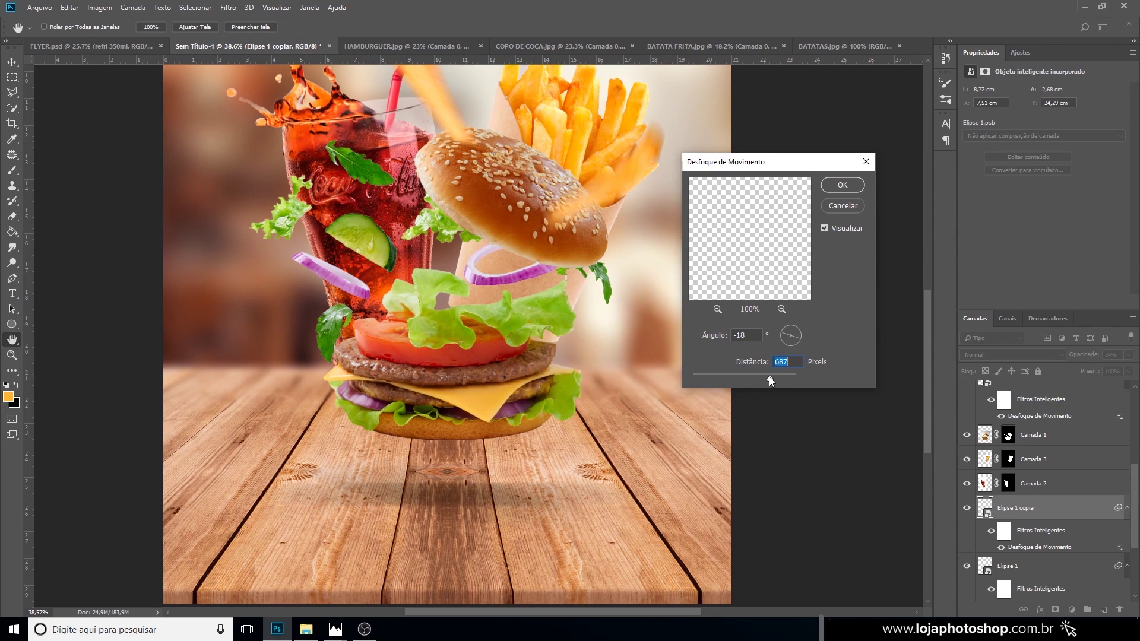
left_click(843, 185)
Stretch the original Elipse 1 shadow vertically about its centre to about 190% height.
scroll(1024, 456, "down", 2)
left_click(1023, 454)
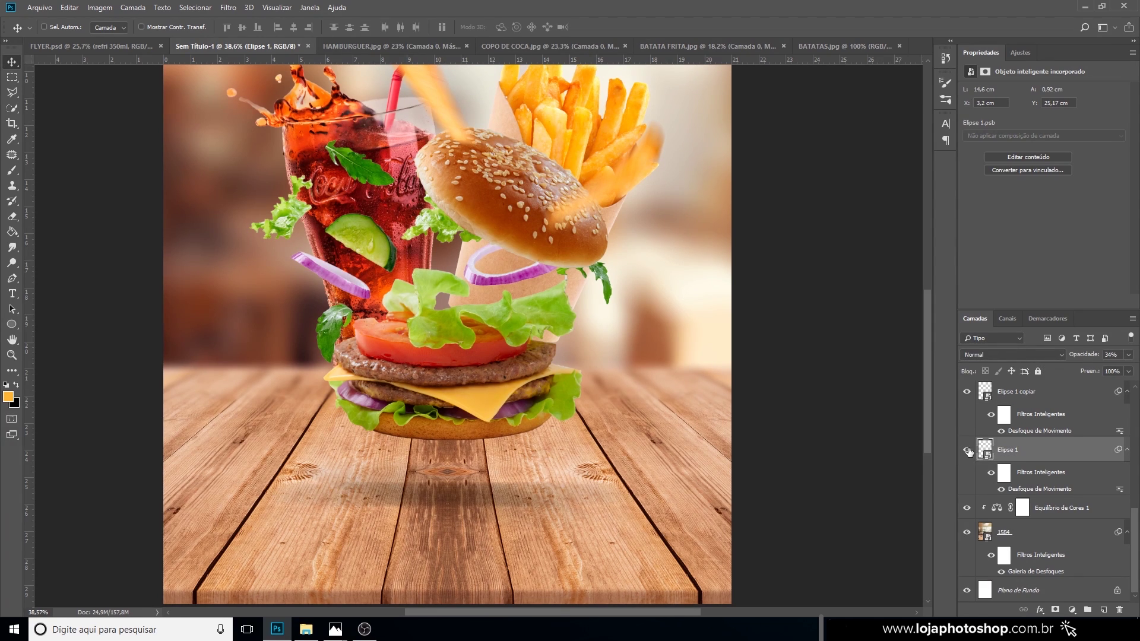
key("ctrl")
key("ctrl+t")
left_click(569, 243)
key("alt")
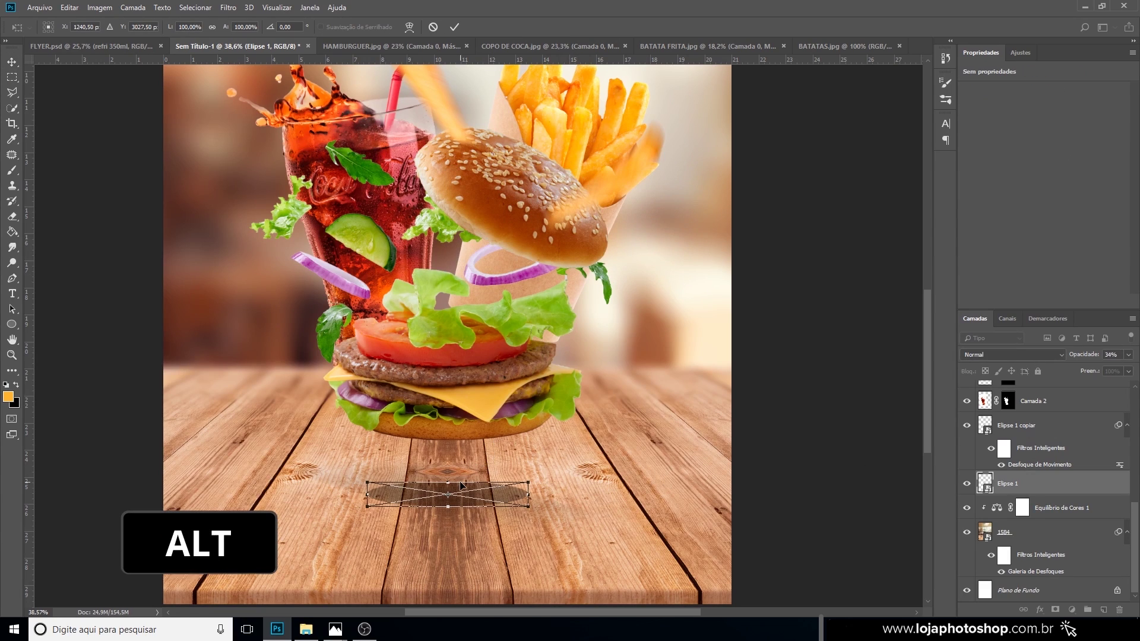
left_click_drag(450, 483, 452, 470)
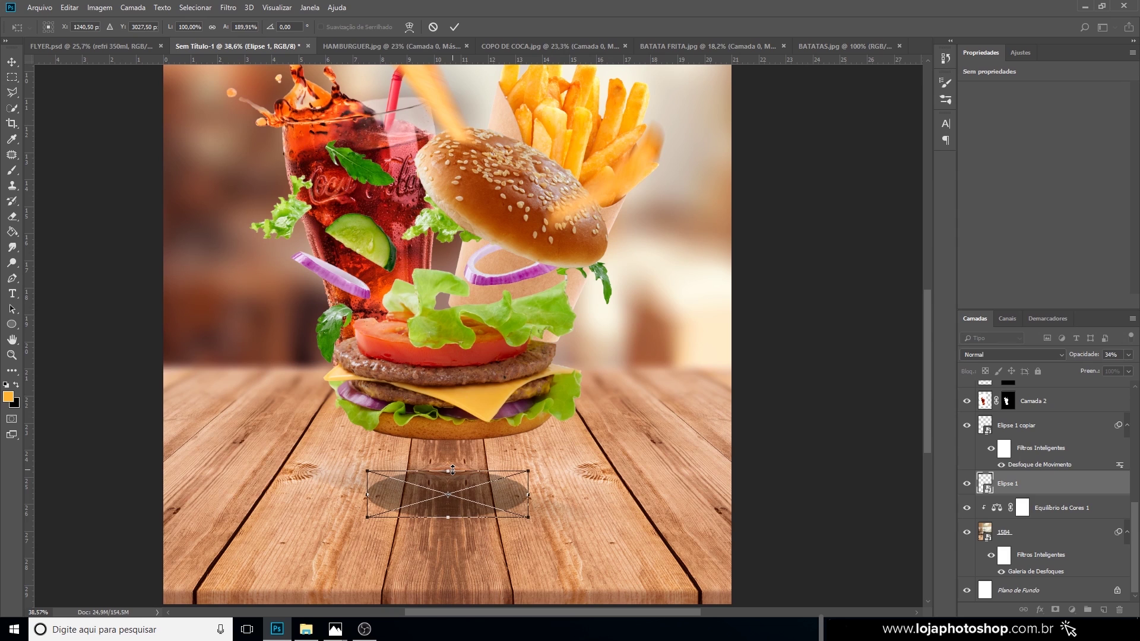
key("Return")
Compare the table shadow before and after the stretch by undoing and redoing it, and review the whole composition.
scroll(460, 478, "down", 5)
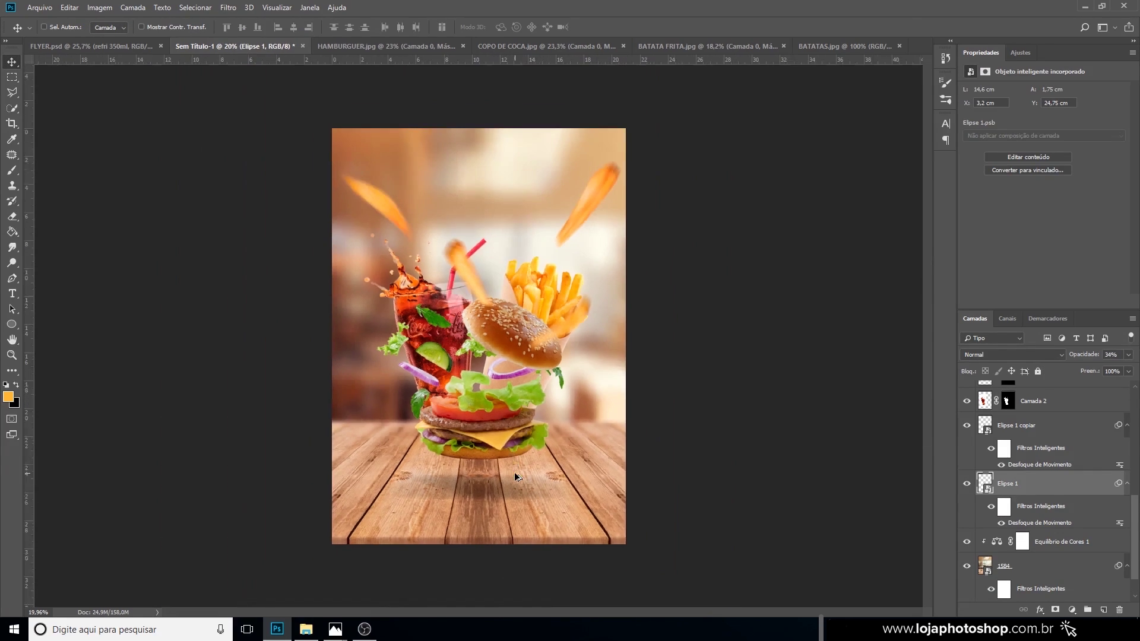
scroll(496, 522, "up", 2)
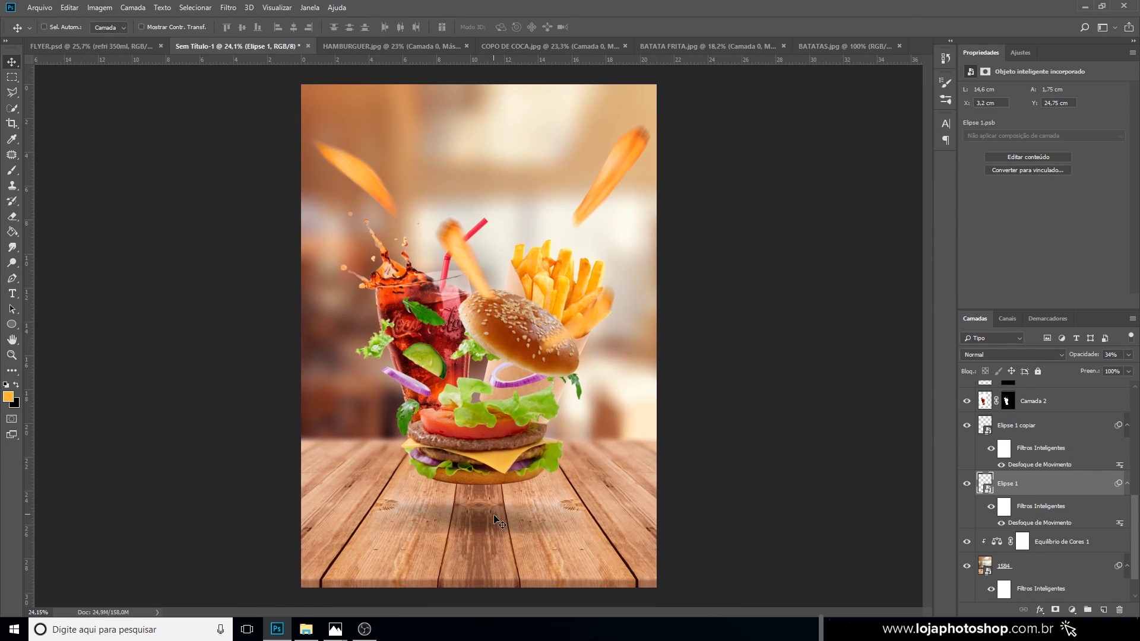
key("ctrl+z")
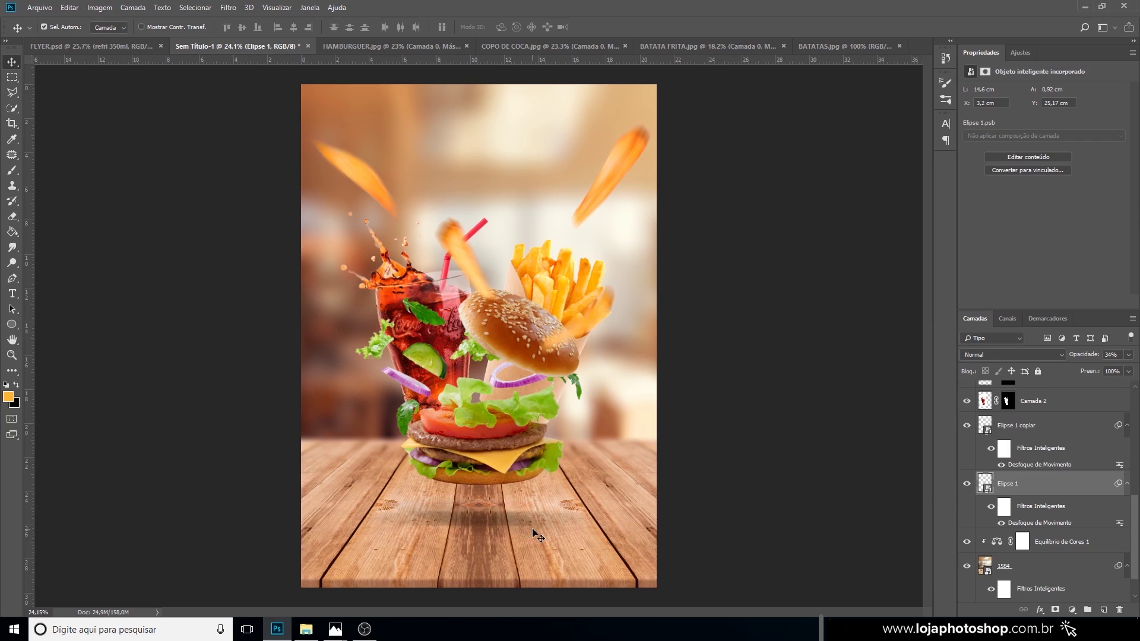
key("ctrl+z")
key("ctrl+z")
key("ctrl+z")
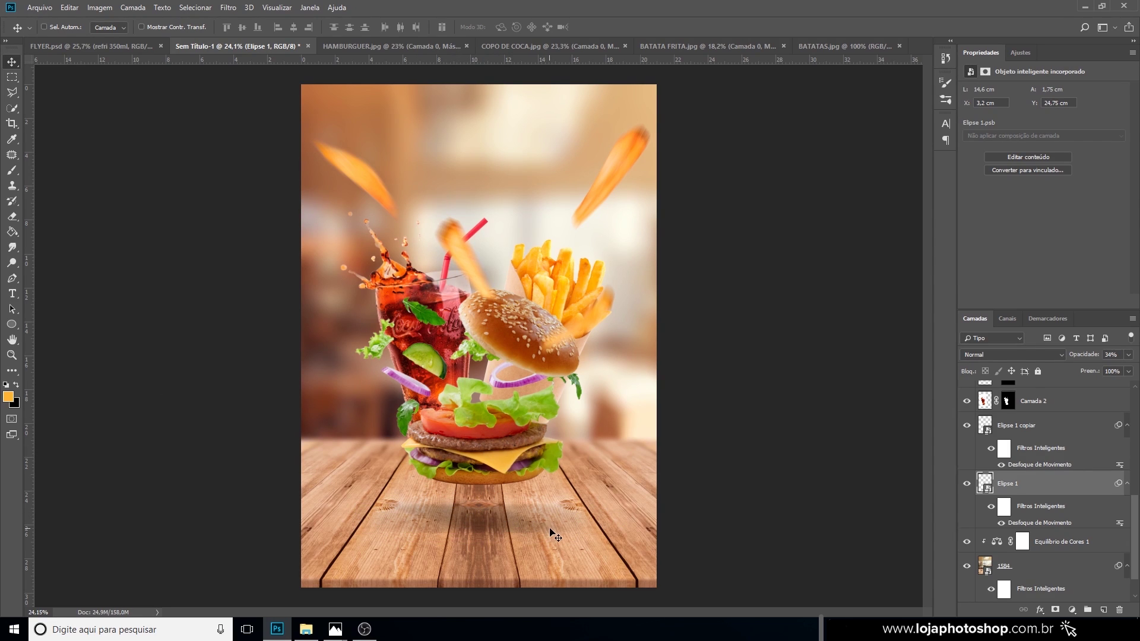
scroll(561, 504, "down", 2)
scroll(516, 466, "up", 2)
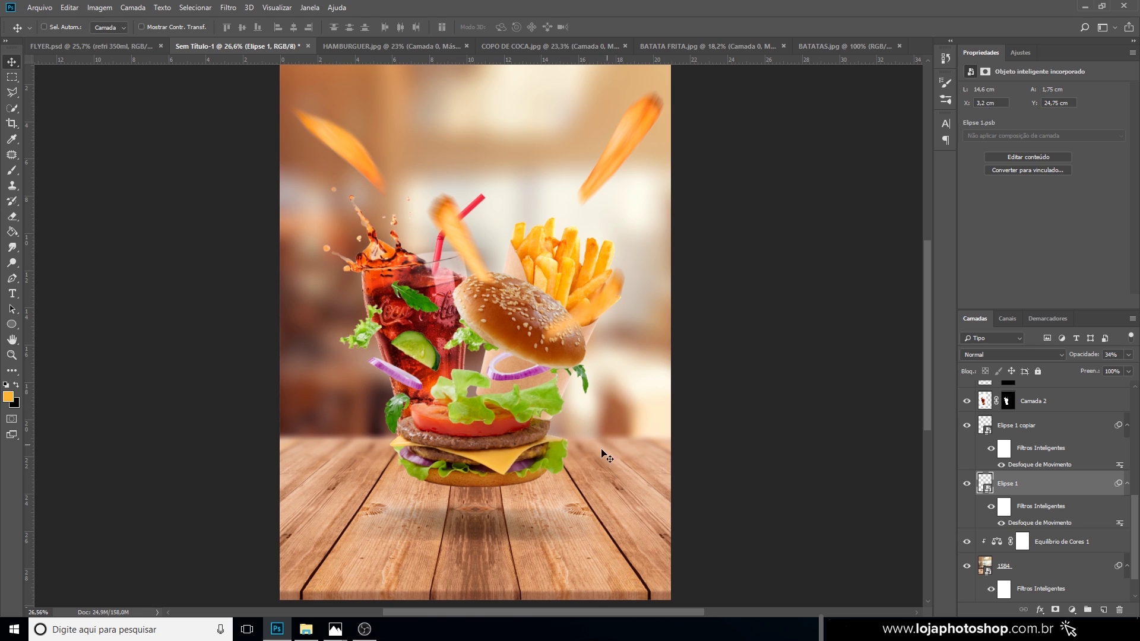
Toggle the visibility of Camada 1, Camada 3 and Camada 2 to identify what each layer contains.
scroll(1038, 446, "up", 3)
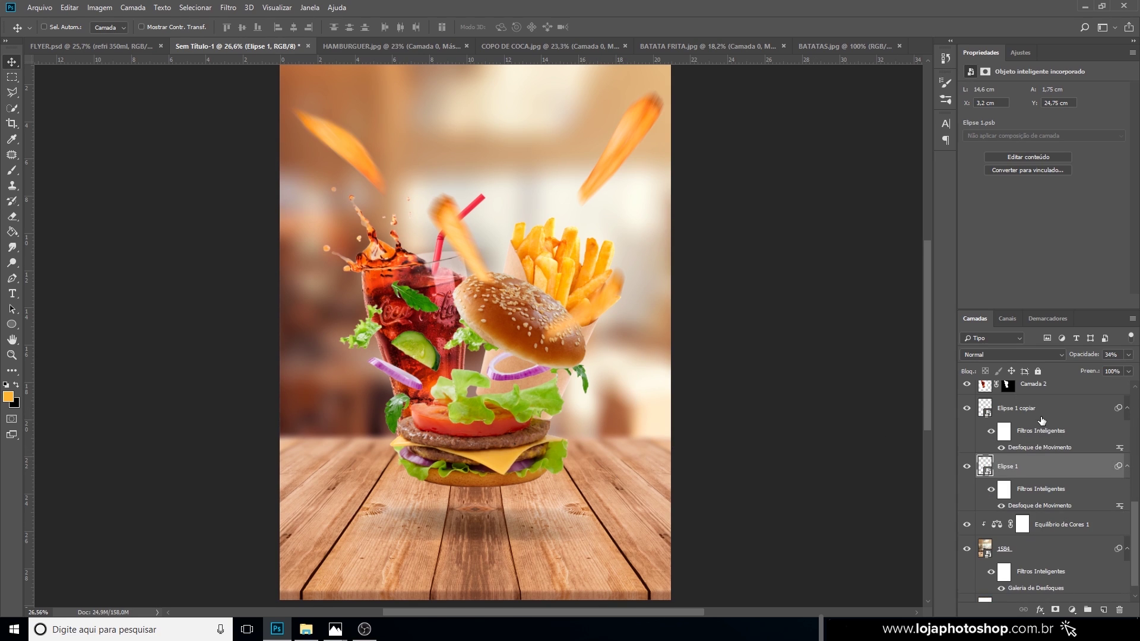
left_click(1044, 451)
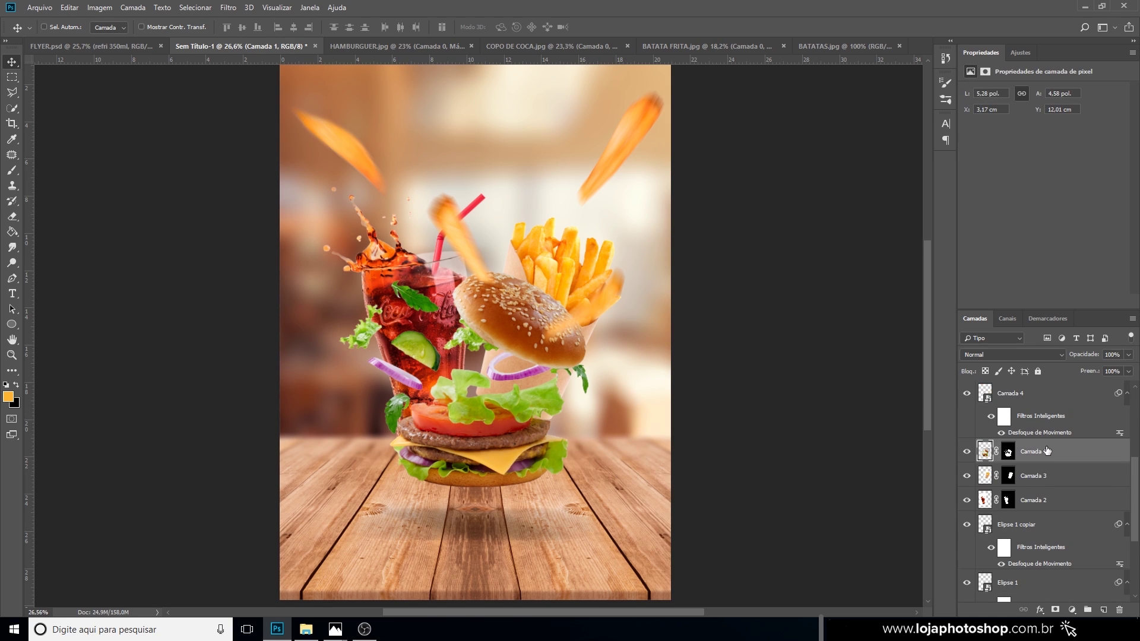
left_click(966, 452)
left_click(966, 451)
left_click(968, 476)
left_click(968, 475)
left_click(968, 500)
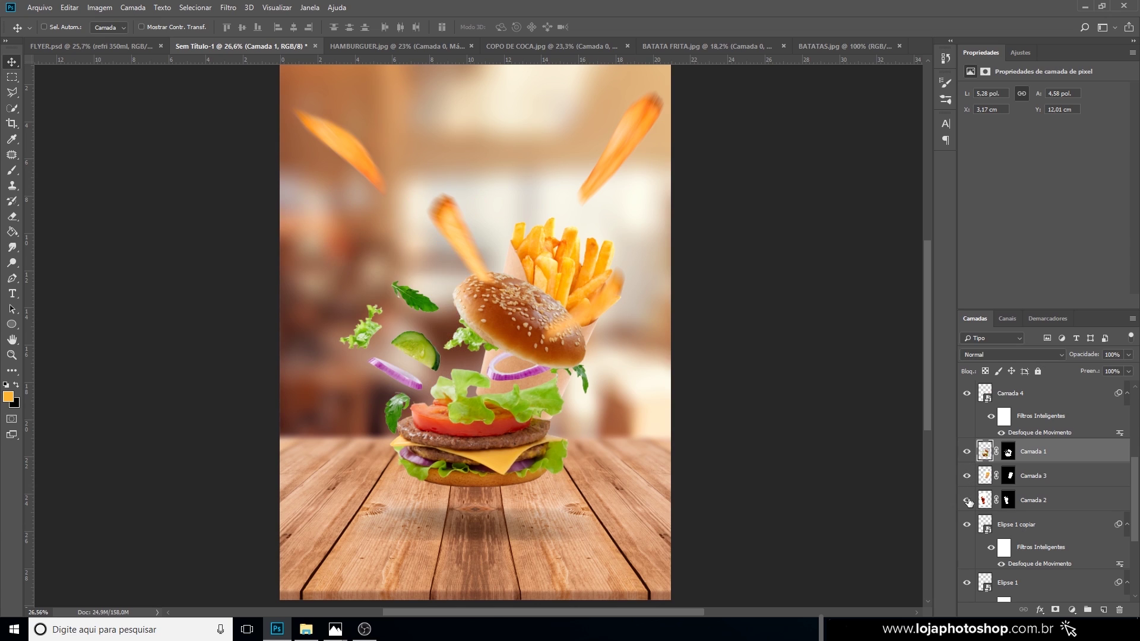
left_click(968, 500)
Group Camada 1, Camada 3 and Camada 2, name the group COMBO, and toggle its visibility to check its contents.
left_click(1028, 501)
left_click(1046, 481, "ctrl")
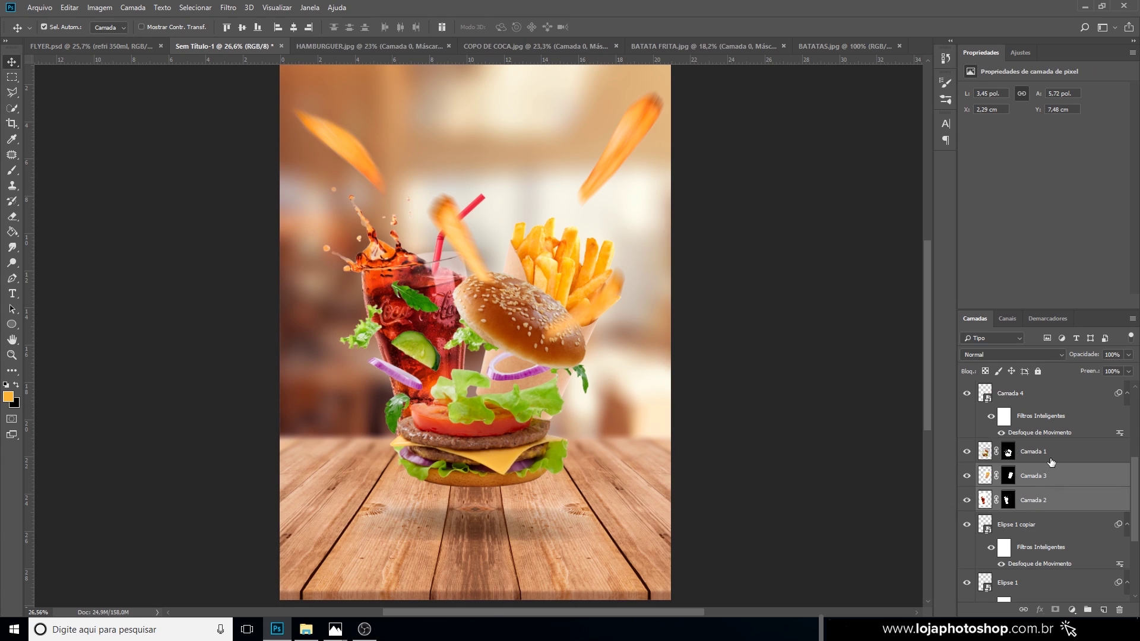
left_click(1040, 454, "ctrl")
key("ctrl+g")
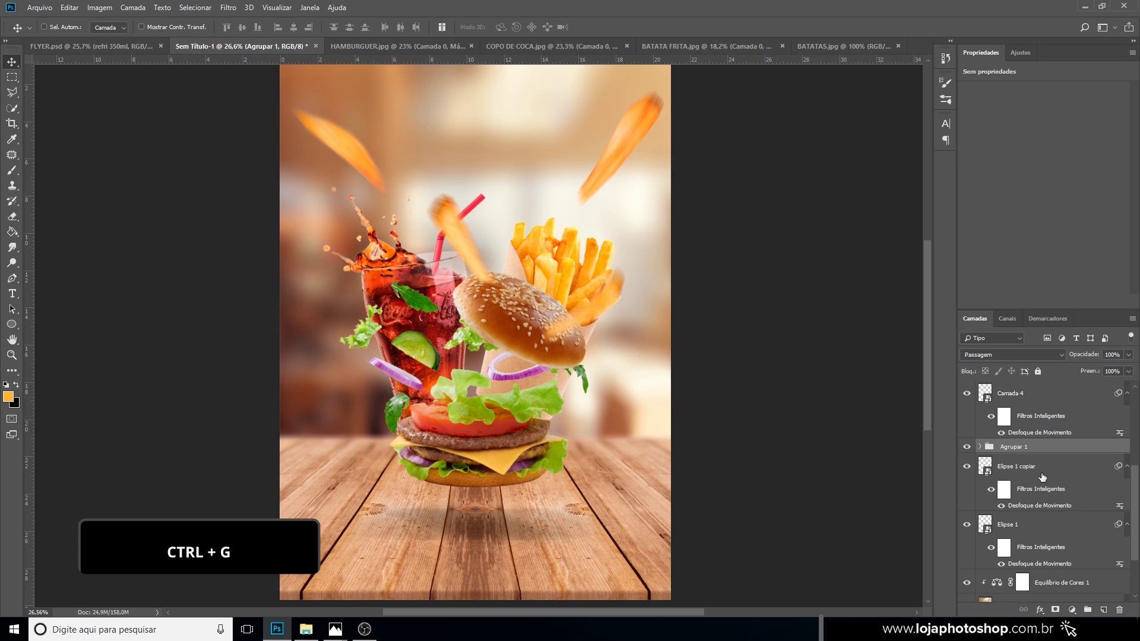
double_click(1016, 448)
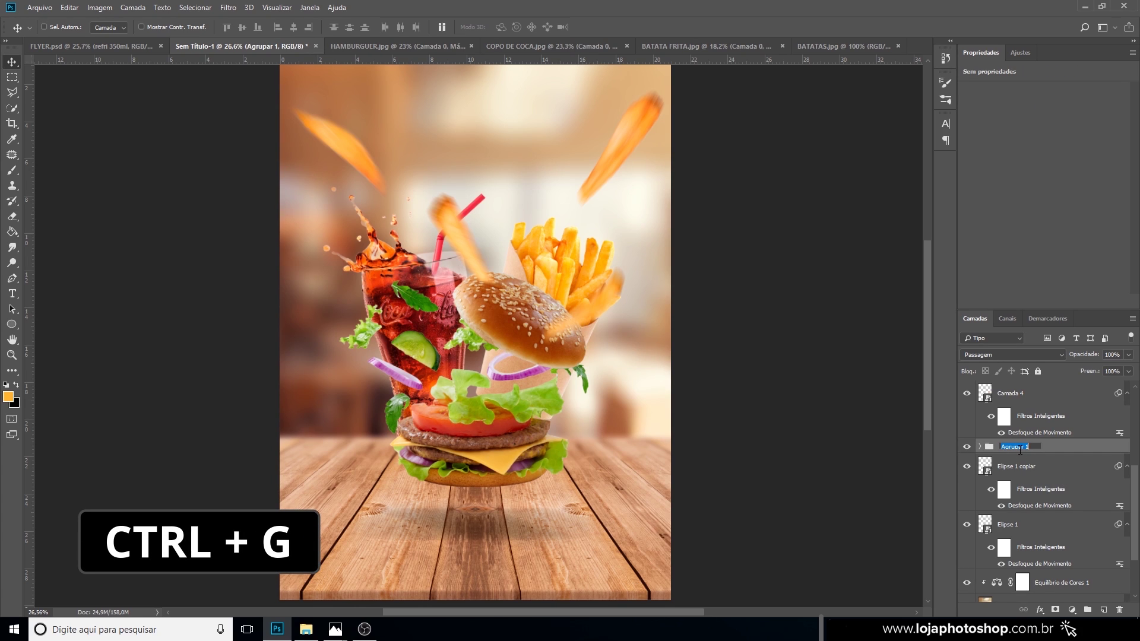
type("cOM")
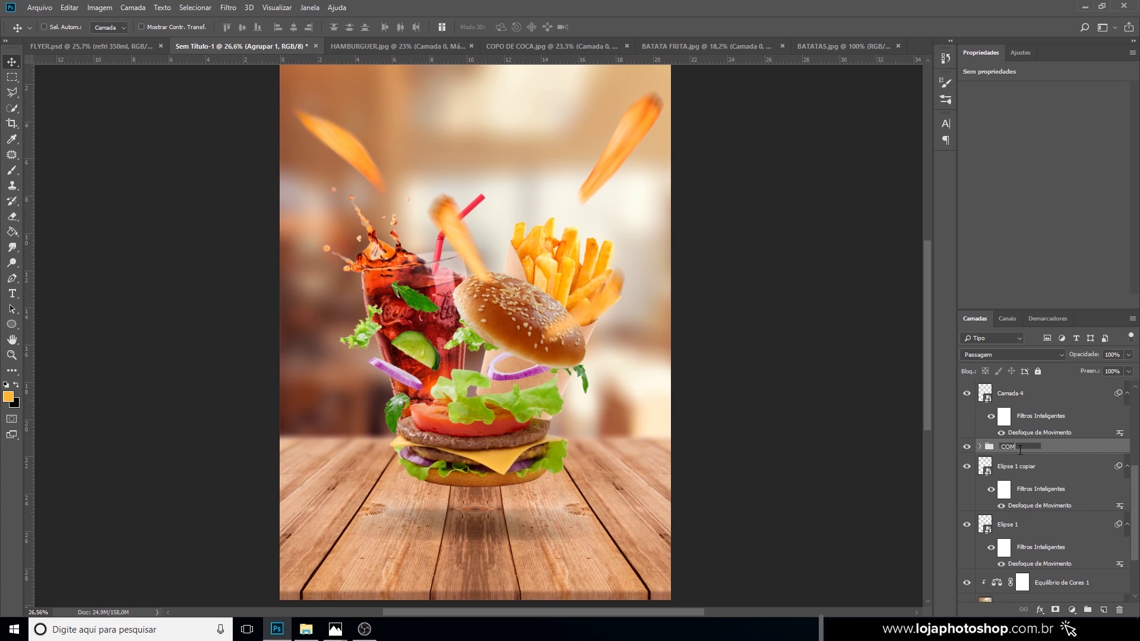
type("BO")
key("Return")
left_click(966, 446)
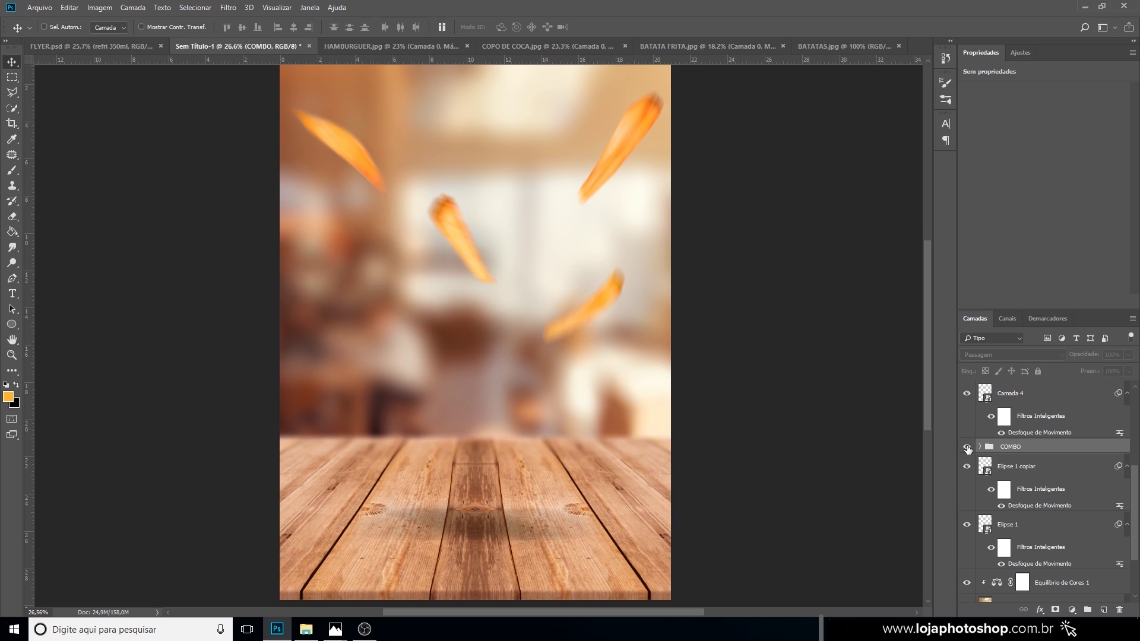
left_click(967, 446)
Add a Color Balance adjustment layer directly above the COMBO group and clip it to the group.
scroll(1039, 541, "down", 2)
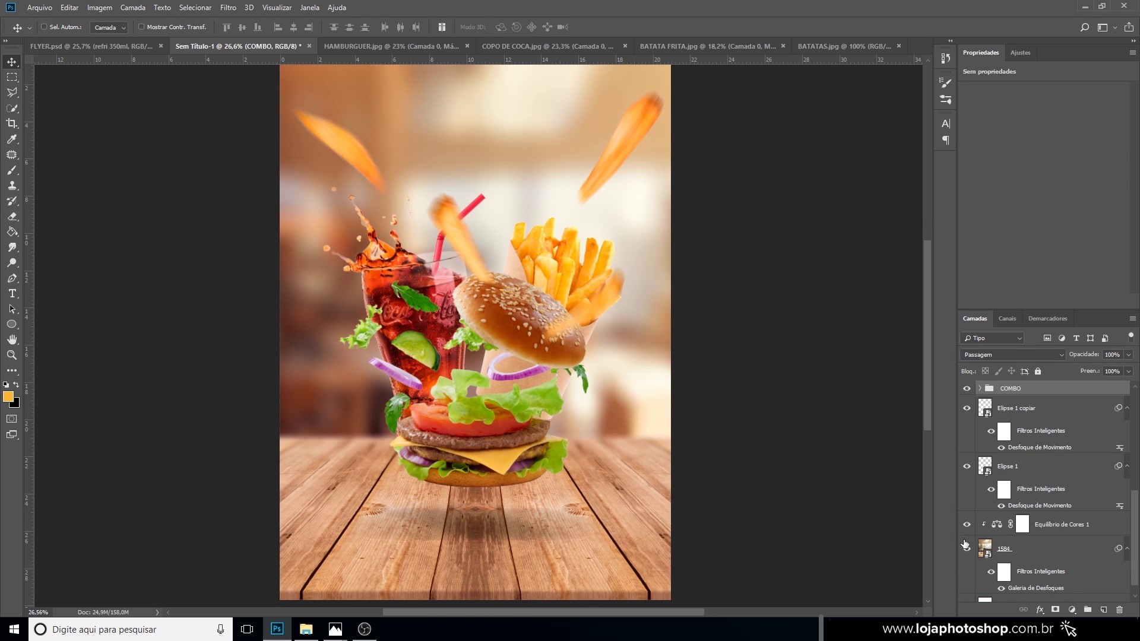
left_click(1072, 610)
left_click(1078, 501)
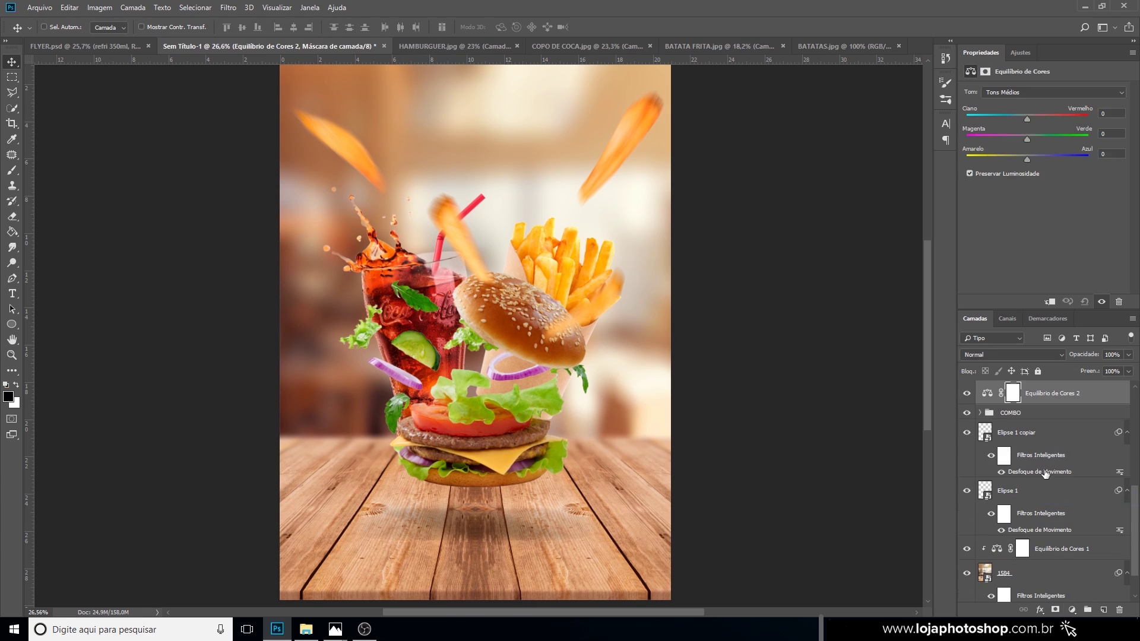
left_click(1050, 303)
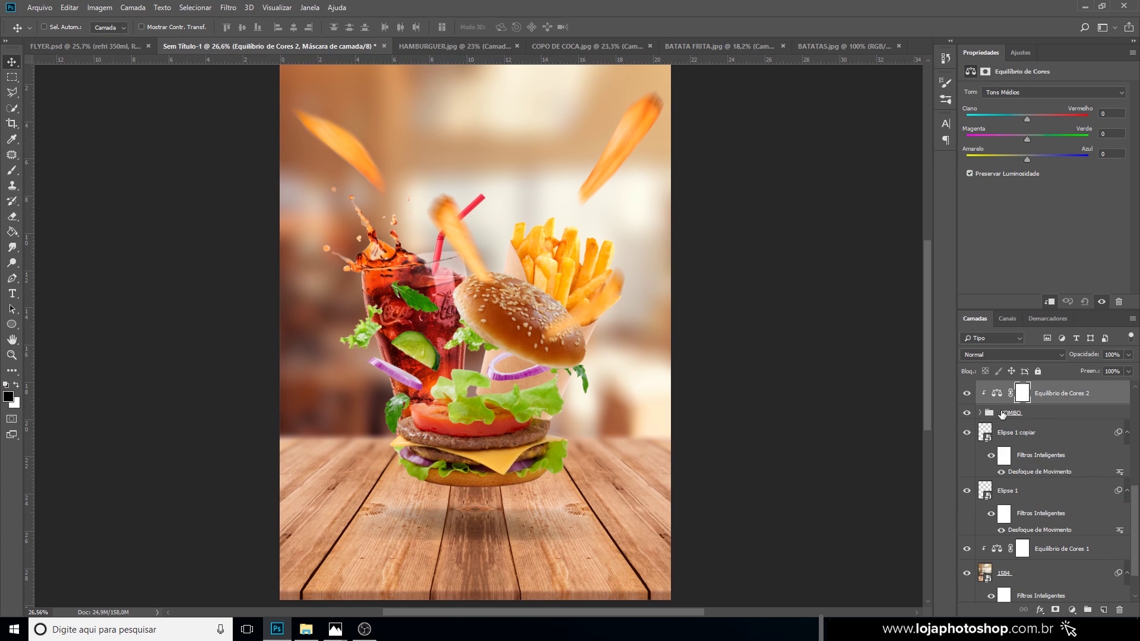
Set the COMBO group's Color Balance midtones to +32 cyan-red, +3 magenta-green and -19 yellow-blue.
mouse_move(1025, 115)
left_mouse_down()
mouse_move(1010, 119)
mouse_move(1096, 119)
mouse_move(1040, 113)
left_mouse_up()
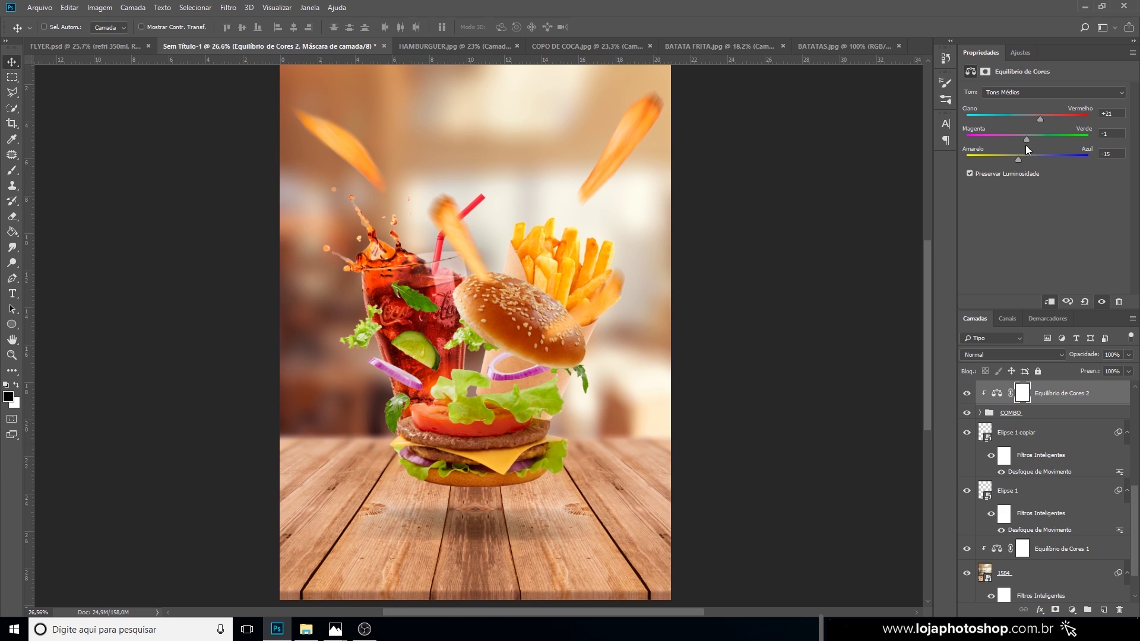
left_click_drag(1026, 141, 1023, 141)
left_click_drag(1020, 139, 1017, 160)
Compare the burger combo with and without its Color Balance adjustment, both at reduced size and close to full-page view.
left_click(966, 393)
left_click(966, 396)
left_click(967, 395)
left_click(966, 395)
left_click(967, 395)
left_click(967, 395)
left_click(967, 394)
left_click(967, 395)
scroll(606, 352, "down", 8)
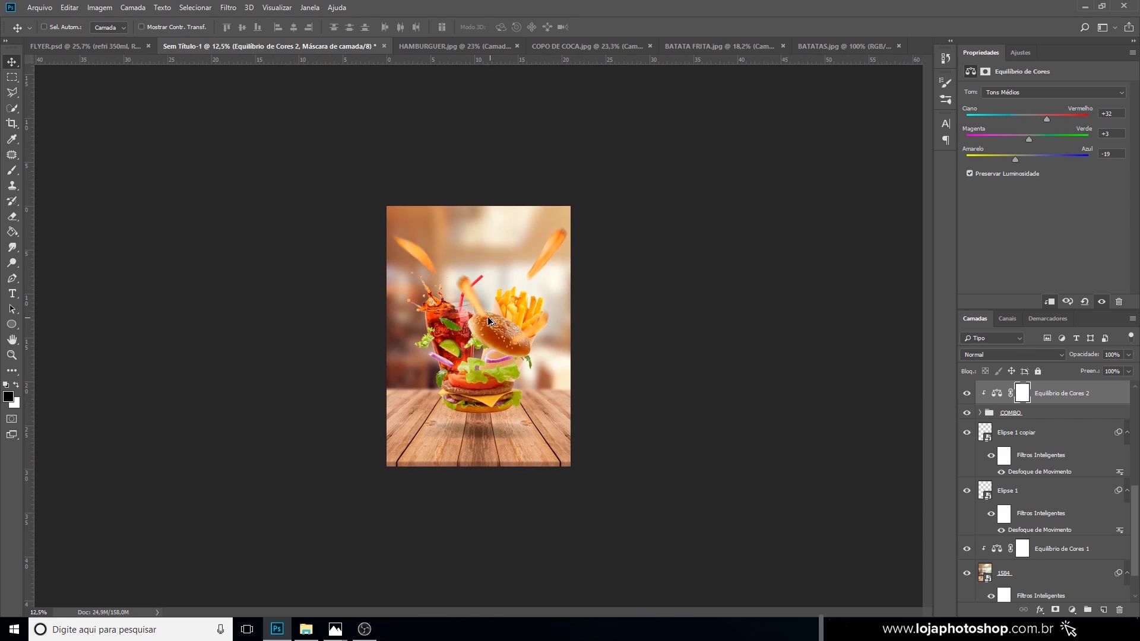
scroll(489, 321, "up", 7)
left_click(967, 395)
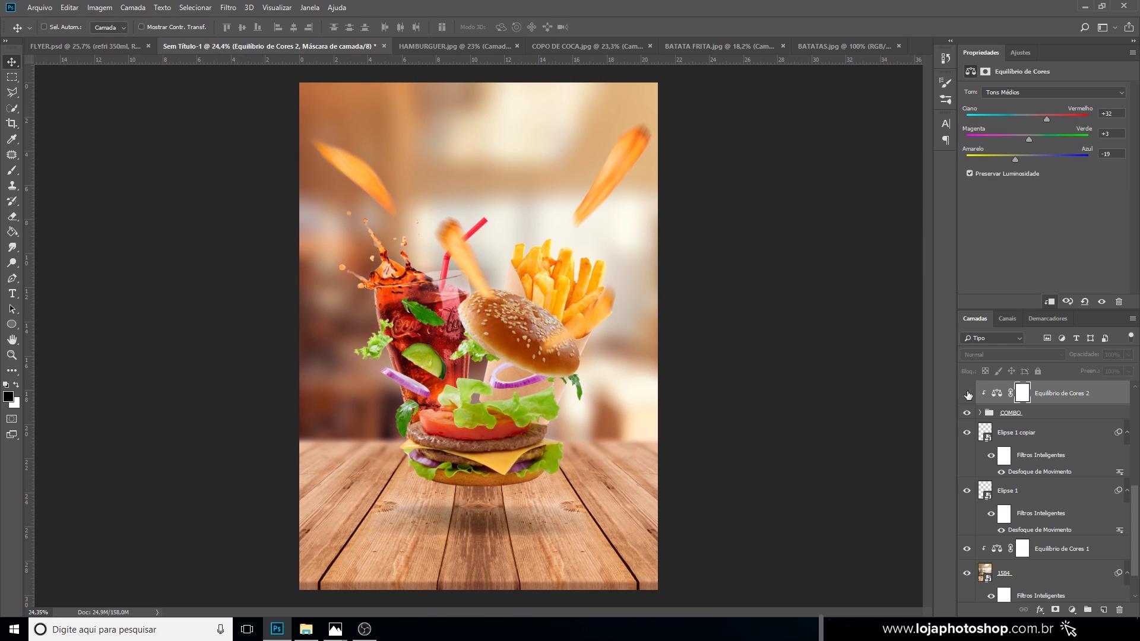
left_click(966, 395)
left_click(967, 395)
left_click(967, 394)
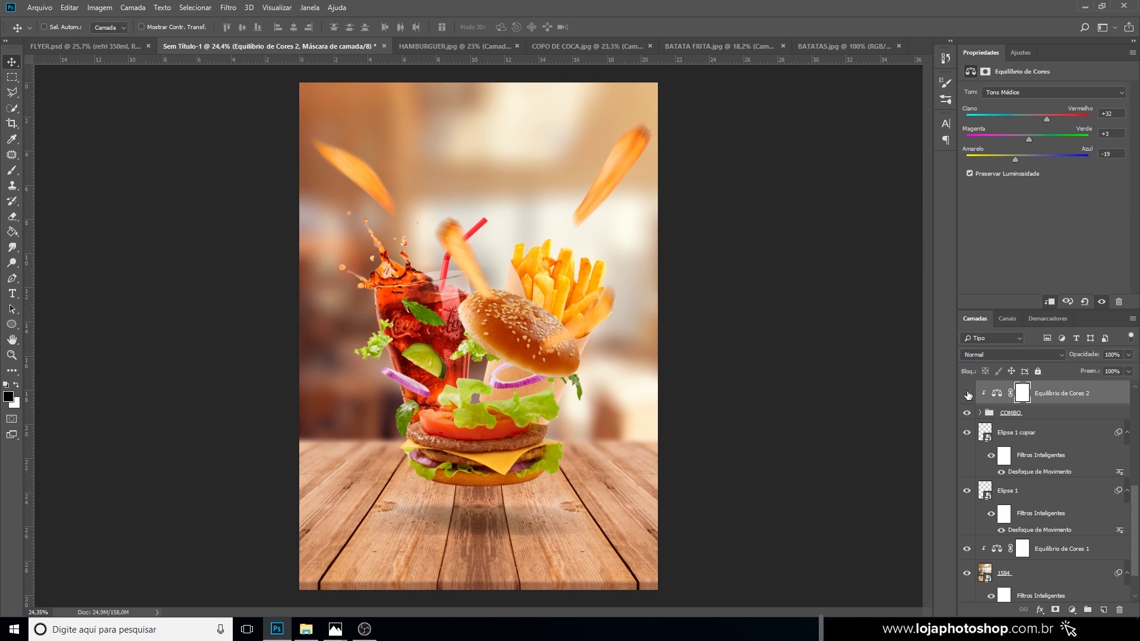
left_click(967, 396)
left_click(968, 395)
left_click(968, 396)
Set the background's Equilíbrio de Cores 1 midtones to +29 cyan-red, -14 magenta-green and -14 yellow-blue, and review the composition.
scroll(1133, 504, "down", 1)
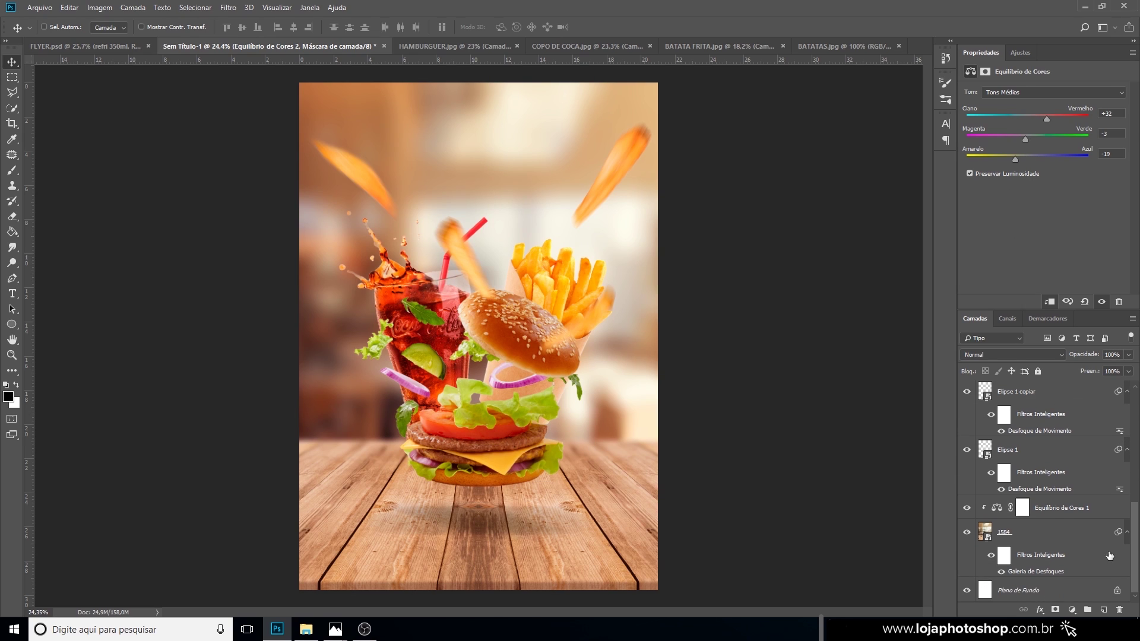
left_click(1062, 509)
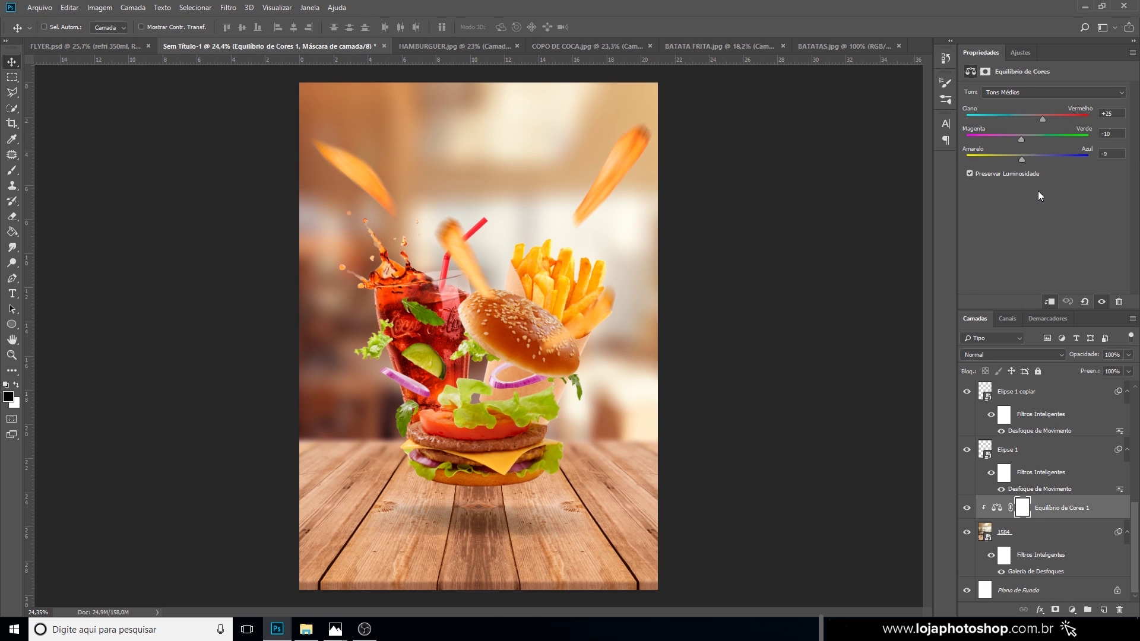
left_click_drag(1016, 140, 1018, 138)
scroll(494, 249, "down", 1)
scroll(494, 250, "up", 2)
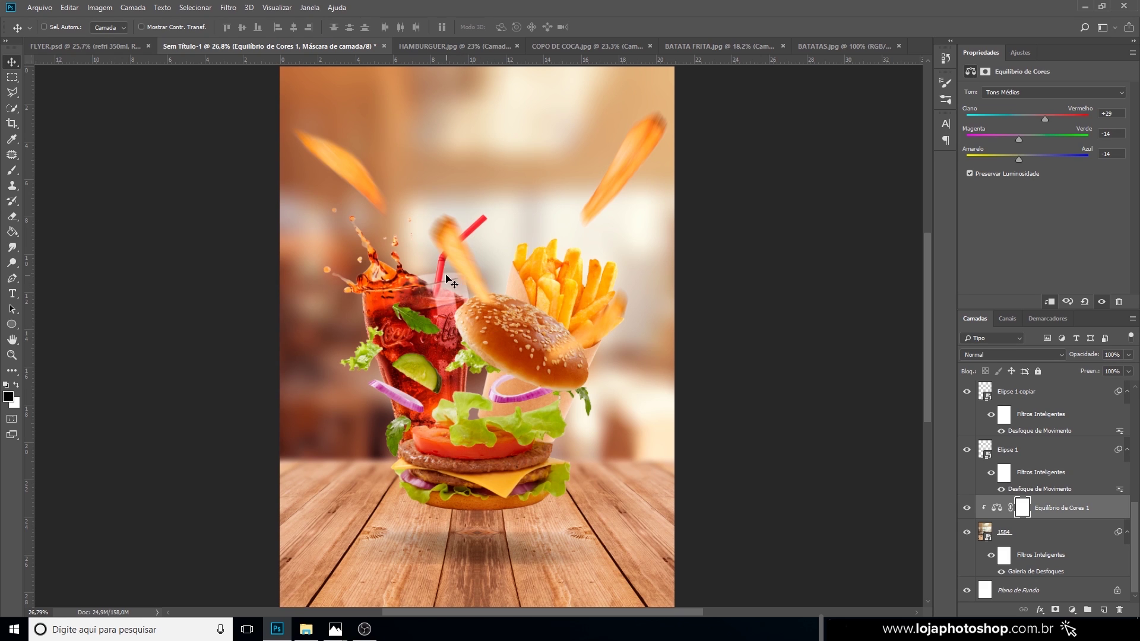
Switch to File Explorer and preview the sunburst collection image 47528-OSAM6S.jpg.
left_click(306, 629)
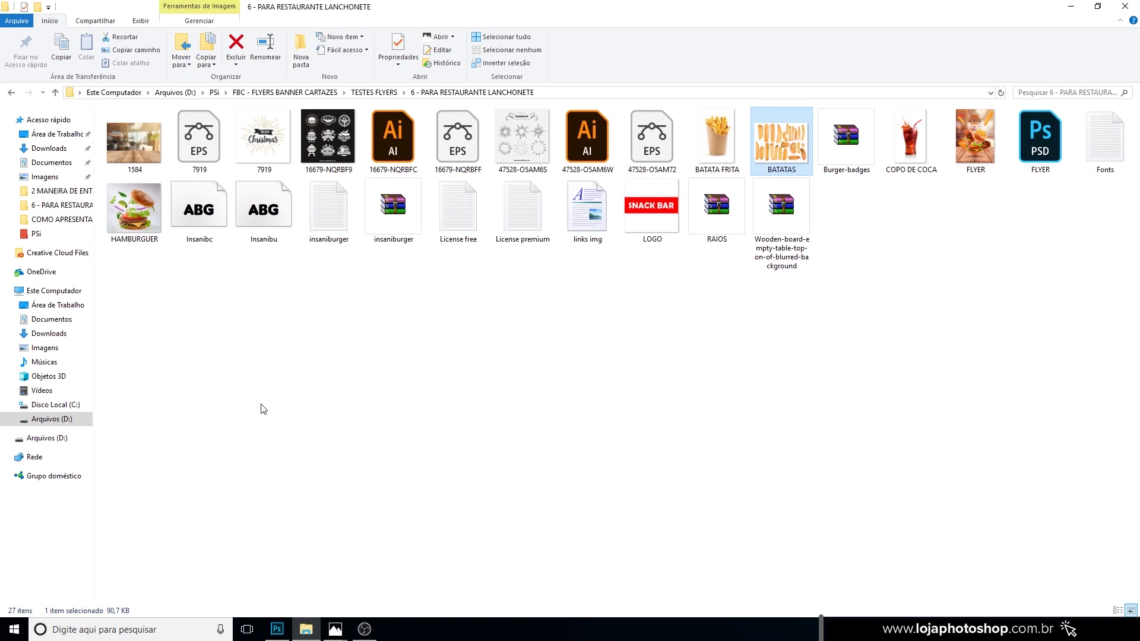
double_click(512, 142)
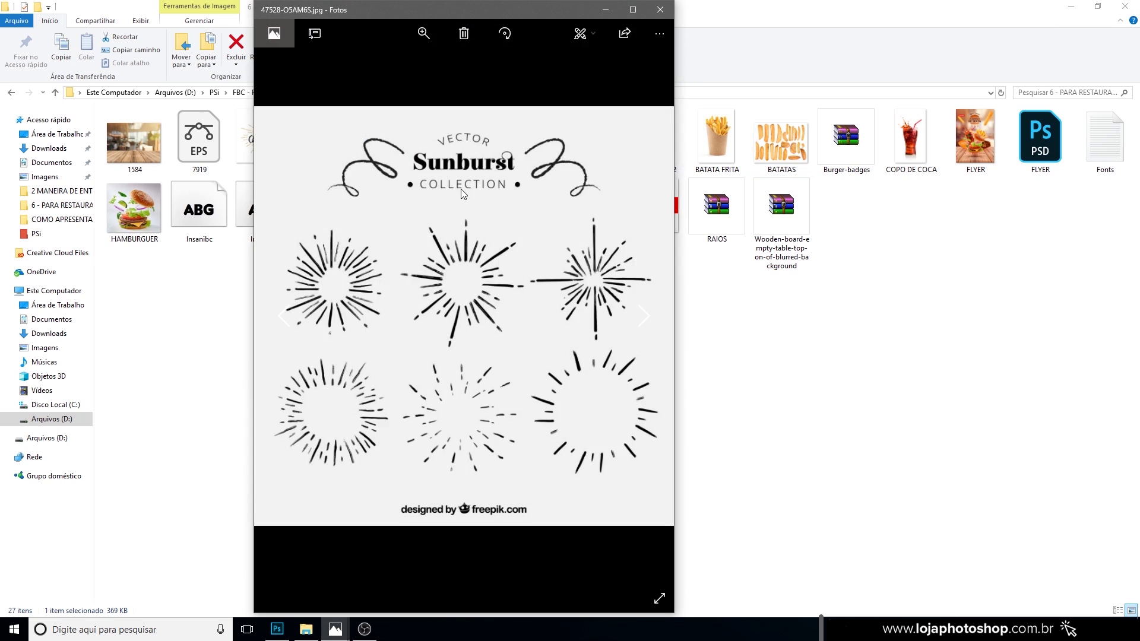
left_click(659, 9)
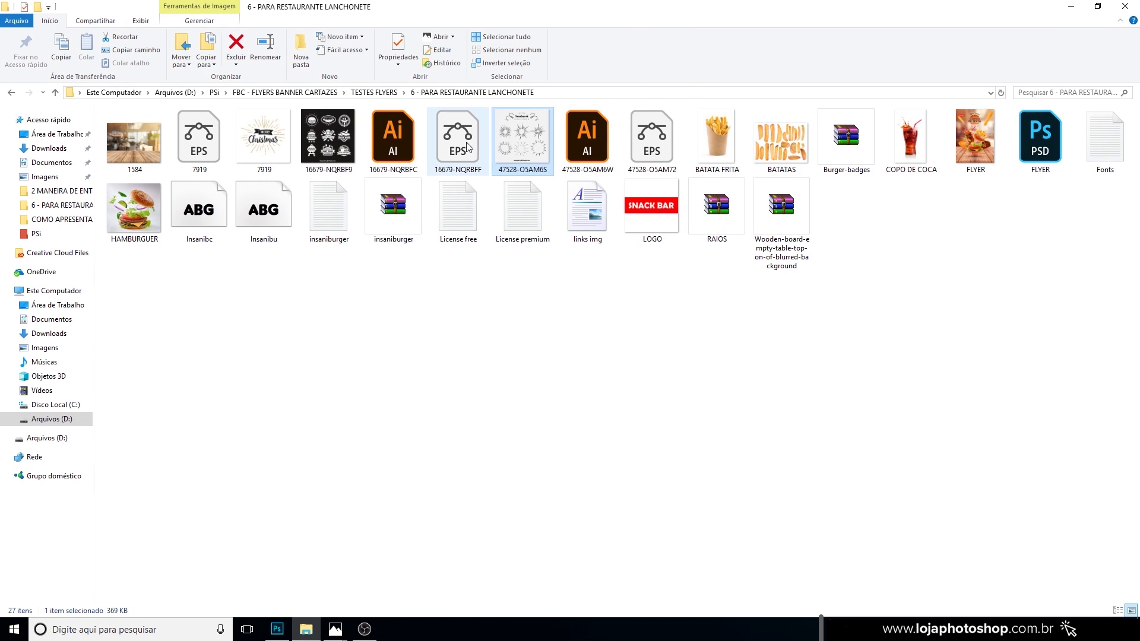
Open 47528-OSAM6W.ai in Illustrator with its embedded color profile and copy the first sunburst of the lower row.
left_click(587, 136)
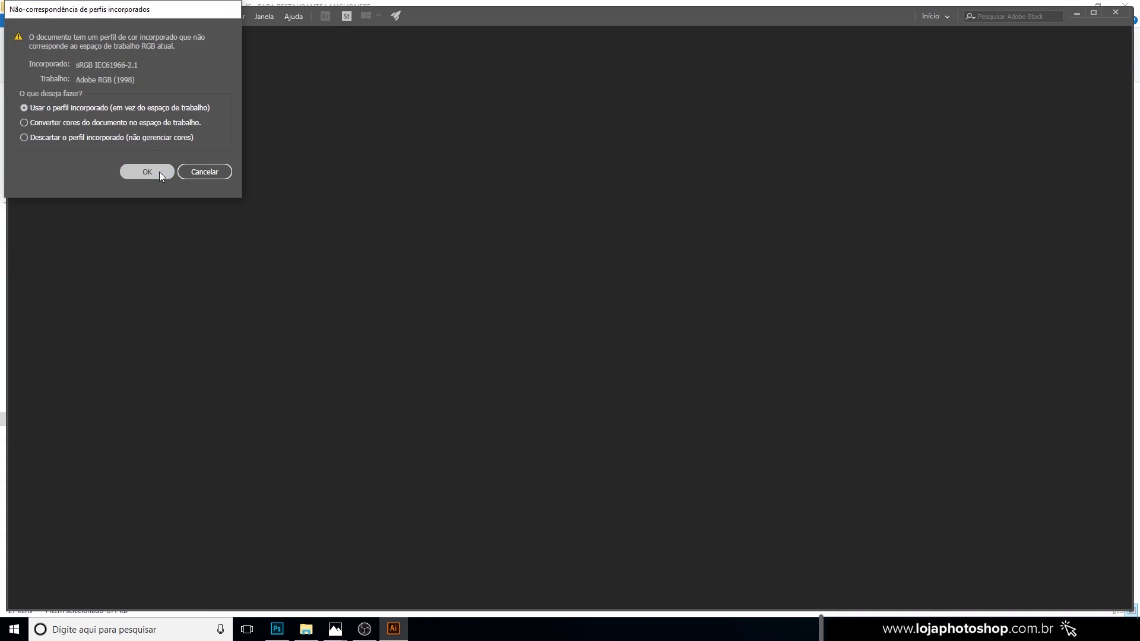
left_click(148, 171)
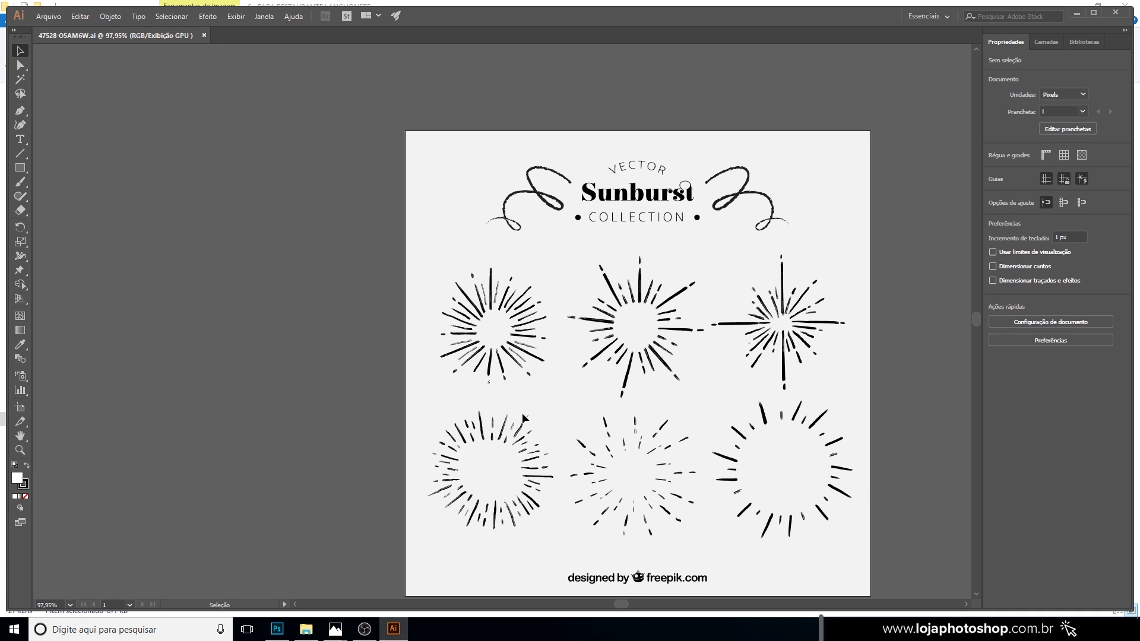
left_click(520, 454)
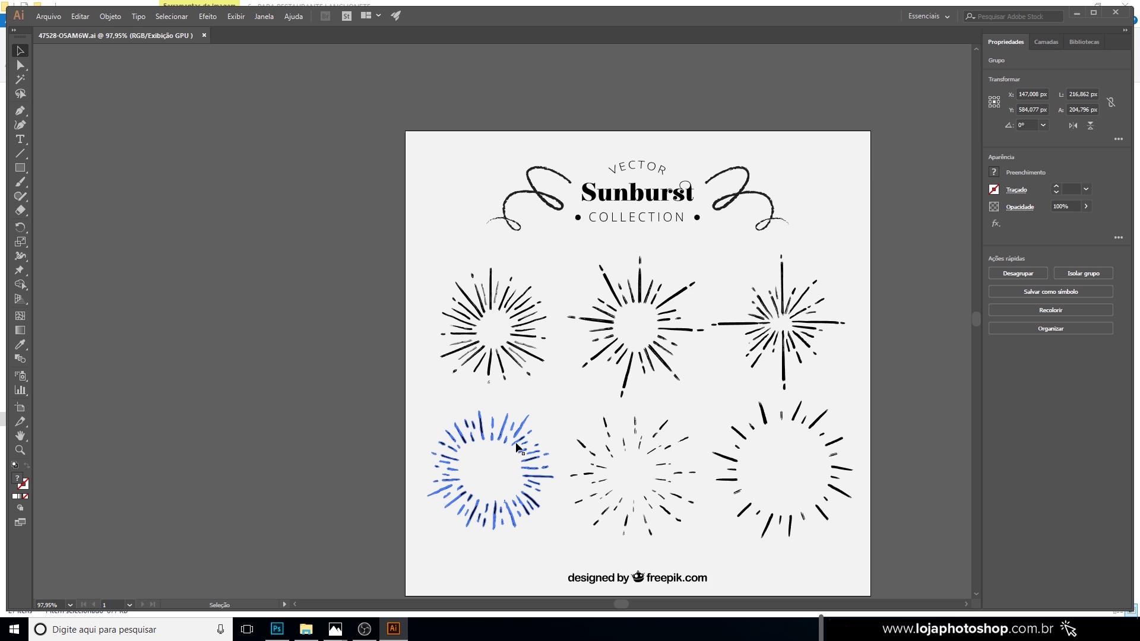
key("ctrl+c")
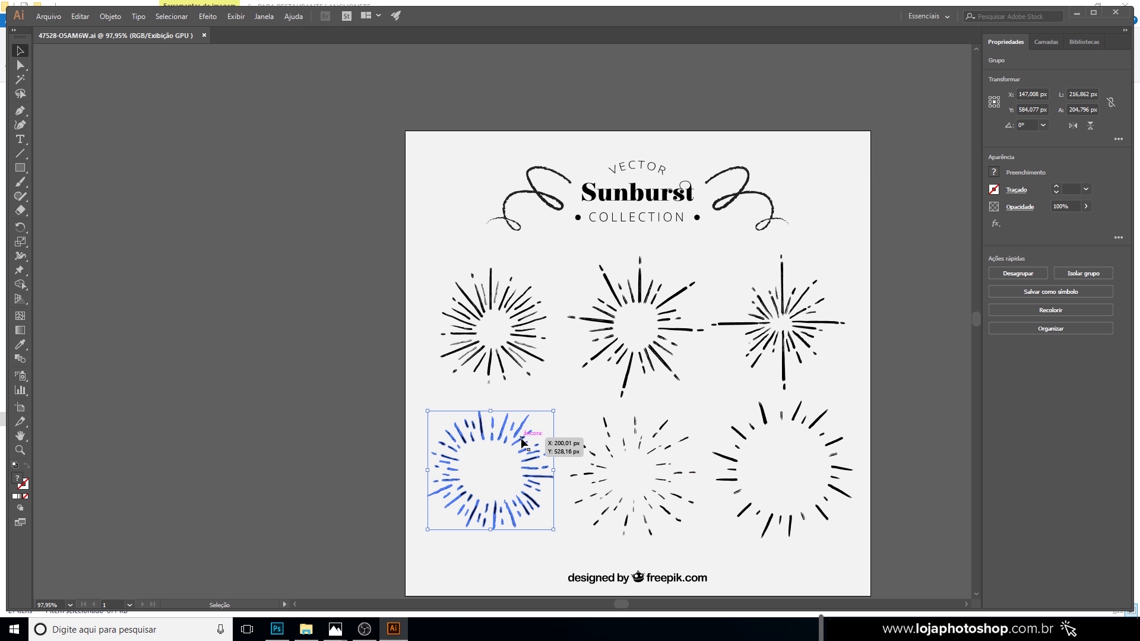
Switch back to Photoshop and toggle the visibility of Elipse 1 and Elipse 1 copiar to identify the shadow layers.
left_click(288, 633)
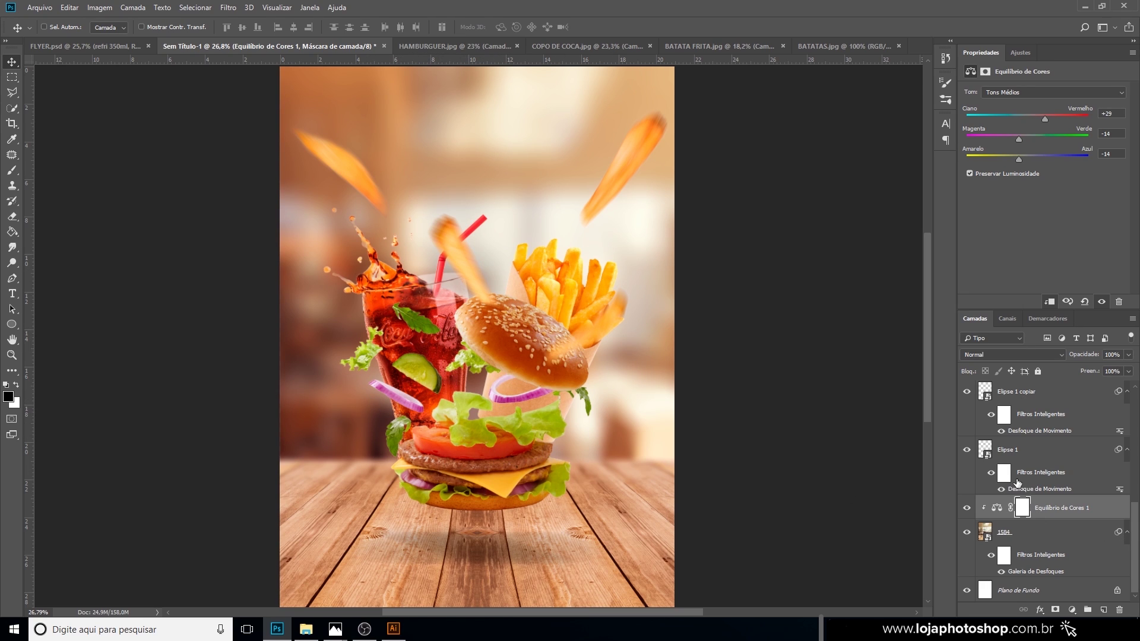
left_click(967, 452)
left_click(967, 452)
left_click(967, 452)
left_click(967, 451)
left_click(1000, 450)
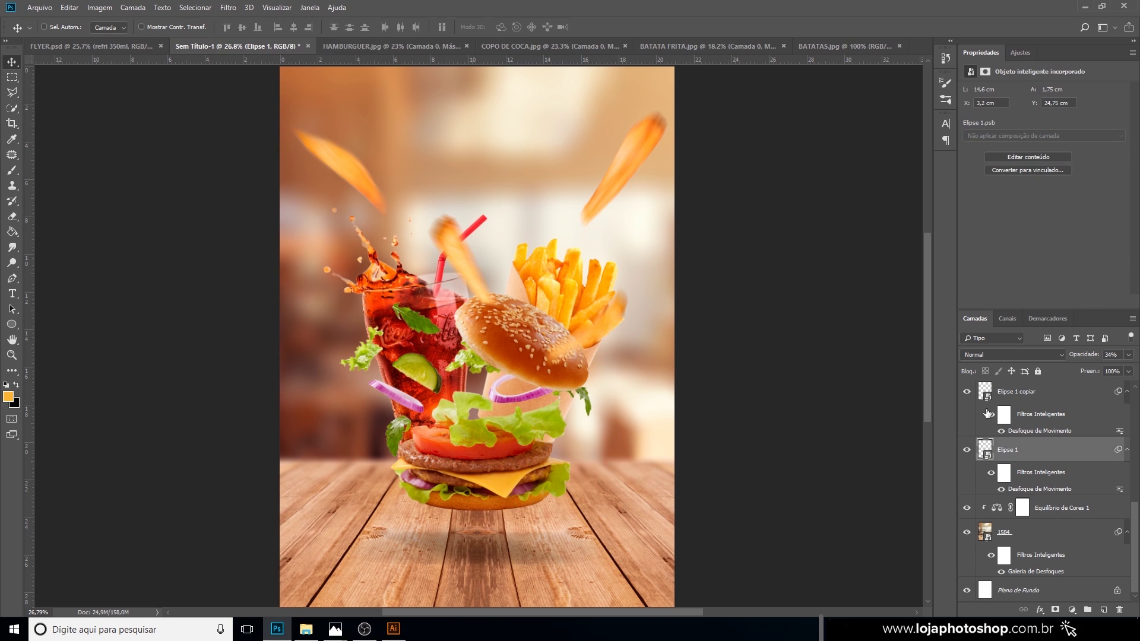
left_click(967, 391)
left_click(966, 391)
Create a new layer above Elipse 1 copiar, beneath the COMBO group, and paste the sunburst there as a shape layer.
left_click(1016, 392)
scroll(1021, 416, "up", 2)
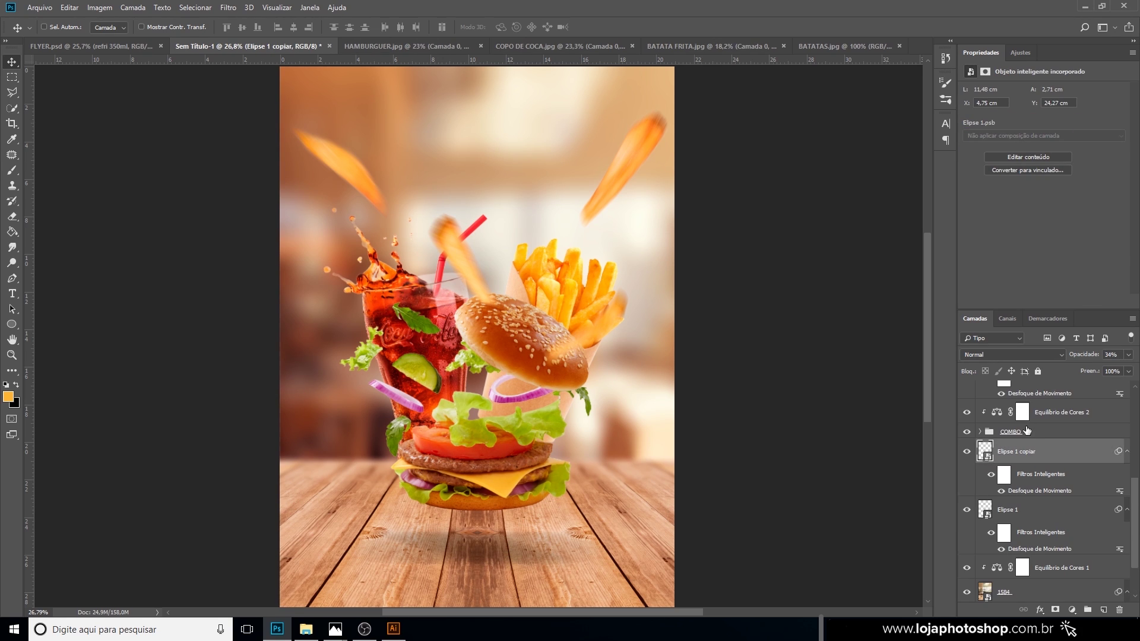
left_click(1103, 609)
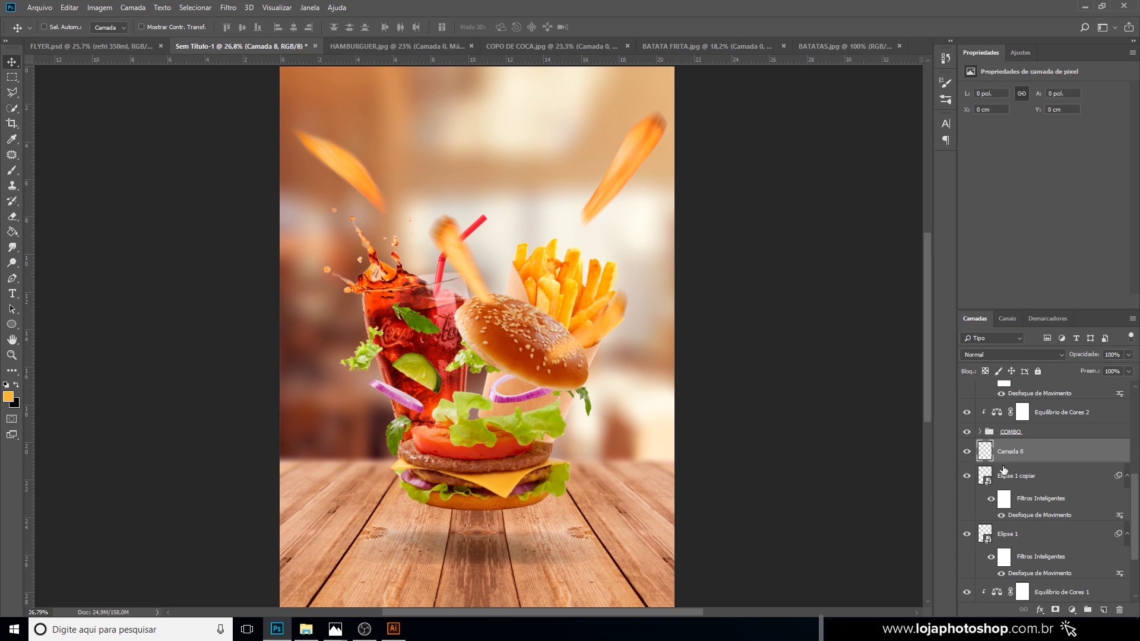
key("ctrl+v")
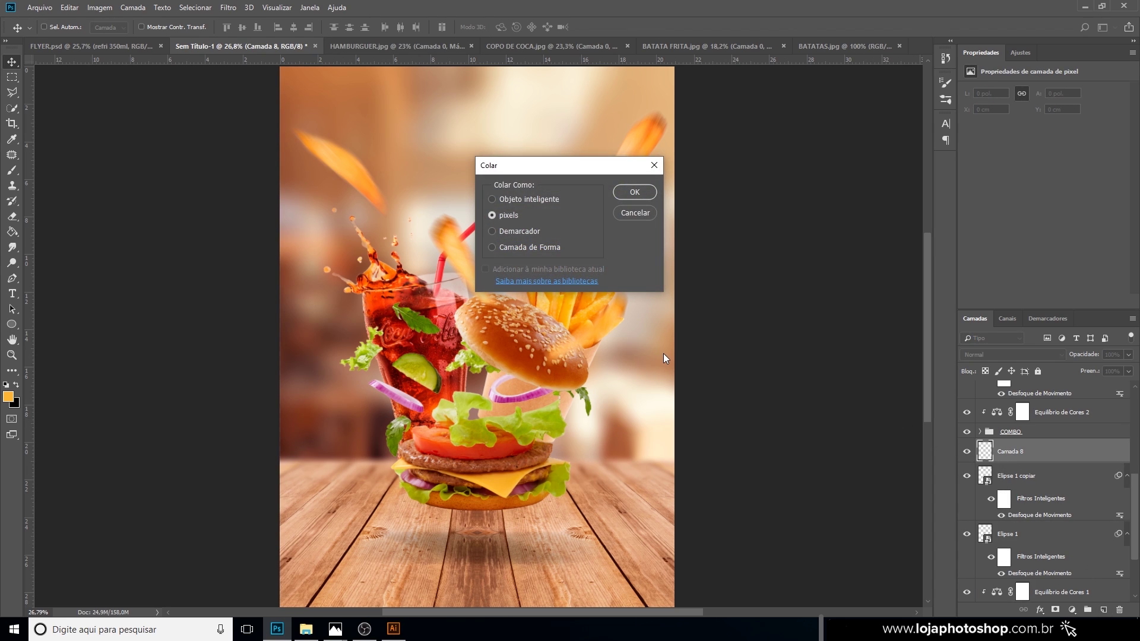
left_click(557, 246)
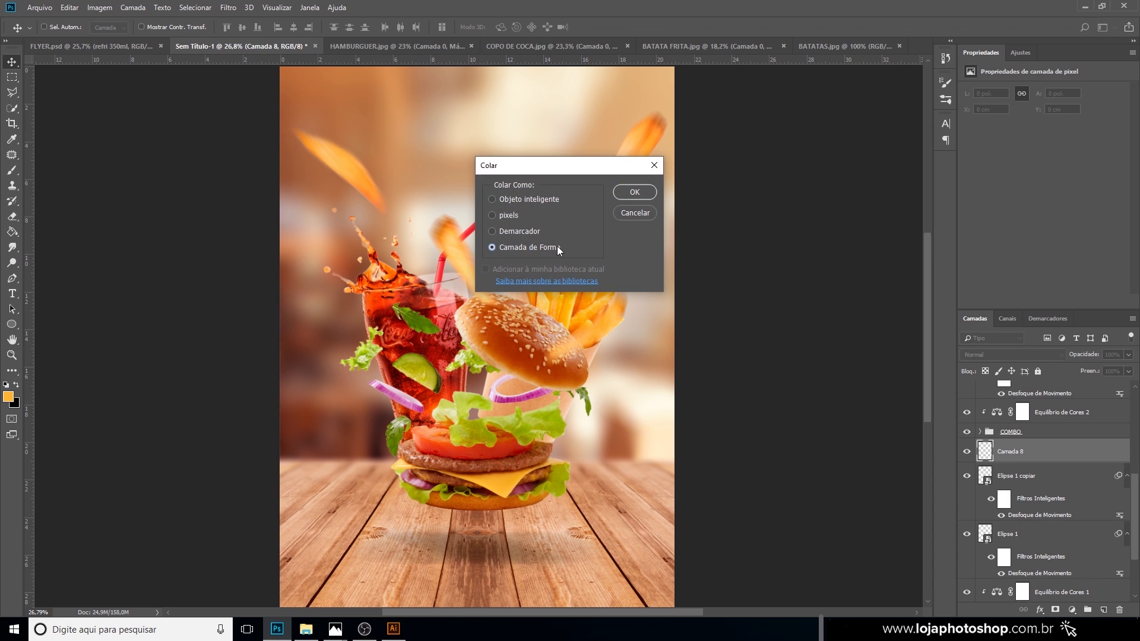
left_click(632, 192)
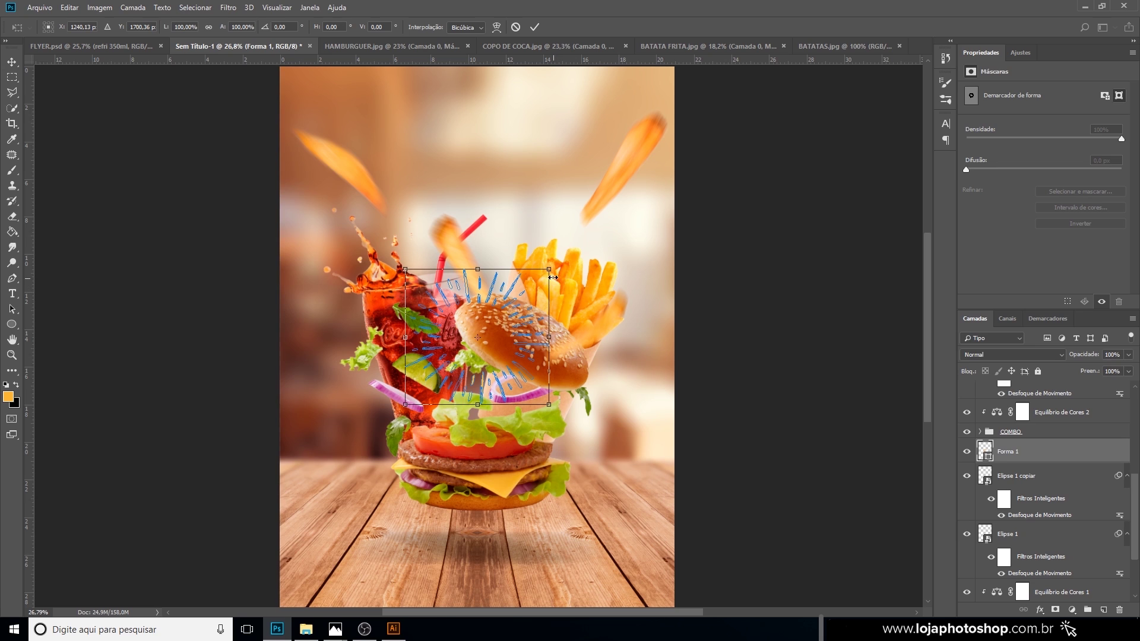
Scale the sunburst shape proportionally to about 240% and position it centred behind the burger combo.
left_click_drag(547, 269, 647, 186)
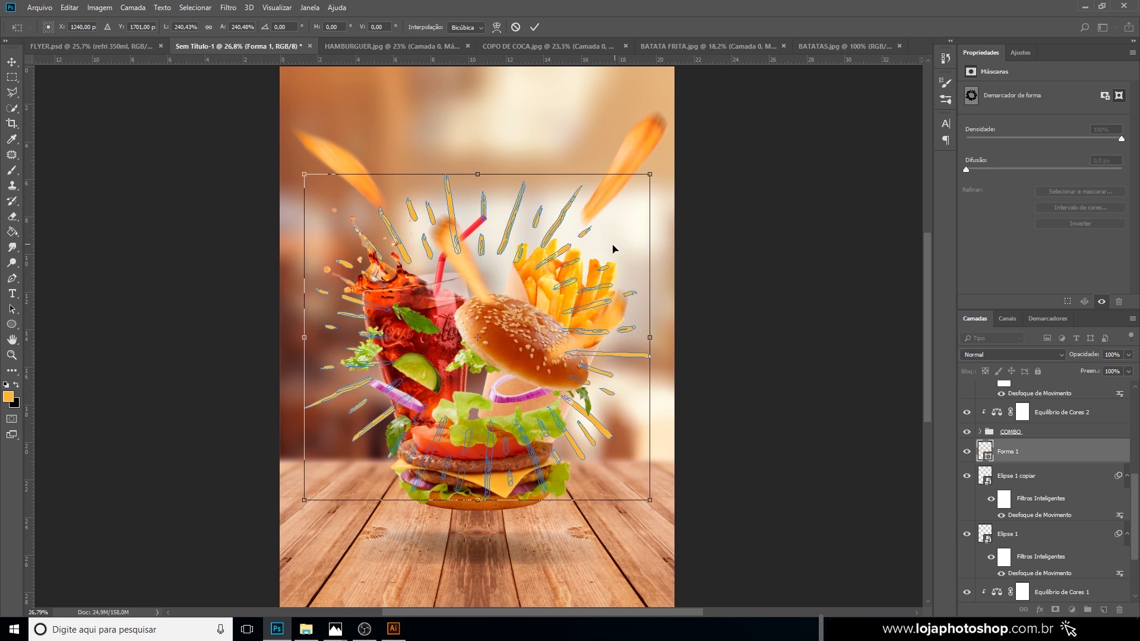
left_click_drag(595, 277, 576, 300)
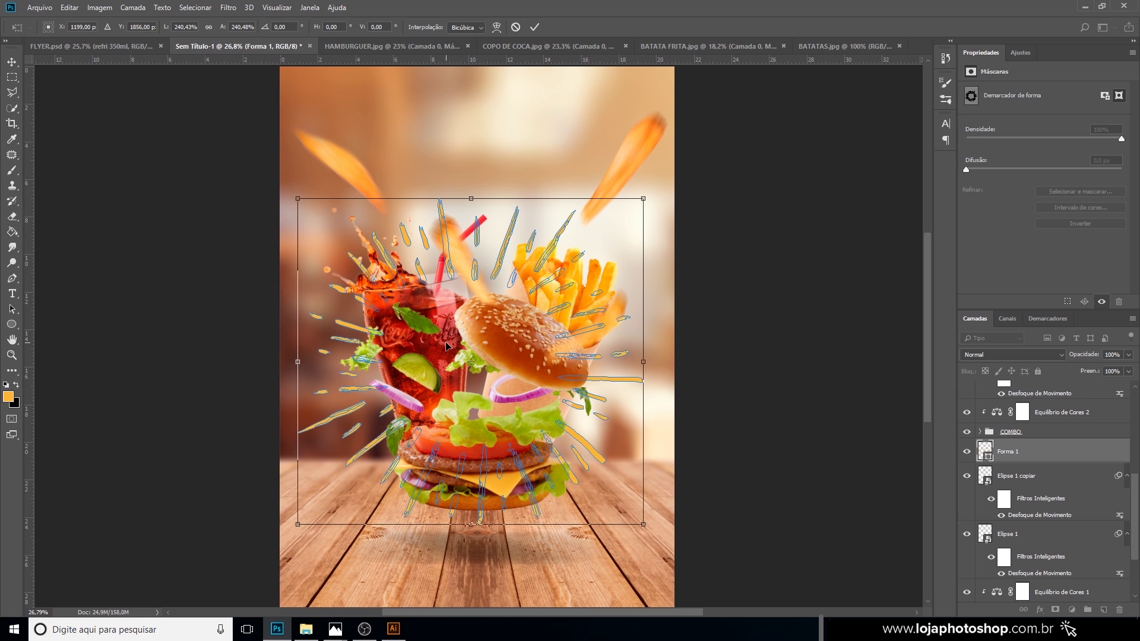
key("Return")
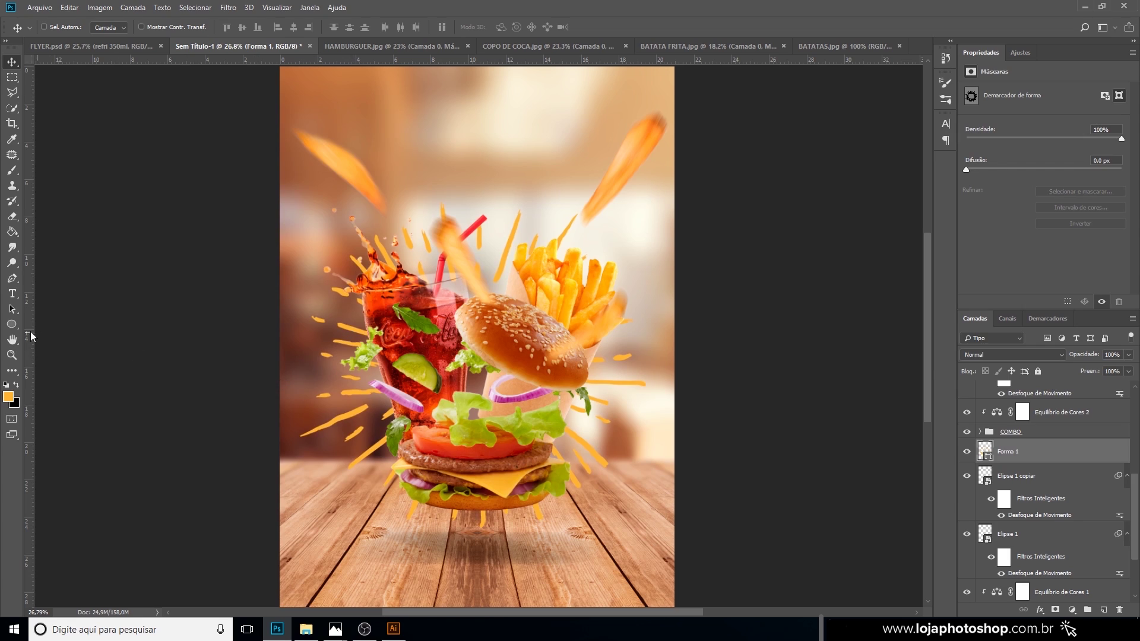
Change the fill of the sunburst shape Forma 1 to the recently used red.
left_click(12, 324)
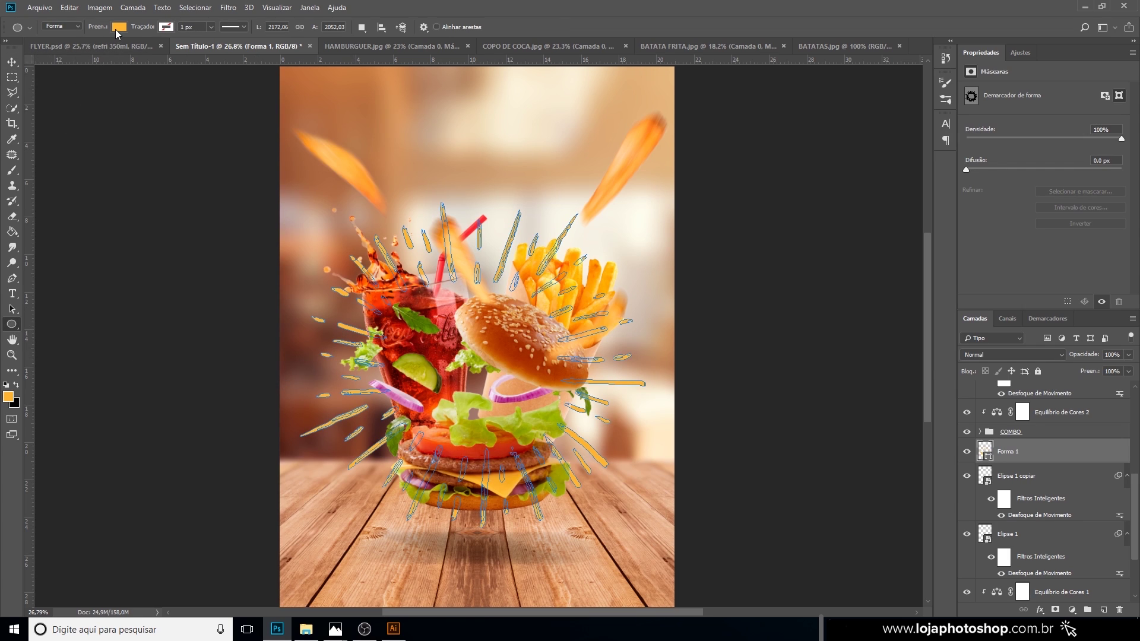
left_click(120, 28)
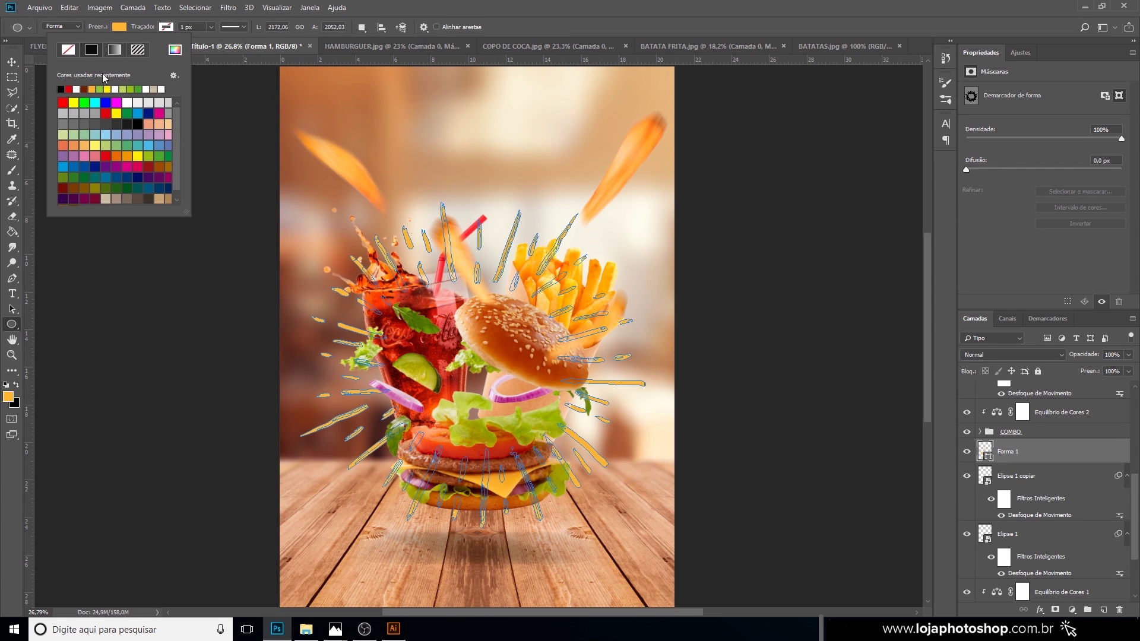
left_click(68, 89)
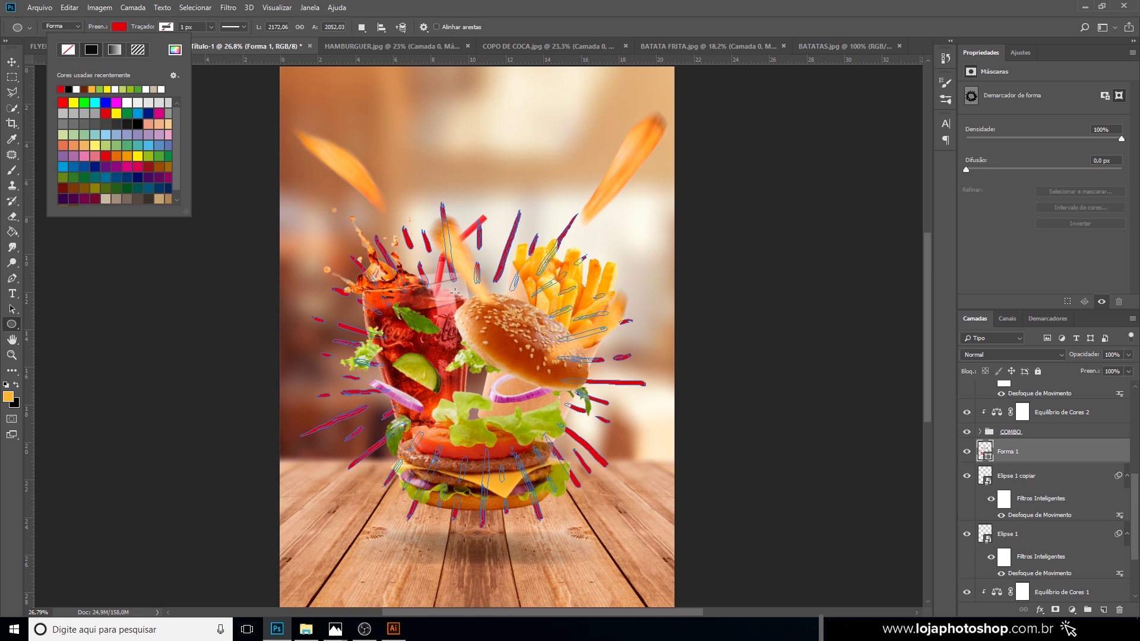
Set the blend mode of the sunburst layer Forma 1 to Sobrepor and check it with the path outline hidden.
left_click(1029, 358)
left_click(1028, 359)
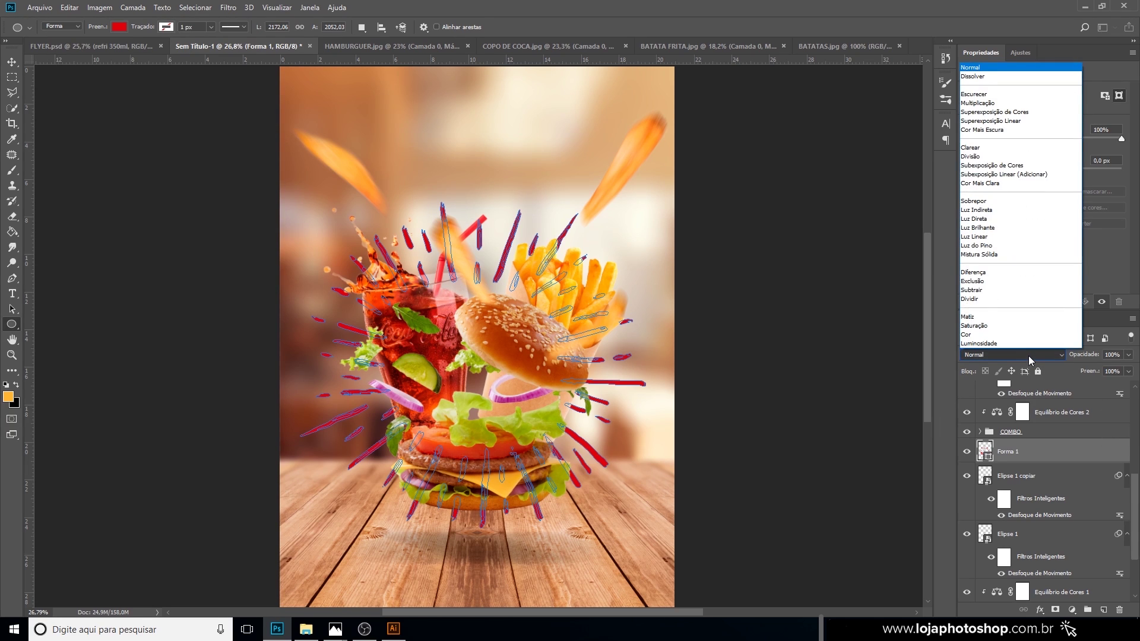
left_click(991, 202)
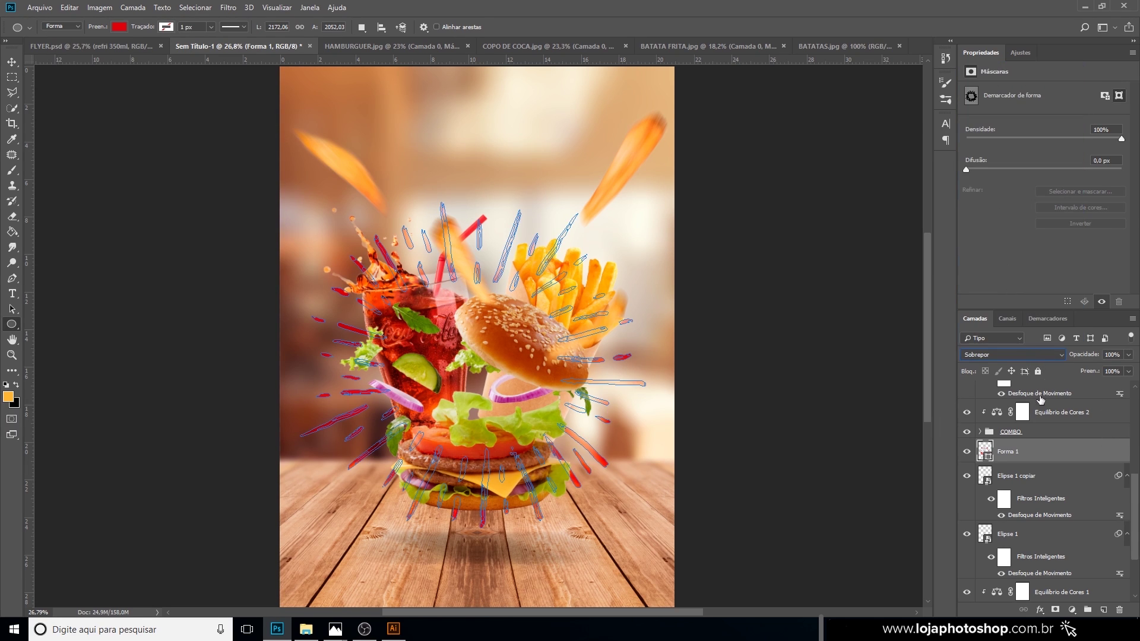
left_click(1037, 434)
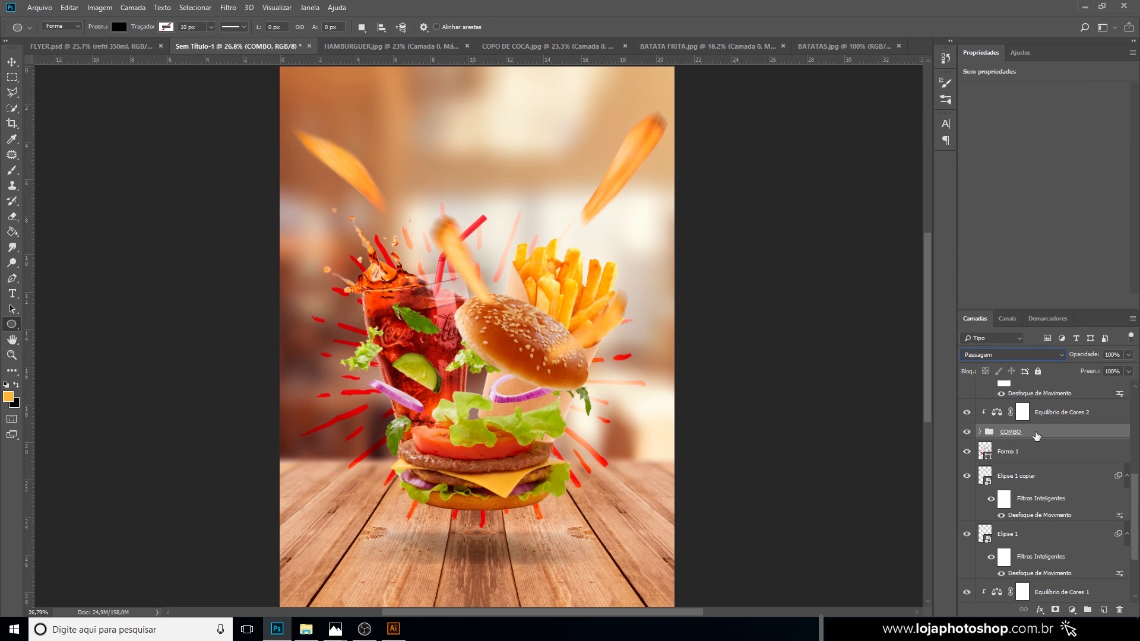
left_click(1019, 350)
left_click(1021, 355)
left_click(1039, 451)
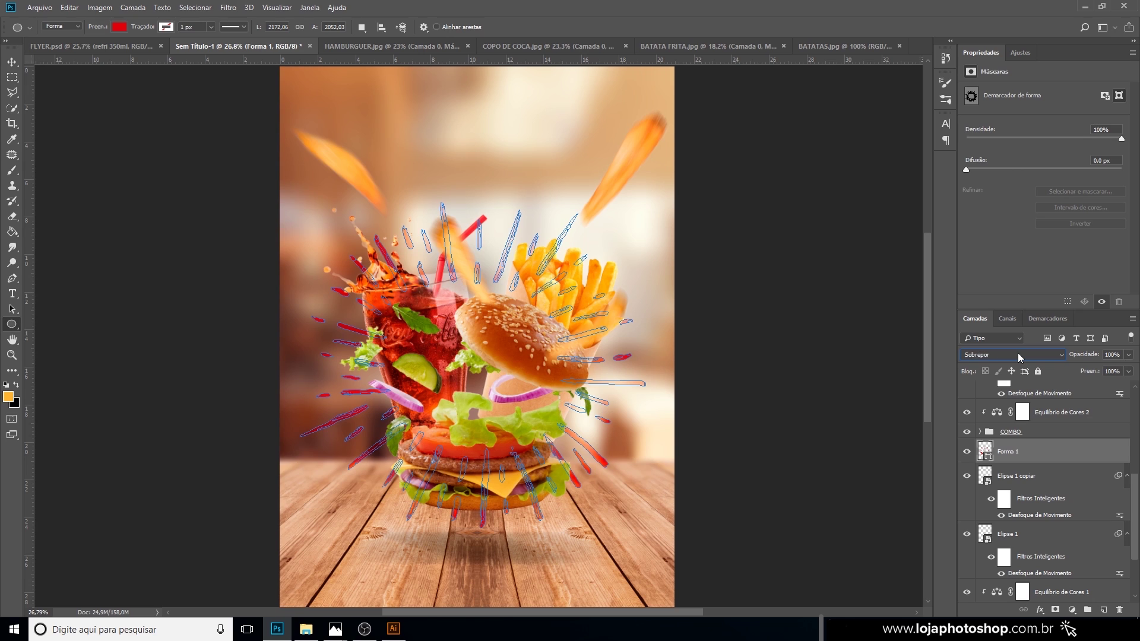
left_click(1037, 435)
left_click(1038, 456)
Convert Forma 1 to a smart object and apply a Motion Blur with a -45° angle and 700 pixel distance.
left_click(229, 8)
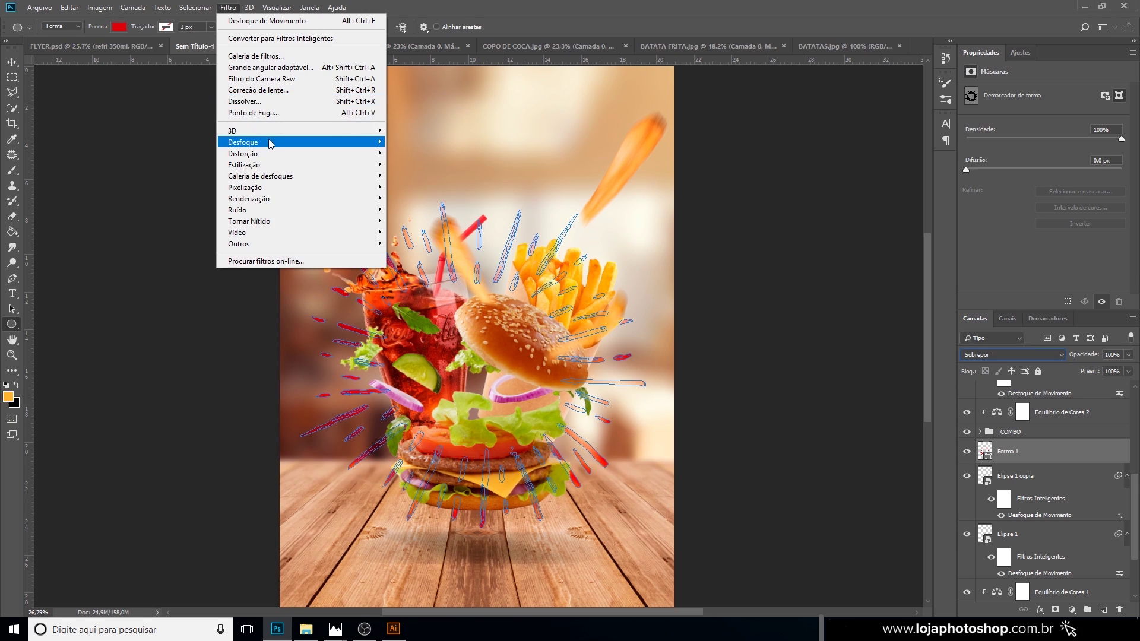
mouse_move(270, 144)
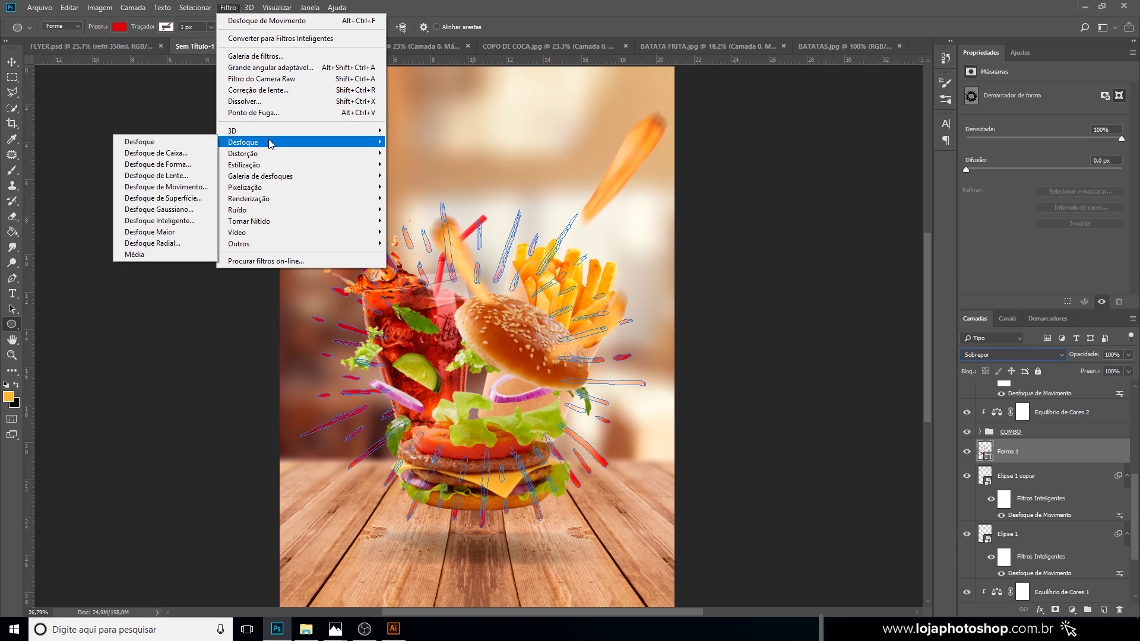
left_click(163, 186)
left_click(562, 228)
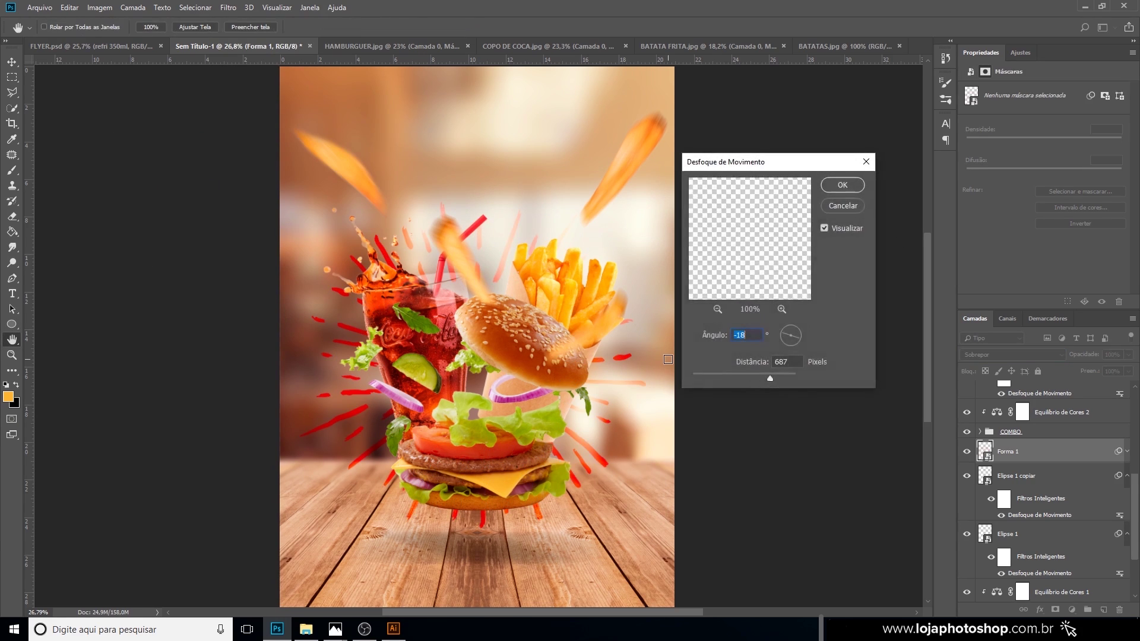
left_click(793, 341)
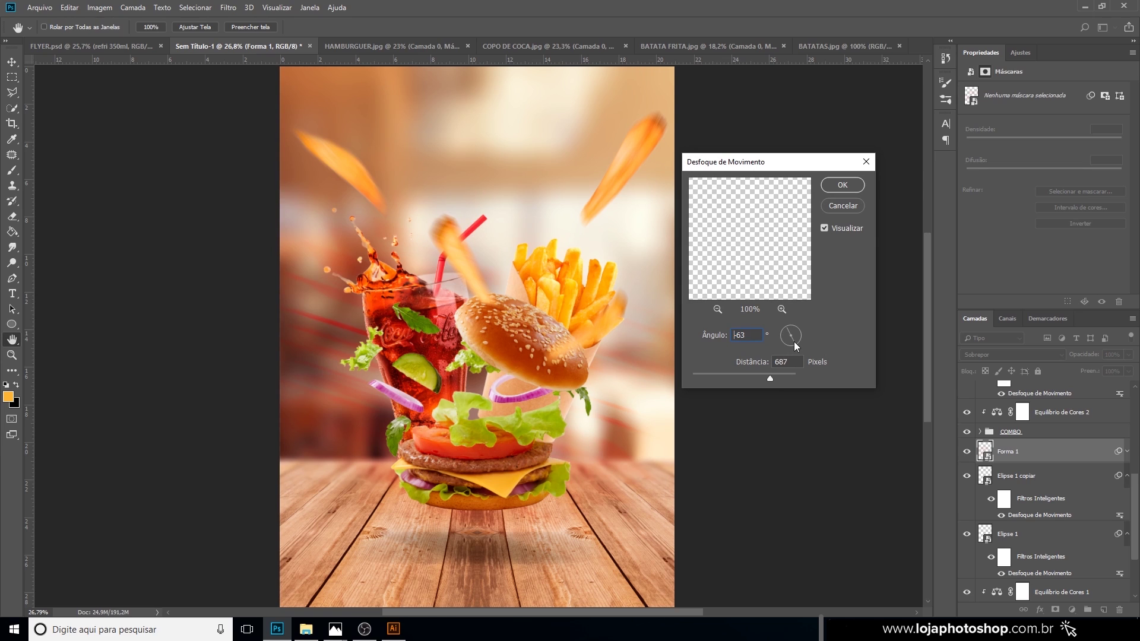
left_click(796, 340)
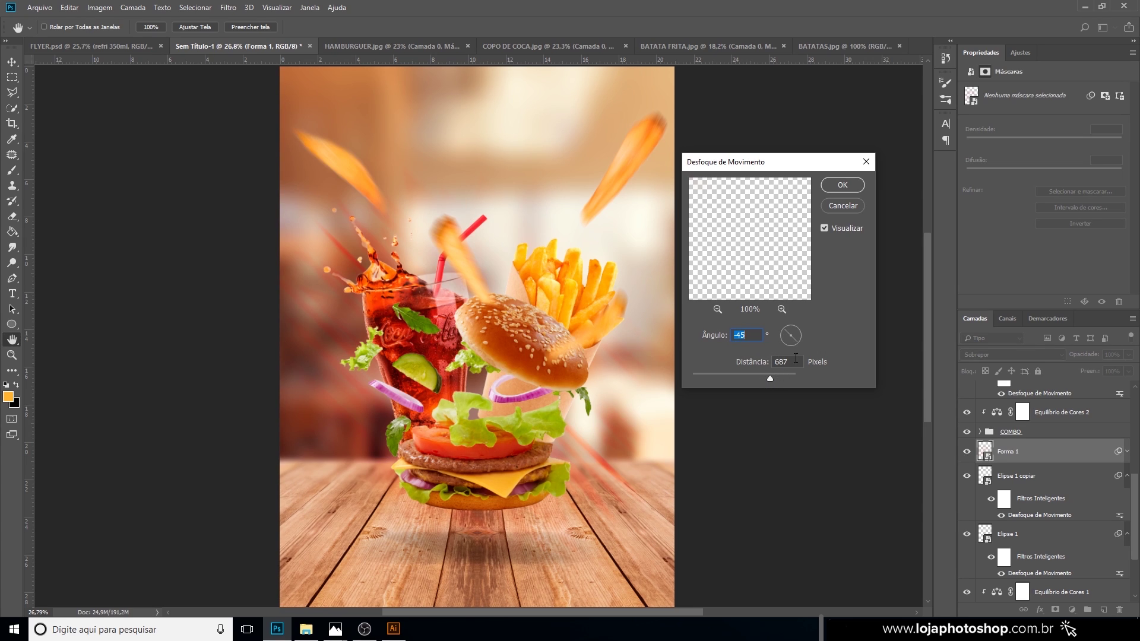
key("Tab")
type("700")
left_click(842, 186)
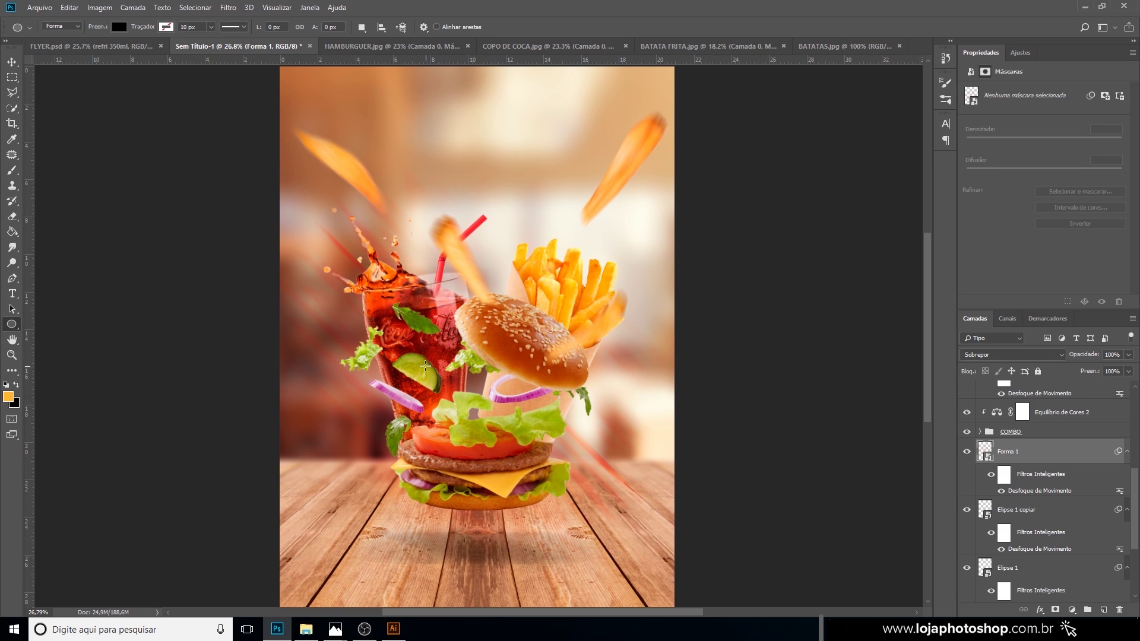
Copy the bottom-row middle sunburst in Illustrator and paste it in Photoshop as a shape layer on a new layer above Forma 1.
left_click(393, 629)
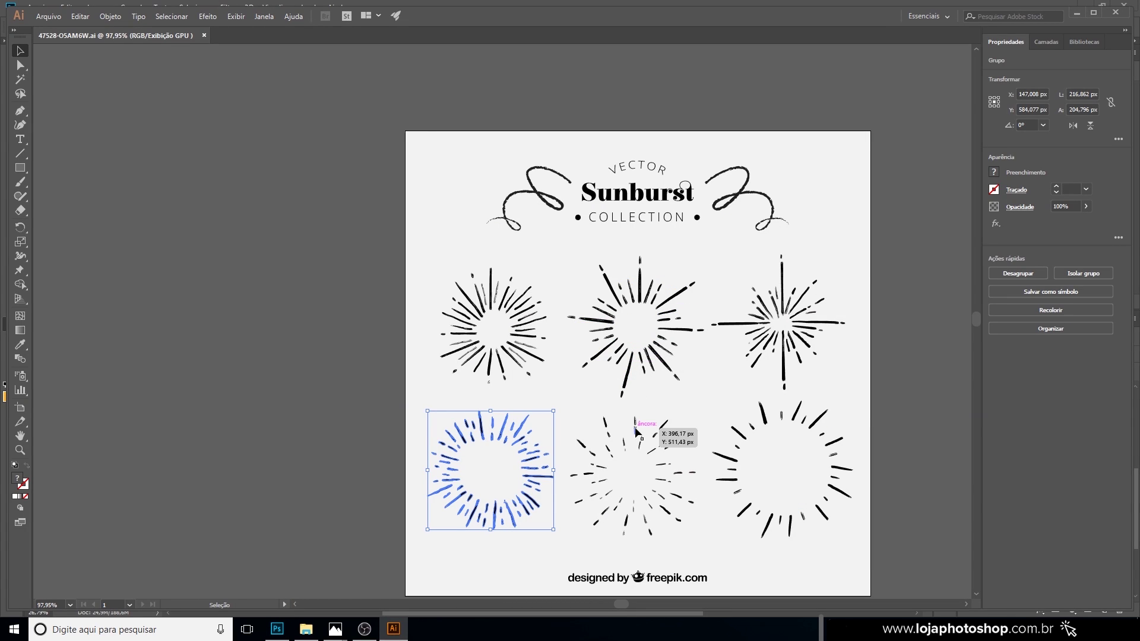
left_click(683, 440)
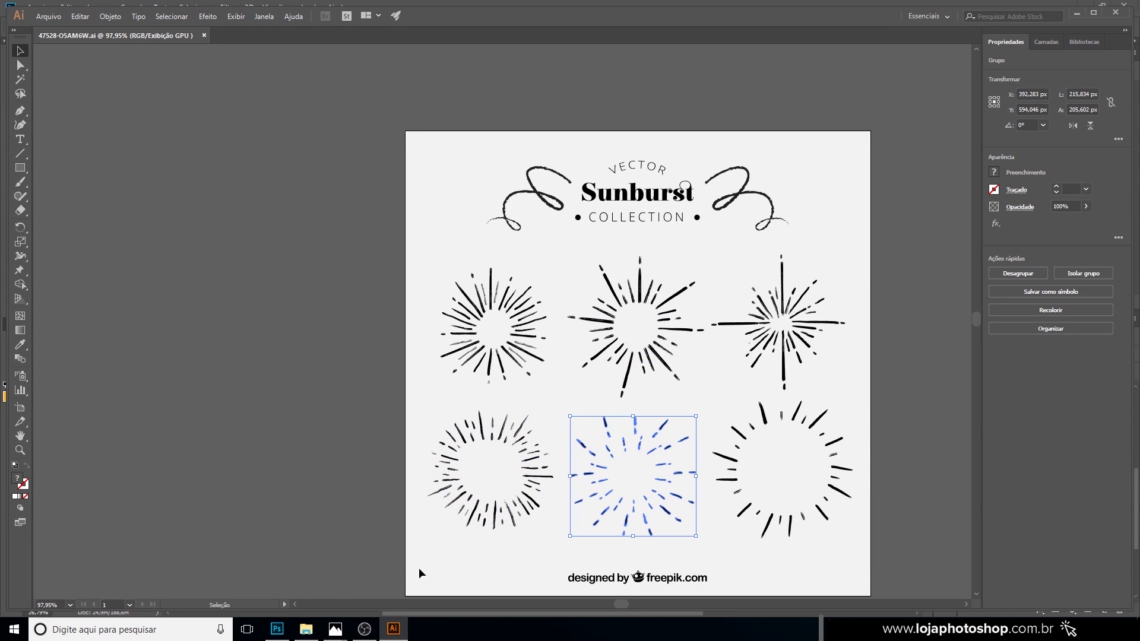
left_click(277, 629)
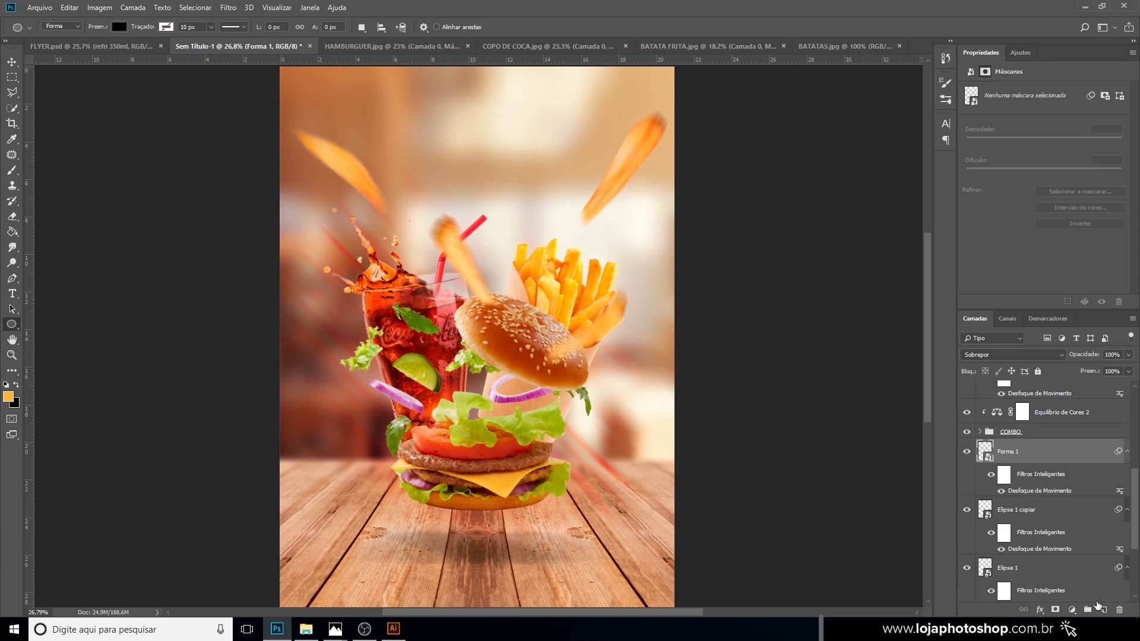
key("ctrl+v")
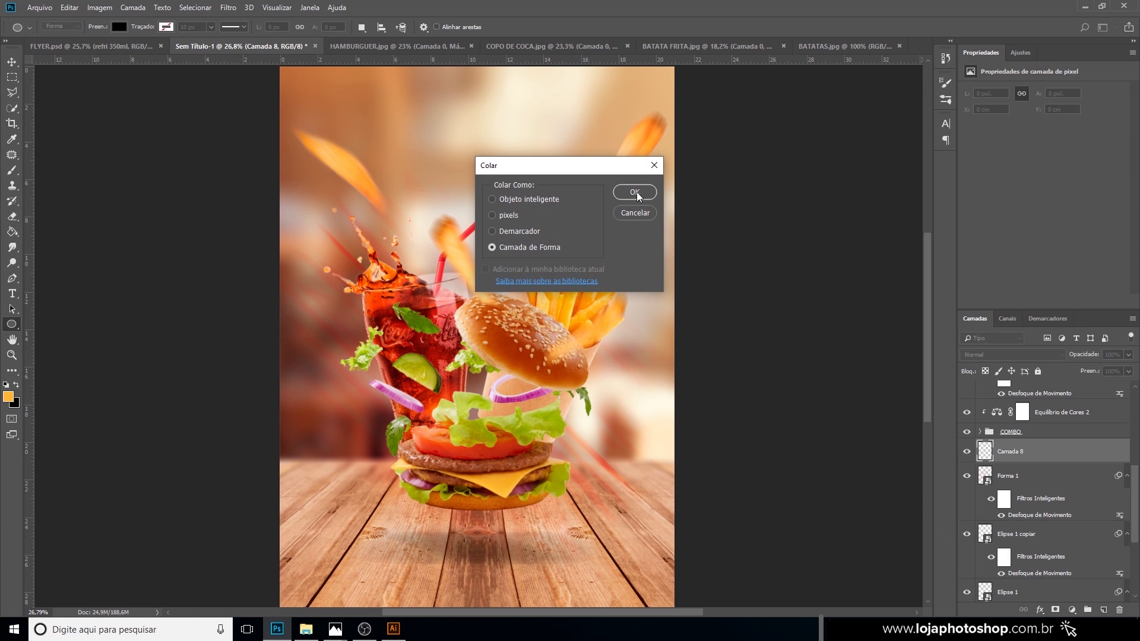
left_click(635, 192)
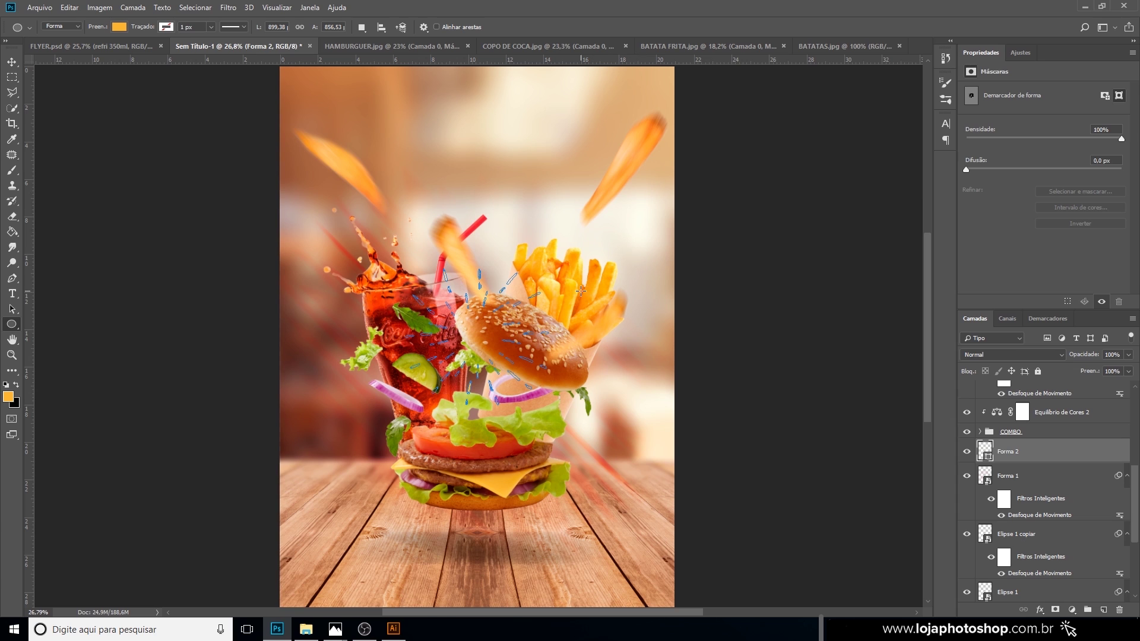
Scale the new sunburst shape to about 1304 × 1241 px and position it behind the carton of fries.
key("ctrl+t")
left_click_drag(547, 268, 702, 193)
left_click_drag(626, 239, 611, 266)
key("Return")
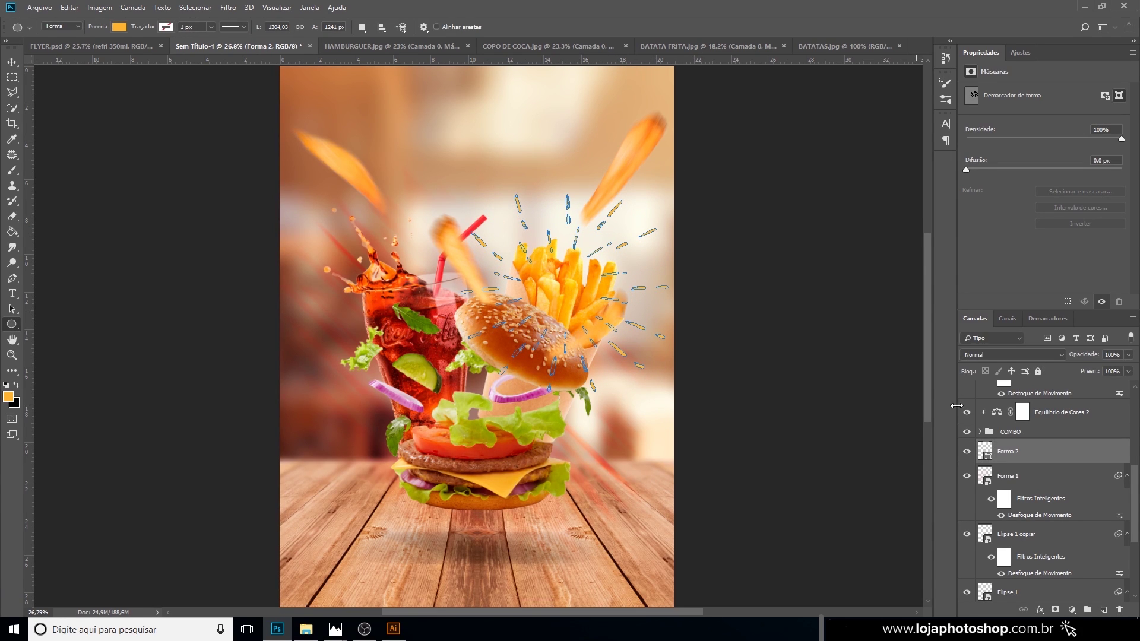
Set the fill of the sunburst shape Forma 2 to orange #f5b440.
left_click(119, 26)
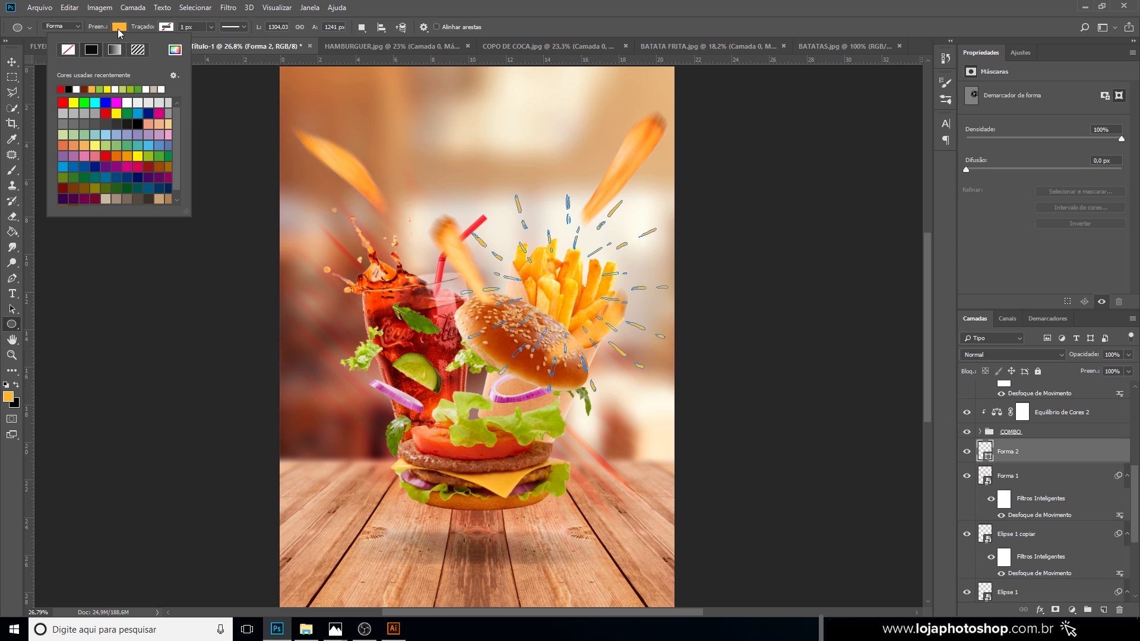
left_click(174, 49)
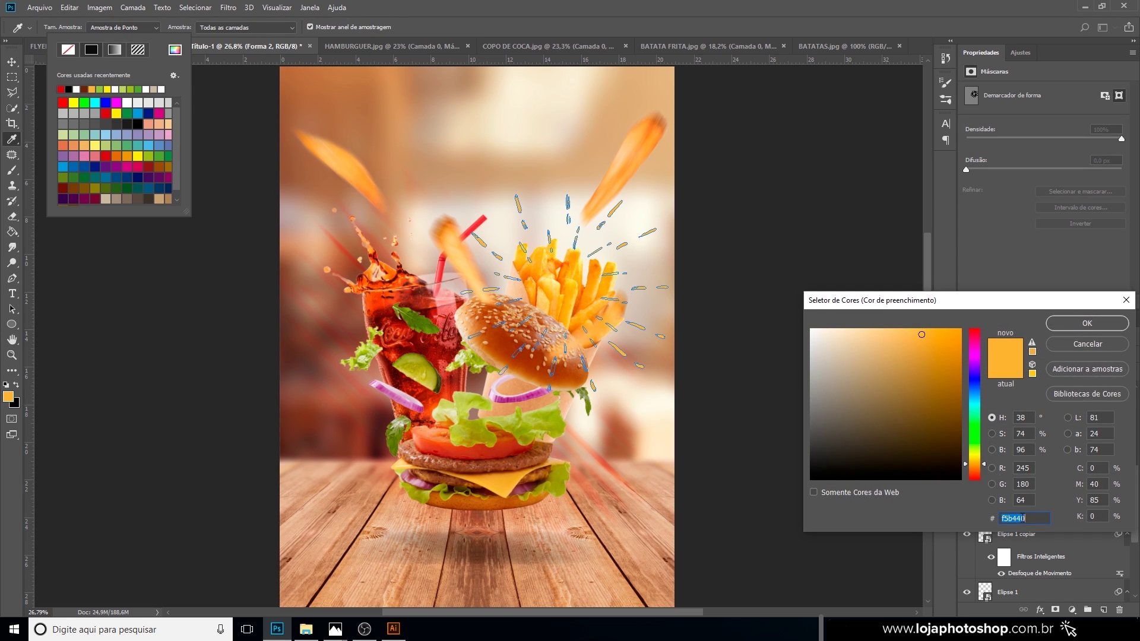
left_click(1054, 325)
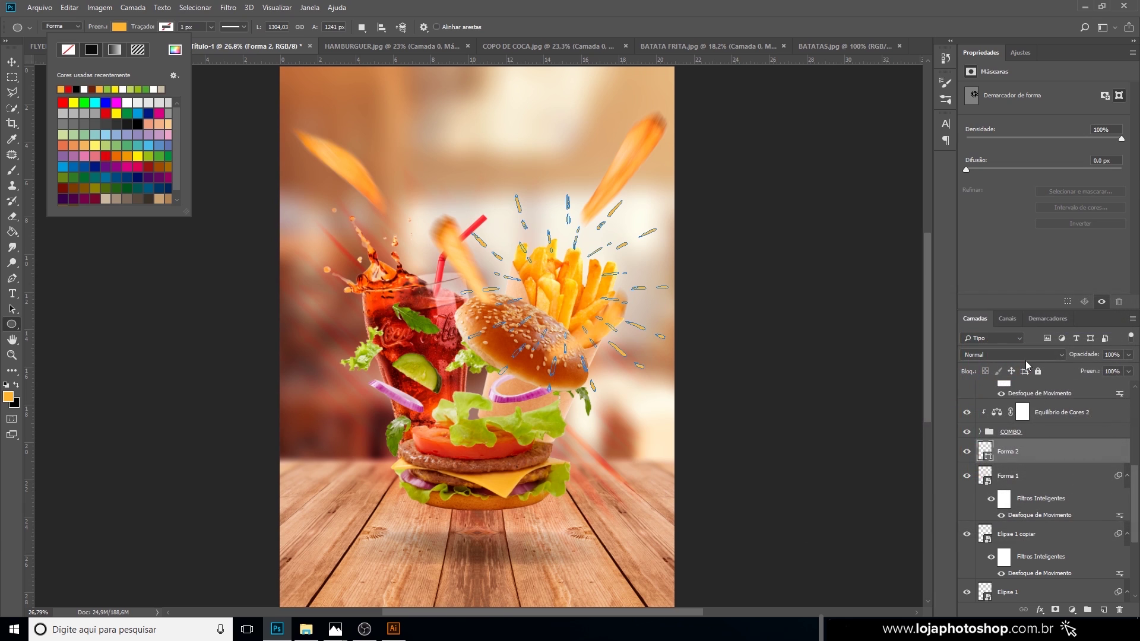
Try Sobrepor and other blend modes on Forma 2, settling on Superexposição Linear.
left_click(1020, 356)
left_click(987, 201)
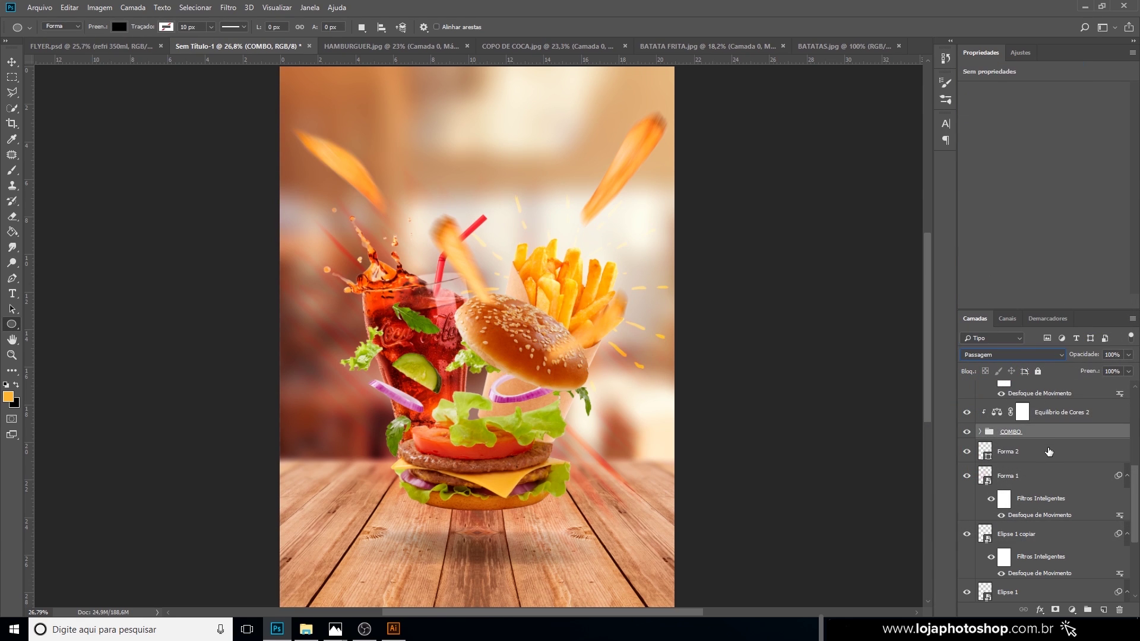
left_click(1034, 355)
left_click(1035, 355)
key("Up")
key("Up")
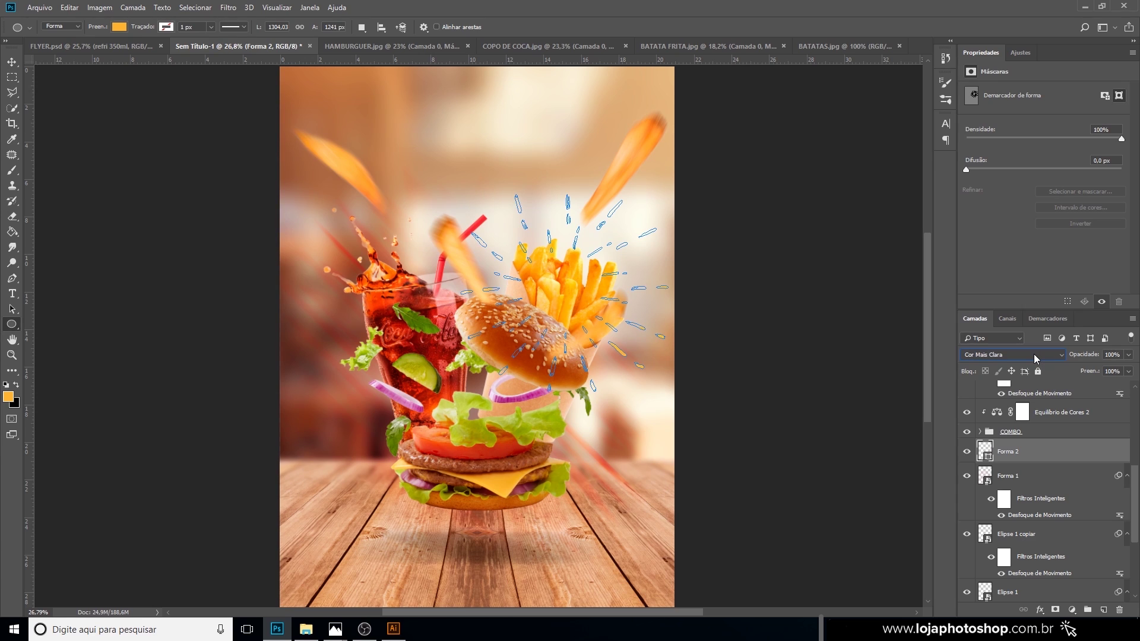
key("Up")
key("Up")
key("Up")
key("Up")
key("Up")
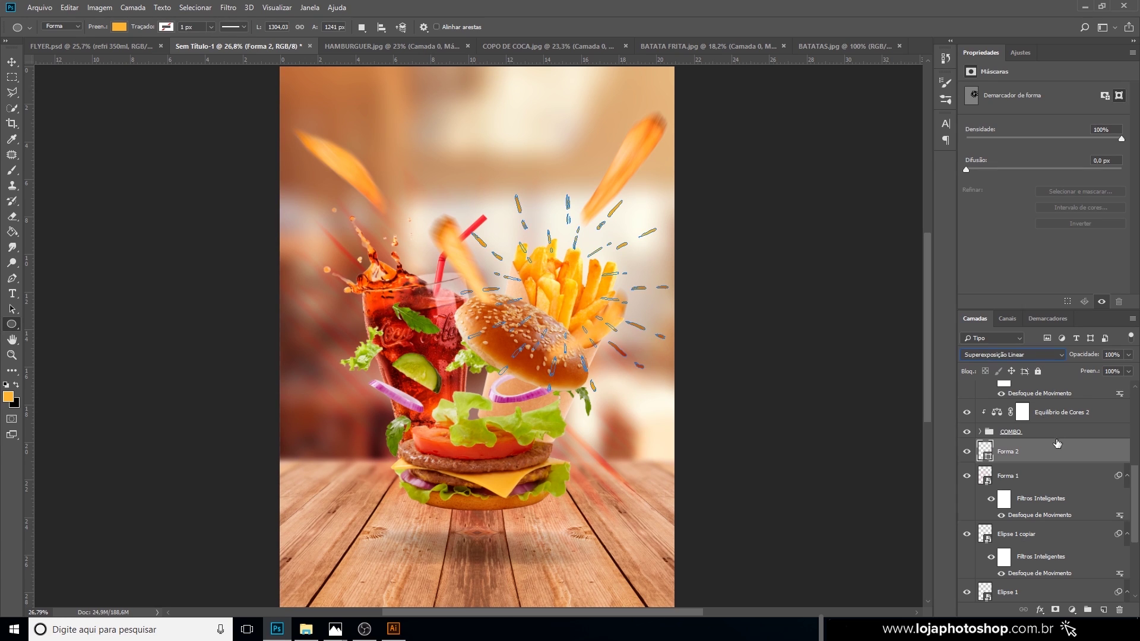
left_click(1062, 478)
left_click(1054, 461)
Convert Forma 2 to a smart object and apply a Motion Blur with a 45° angle and 246 pixel distance.
left_click(228, 7)
mouse_move(251, 142)
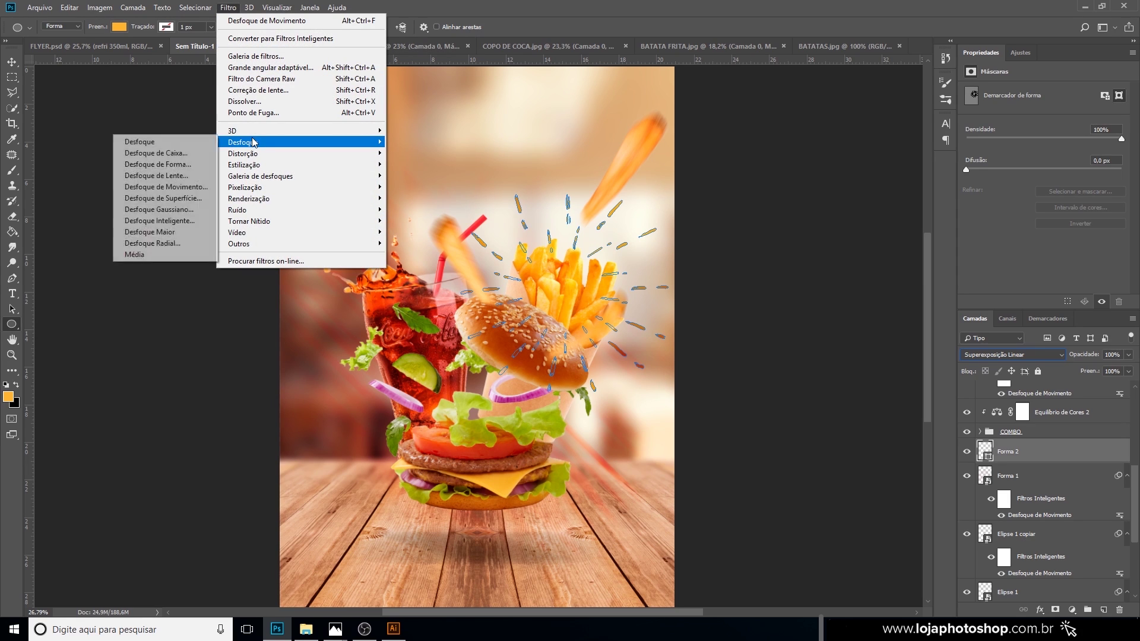
left_click(183, 193)
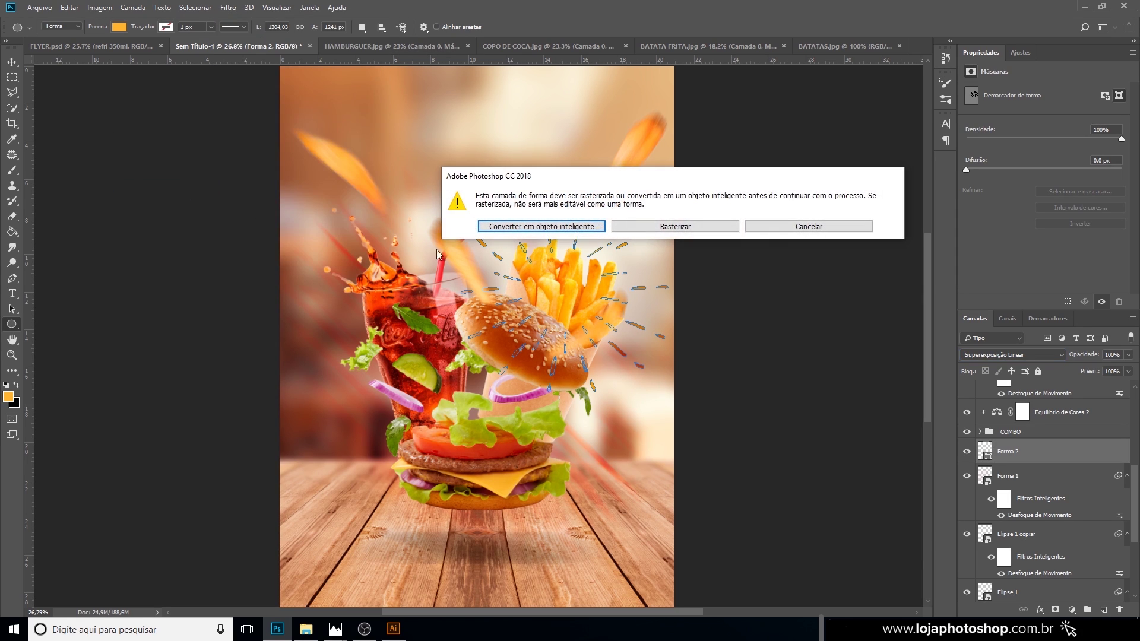
left_click(542, 229)
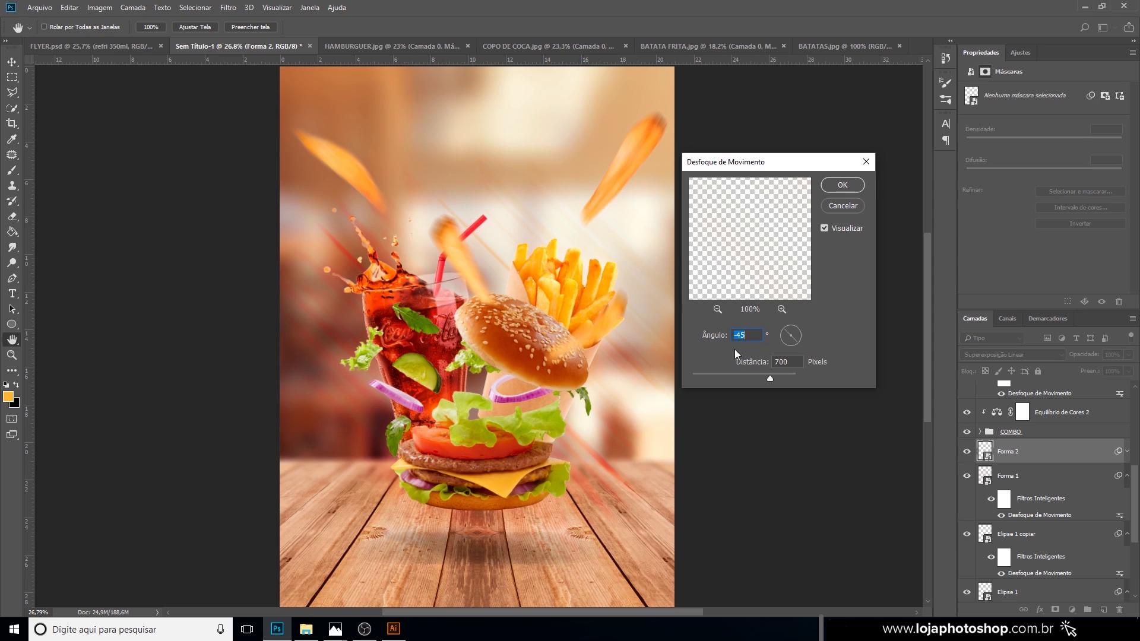
left_click_drag(790, 329, 791, 328)
left_click_drag(770, 378, 733, 373)
left_click(786, 337)
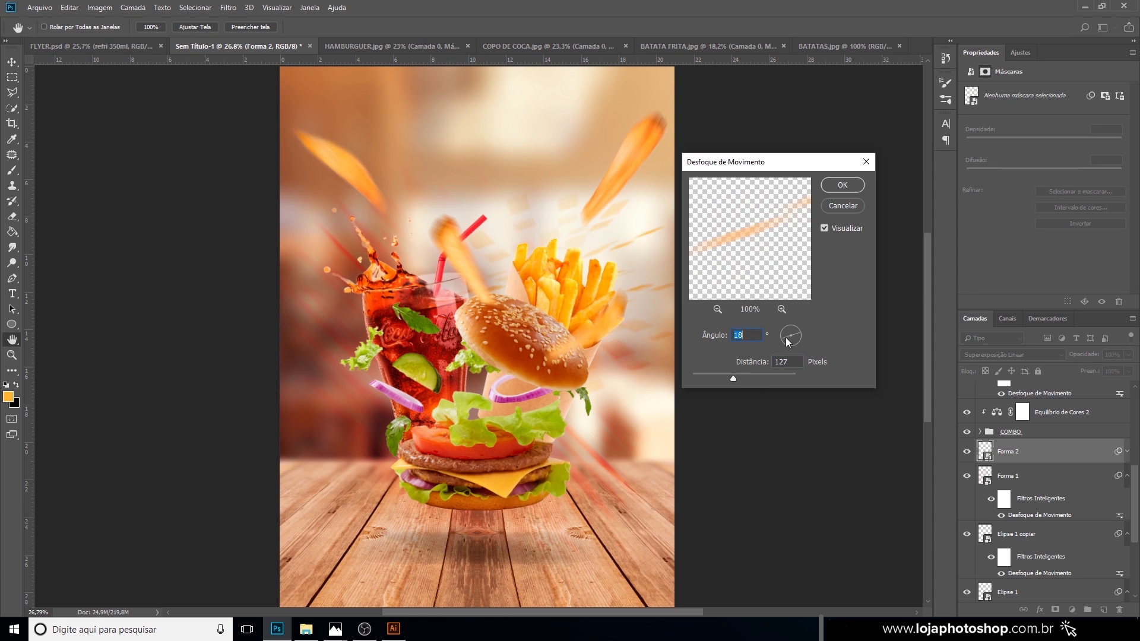
left_click_drag(786, 337, 783, 343)
left_click_drag(733, 377, 741, 376)
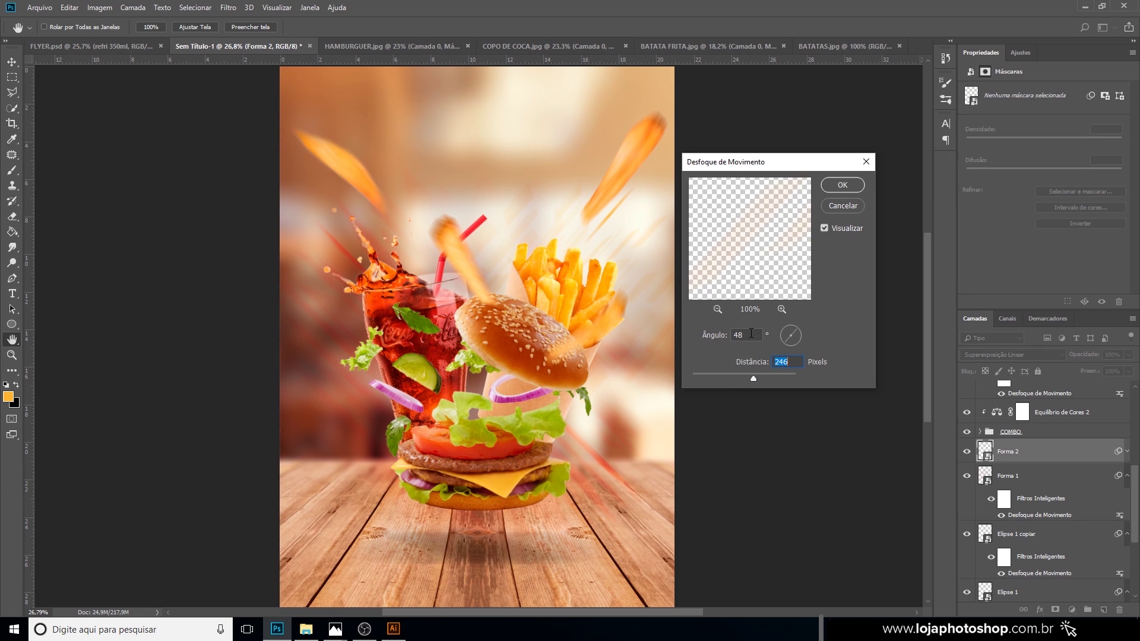
type("45")
left_click(844, 193)
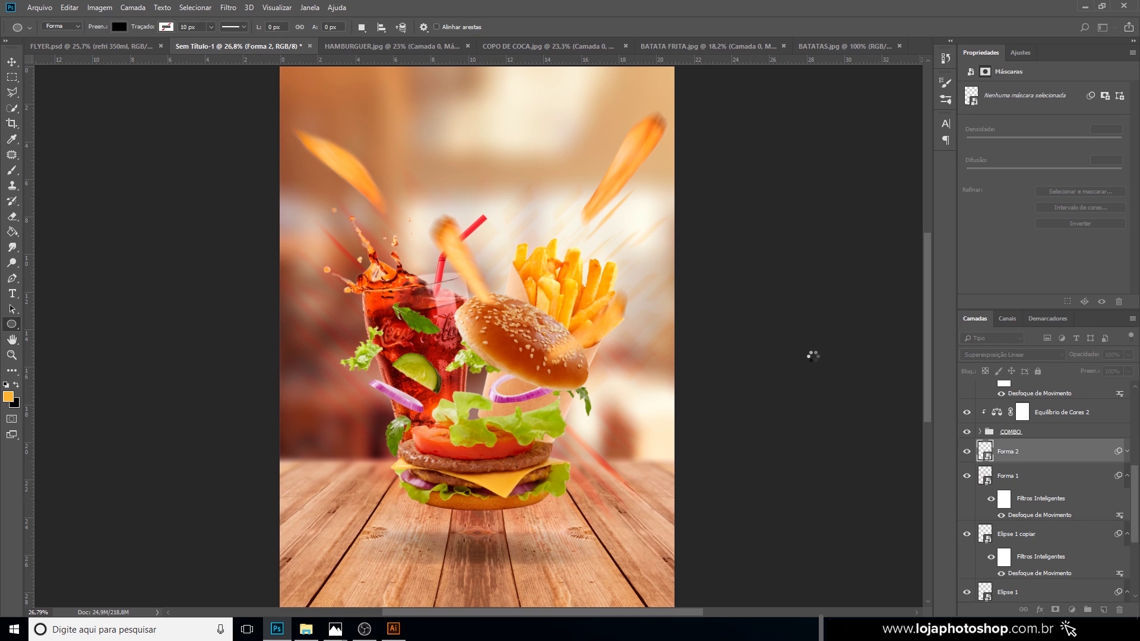
scroll(616, 305, "down", 3)
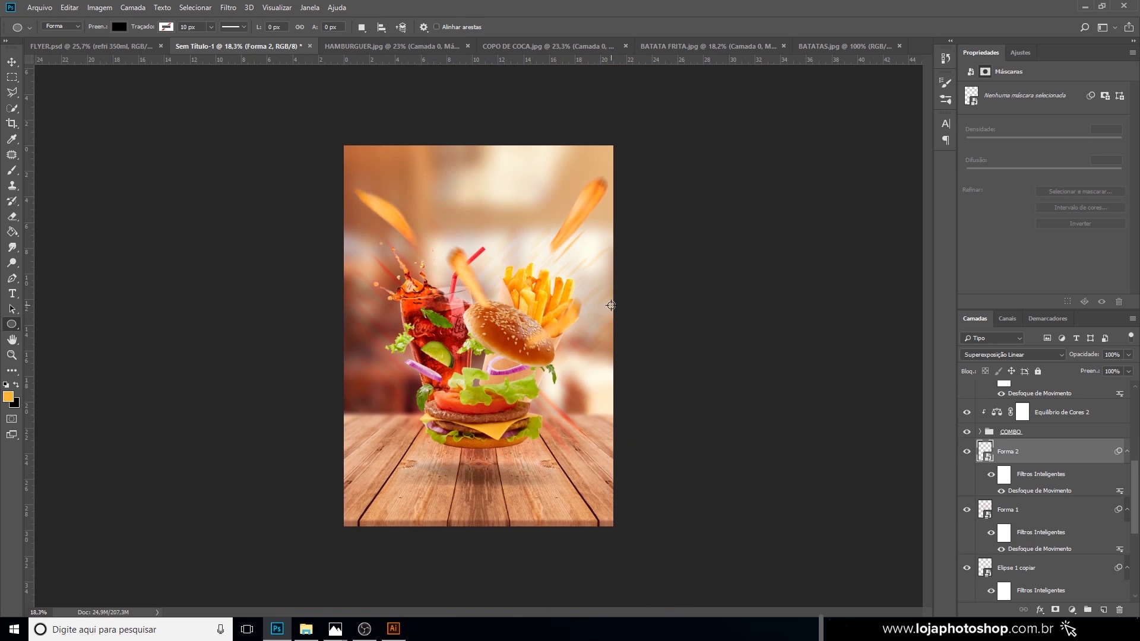
scroll(523, 319, "up", 5)
scroll(524, 319, "down", 1)
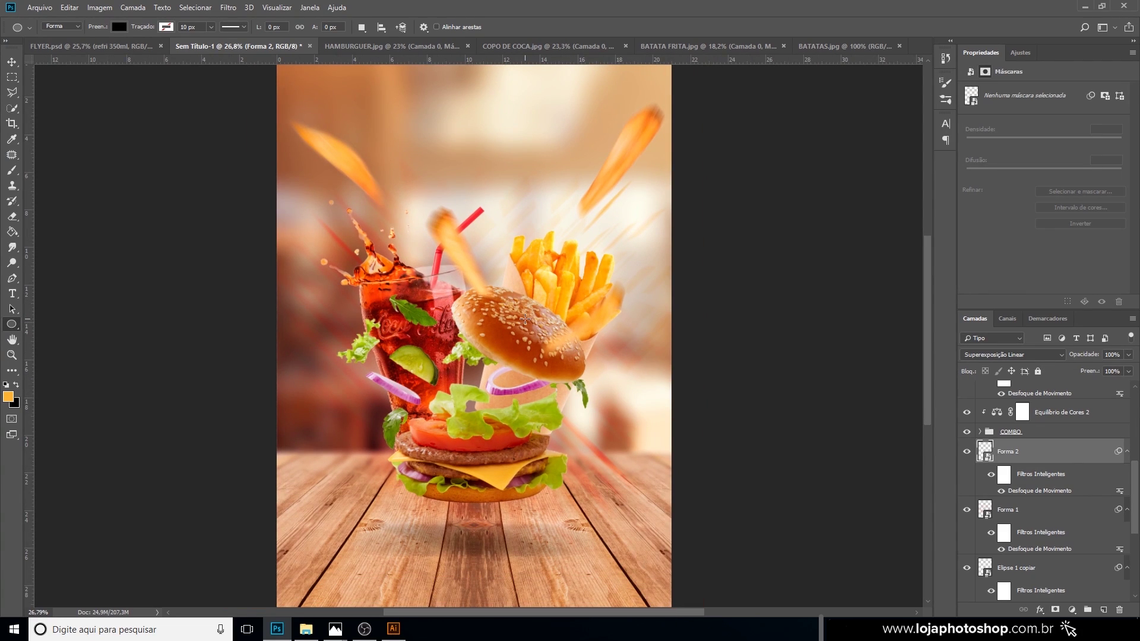
scroll(979, 454, "down", 2)
scroll(1078, 490, "down", 3)
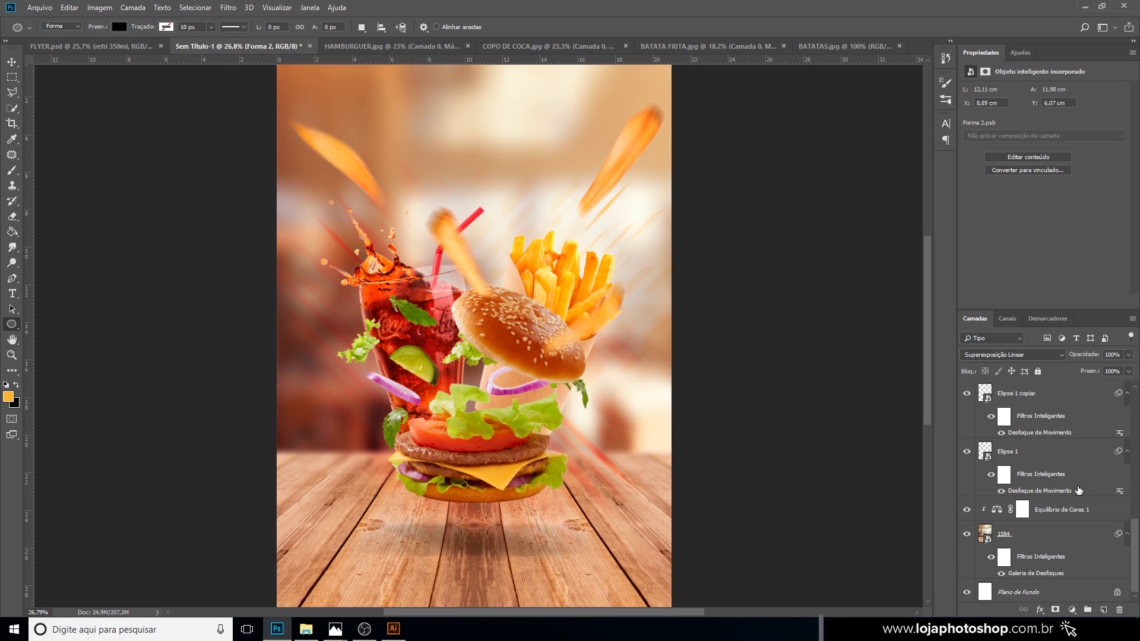
scroll(528, 337, "down", 1)
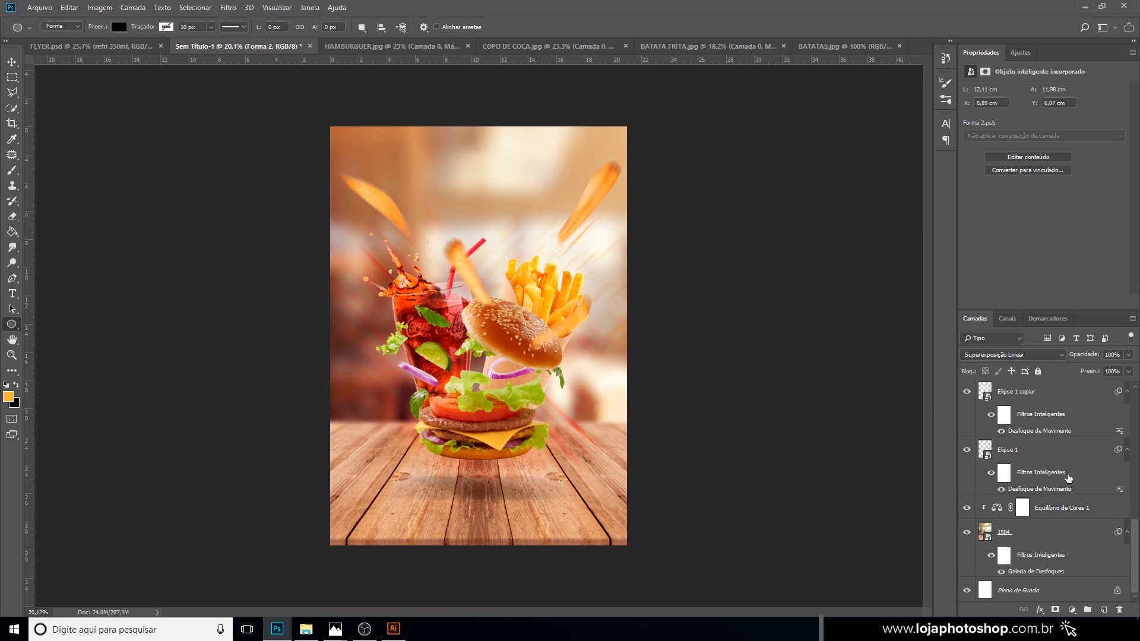
Scale the COMBO group down to about 93.84% of its size, keeping its proportions and centre.
scroll(1071, 519, "up", 3)
left_click(1017, 435)
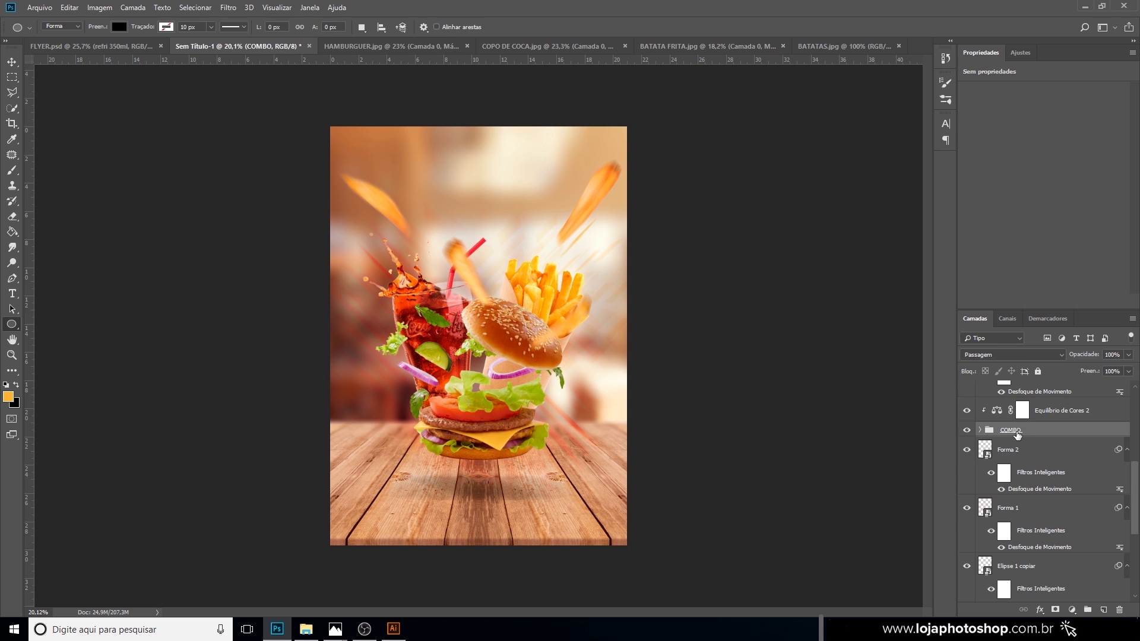
key("ctrl+t")
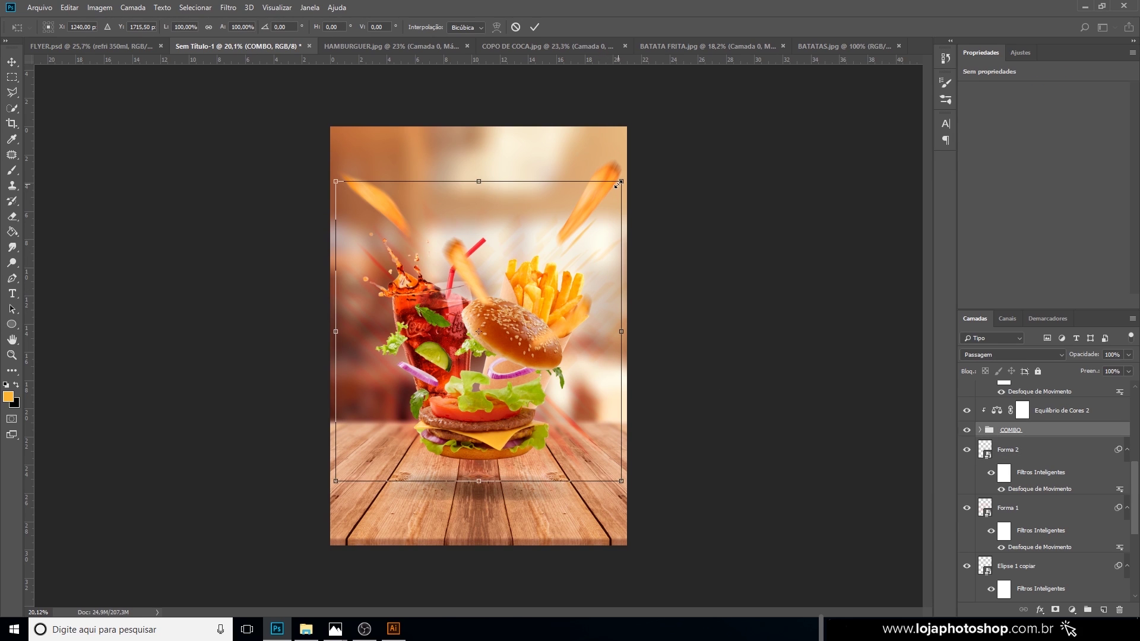
left_click_drag(618, 184, 608, 194)
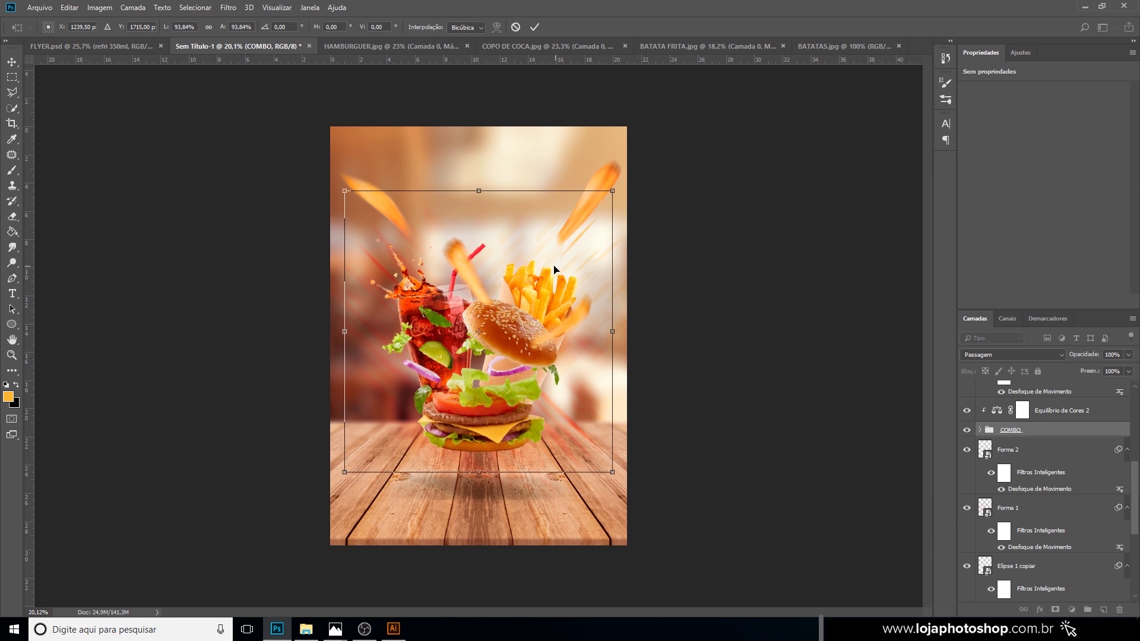
key("u")
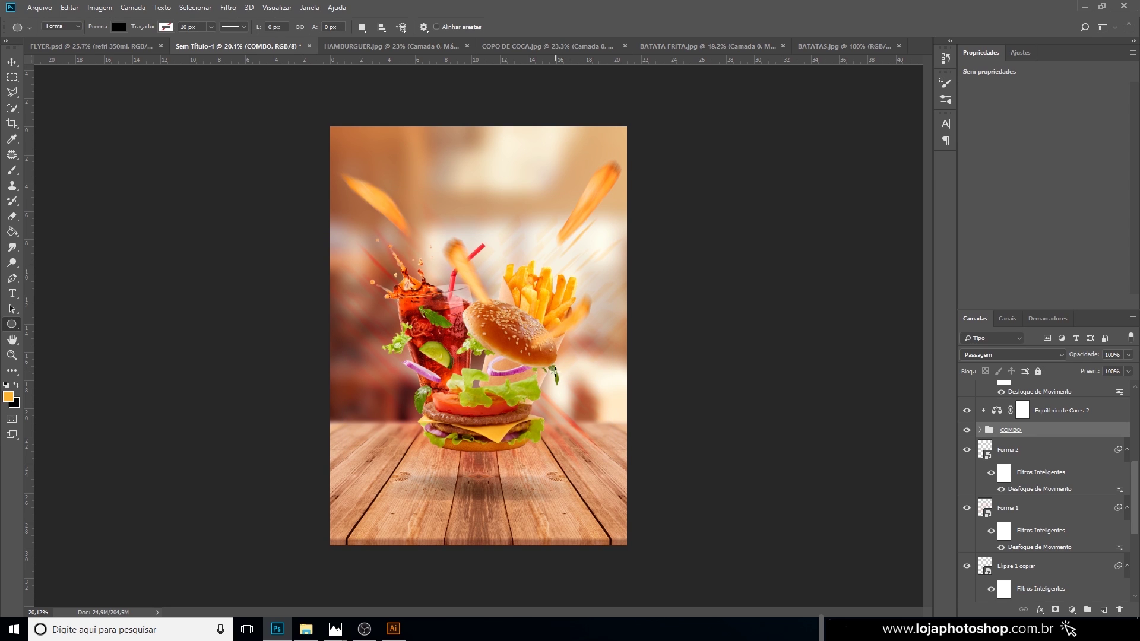
Move the COMBO group slightly down toward the table and rotate it slightly clockwise.
key("v")
left_click_drag(530, 358, 529, 362)
key("ctrl+t")
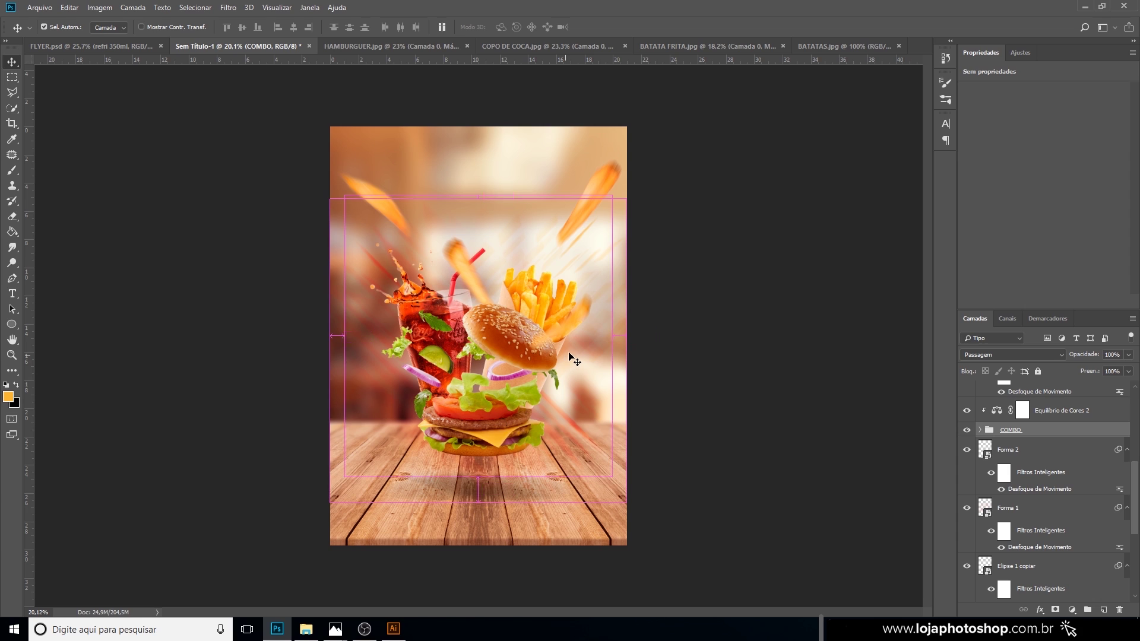
mouse_move(625, 190)
left_mouse_down()
mouse_move(629, 181)
mouse_move(634, 195)
left_mouse_up()
key("Escape")
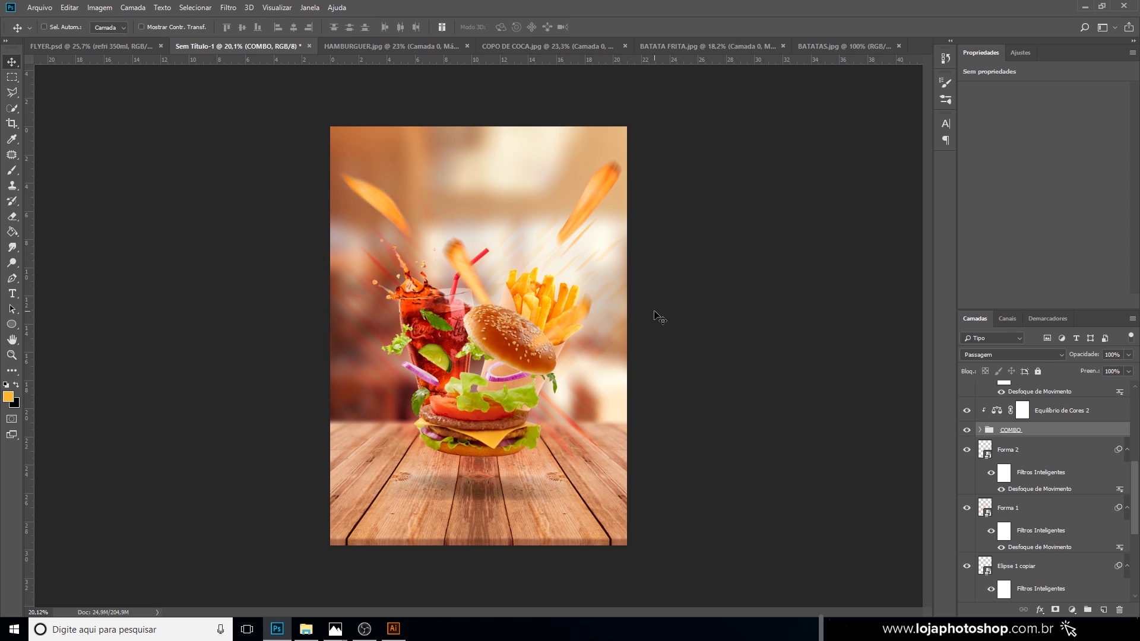
Expand the COMBO group and rotate the drink layer Camada 2 slightly counterclockwise.
scroll(493, 336, "up", 1)
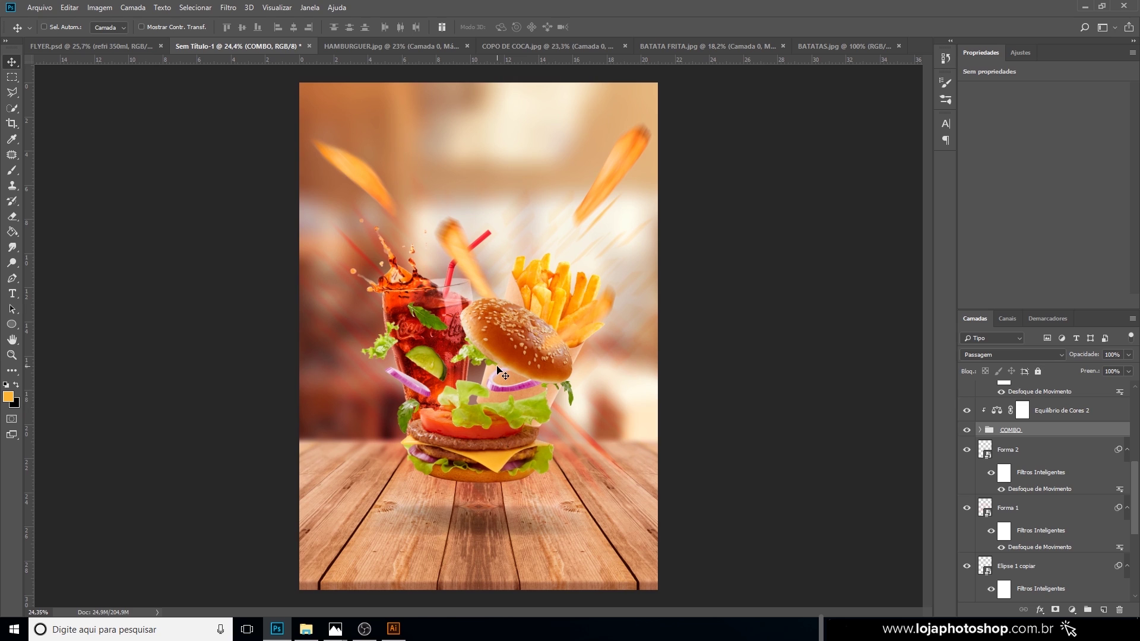
left_click(980, 430)
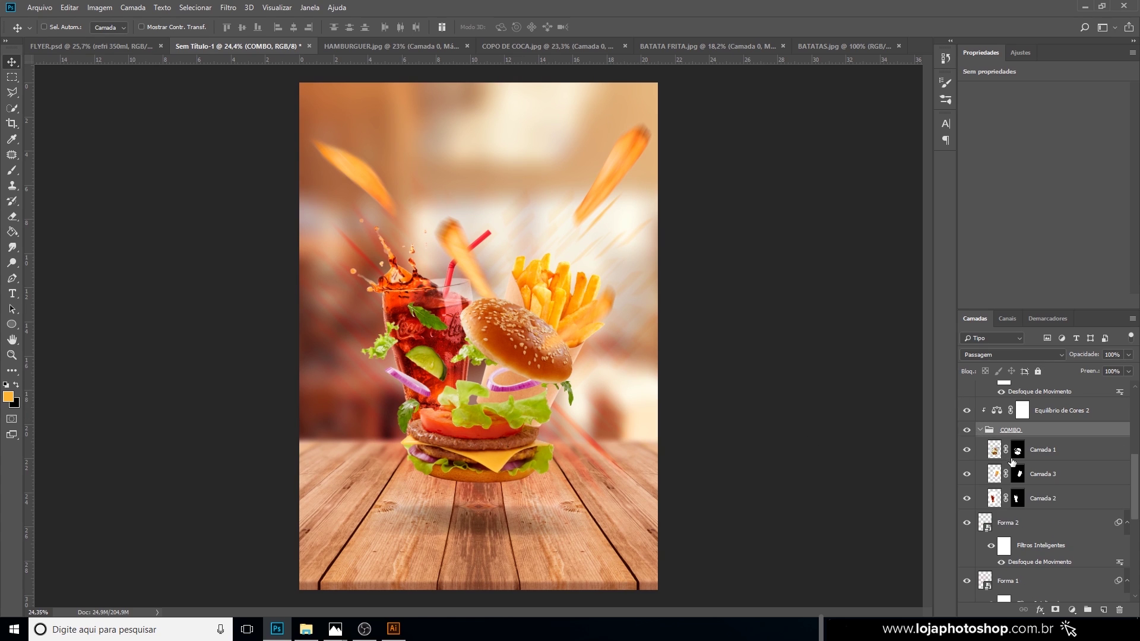
left_click(1043, 499)
key("ctrl+t")
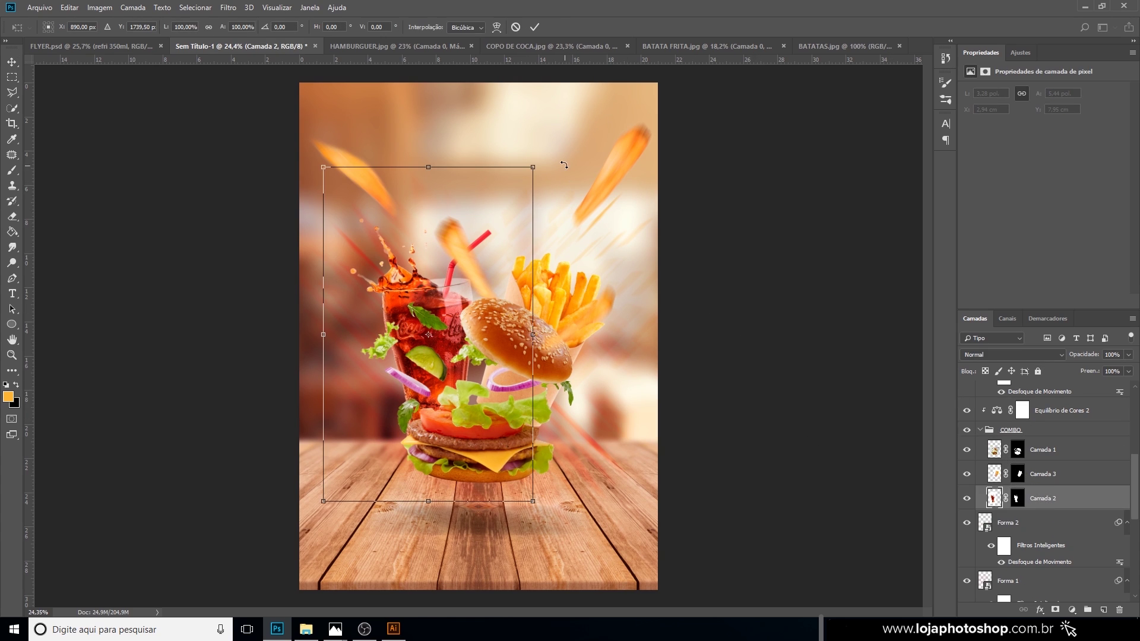
left_click_drag(564, 164, 567, 145)
key("Return")
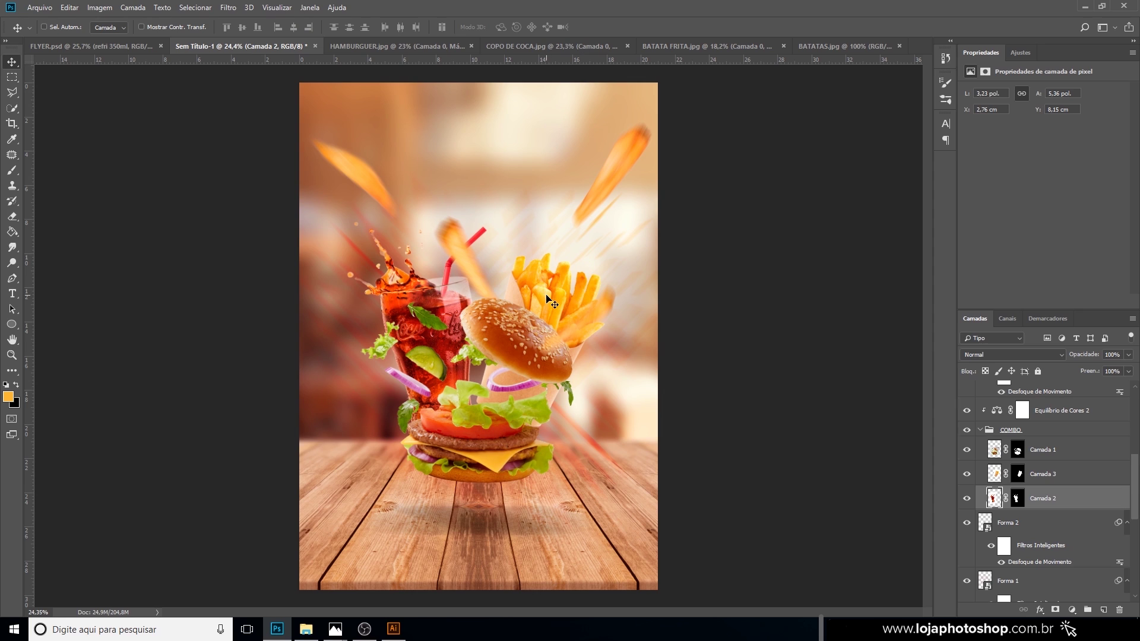
Check the finished flyer in FLYER.psd, return to the Sem Título-1 document and collapse the COMBO group.
left_click(129, 41)
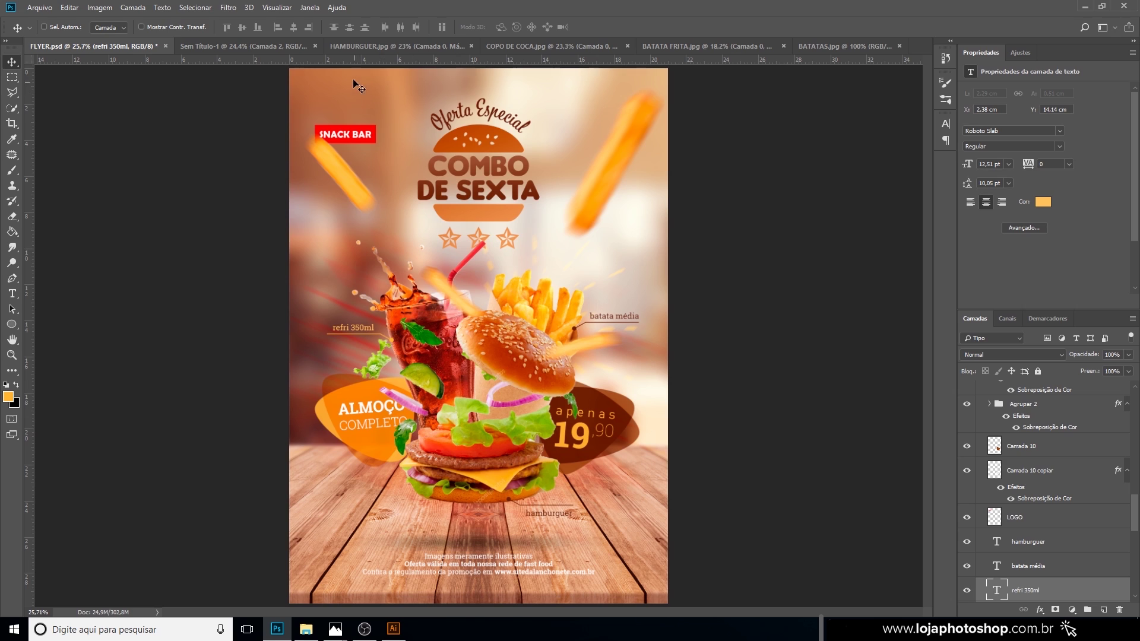
left_click(243, 45)
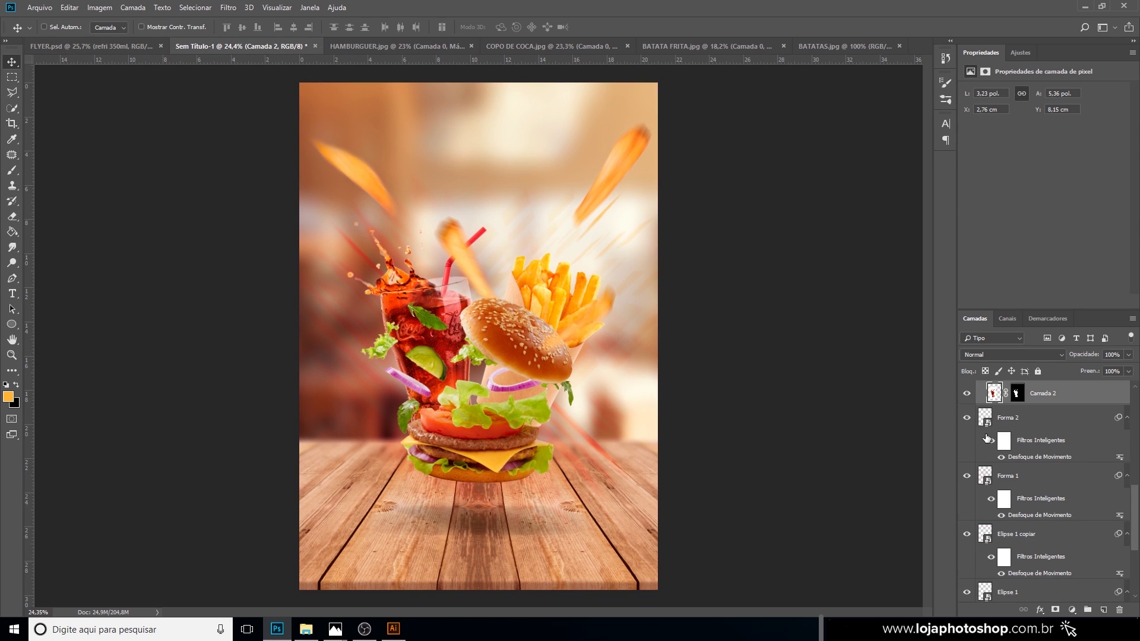
scroll(982, 438, "up", 3)
left_click(988, 500)
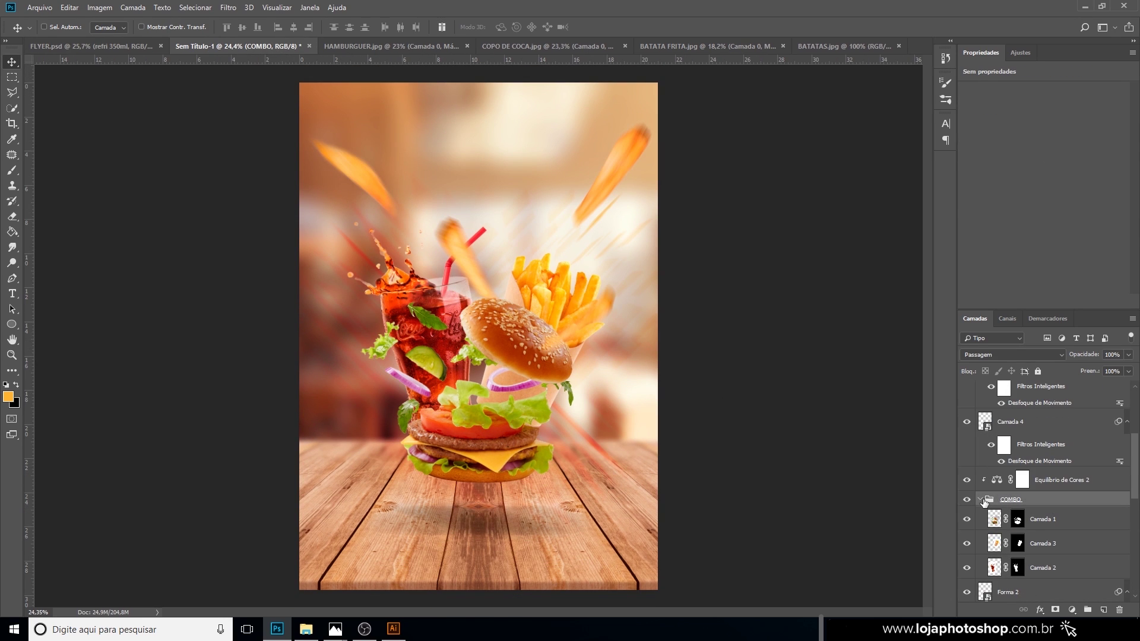
left_click(980, 500)
Toggle the visibility of the flying fry layer Camada 5 to identify it, and select that layer.
scroll(1019, 478, "up", 3)
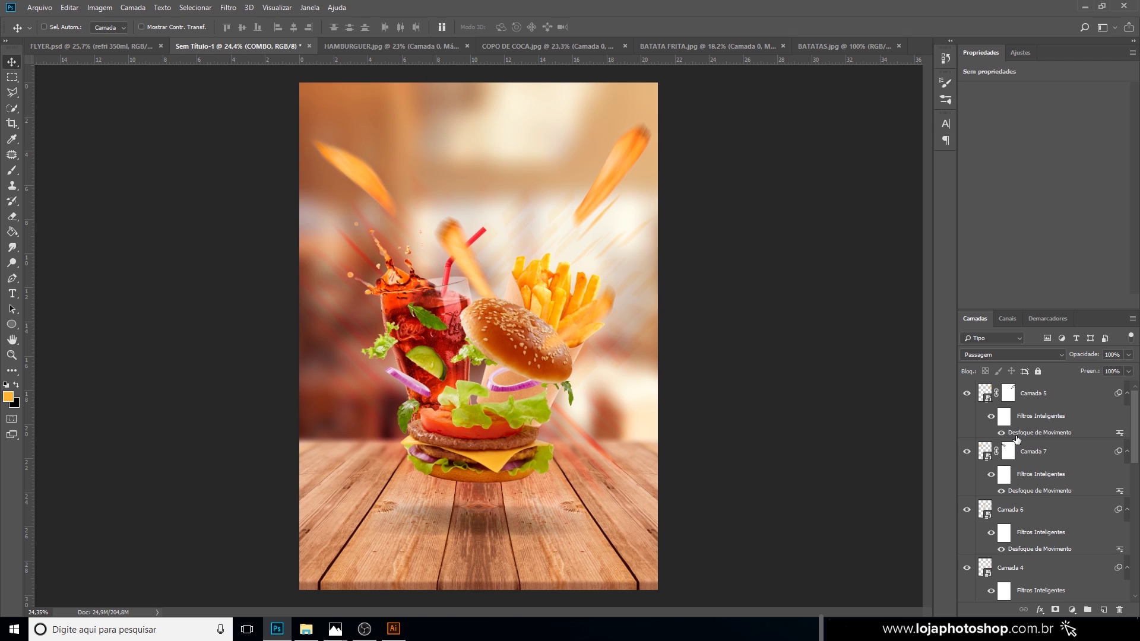
left_click(968, 396)
left_click(967, 396)
left_click(1033, 397)
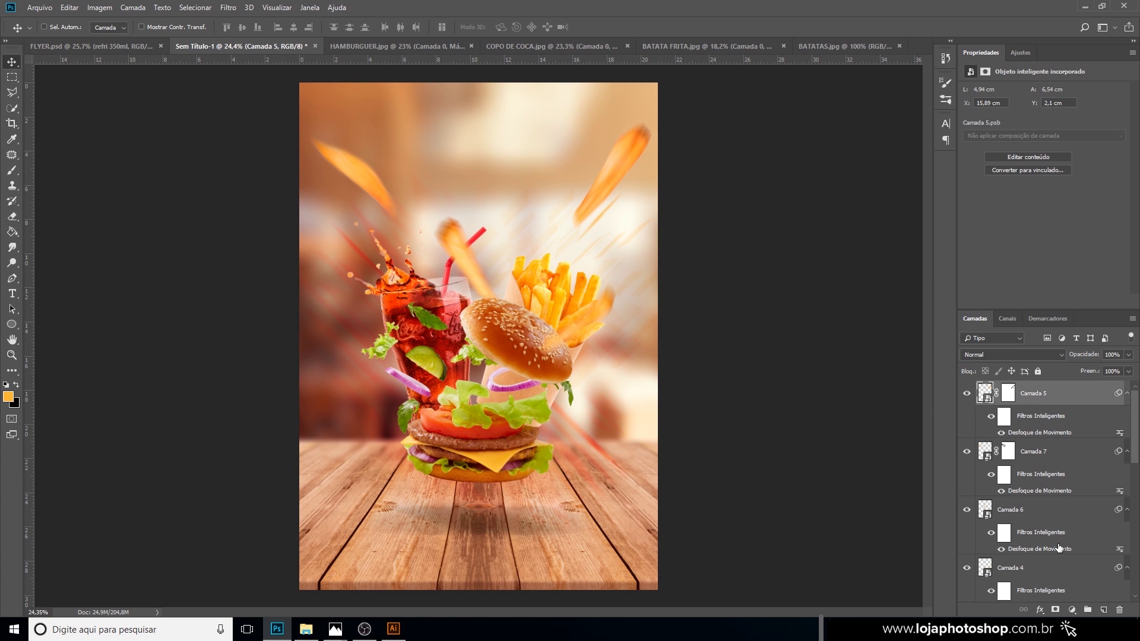
Move the layers Camada 5, Camada 7, Camada 6 and Camada 4 into the COMBO group.
left_click(1057, 566, "shift")
scroll(1048, 555, "down", 4)
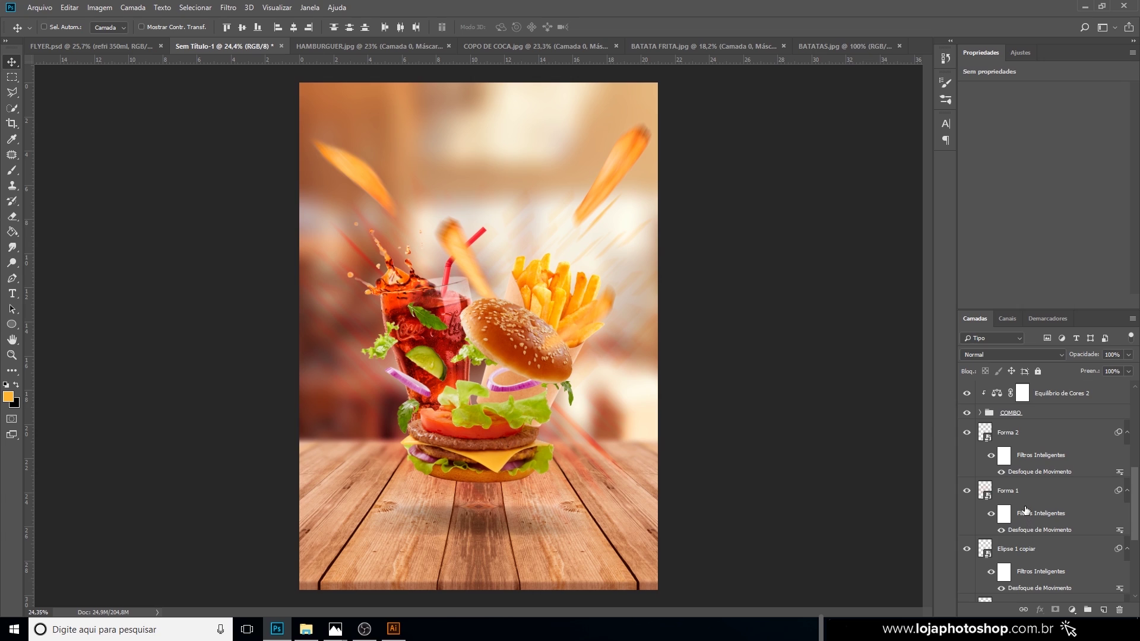
scroll(1020, 492, "up", 3)
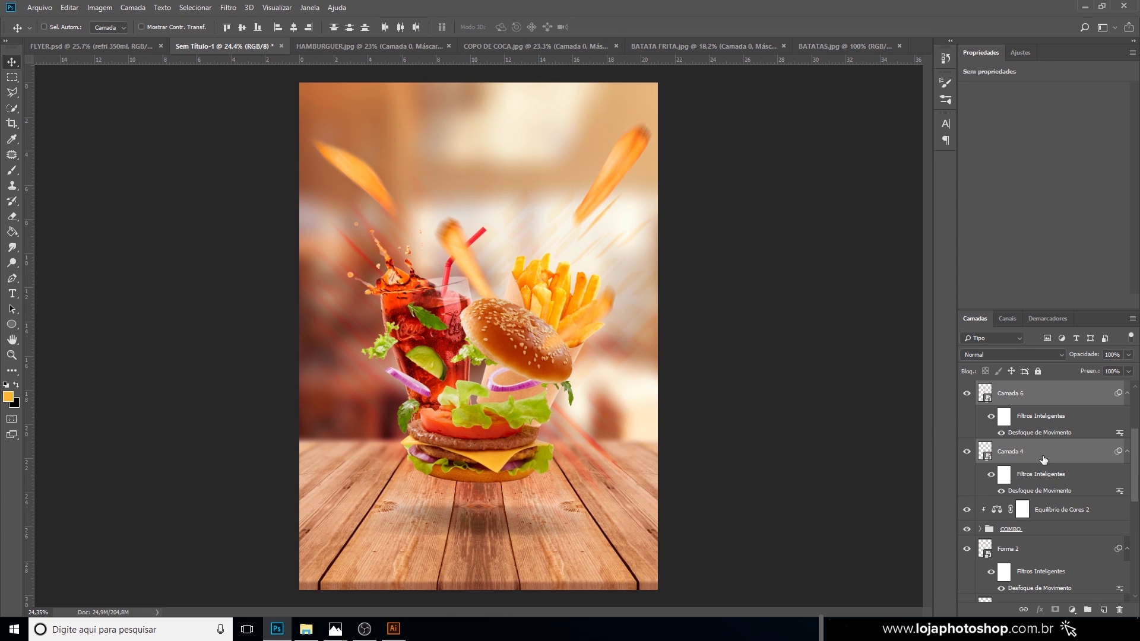
scroll(1031, 455, "down", 2)
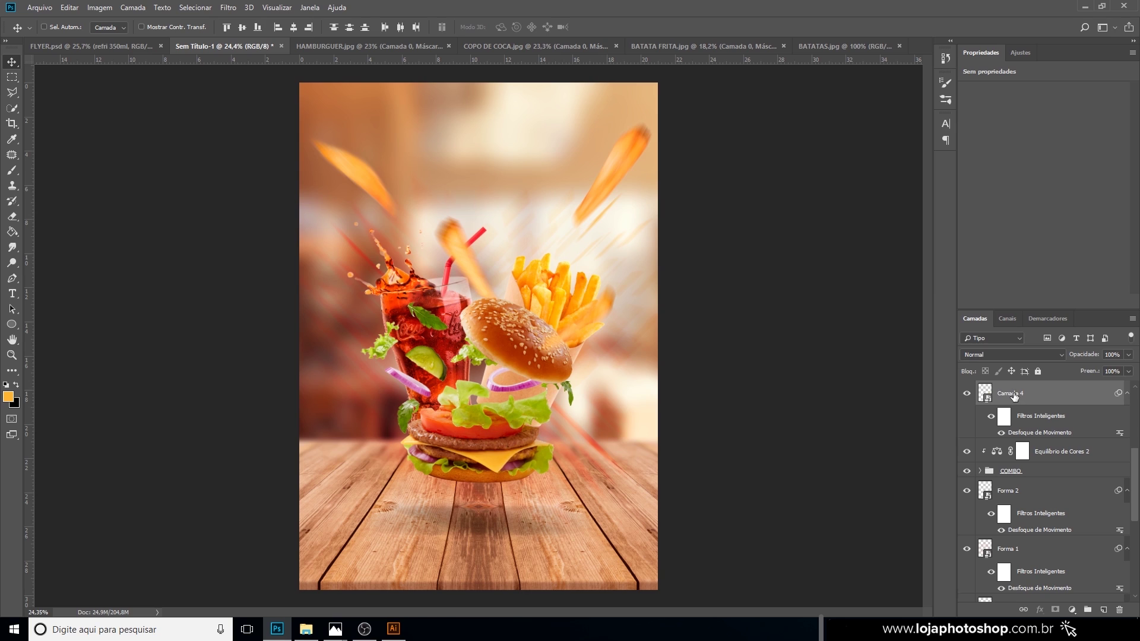
left_click(1020, 472)
Move the Forma 2 and Forma 1 layers into the COMBO group.
scroll(1020, 472, "down", 2)
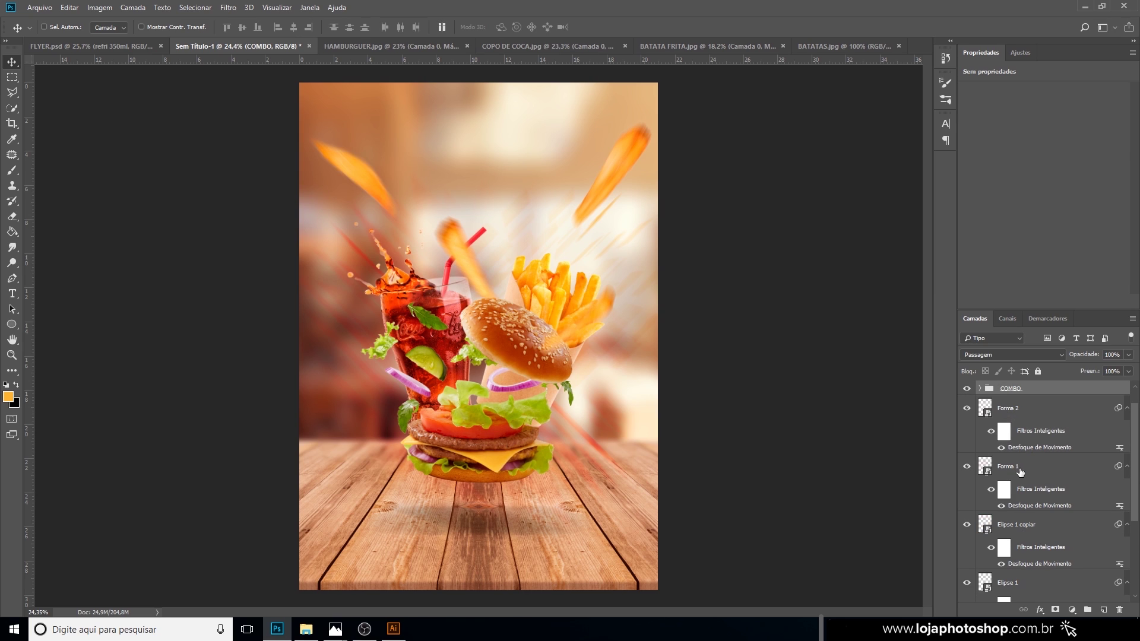
scroll(1012, 442, "up", 1)
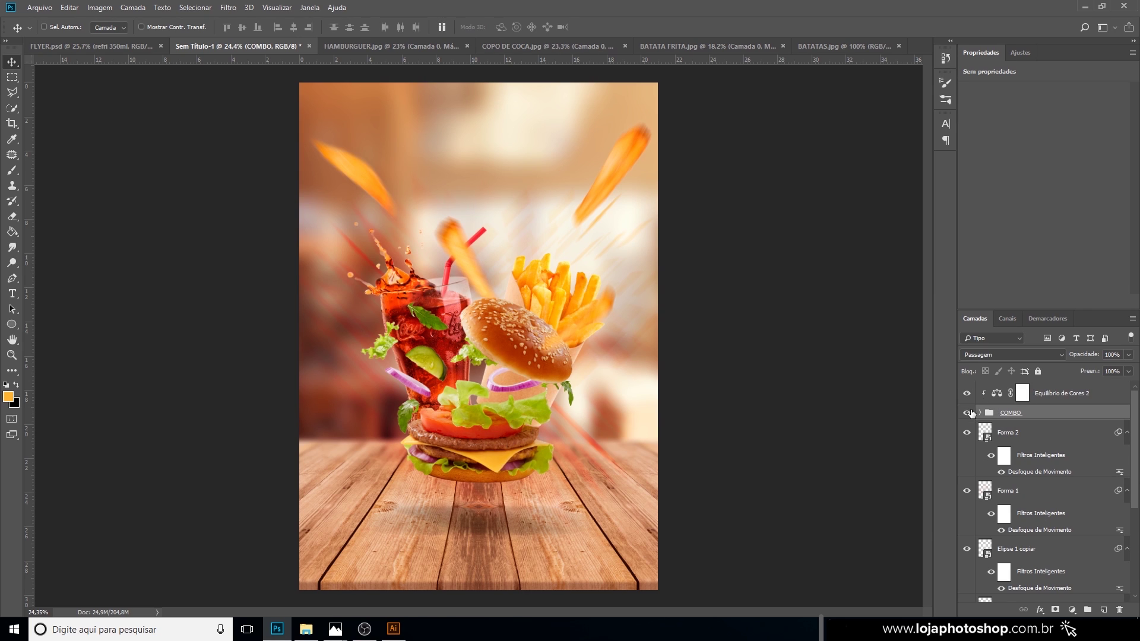
left_click(967, 433)
left_click(1033, 493)
left_click(1021, 433, "shift")
left_click_drag(1022, 435, 1020, 416)
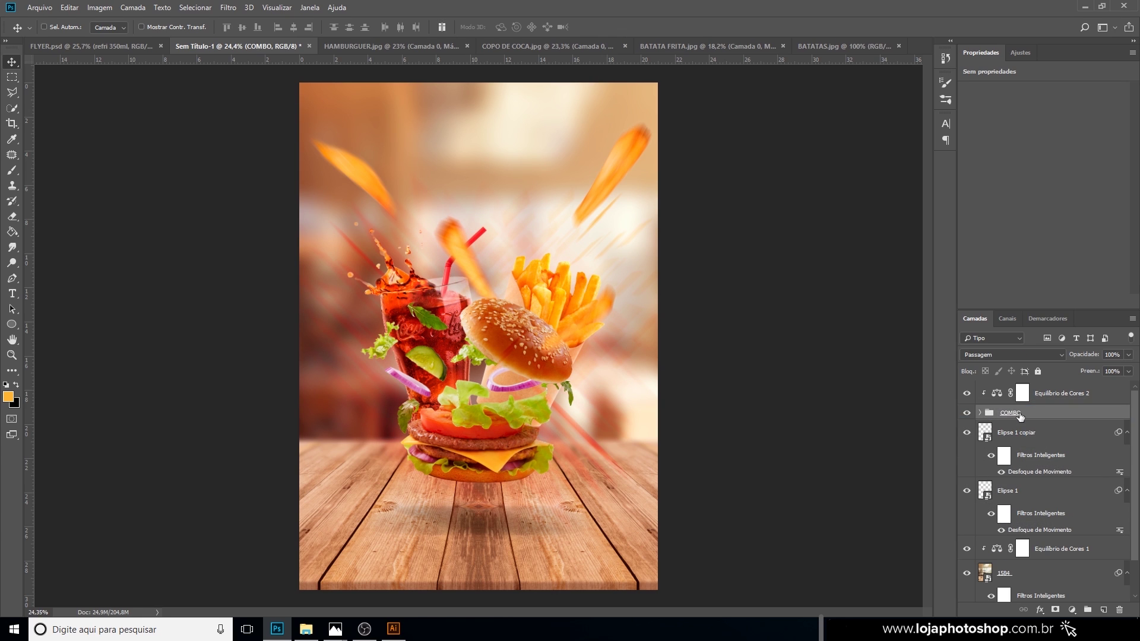
Expand the COMBO group, check the Forma 2 and Forma 1 layers by toggling their visibility, and move both down the group's stack.
left_click(981, 414)
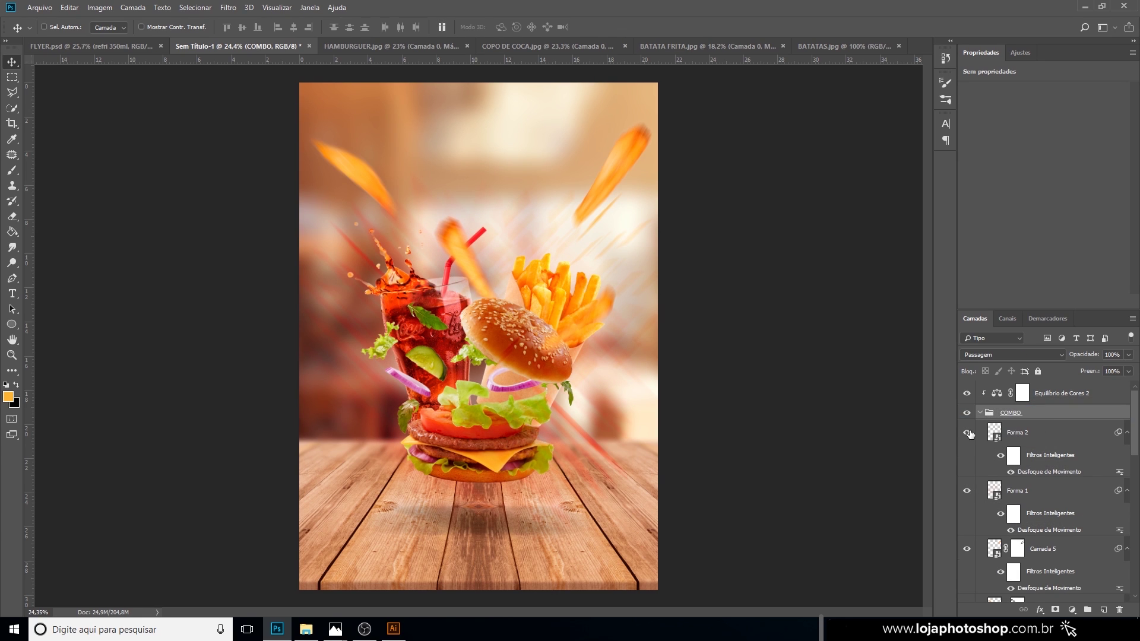
left_click(968, 433)
left_click(968, 432)
left_click(967, 491)
left_click(967, 491)
left_click(1011, 494)
left_click(1030, 434, "shift")
left_click_drag(1031, 436, 1019, 473)
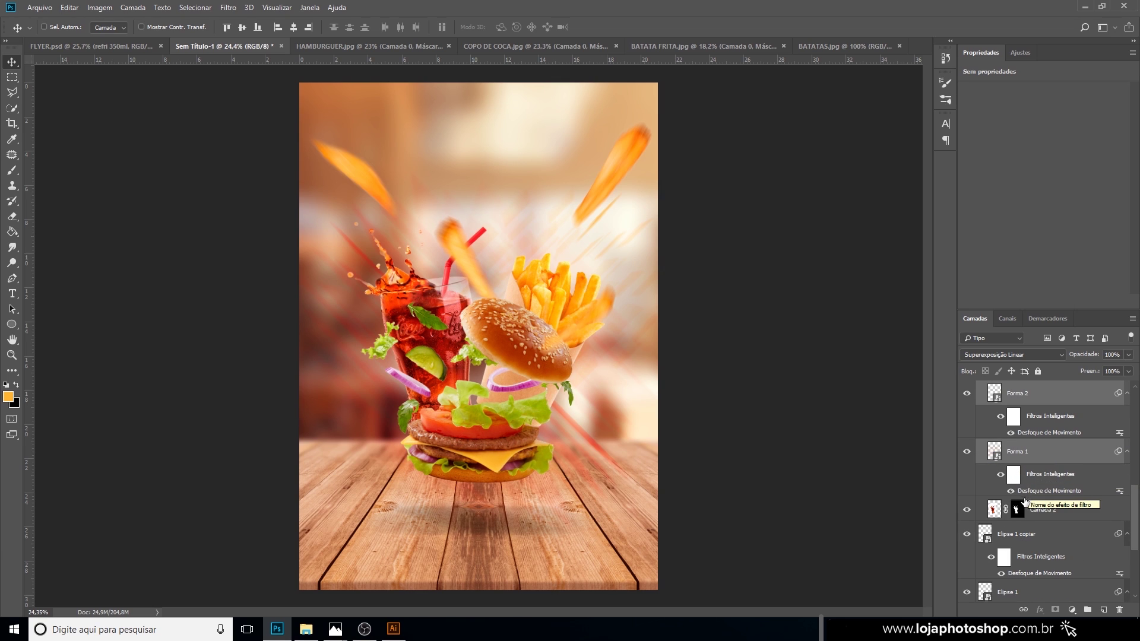
Move Camada 2 above Forma 2 inside the COMBO group and collapse the group.
left_click(1044, 510)
left_click_drag(1044, 557, 1043, 442)
scroll(464, 365, "down", 1)
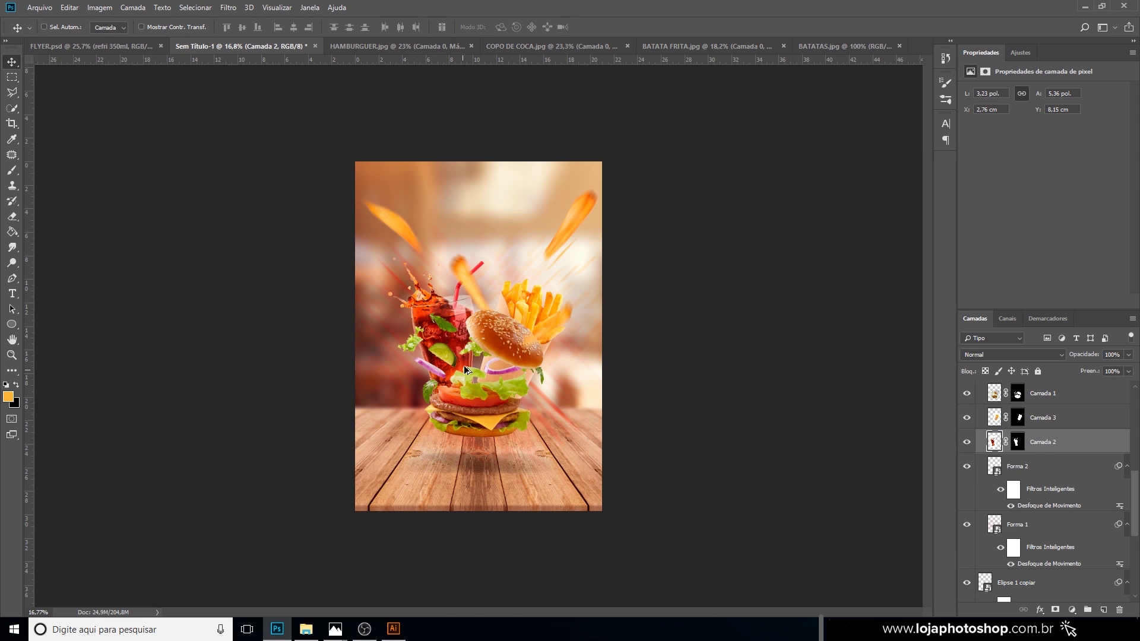
scroll(464, 365, "up", 2)
scroll(990, 437, "up", 5)
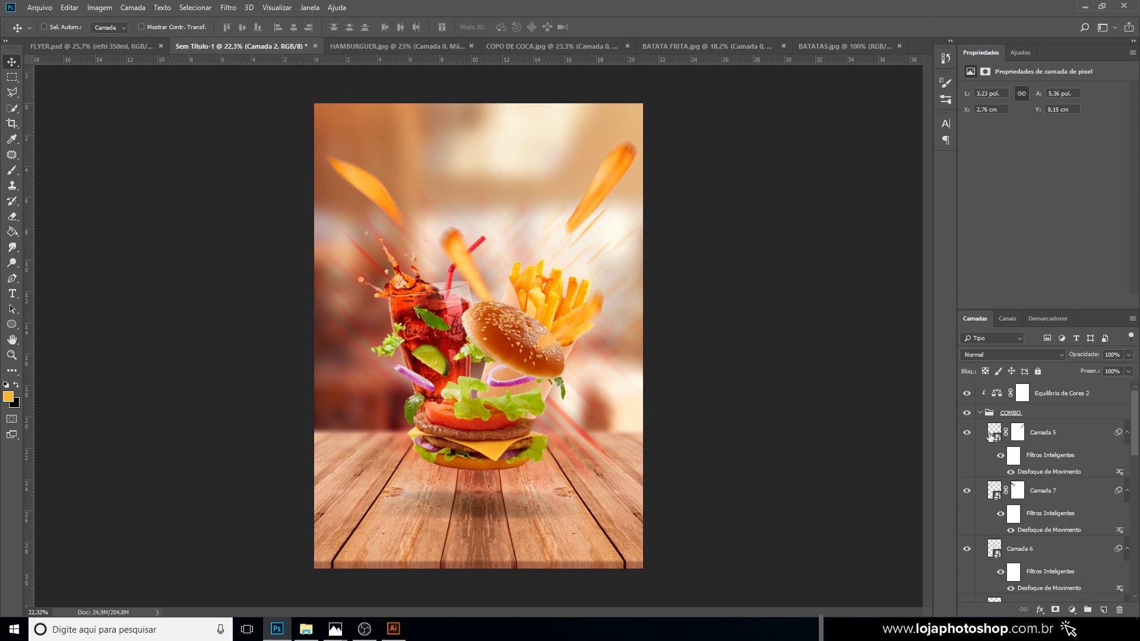
left_click(980, 412)
Add an empty layer between the COMBO group and the Elipse 1 copiar layer.
scroll(969, 518, "down", 2)
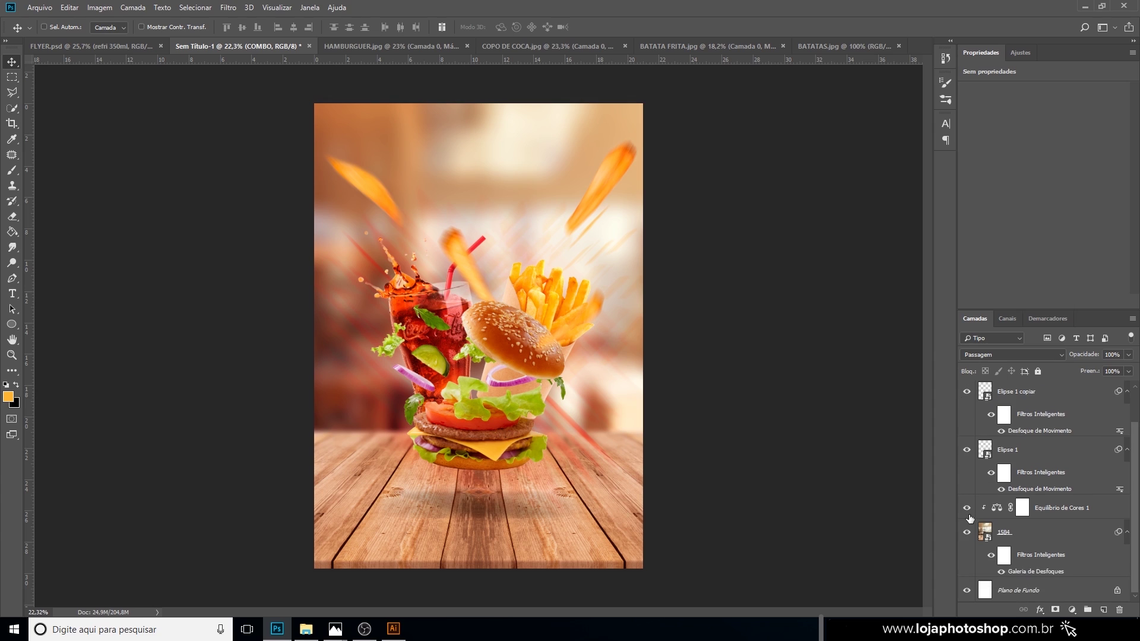
scroll(969, 519, "up", 2)
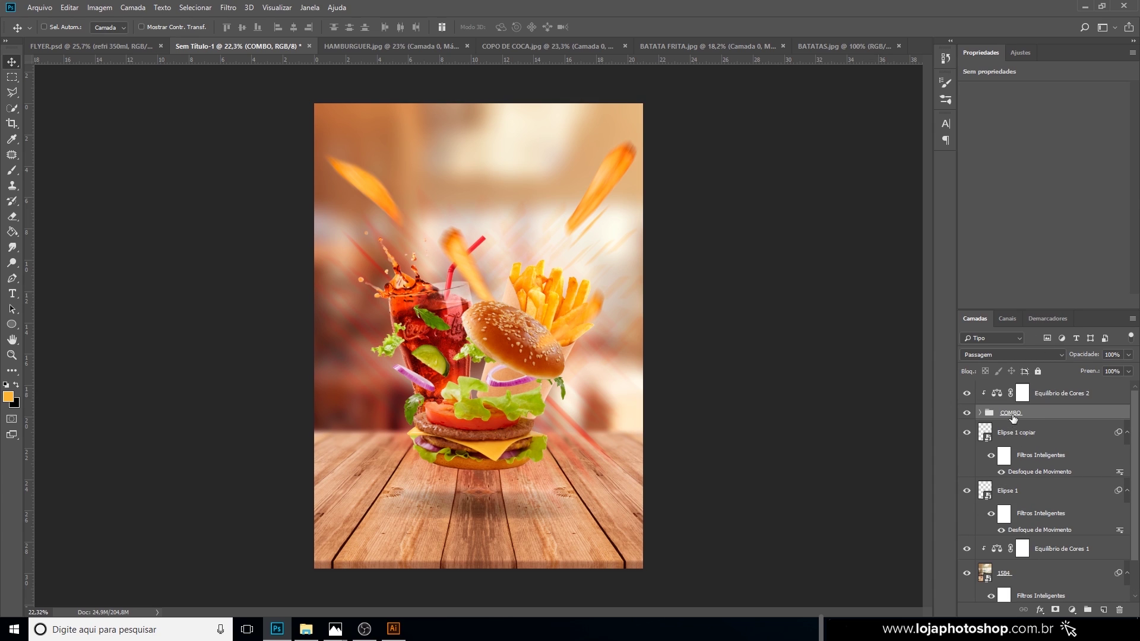
left_click(1043, 440)
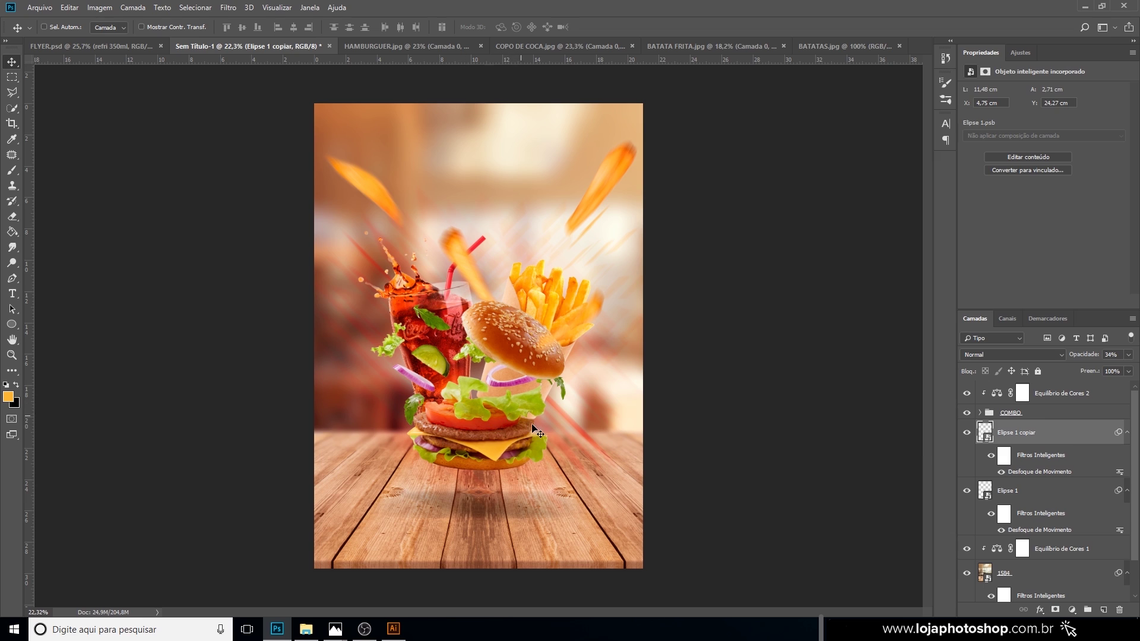
left_click(1103, 609)
Draw a closed, rounded triangular shape about 419 by 318 px on the table with the Pen tool in Shape mode, filled black.
left_click(12, 278)
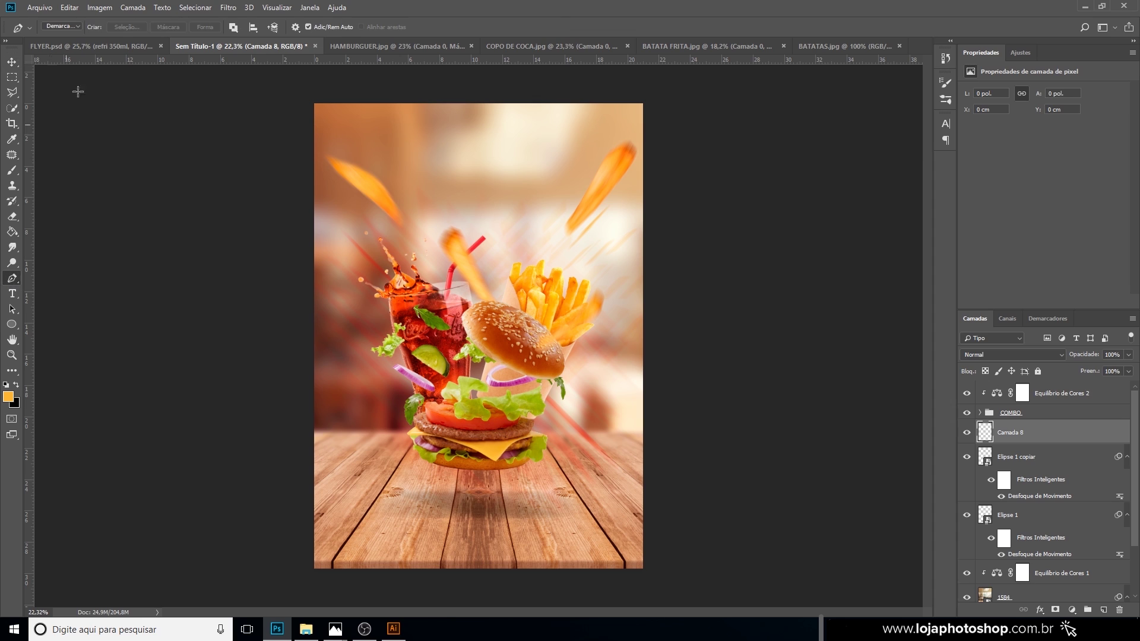
left_click(63, 29)
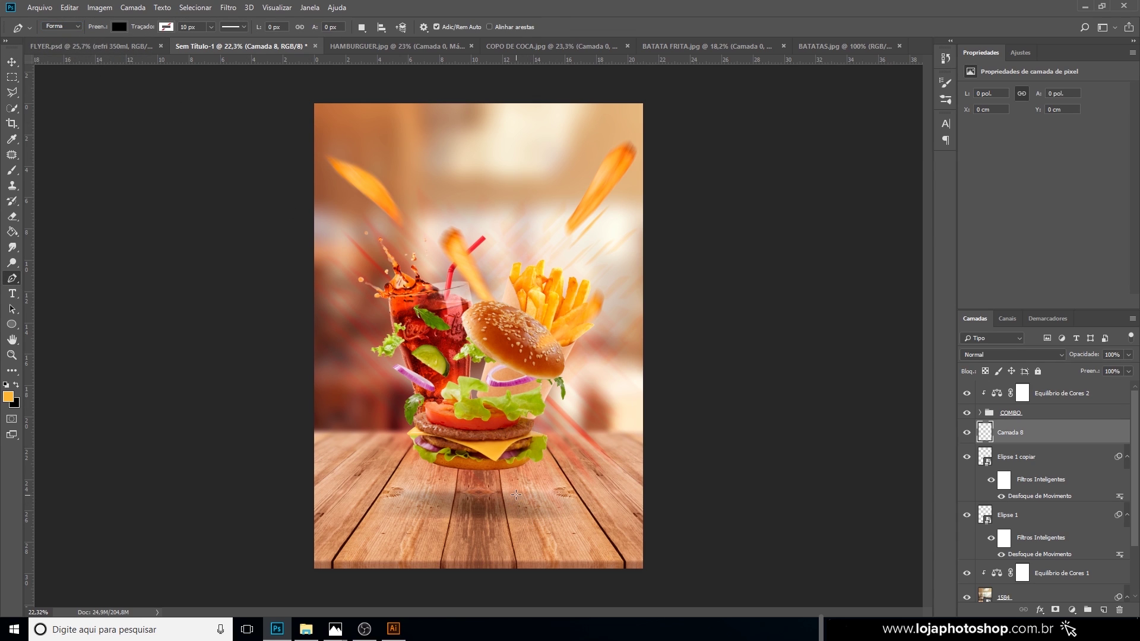
scroll(544, 514, "up", 3)
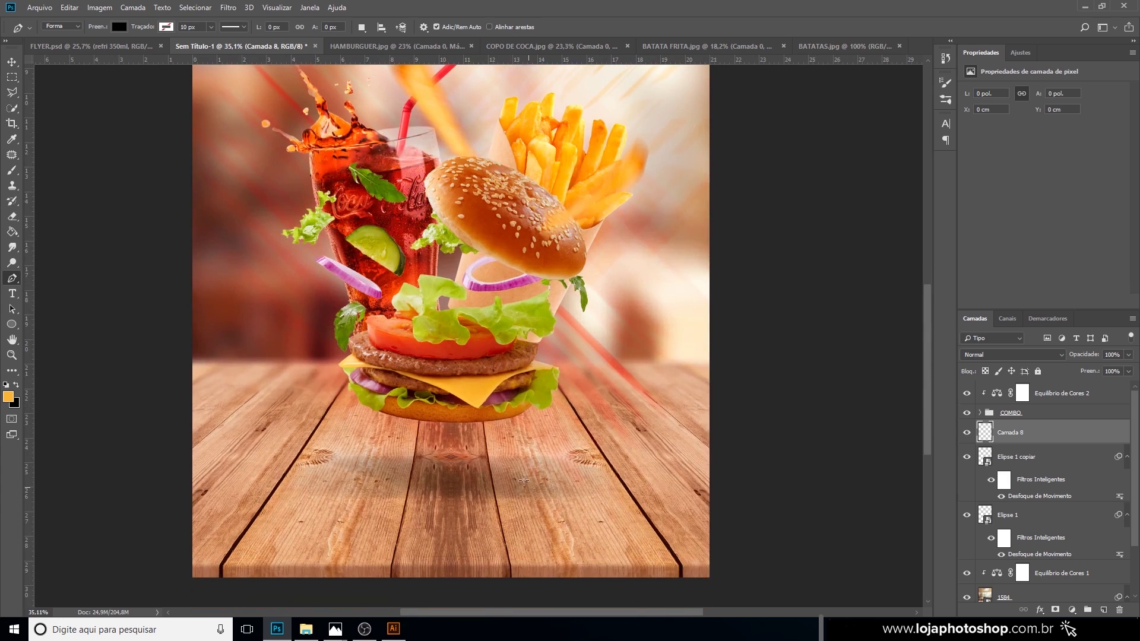
left_click(513, 461)
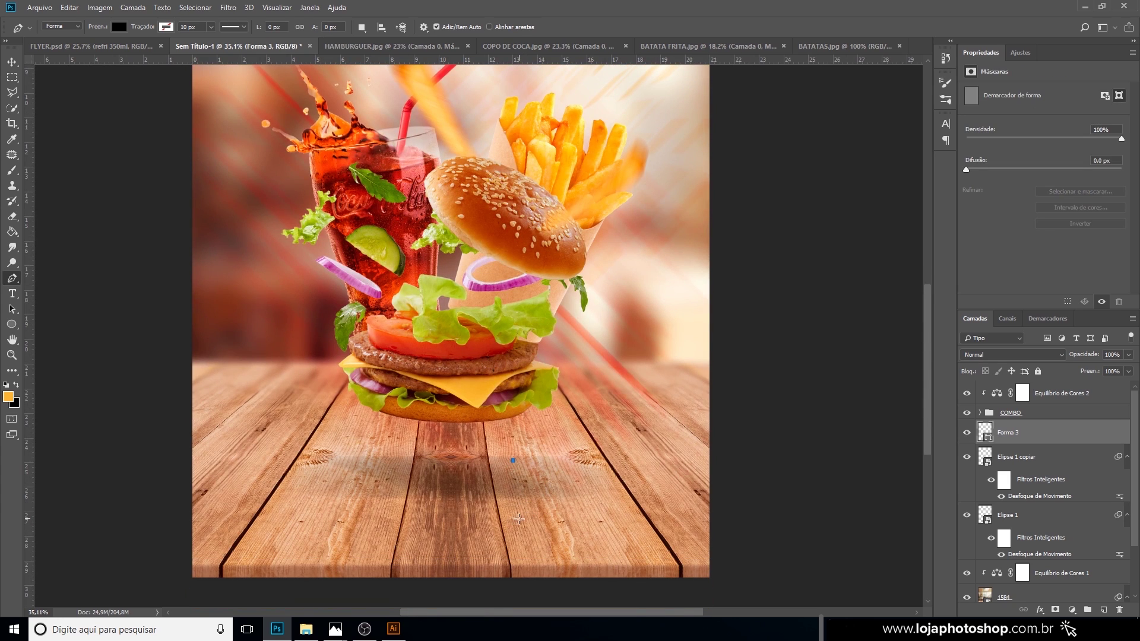
left_click_drag(519, 519, 533, 527)
left_click_drag(598, 484, 594, 472)
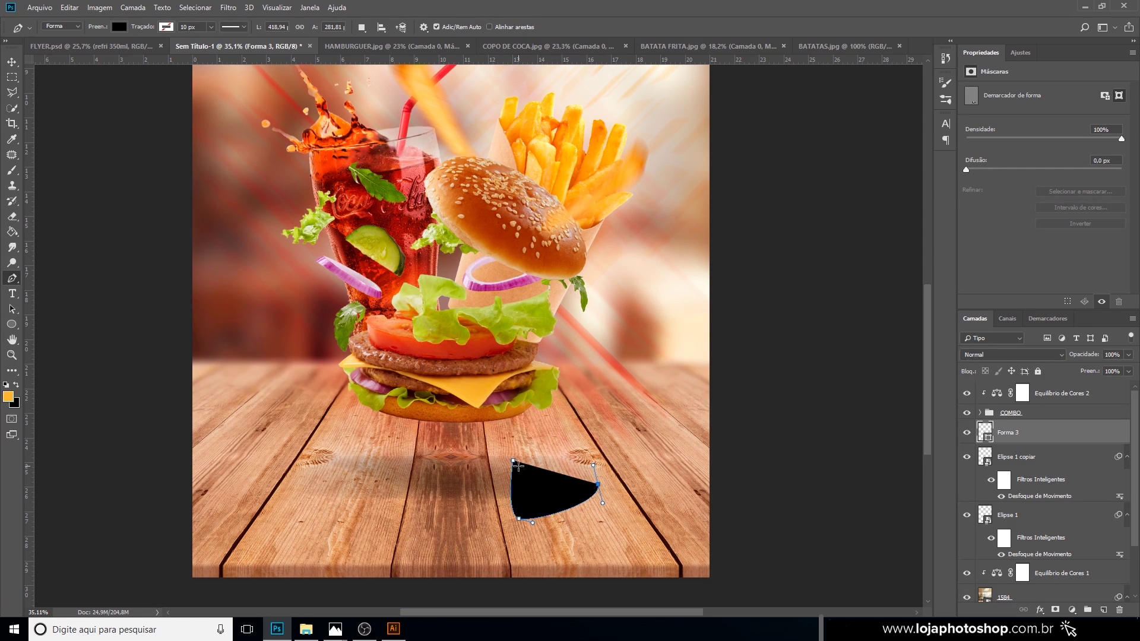
left_click_drag(516, 460, 514, 484)
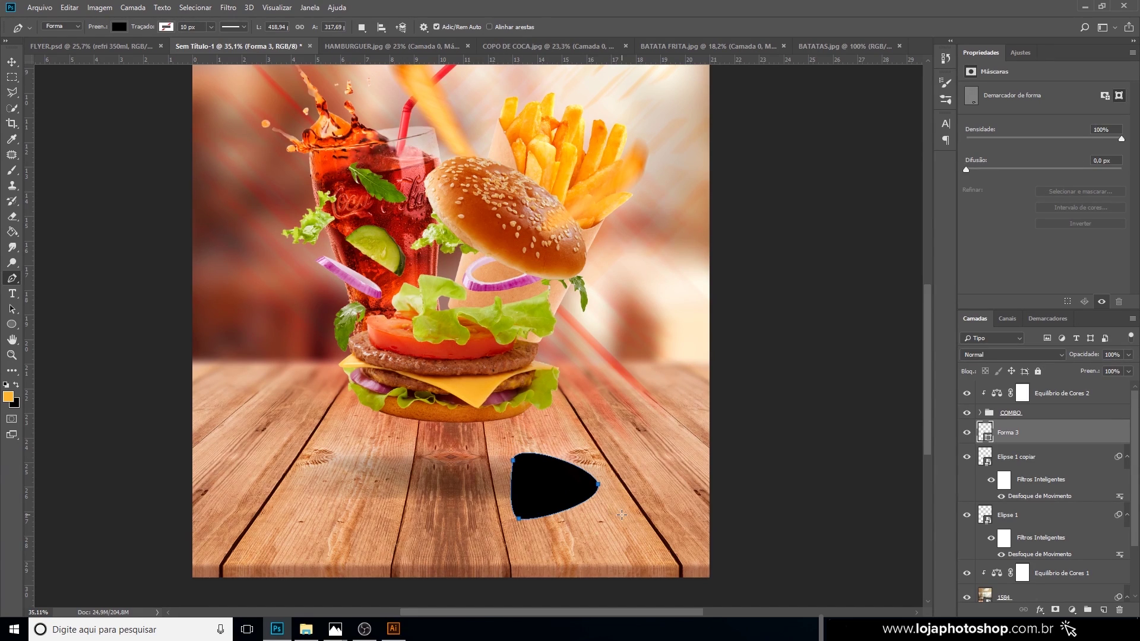
Scale the black shape to about 115% width and 123% height and place it behind the burger, below the fries.
left_click(11, 62)
key("ctrl+t")
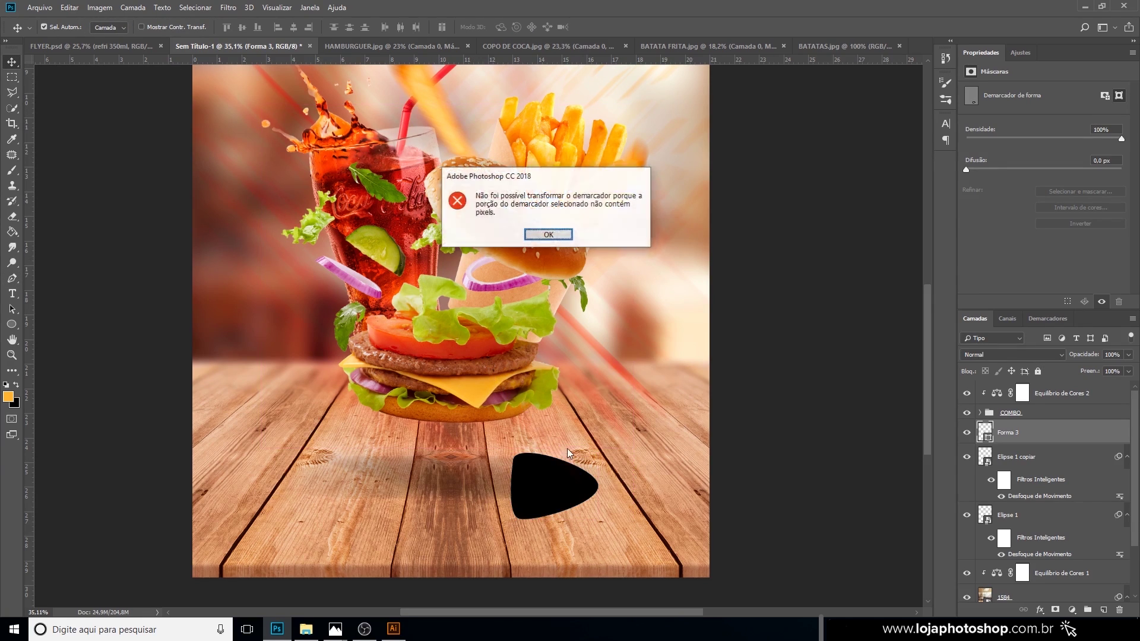
left_click(549, 235)
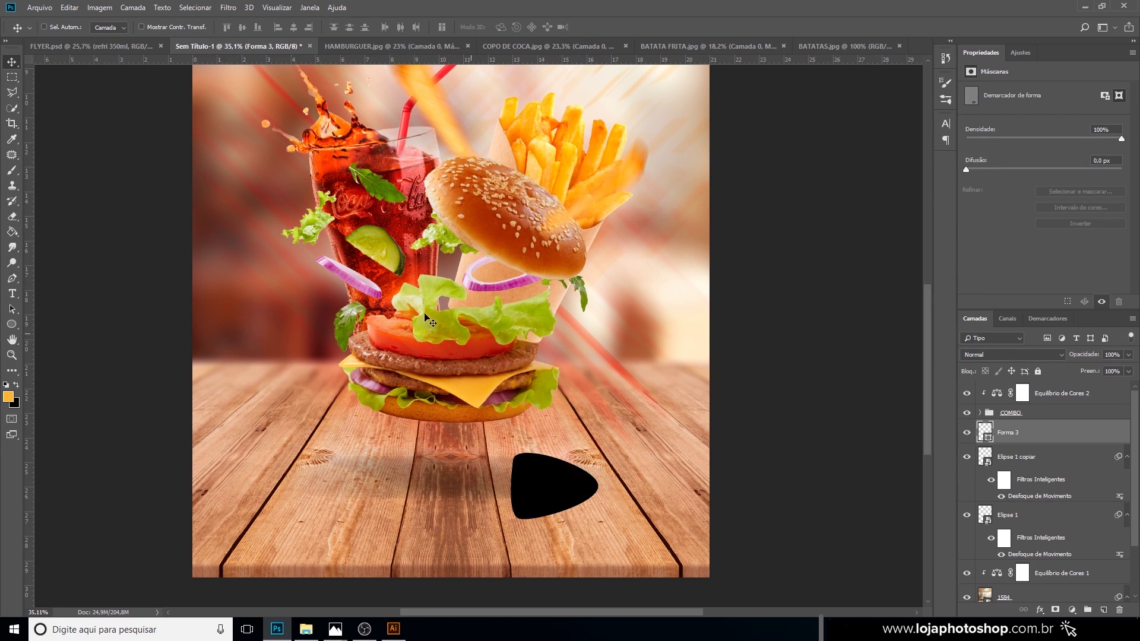
key("ctrl+t")
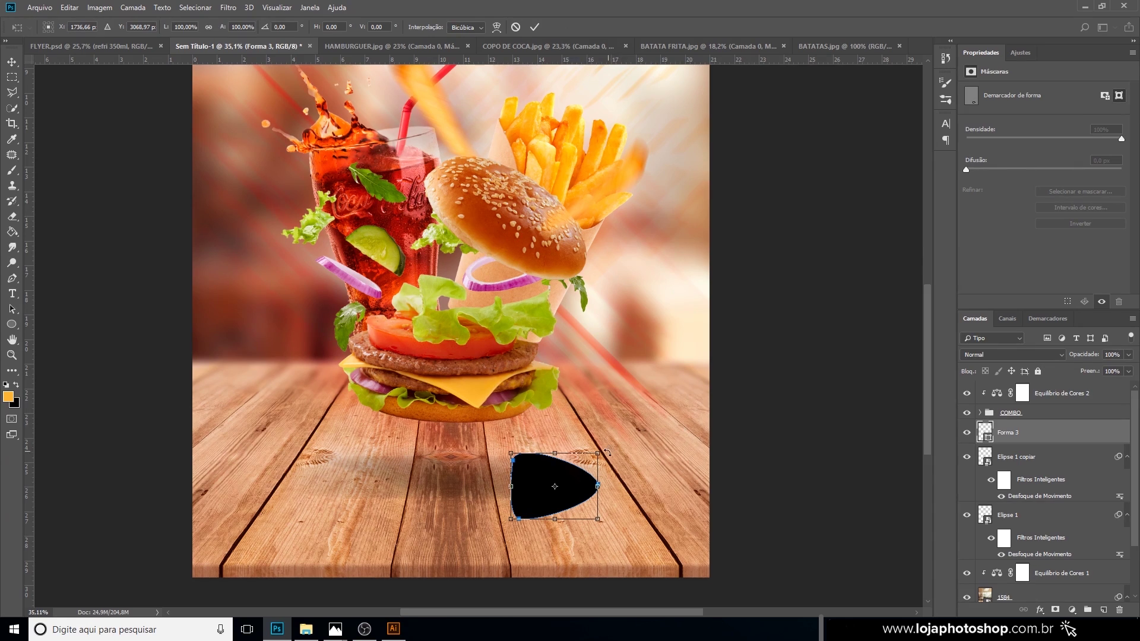
left_click_drag(599, 453, 635, 318)
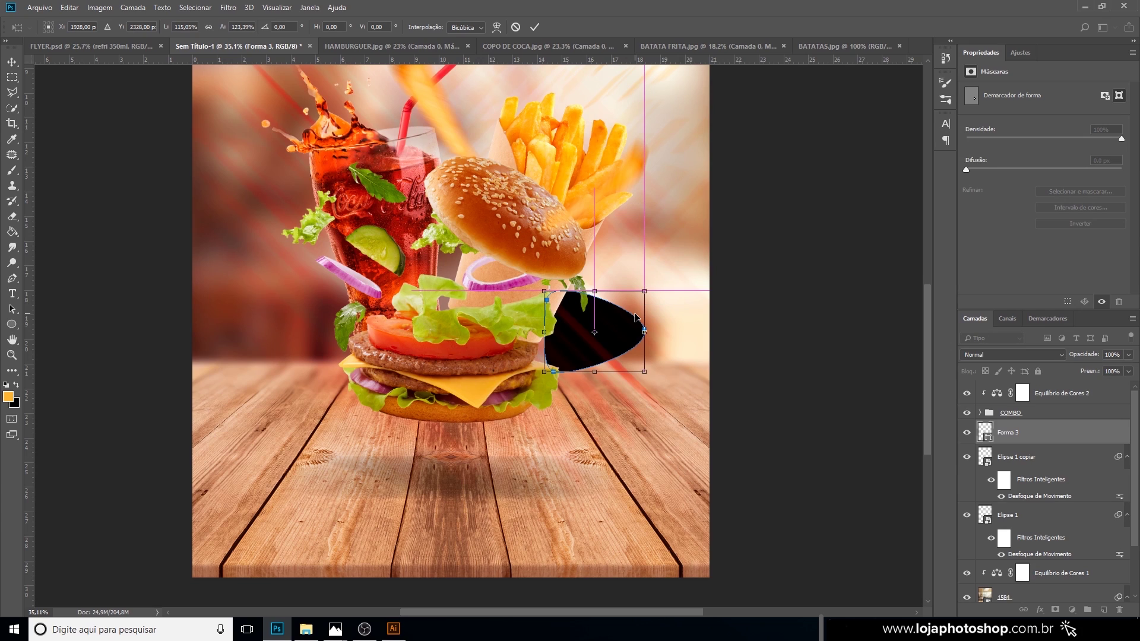
key("Return")
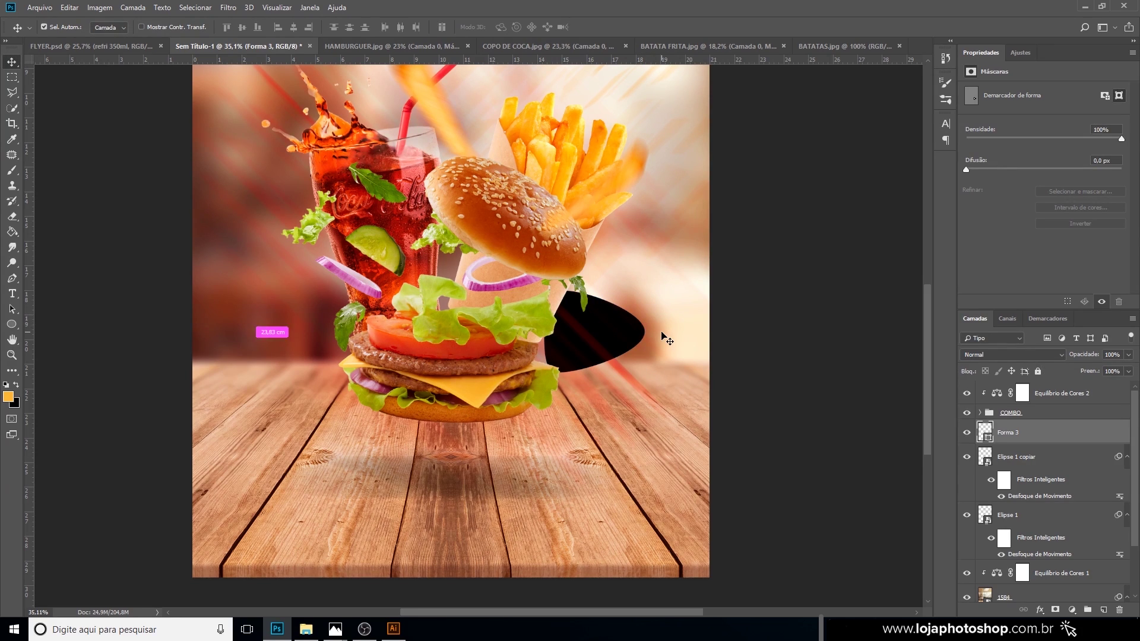
Rotate the black shape slightly clockwise in place.
key("ctrl+t")
mouse_move(659, 282)
left_mouse_down()
mouse_move(675, 264)
mouse_move(669, 285)
left_mouse_up()
key("Return")
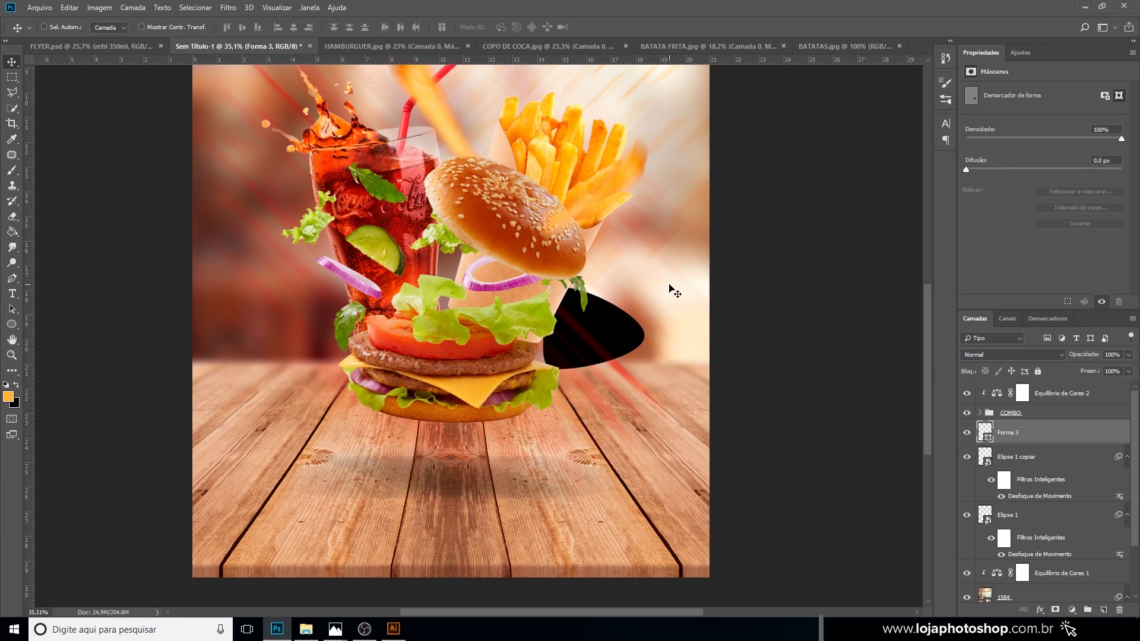
Change the shape's fill to brown #8f4d1d, starting from a color sampled on the top bun.
scroll(522, 350, "up", 1)
scroll(523, 350, "up", 2)
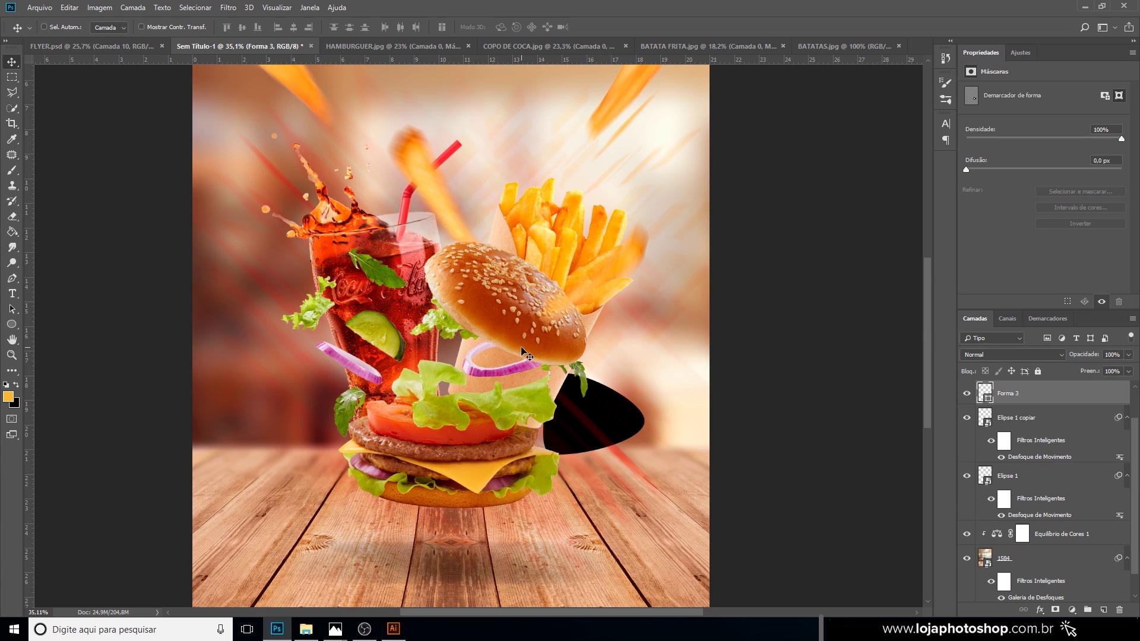
scroll(469, 357, "up", 1)
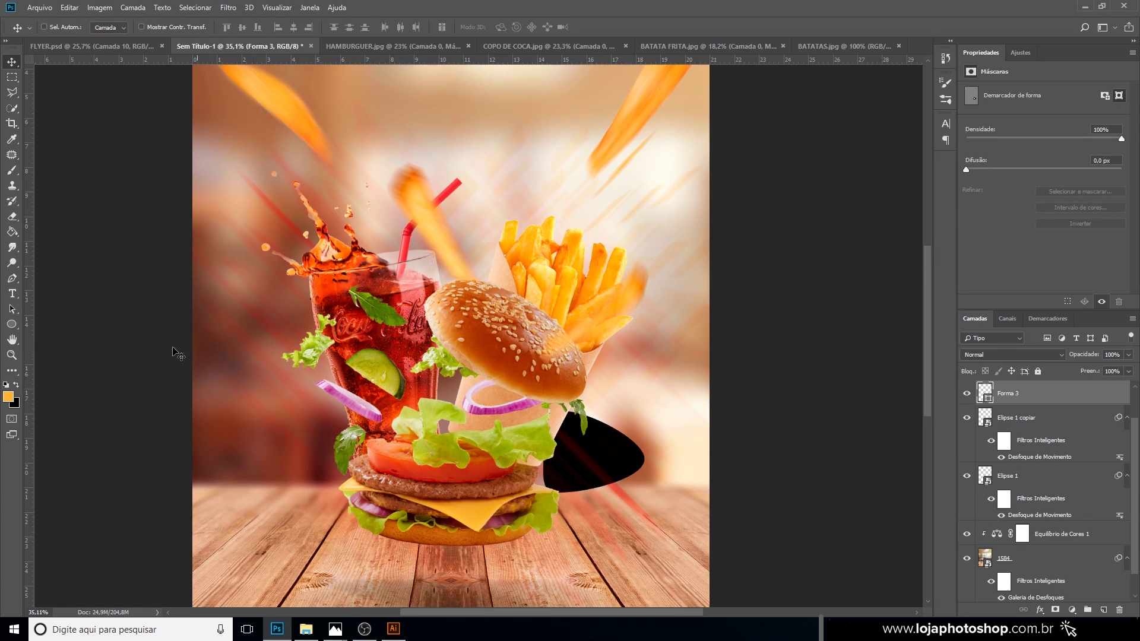
left_click(11, 324)
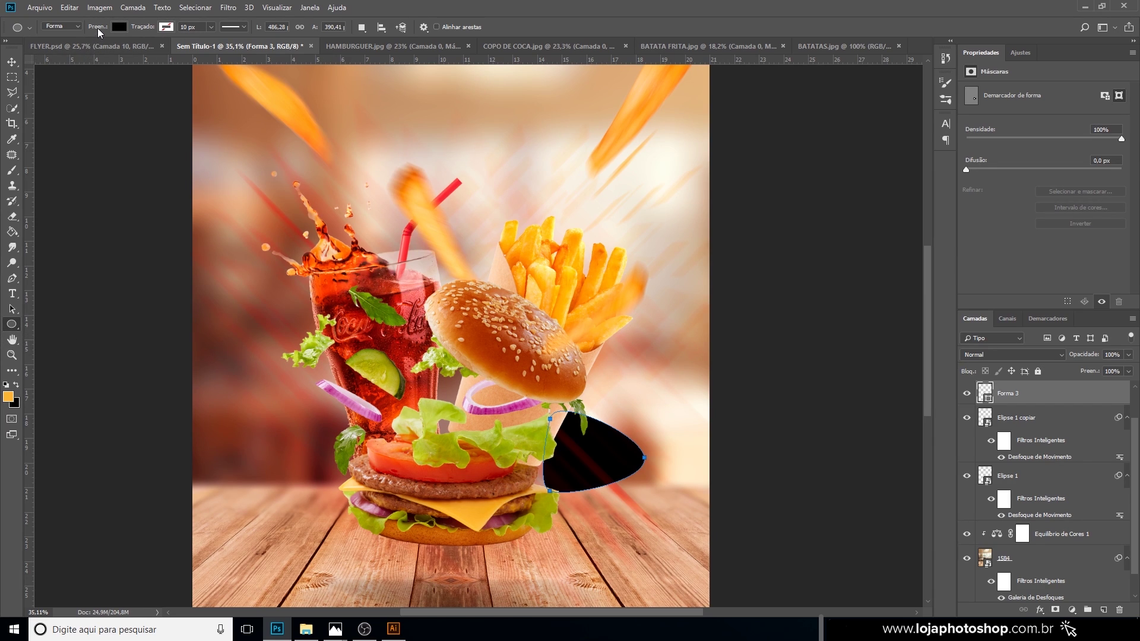
left_click(119, 28)
left_click(176, 50)
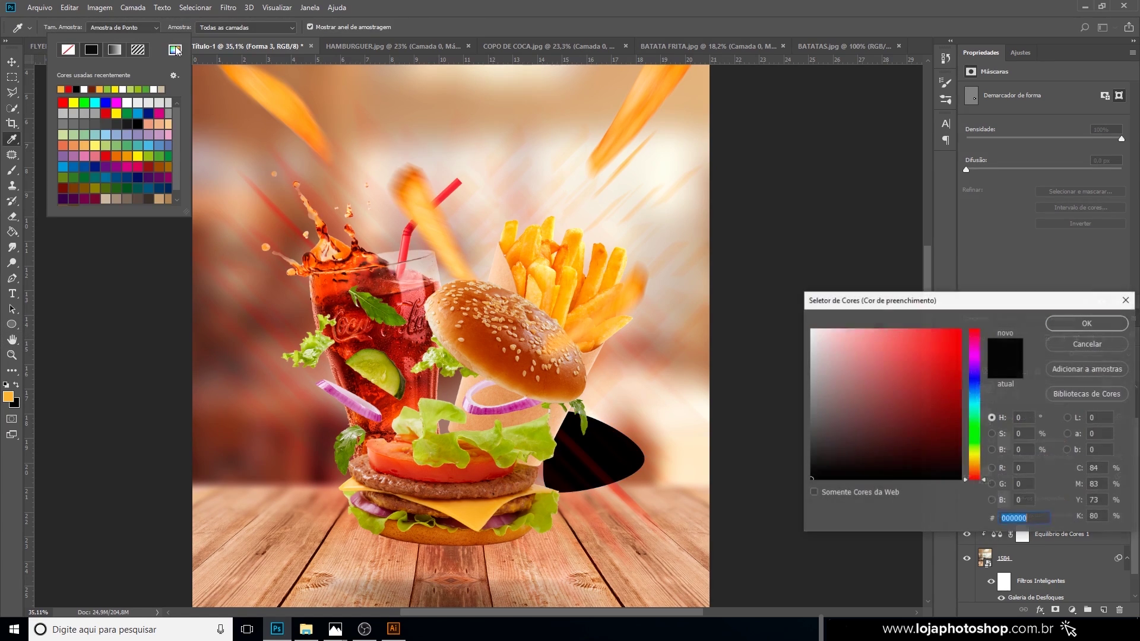
left_click(499, 369)
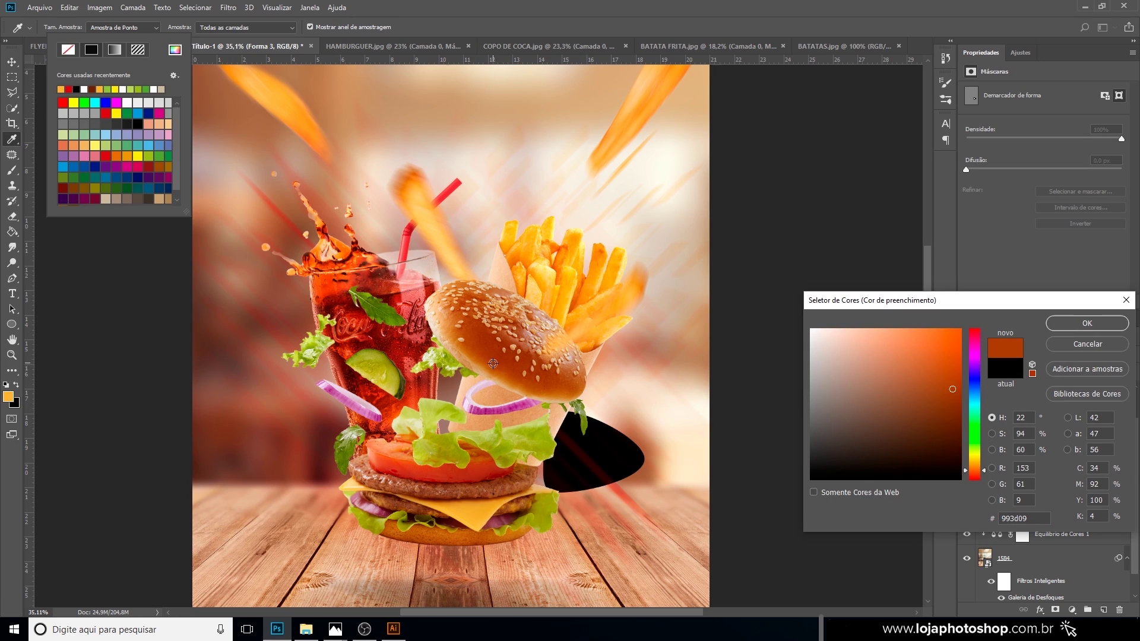
left_click(508, 380)
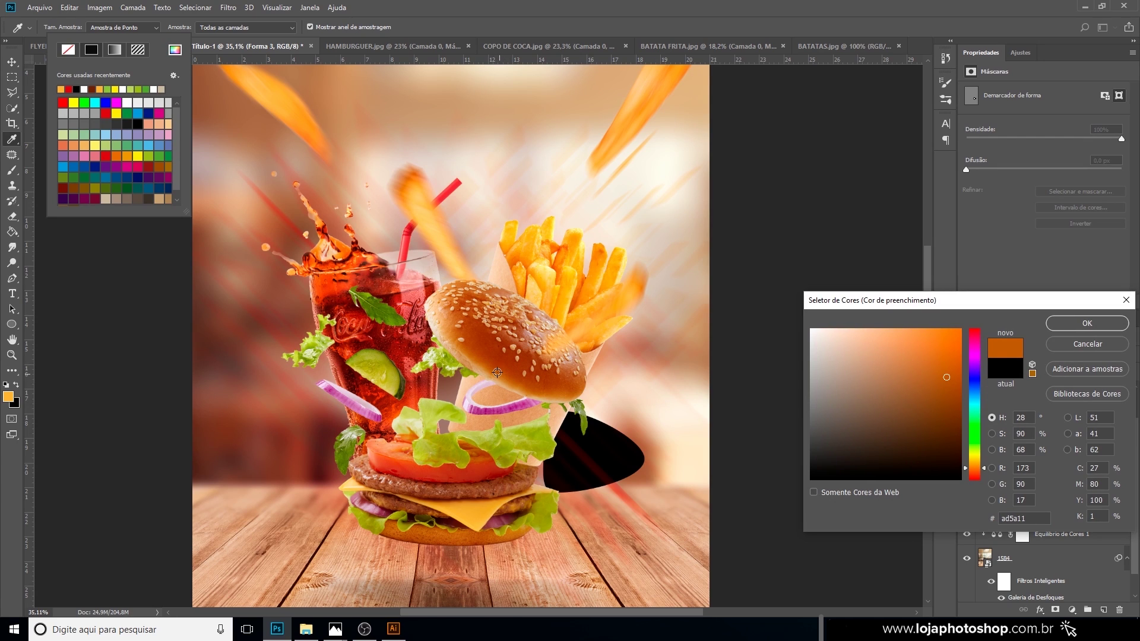
left_click(496, 372)
left_click(931, 395)
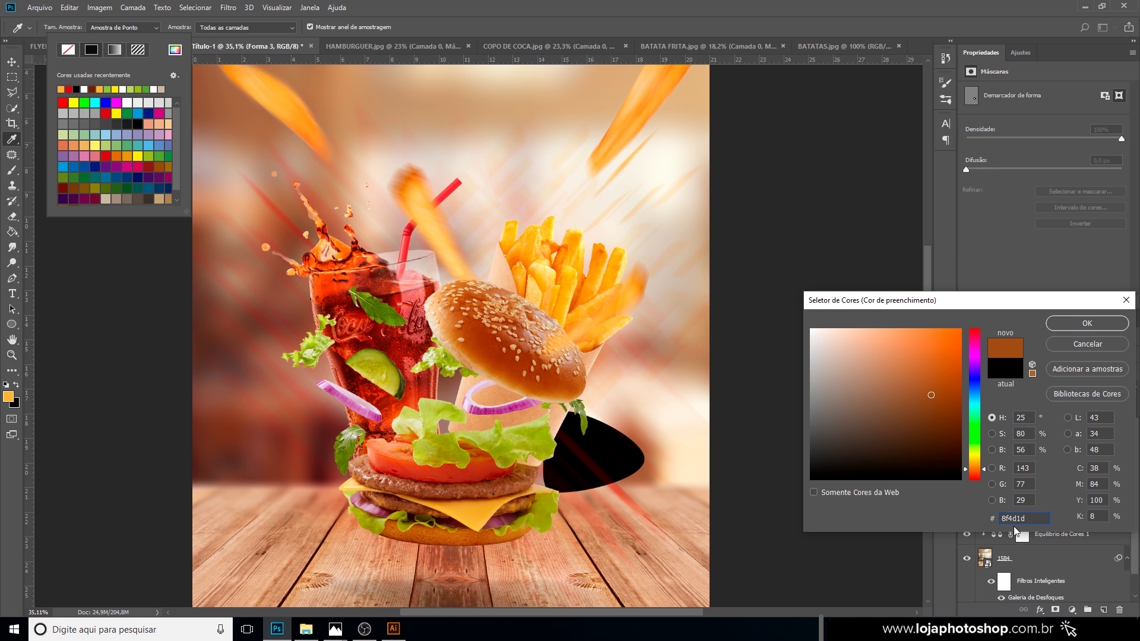
left_click(1096, 324)
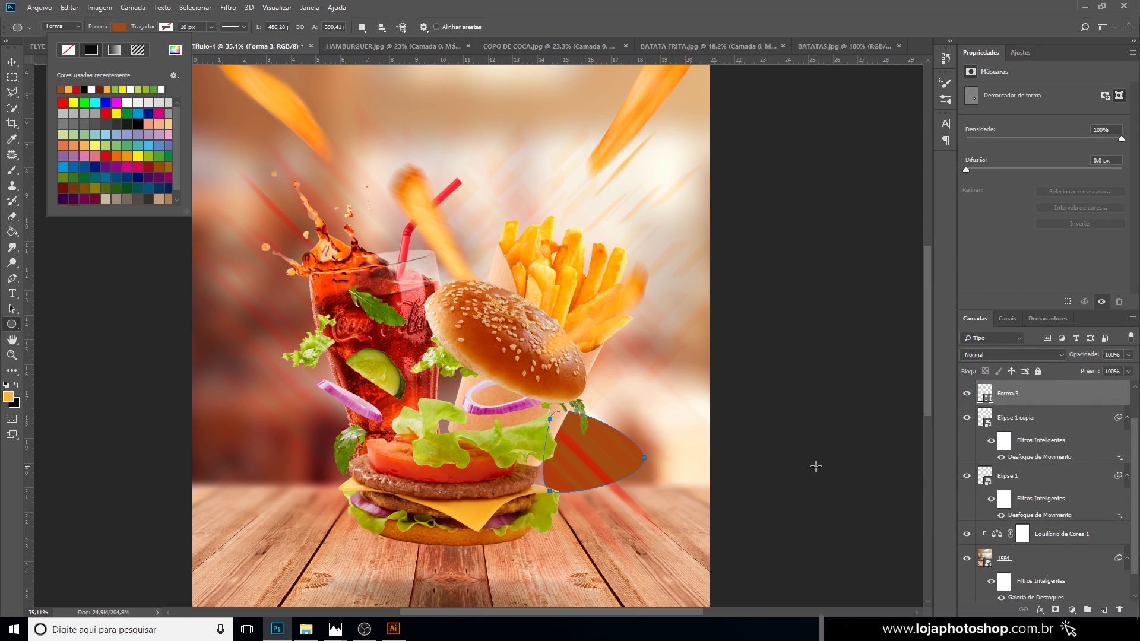
key("Escape")
Duplicate the brown shape and rotate the copy about 28° counterclockwise in place.
key("ctrl+j")
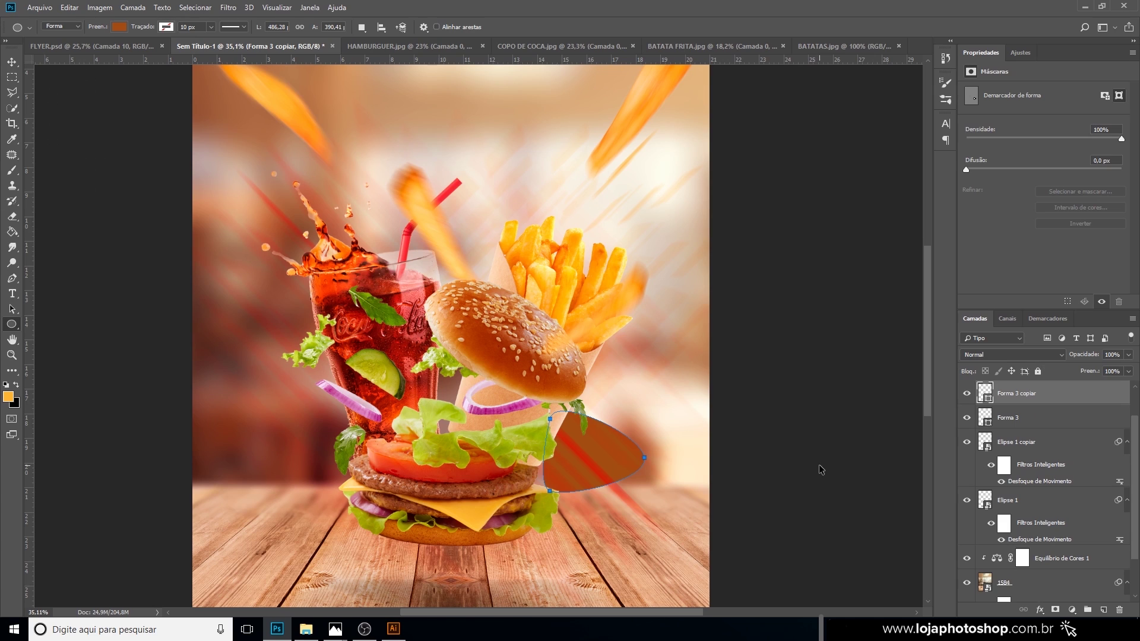
key("ctrl+t")
left_click_drag(674, 402, 658, 349)
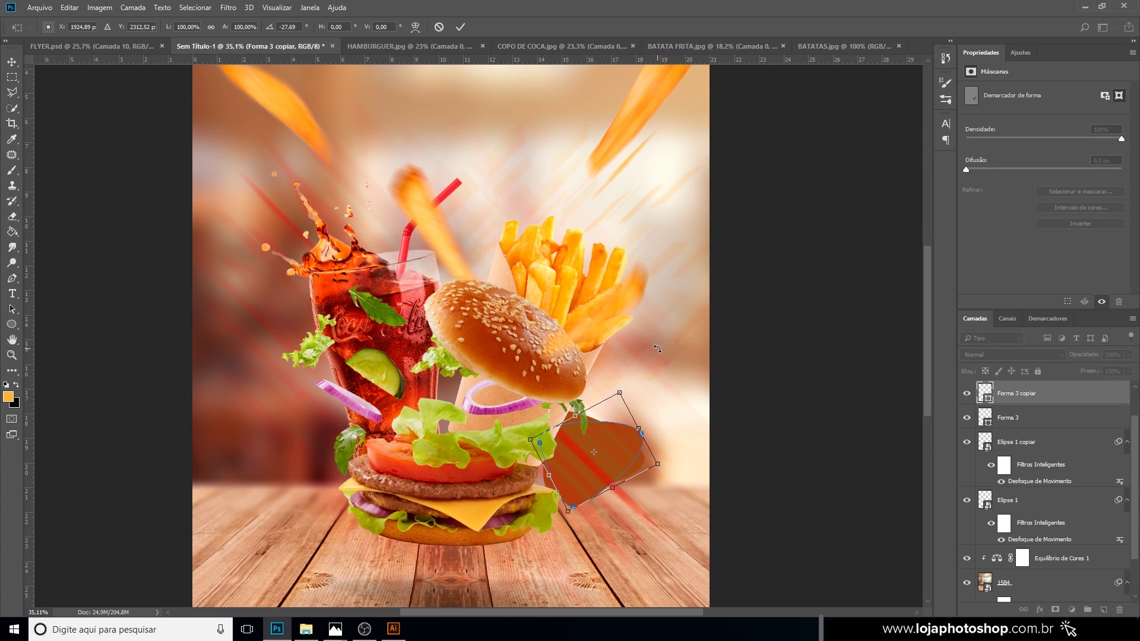
key("Return")
Set the rotated copy's blend mode to Multiply (Multiplicação) and nudge it slightly up and to the left.
left_click(1017, 354)
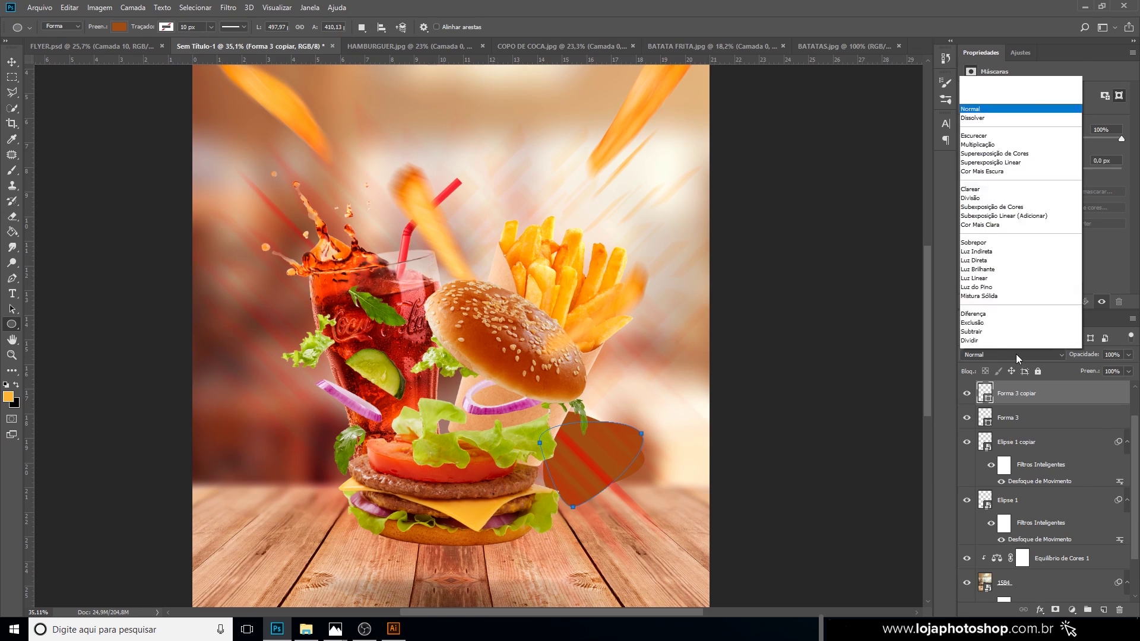
left_click(974, 103)
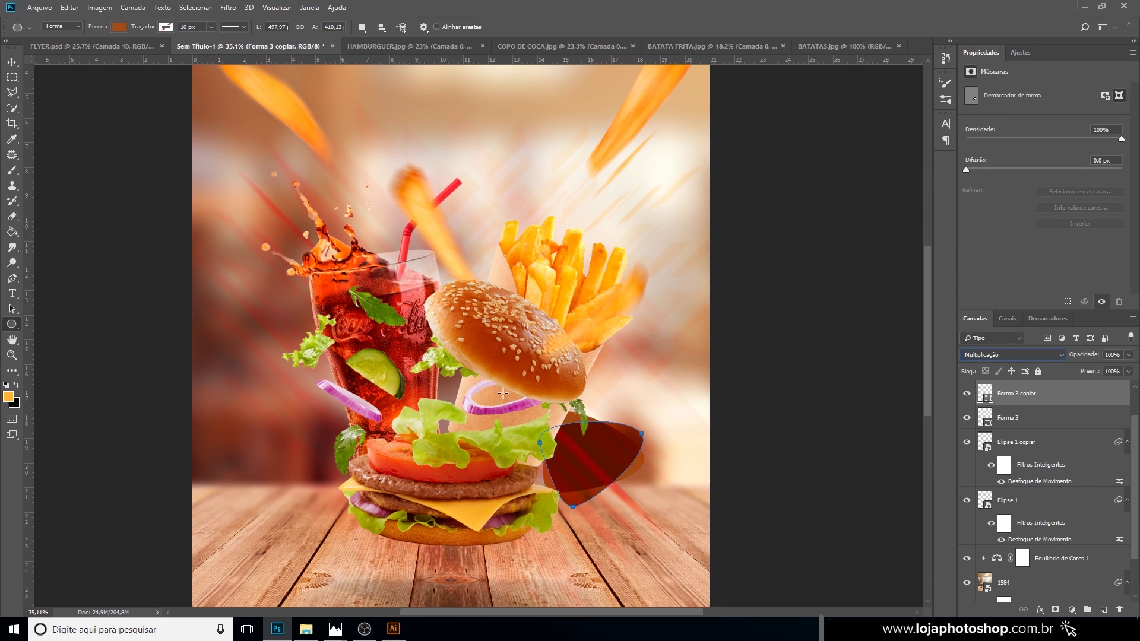
key("v")
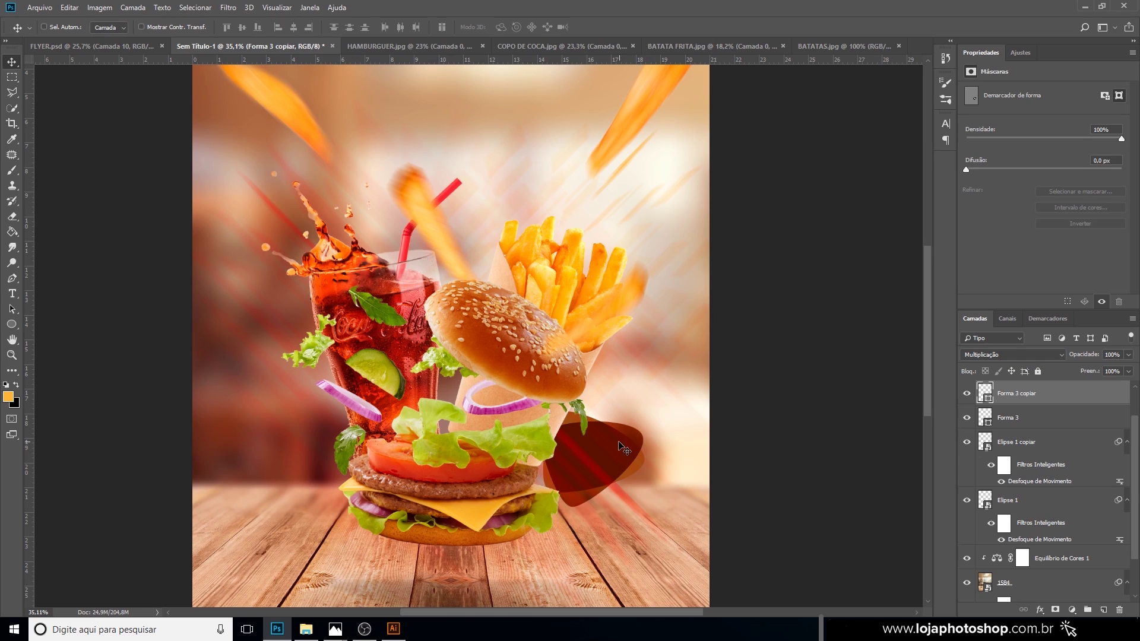
left_click_drag(619, 440, 619, 439)
key("Up")
key("Up")
key("Up")
key("Left")
key("Left")
key("Left")
key("Left")
key("Up")
key("Up")
key("Up")
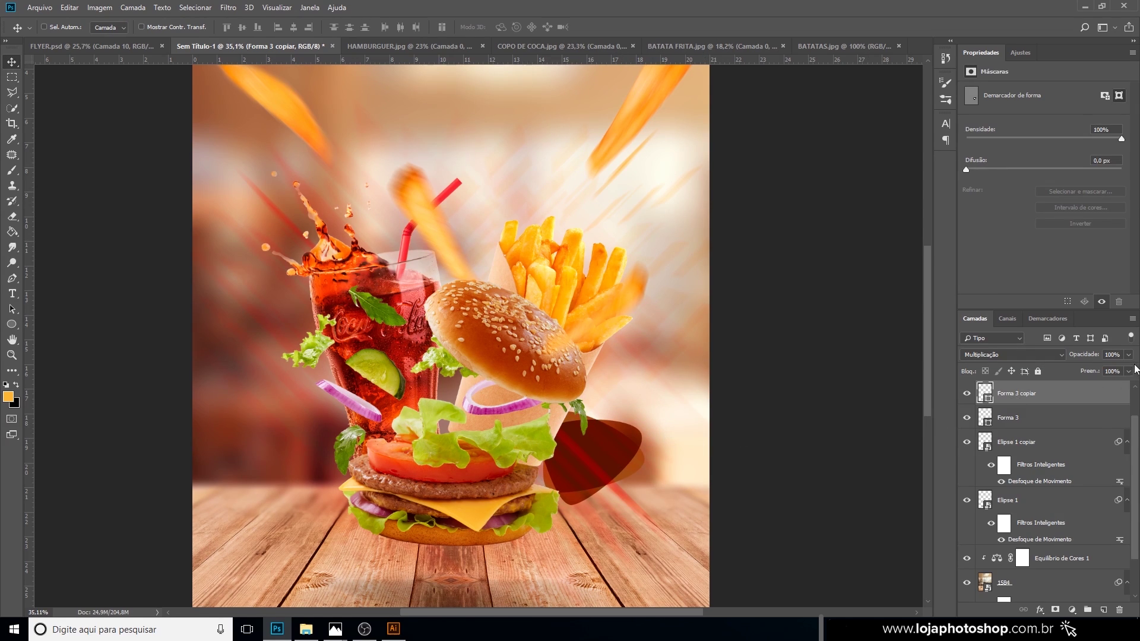
Lower the opacity of the rotated copy to 76% and of the original brown shape to 90%.
left_click_drag(1128, 355, 1121, 371)
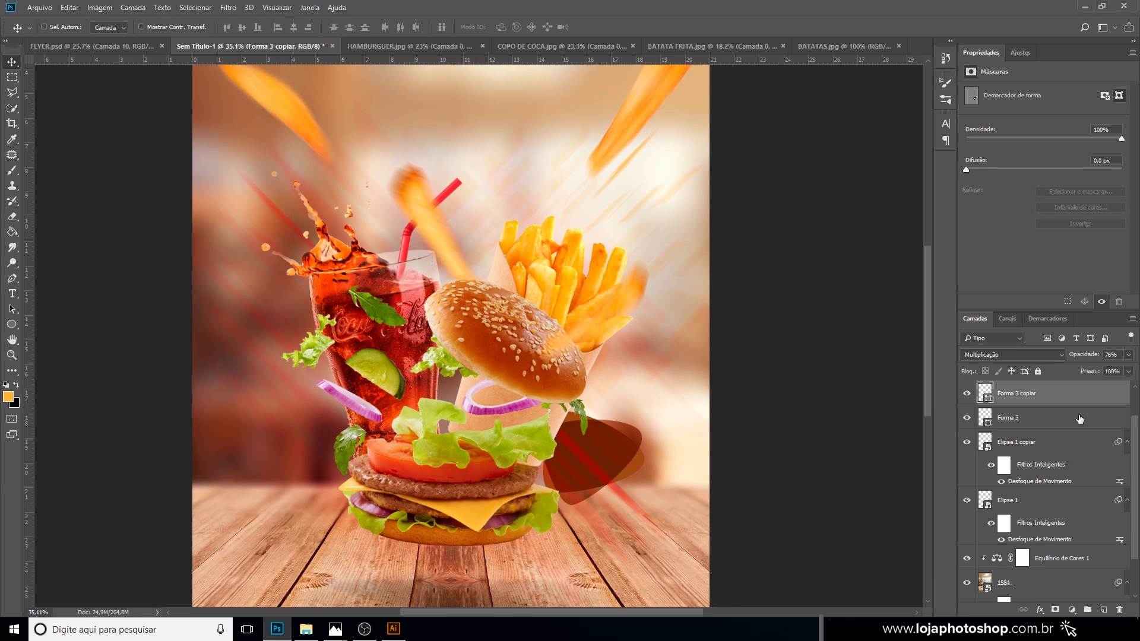
left_click(1033, 418)
left_click_drag(1128, 354, 1125, 371)
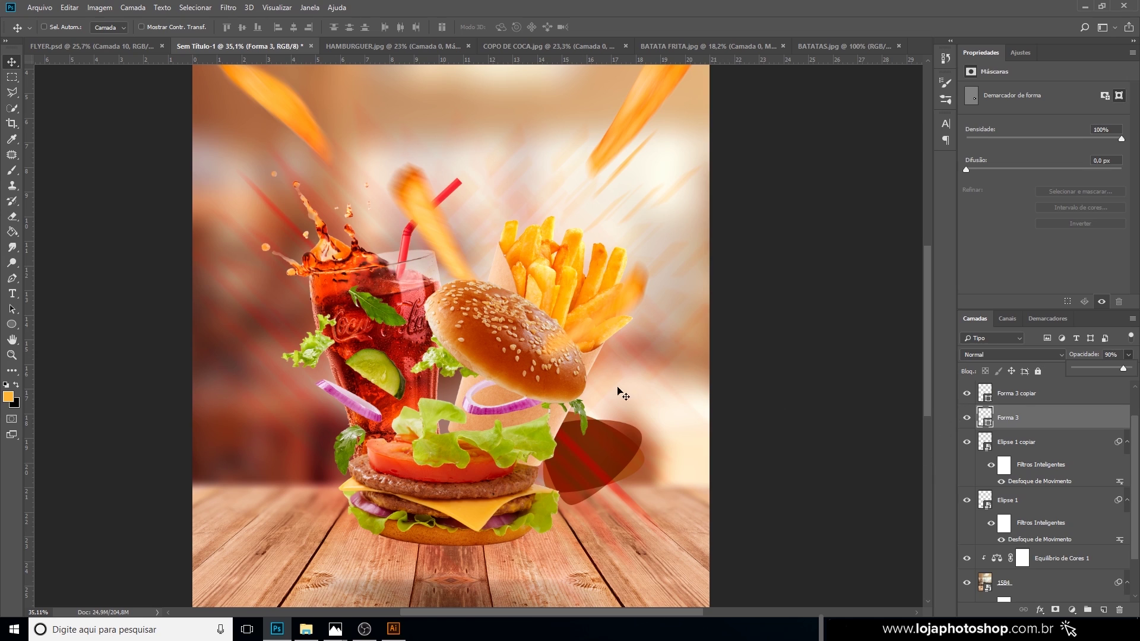
left_click(583, 449)
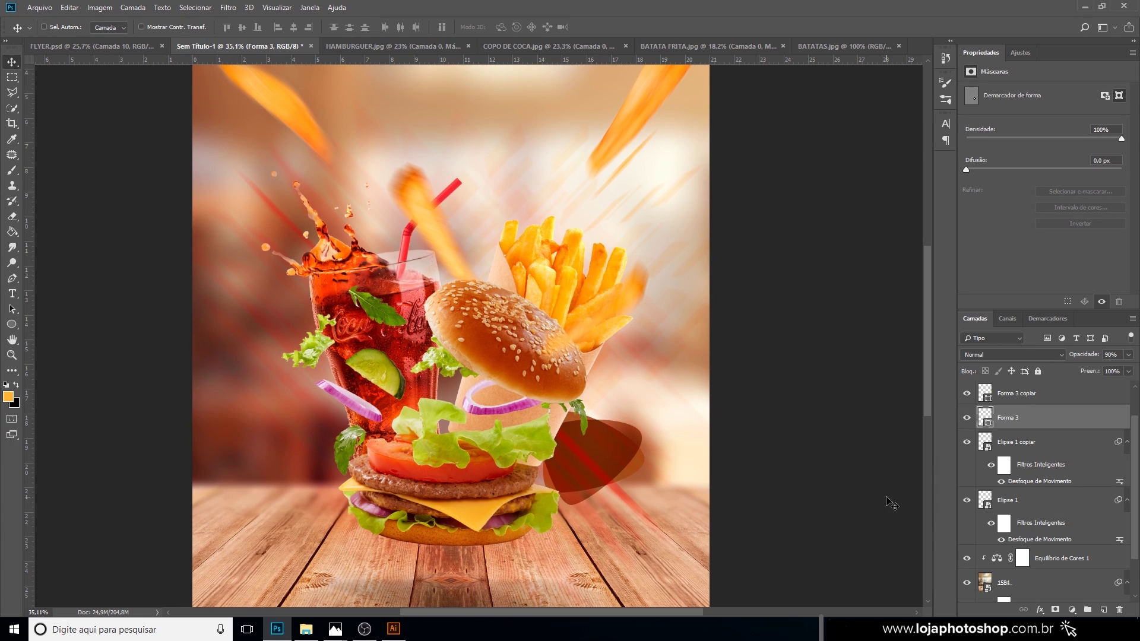
Add the text "19" on a new layer above the brown shapes, in 24 pt Roboto Slab Regular.
left_click(1068, 394)
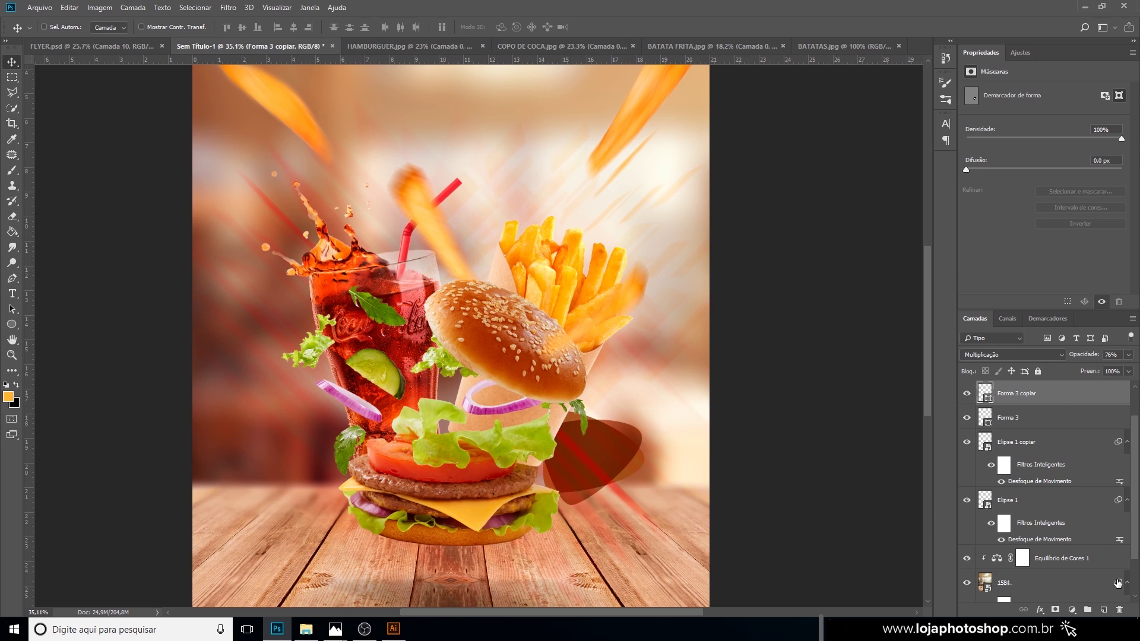
left_click(1103, 609)
left_click(12, 293)
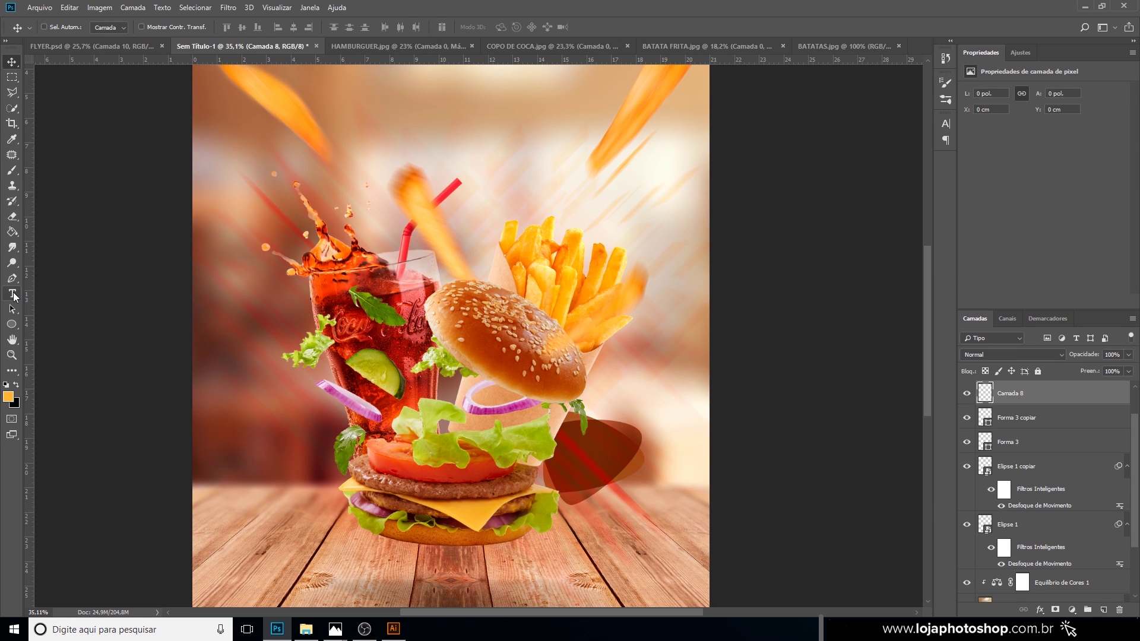
scroll(645, 470, "up", 2, "alt")
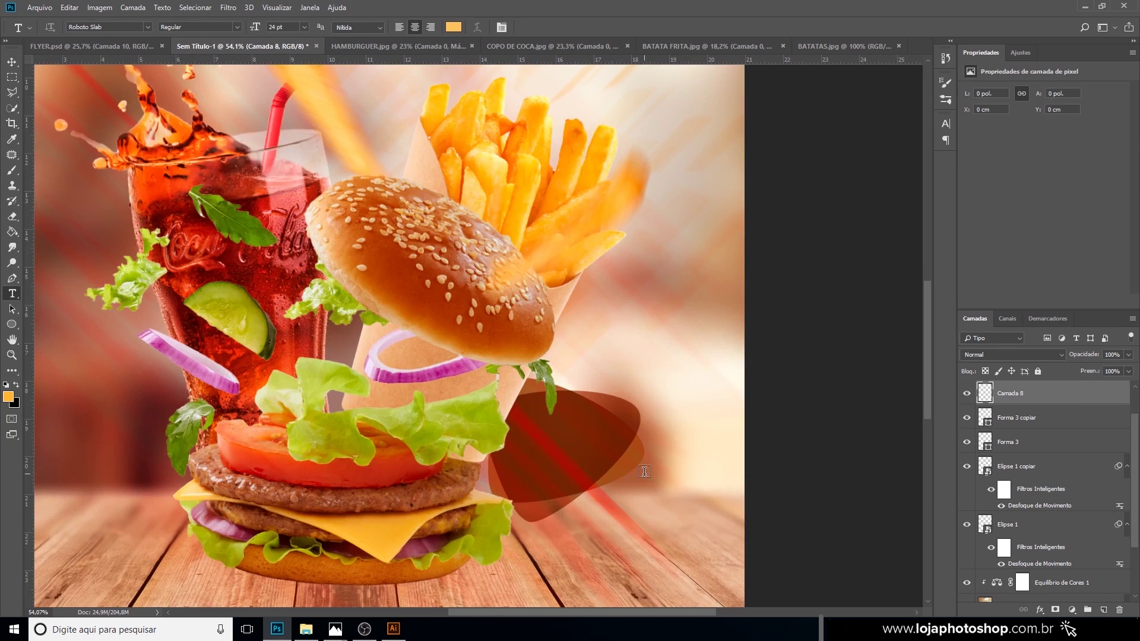
left_click(523, 462)
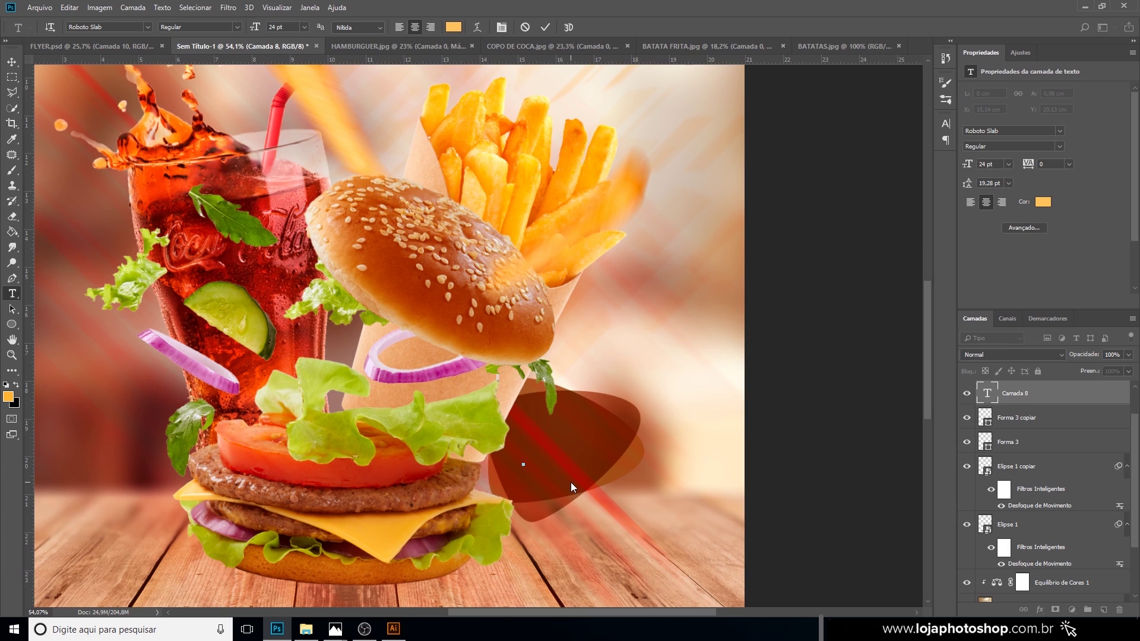
type("19")
left_click(546, 27)
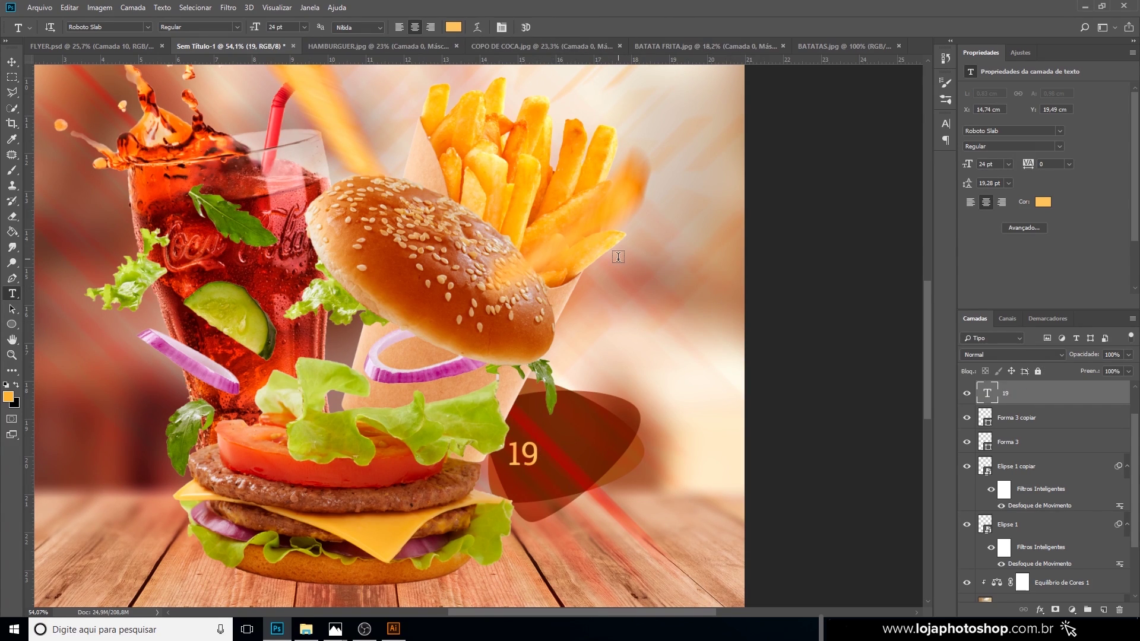
Keep Roboto Slab as the font of the "19" text and set its style to Bold.
left_click(149, 27)
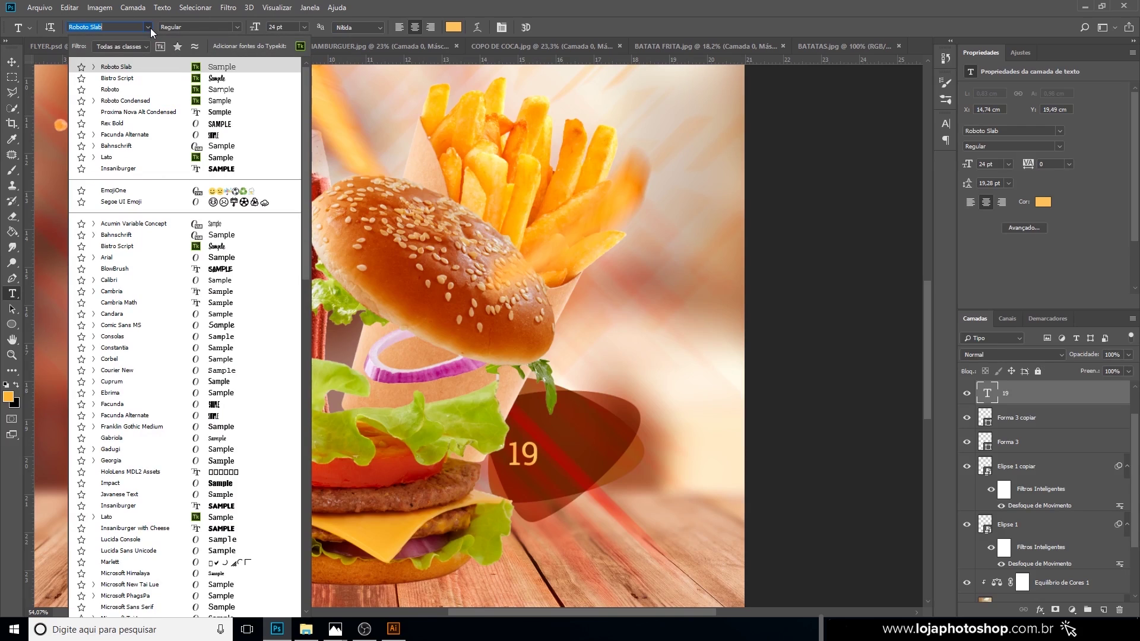
left_click(154, 67)
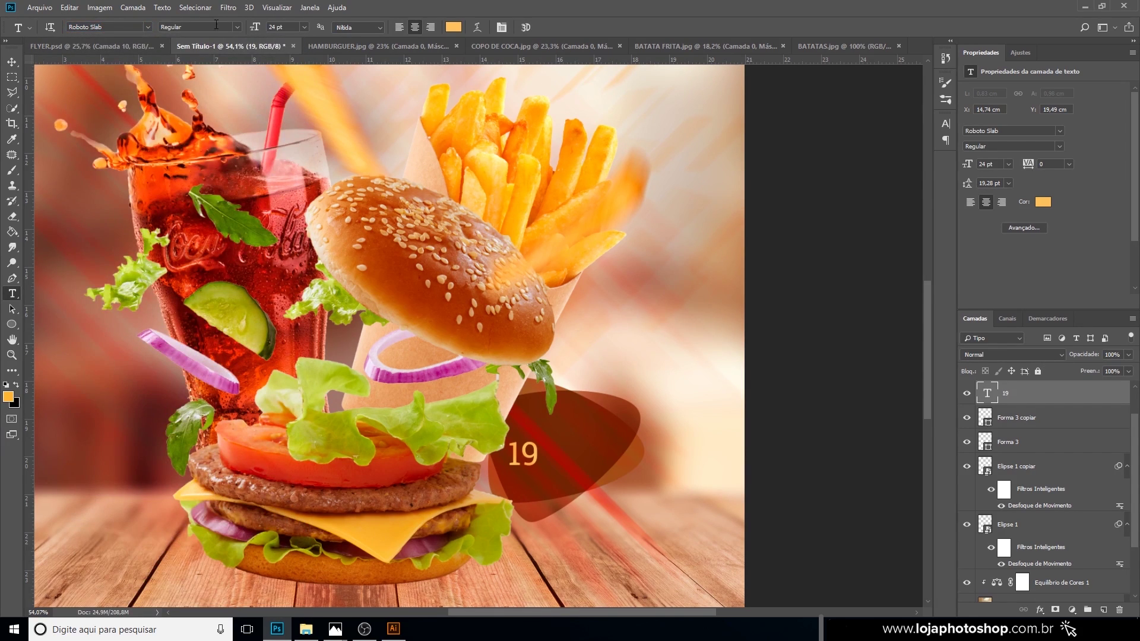
left_click(238, 27)
left_click(178, 67)
left_click(12, 61)
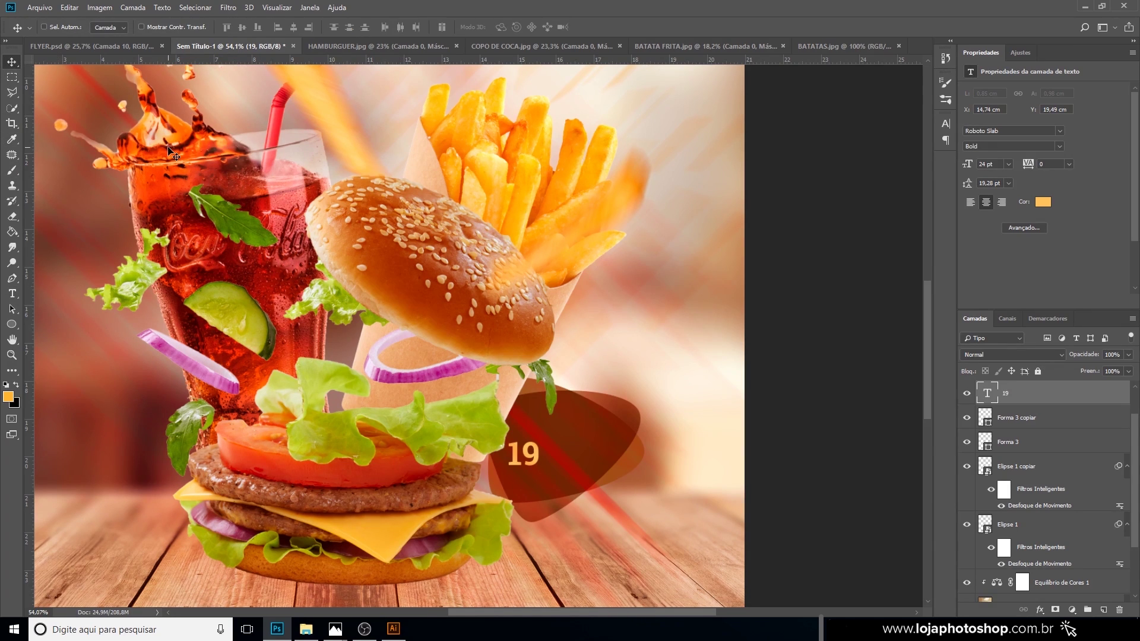
Enlarge the "19" text to about 36.6 pt and reposition it slightly within the brown shape.
key("ctrl+t")
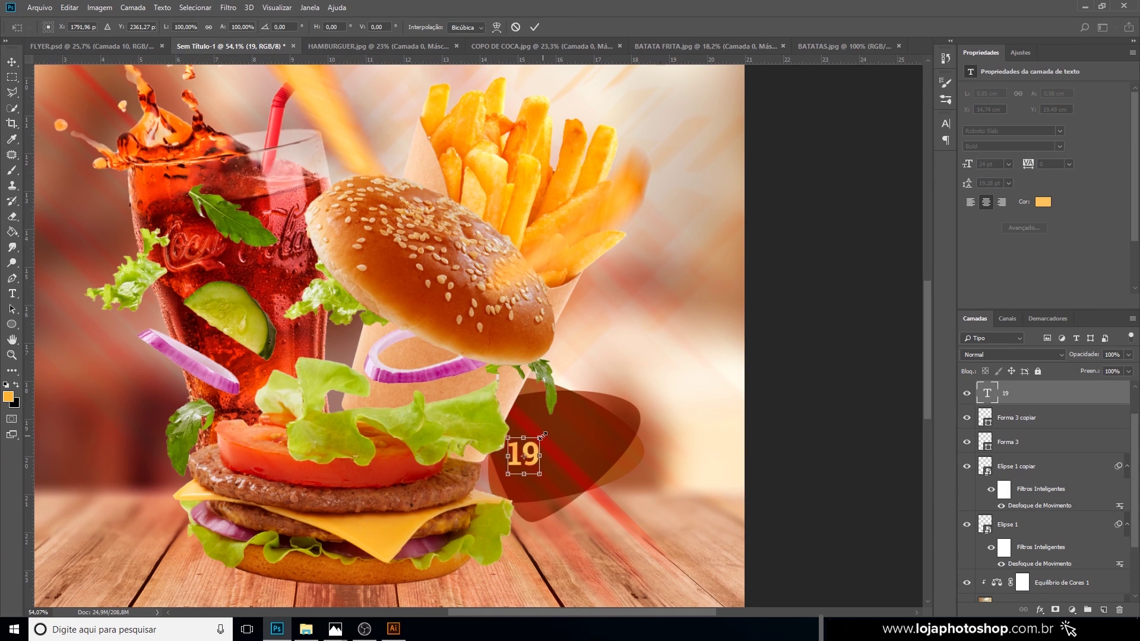
mouse_move(543, 435)
left_mouse_down()
mouse_move(556, 417)
mouse_move(551, 456)
left_mouse_up()
key("Return")
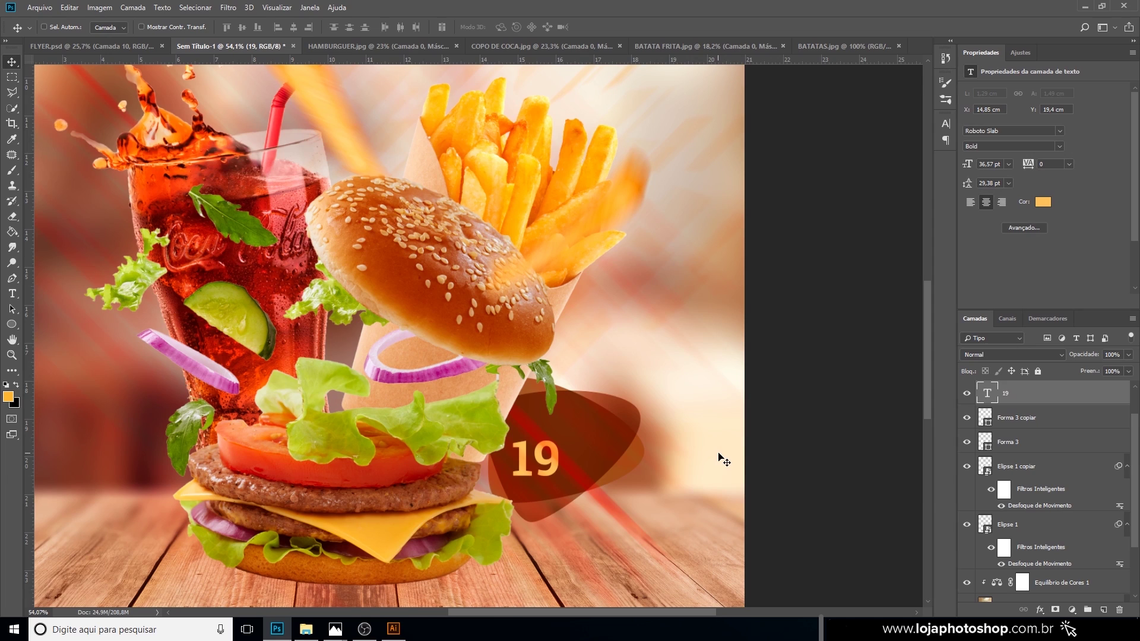
Add the text ",90" just above the brown shape in 24 pt Roboto Slab and set its style to Light.
left_click(1103, 609)
left_click(15, 294)
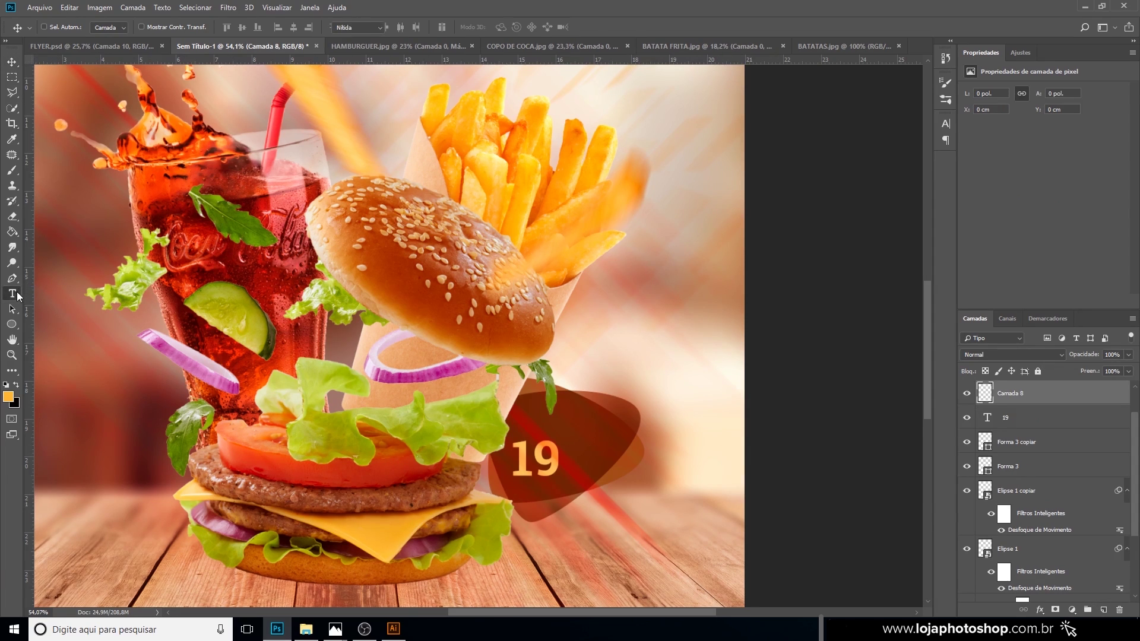
left_click(618, 383)
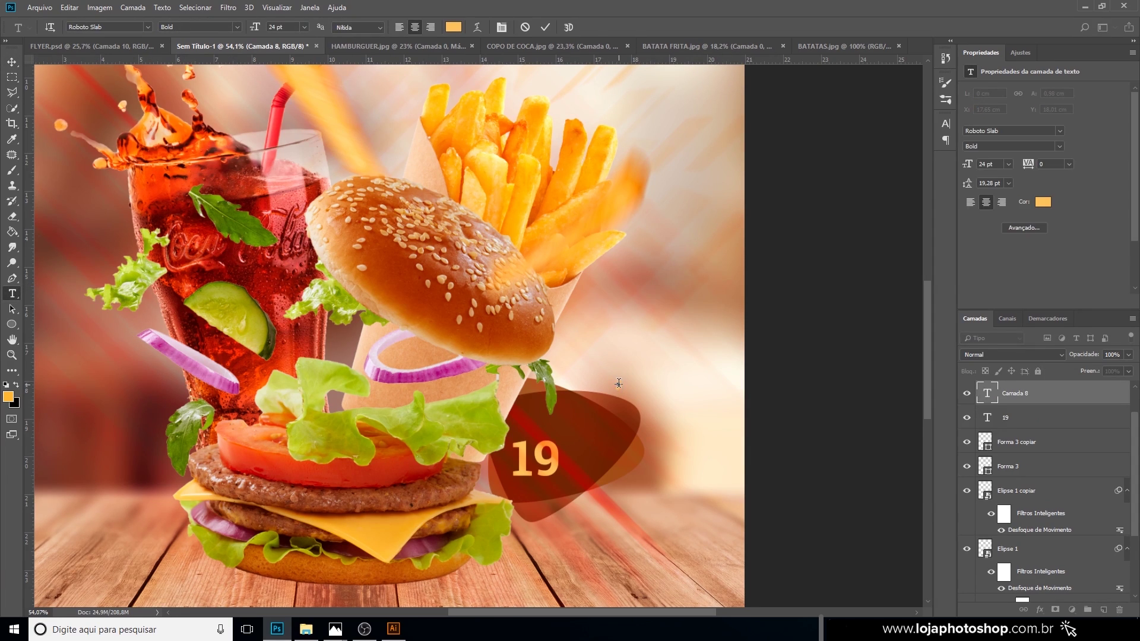
type(",90")
left_click(545, 27)
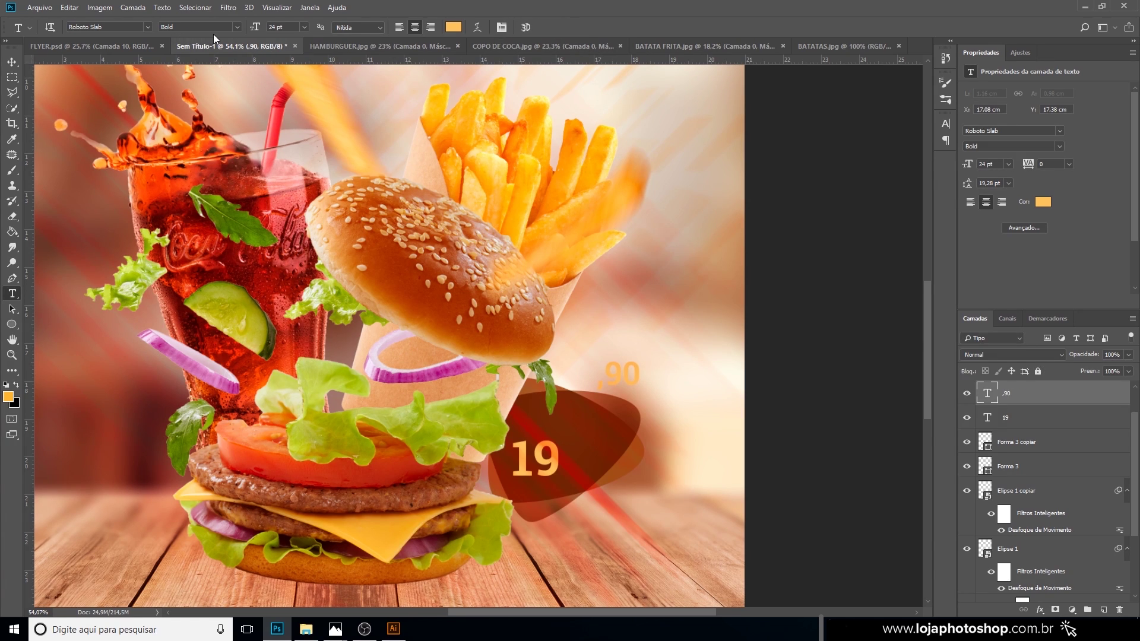
left_click(235, 28)
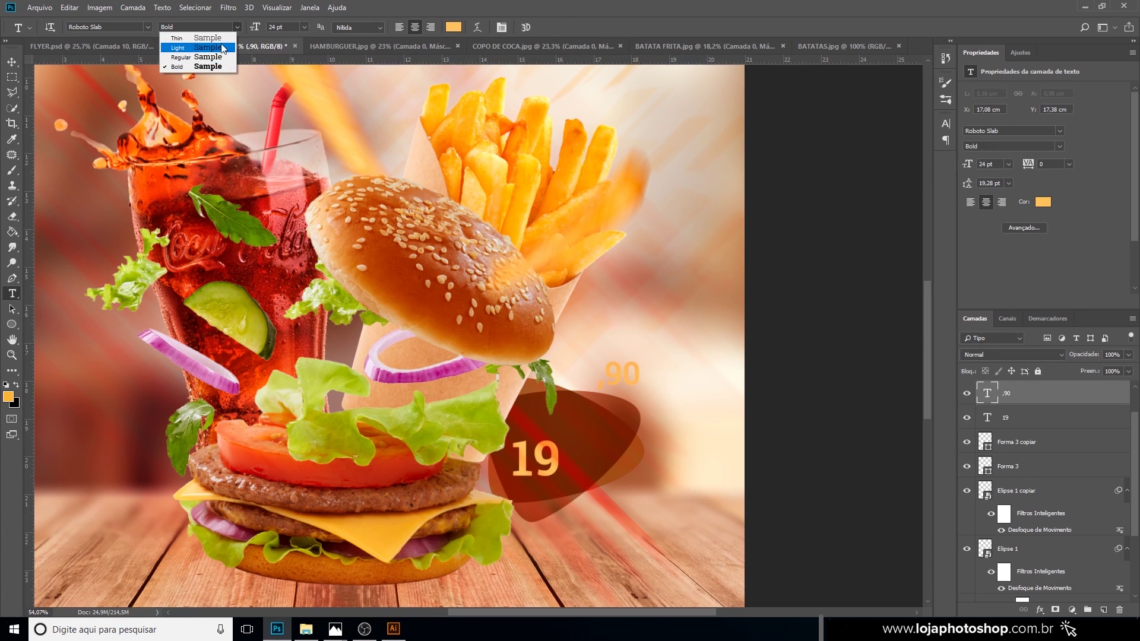
left_click(218, 48)
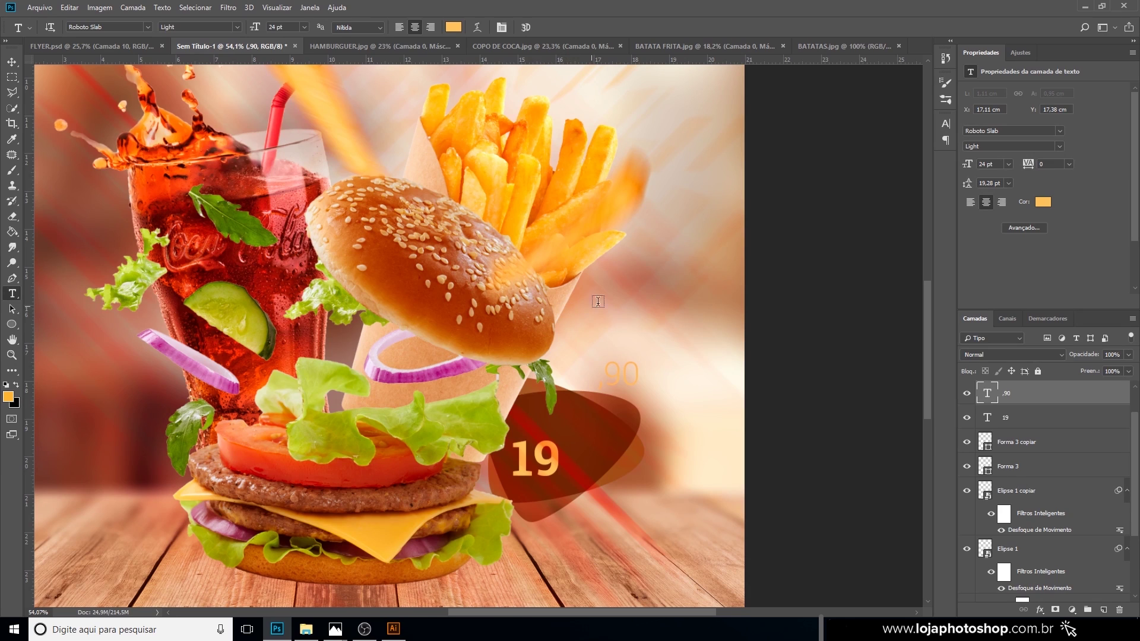
Move the ",90" text beside the "19" and scale it down to about 18.2 pt, aligned near the number's top edge.
key("v")
left_click_drag(617, 380, 593, 460)
key("ctrl+t")
scroll(587, 461, "up", 2)
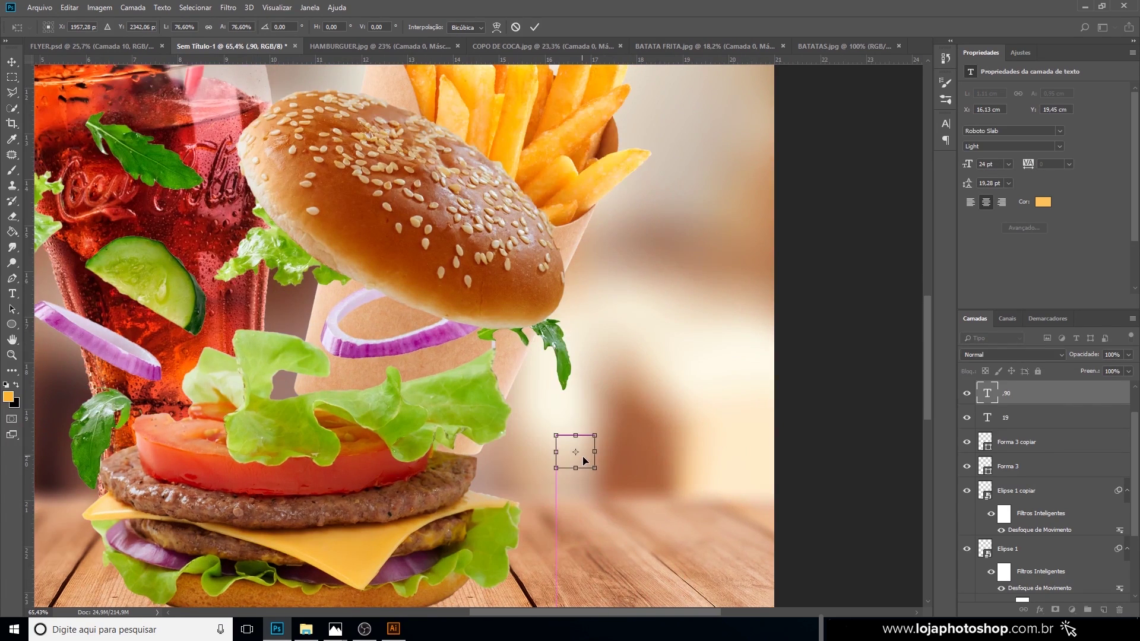
scroll(601, 457, "up", 2)
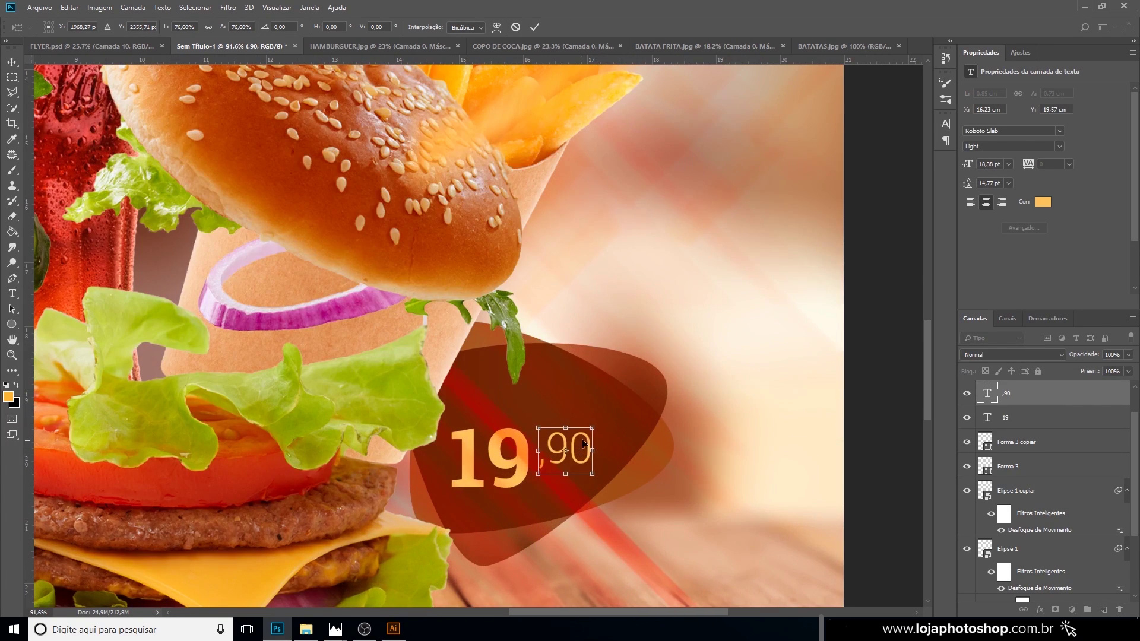
left_click_drag(594, 426, 584, 436)
key("Return")
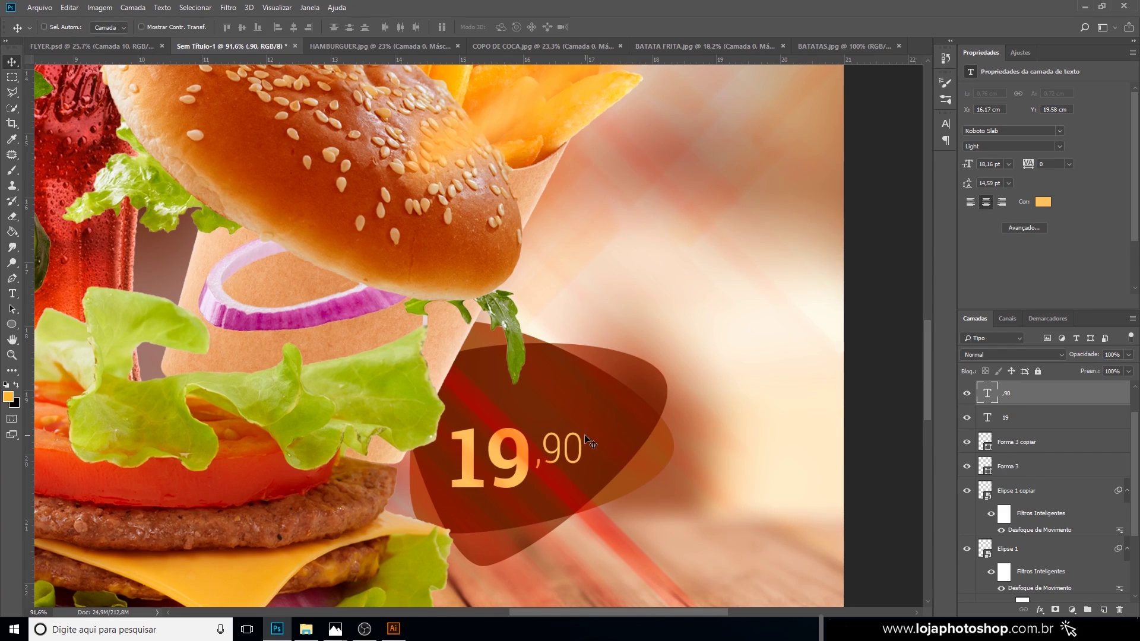
Scale both price texts together to about 110% width and 113% height and rotate them about 2.4° counterclockwise.
left_click(1040, 425, "shift")
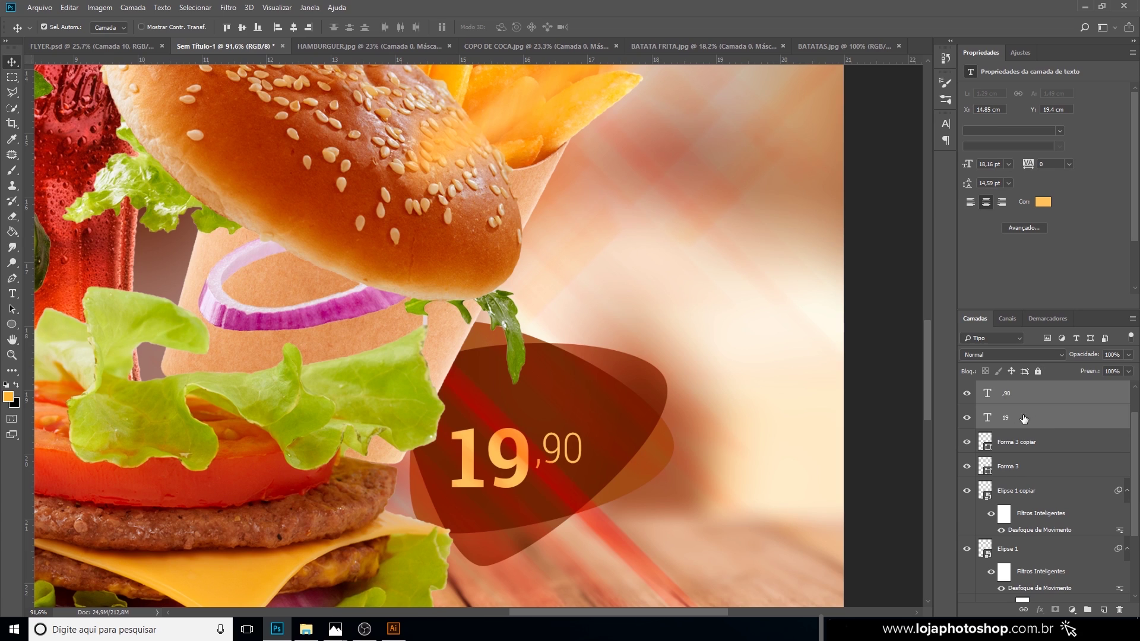
key("ctrl+t")
left_click_drag(591, 426, 625, 402)
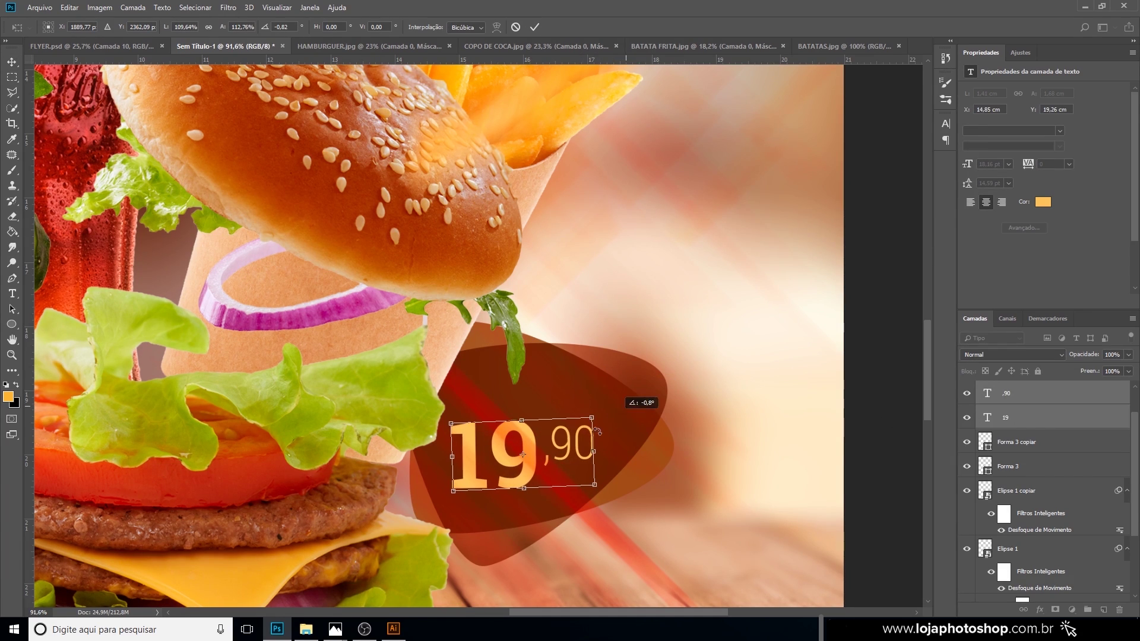
left_click_drag(577, 443, 576, 444)
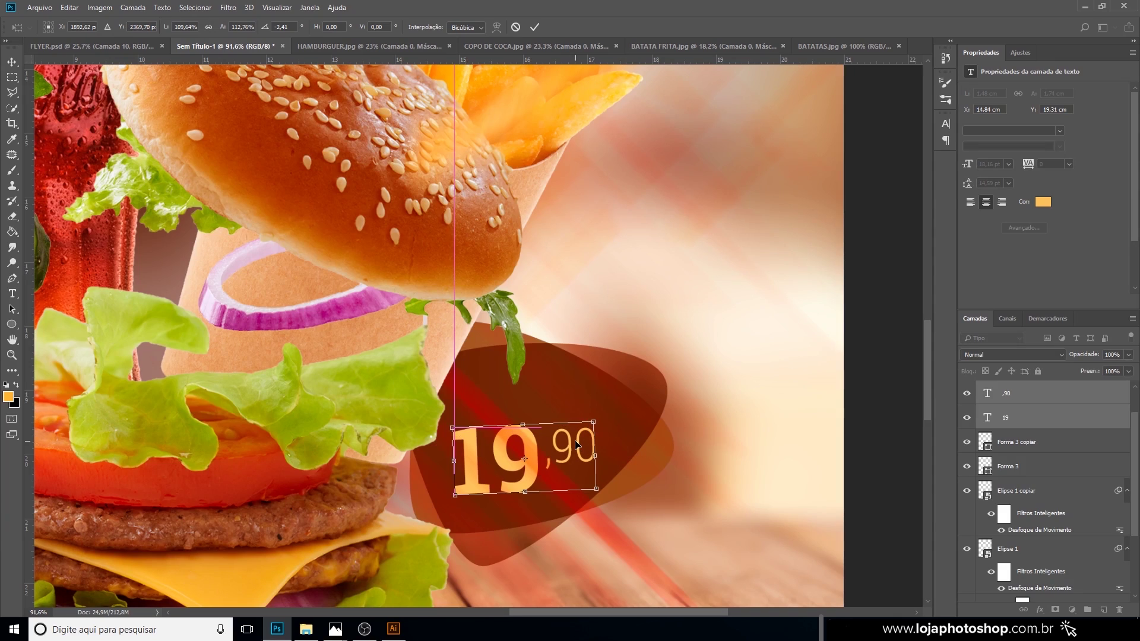
key("Return")
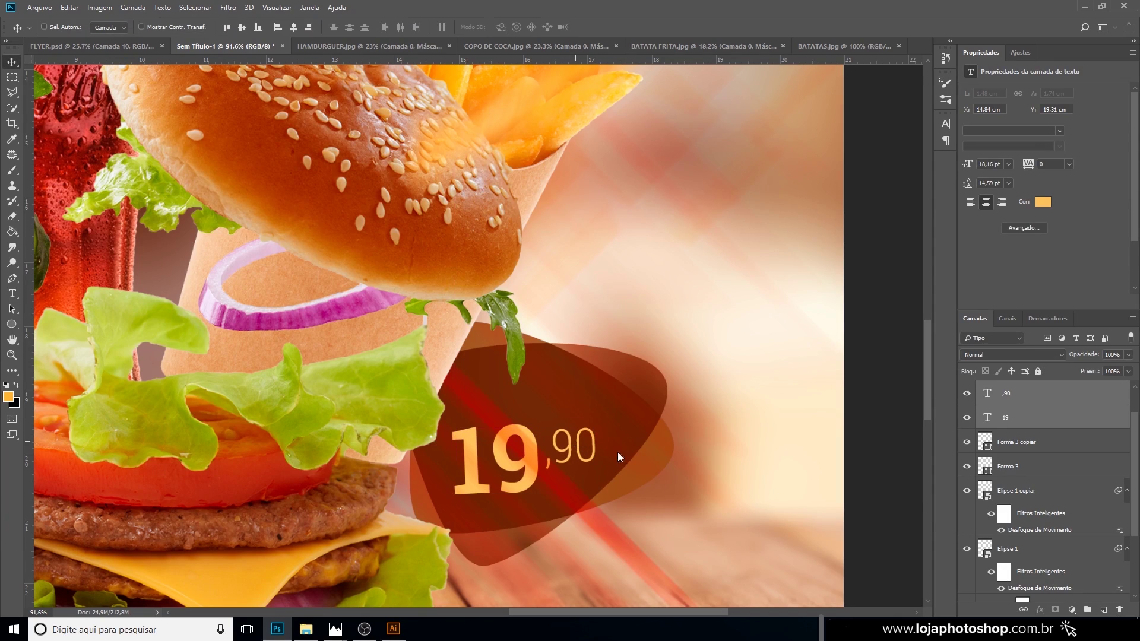
Add the text "APENAS" on a new layer above the "19" in 24 pt Roboto Slab Light.
left_click(1103, 610)
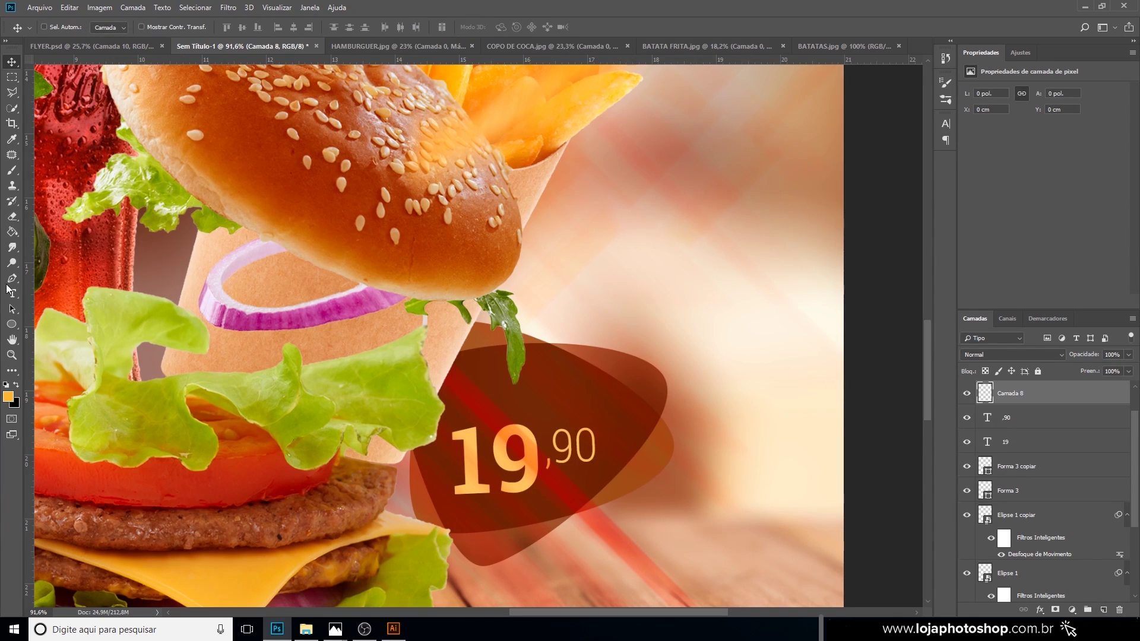
left_click(12, 293)
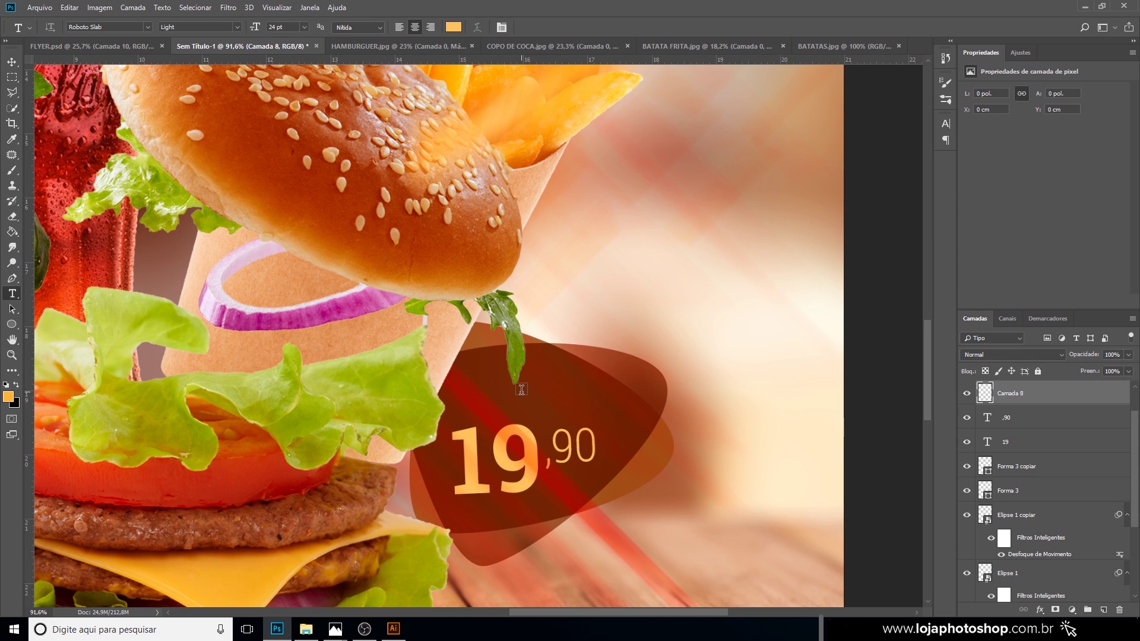
left_click(495, 389)
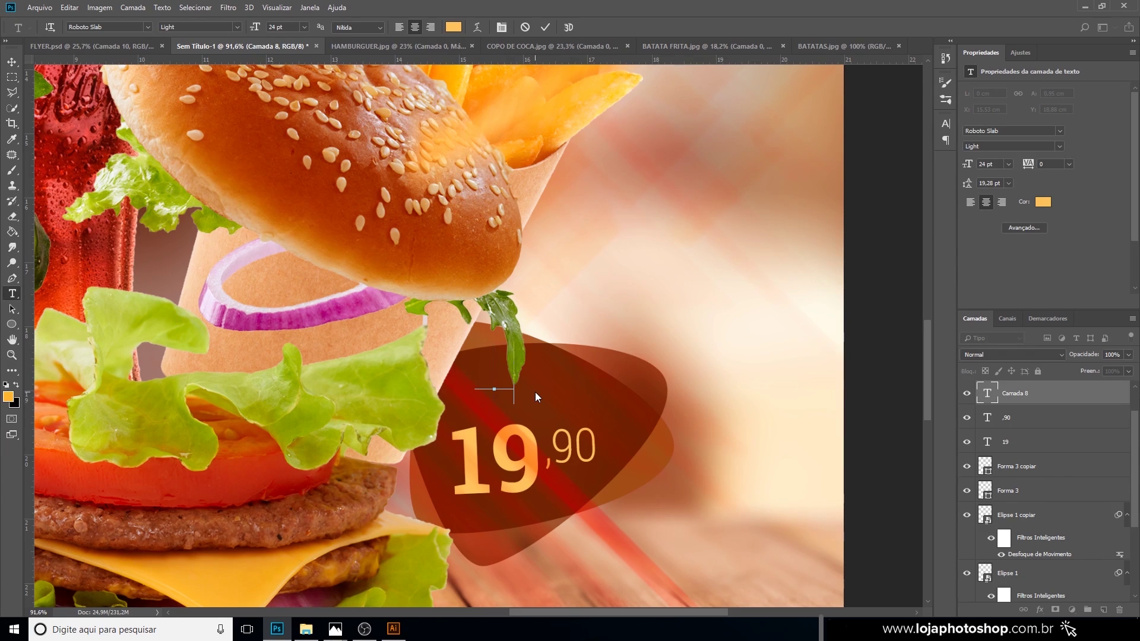
type("APEN")
key("BackSpace")
key("BackSpace")
key("BackSpace")
key("BackSpace")
type("APENAS")
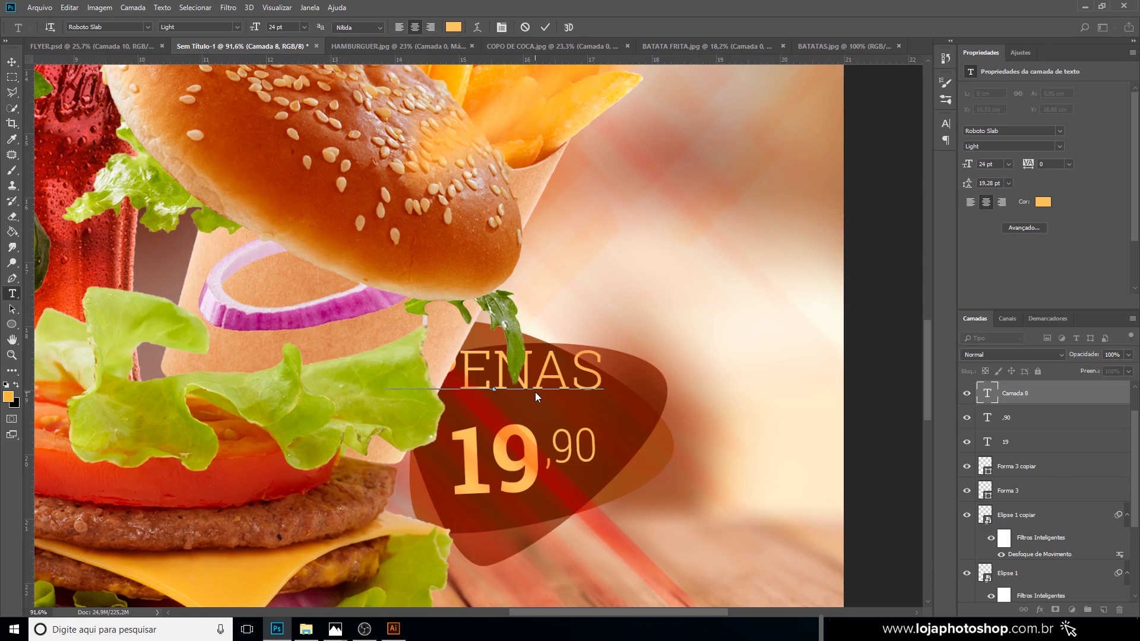
left_click(545, 27)
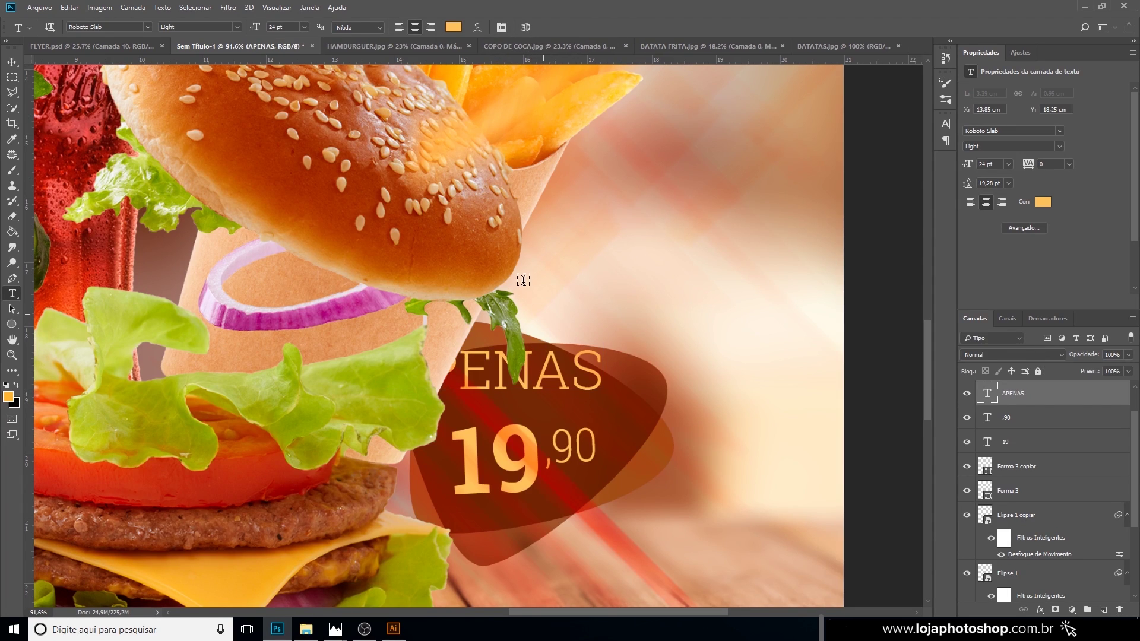
Scale the "APENAS" text down to about 14.6 pt, tilt it slightly and position it just above the price.
key("ctrl+t")
left_click_drag(555, 354, 578, 408)
left_click_drag(601, 369, 593, 383)
key("Return")
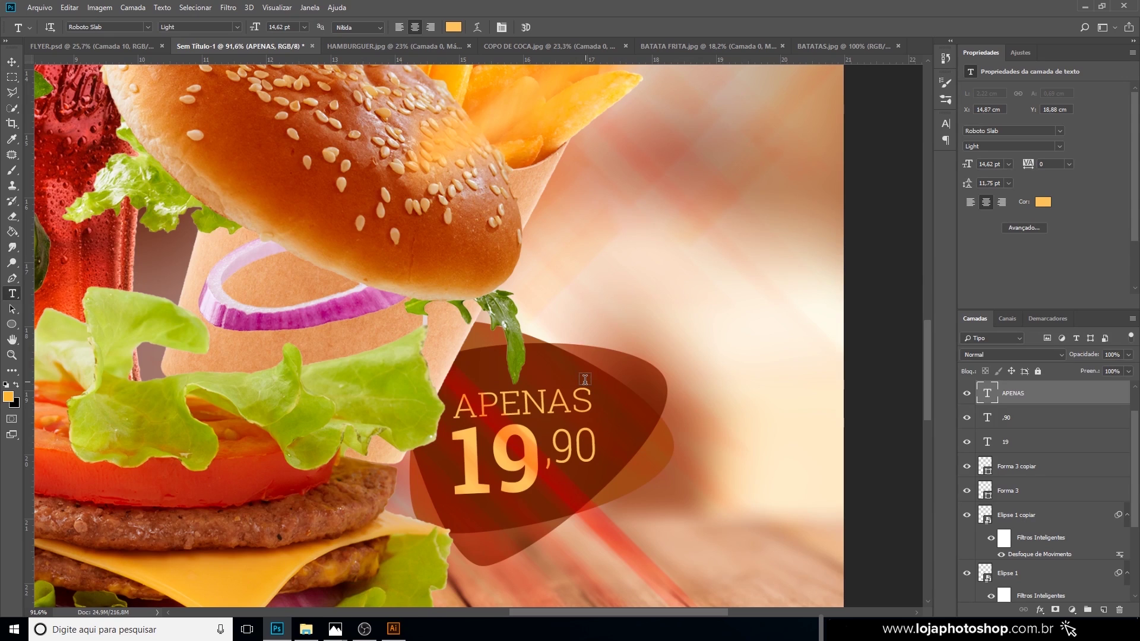
left_click(12, 62)
key("Left")
key("Up")
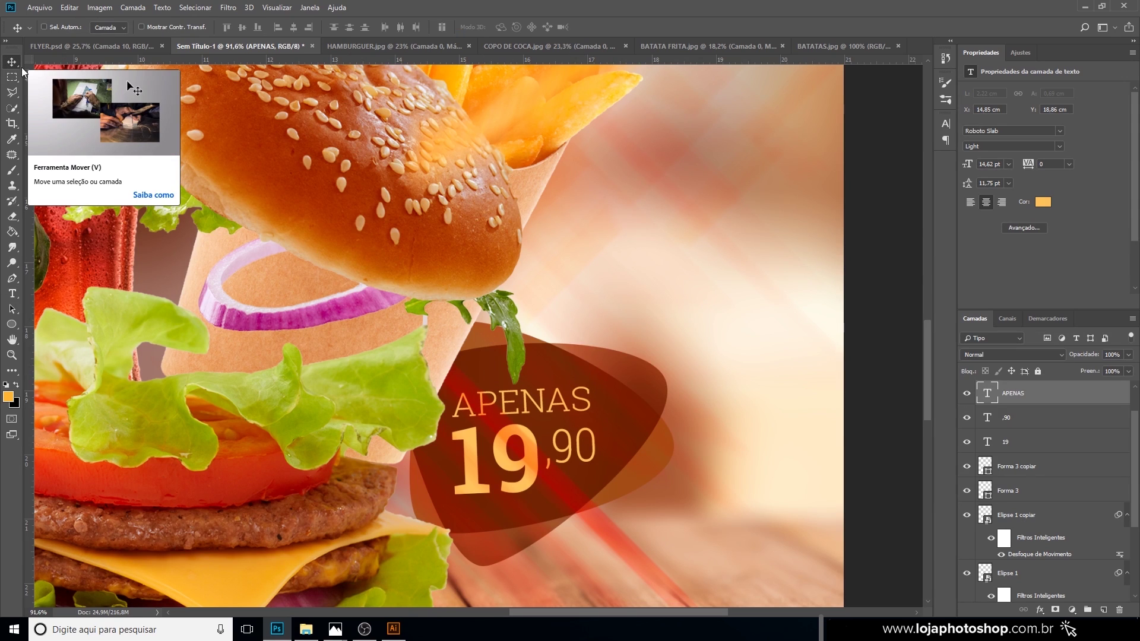
Set the "APENAS" text style to Thin and nudge it slightly upward.
left_click(1054, 149)
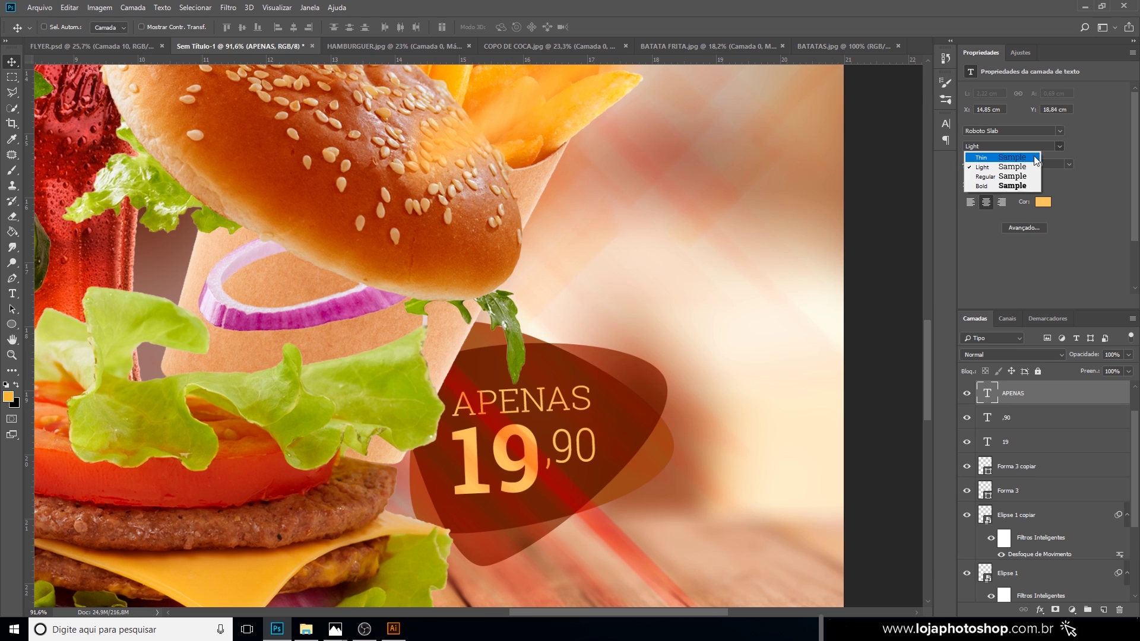
left_click(1034, 155)
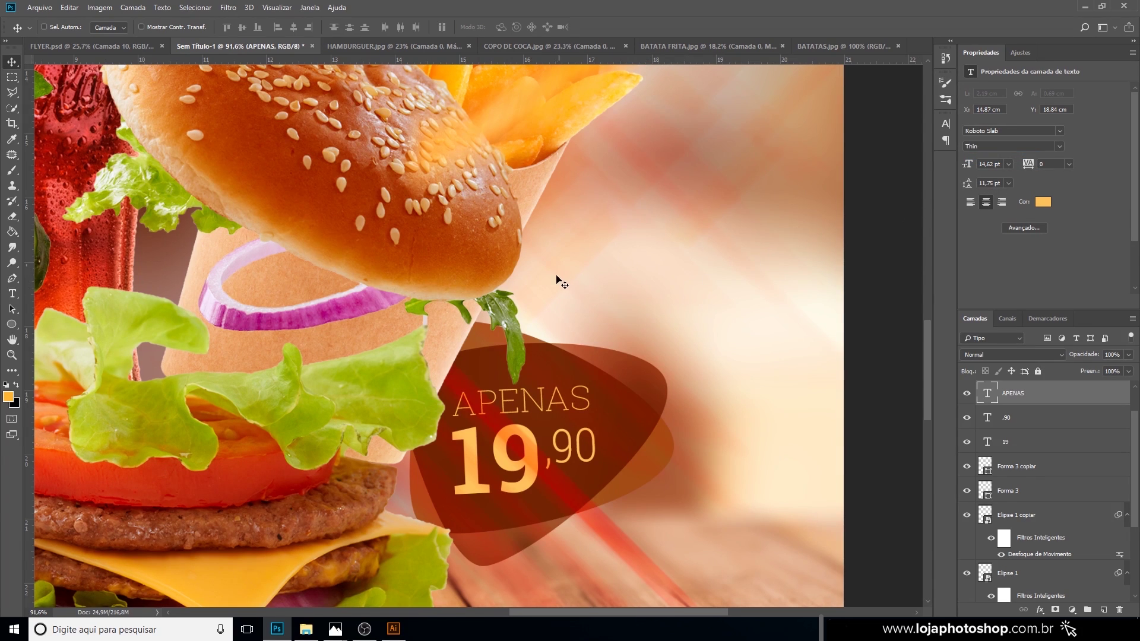
key("Up")
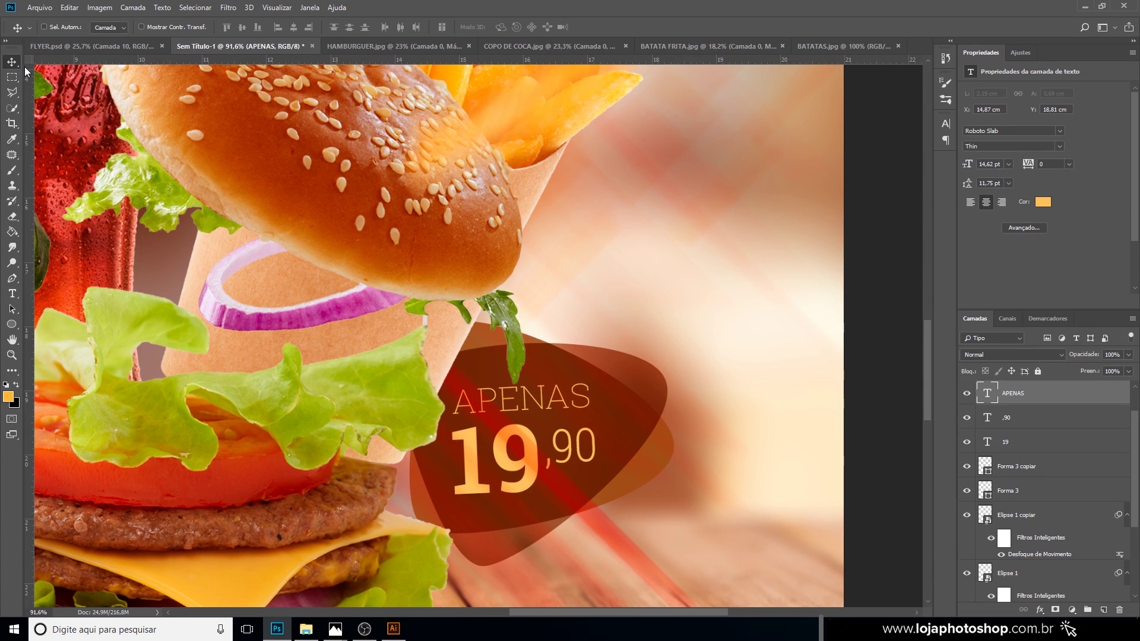
Recolor the "APENAS", ",90" and "19" texts together to the yellow f9bf33.
scroll(593, 408, "down", 5)
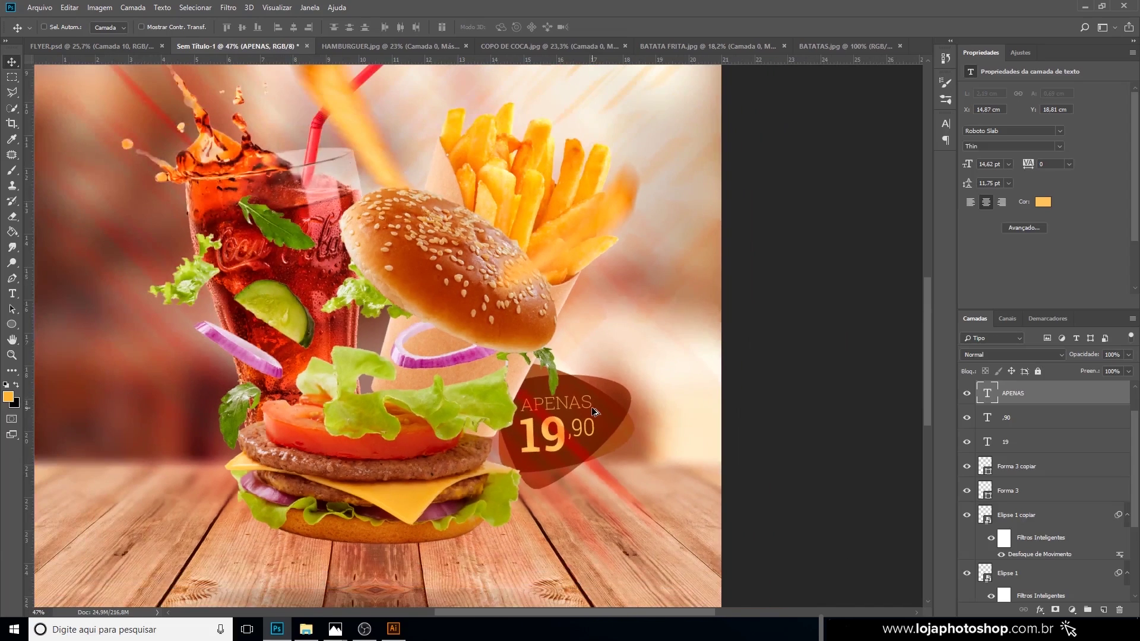
scroll(593, 412, "down", 4)
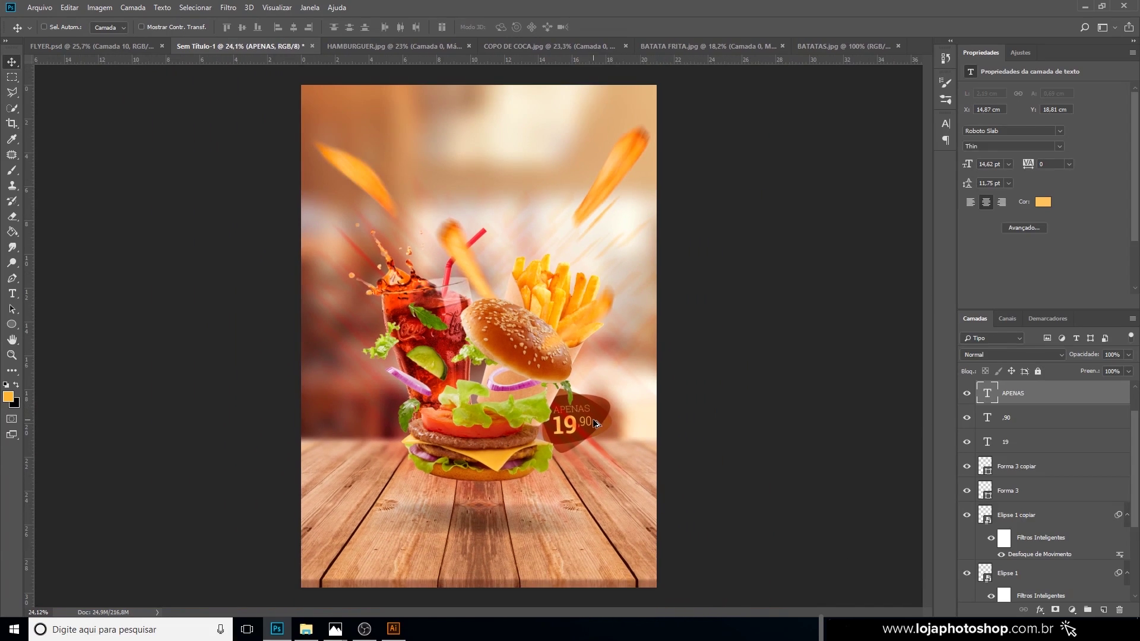
scroll(585, 421, "up", 3)
scroll(576, 430, "up", 2)
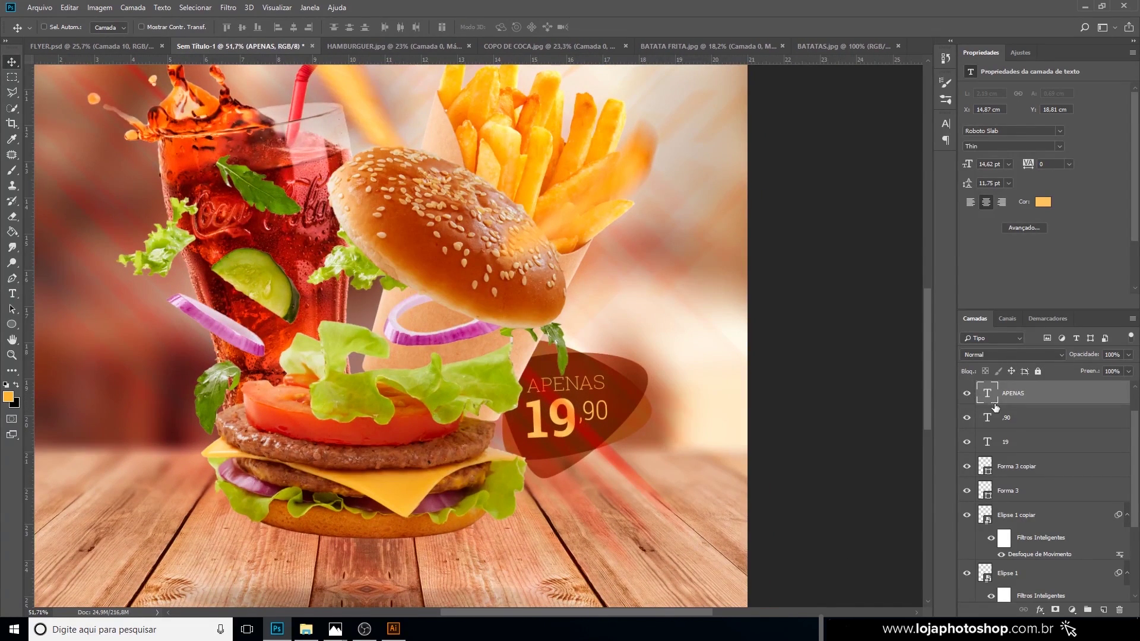
left_click(1021, 444, "shift")
left_click(1043, 203)
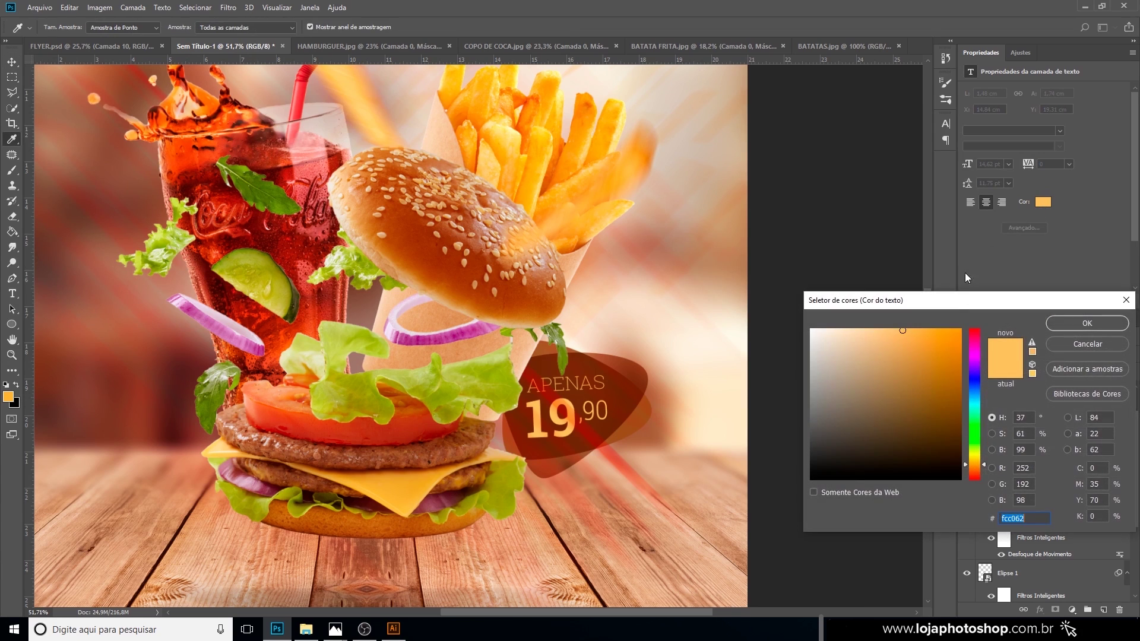
left_click(930, 332)
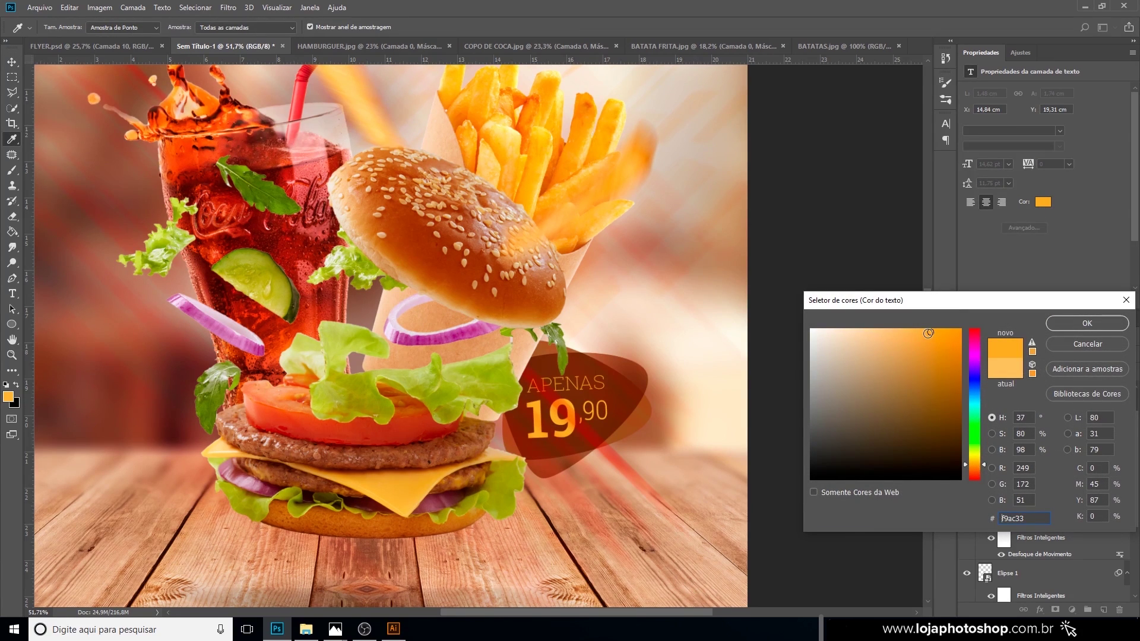
left_click(982, 462)
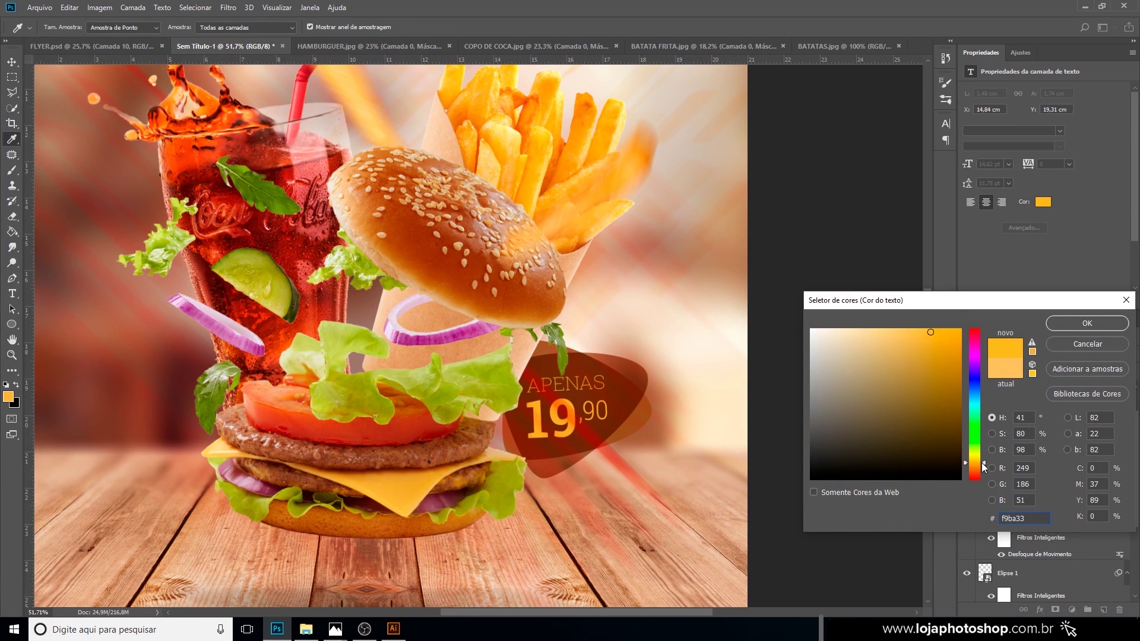
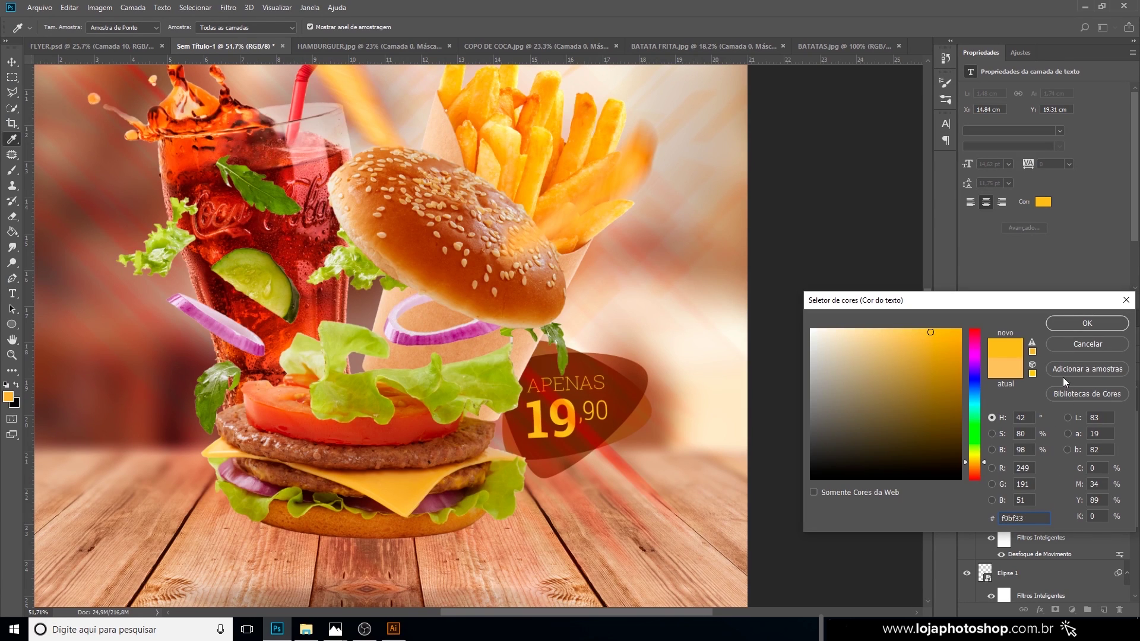
left_click(1074, 323)
Duplicate the whole price tag, with its three texts and two brown shapes, and place the copy on the opposite side of the burger.
scroll(619, 361, "down", 2)
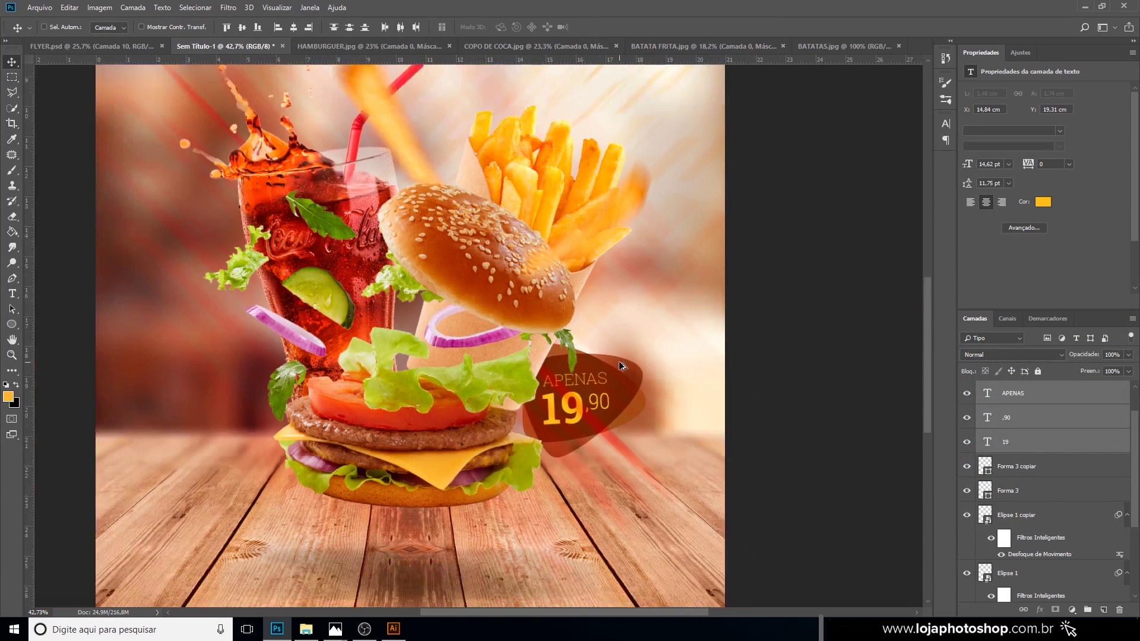
scroll(619, 361, "down", 3)
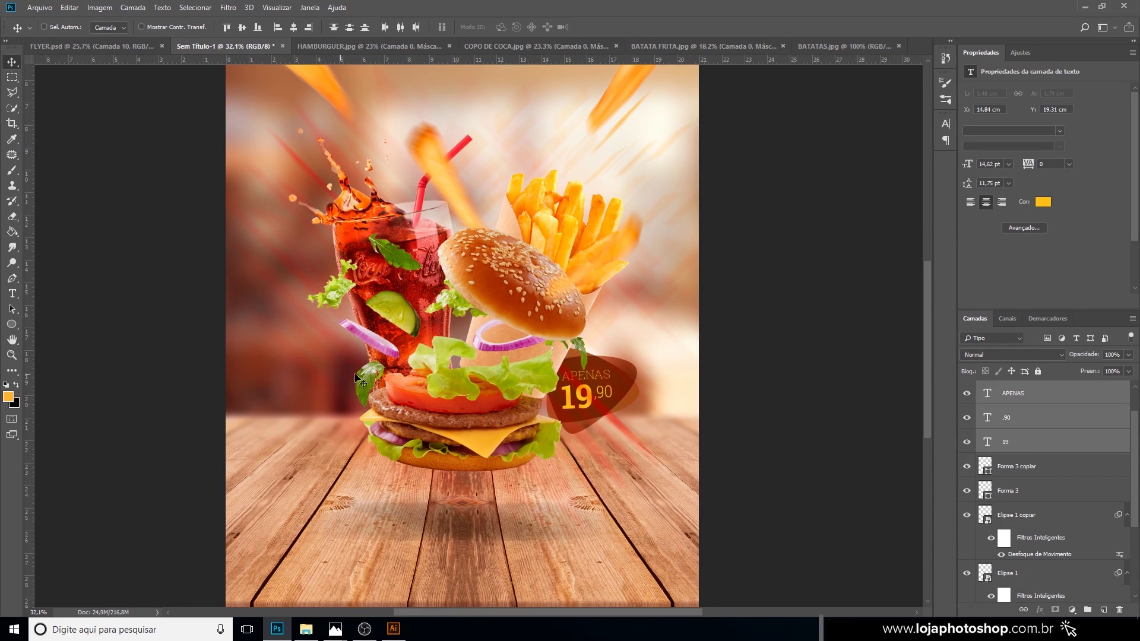
left_click(966, 491)
left_click(966, 490)
left_click(967, 466)
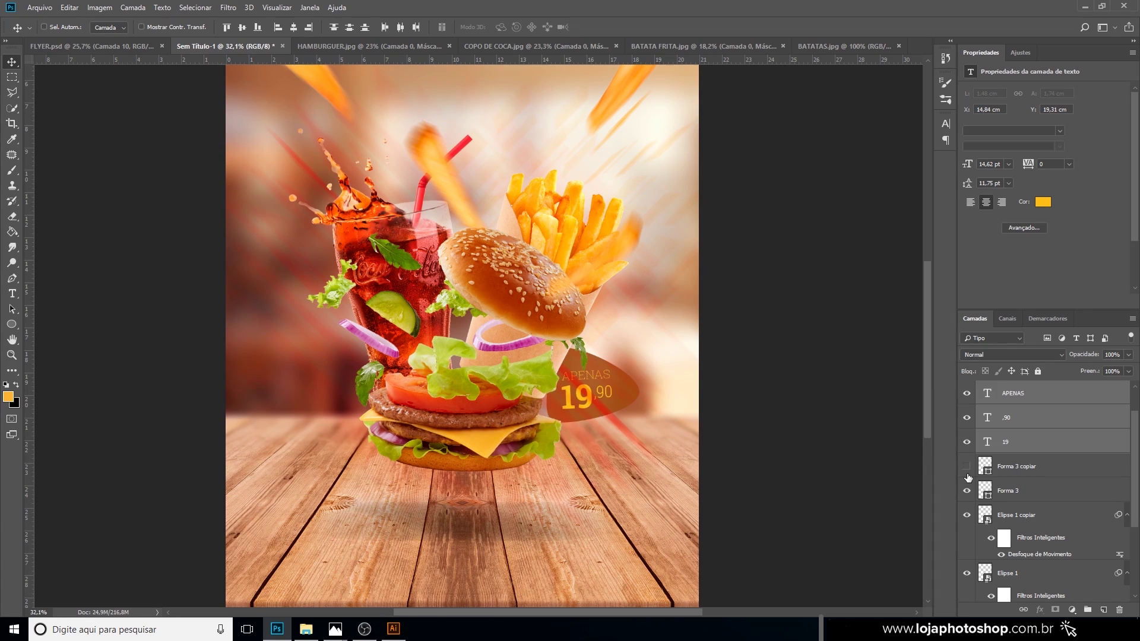
left_click(967, 467)
left_click(1021, 493)
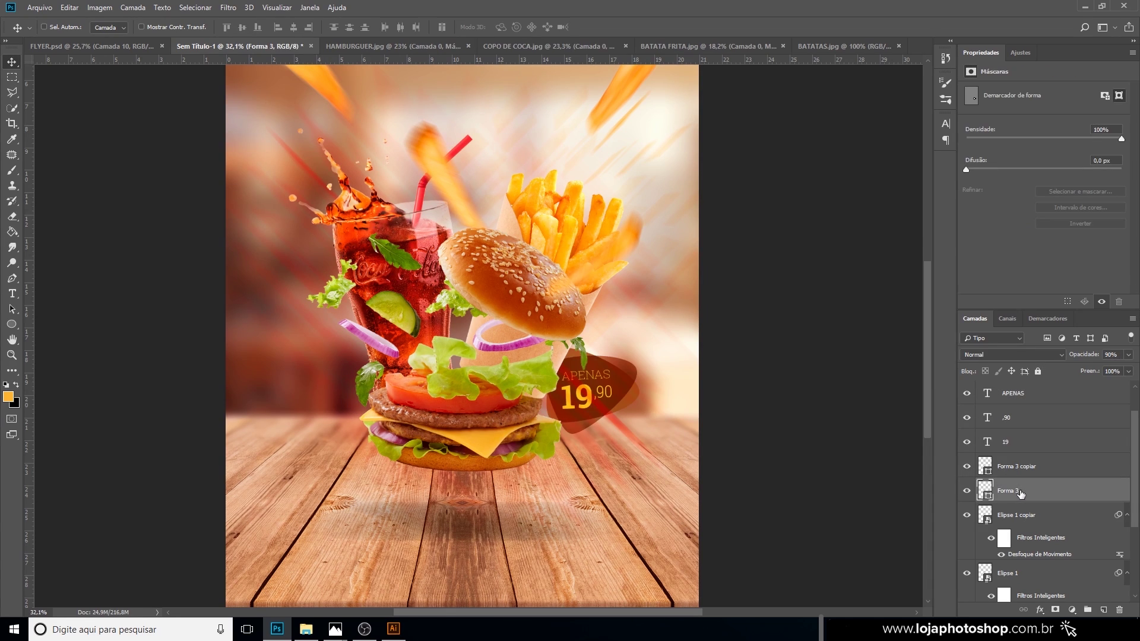
left_click(967, 493)
left_click(967, 493)
left_click(1027, 393, "shift")
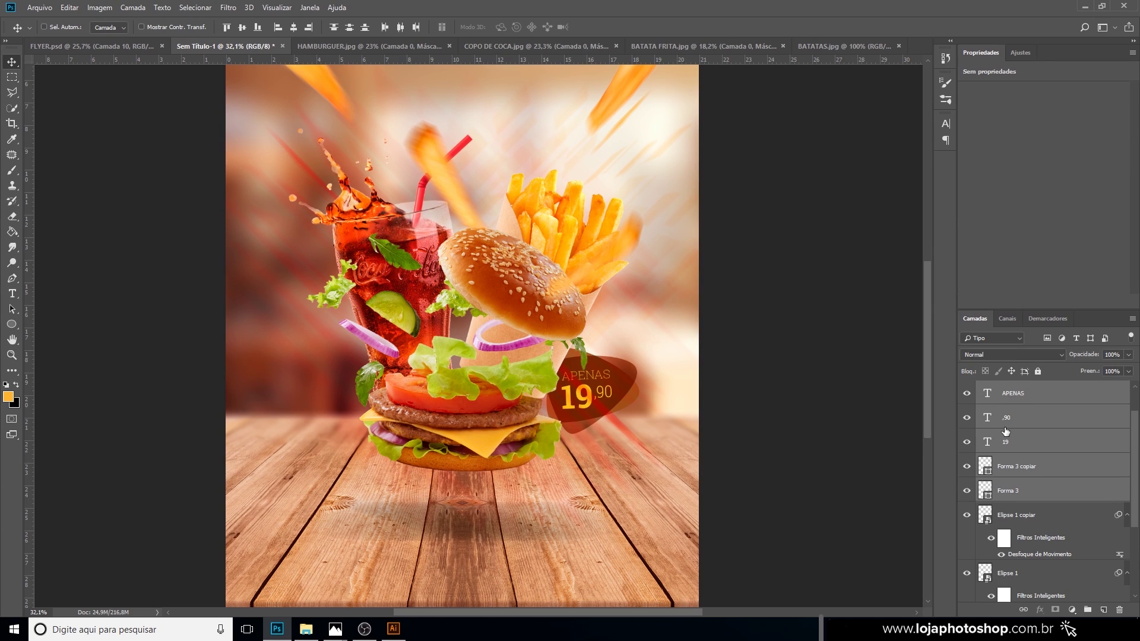
key("ctrl+j")
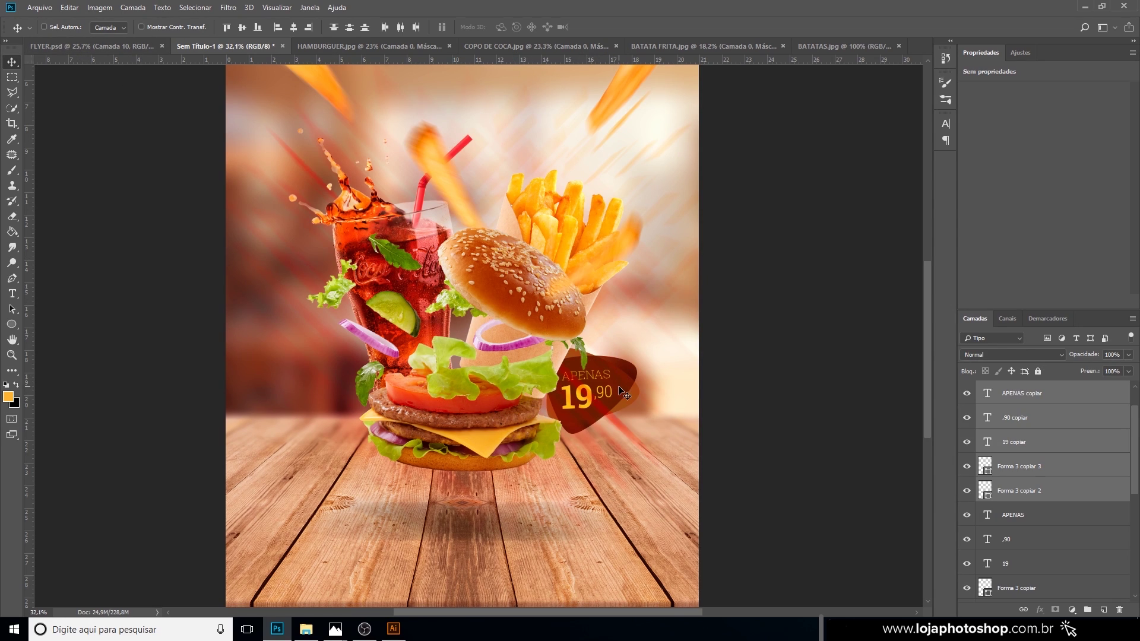
left_click_drag(620, 392, 338, 380)
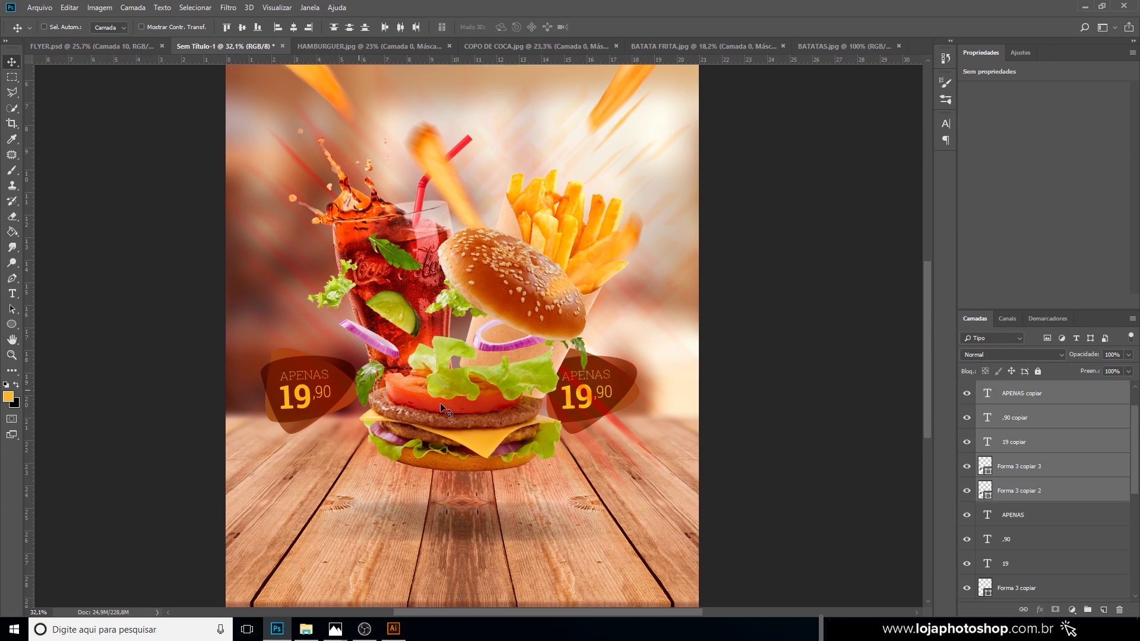
Flip the two brown shapes of the copied price tag horizontally, leaving its texts out of the transformation.
left_click(1016, 473)
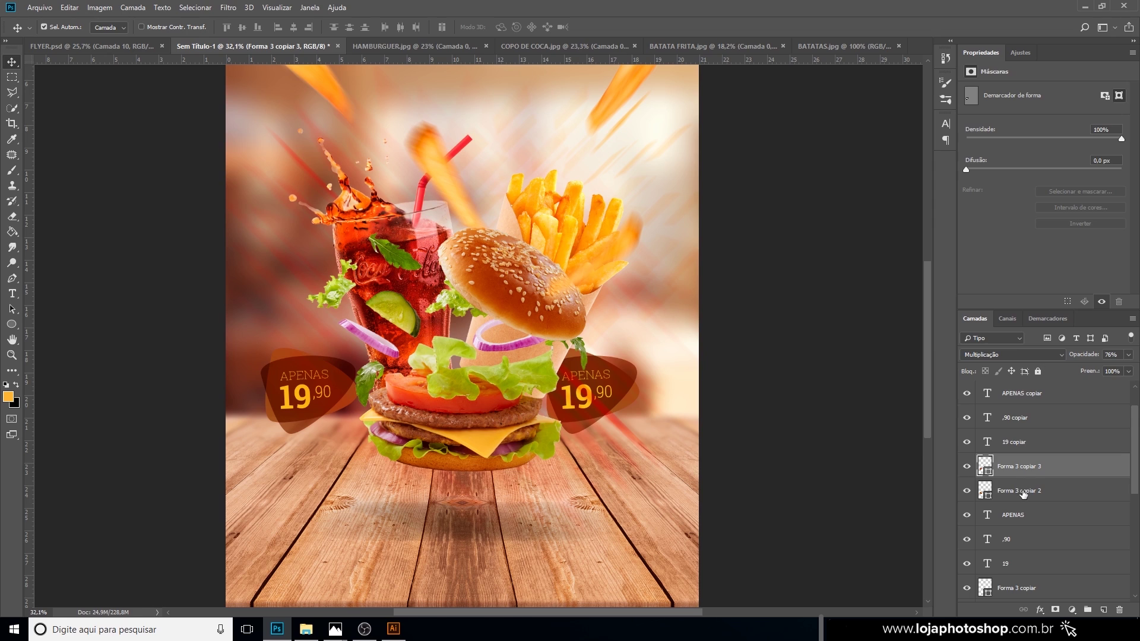
left_click(1023, 492, "shift")
key("ctrl+t")
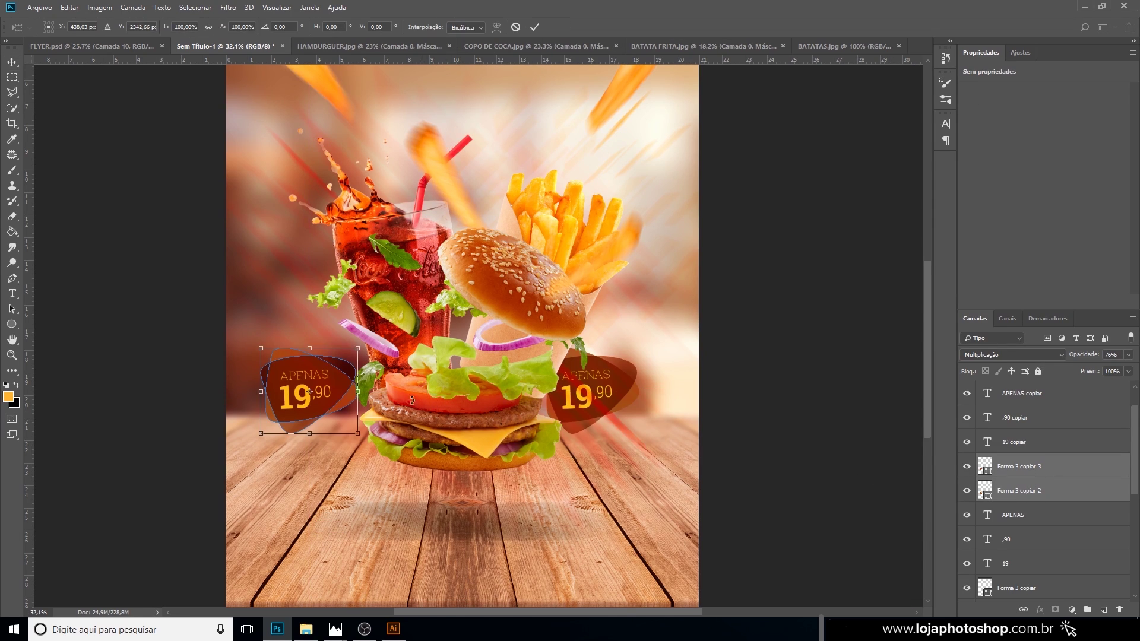
right_click(332, 376)
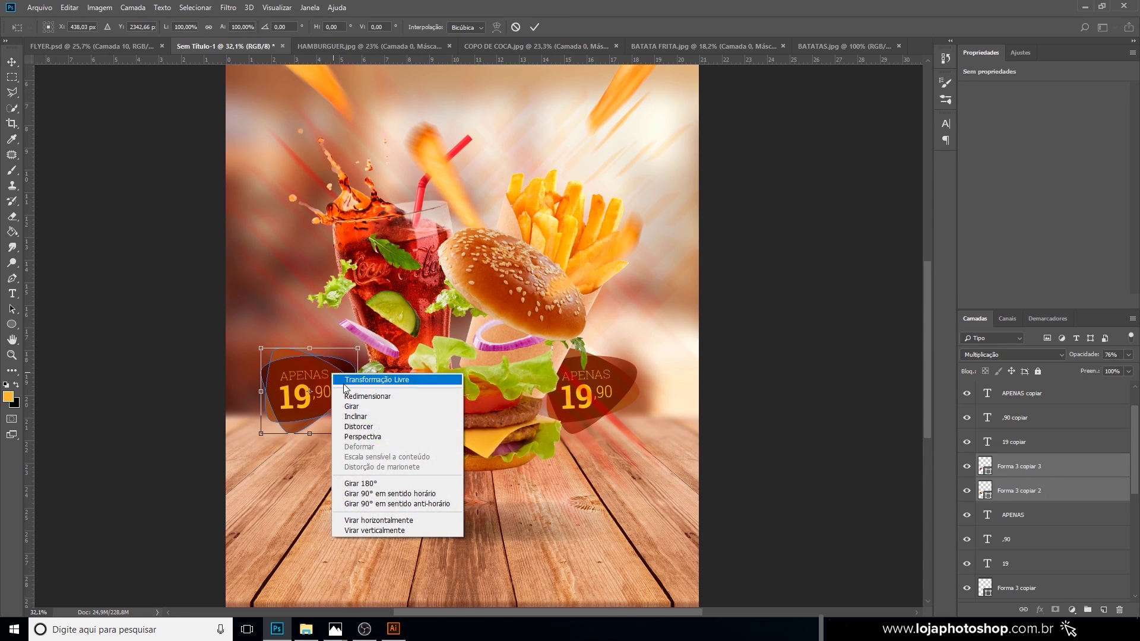
left_click(395, 518)
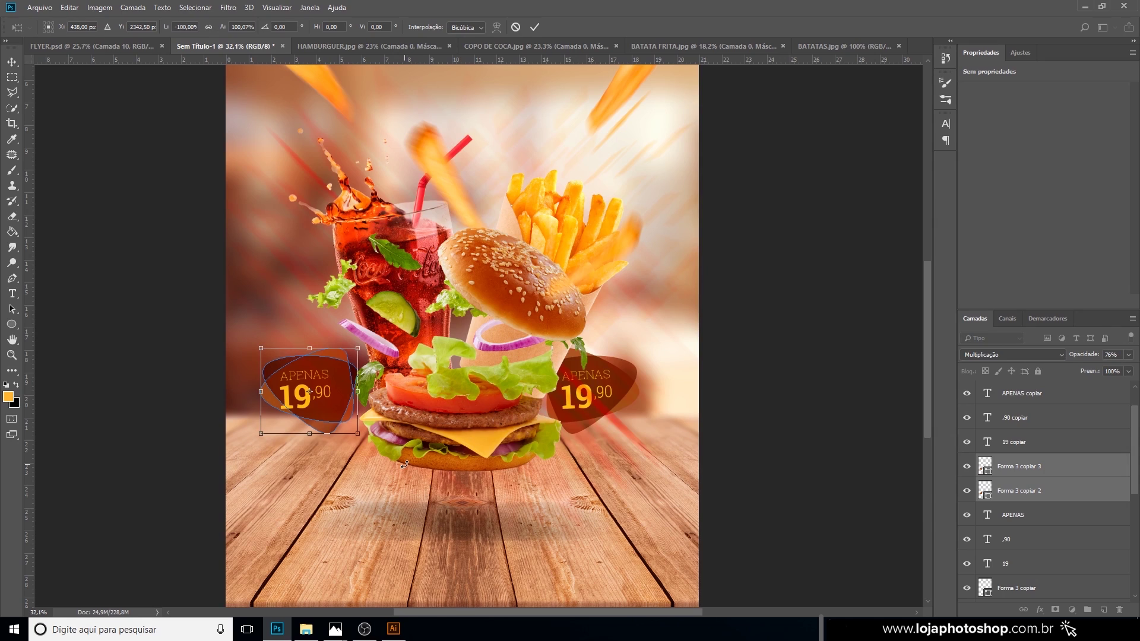
key("Return")
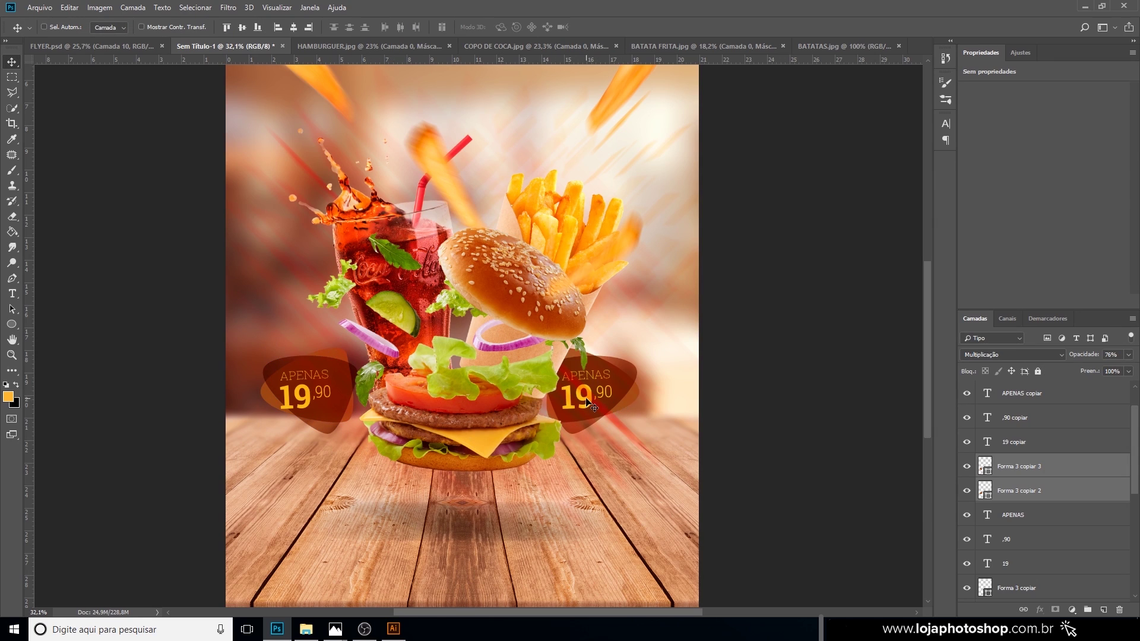
Change the fill of the copied tag's front shape, Forma 3 copiar 3, to the recently used orange.
left_click(1028, 466)
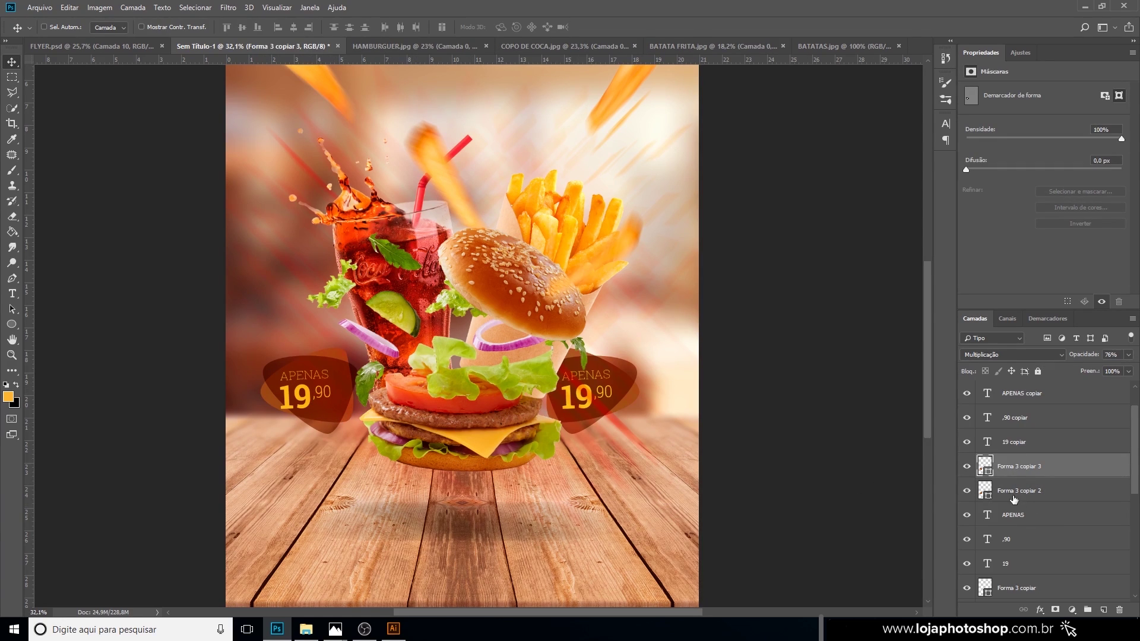
left_click(967, 467)
left_click(966, 467)
left_click(11, 324)
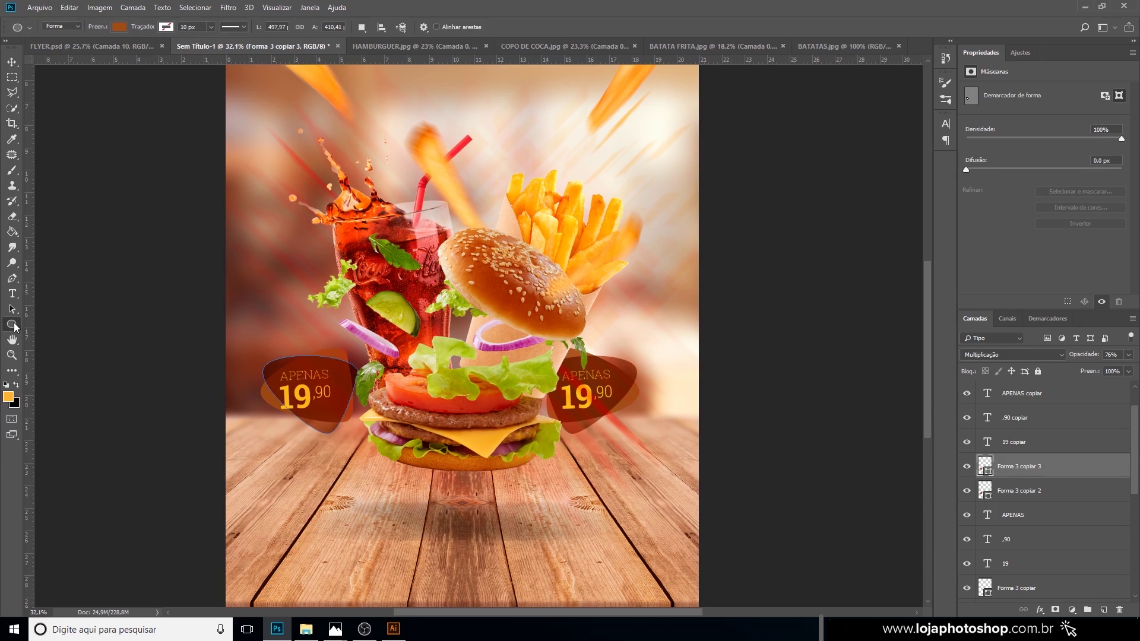
left_click(119, 27)
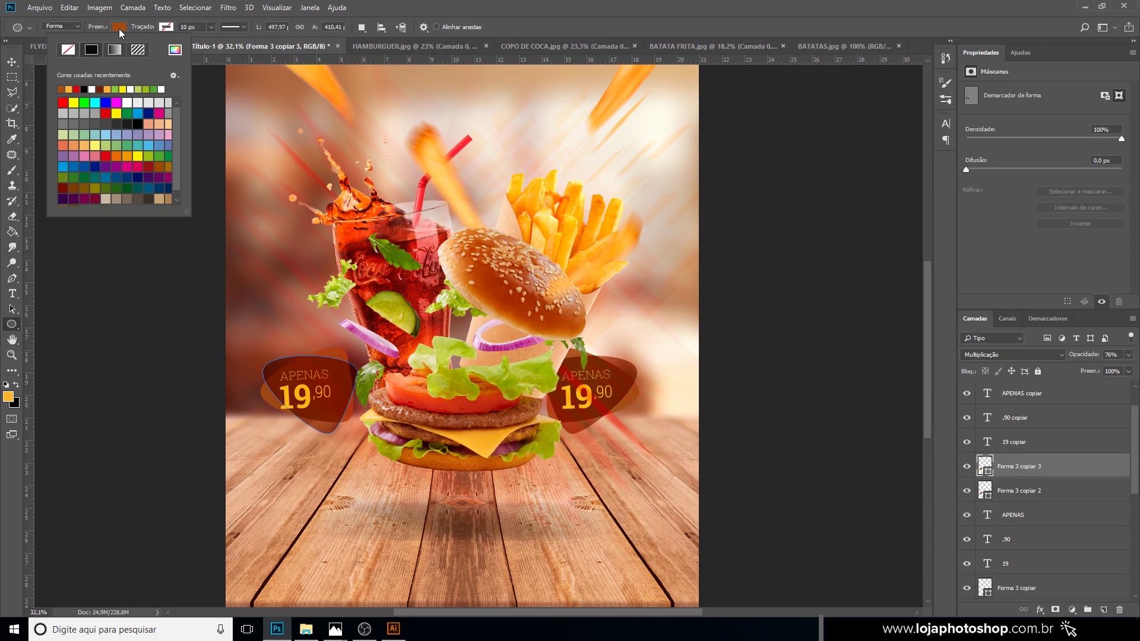
left_click(115, 88)
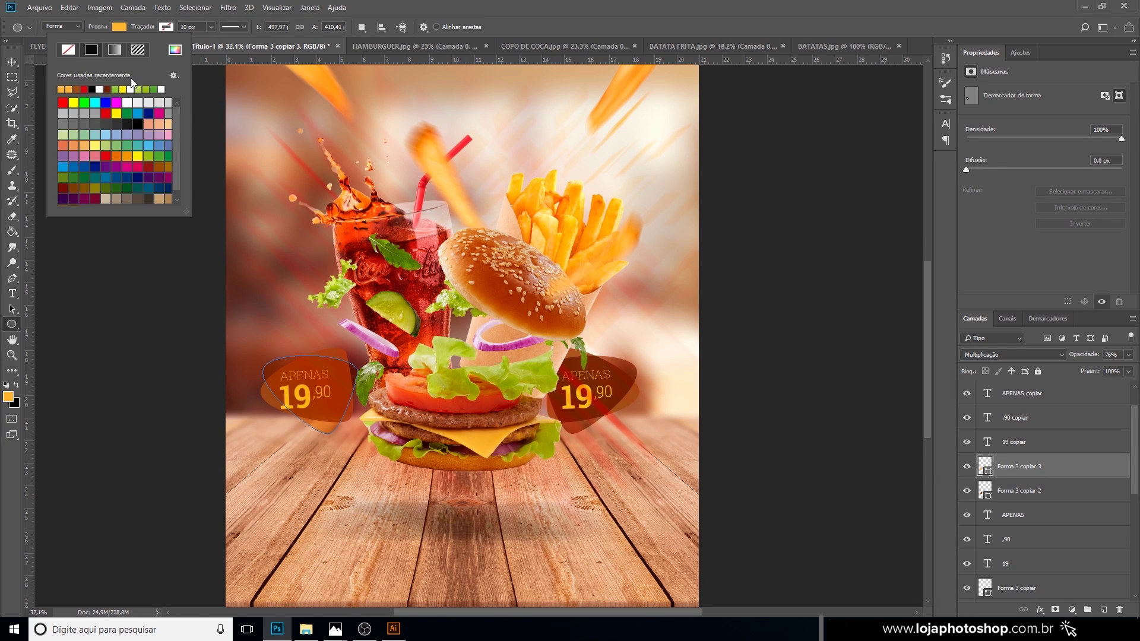
Change the fill of the copied tag's back shape, Forma 3 copiar 2, to the recently used orange.
left_click(1077, 497)
left_click(1091, 493)
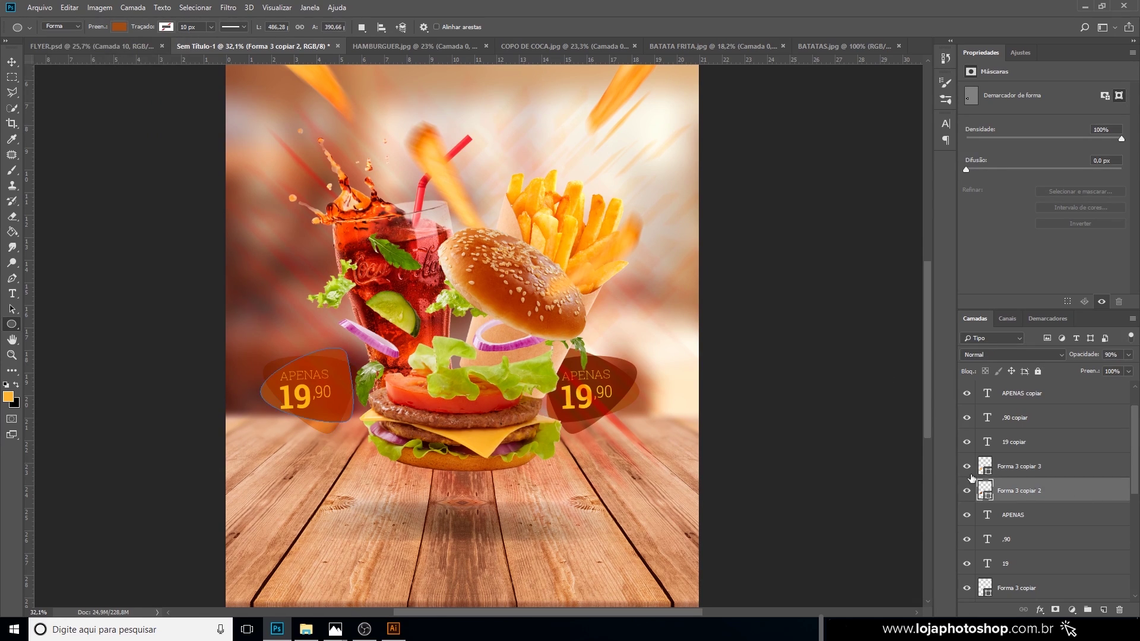
left_click(119, 26)
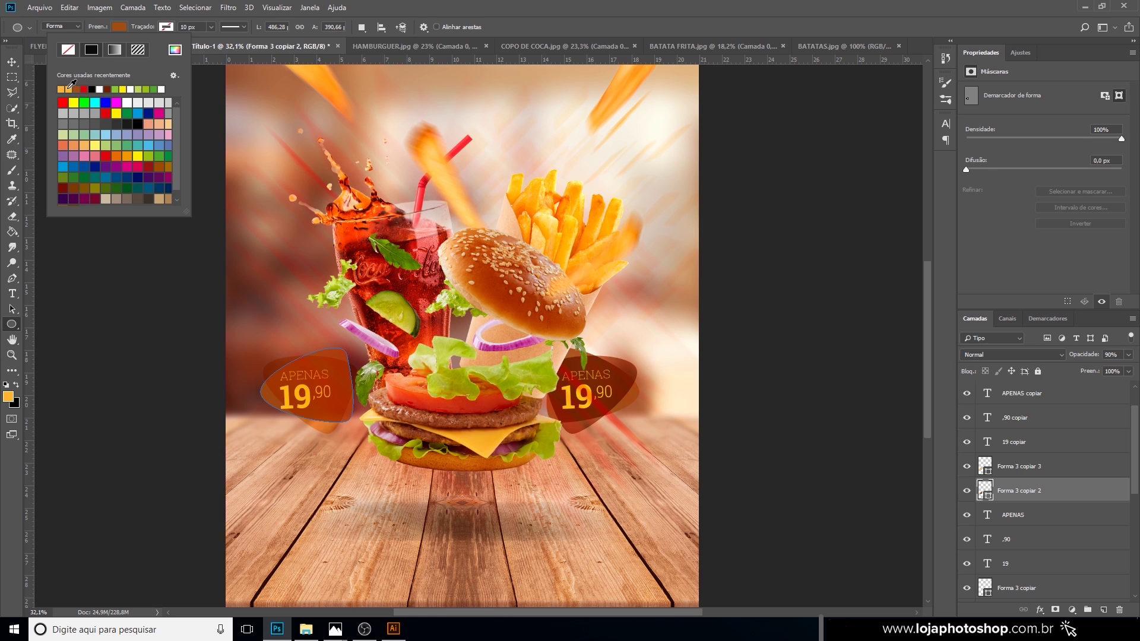
left_click(69, 89)
left_click(12, 62)
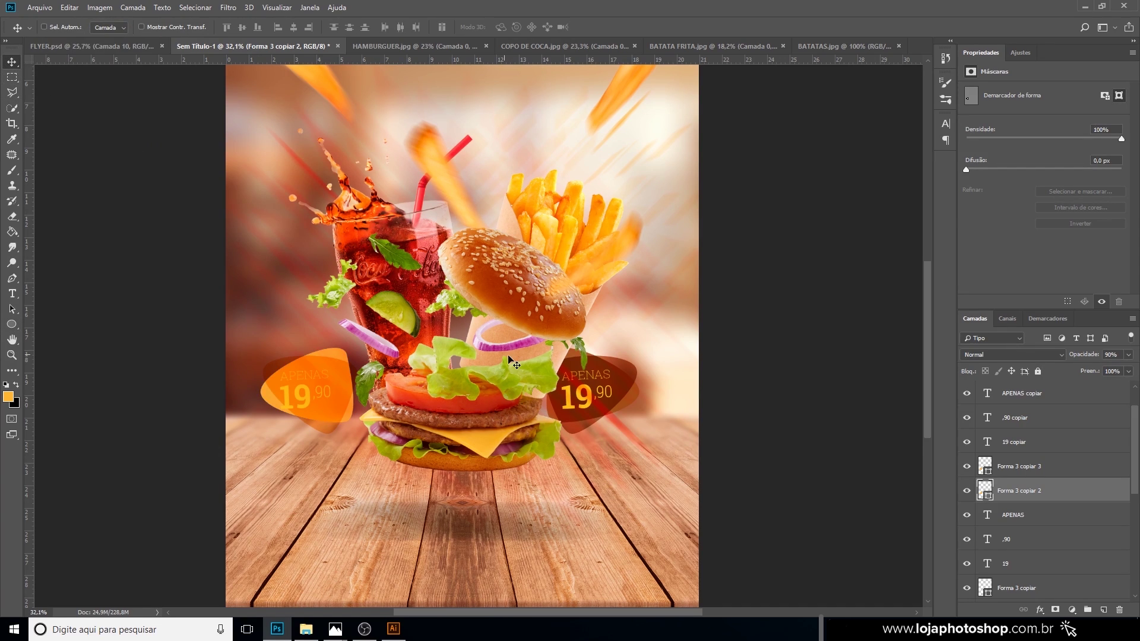
Recolor the copied tag's "APENAS", ",90" and "19" texts together to the dark brown 502515.
left_click(1025, 441)
left_click(1009, 491)
key("u")
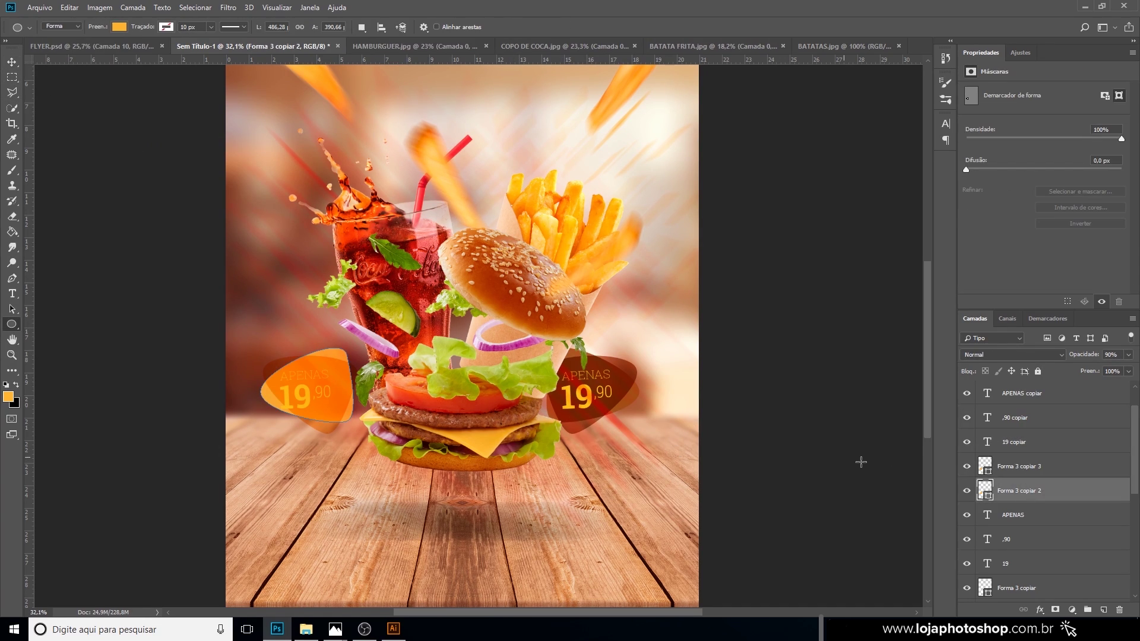
left_click(1033, 442)
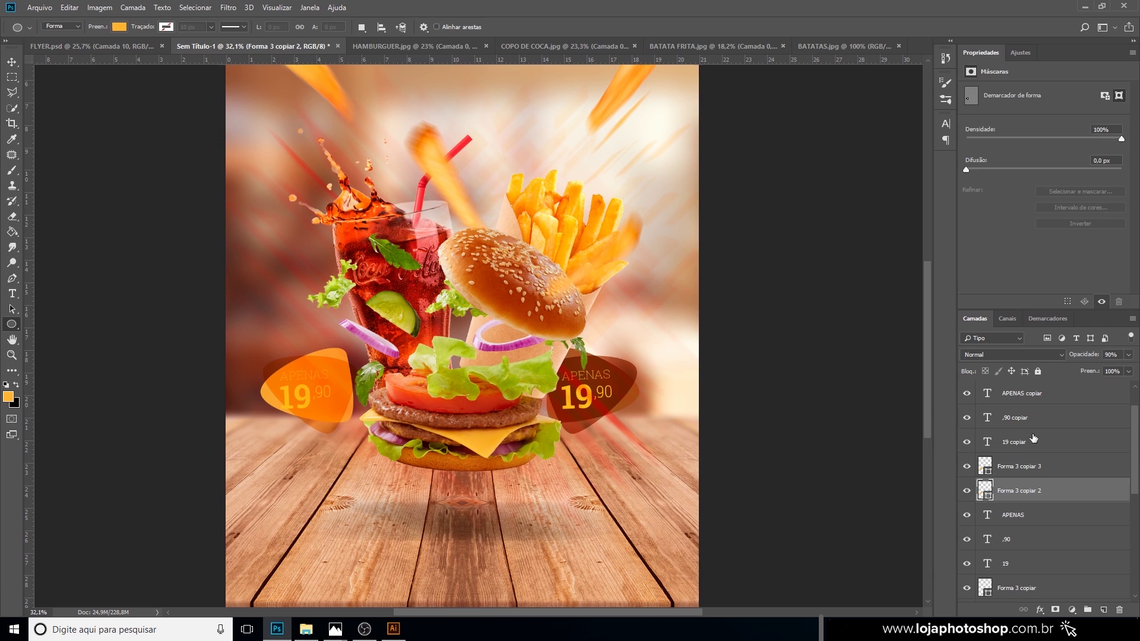
left_click(1040, 394, "shift")
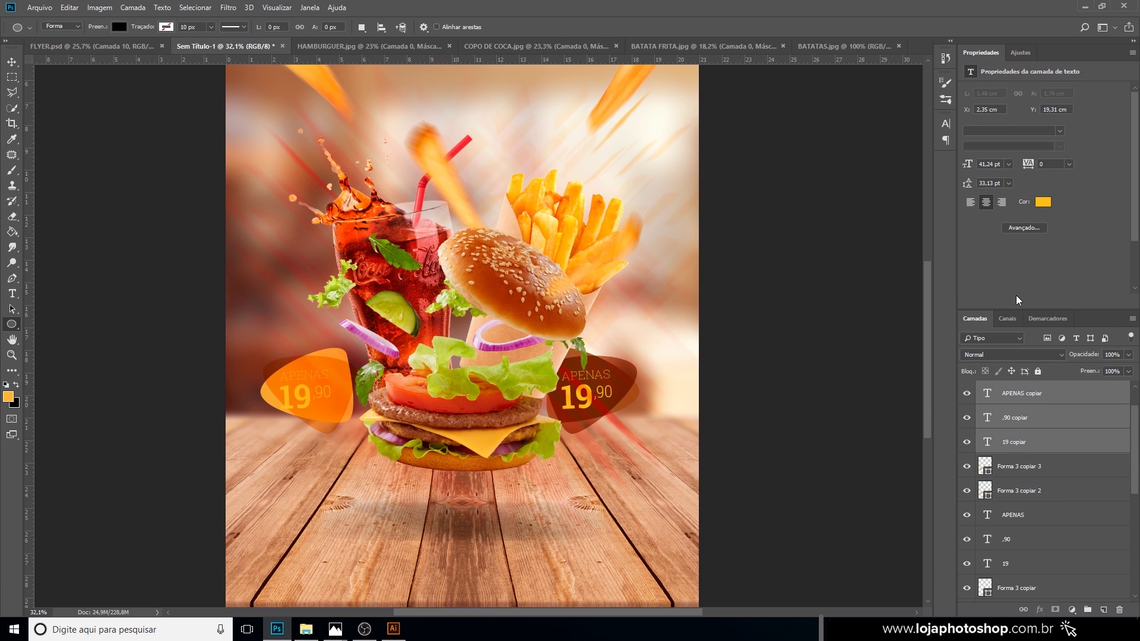
left_click(1043, 203)
type("ffffff")
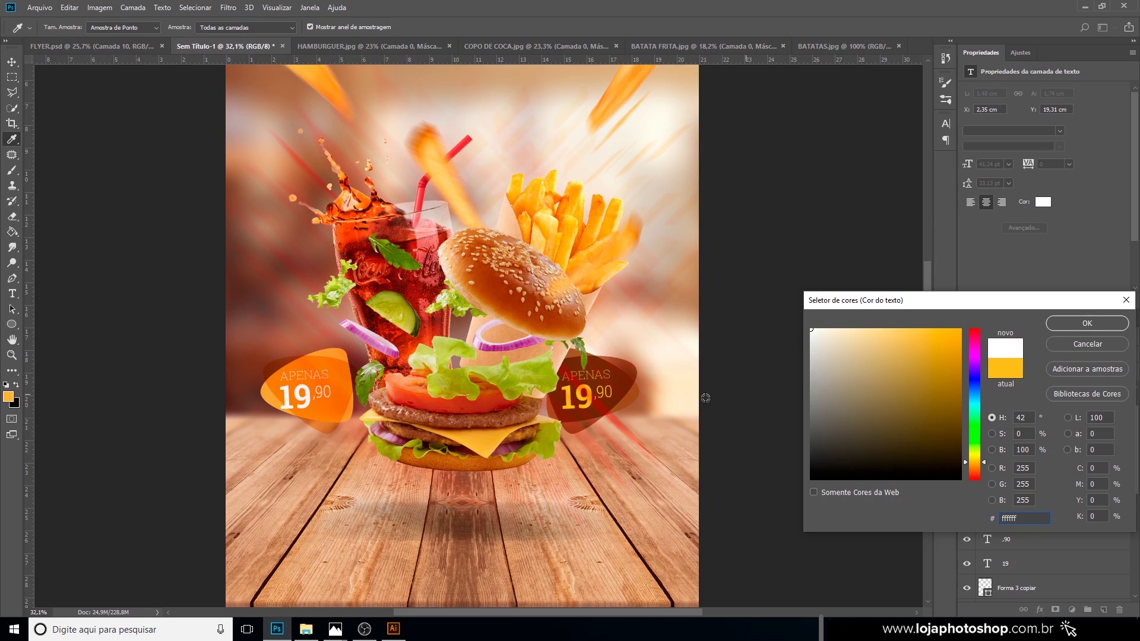
left_click(610, 383)
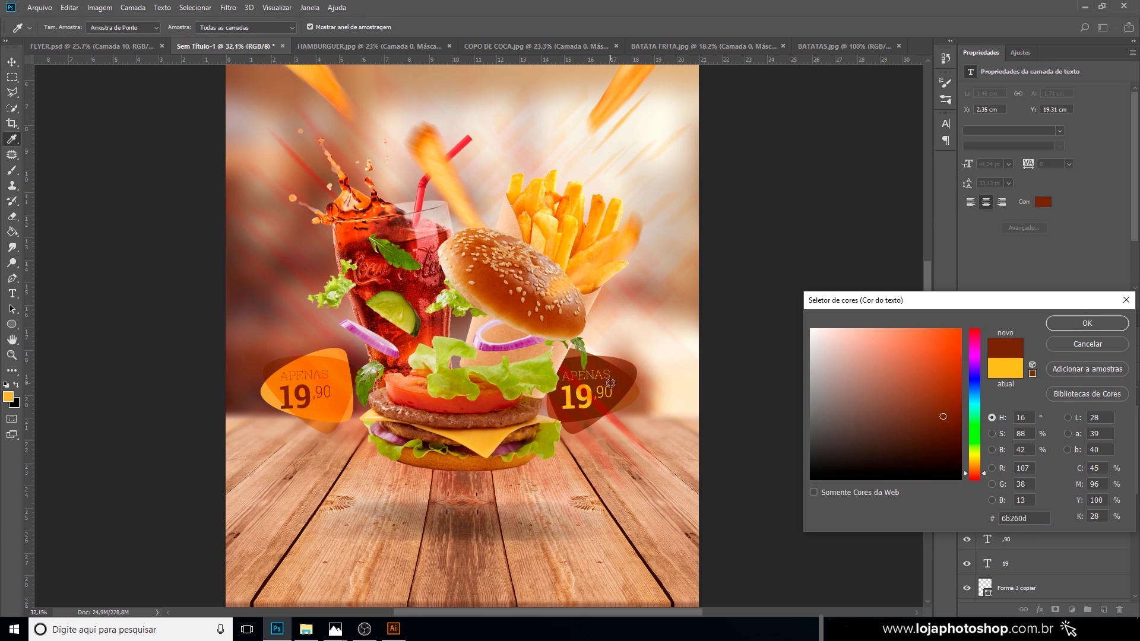
left_click_drag(814, 425, 922, 432)
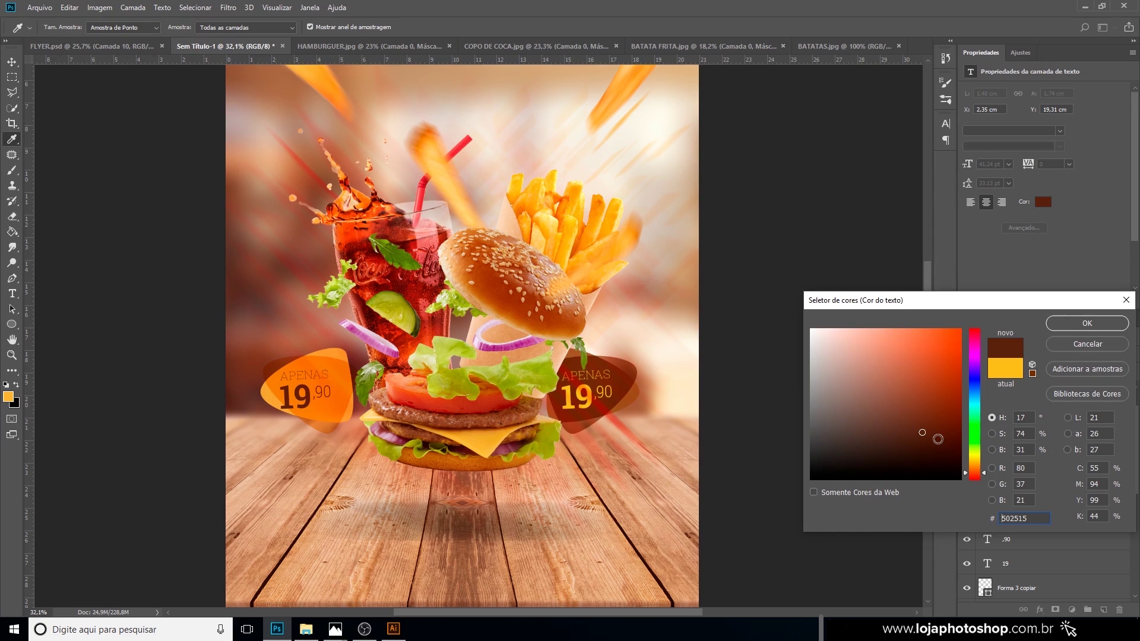
left_click(1087, 323)
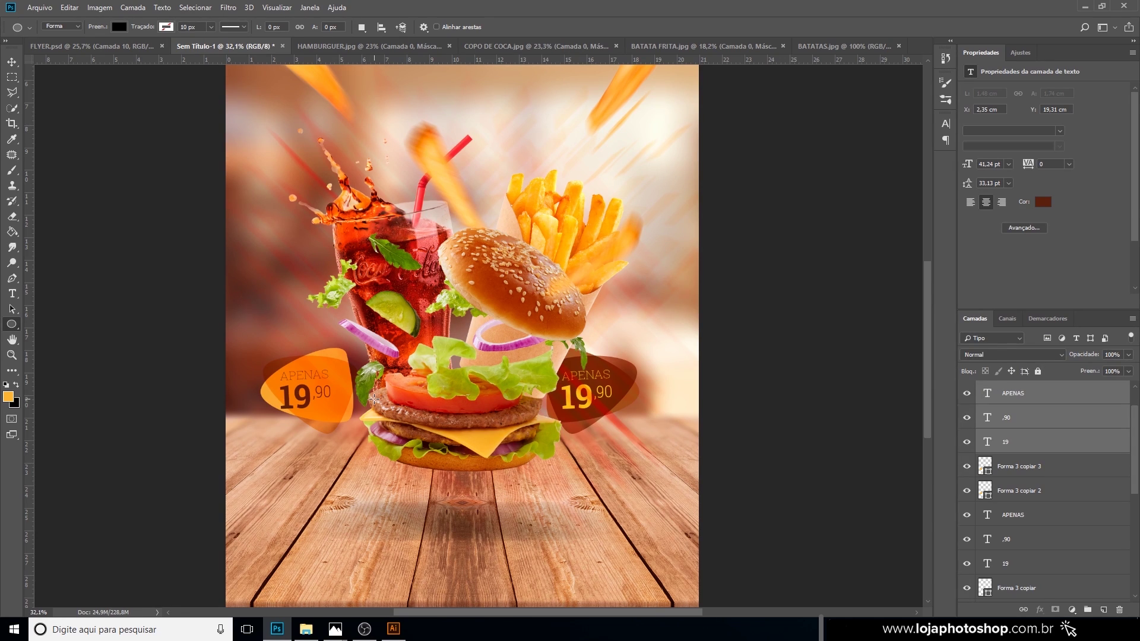
Set the fill of the copied tag's front shape, Forma 3 copiar 3, to the lighter orange f6c671 and copy its hex code.
left_click(1019, 466)
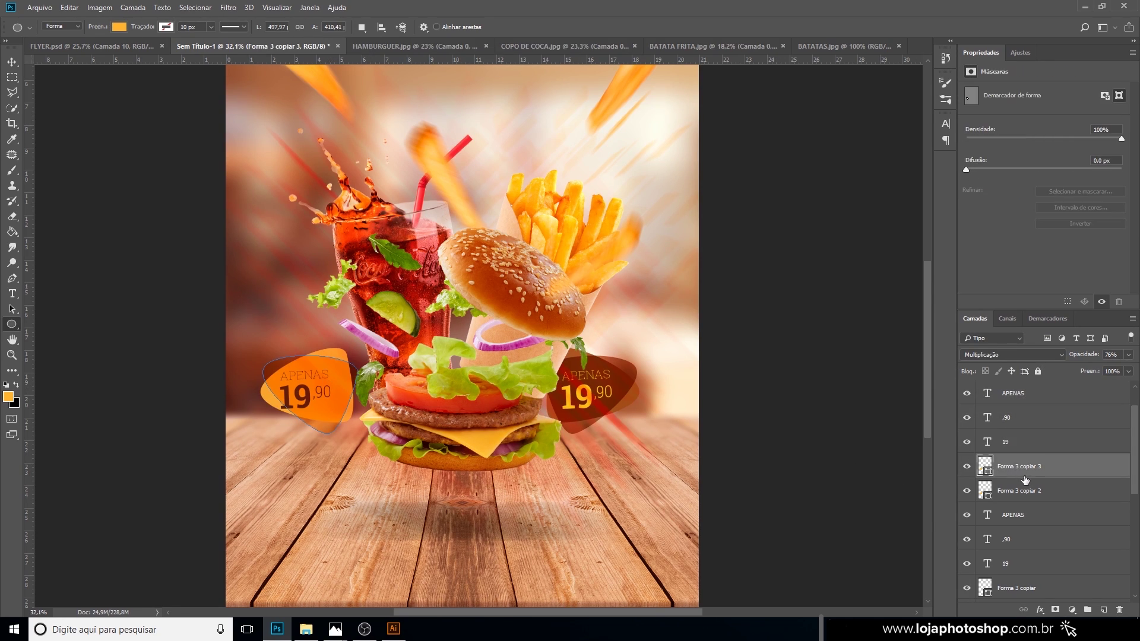
left_click(123, 28)
left_click(173, 52)
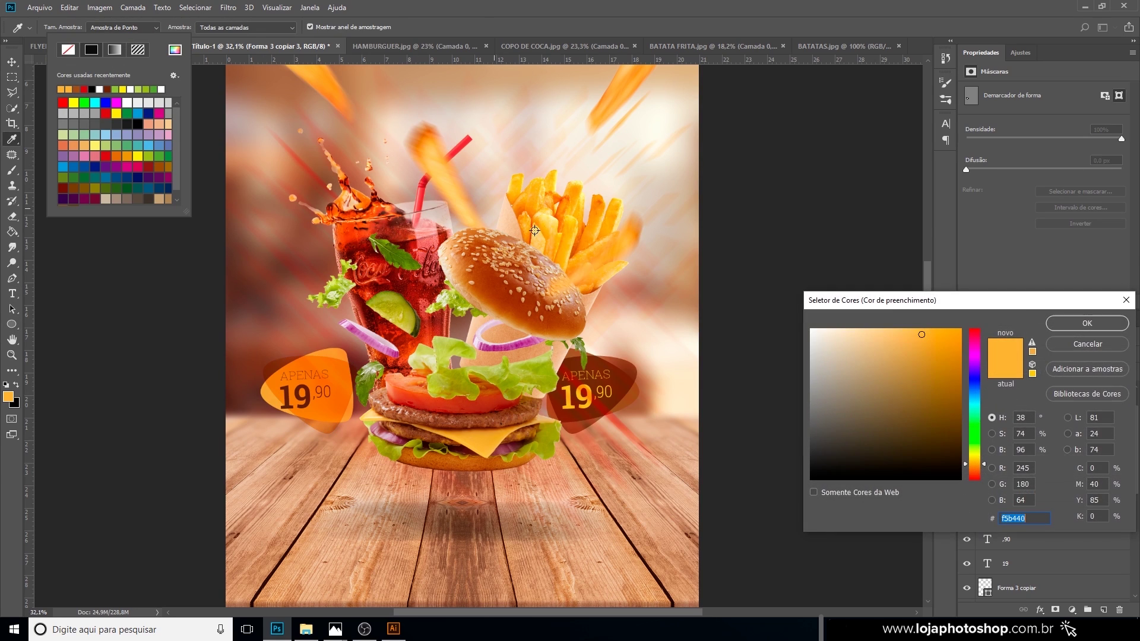
left_click(897, 334)
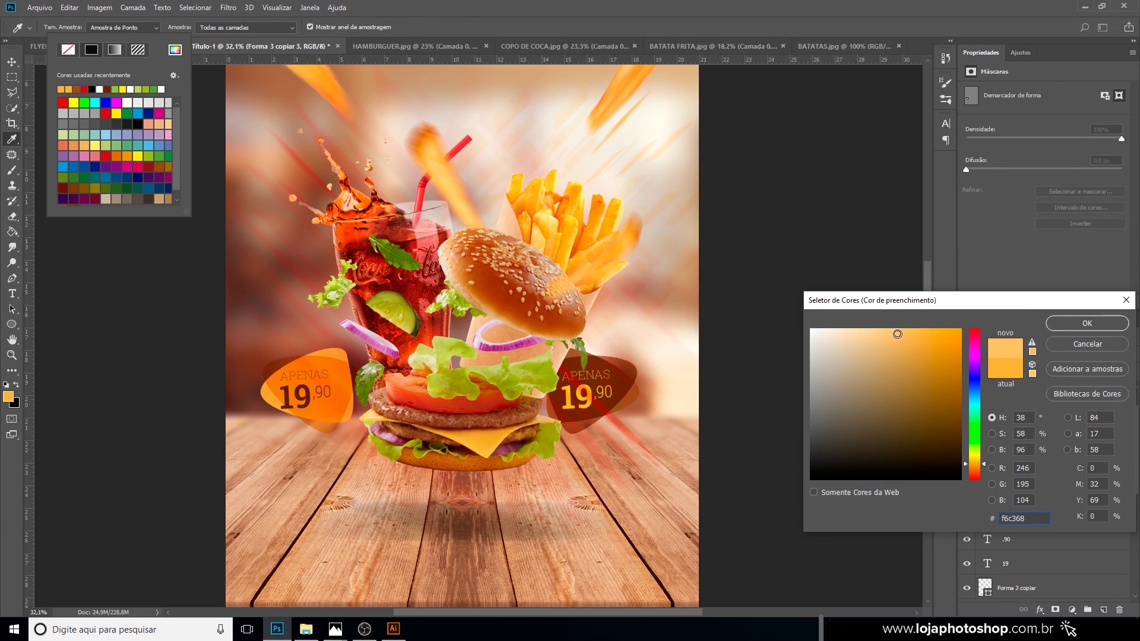
left_click_drag(897, 335, 893, 336)
left_click_drag(1031, 517, 976, 514)
key("ctrl+c")
left_click(1086, 323)
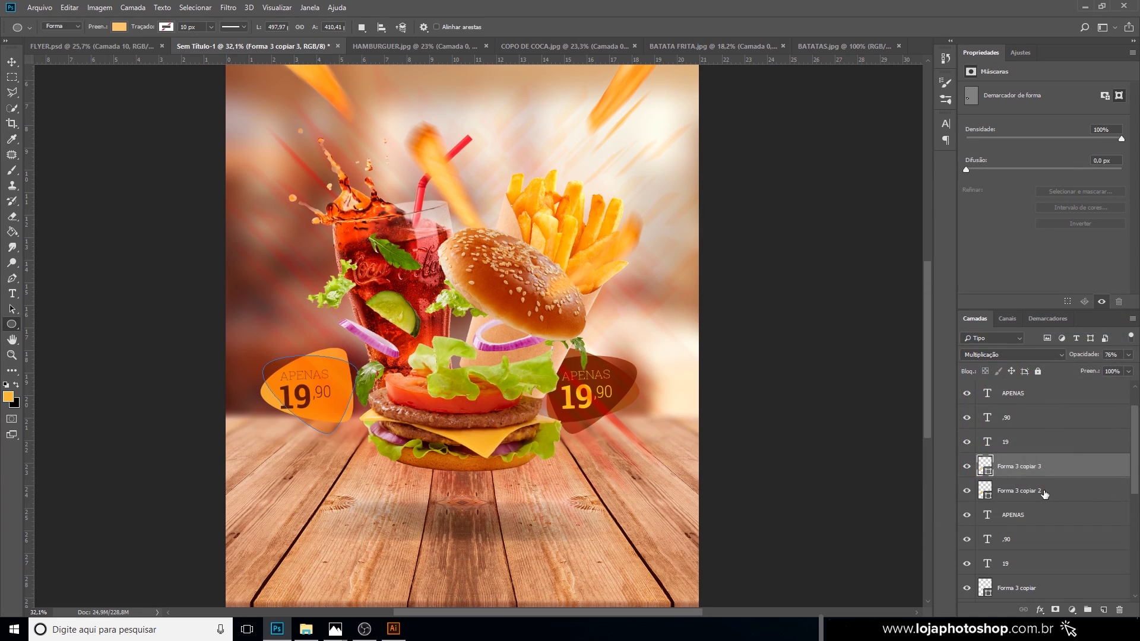
Apply the copied color f6c671 as the fill of the copied tag's back shape, Forma 3 copiar 2.
left_click(1044, 492)
left_click(120, 27)
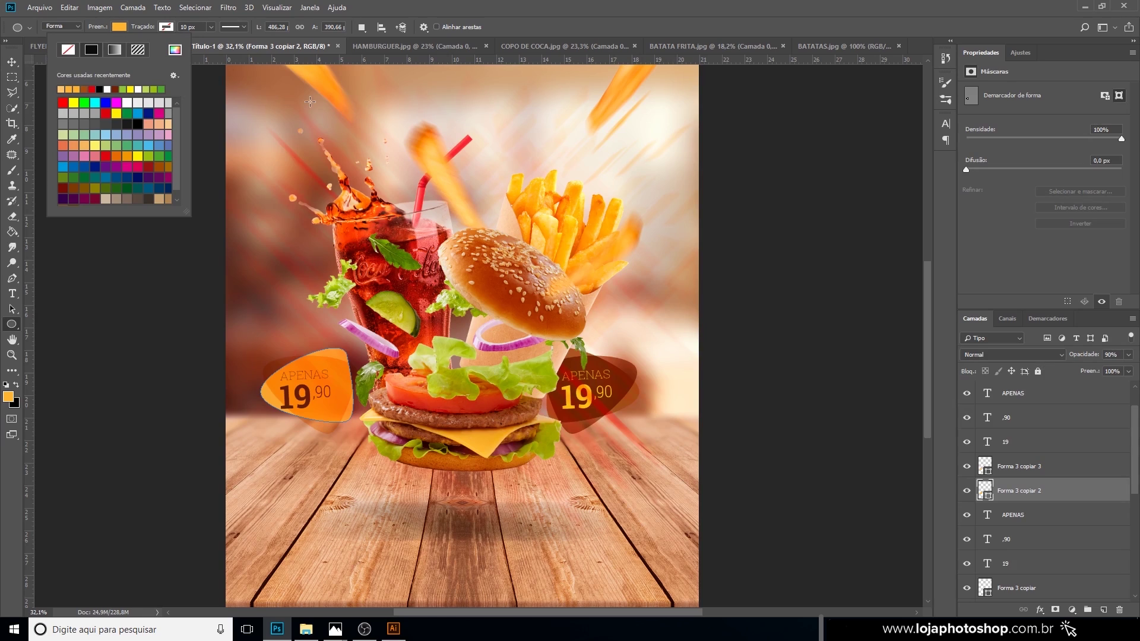
left_click(175, 50)
double_click(1025, 518)
key("ctrl+v")
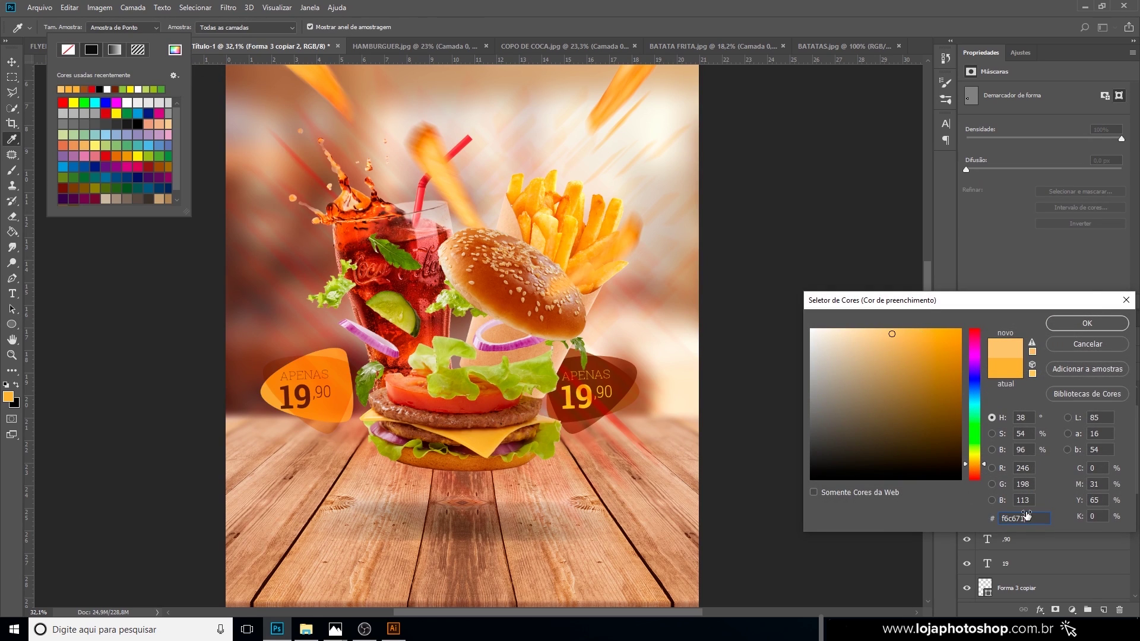
left_click(1081, 326)
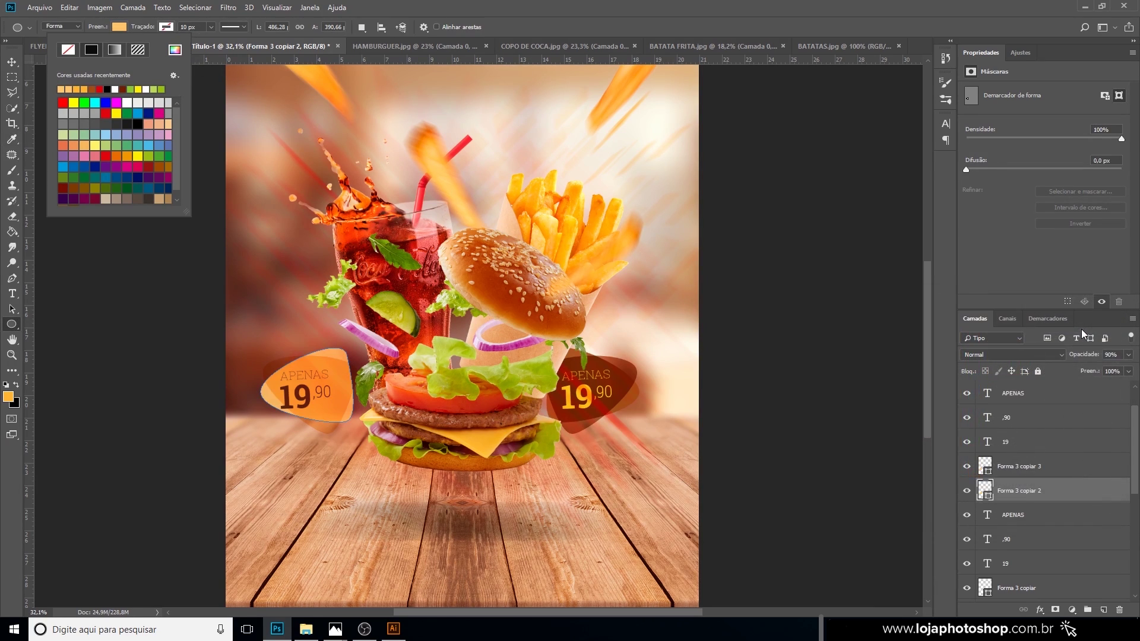
Select the copied tag's three texts and two shapes together and move them horizontally closer to the burger.
left_click(1051, 472)
left_click(1056, 444)
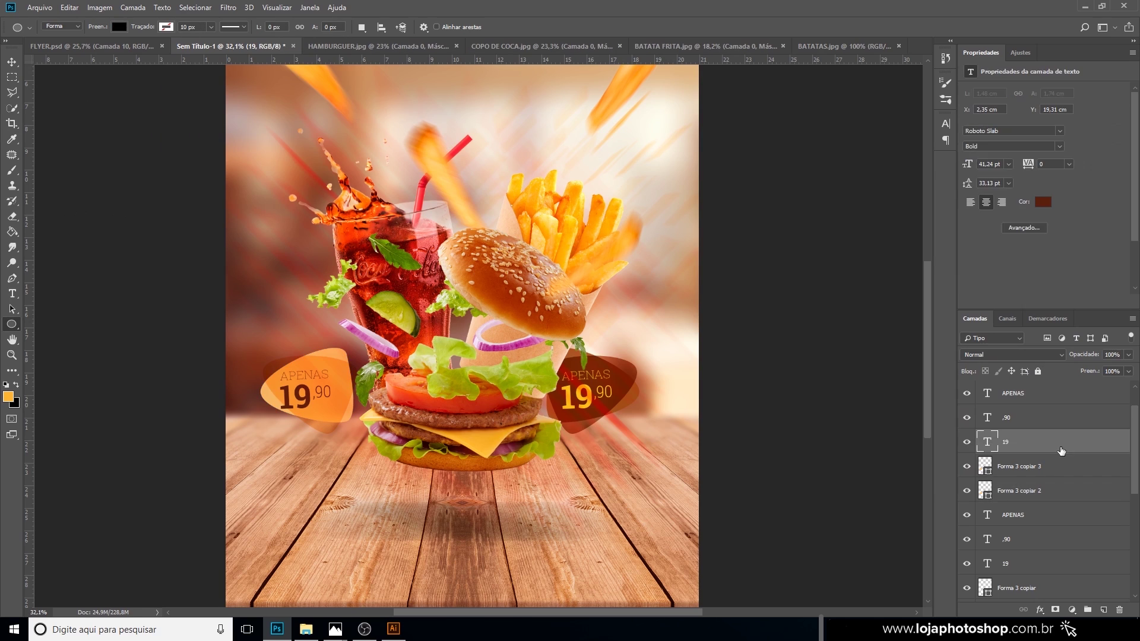
left_click(1020, 394)
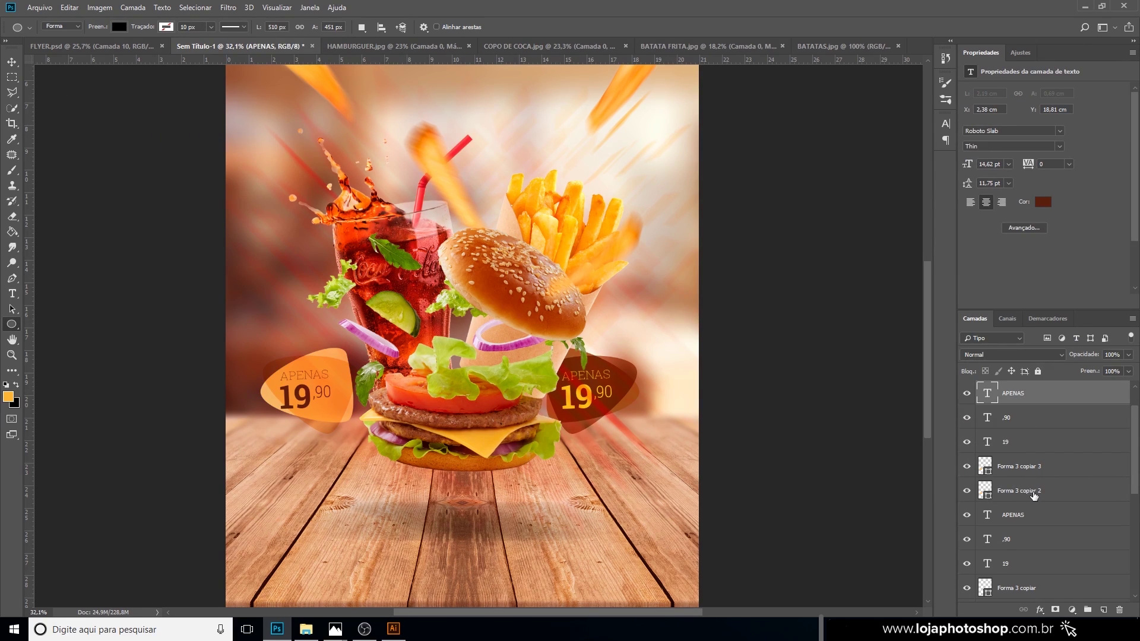
left_click(1034, 496, "shift")
key("v")
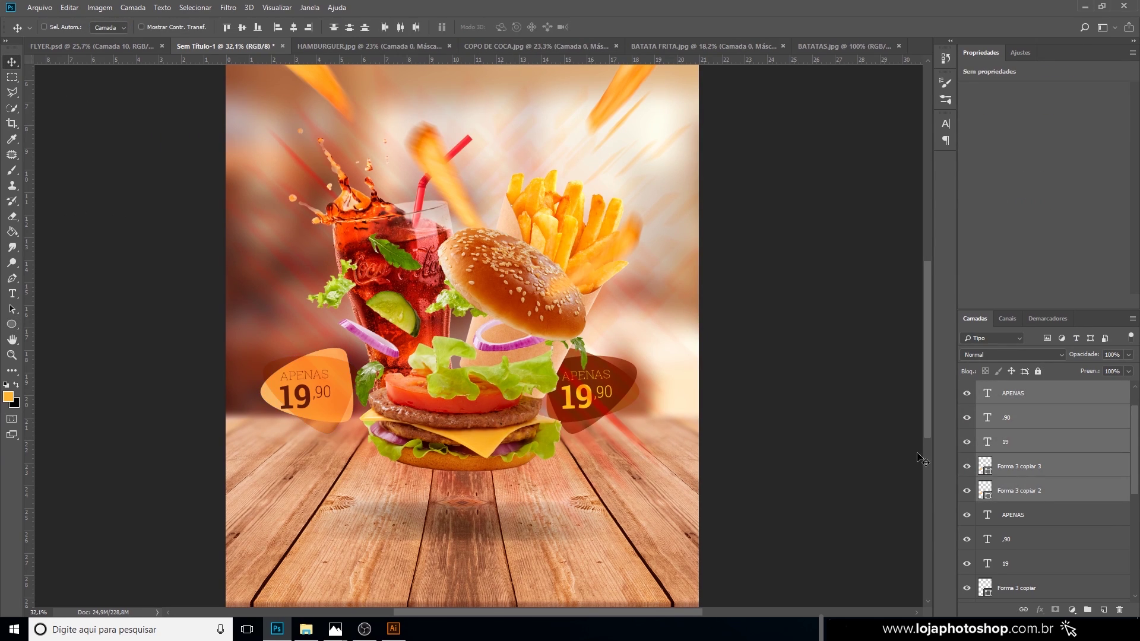
mouse_move(345, 380)
left_mouse_down()
mouse_move(360, 359)
mouse_move(355, 379)
left_mouse_up()
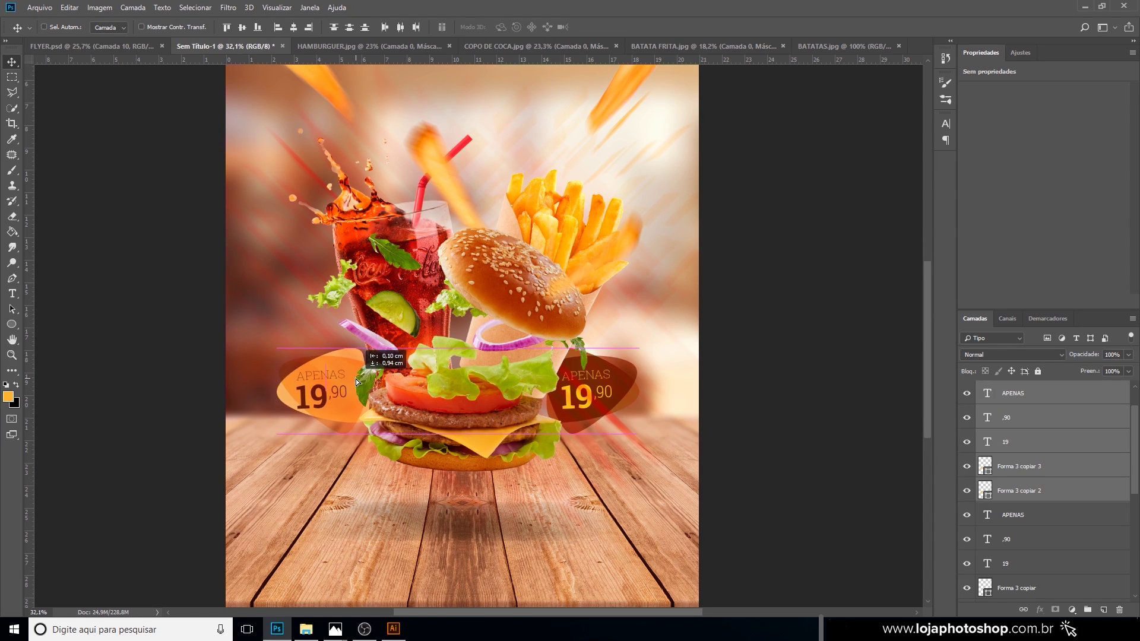
Replace the "APENAS" text on the orange tag with "ALMOÇO".
left_click(1033, 401)
scroll(344, 370, "up", 4)
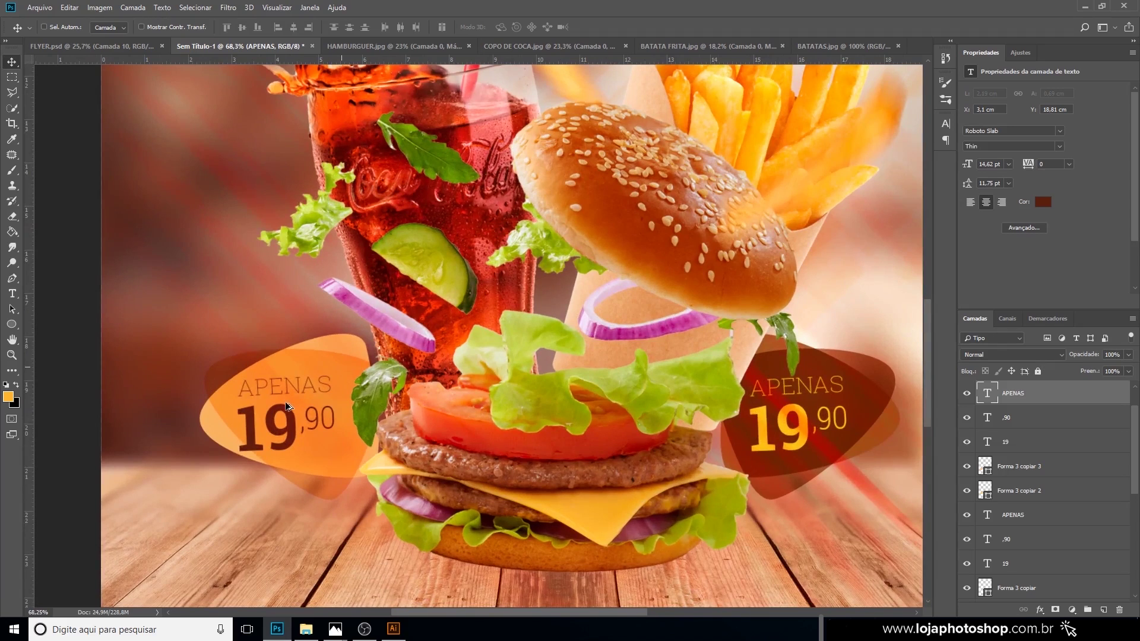
key("t")
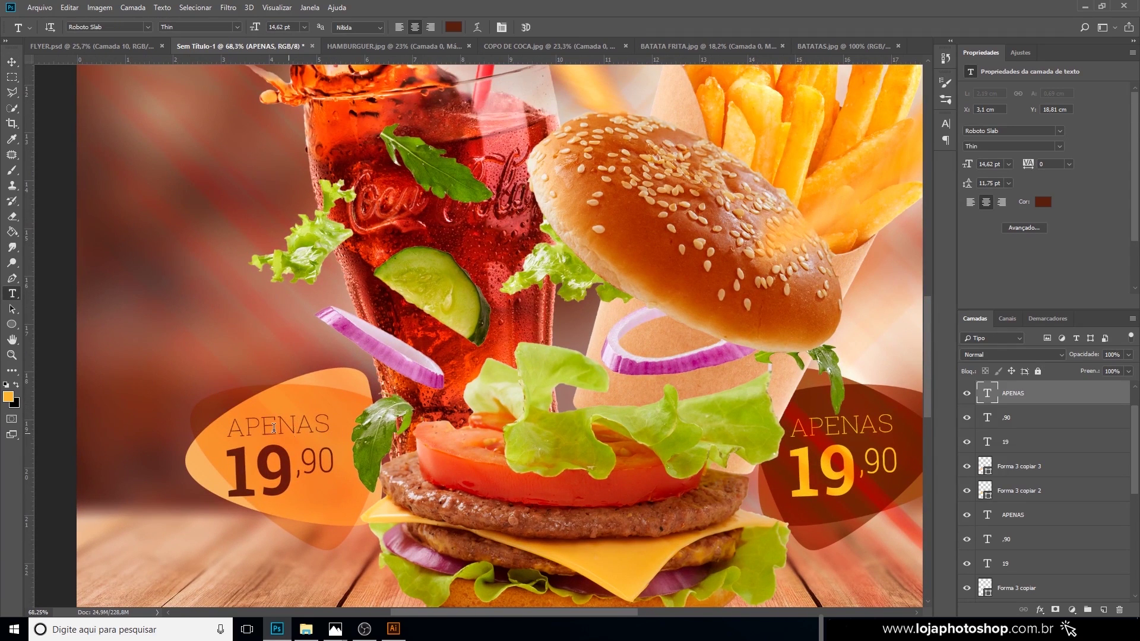
left_click_drag(240, 428, 385, 423)
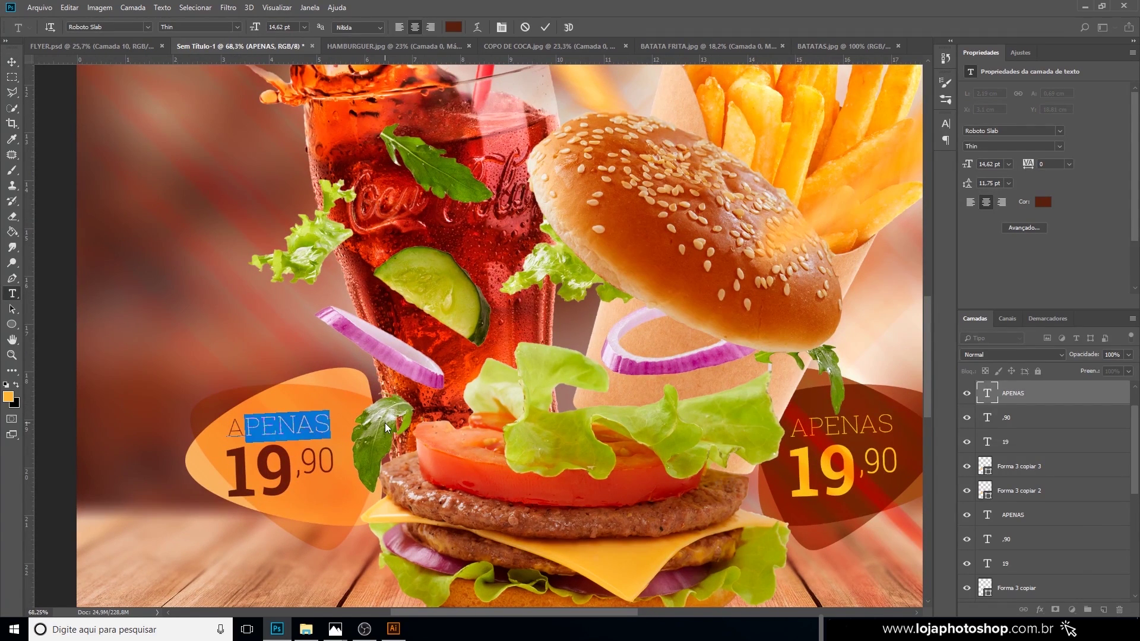
left_click(385, 423)
key("ctrl+a")
type("ALMOÇO")
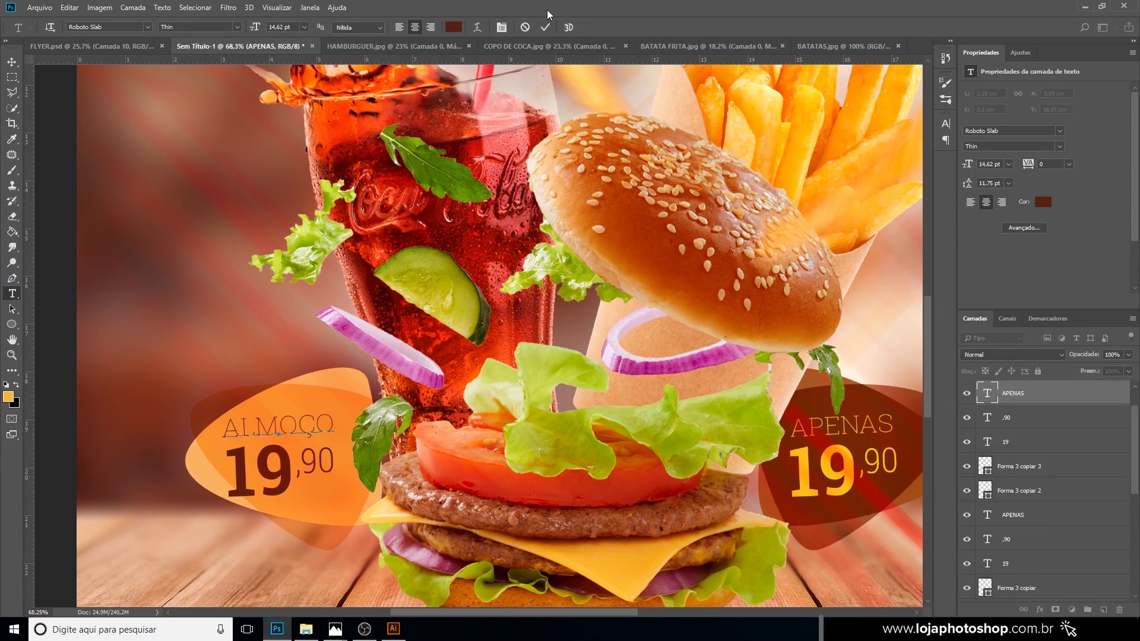
left_click(545, 27)
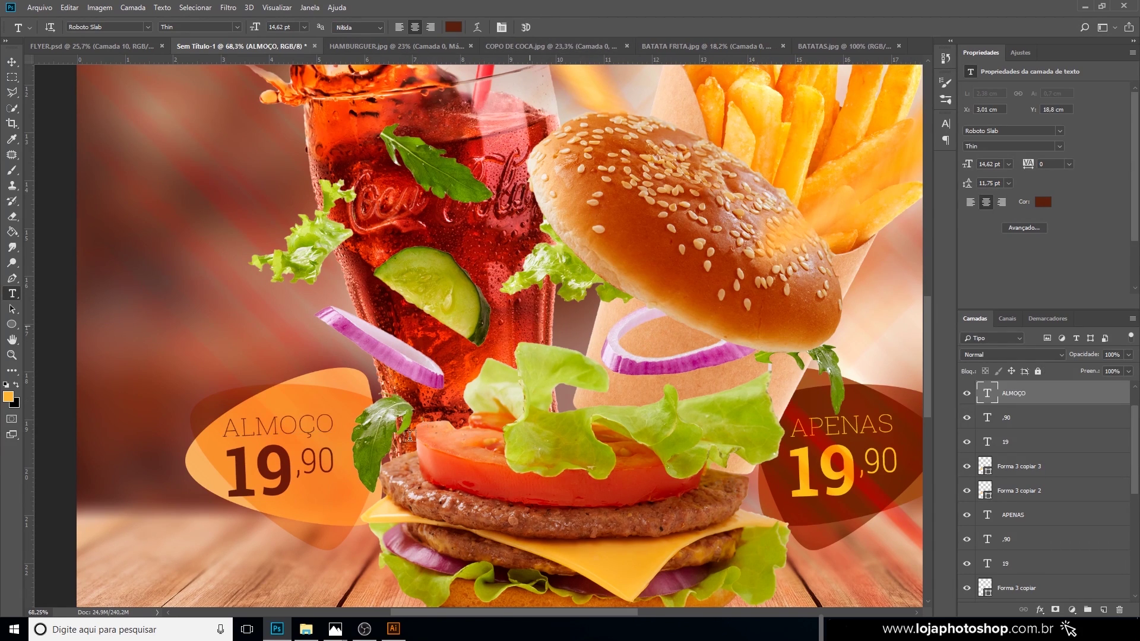
Replace the "19" on the orange tag with "COMPLETO" and delete that tag's ",90" text layer.
double_click(244, 466)
type("COMPLETO")
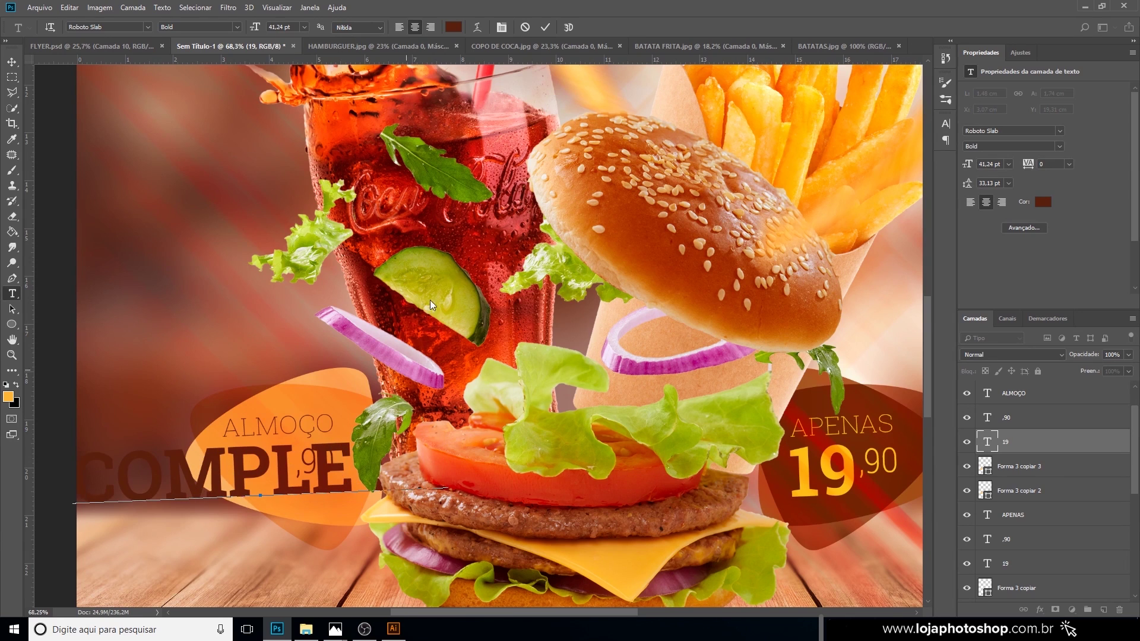
left_click(545, 27)
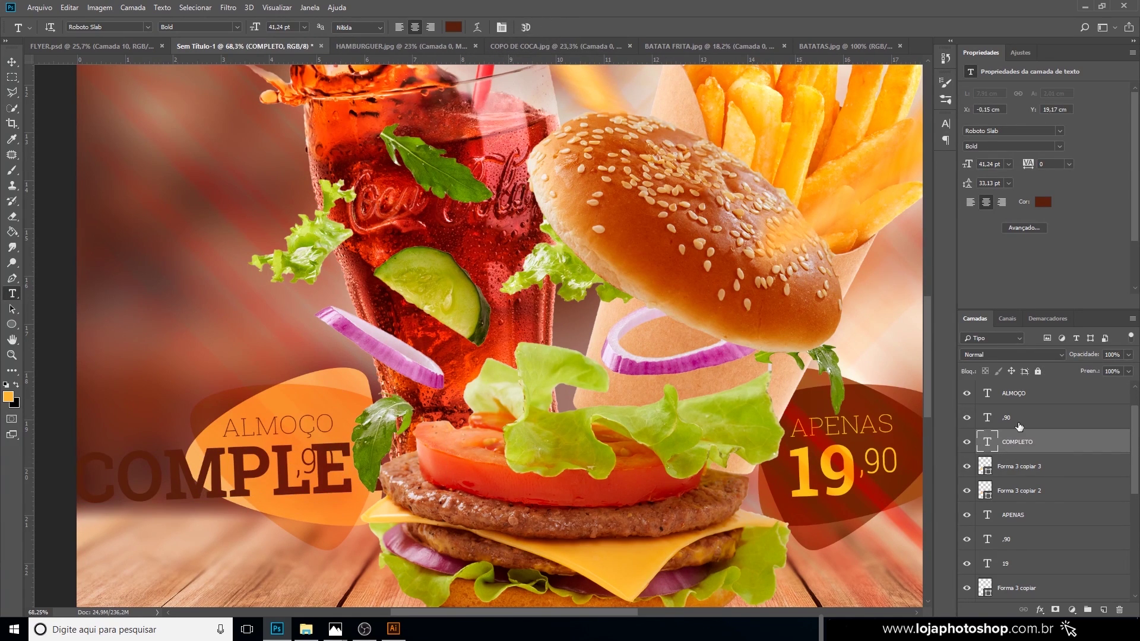
left_click(1019, 419)
key("Delete")
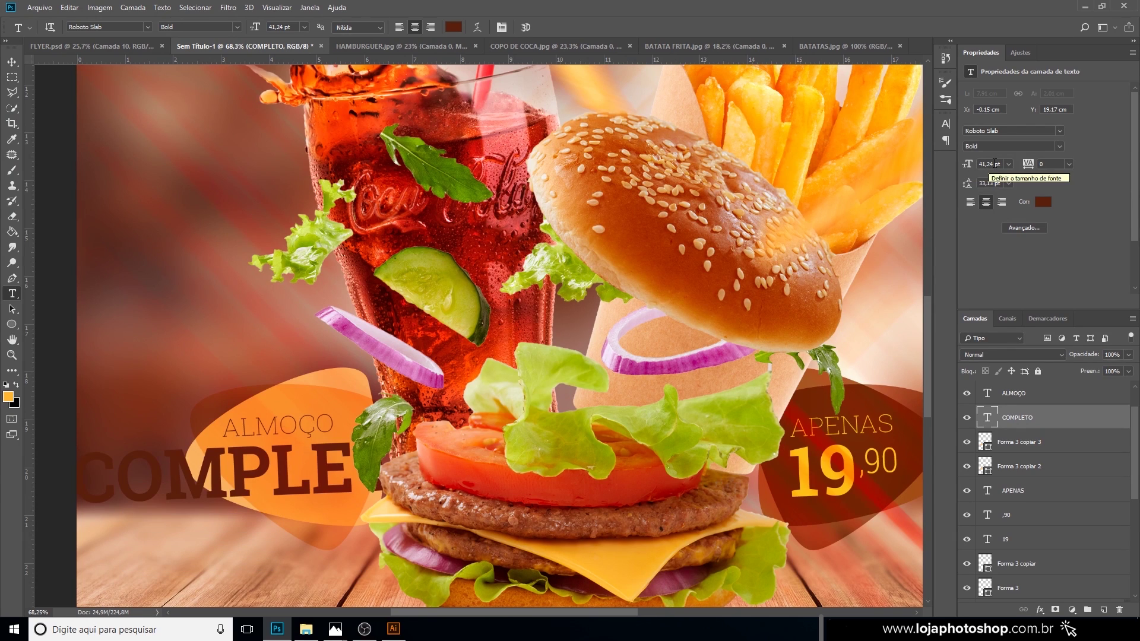
Set the "COMPLETO" text to 25 pt, scale it down to about 61%, and place it under "ALMOÇO" on the orange tag.
left_click(969, 164)
type("25")
key("Return")
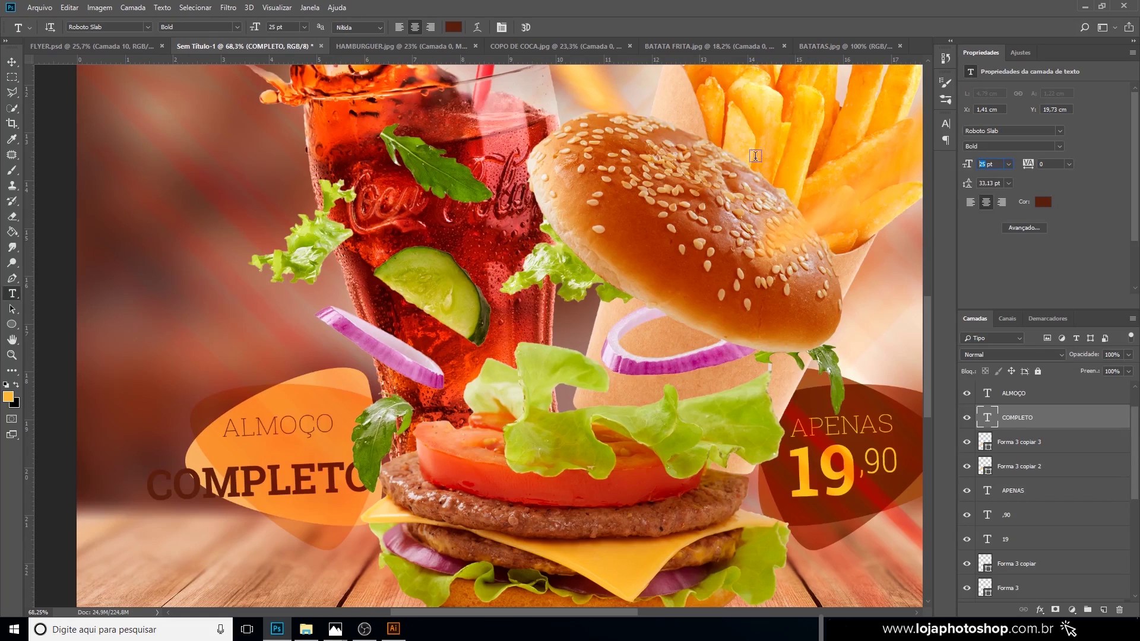
left_click(12, 62)
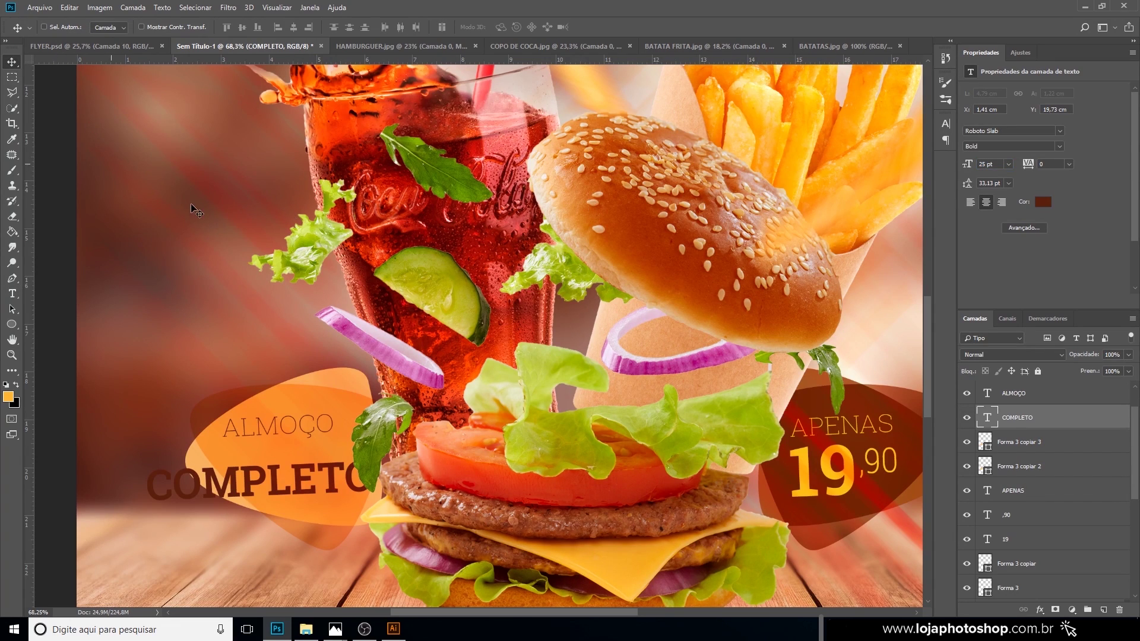
key("ctrl")
key("ctrl+t")
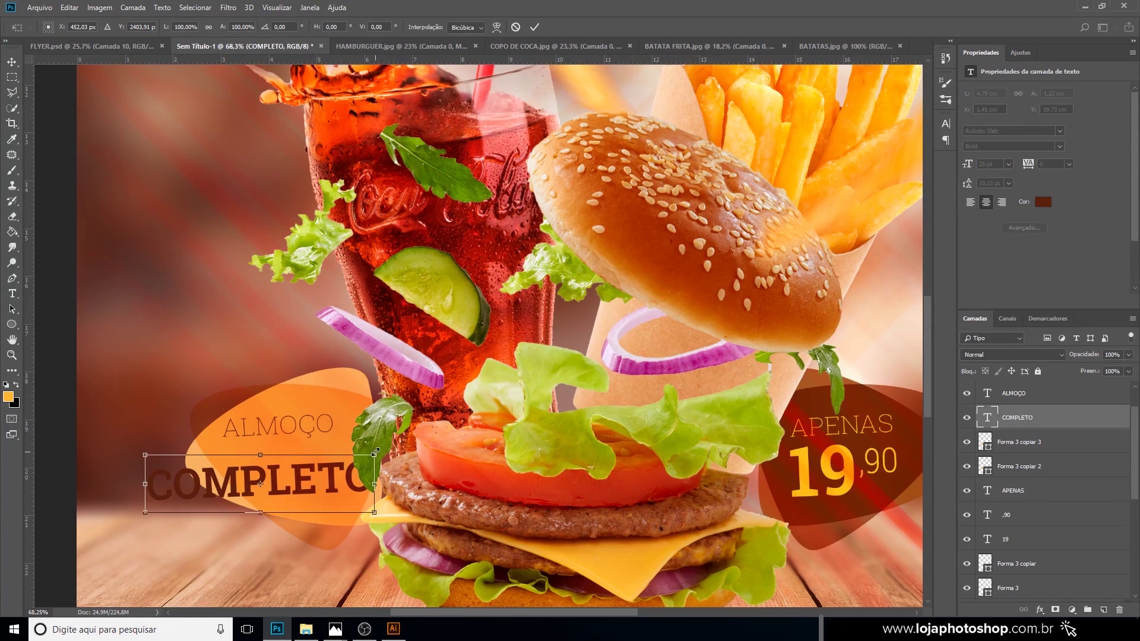
mouse_move(376, 453)
left_mouse_down()
mouse_move(326, 463)
mouse_move(376, 459)
mouse_move(398, 441)
mouse_move(364, 447)
left_mouse_up()
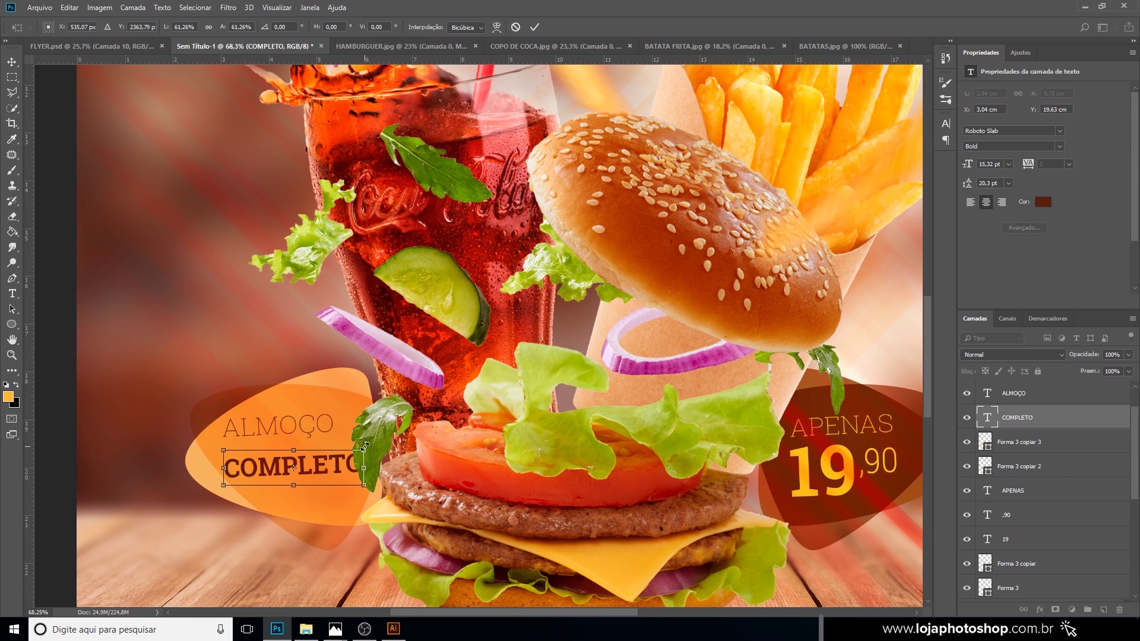
key("Return")
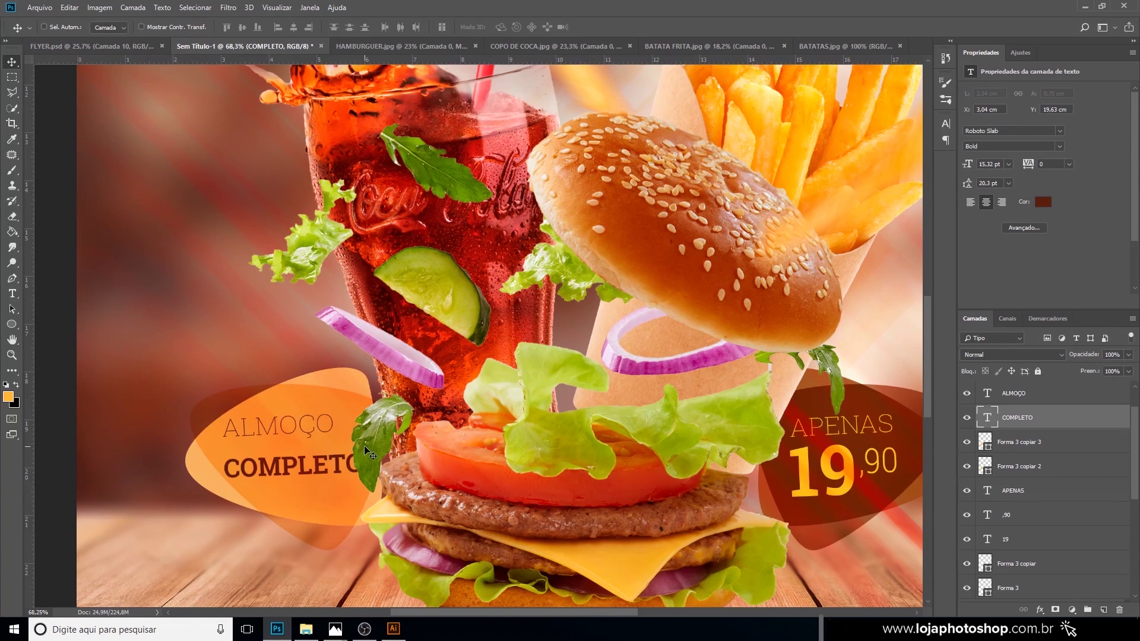
Save the document as a Photoshop file named "FLYER AULA" with maximized compatibility.
left_click(38, 8)
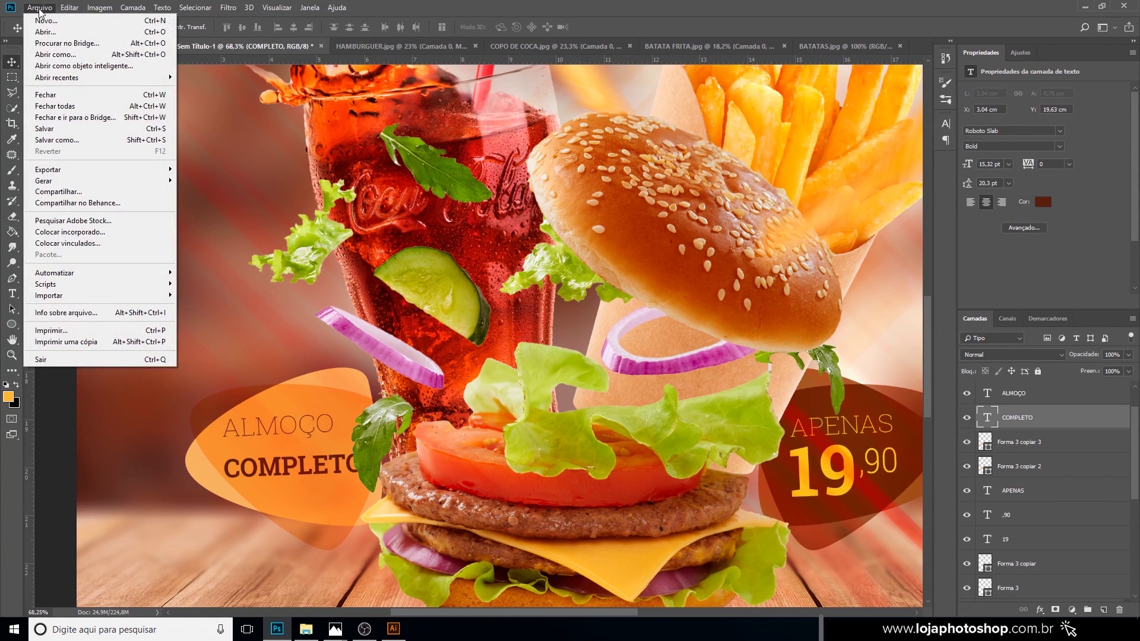
left_click(104, 145)
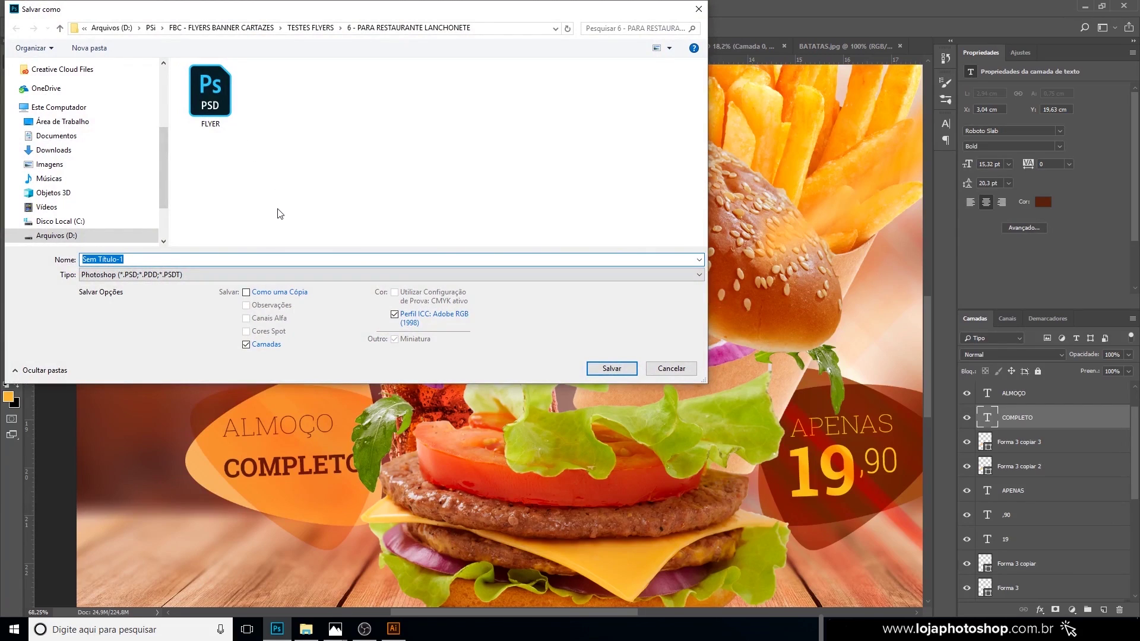
type("f")
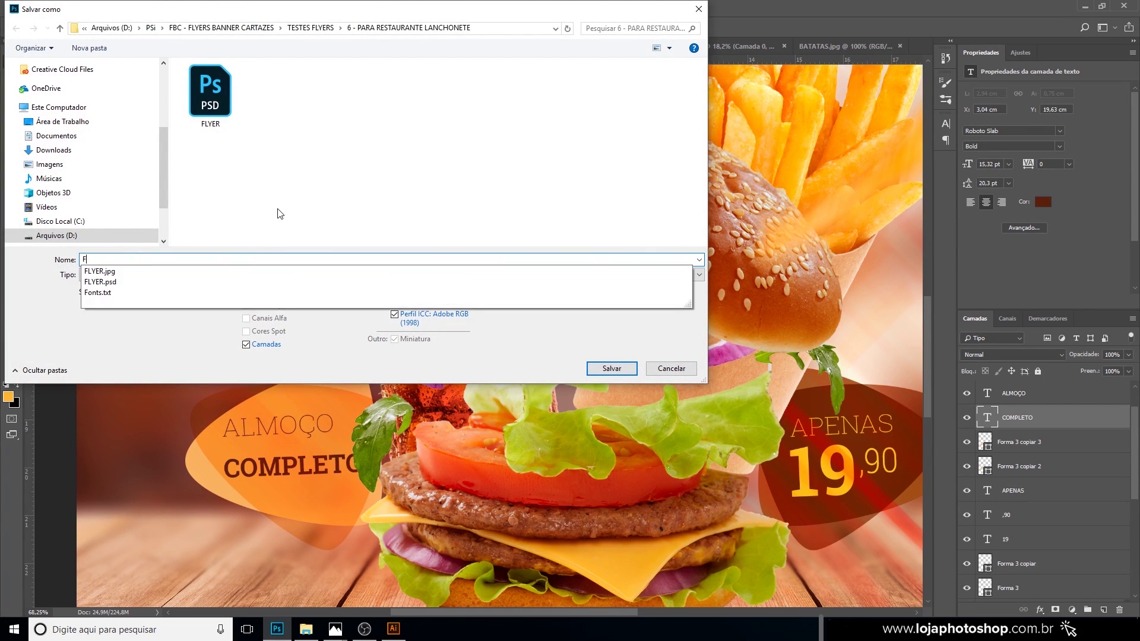
type("LYER AULA")
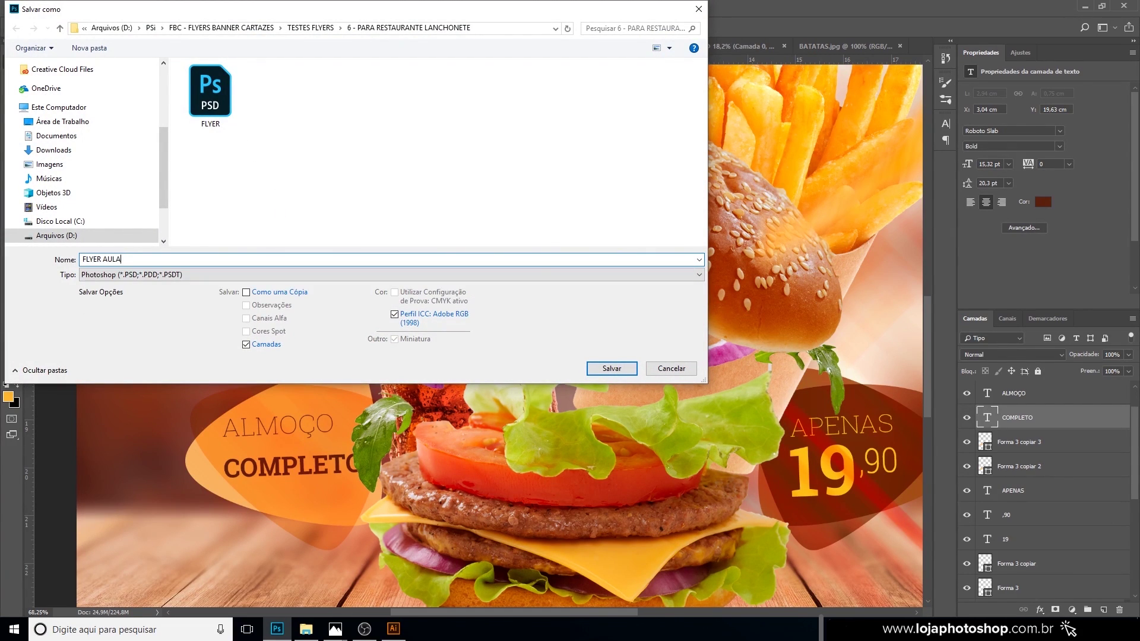
key("Return")
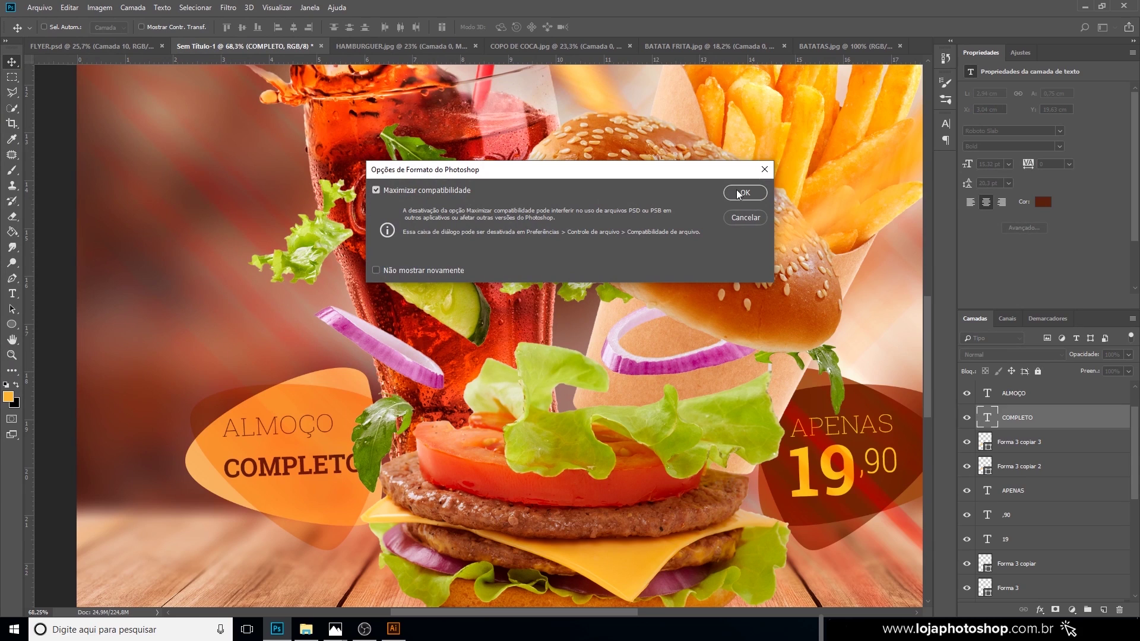
left_click(742, 193)
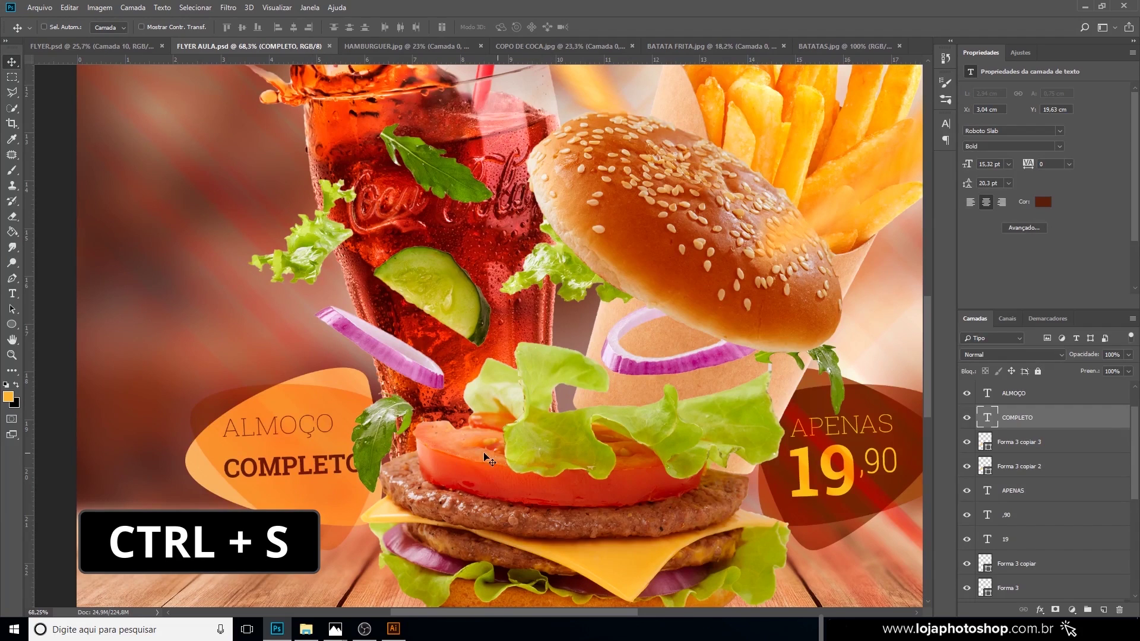
Scale the "ALMOÇO" text up to about 121% and place it directly above "COMPLETO" on the orange tag.
left_click(1038, 397)
key("ctrl+t")
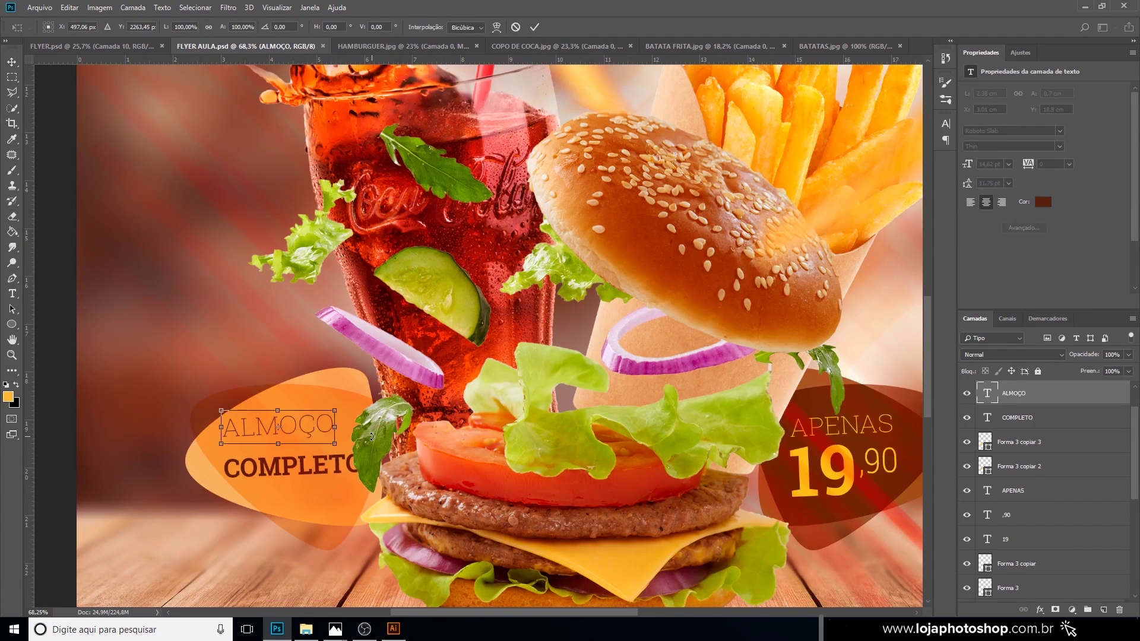
left_click_drag(331, 411, 350, 453)
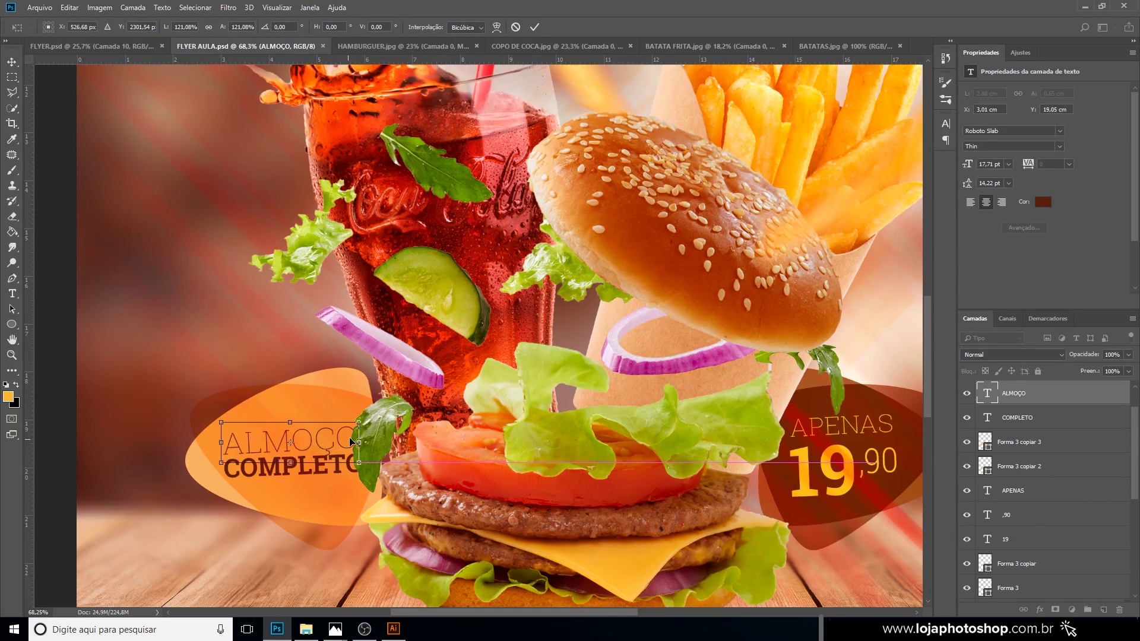
key("Return")
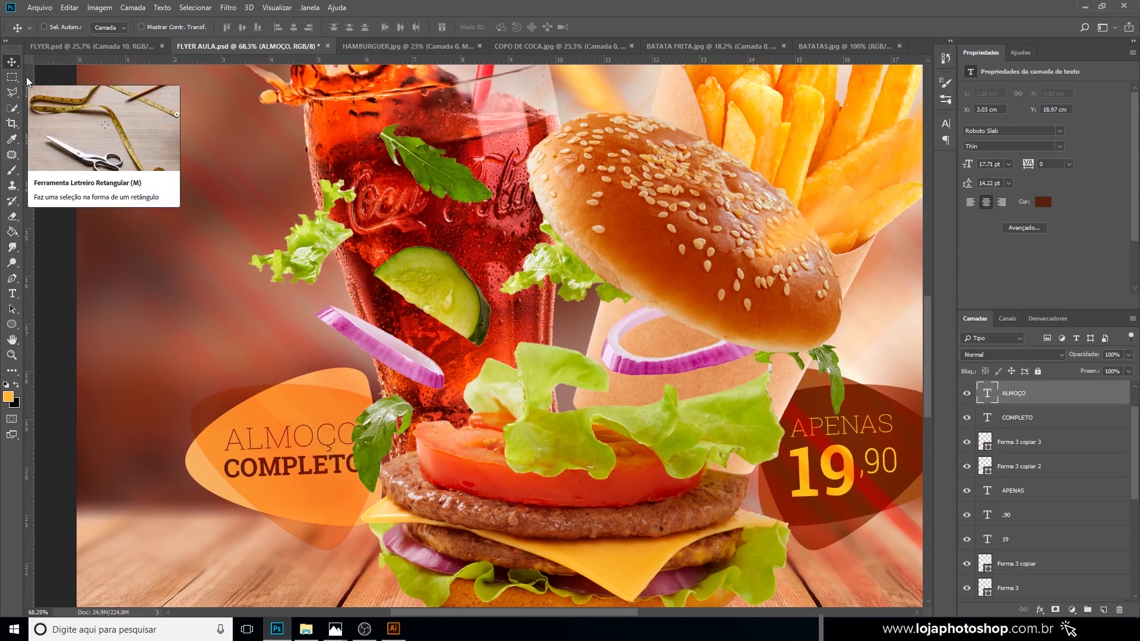
Select the orange tag's two texts and two shapes together and move them slightly away from the burger.
left_click(1030, 466, "shift")
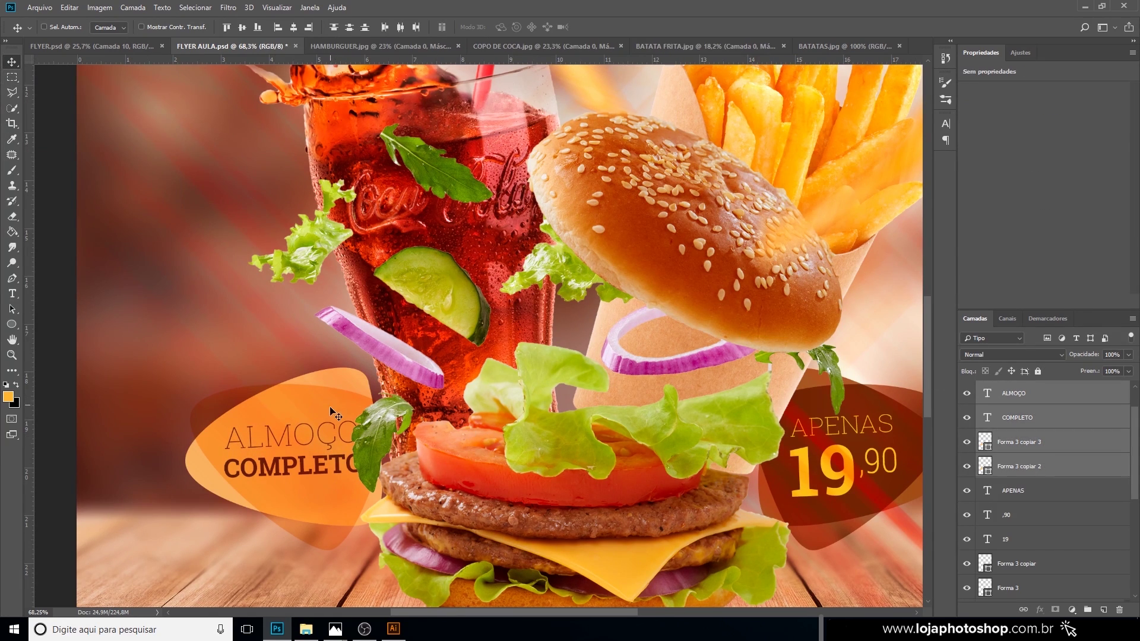
left_click_drag(331, 411, 325, 411)
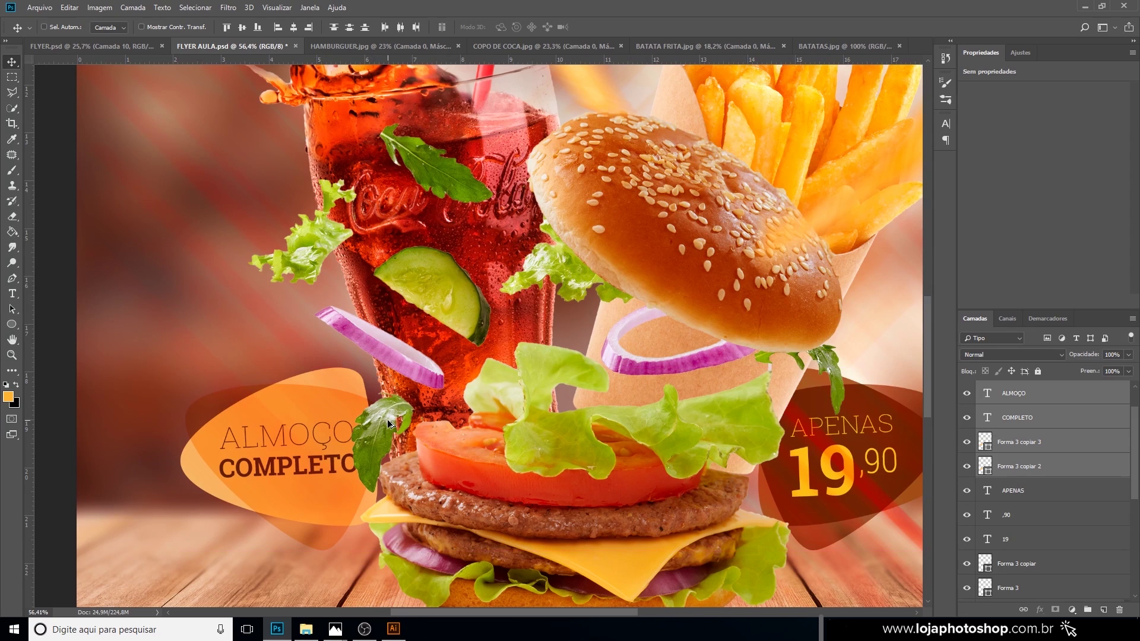
scroll(387, 419, "down", 5)
scroll(387, 419, "down", 3)
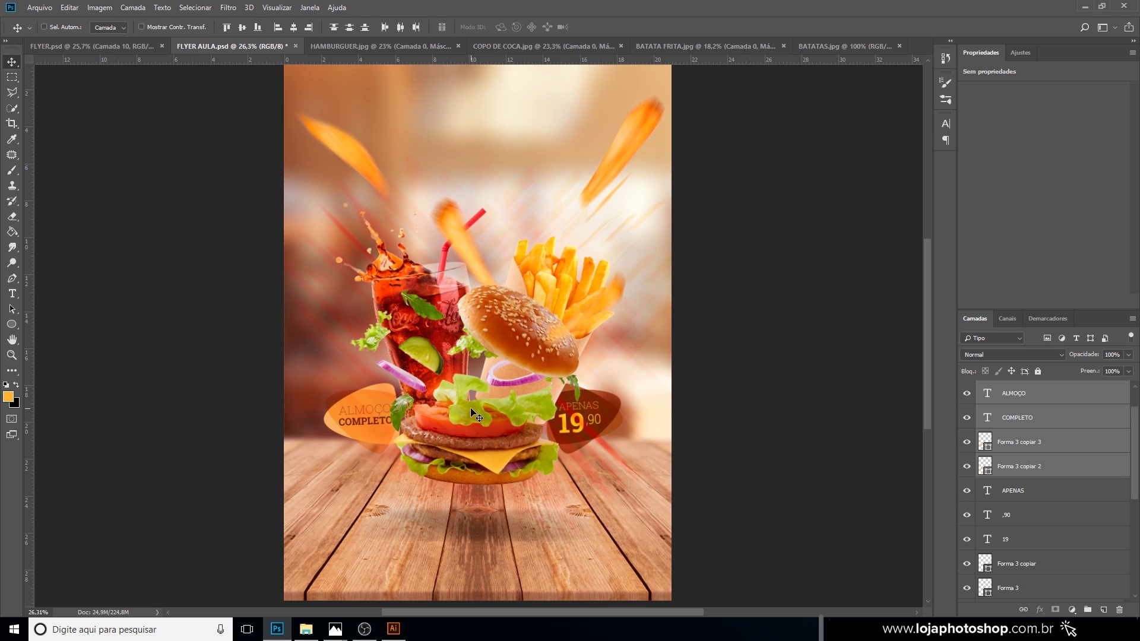
In FLYER.psd, select and copy the whole white three-line disclaimer text near the flyer's lower edge.
left_click(95, 46)
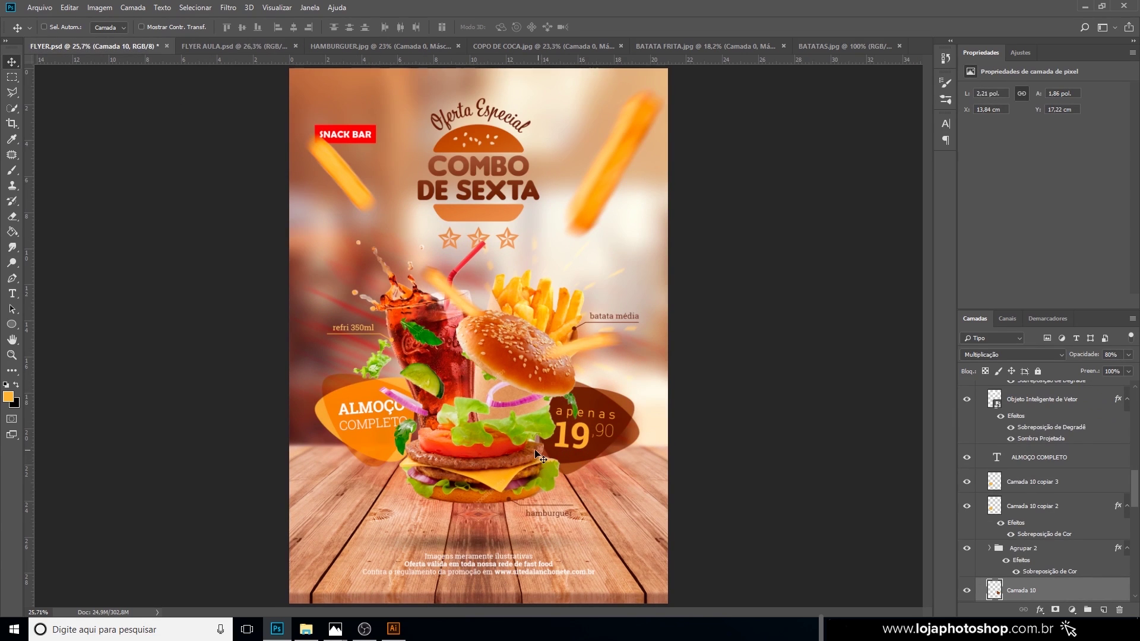
scroll(505, 579, "up", 4)
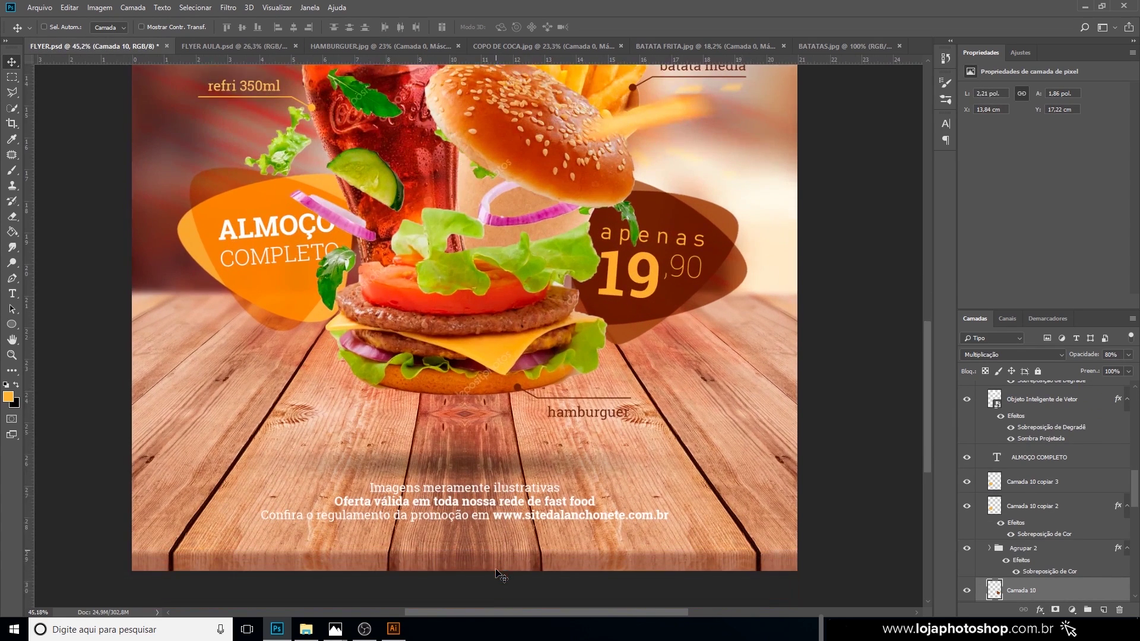
scroll(501, 575, "down", 1)
left_click(12, 293)
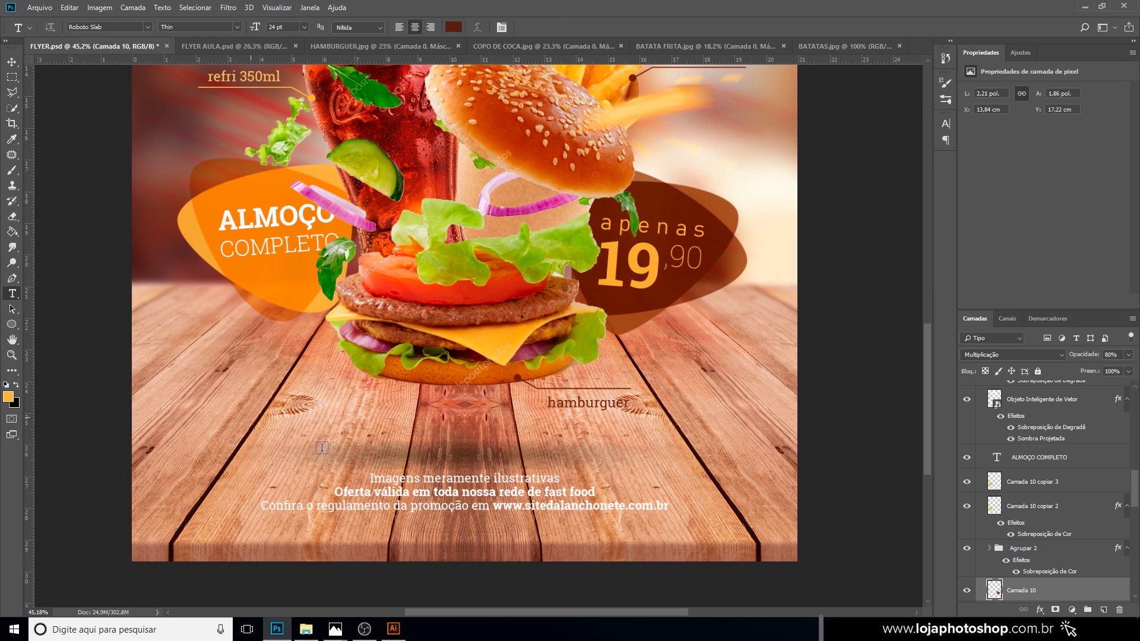
left_click(370, 476)
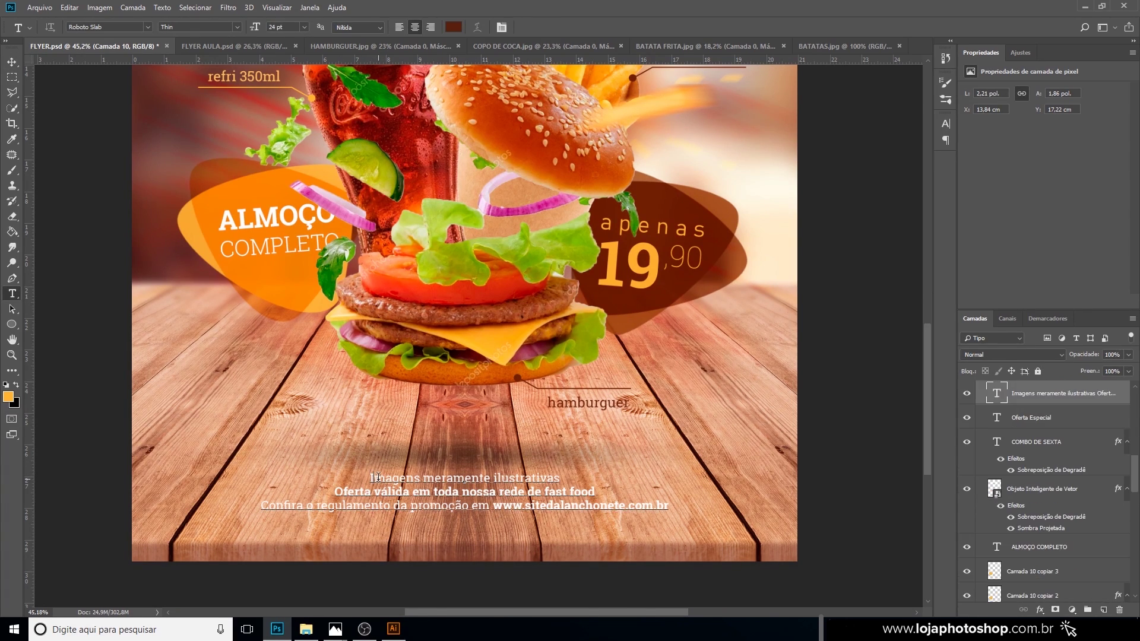
left_click_drag(370, 476, 493, 491)
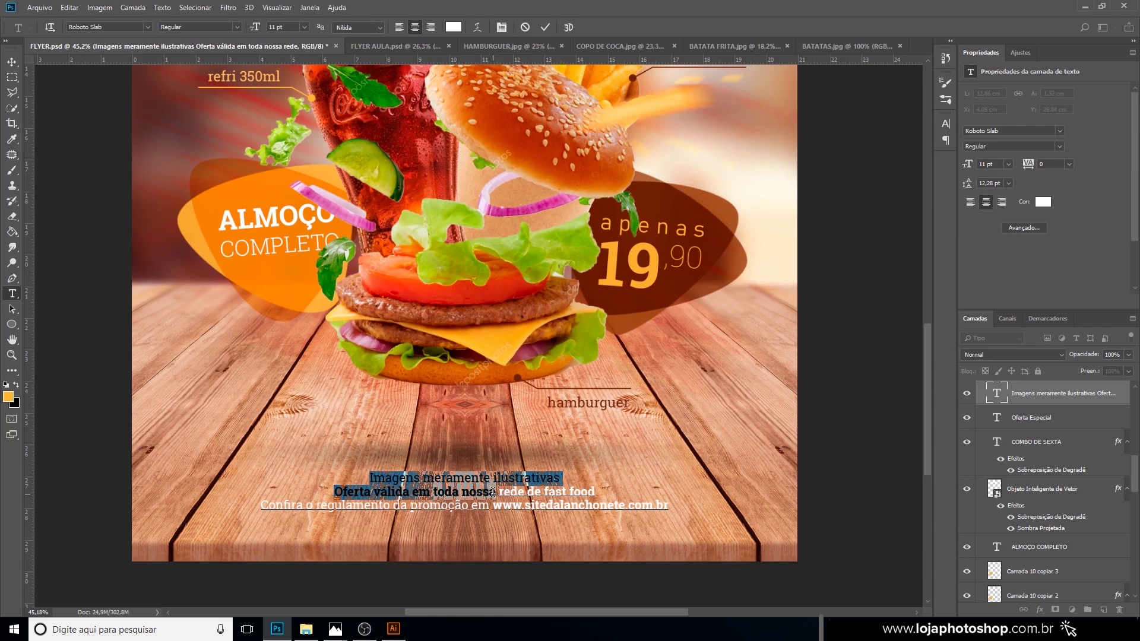
left_click_drag(502, 493, 501, 494)
left_click_drag(508, 495, 674, 508)
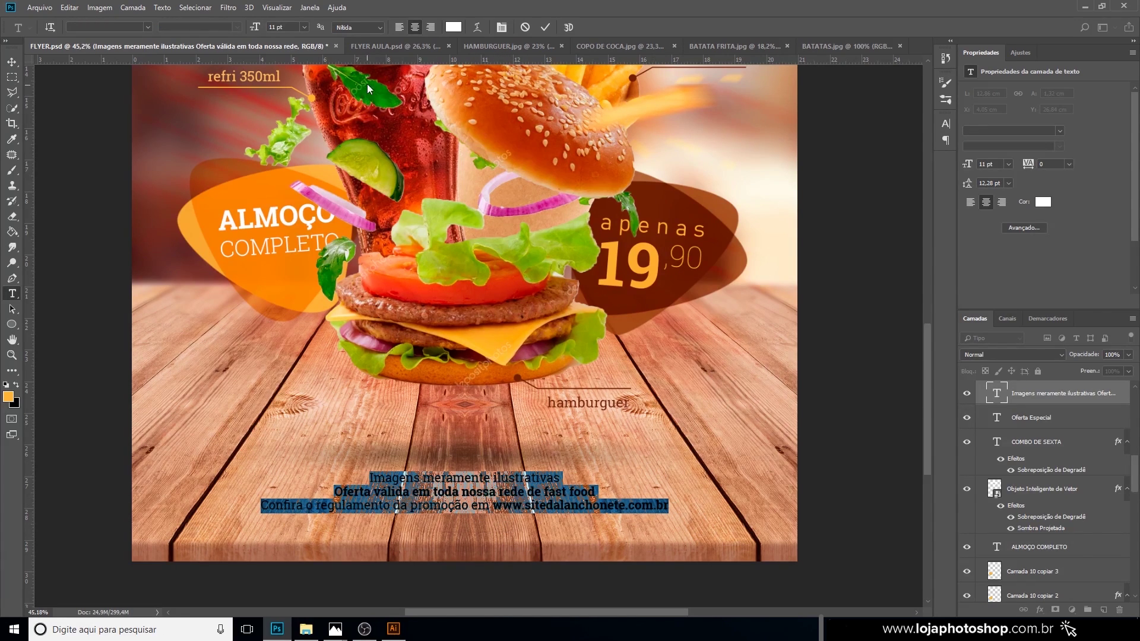
Add a new layer above "ALMOÇO" in FLYER AULA.psd and paste the copied disclaimer as text on the wooden table.
left_click(366, 45)
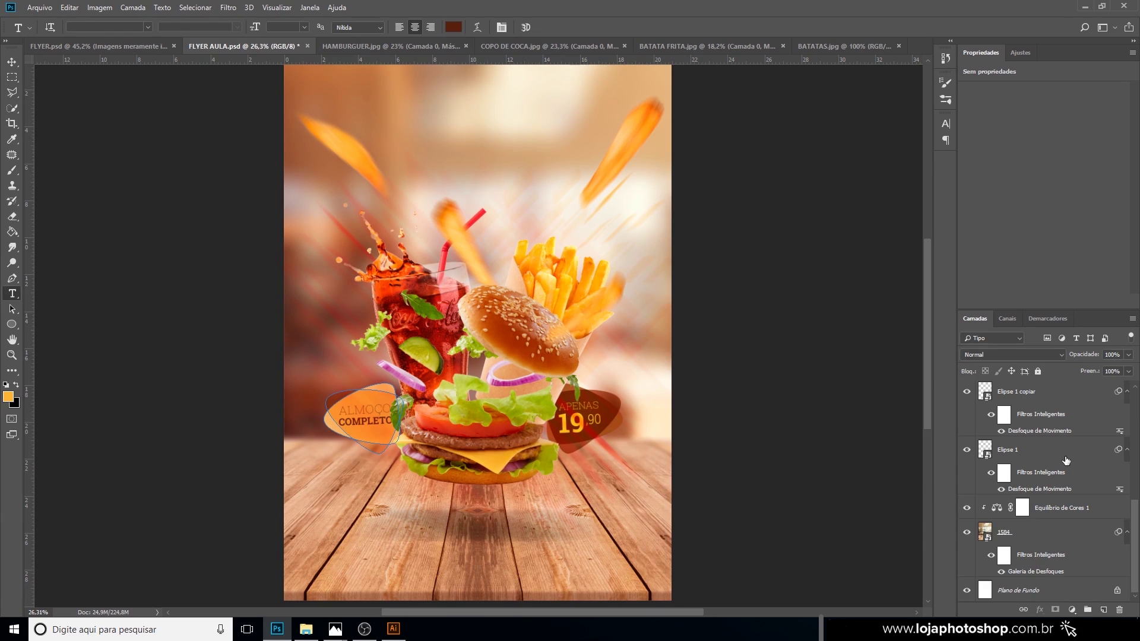
scroll(1129, 502, "up", 5)
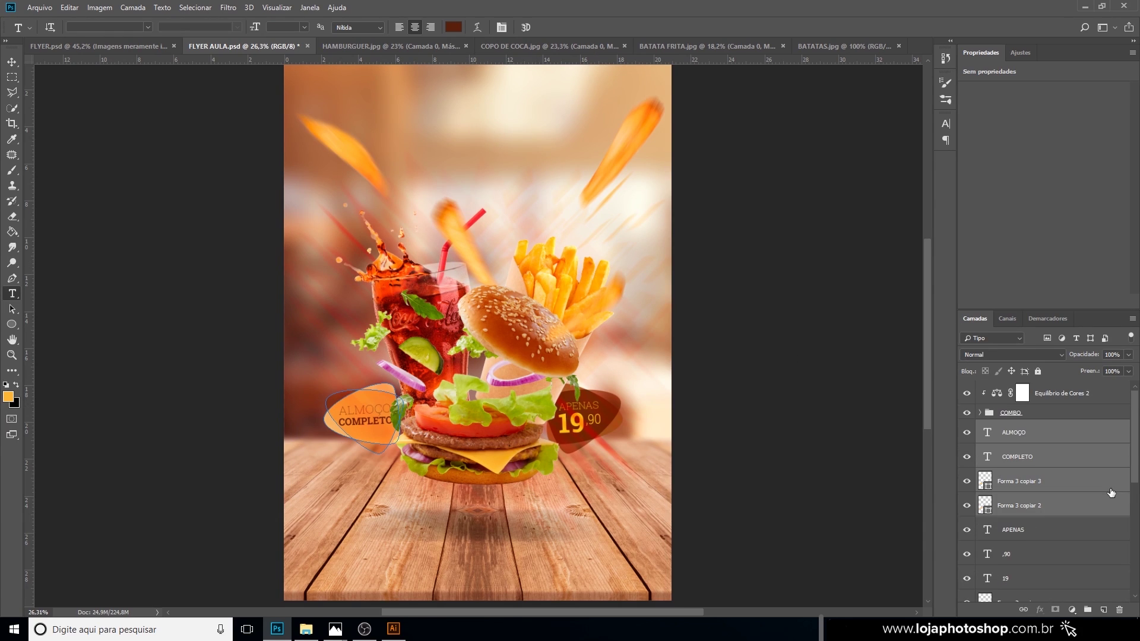
left_click(1063, 439)
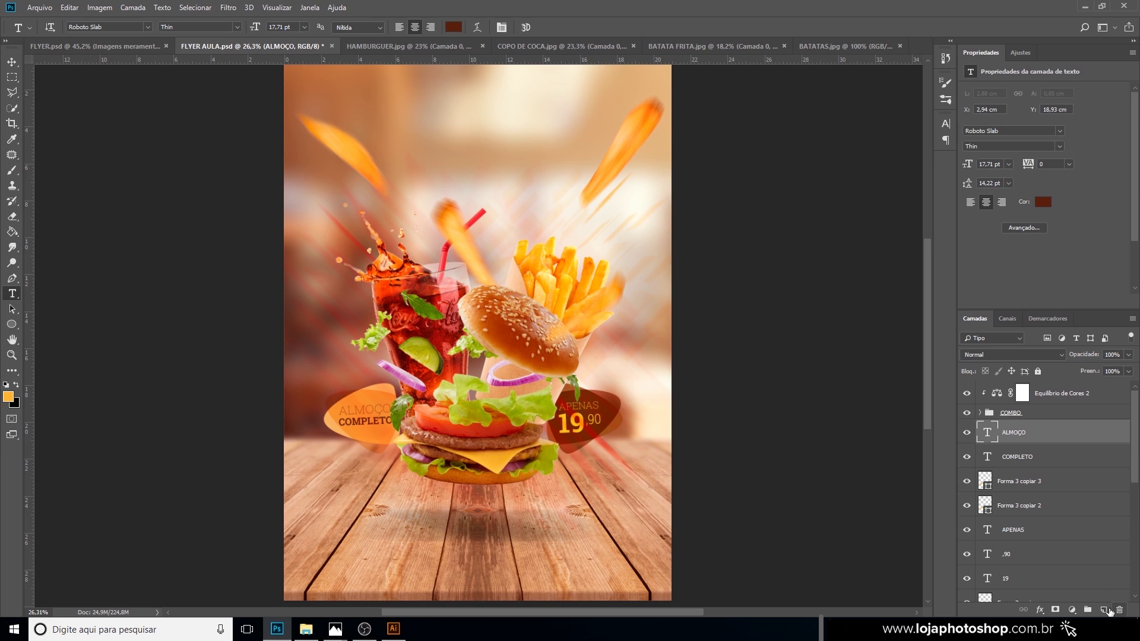
left_click(1103, 610)
left_click(372, 561)
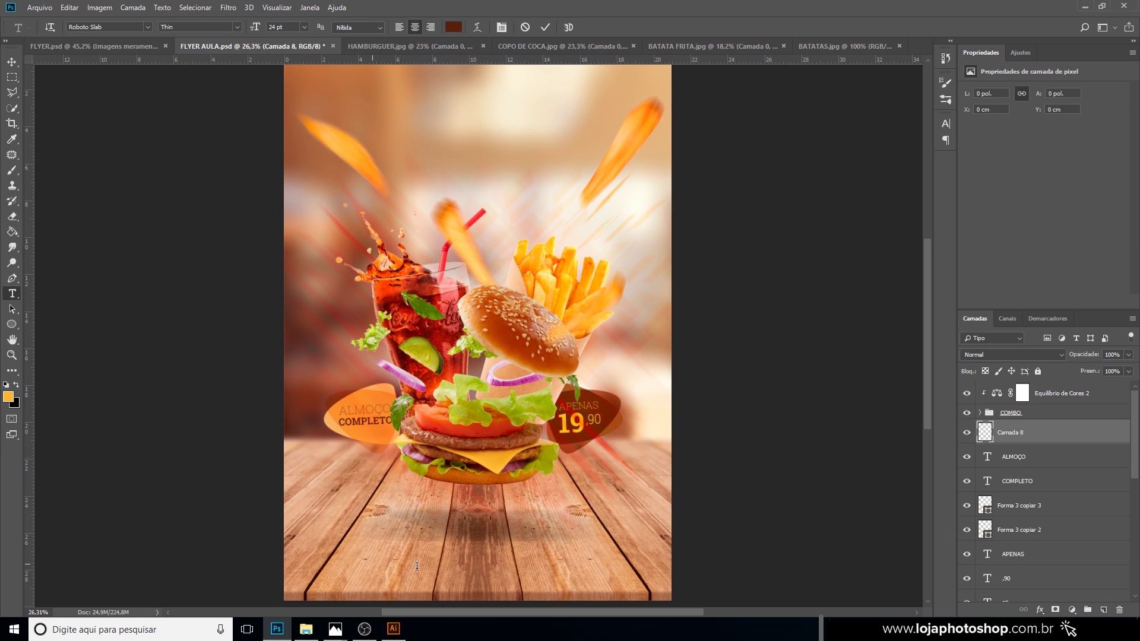
type("Imagens meramente ilustrativas Oferta válida em toda nossa rede de fast food regulamento da promoção em www.sitedalanchonete.com.br")
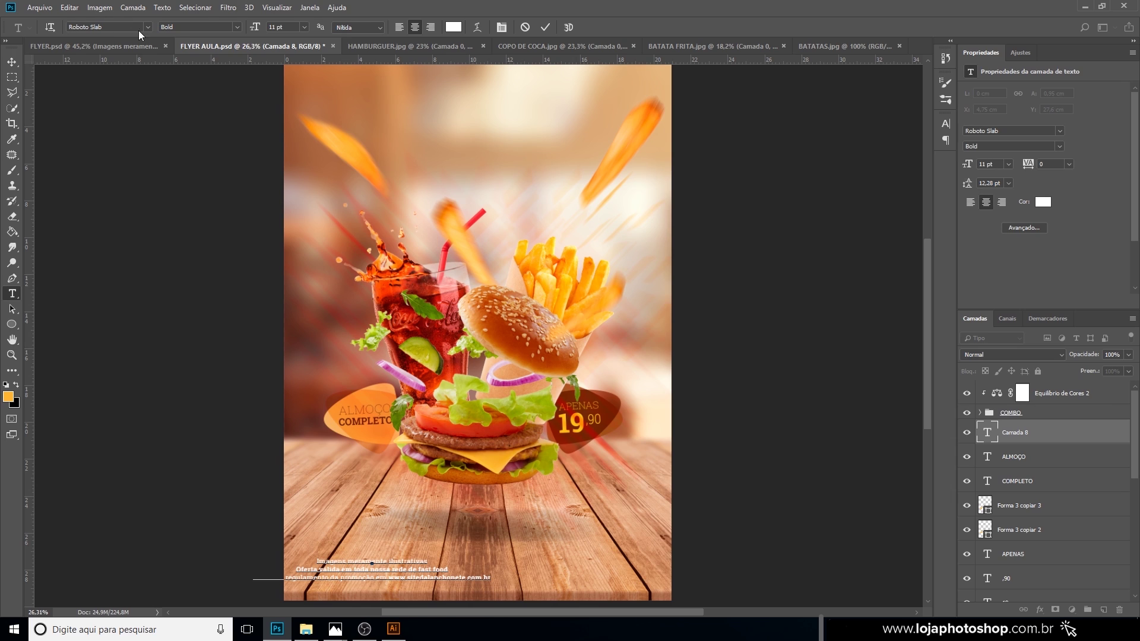
Center the disclaimer text horizontally near the flyer's lower edge and nudge it slightly upward.
left_click(12, 62)
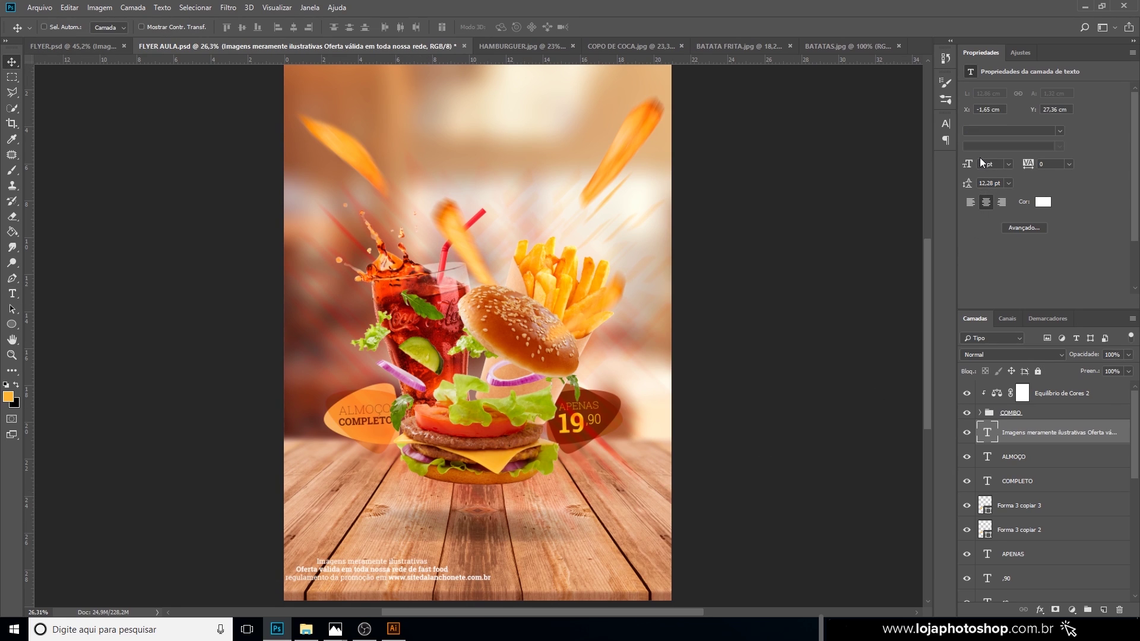
left_click_drag(431, 570, 529, 561)
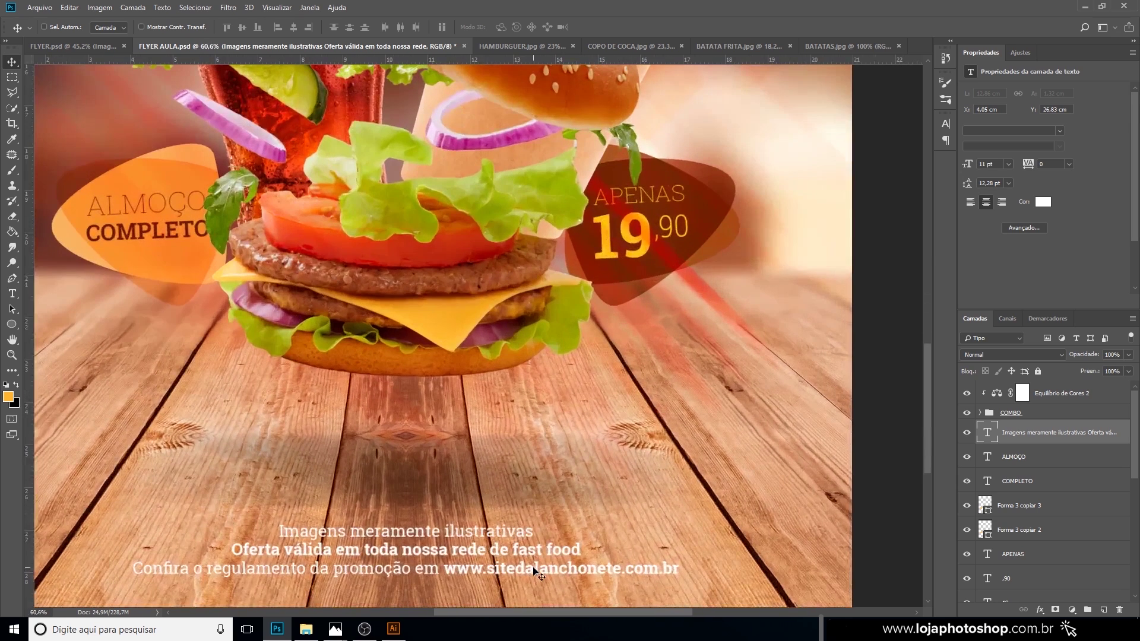
scroll(528, 560, "up", 4)
left_click(11, 292)
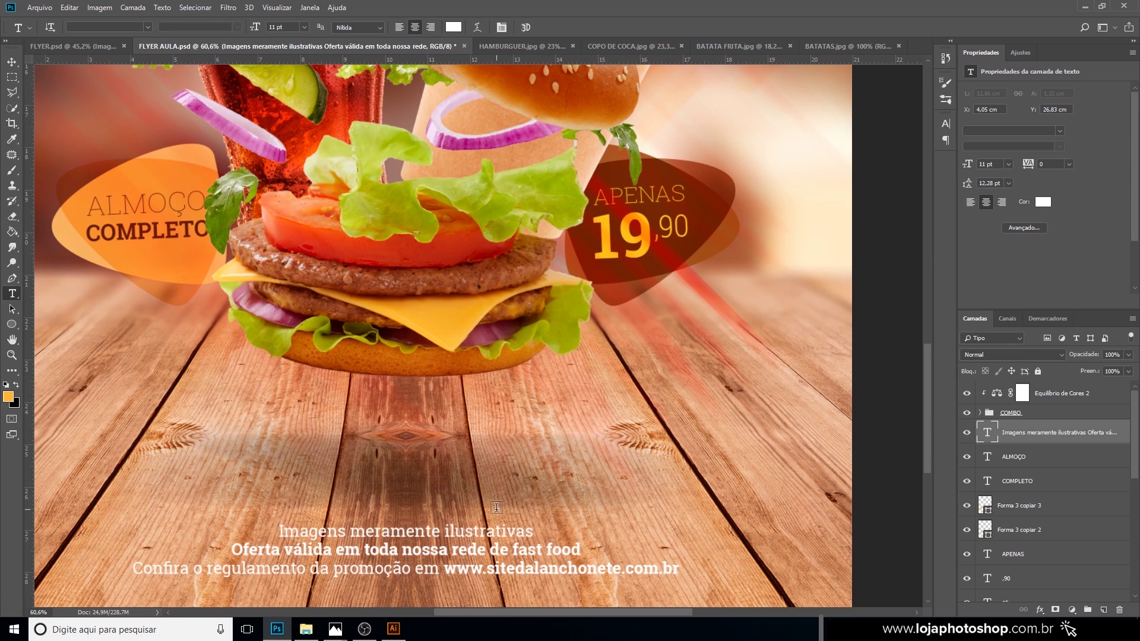
scroll(503, 513, "down", 5)
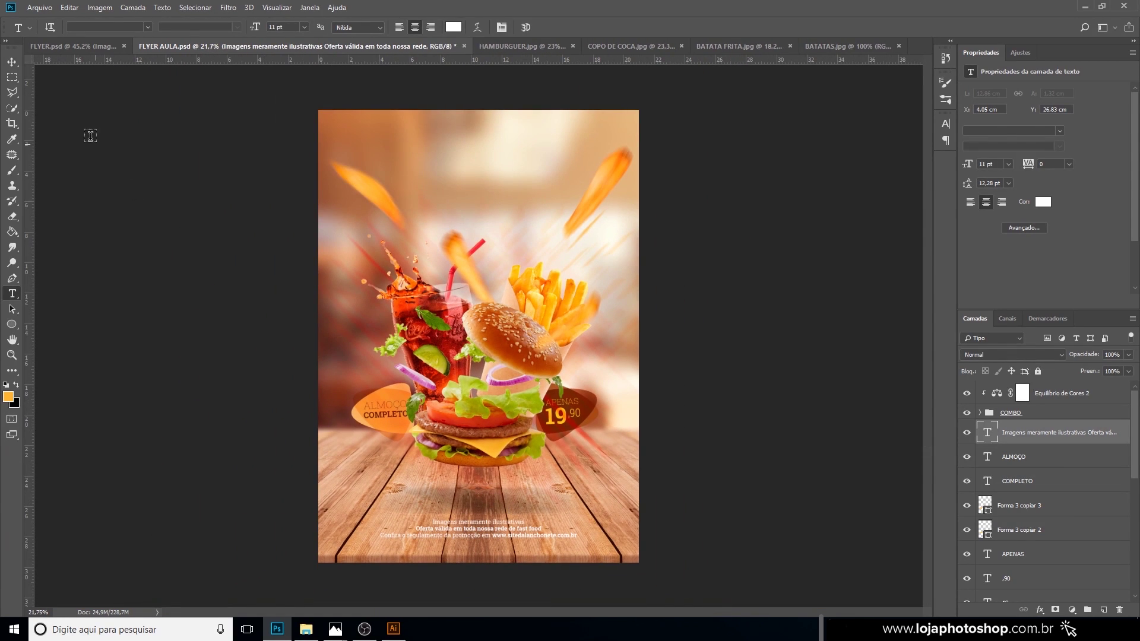
left_click(12, 62)
key("shift+Up")
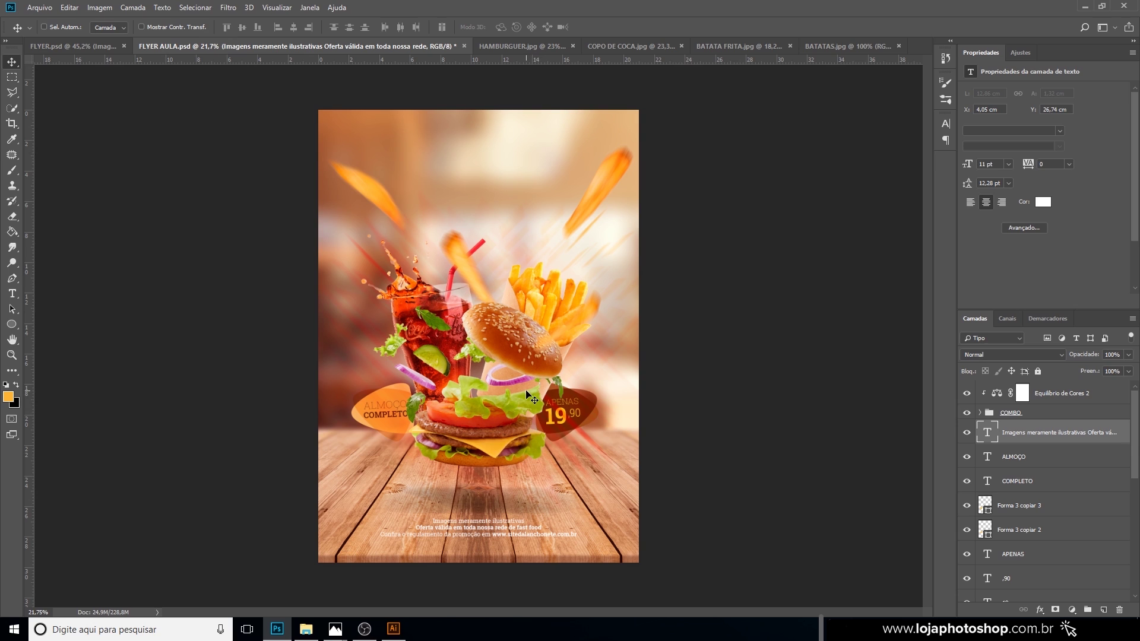
scroll(526, 368, "up", 2)
scroll(527, 373, "up", 1)
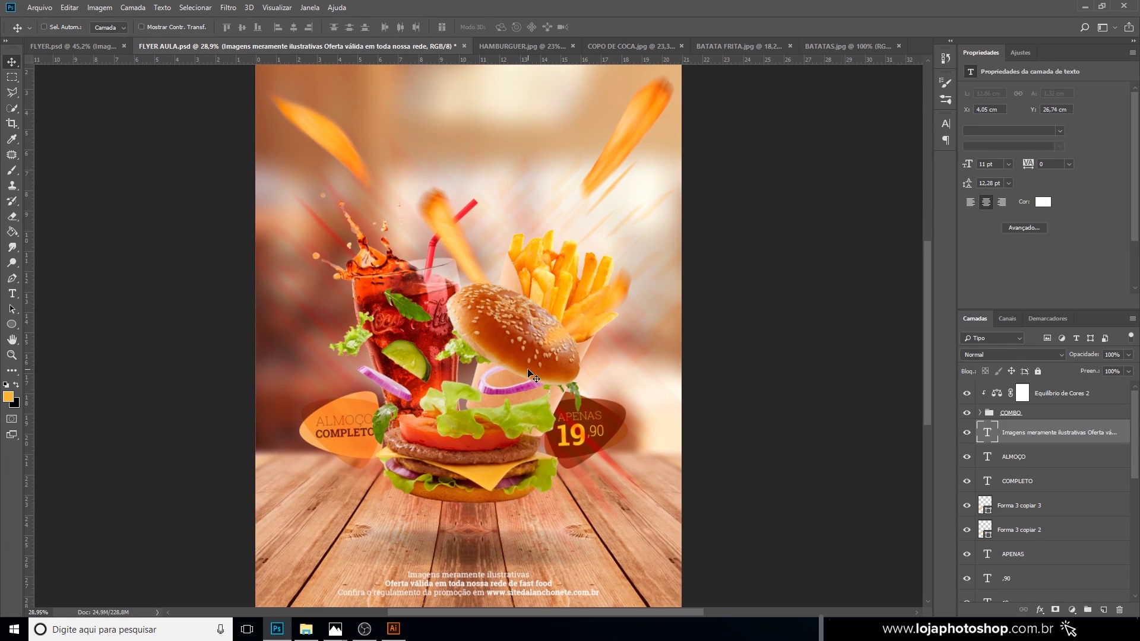
Switch to File Explorer and preview the burger badge collection image 16679-NQRBF9.
left_click(306, 628)
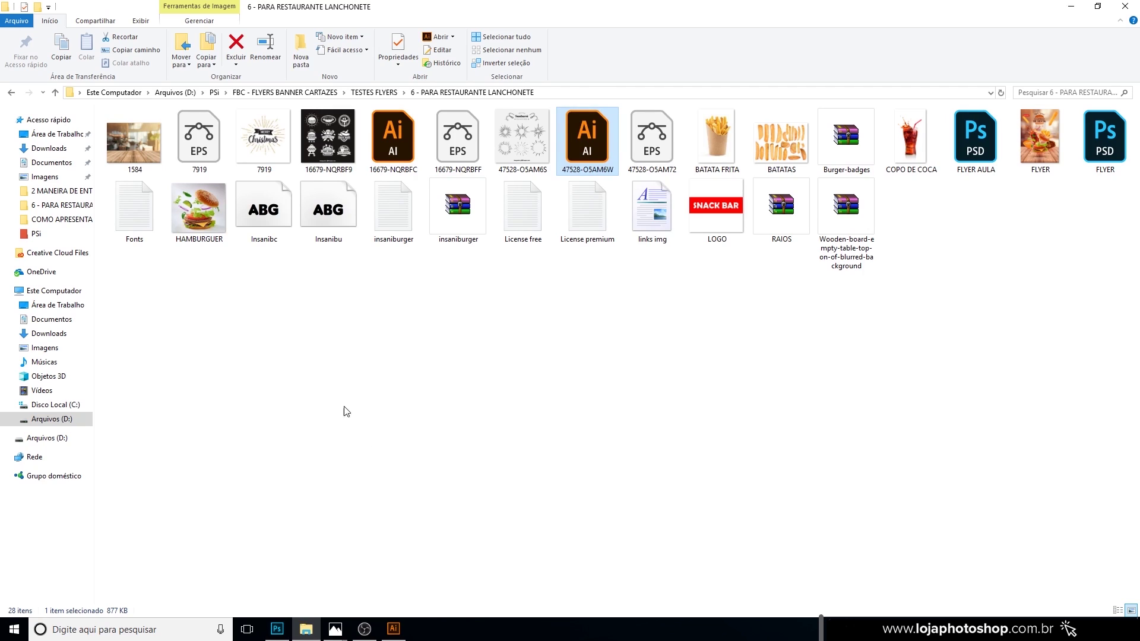
double_click(328, 138)
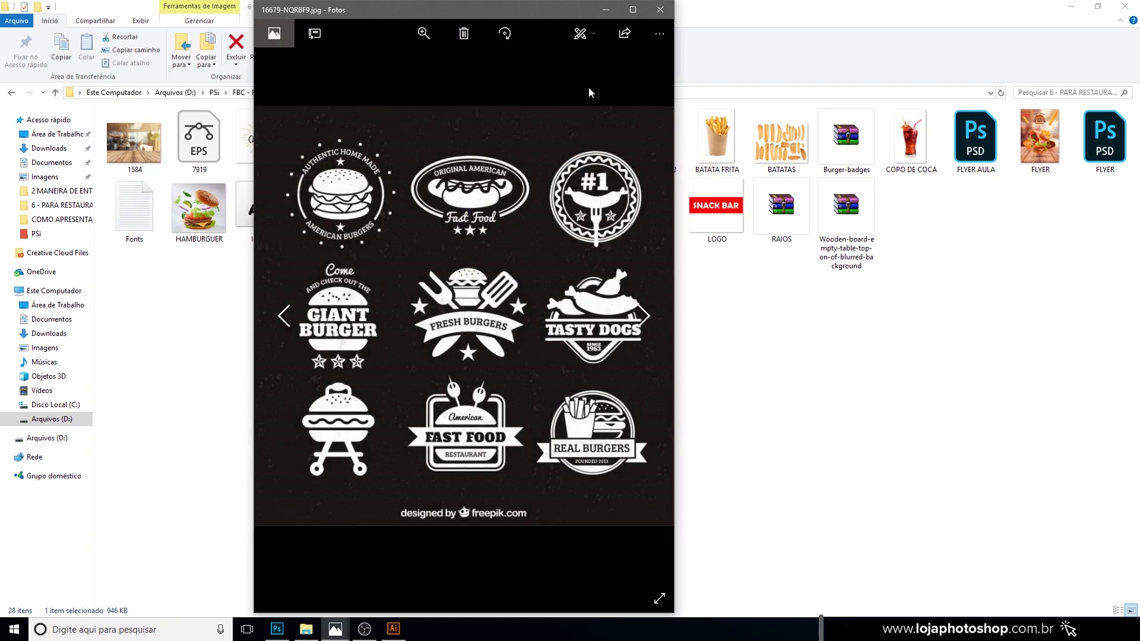
left_click(660, 10)
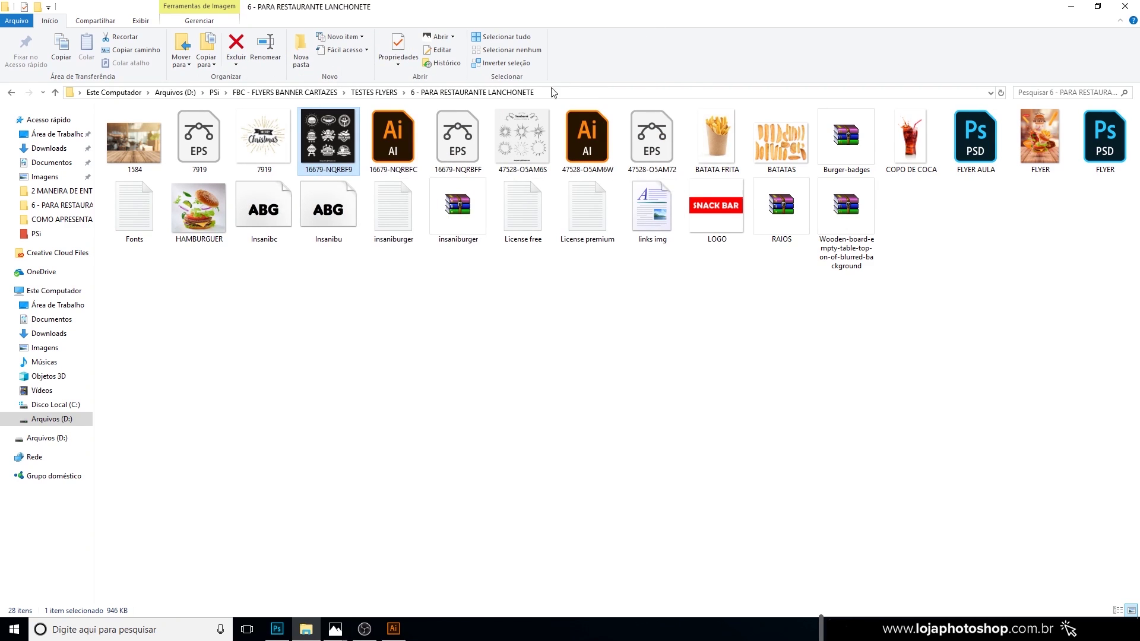
Open the badge collection file 16679-NQRBFC in Illustrator, accepting the default substitutes for its missing fonts.
double_click(397, 156)
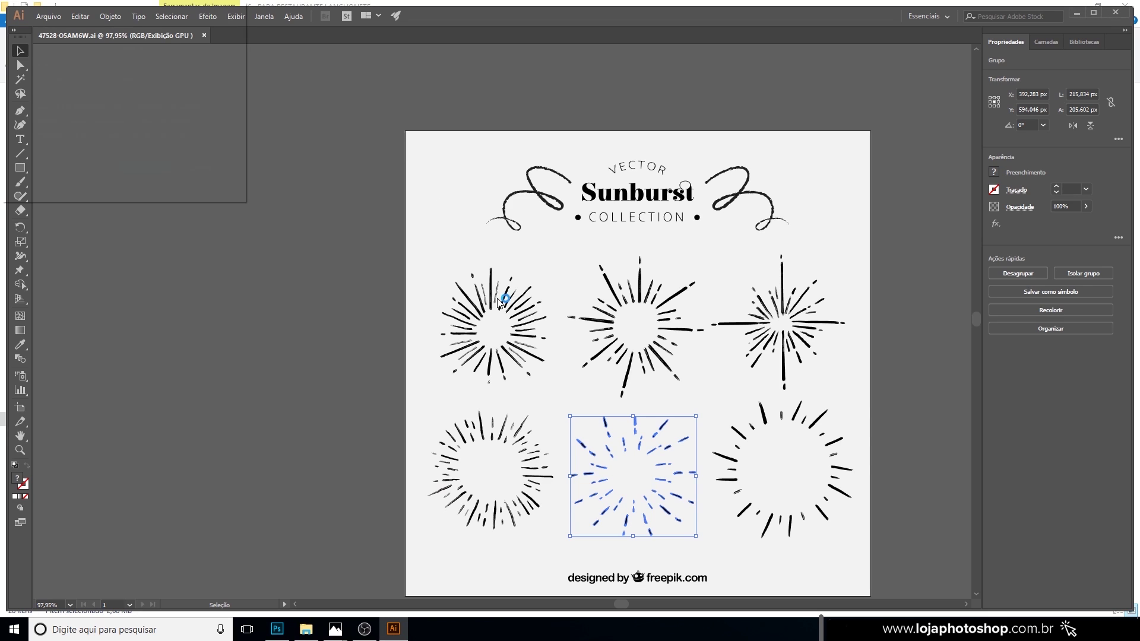
left_click(158, 176)
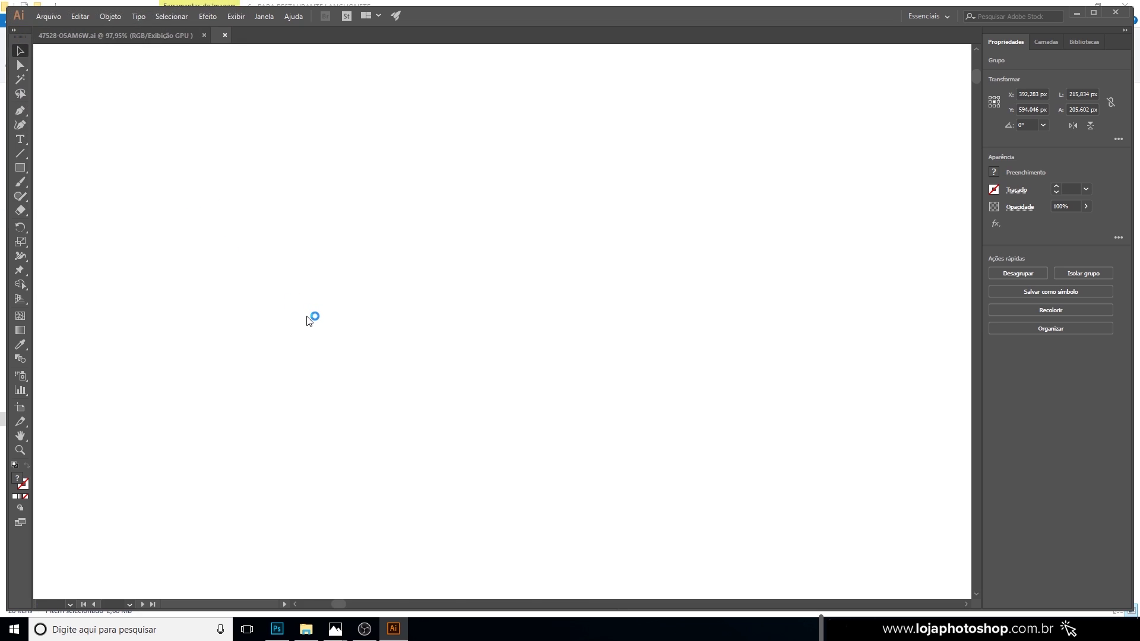
left_click(40, 216)
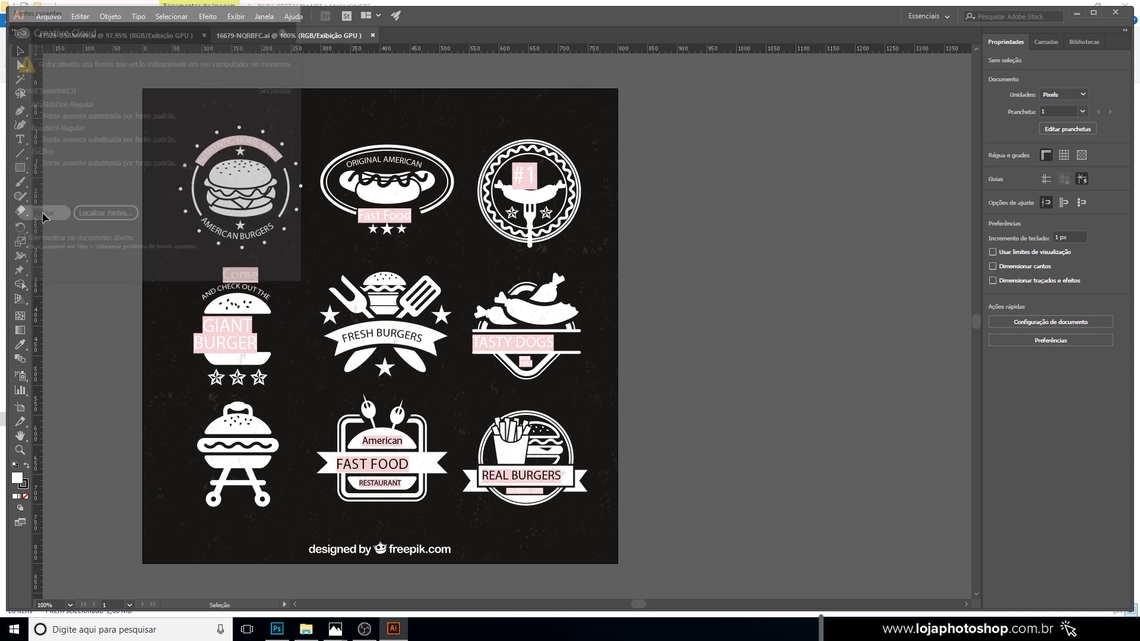
Ungroup the "GIANT BURGER" badge in the burger badge collection.
left_click(227, 343)
left_click(228, 342)
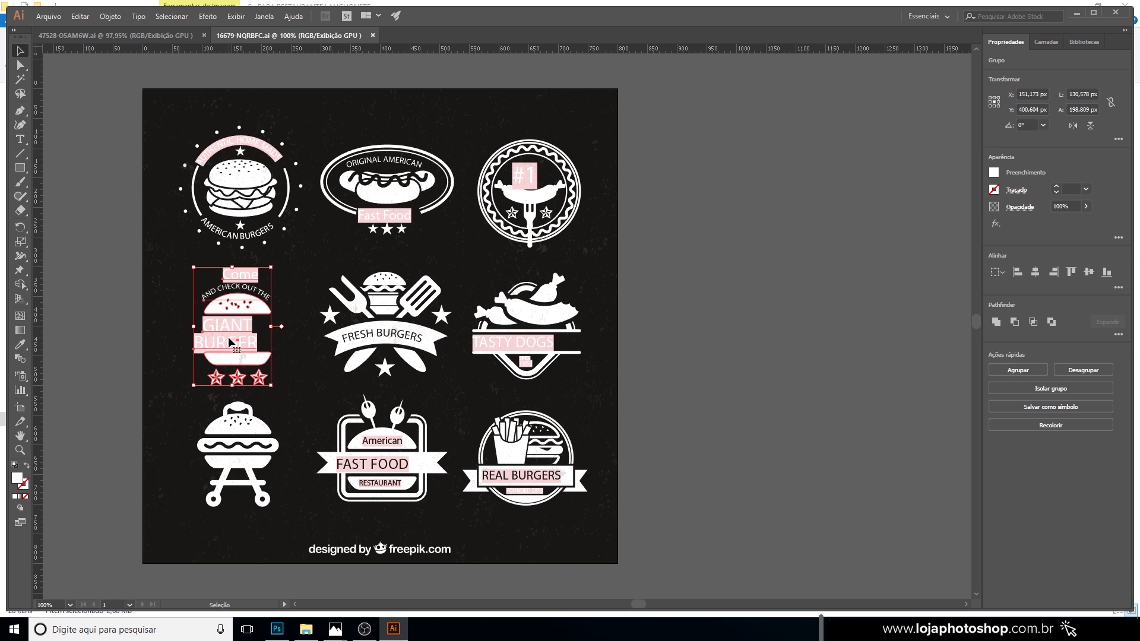
right_click(229, 343)
left_click(250, 418)
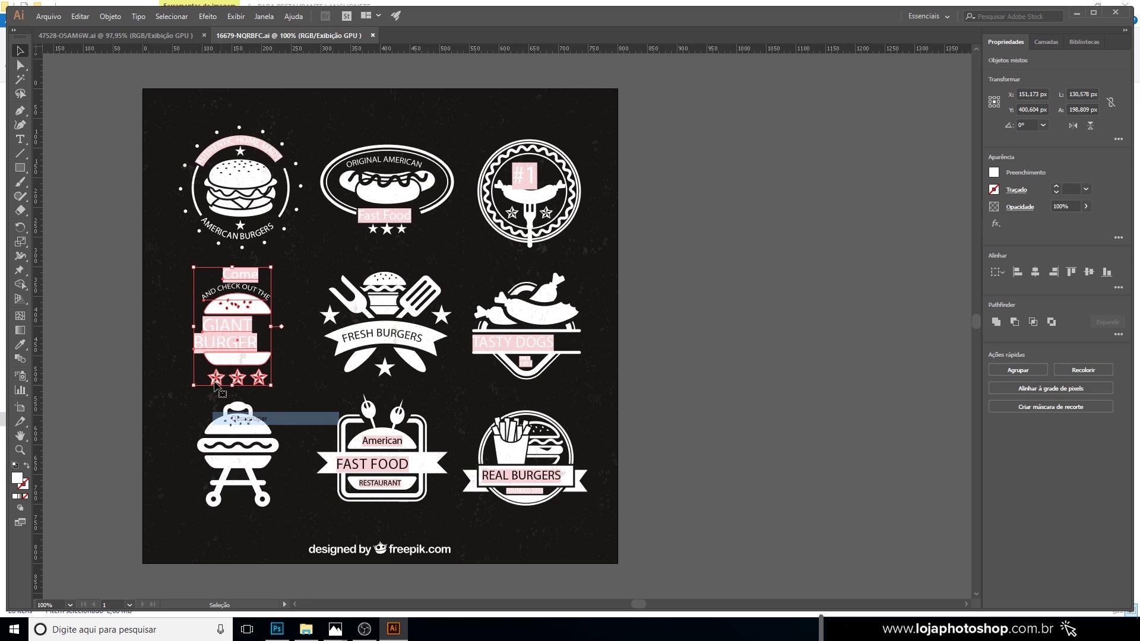
left_click(225, 331)
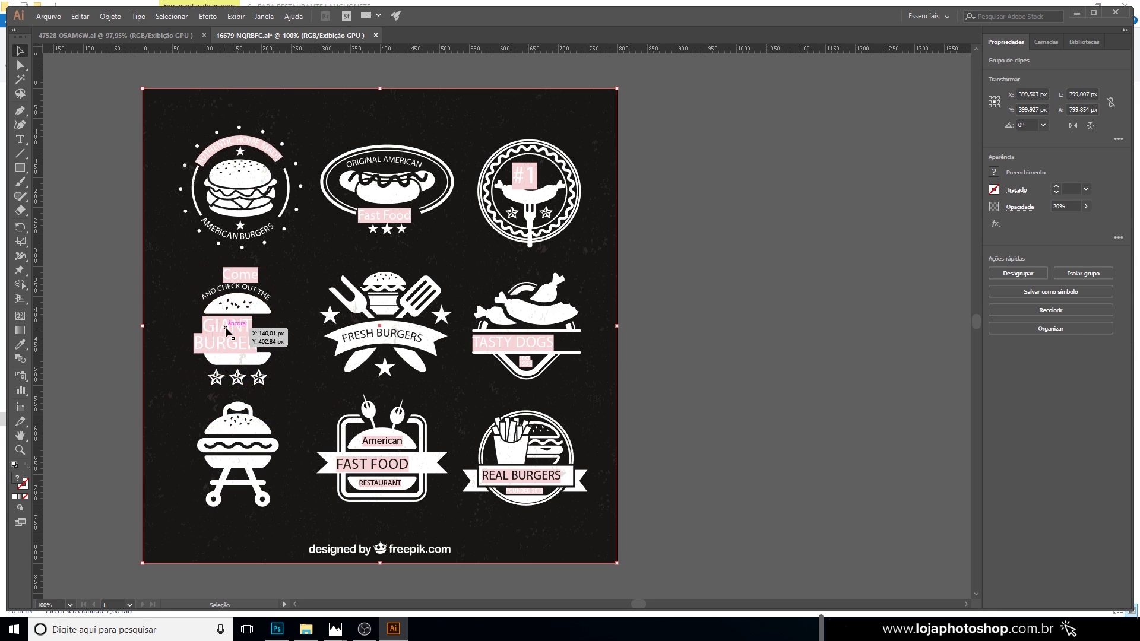
Delete the "GIANT" and "BURGER" text lines from between the badge's bun halves.
scroll(226, 330, "up", 5)
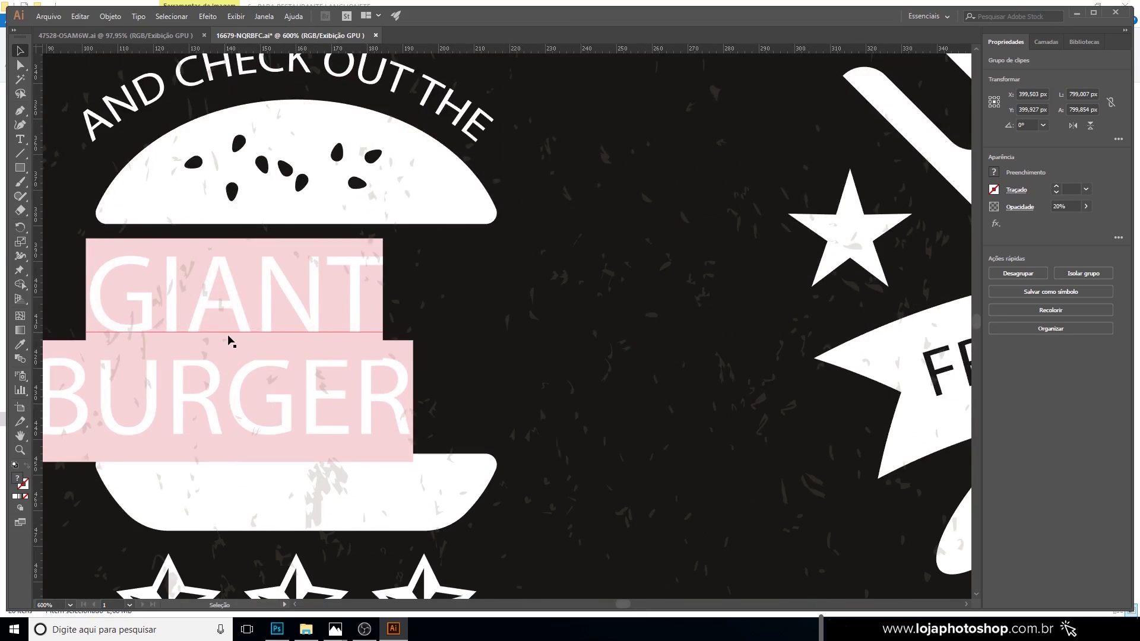
scroll(236, 343, "down", 2)
left_click(333, 316)
left_click(298, 315)
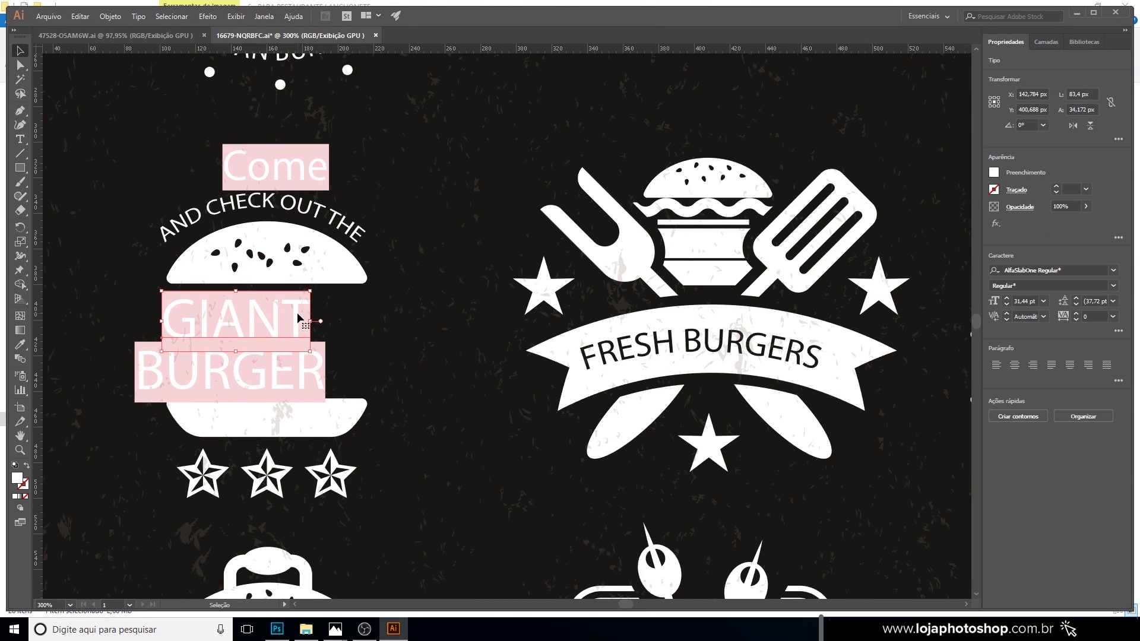
key("Delete")
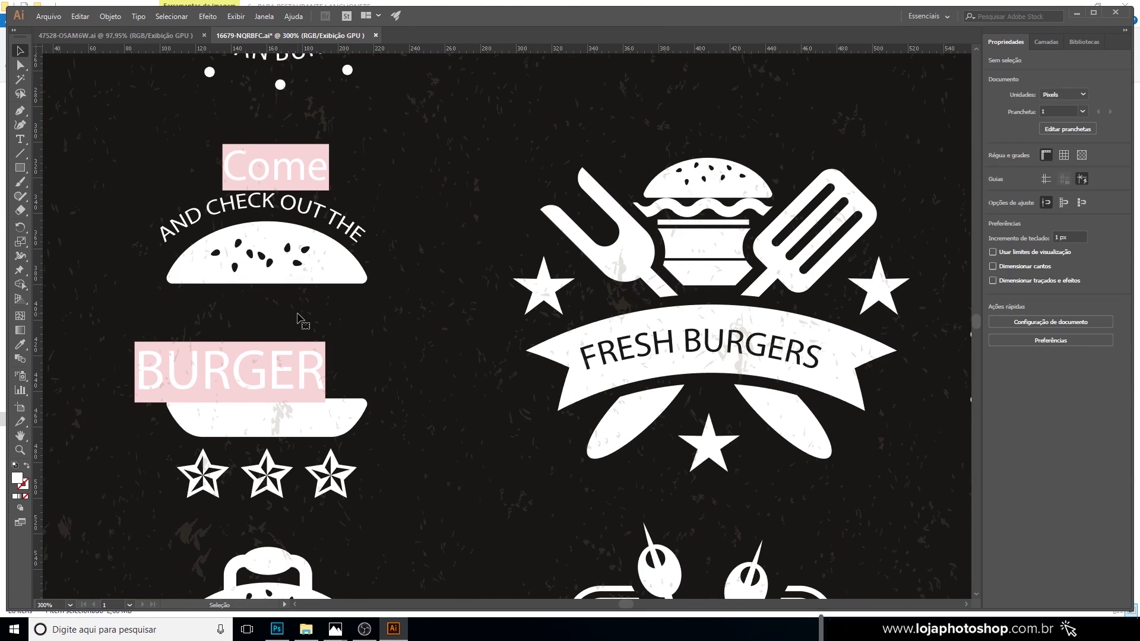
left_click(275, 352)
key("Delete")
Delete the arched "AND CHECK OUT THE" text and the "Come" text above the top bun.
left_click_drag(325, 216, 316, 203)
key("ctrl+z")
left_click(324, 209)
key("Delete")
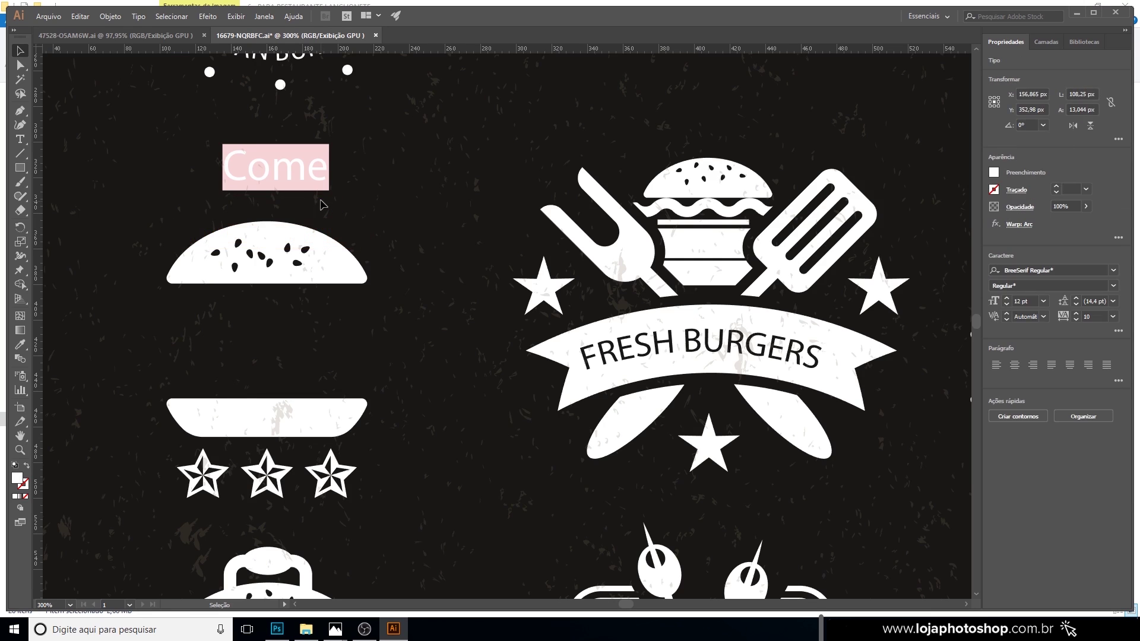
left_click(309, 172)
key("Delete")
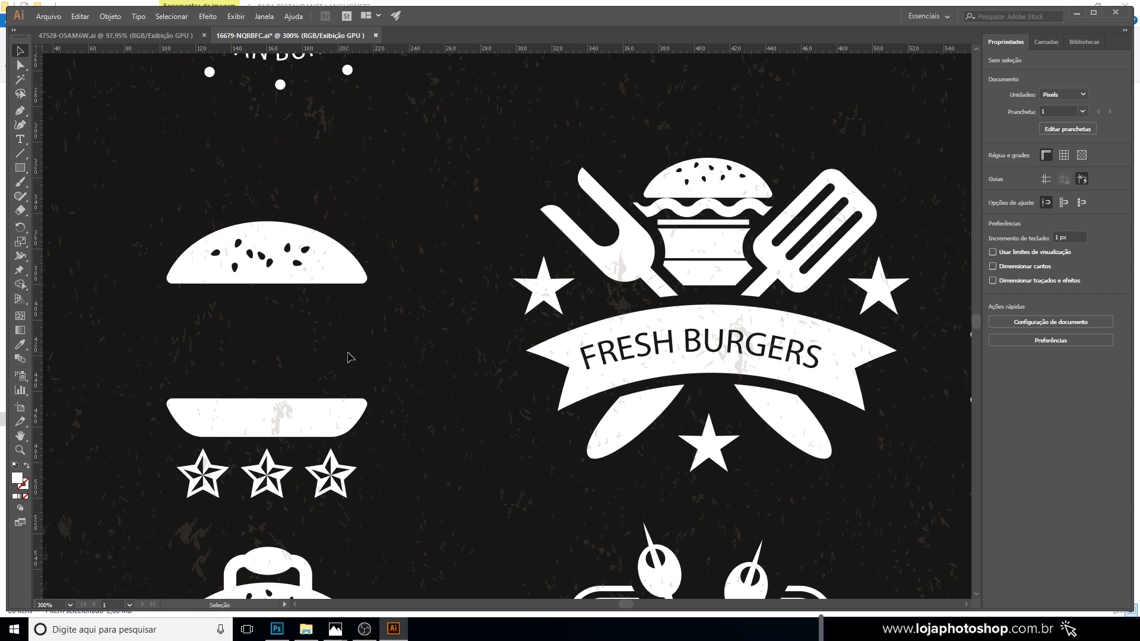
scroll(349, 357, "down", 2, "alt")
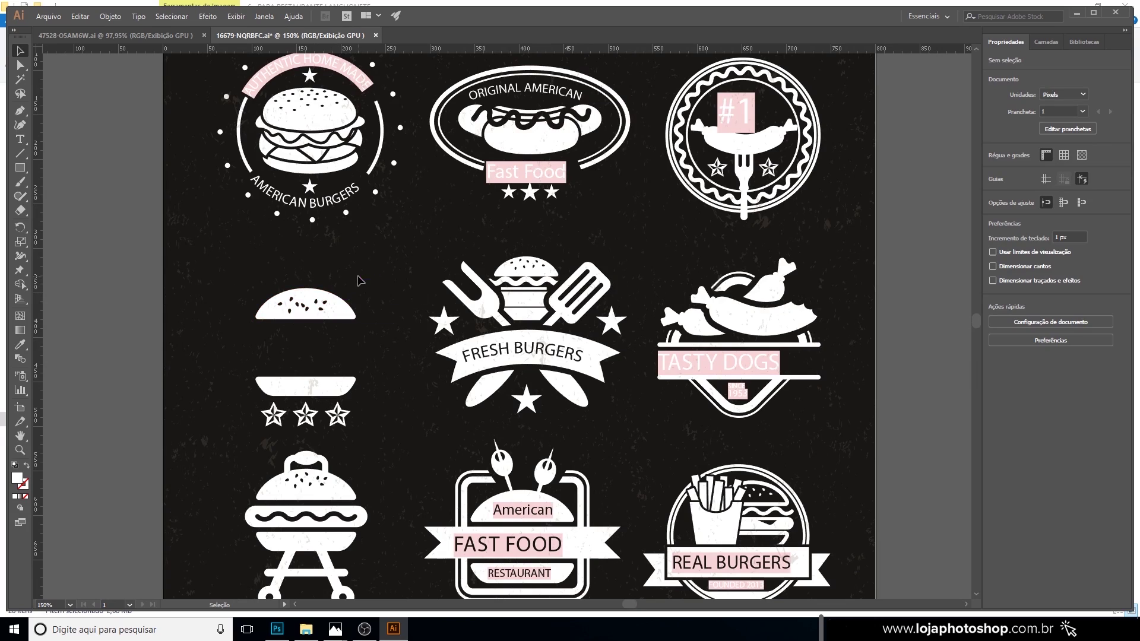
left_click_drag(358, 276, 258, 426)
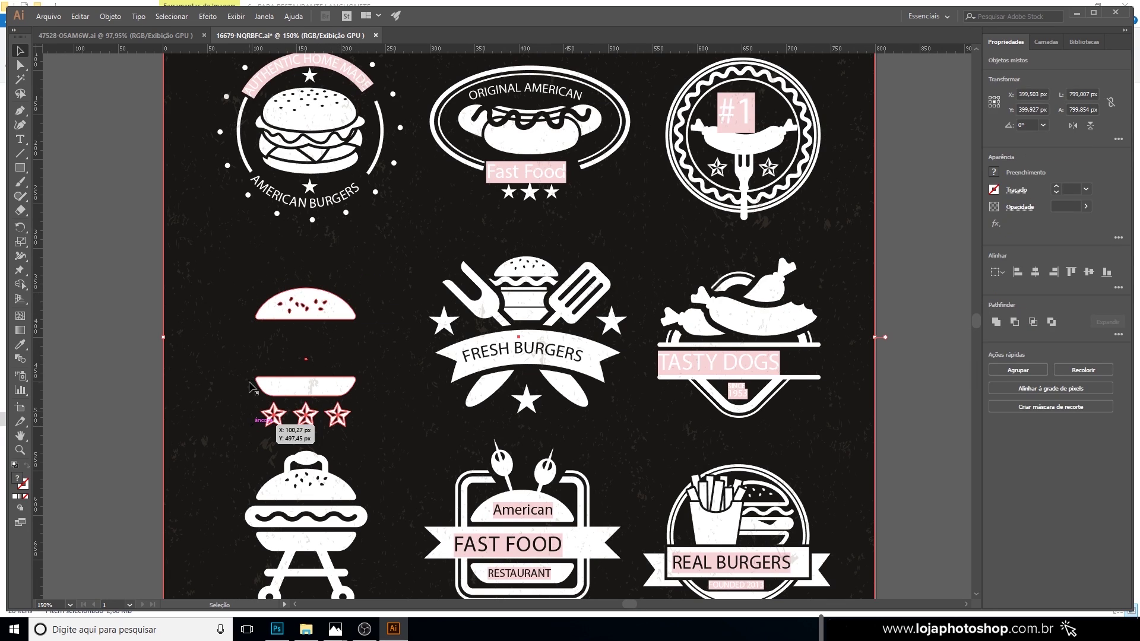
left_click(211, 339)
left_click_drag(269, 272, 330, 410)
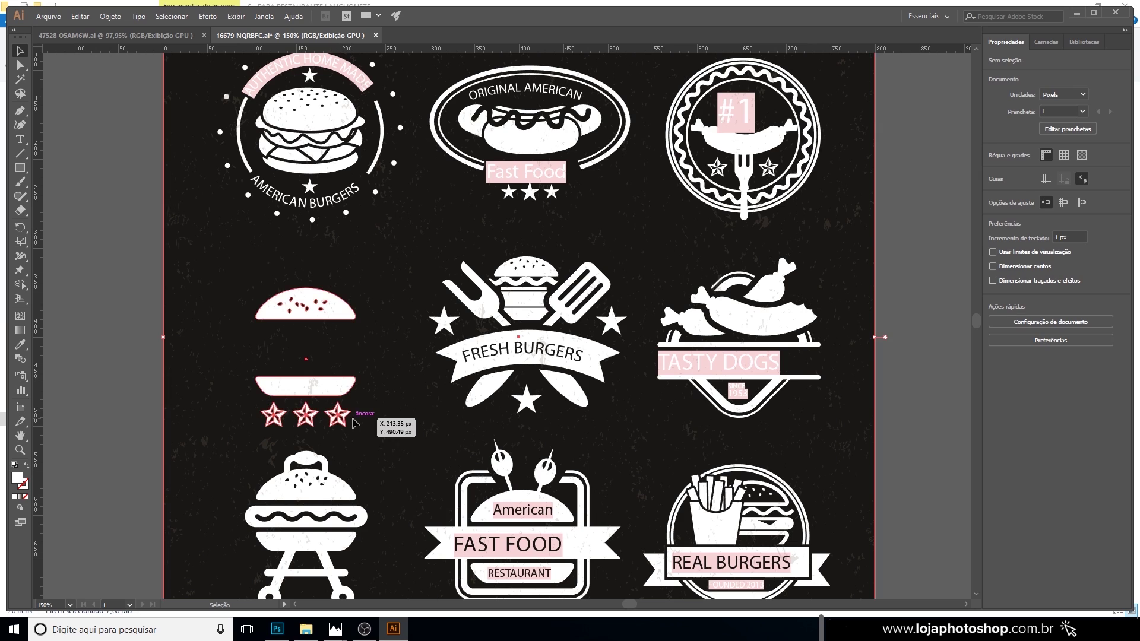
left_click(212, 366)
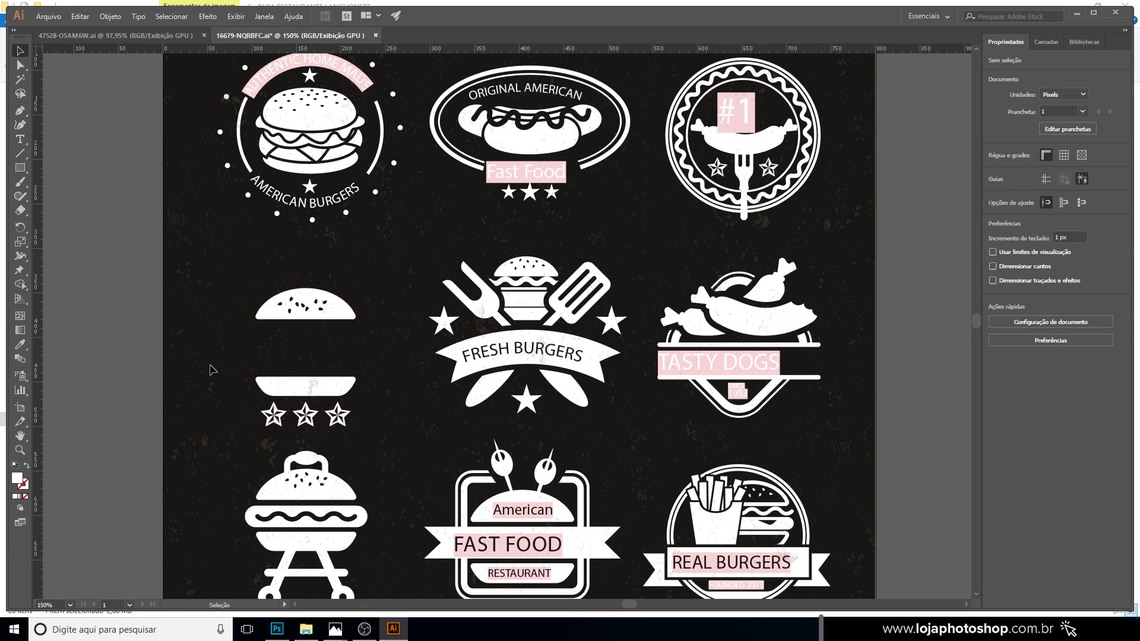
left_click_drag(233, 288, 387, 418)
left_click(342, 337)
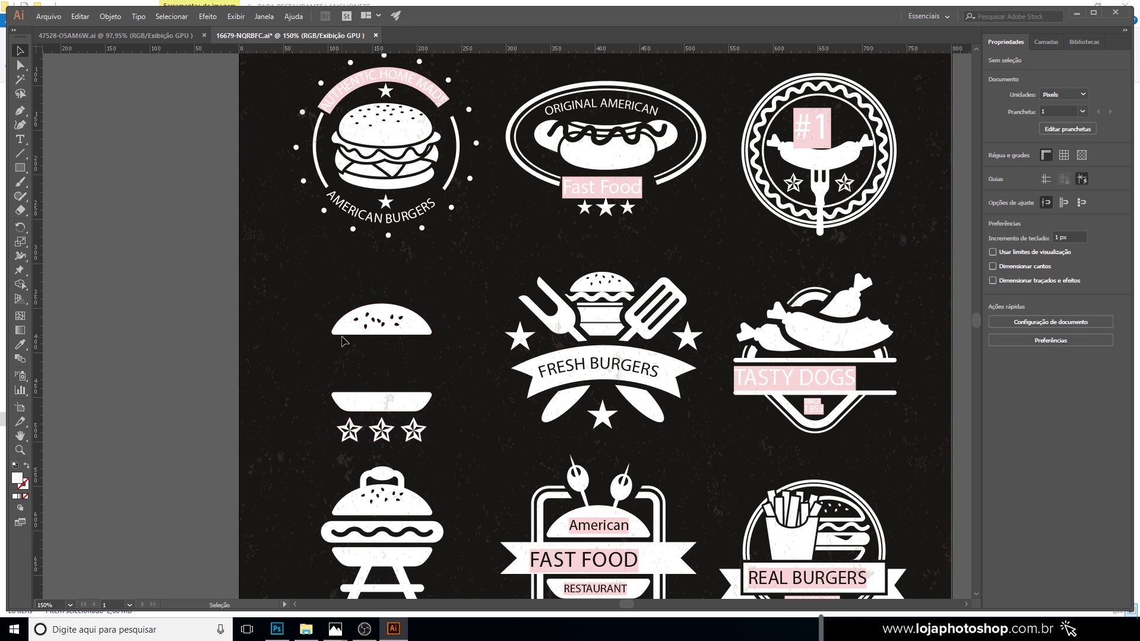
left_click(356, 326)
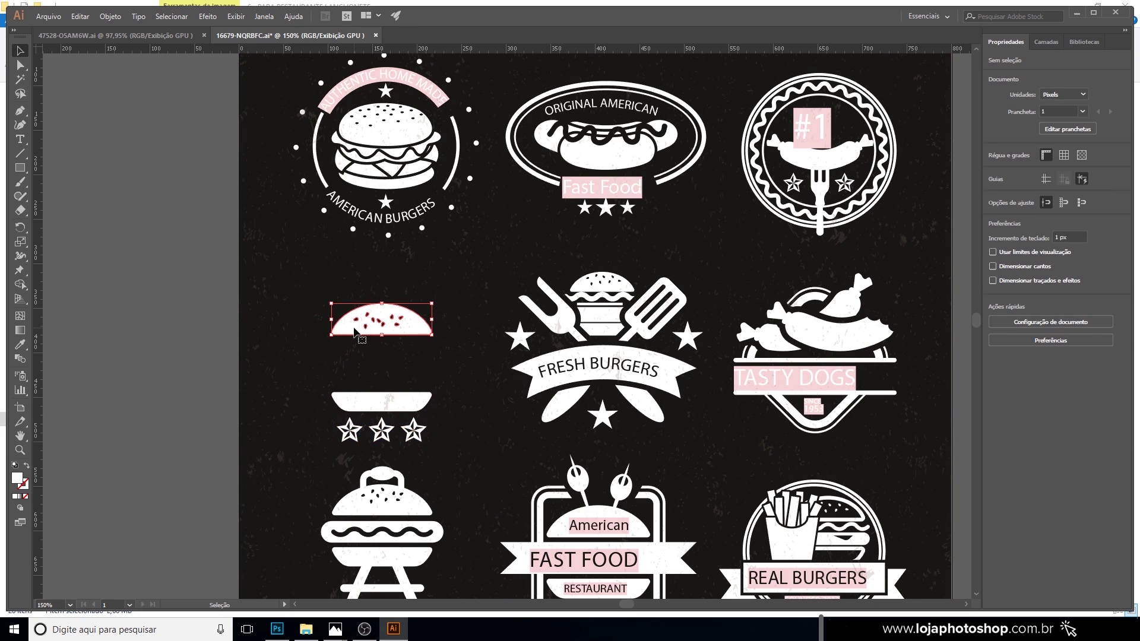
left_click(383, 399, "shift")
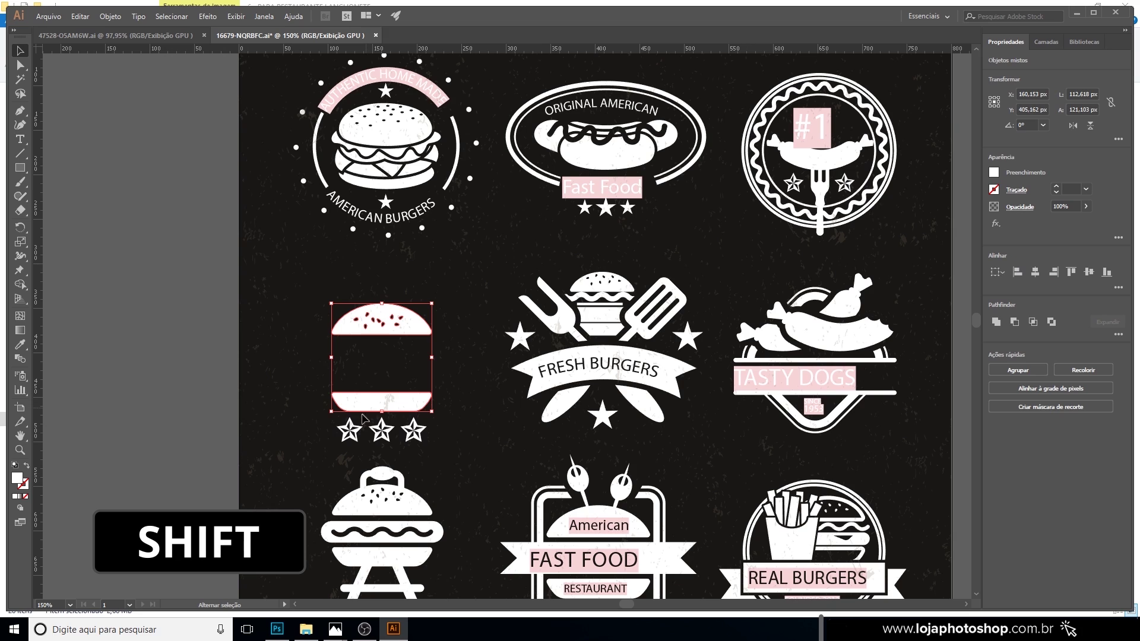
left_click(351, 433, "shift")
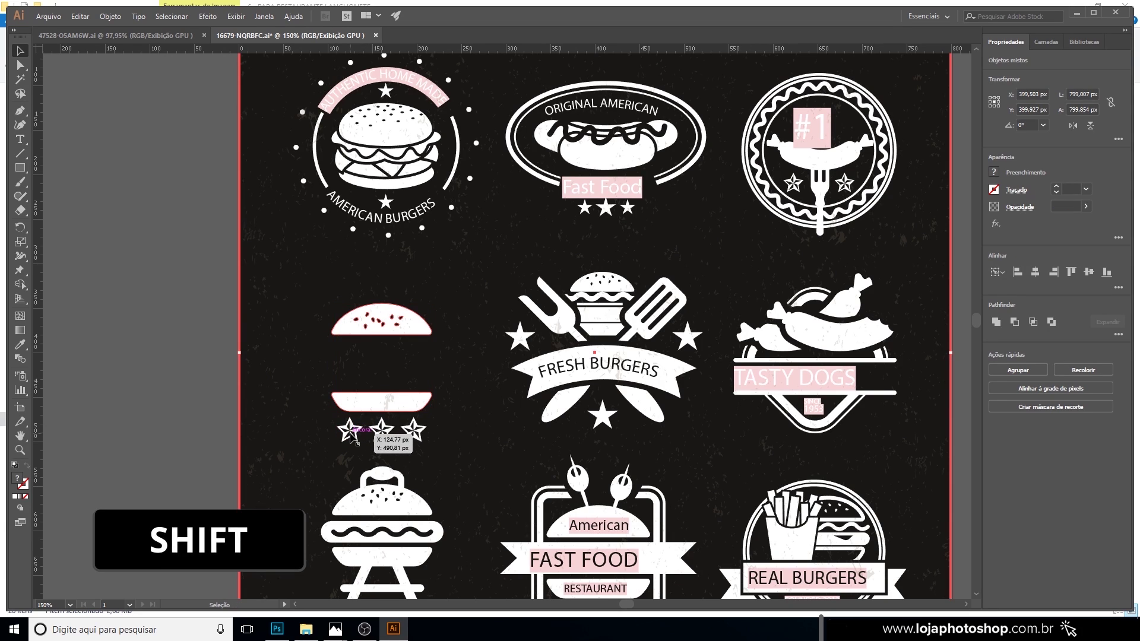
Select the badge's three stars, bottom bun and top bun without the background, and group them.
scroll(383, 437, "up", 4)
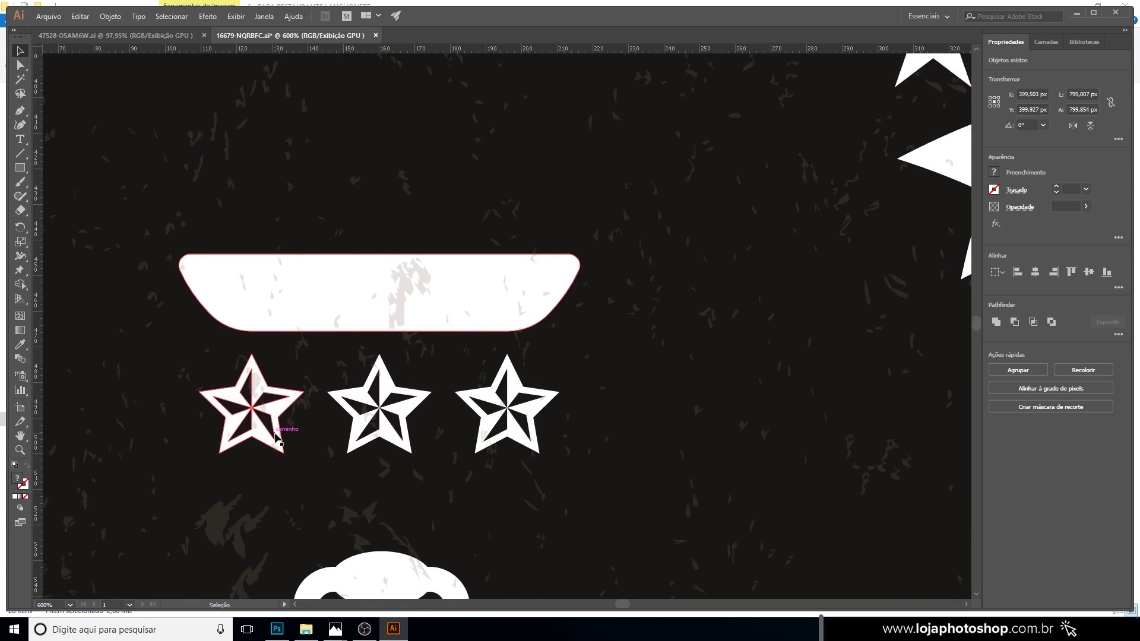
left_click(286, 431)
left_click(376, 324, "shift")
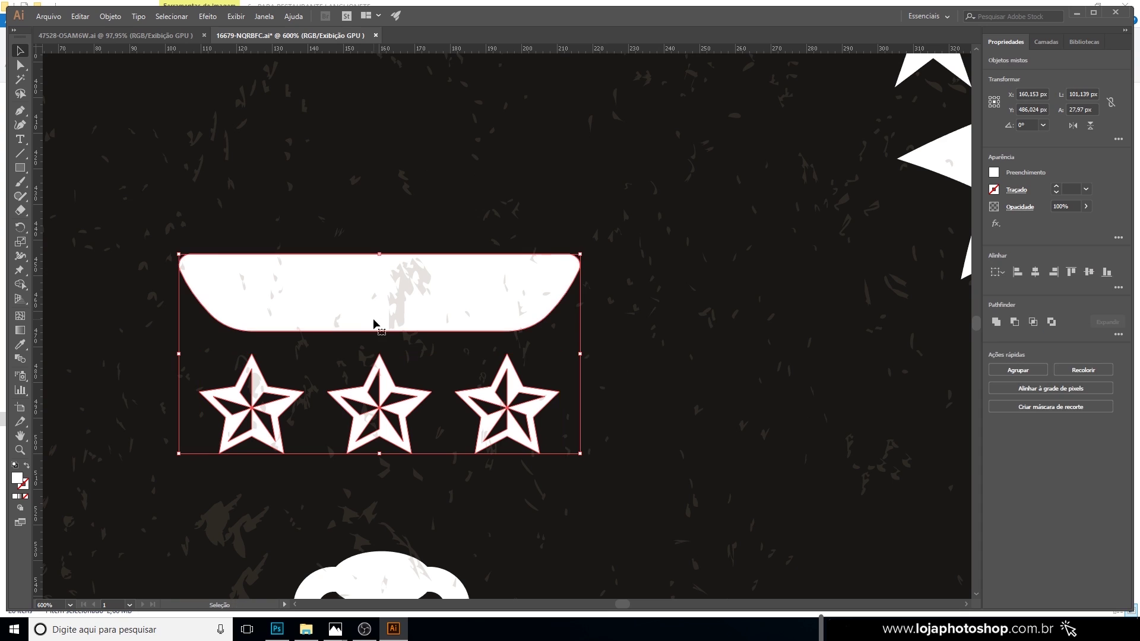
scroll(380, 327, "up", 3)
left_click(398, 158, "shift")
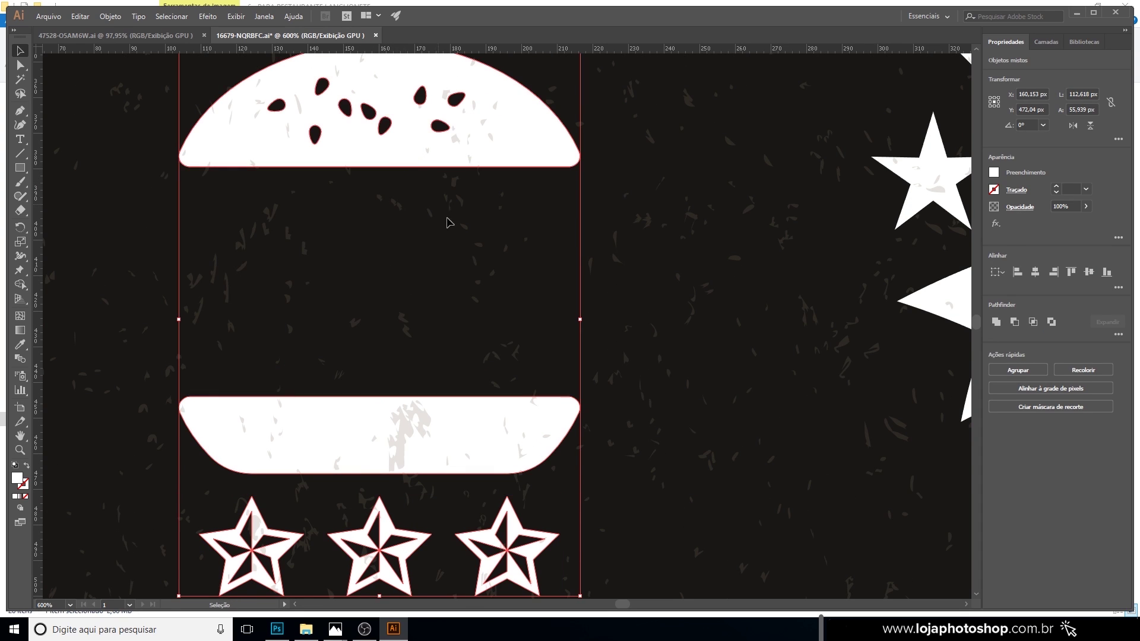
key("ctrl+0")
key("ctrl+g")
key("v")
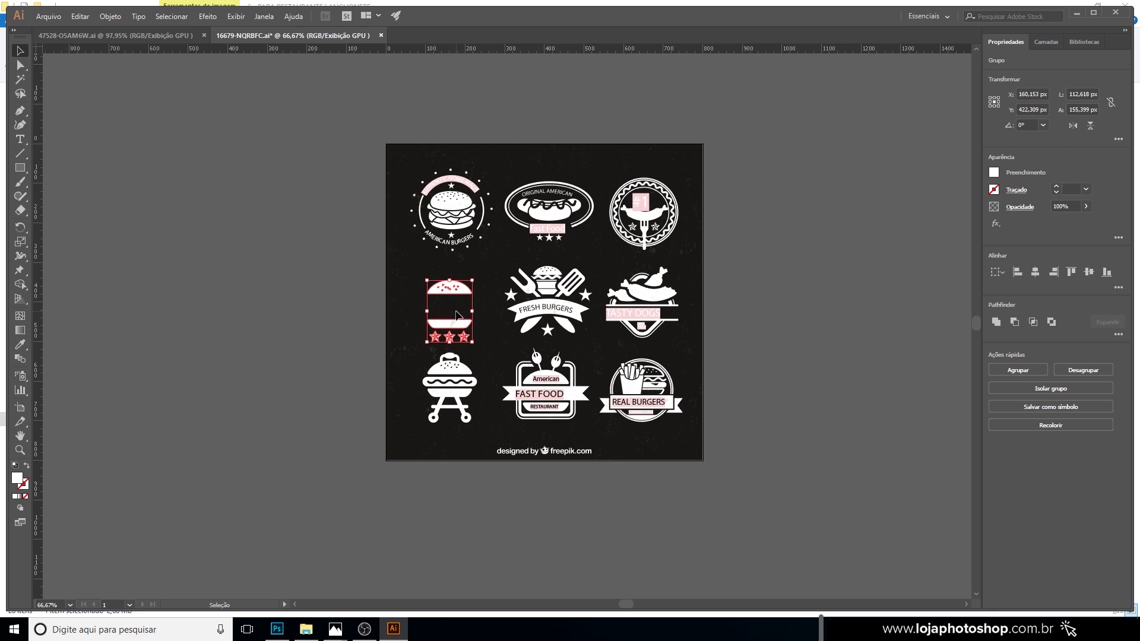
Switch to Photoshop and paste the copied burger badge as a shape layer on a new layer in FLYER AULA.psd.
left_click(277, 628)
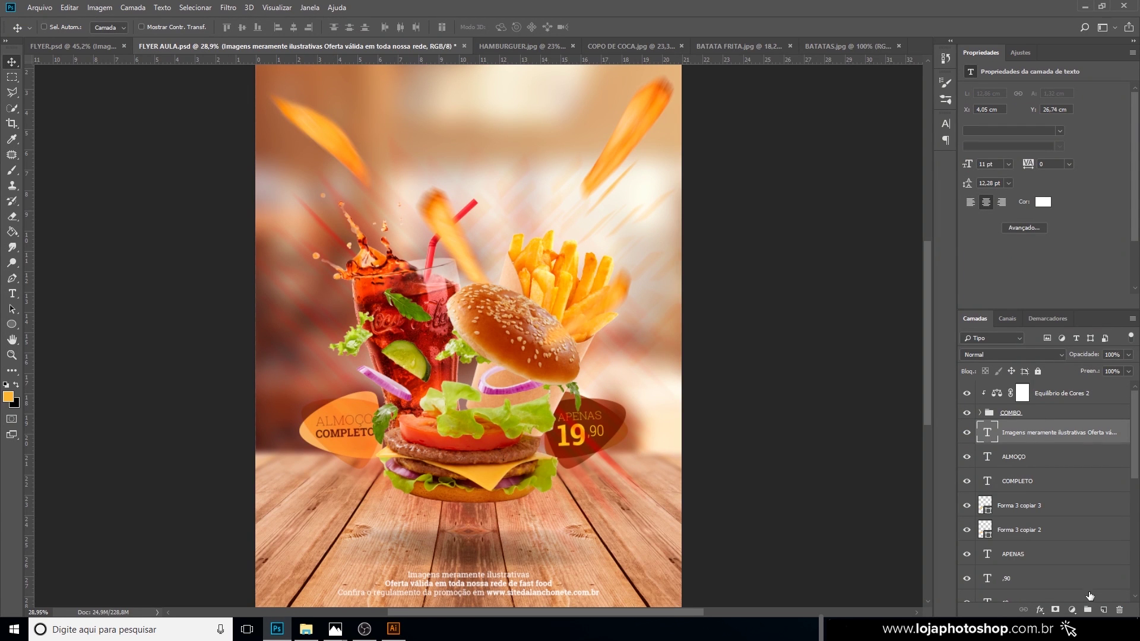
left_click(1104, 610)
key("ctrl+v")
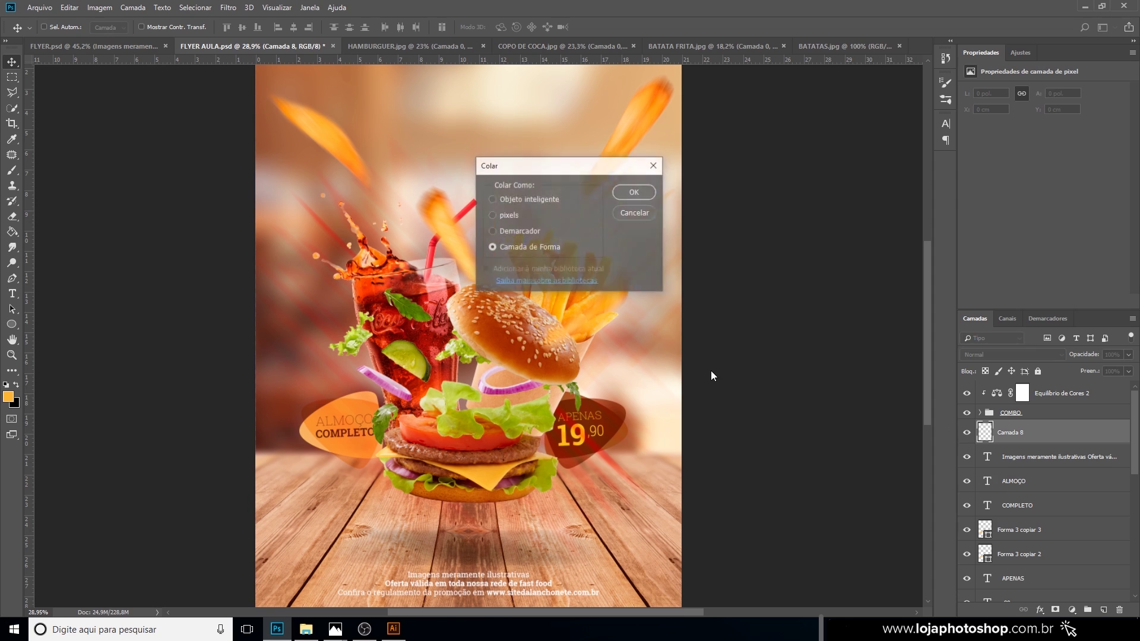
left_click(630, 192)
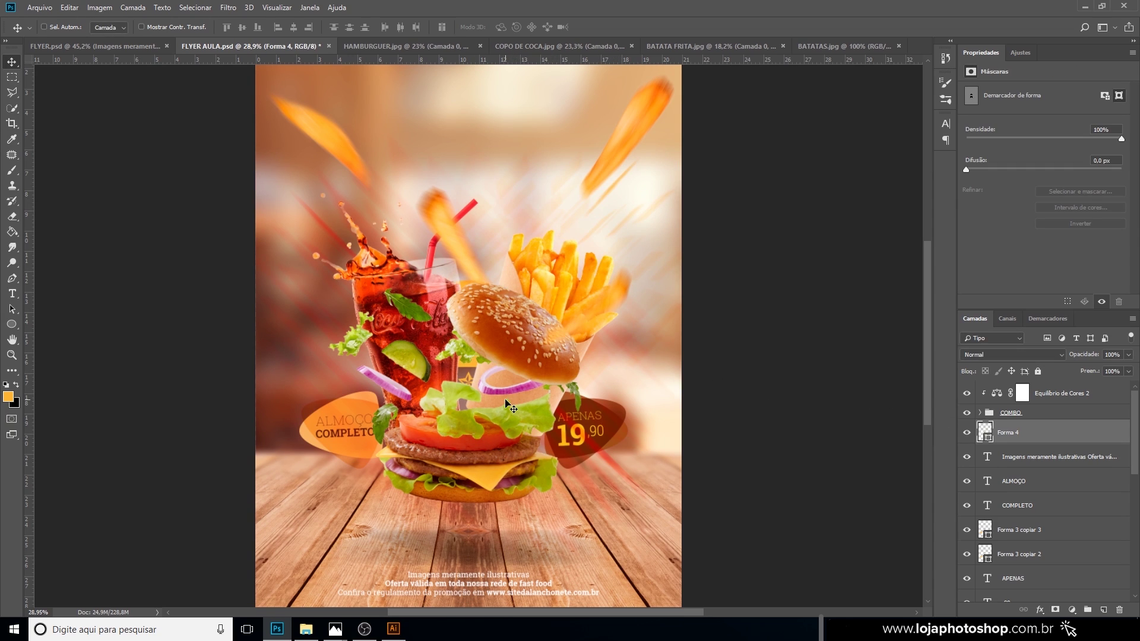
Move the pasted burger badge to the flyer's upper centre, above the drink and fries.
left_click_drag(475, 373, 534, 164)
scroll(525, 204, "up", 1)
scroll(521, 203, "up", 1)
left_click_drag(504, 229, 495, 237)
scroll(494, 237, "down", 1)
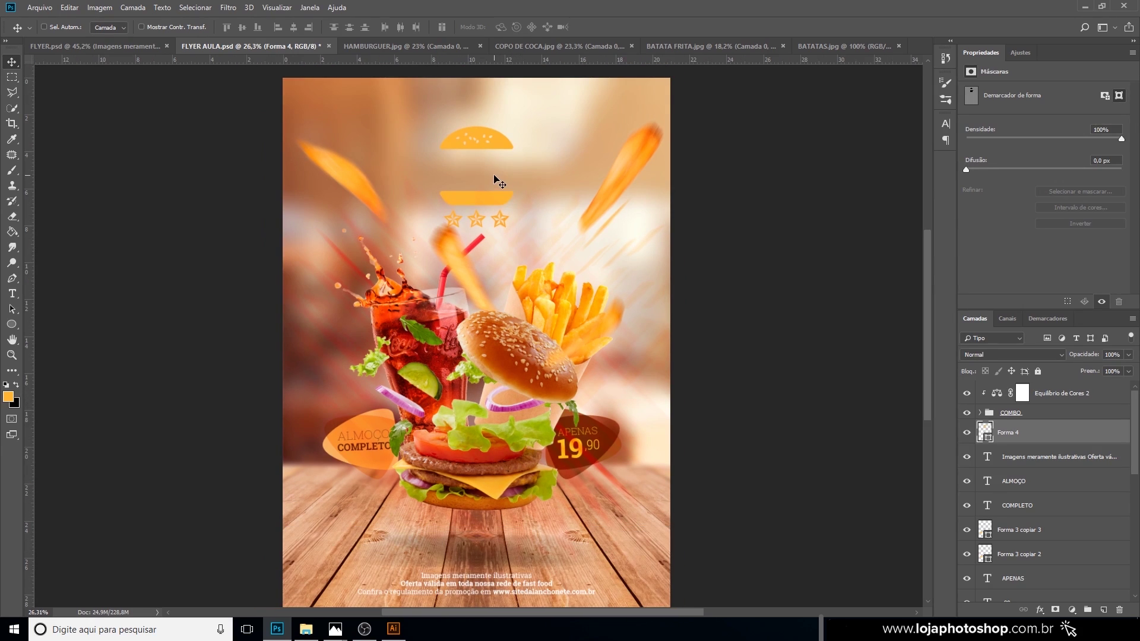
Change the burger badge's fill to a light, vivid red picked as a custom color.
left_click(12, 324)
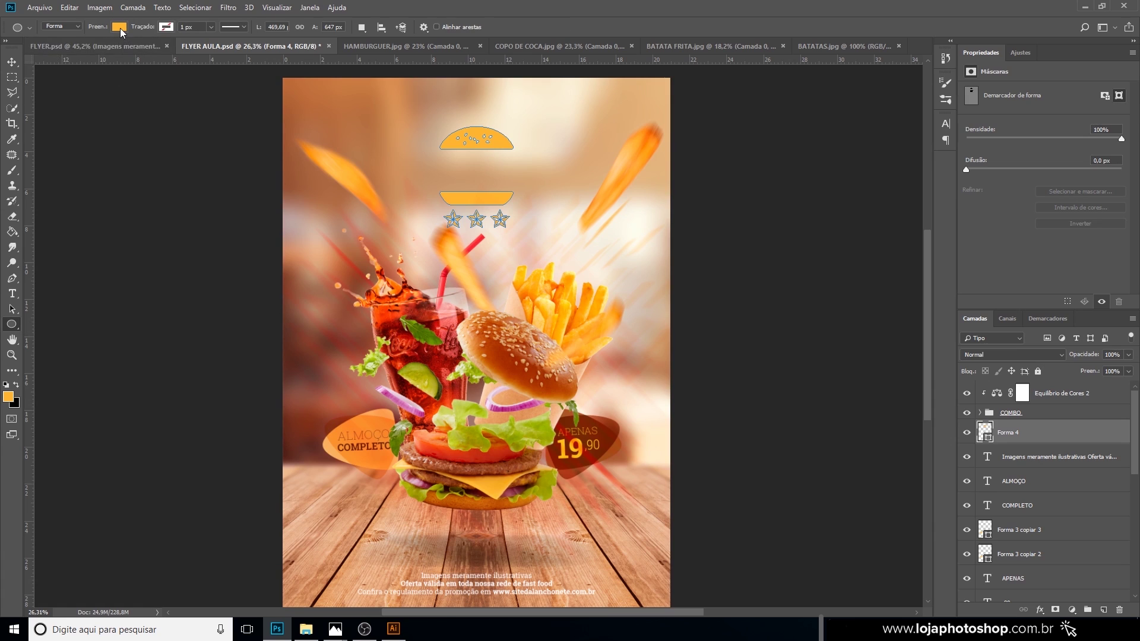
left_click(121, 28)
left_click(101, 88)
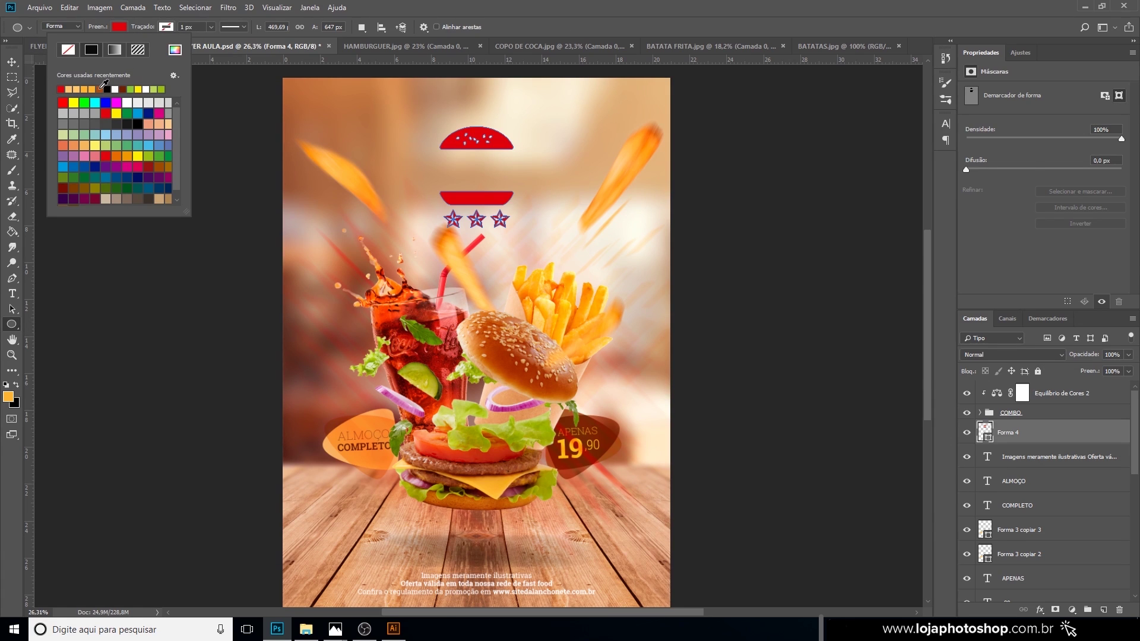
left_click(175, 50)
left_click(931, 353)
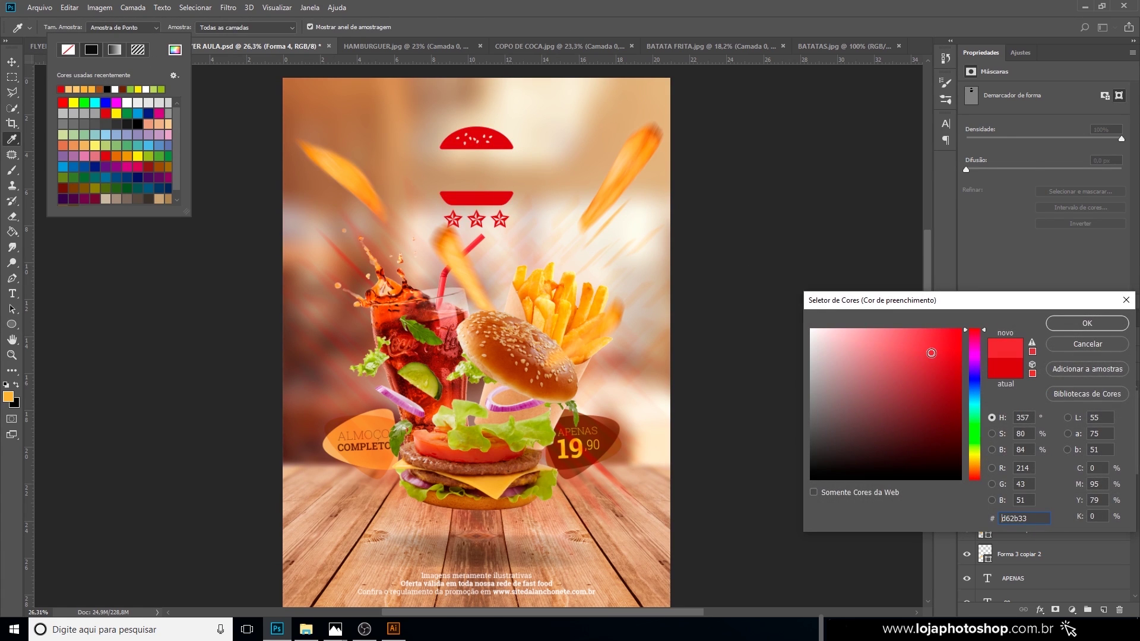
left_click_drag(931, 353, 924, 349)
left_click(1064, 324)
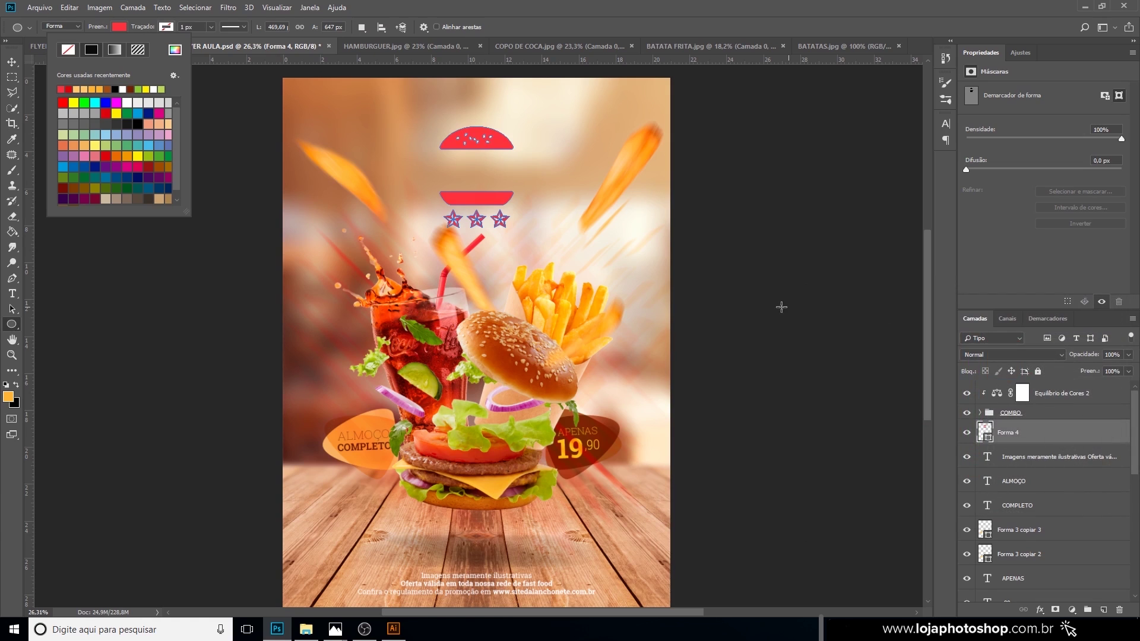
left_click(12, 62)
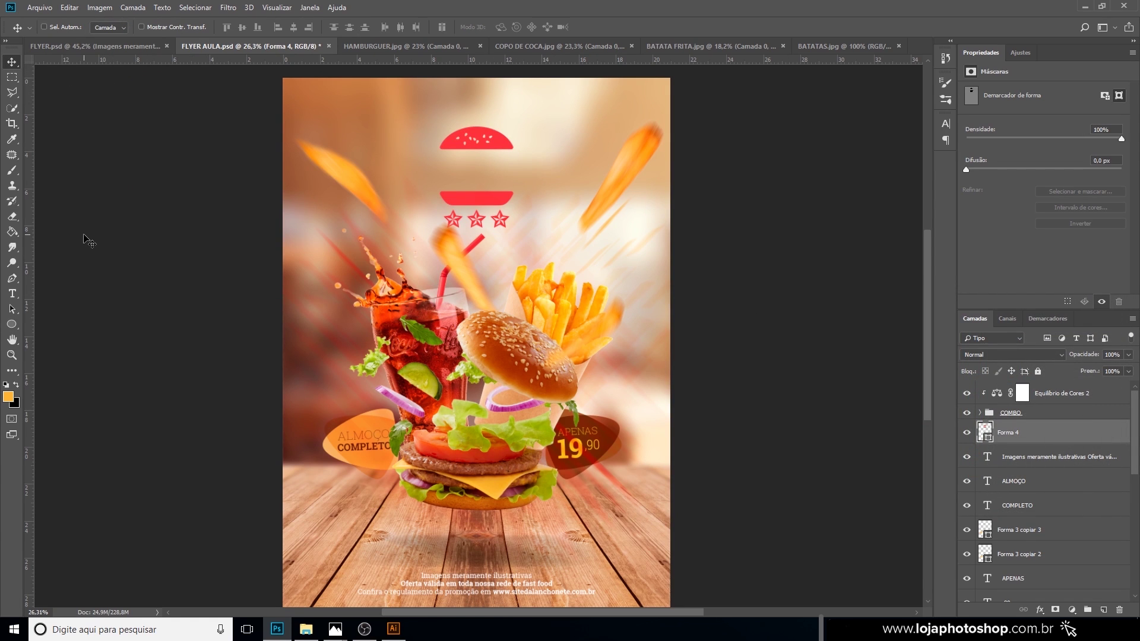
Compare the badge with the finished title design in FLYER.psd and return to FLYER AULA.psd.
left_click(121, 47)
scroll(258, 178, "up", 3)
scroll(305, 201, "down", 2)
scroll(324, 205, "down", 5)
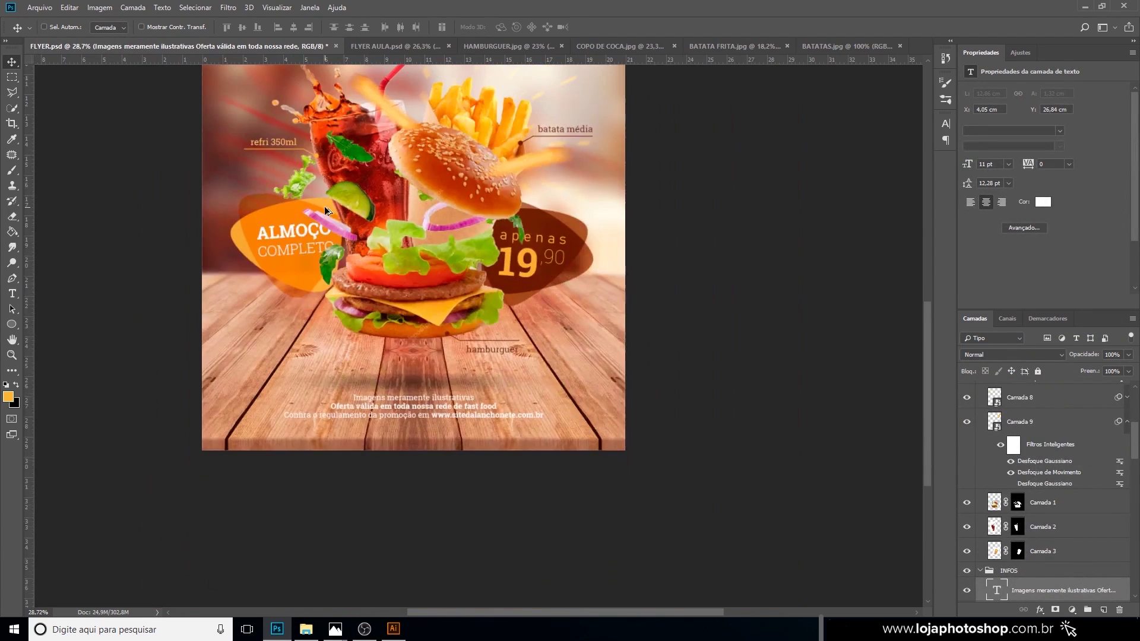
scroll(490, 181, "up", 1)
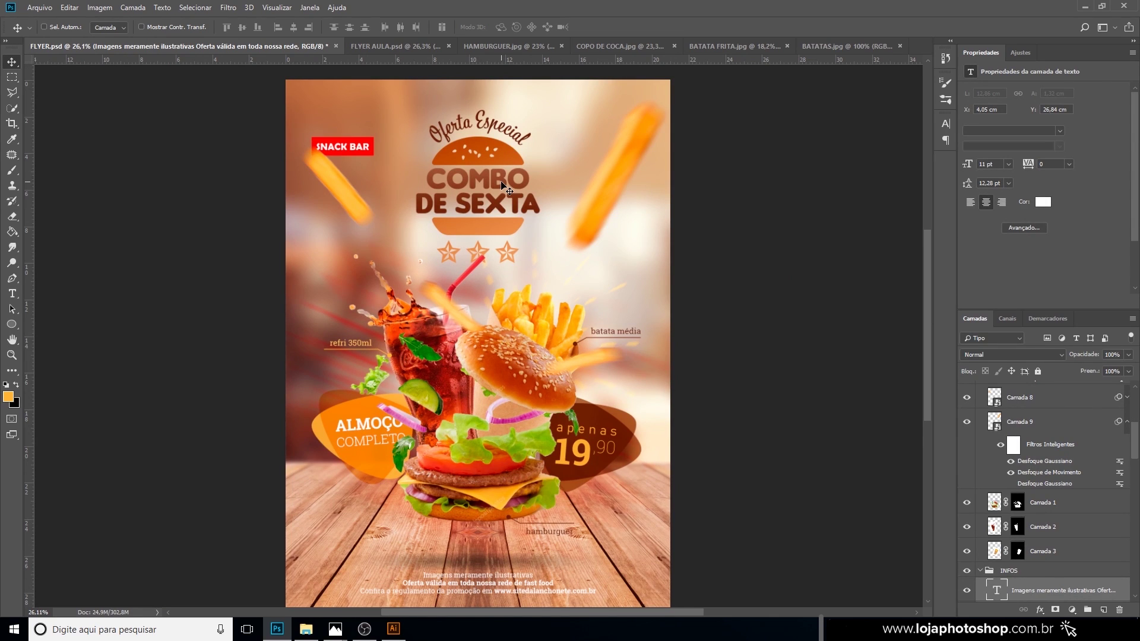
left_click(390, 46)
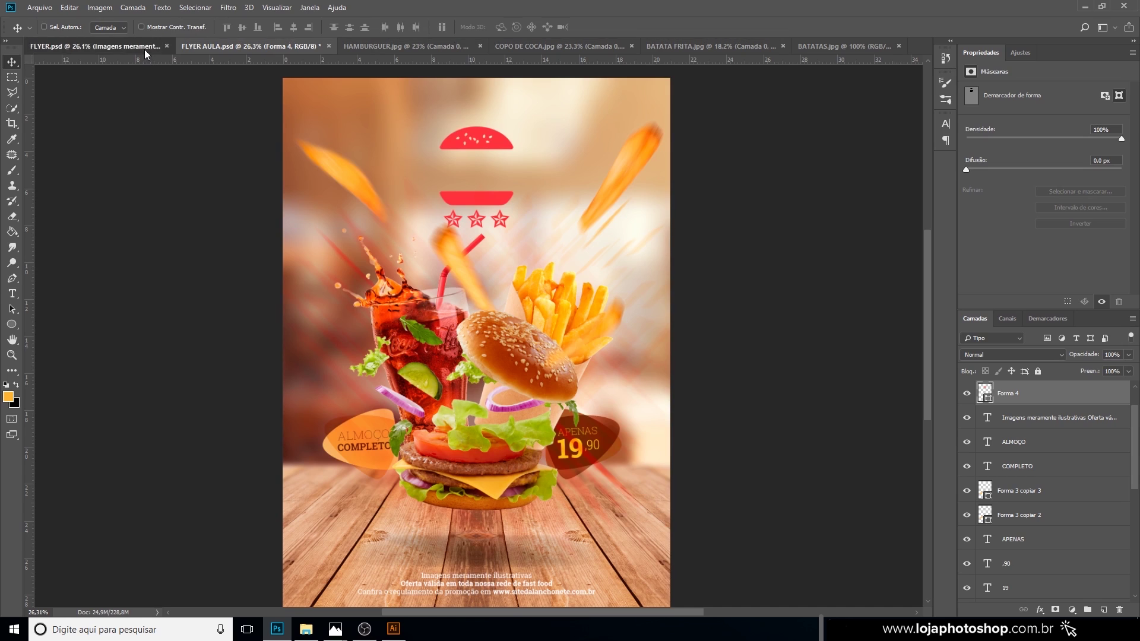
left_click(144, 46)
left_click(379, 46)
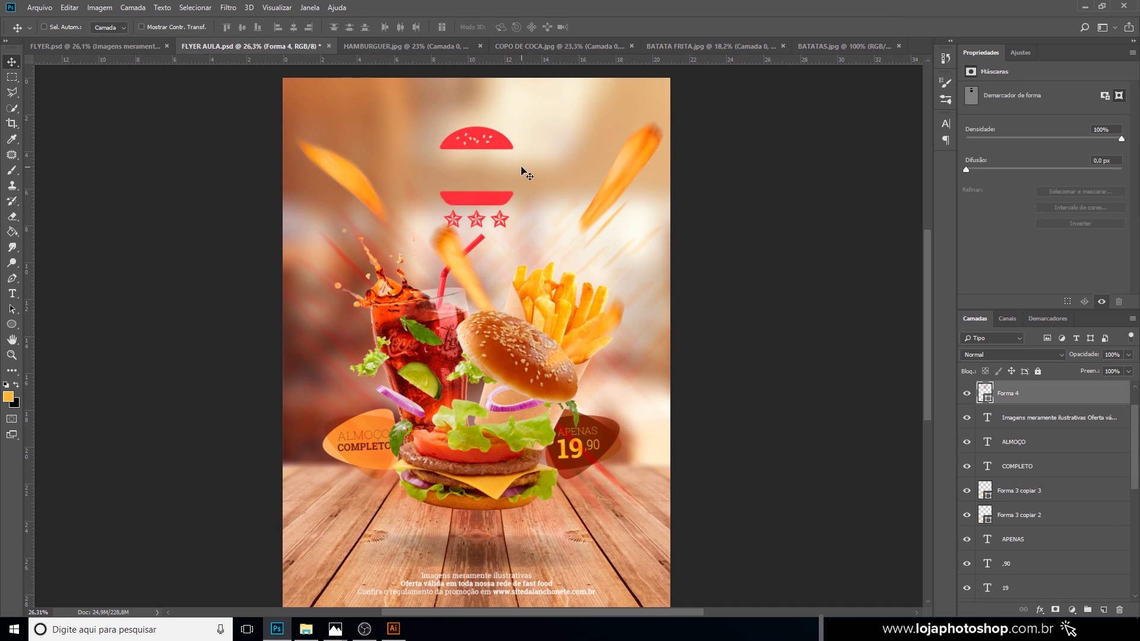
Add a Gradient Overlay to the burger badge and set the gradient's starting color to orange-brown b47a49.
double_click(1064, 395)
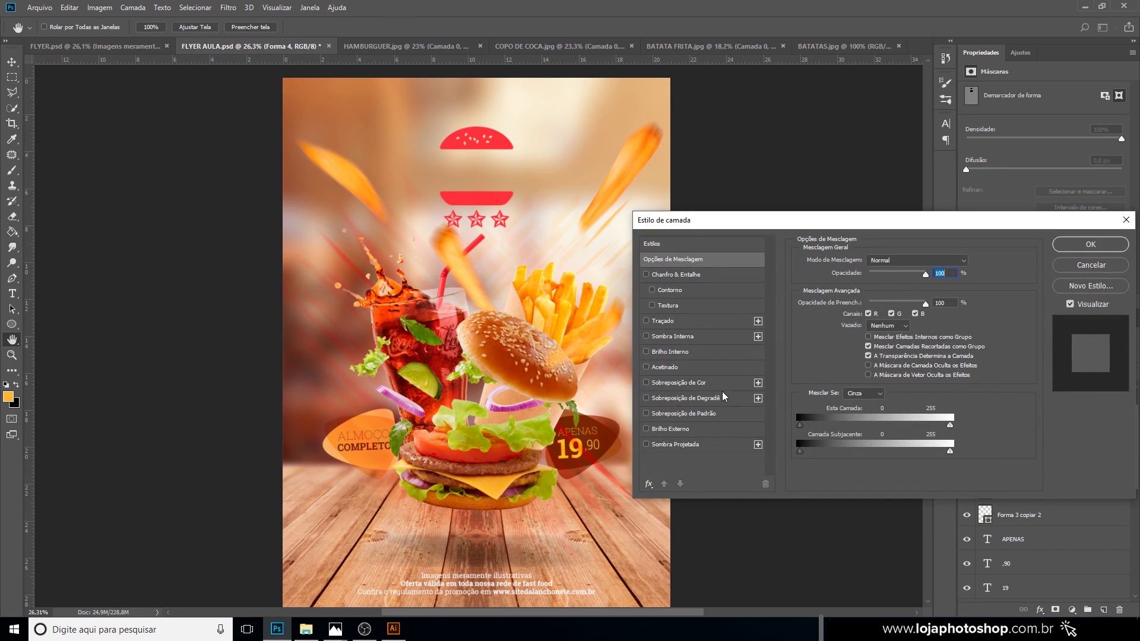
left_click(715, 398)
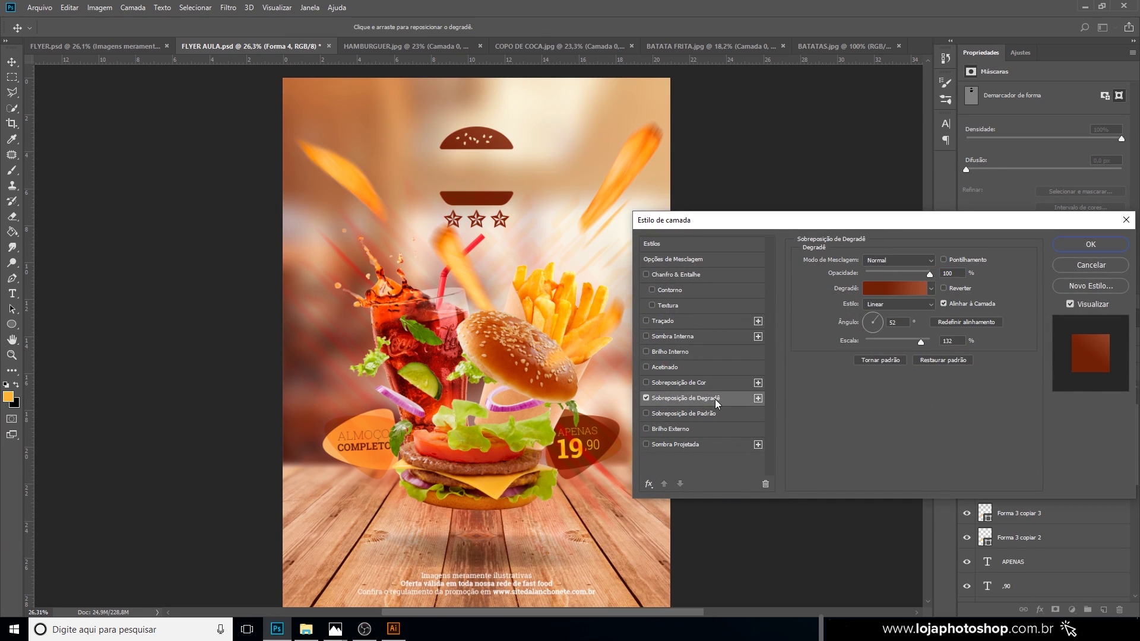
left_click(889, 290)
left_click(821, 360)
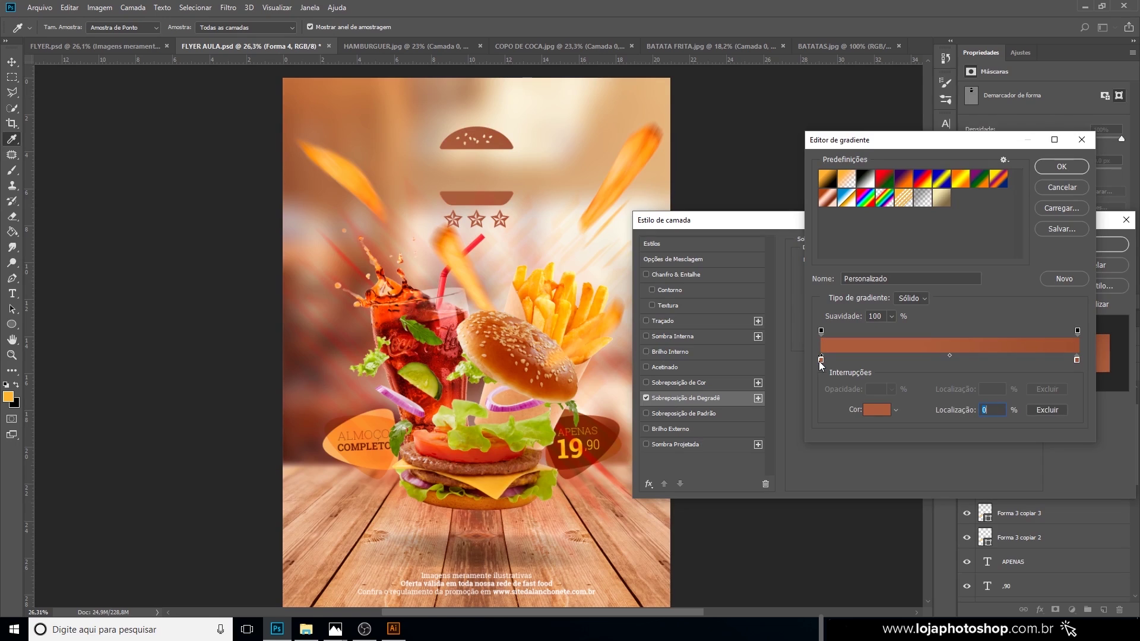
left_click(868, 409)
left_click(502, 380)
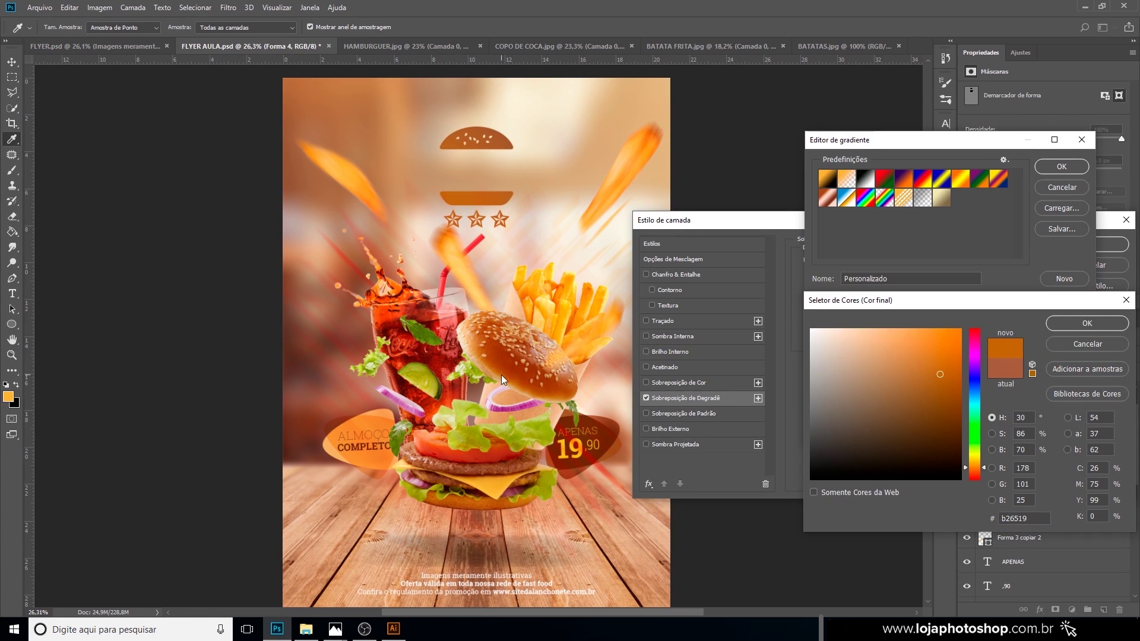
left_click(505, 379)
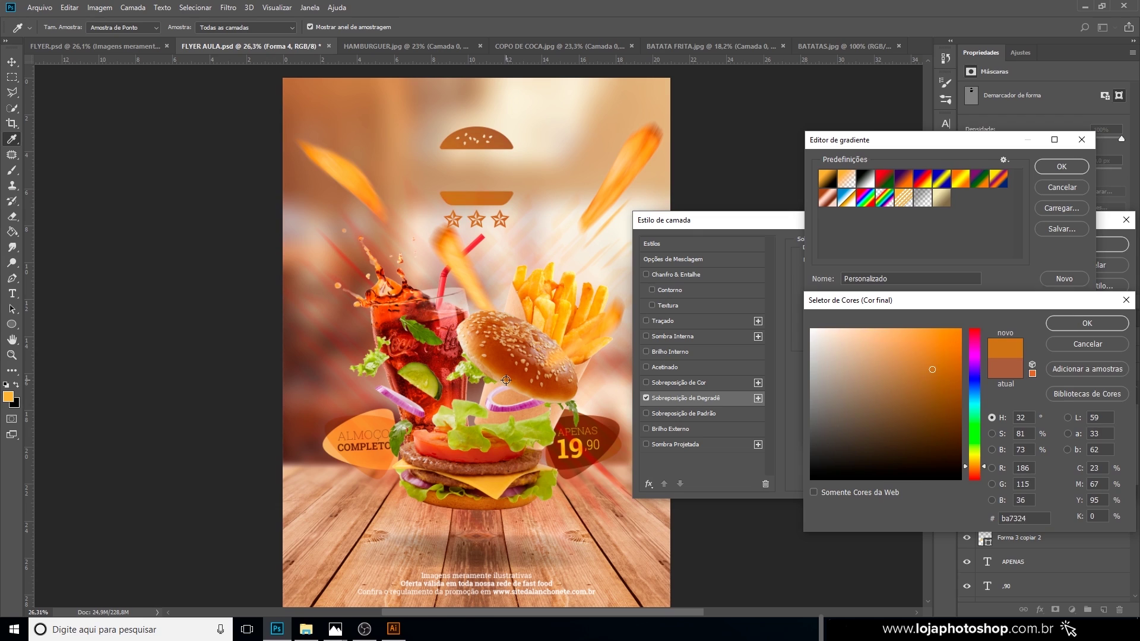
left_click(507, 378)
left_click(508, 378)
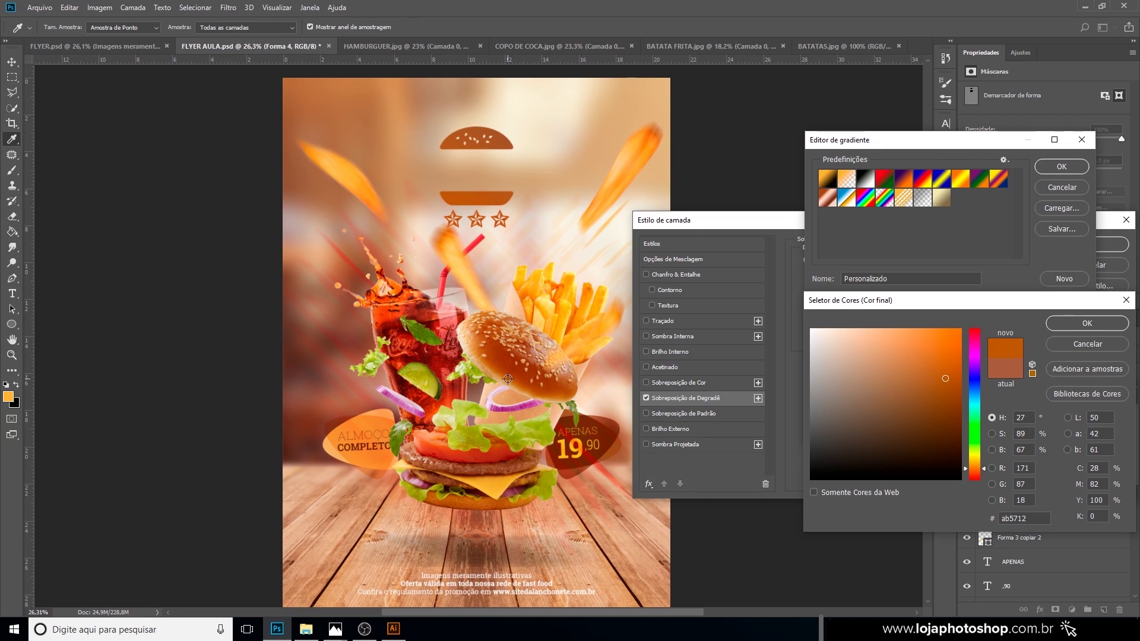
left_click(472, 504)
left_click(468, 498)
left_click(466, 502)
left_click(484, 504)
mouse_move(933, 374)
left_mouse_down()
mouse_move(921, 368)
mouse_move(926, 359)
mouse_move(900, 373)
left_mouse_up()
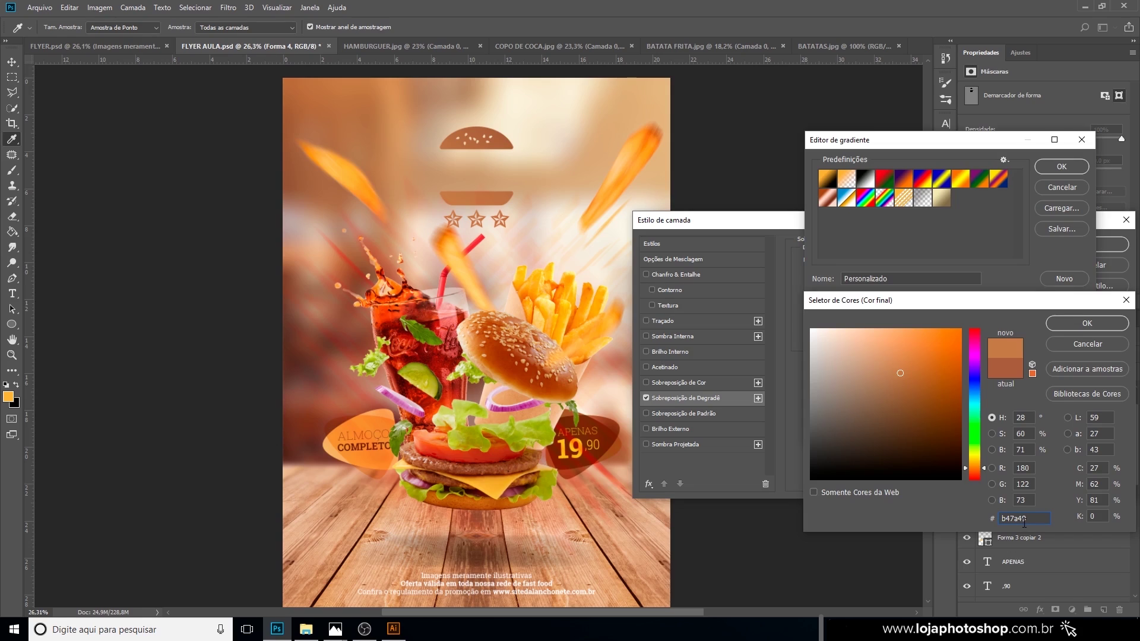
left_click(1090, 324)
Set the badge gradient's end color to 8f3207, its angle to 68° and its scale to 142%.
left_click(1077, 360)
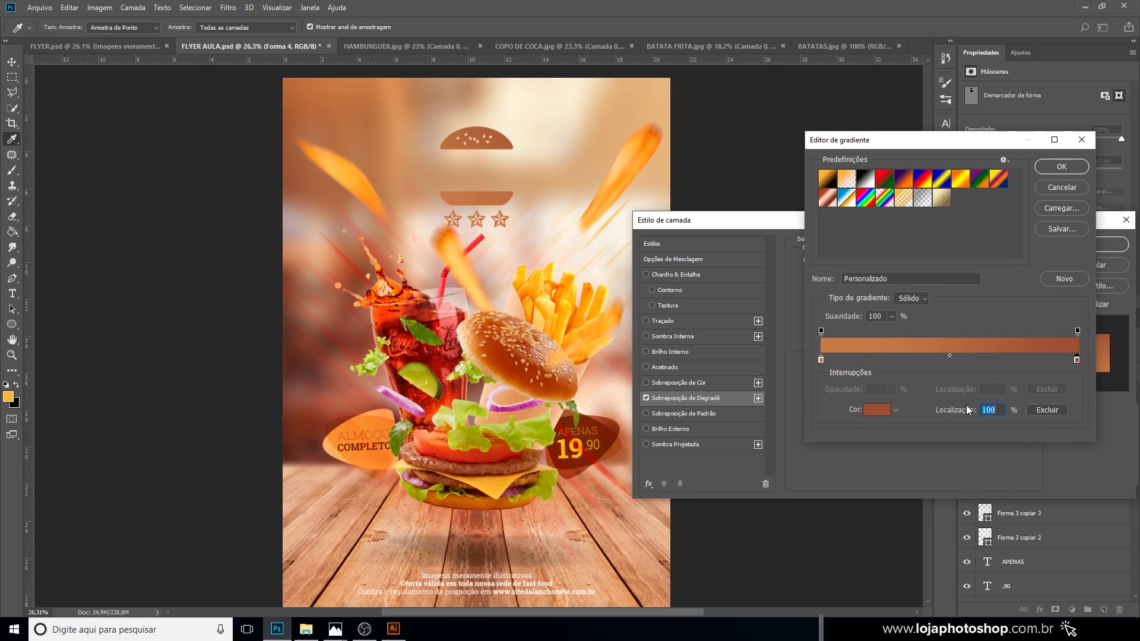
left_click(880, 411)
left_click(508, 363)
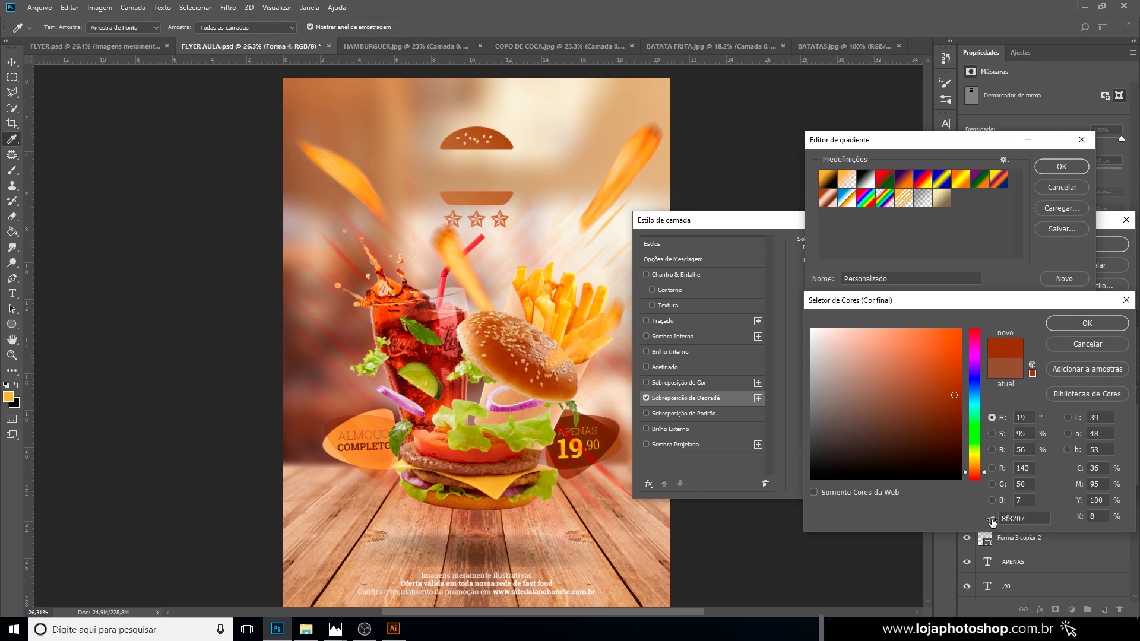
left_click(1082, 323)
left_click(1061, 167)
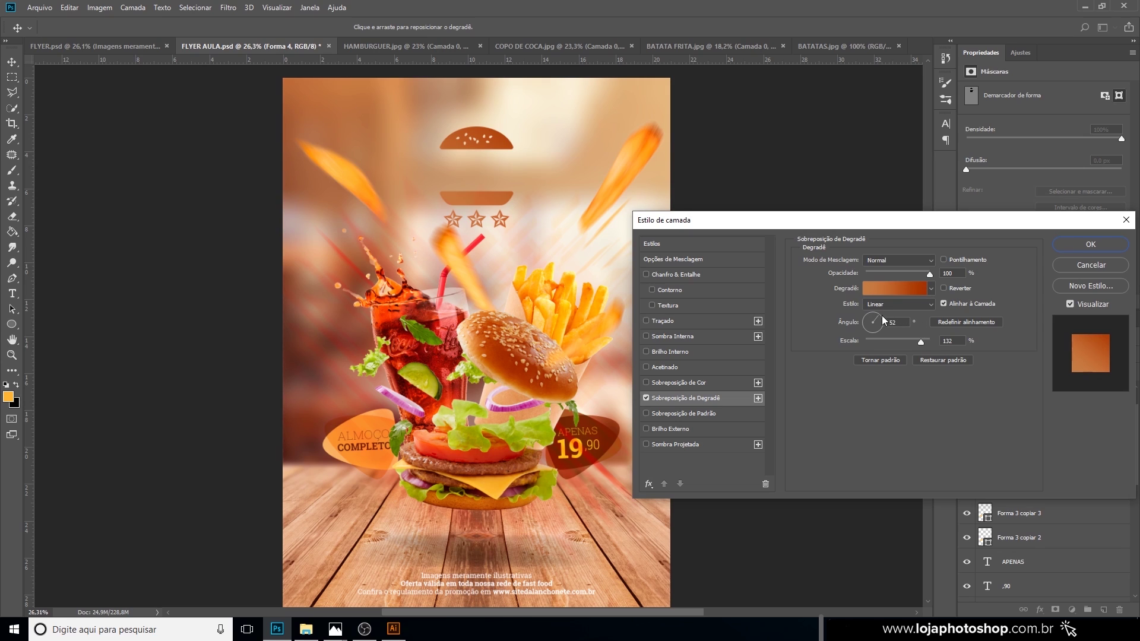
left_click_drag(885, 320, 879, 321)
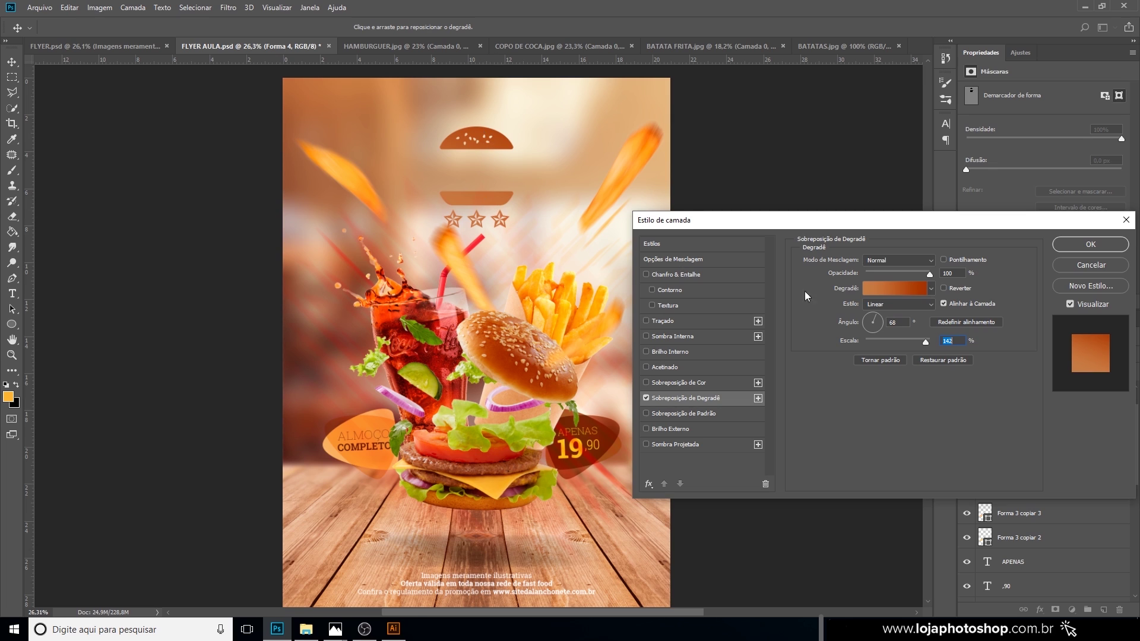
left_click(1091, 244)
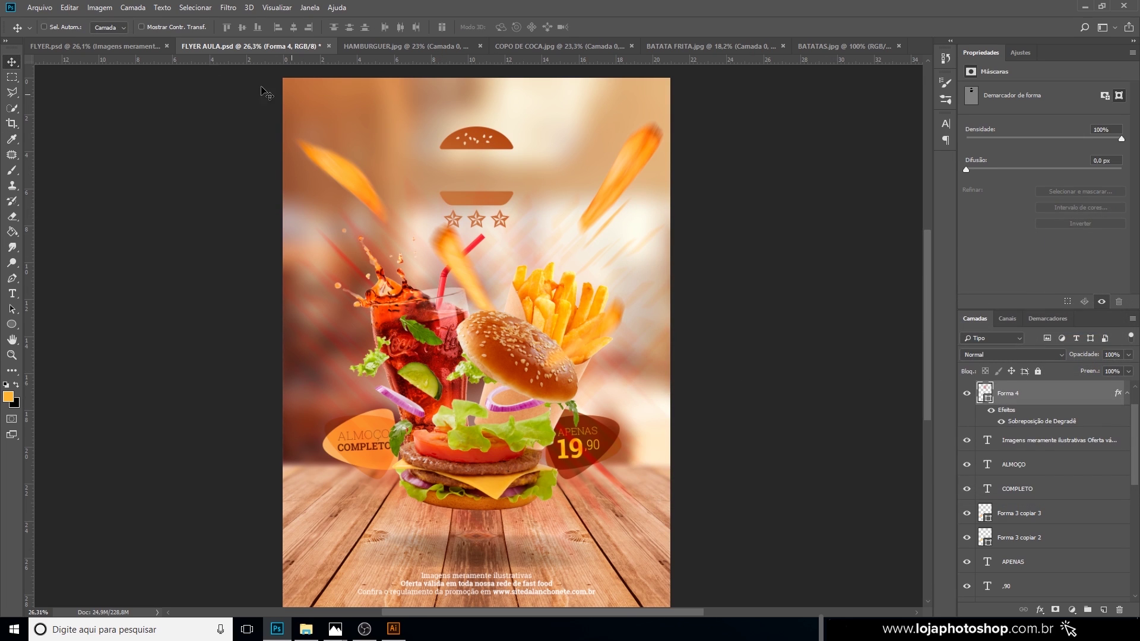
Check the finished title in FLYER.psd and add the two-line text "COMBO DE SEXTA" beside the badge in FLYER AULA.psd.
left_click(139, 45)
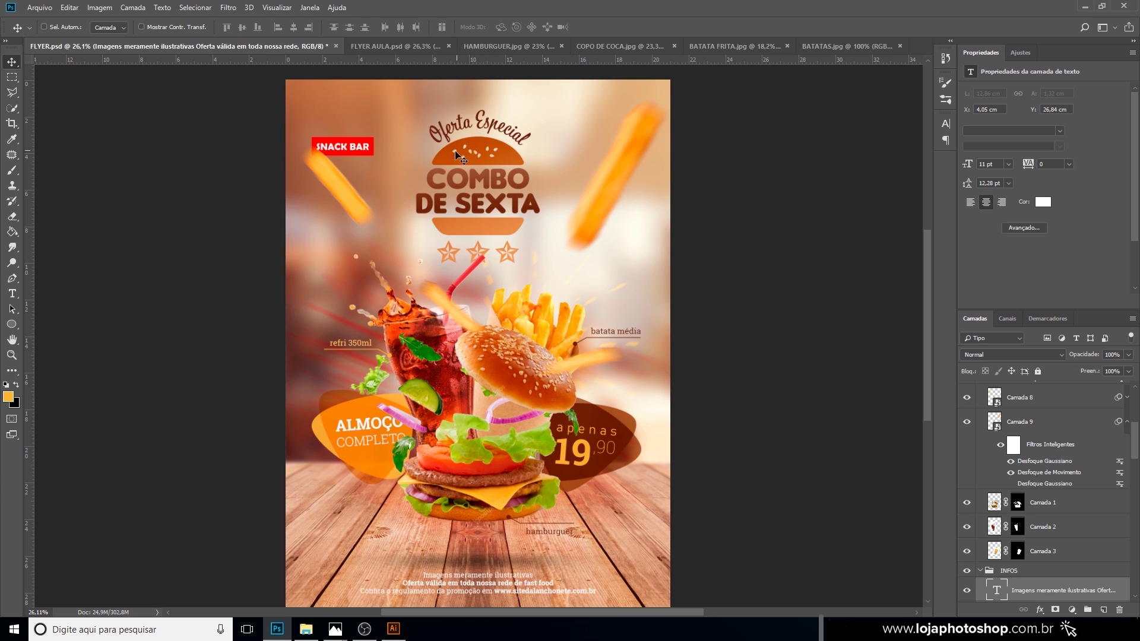
left_click(371, 44)
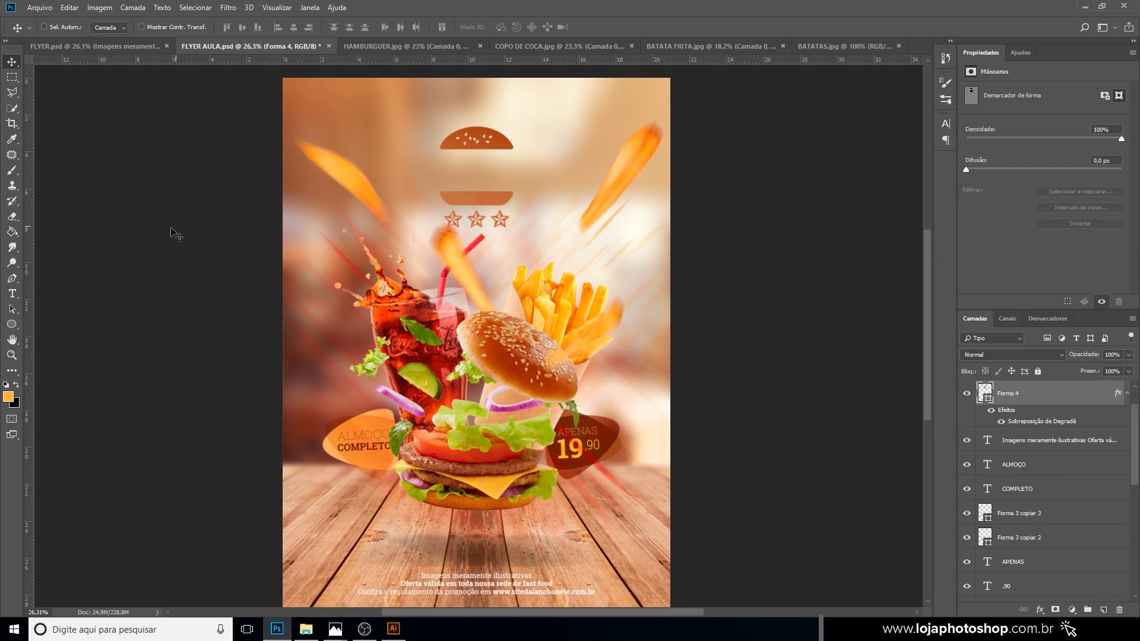
left_click(12, 293)
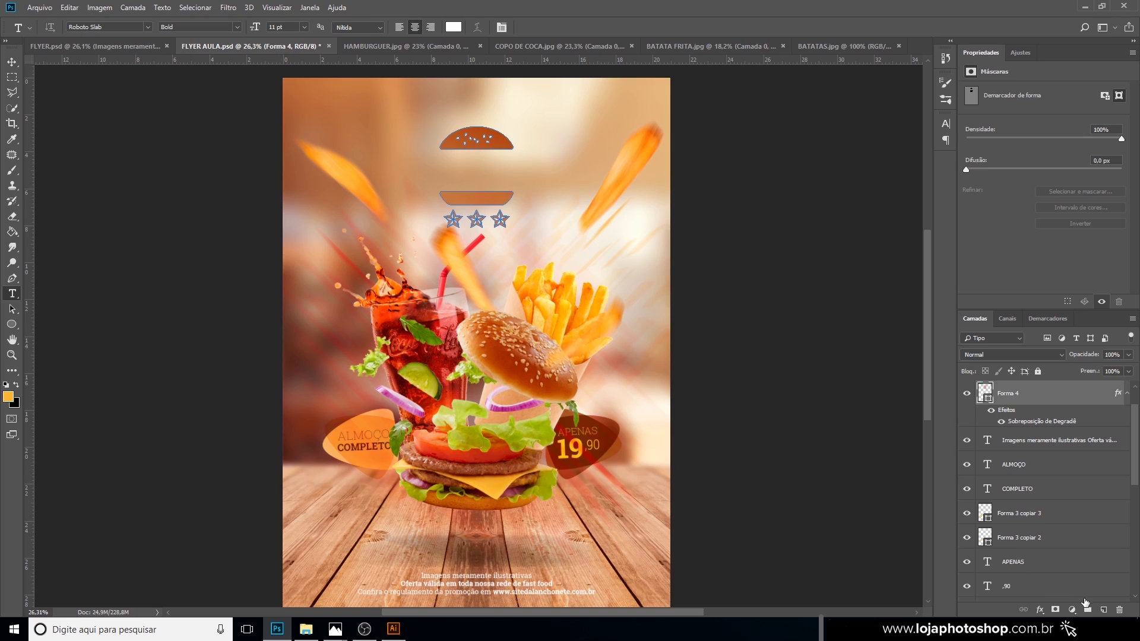
left_click(517, 162)
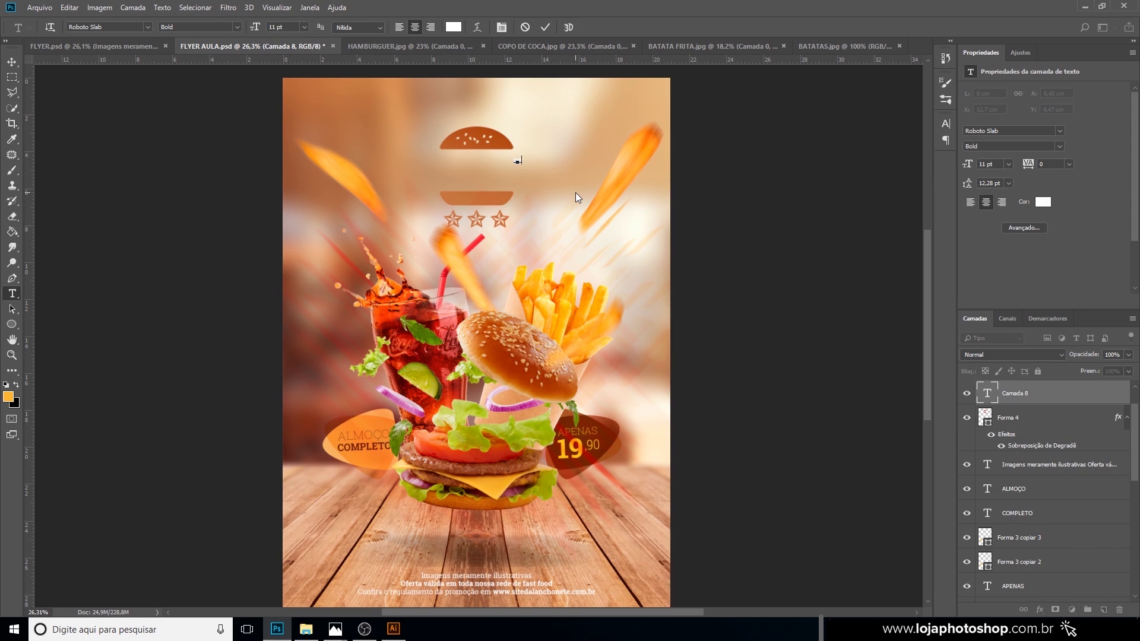
type("COMBO")
key("Return")
type("DE SETA")
key("BackSpace")
key("BackSpace")
type("XTA")
left_click(545, 27)
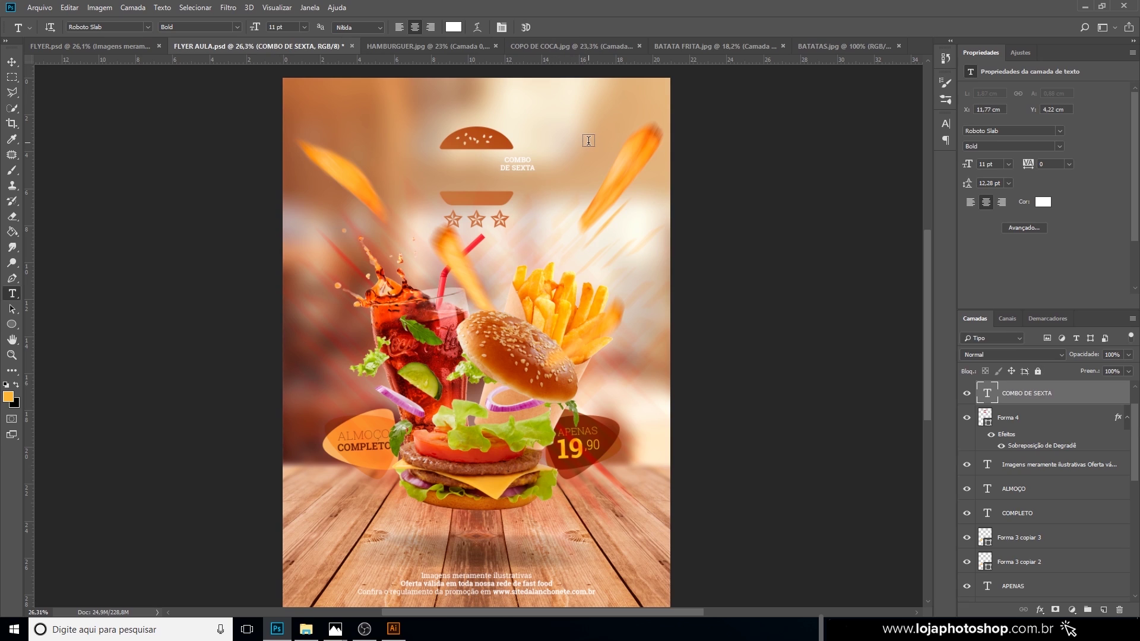
Enlarge the COMBO DE SEXTA text to 37.7 pt over the burger badge and tighten its leading to 36.09 pt.
key("ctrl+t")
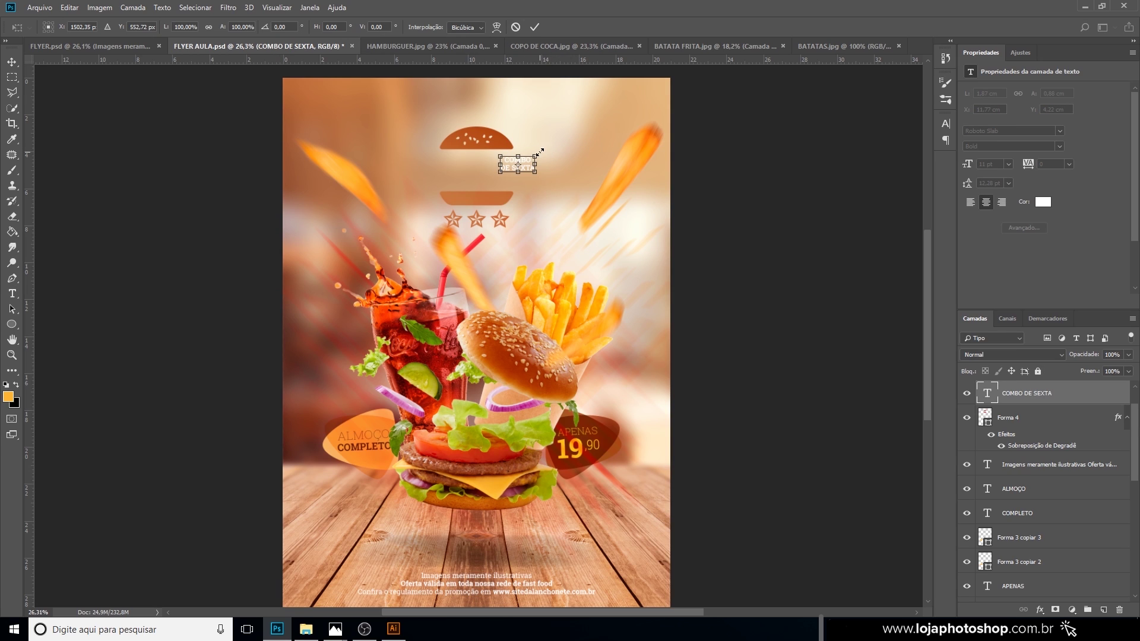
mouse_move(539, 152)
left_mouse_down()
mouse_move(580, 125)
mouse_move(529, 158)
left_mouse_up()
left_click(534, 27)
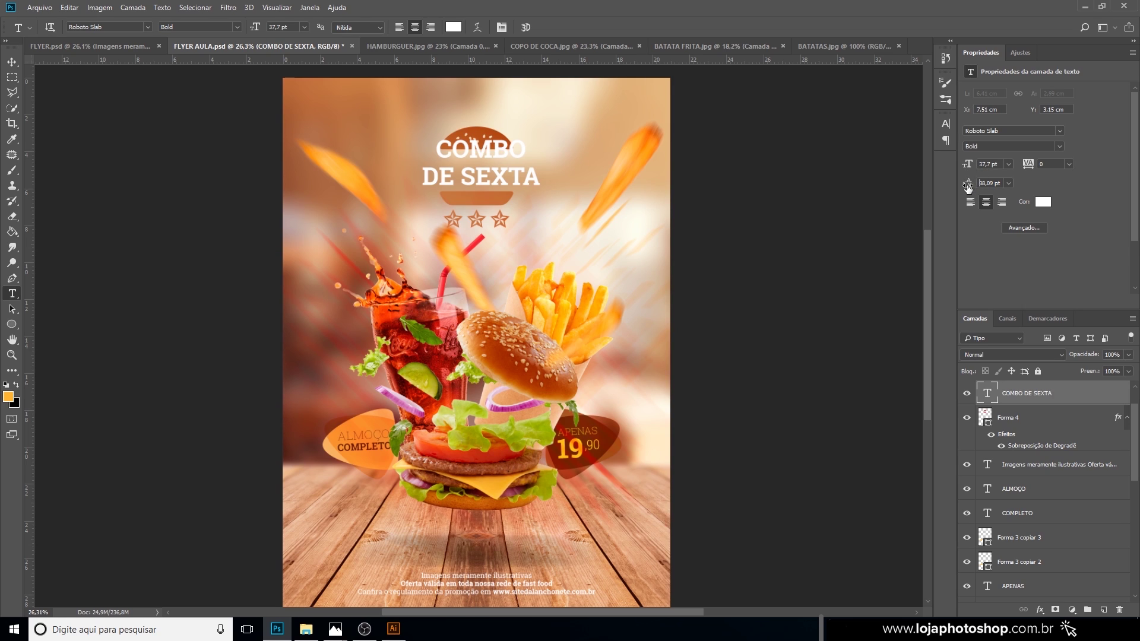
left_click_drag(968, 187, 970, 188)
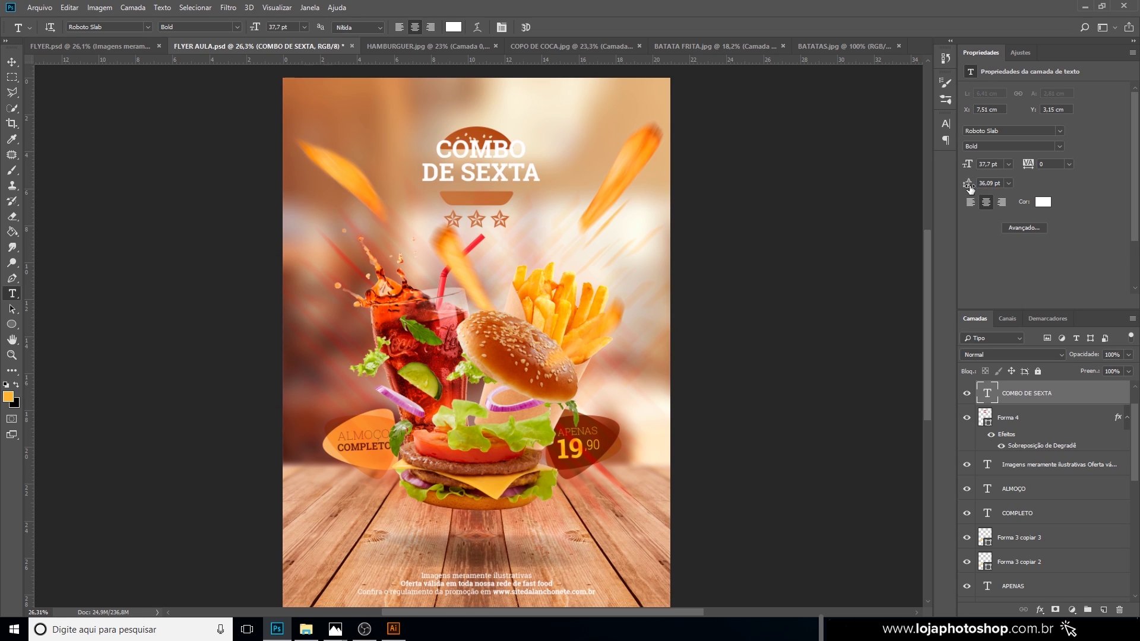
Scale the burger badge to about 119% and move it up so its two bun halves frame the COMBO DE SEXTA text.
left_click(996, 423)
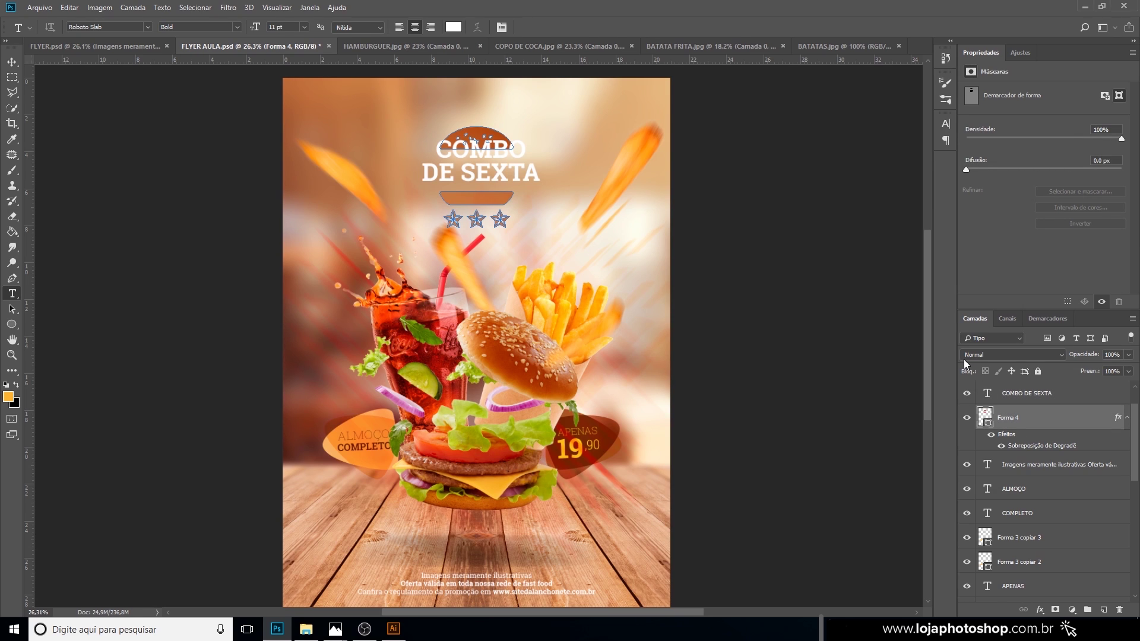
key("ctrl+t")
mouse_move(519, 128)
left_mouse_down()
mouse_move(555, 105)
mouse_move(527, 124)
left_mouse_up()
key("Up")
key("Up")
key("Up")
key("Up")
key("Up")
key("Up")
key("Up")
key("Up")
key("Up")
key("Up")
key("Up")
key("Up")
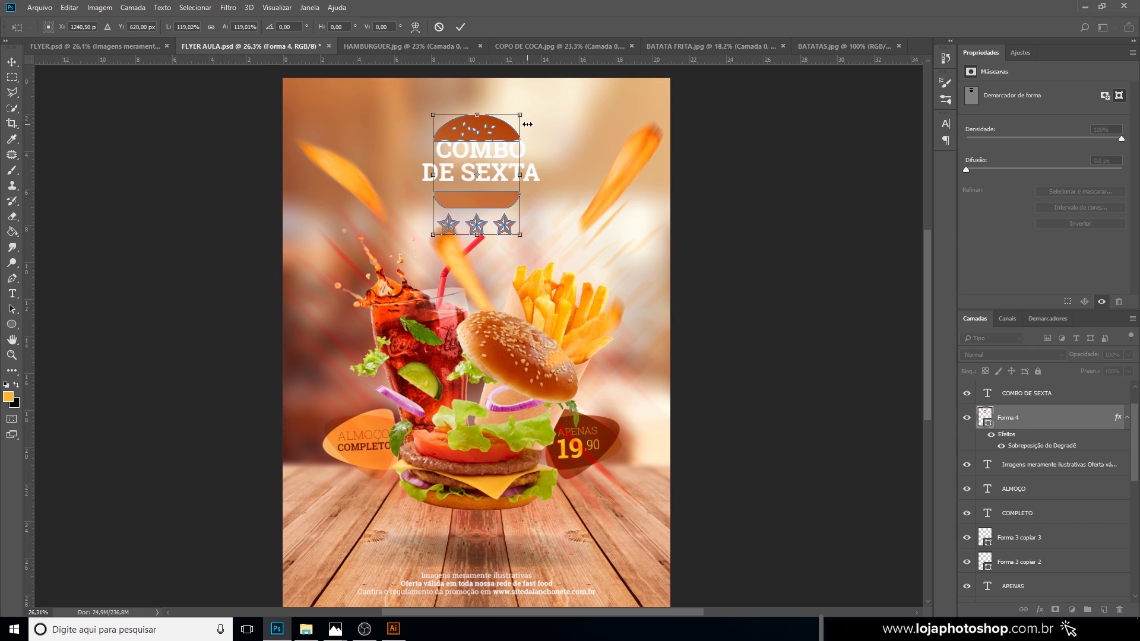
key("Up")
key("Up")
key("Up")
key("Up")
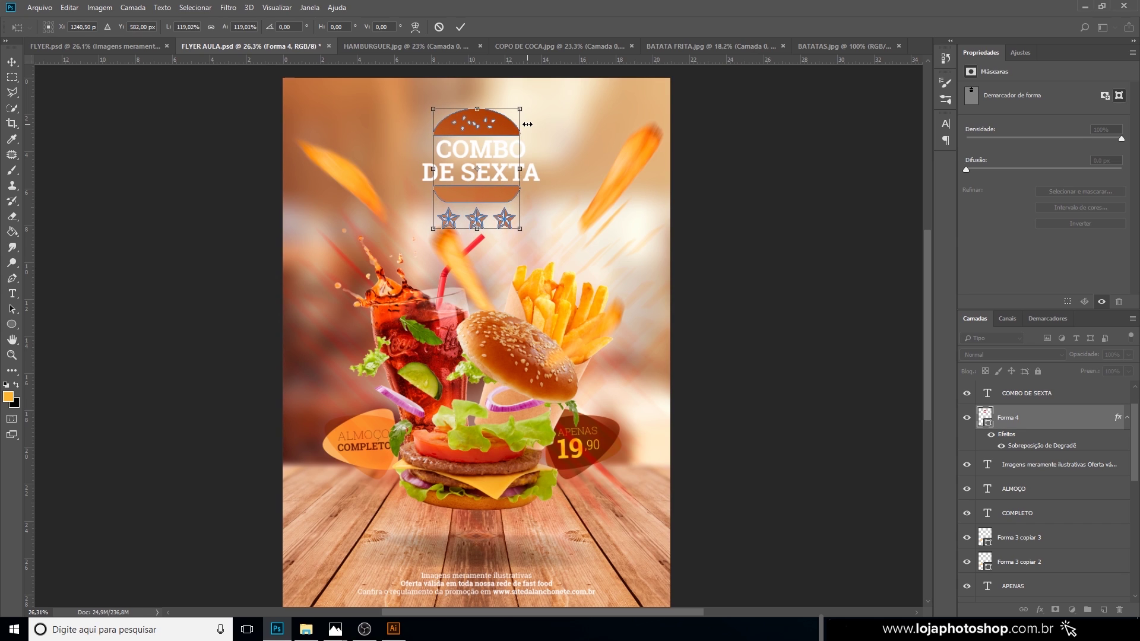
key("Return")
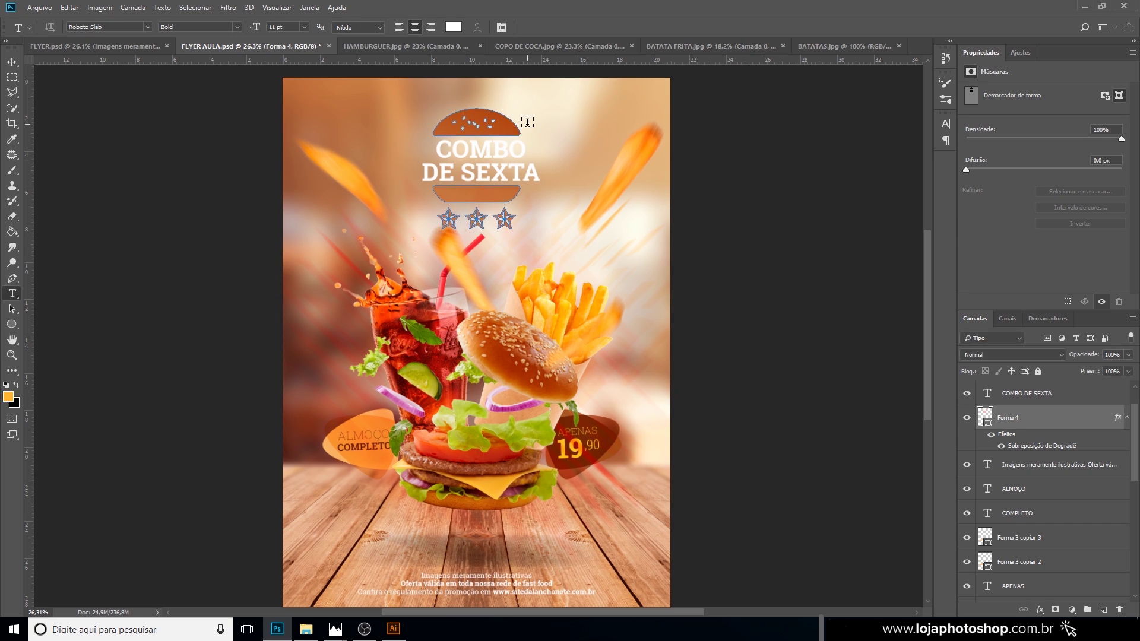
left_click(12, 62)
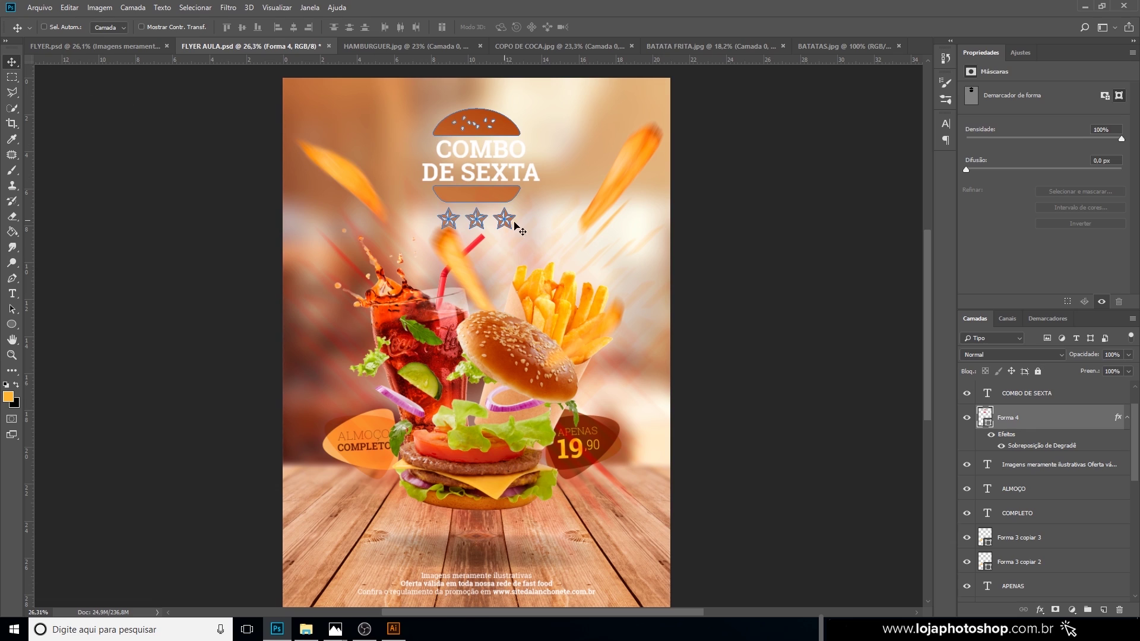
Add a brown Drop Shadow to the COMBO DE SEXTA text with a 129° angle, 3 px distance and 3 px size.
left_click(1068, 394)
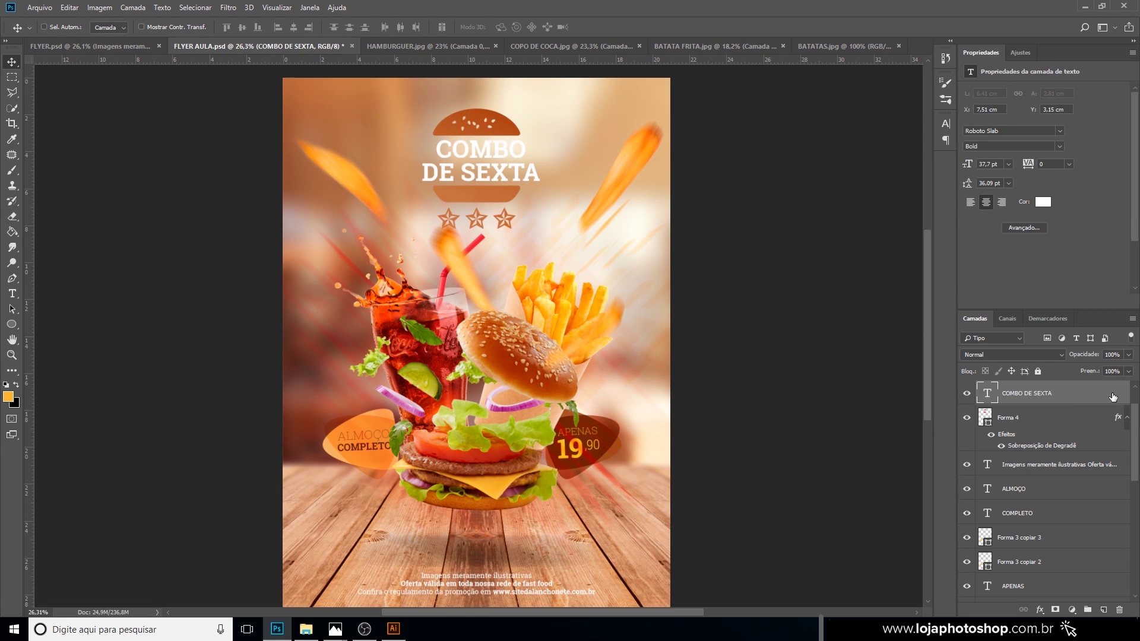
double_click(1097, 395)
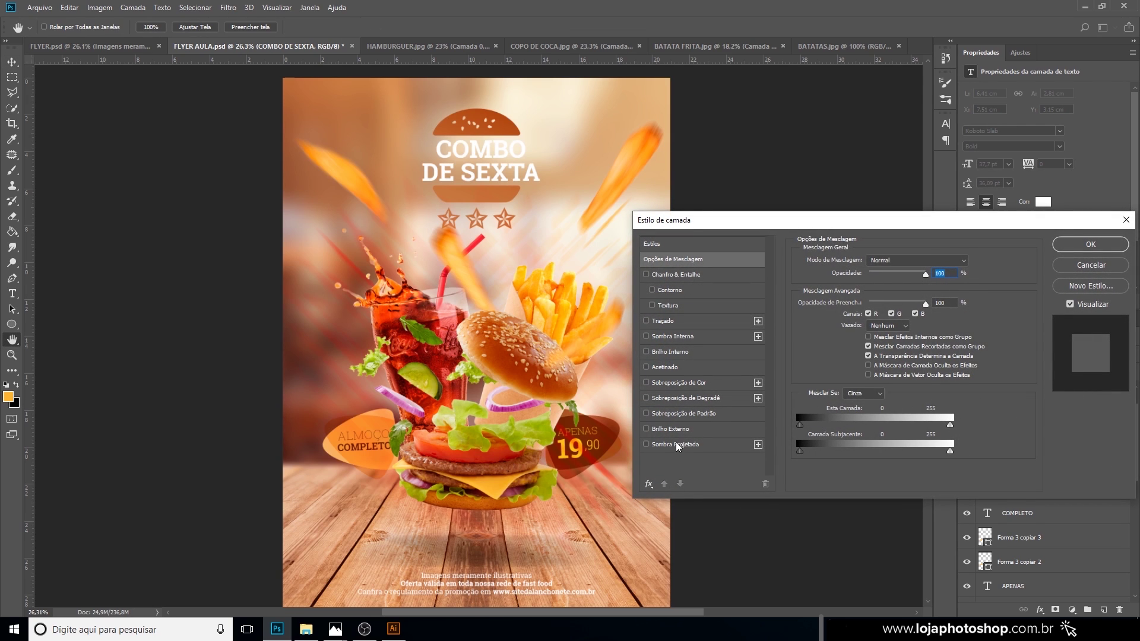
left_click_drag(766, 219, 739, 164)
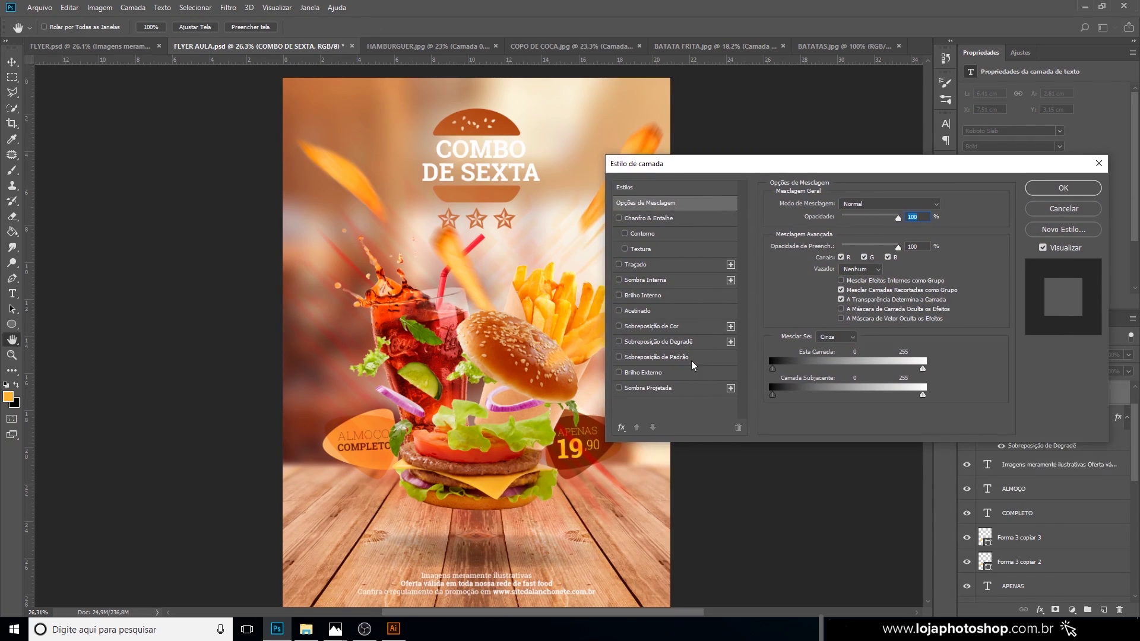
left_click(673, 389)
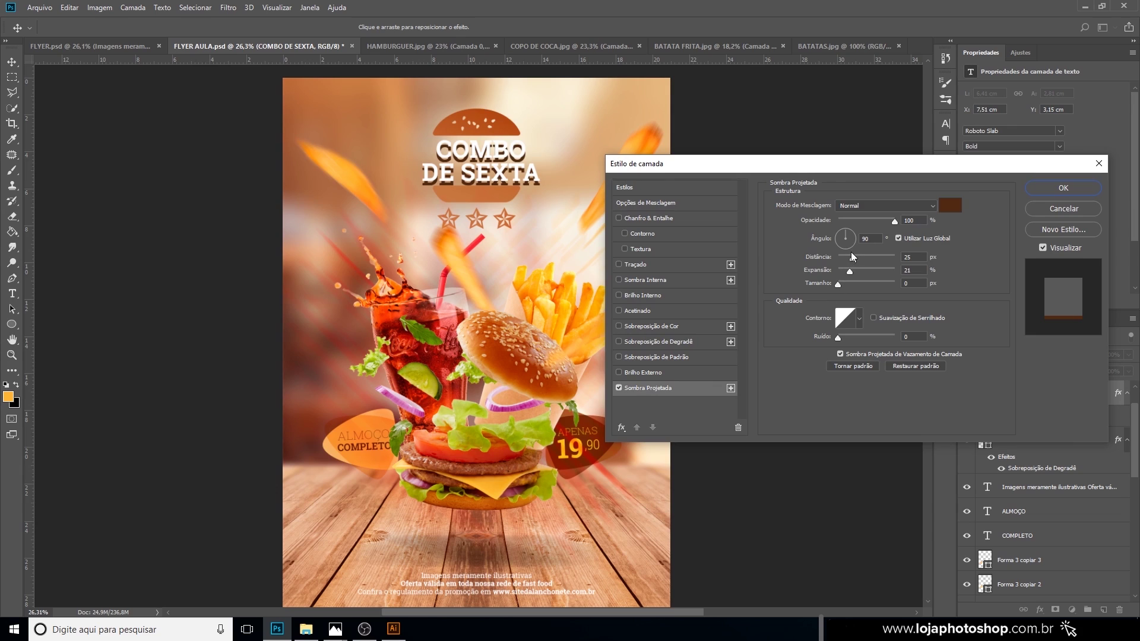
left_click_drag(854, 257, 840, 238)
left_click(837, 236)
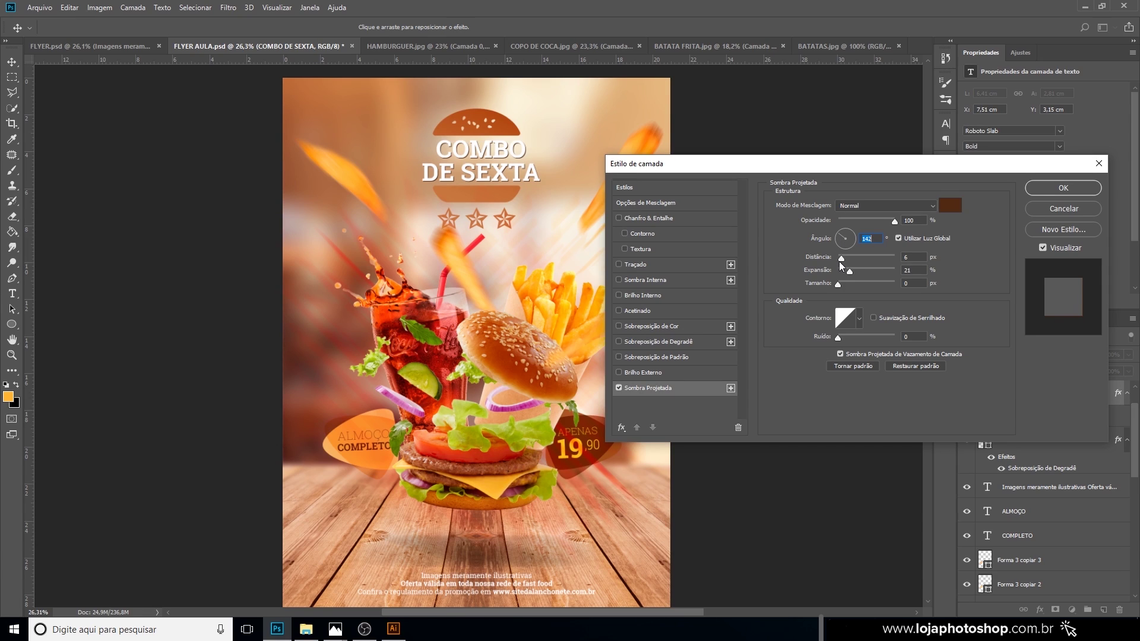
left_click(842, 283)
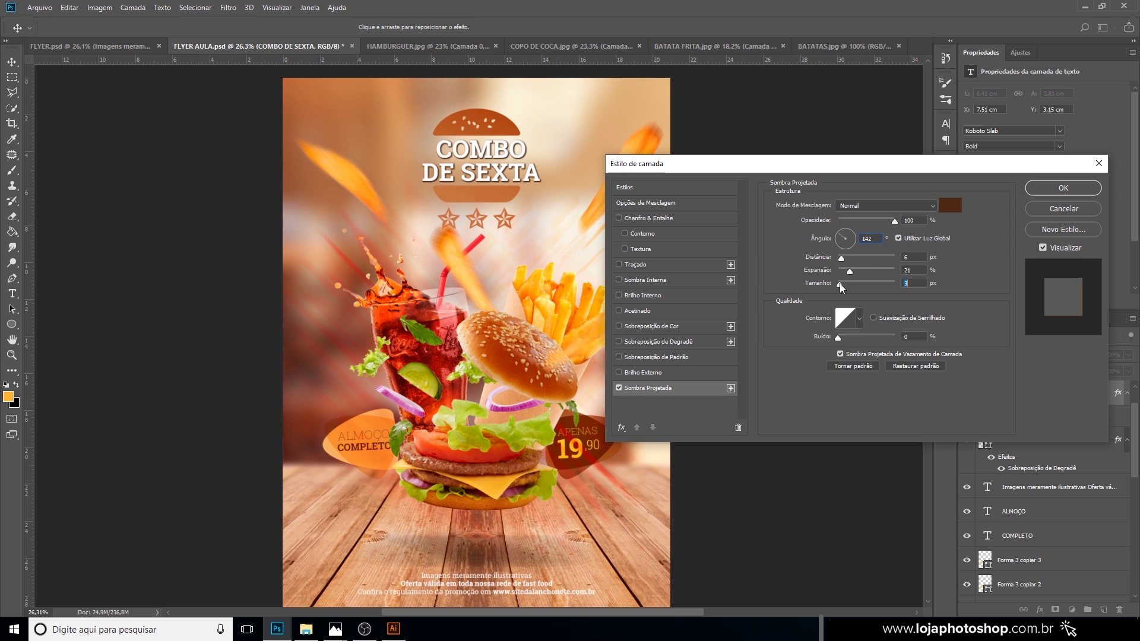
left_click(842, 237)
left_click_drag(841, 257, 840, 257)
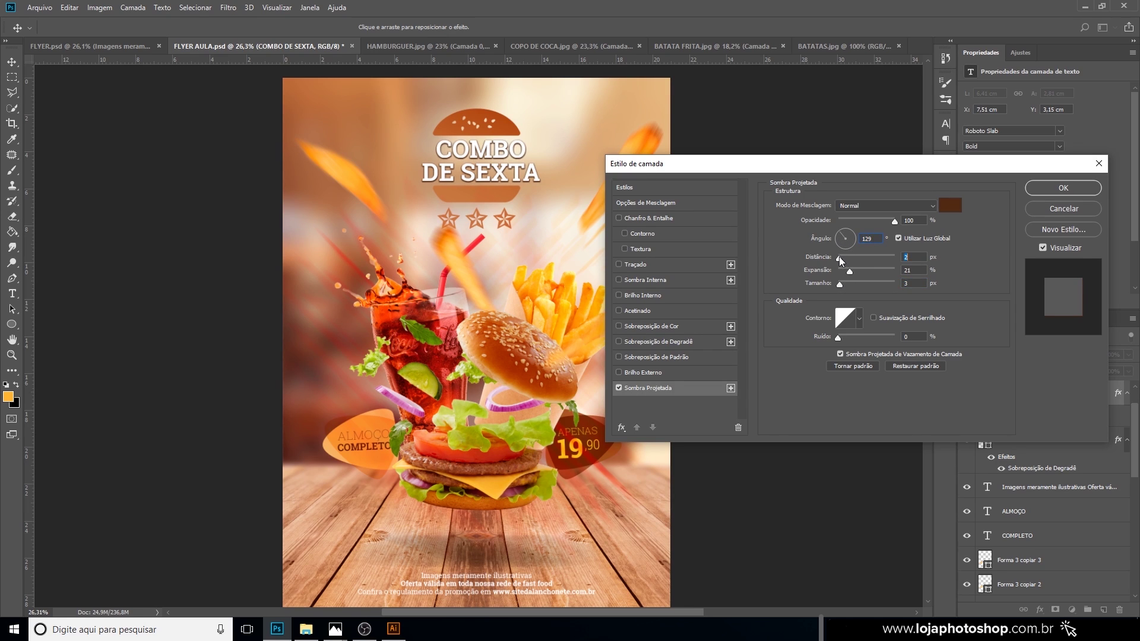
Add a Gradient Overlay to the COMBO DE SEXTA text running from pale yellow to white.
left_click_drag(808, 170, 782, 165)
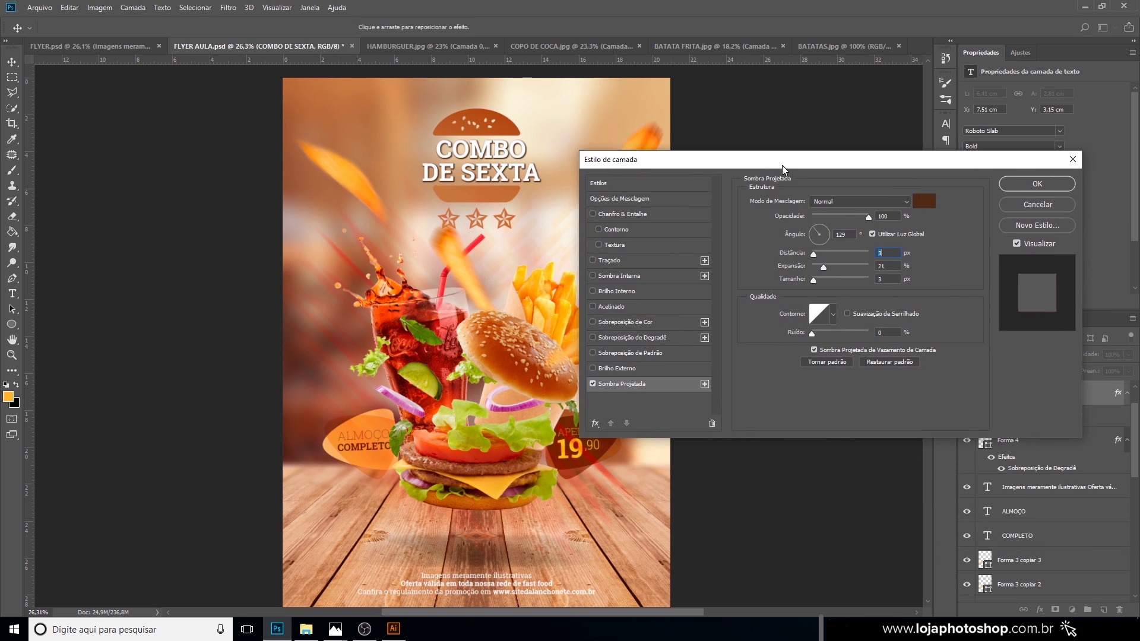
left_click(646, 338)
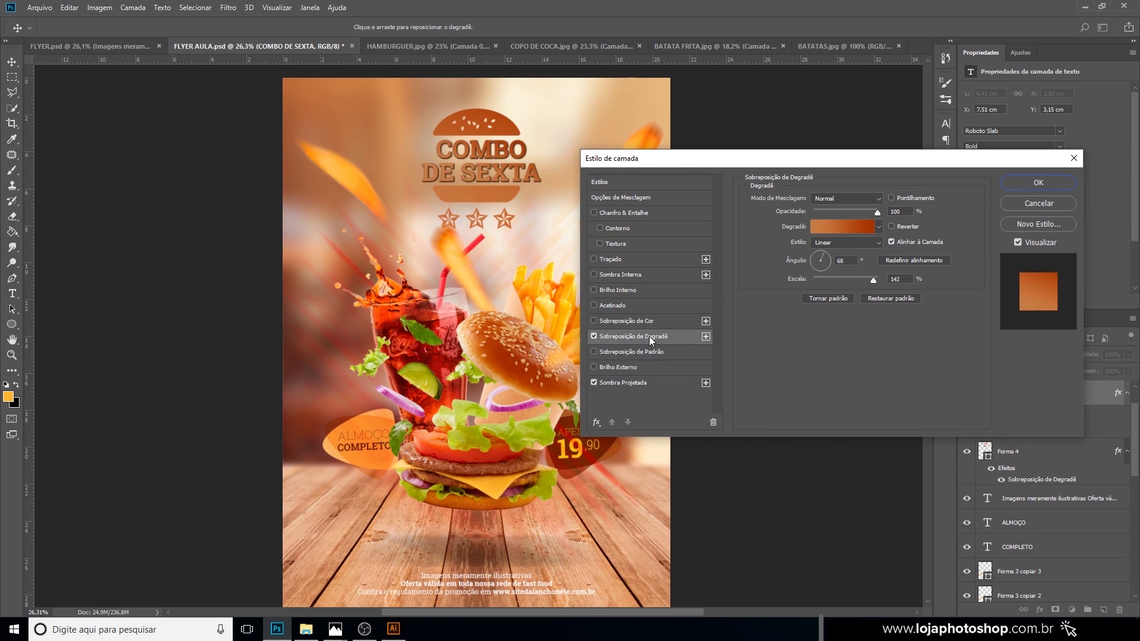
left_click(827, 226)
left_click(820, 358)
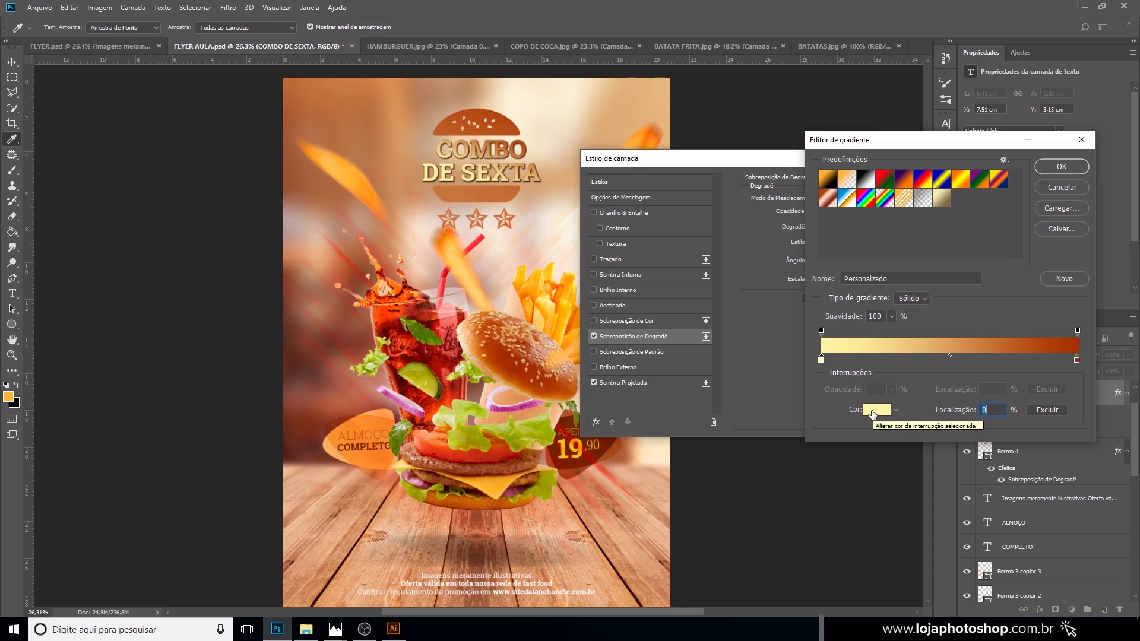
left_click(1077, 359)
left_click(872, 411)
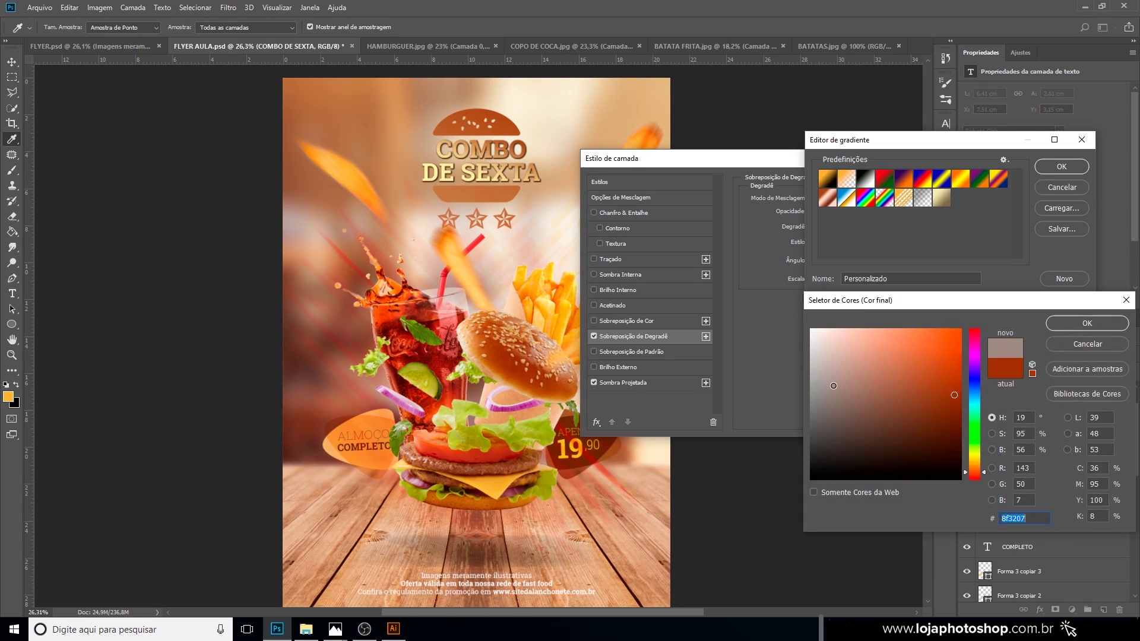
left_click(812, 330)
left_click(1073, 327)
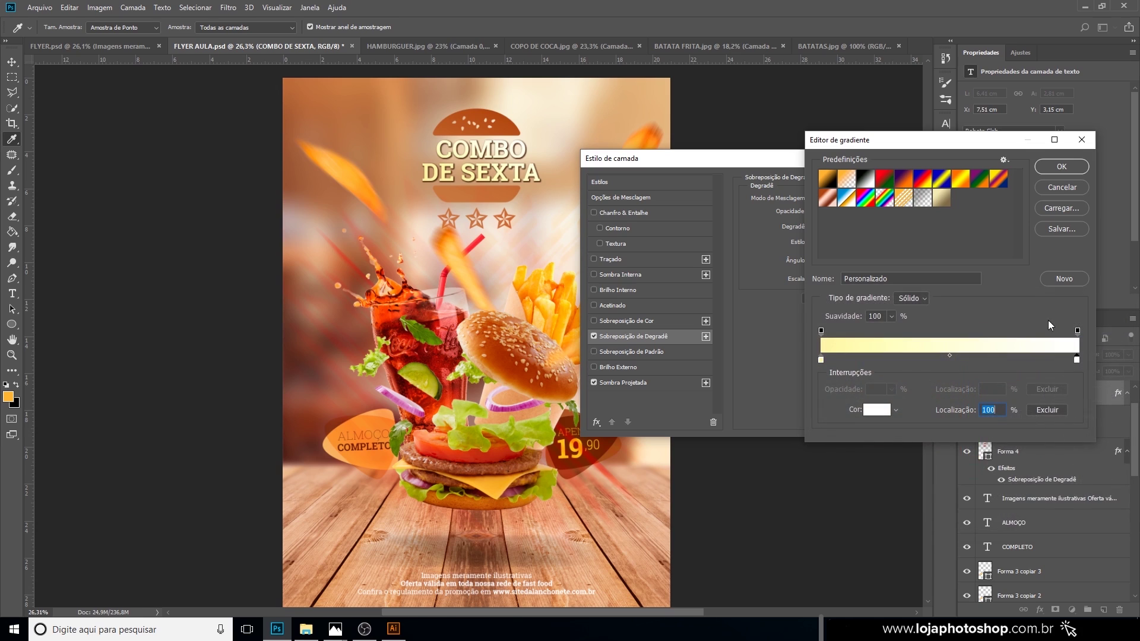
left_click(1052, 168)
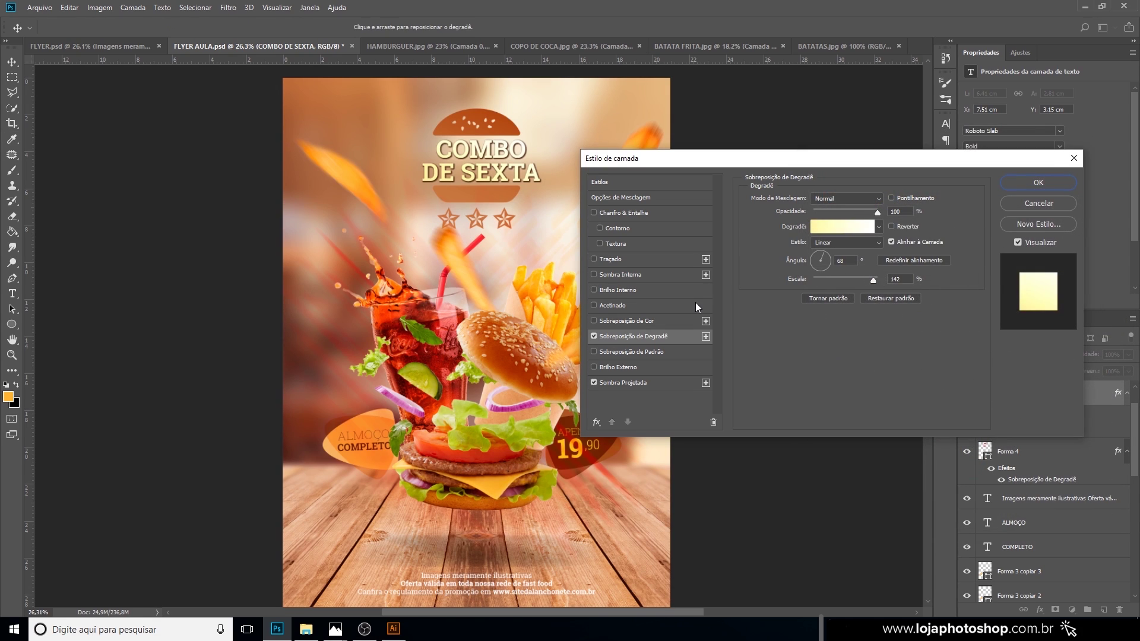
Review the COMBO DE SEXTA text's drop shadow up close and apply the layer style.
left_click(664, 381)
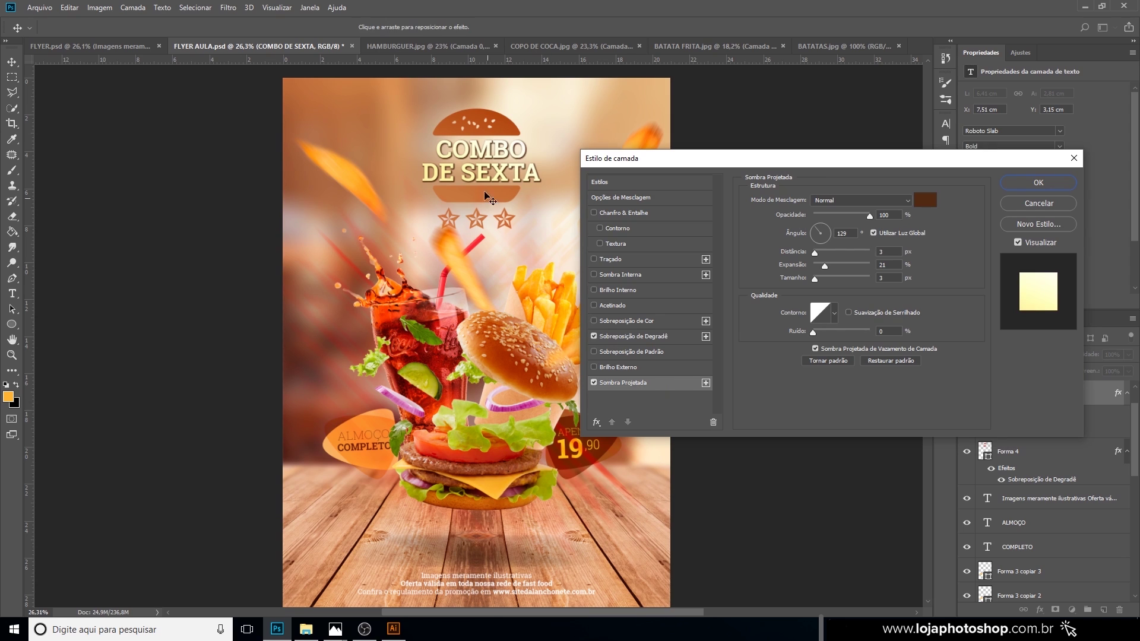
scroll(497, 160, "up", 2)
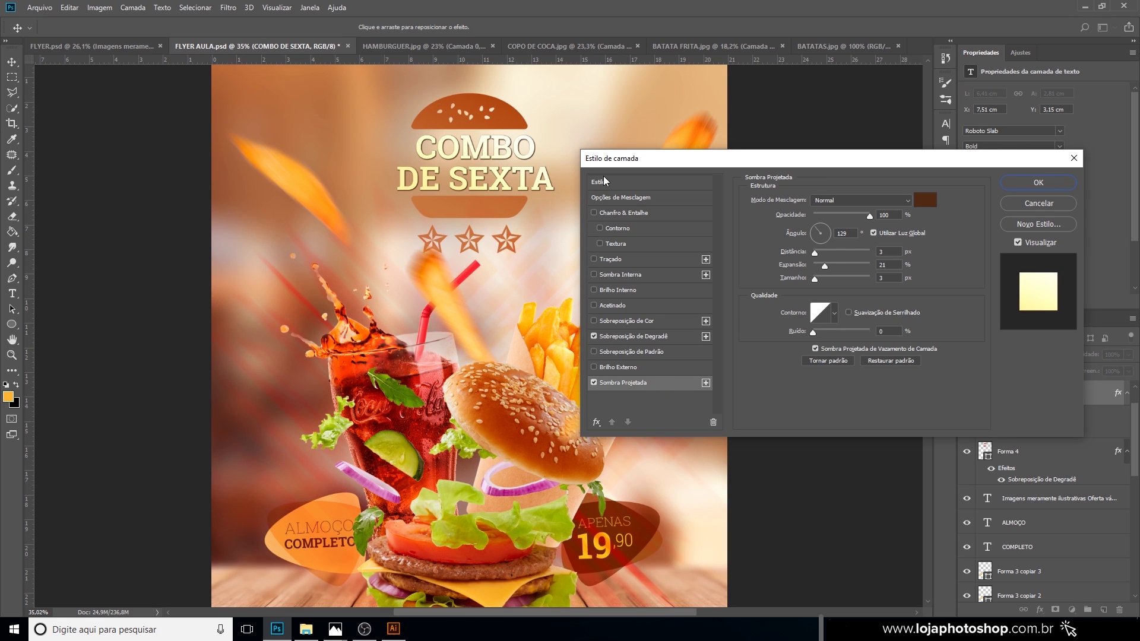
scroll(520, 172, "up", 2)
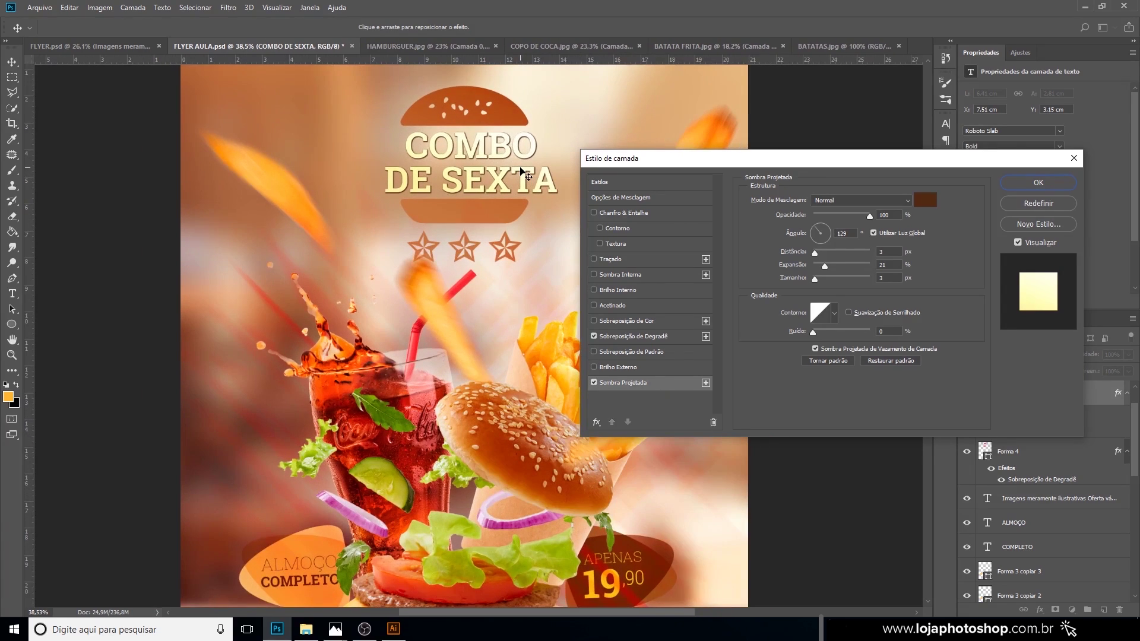
scroll(521, 173, "up", 4)
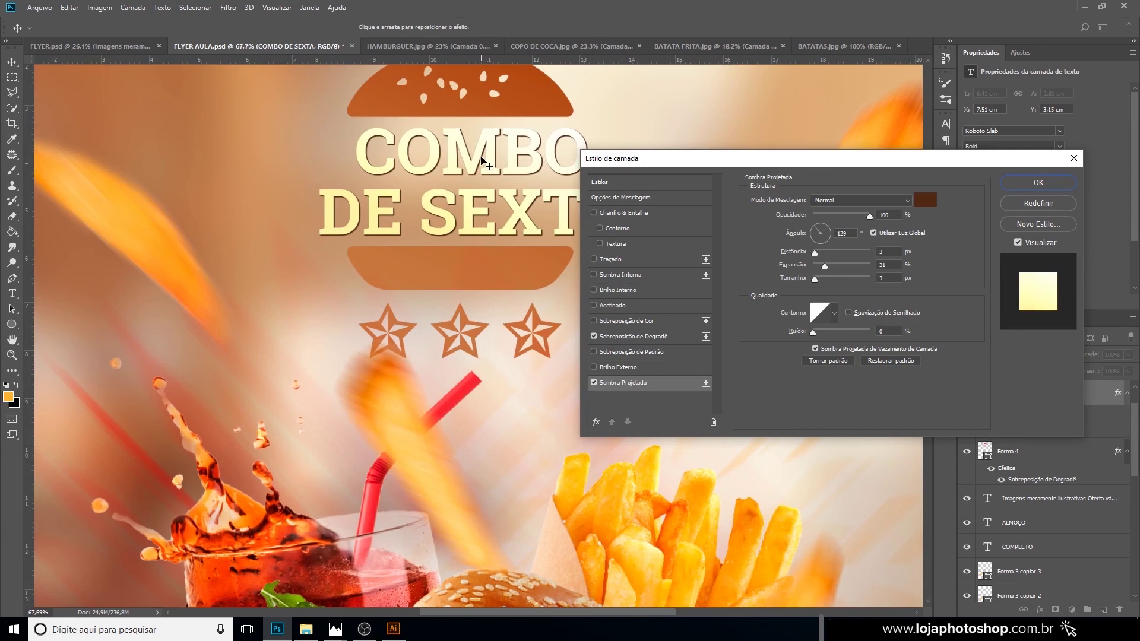
scroll(484, 163, "down", 2)
scroll(482, 158, "down", 1)
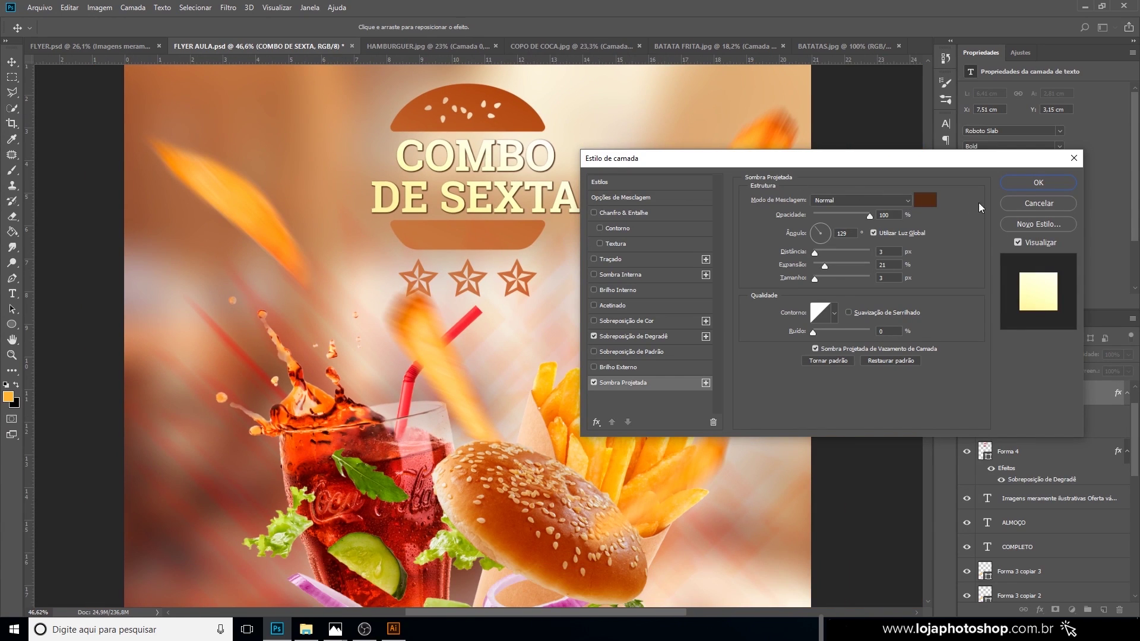
left_click(1027, 180)
scroll(475, 162, "down", 3)
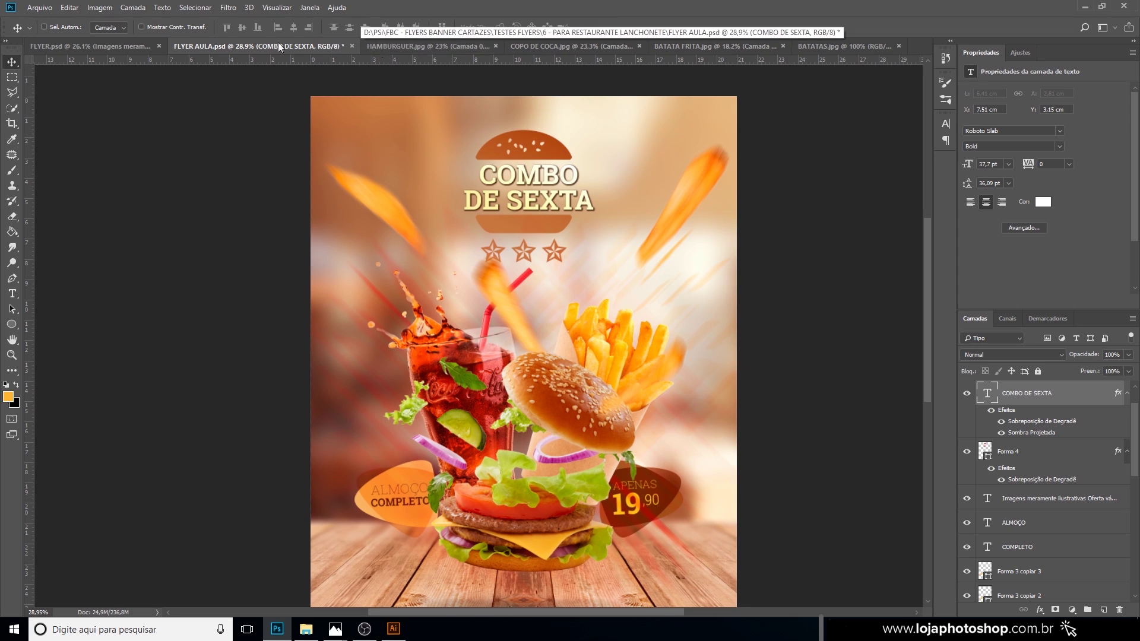
Check the title's font in FLYER.psd and set COMBO DE SEXTA in FLYER AULA.psd to Insaniburger with 31.09 pt leading.
left_click(129, 48)
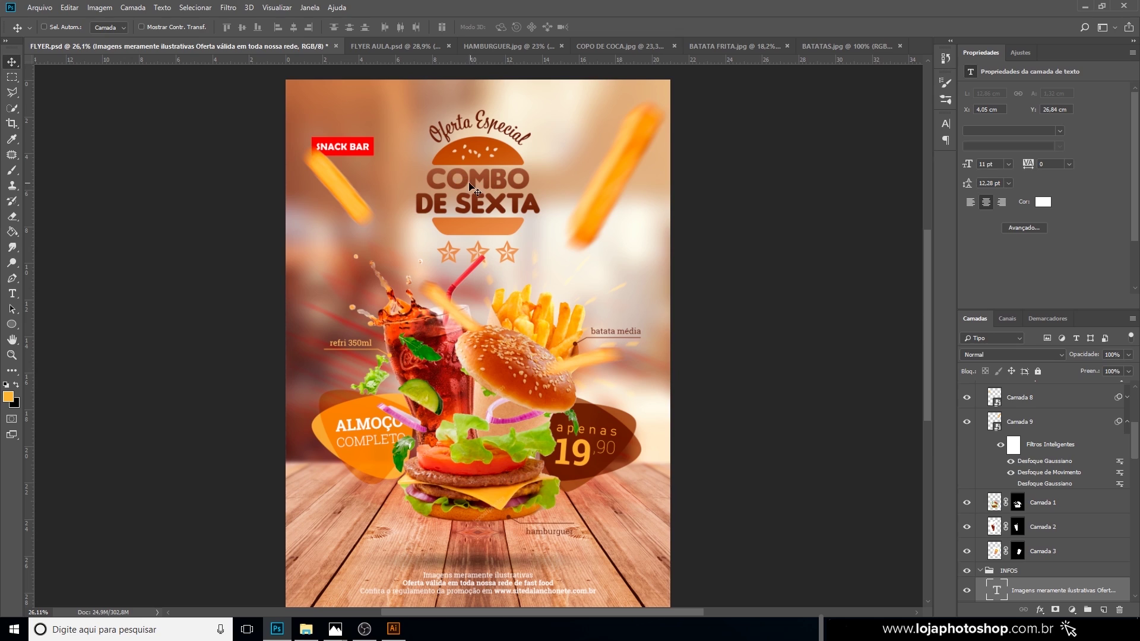
scroll(1046, 513, "down", 4)
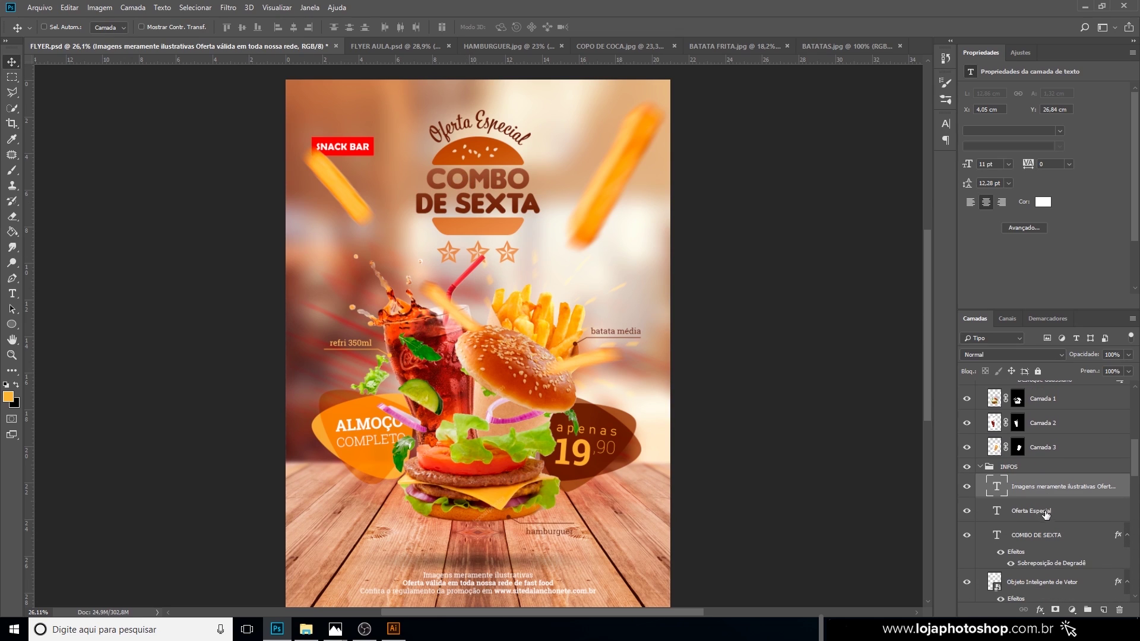
left_click(1052, 535)
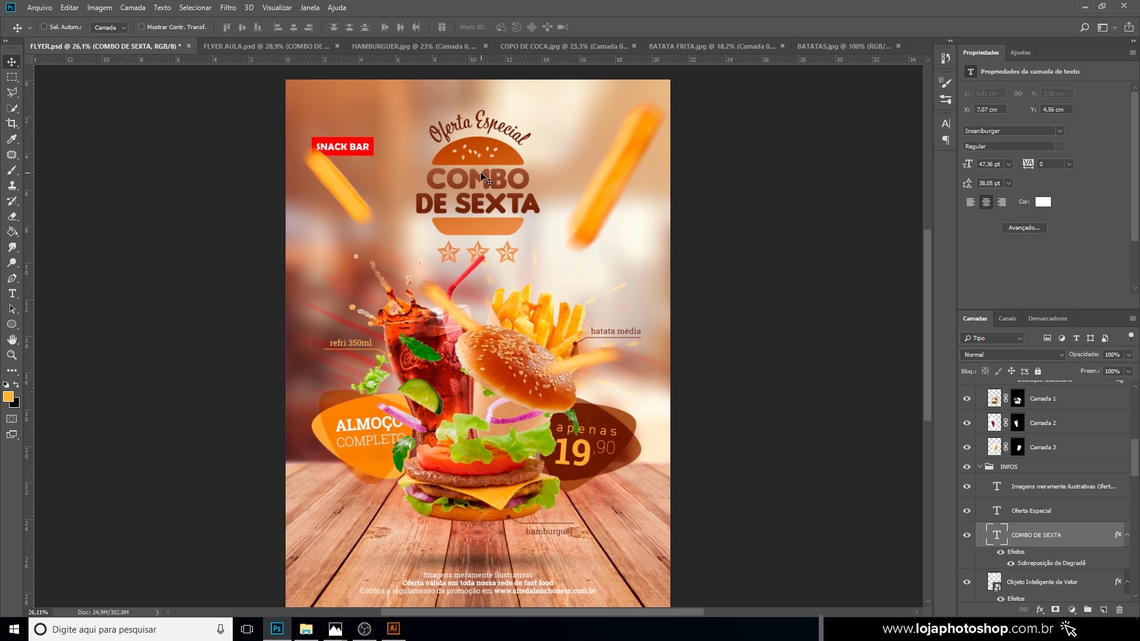
left_click(260, 45)
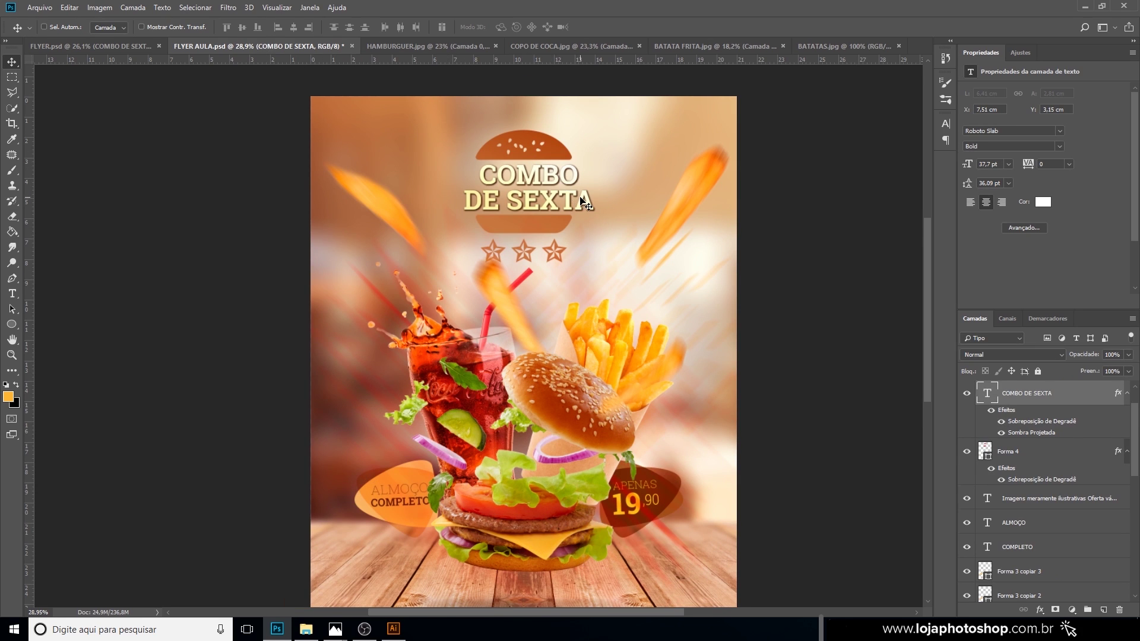
left_click(115, 45)
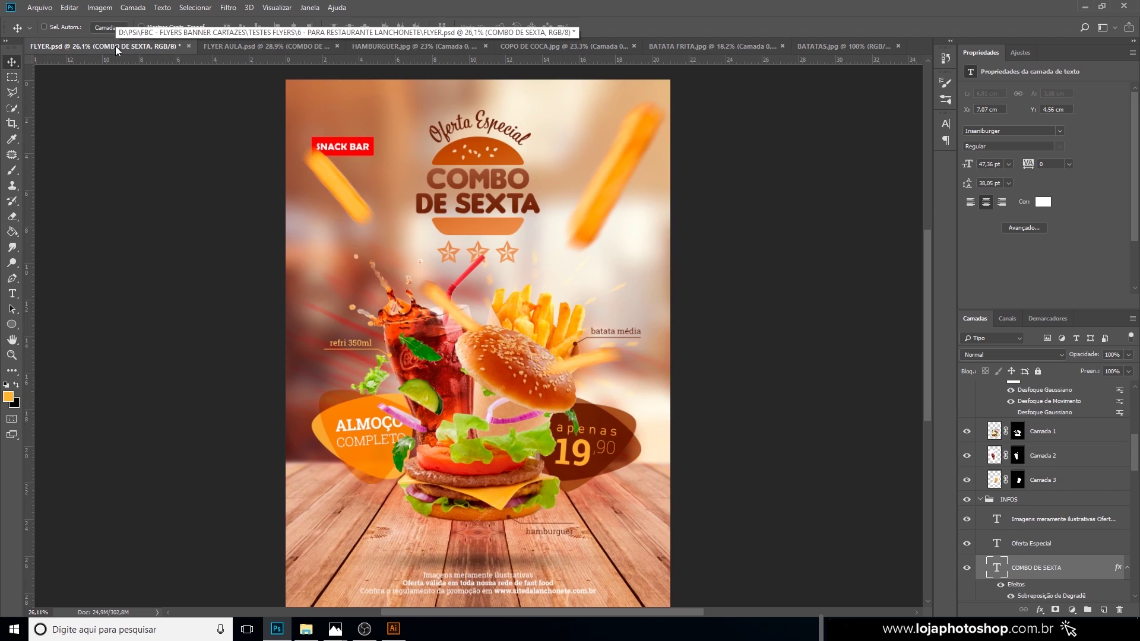
left_click(234, 48)
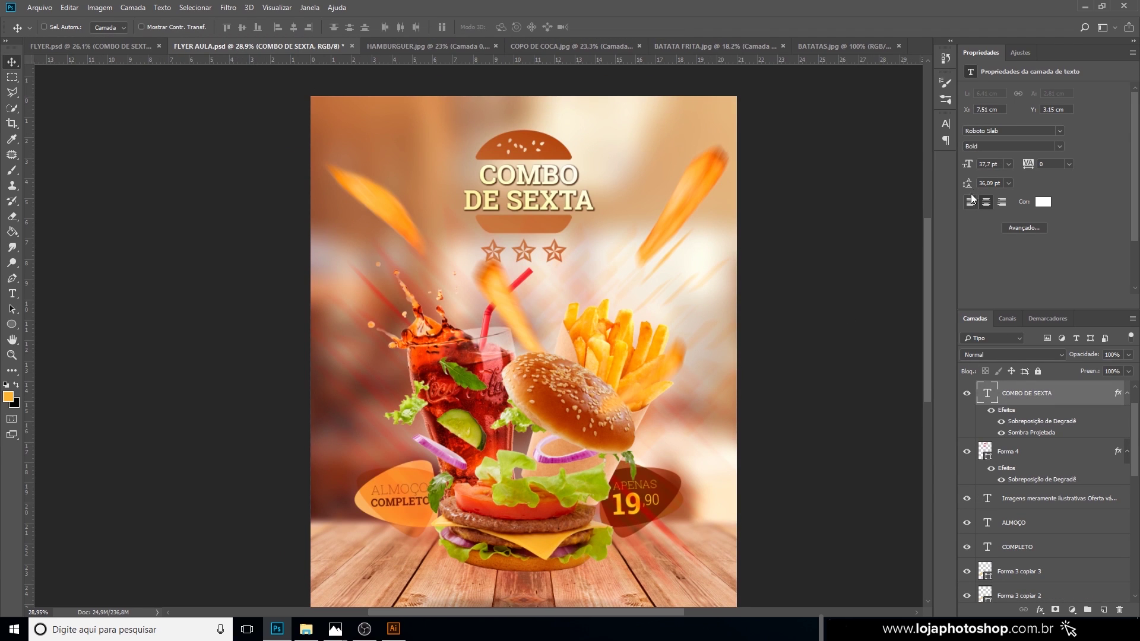
left_click(1060, 131)
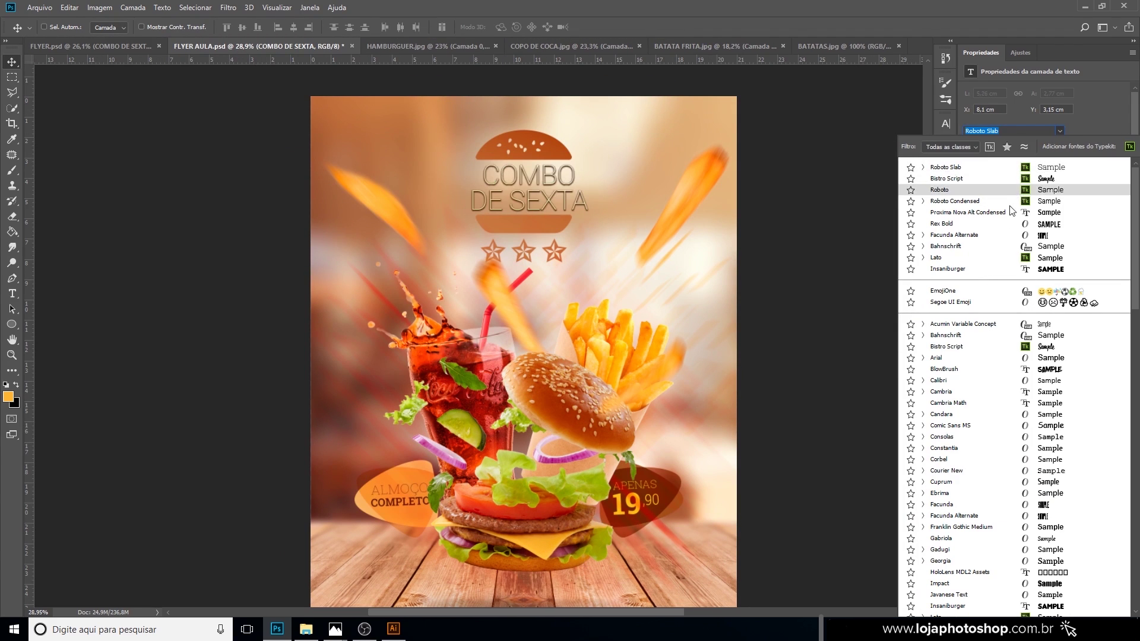
left_click(977, 268)
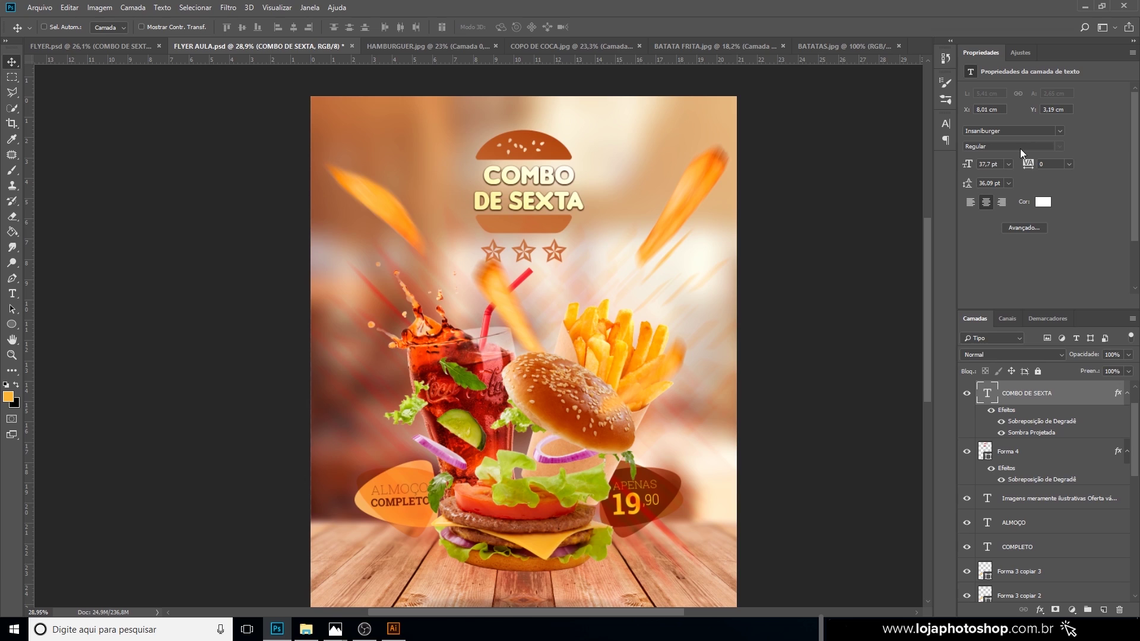
left_click_drag(970, 184, 968, 185)
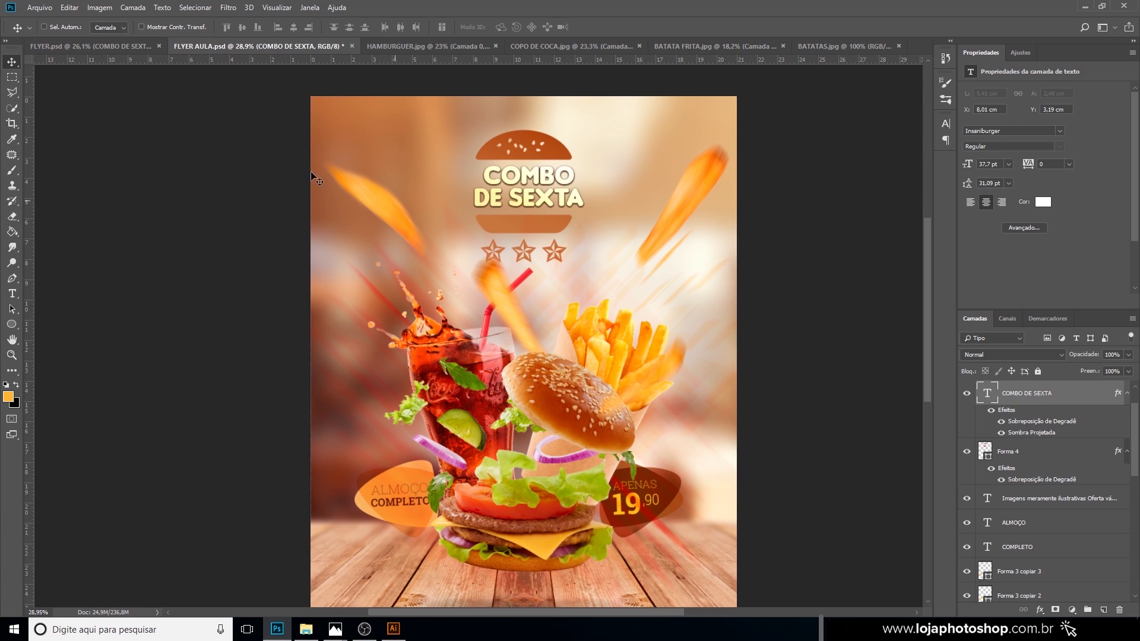
Scale the COMBO DE SEXTA text to about 115% and nudge it up and slightly left between the bun halves.
key("ctrl+t")
left_click_drag(582, 164, 588, 161)
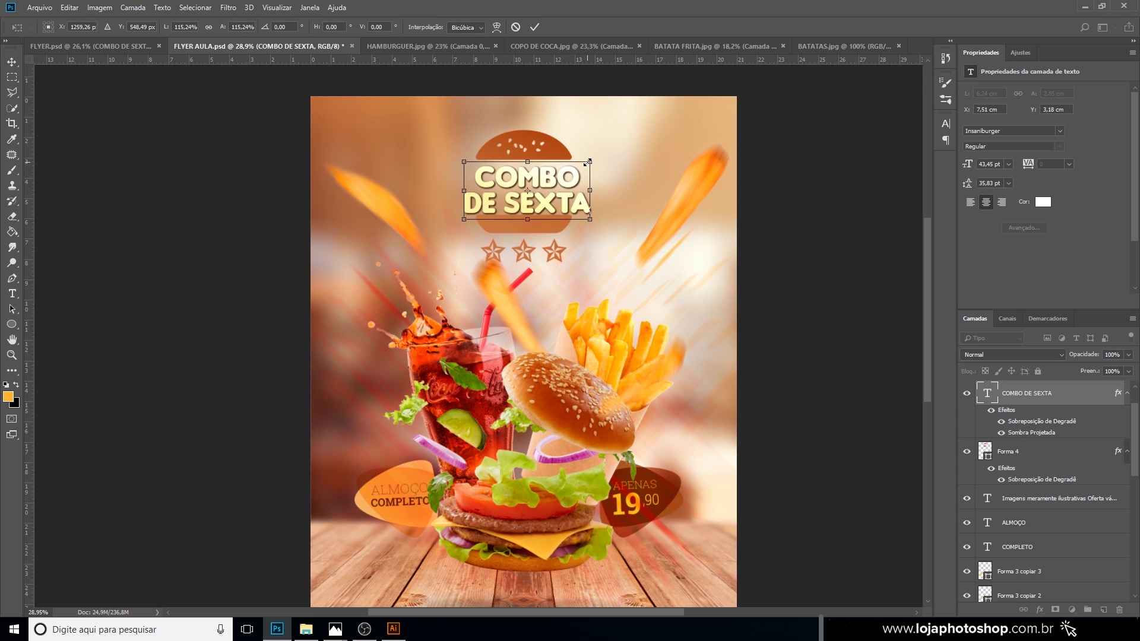
key("Up")
key("Up")
key("Up")
key("Up")
key("Up")
key("Left")
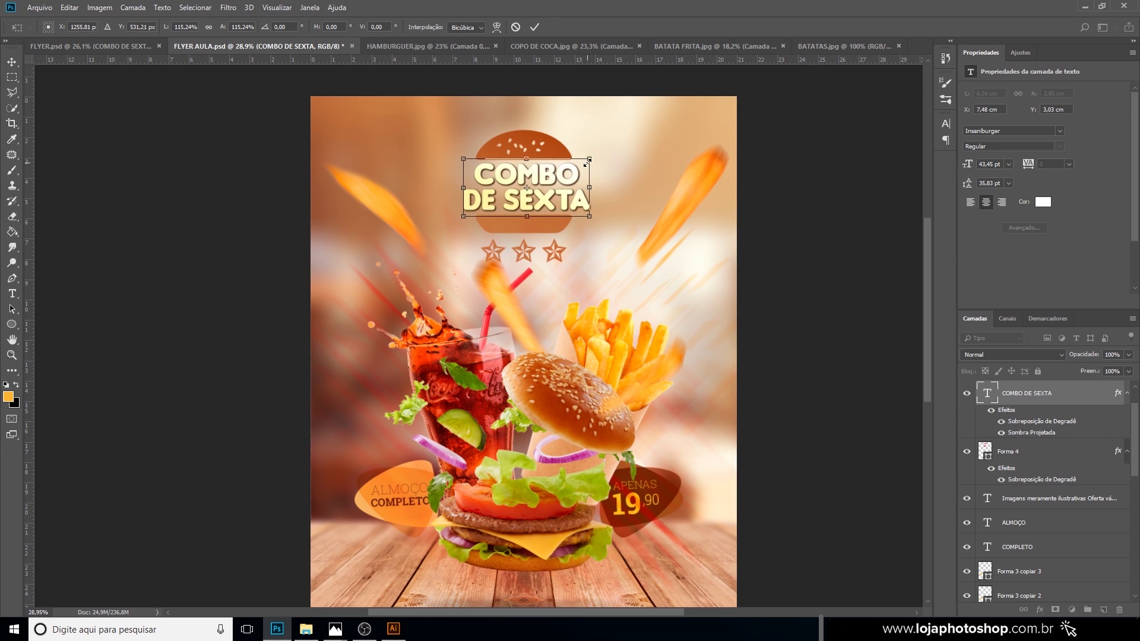
key("Return")
left_click_drag(672, 199, 638, 175)
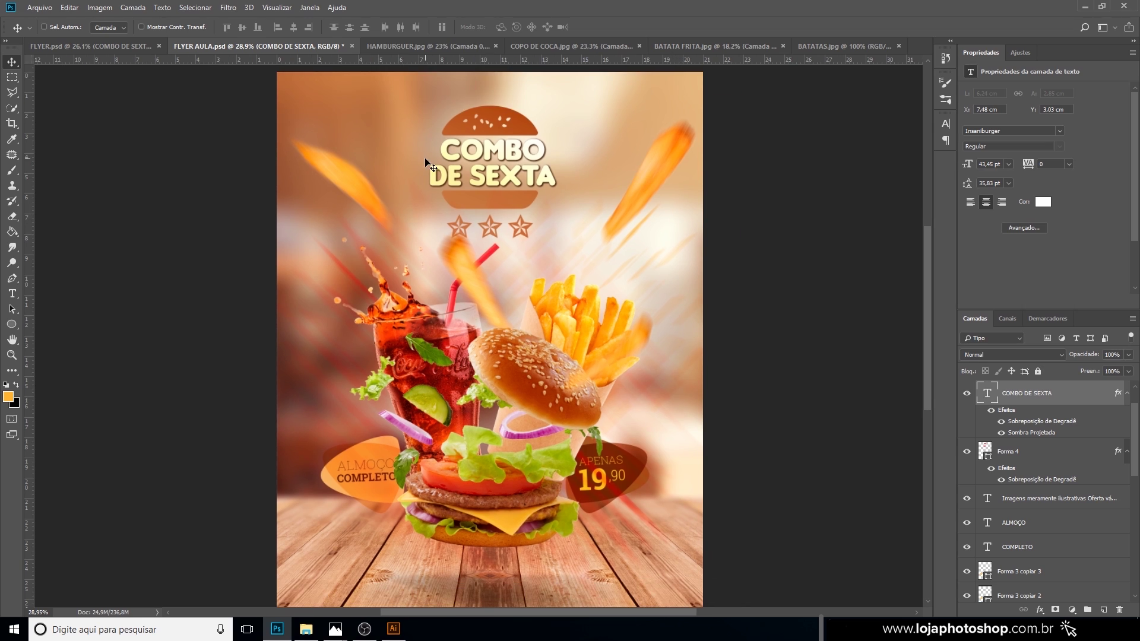
Move the COMBO DE SEXTA text and burger badge down together and scale both down proportionally above the drink.
left_click(1033, 452, "shift")
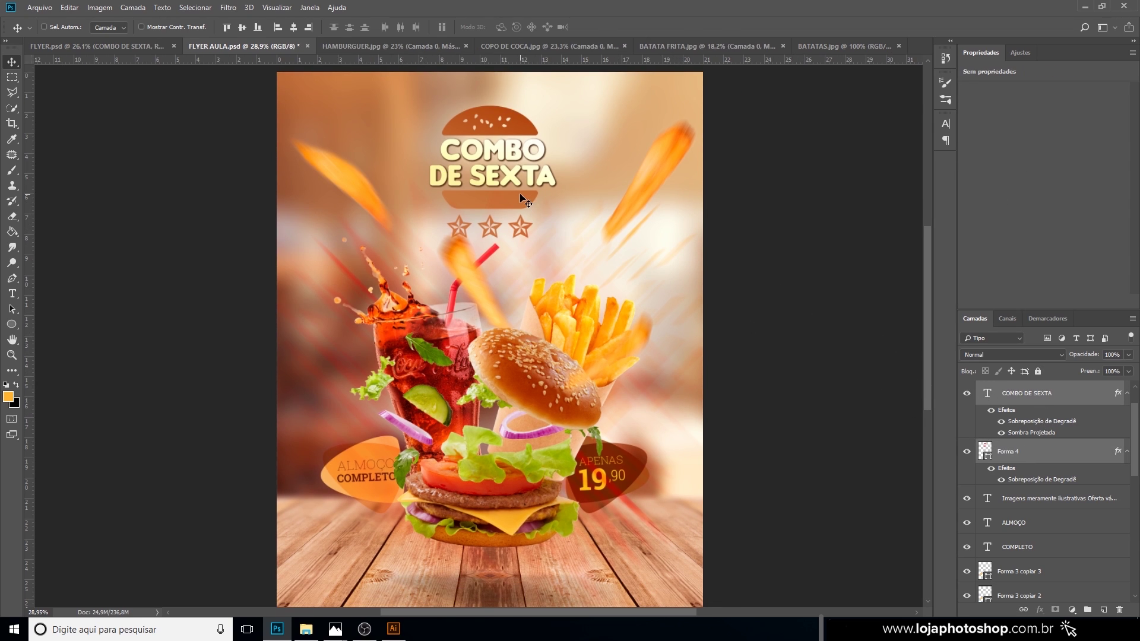
left_click_drag(519, 194, 520, 202)
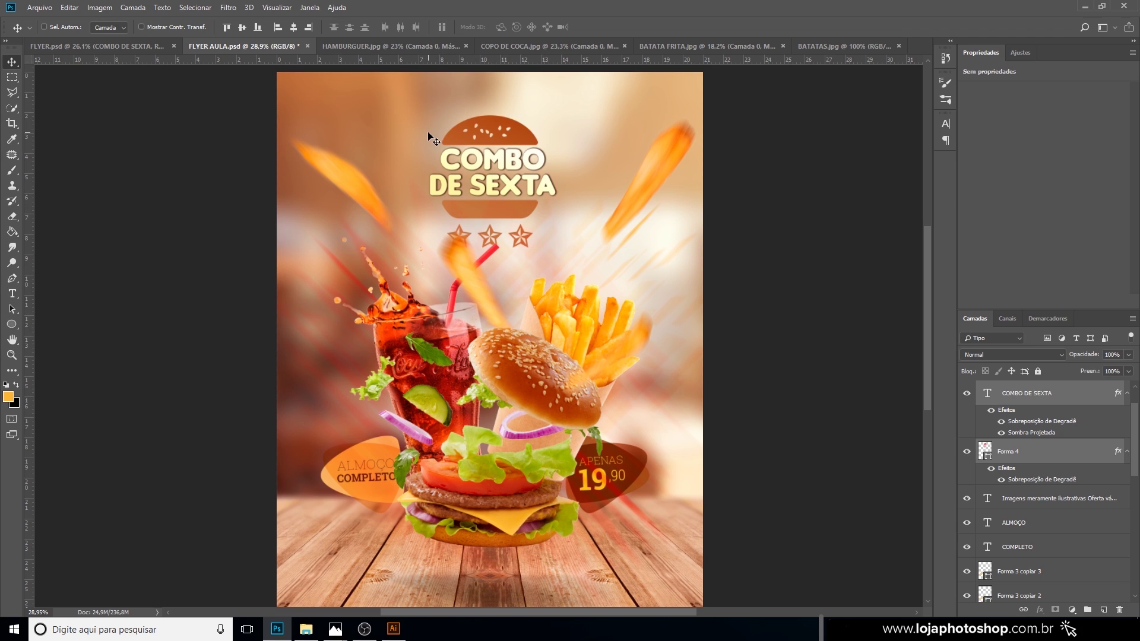
scroll(567, 215, "down", 2)
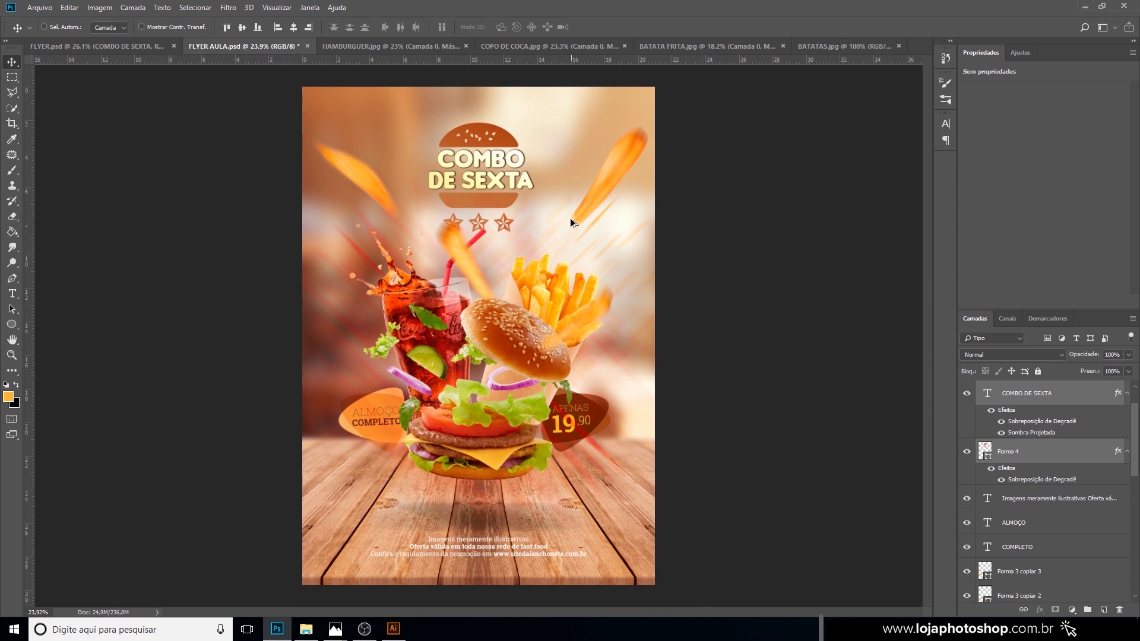
scroll(448, 119, "up", 1)
key("ctrl+t")
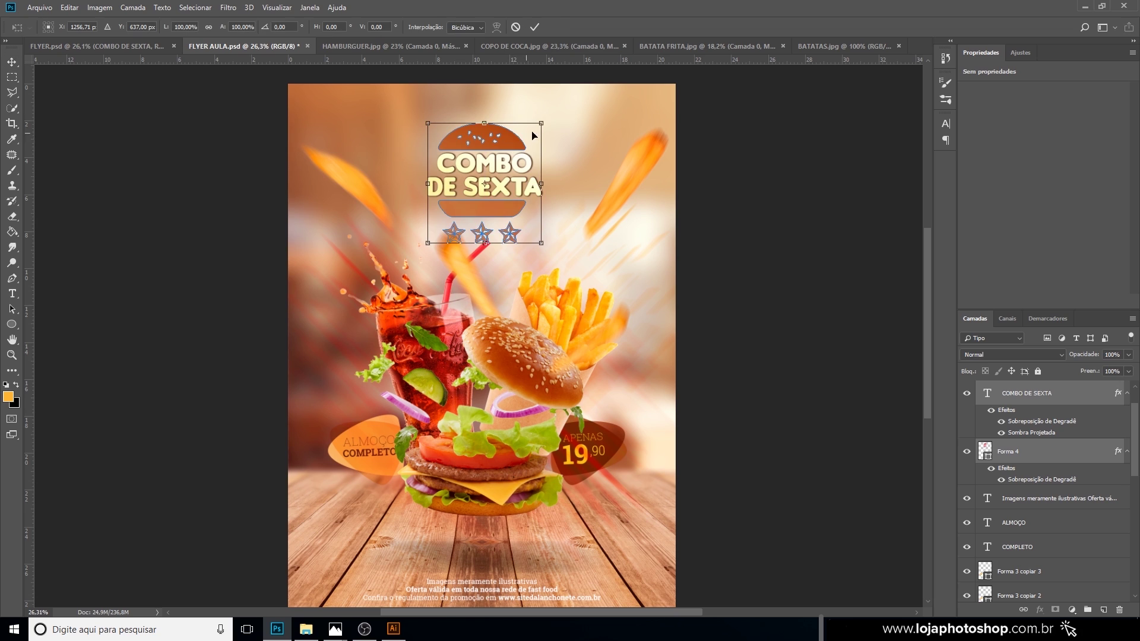
left_click_drag(539, 126, 521, 156)
scroll(514, 159, "down", 1)
key("Return")
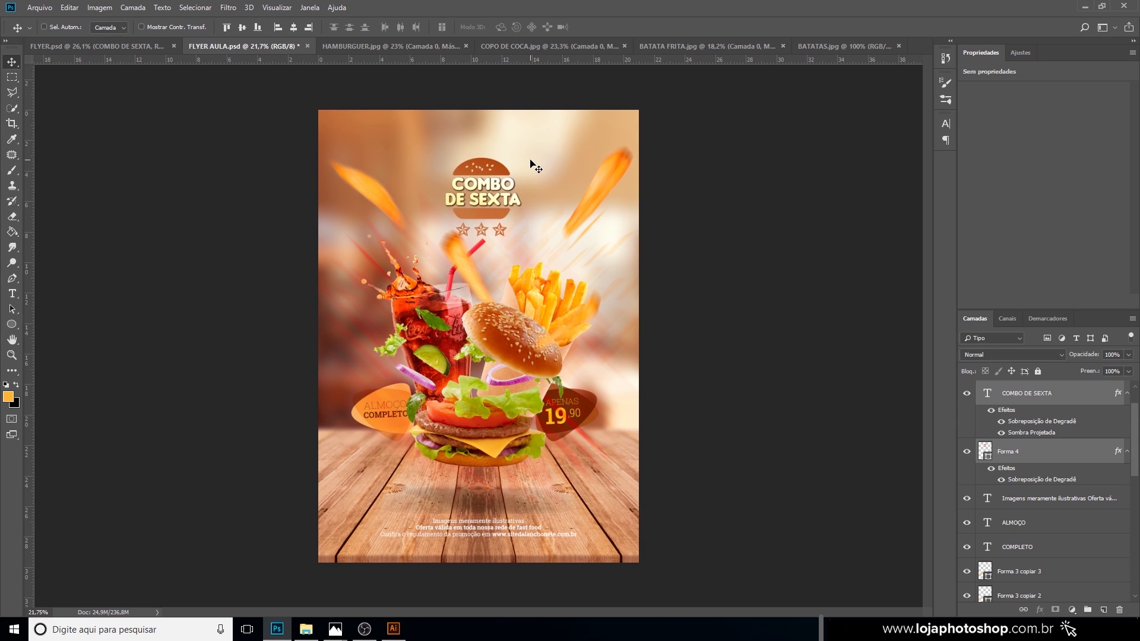
Create a new layer and draw an arched Pen tool path following the top bun's curved edge from end to end.
scroll(522, 142, "up", 2)
scroll(526, 140, "up", 1)
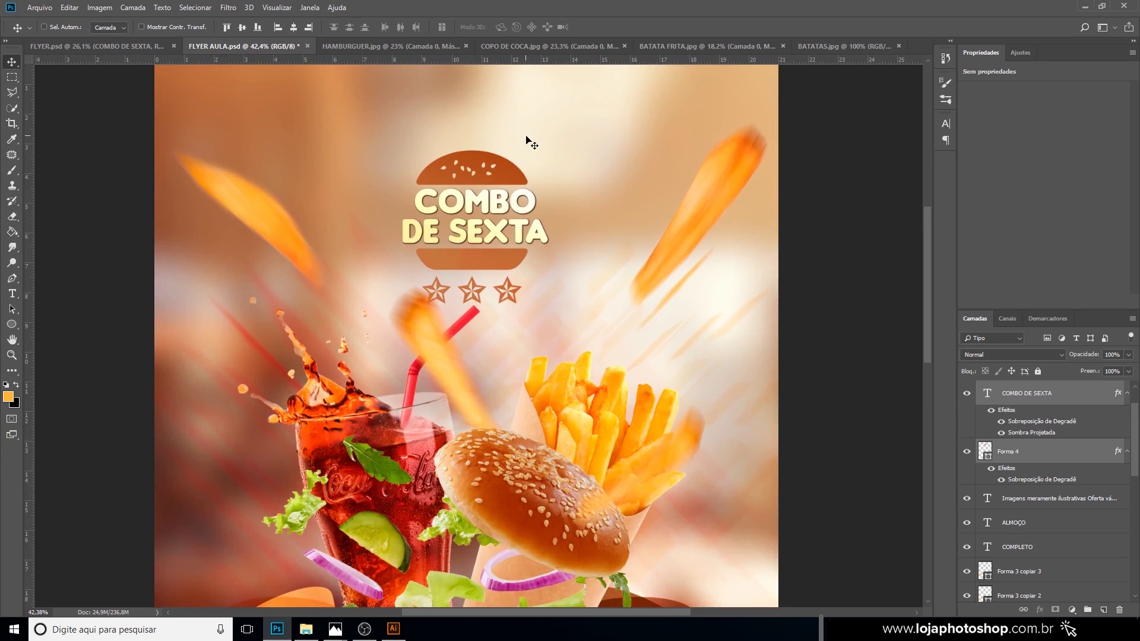
left_click(1103, 610)
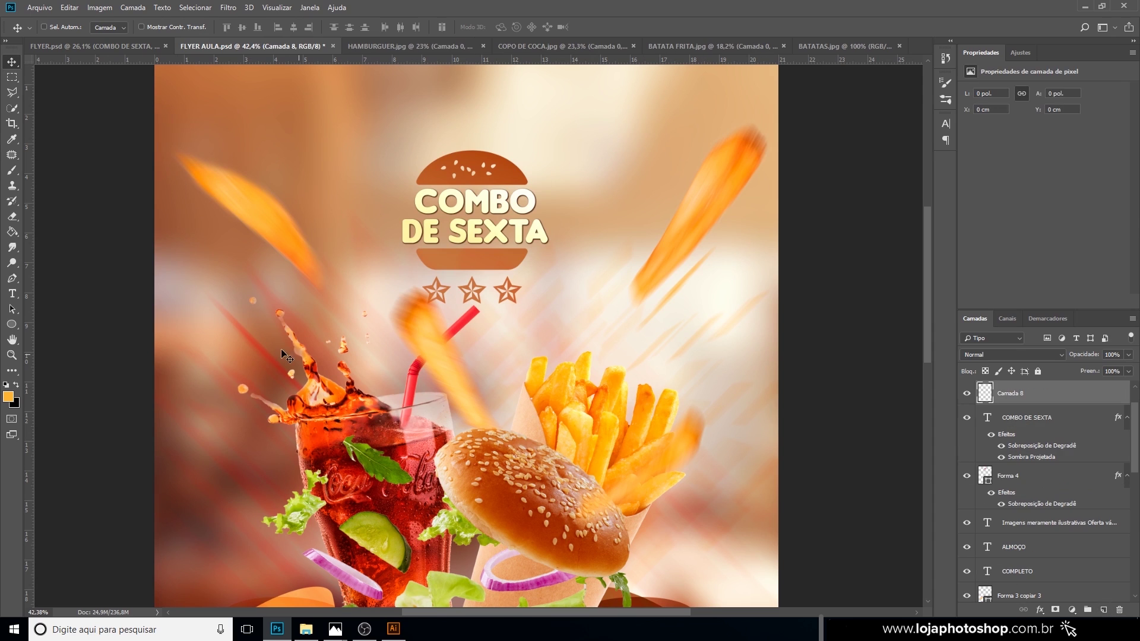
left_click(19, 279)
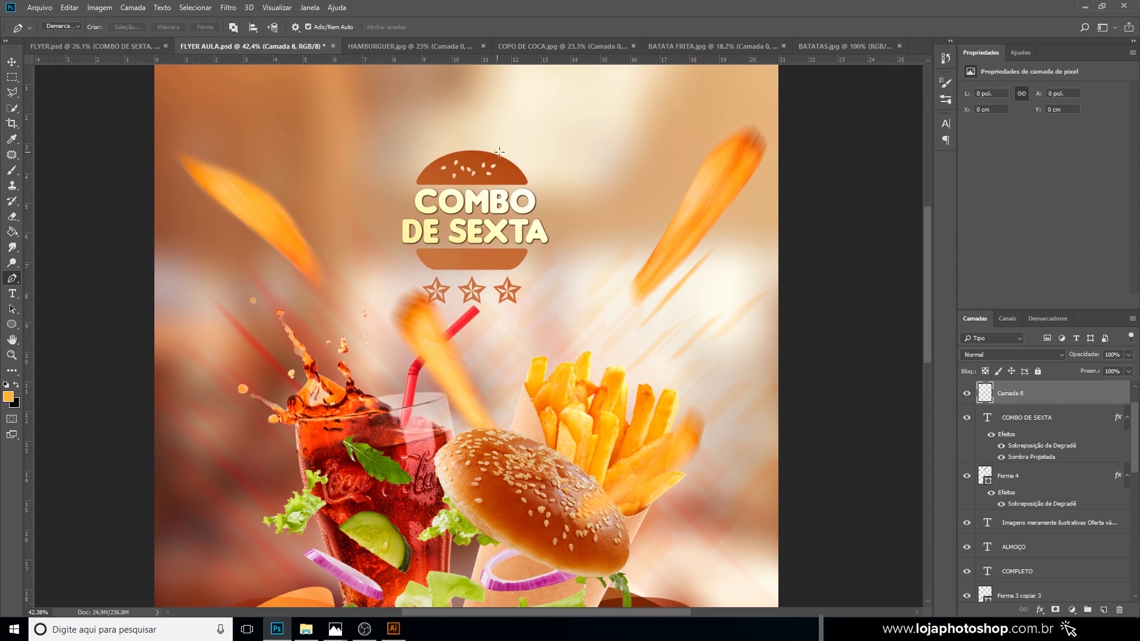
scroll(510, 130, "up", 5)
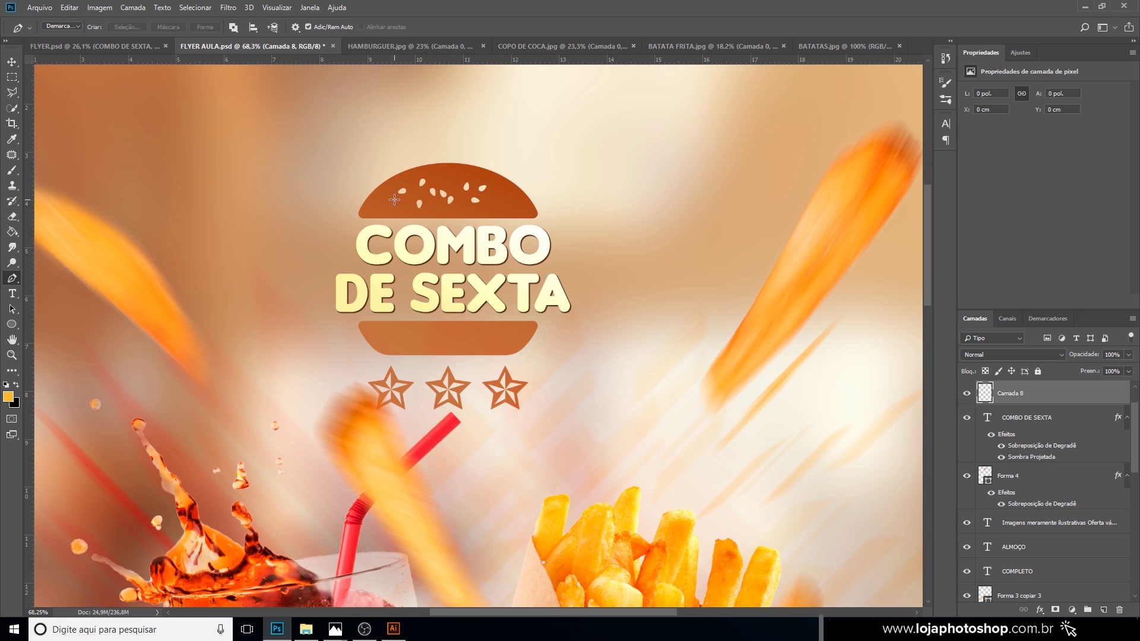
left_click(358, 213)
left_click_drag(448, 161, 517, 166)
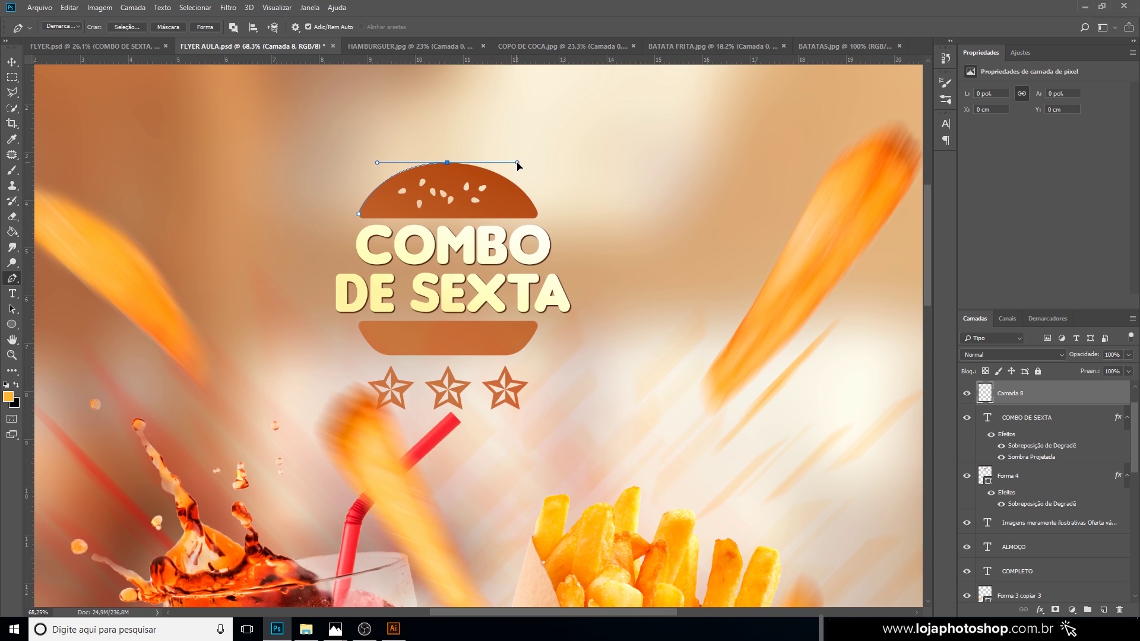
left_click(539, 217)
left_click(448, 162, "ctrl")
Add the text "Ofertas Especial" along the arched path over the top bun, in Insaniburger at 11 pt.
left_click(12, 293)
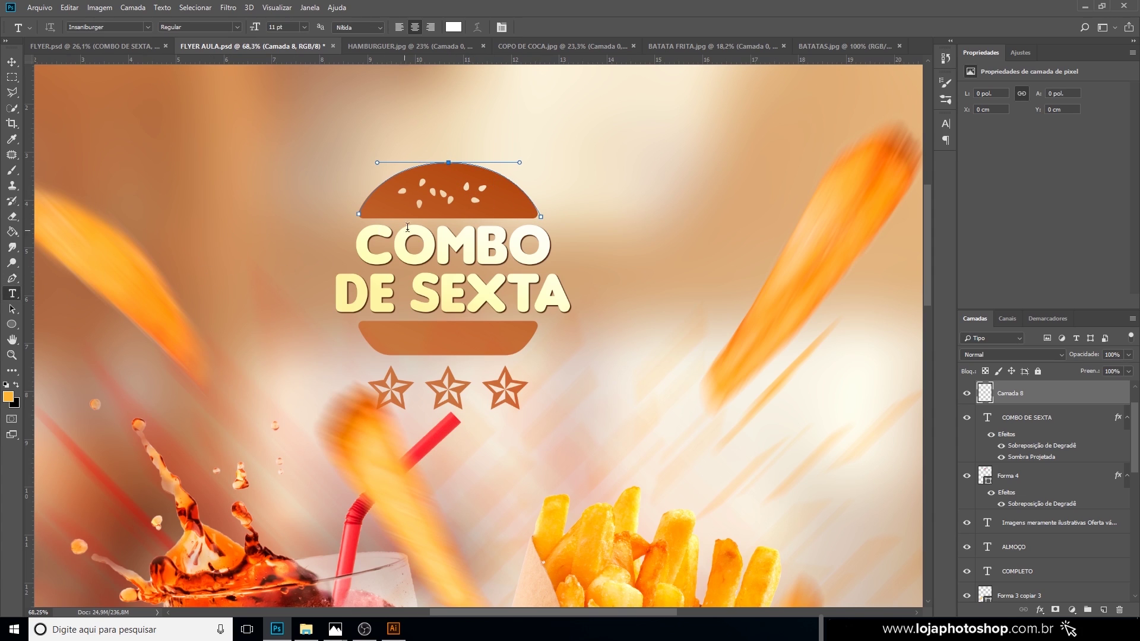
left_click(361, 202)
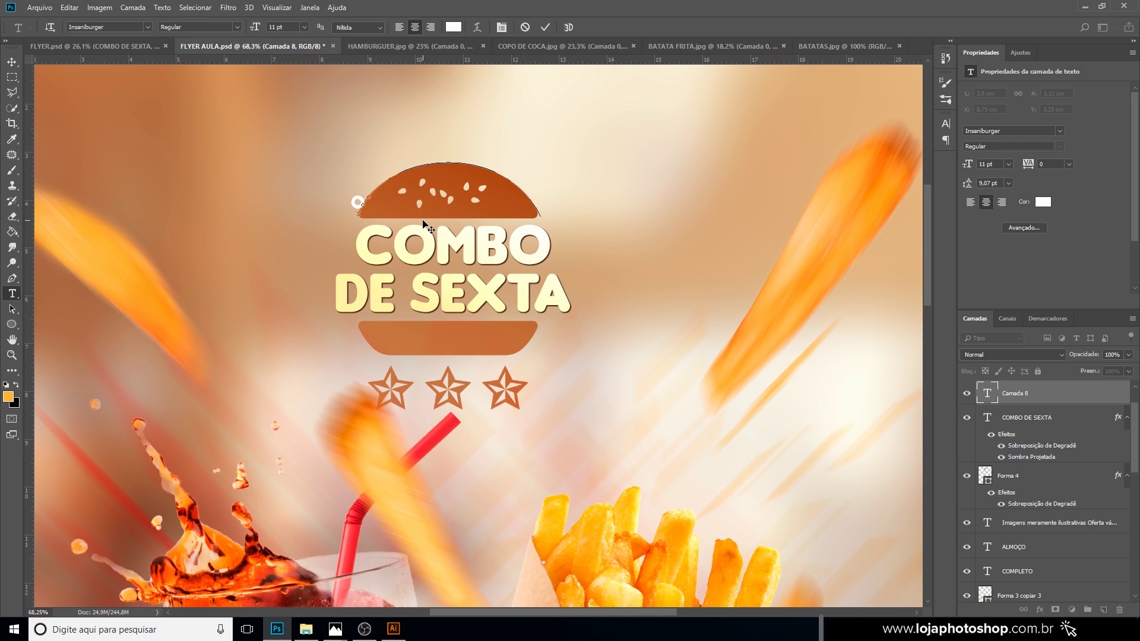
left_click(546, 27)
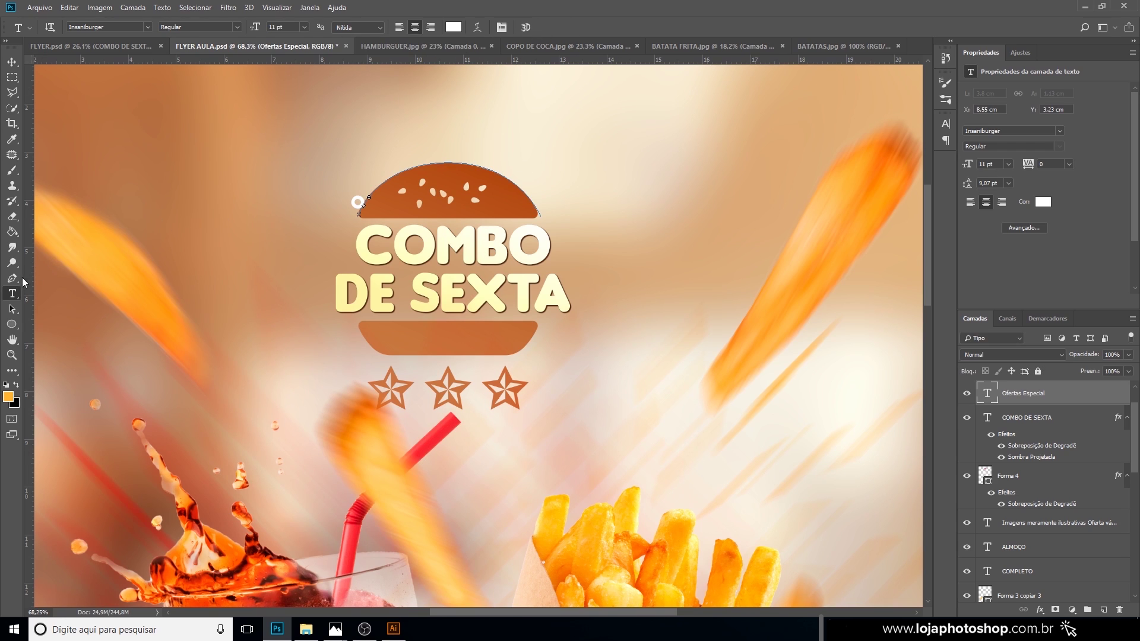
Extend the "Ofertas Especial" path text's range to the arch's far end so the whole phrase is centred above the bun.
left_click(14, 310)
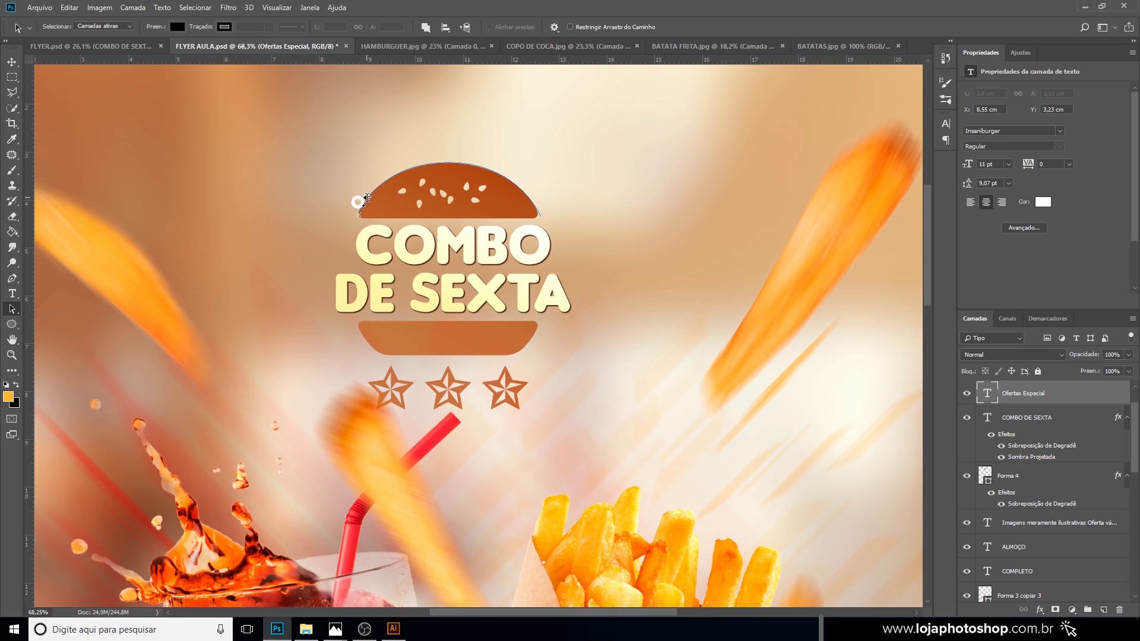
mouse_move(369, 195)
left_mouse_down()
mouse_move(445, 167)
mouse_move(501, 173)
mouse_move(539, 211)
left_mouse_up()
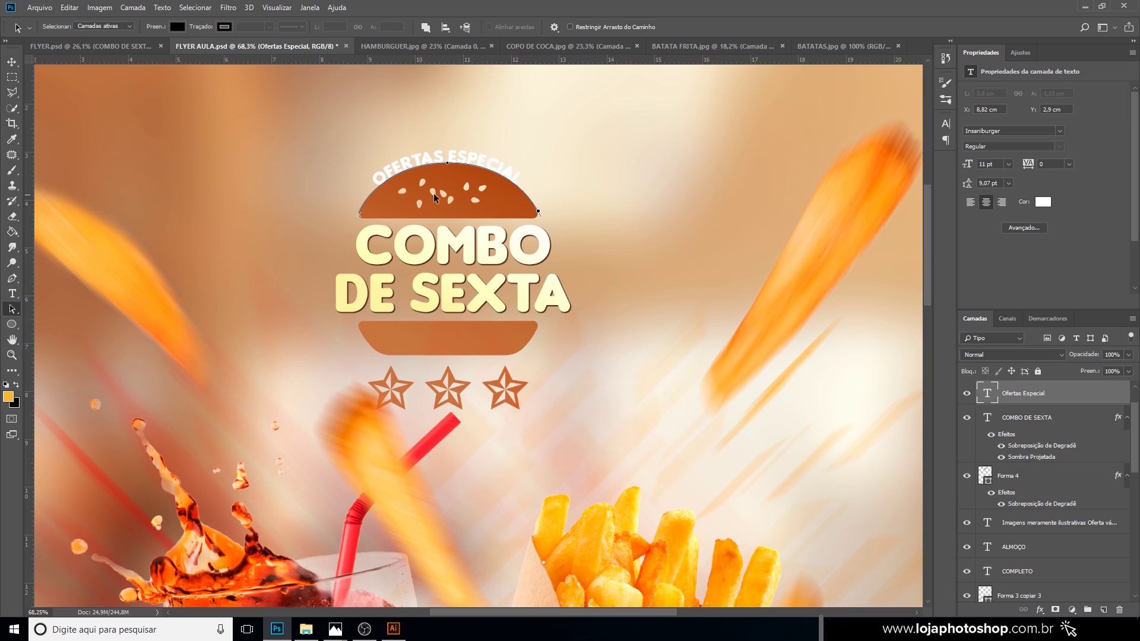
left_click(448, 160)
left_click_drag(450, 160, 451, 157)
Format the "Ofertas Especial" text in Bistro Script at 23 pt with the dark brown colour #2d130f.
left_click(1060, 132)
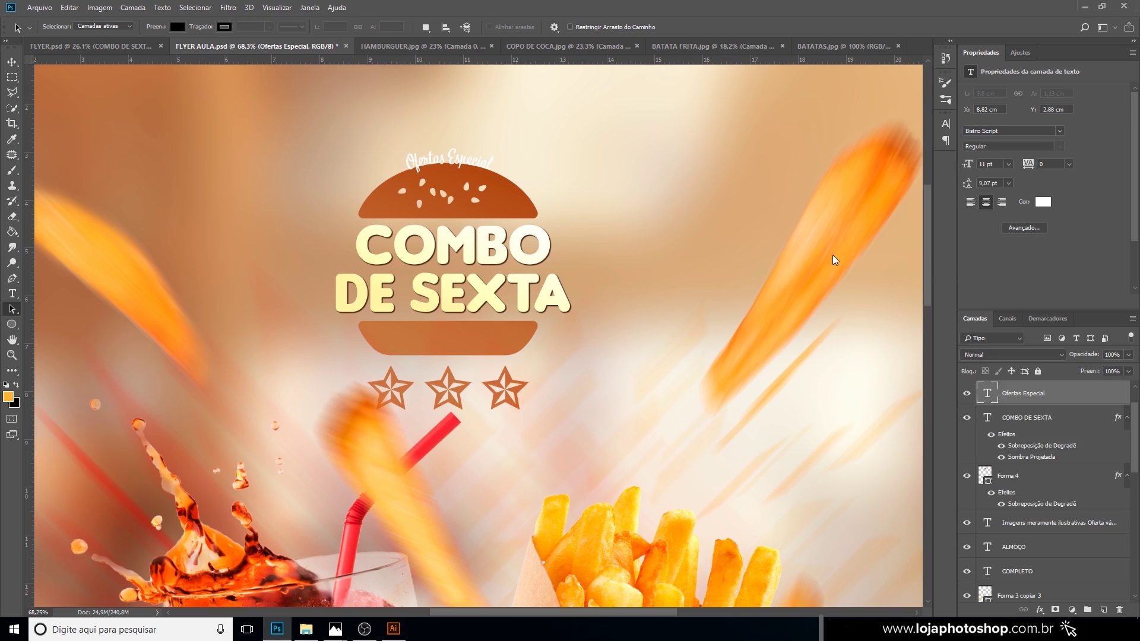
left_click(1042, 202)
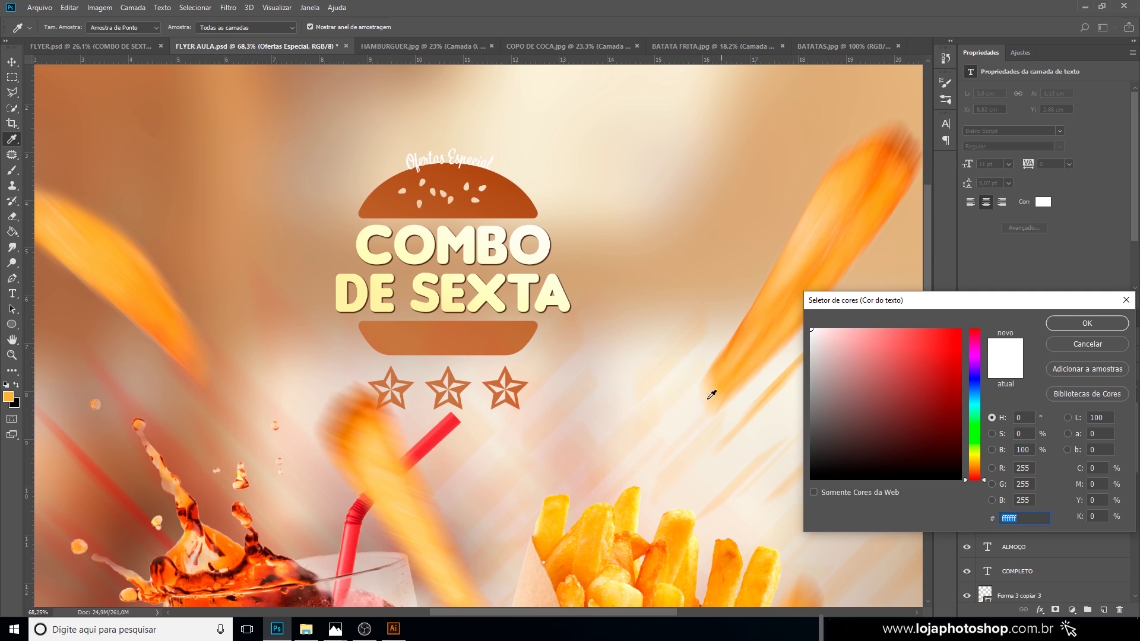
left_click(256, 561)
left_click(265, 562)
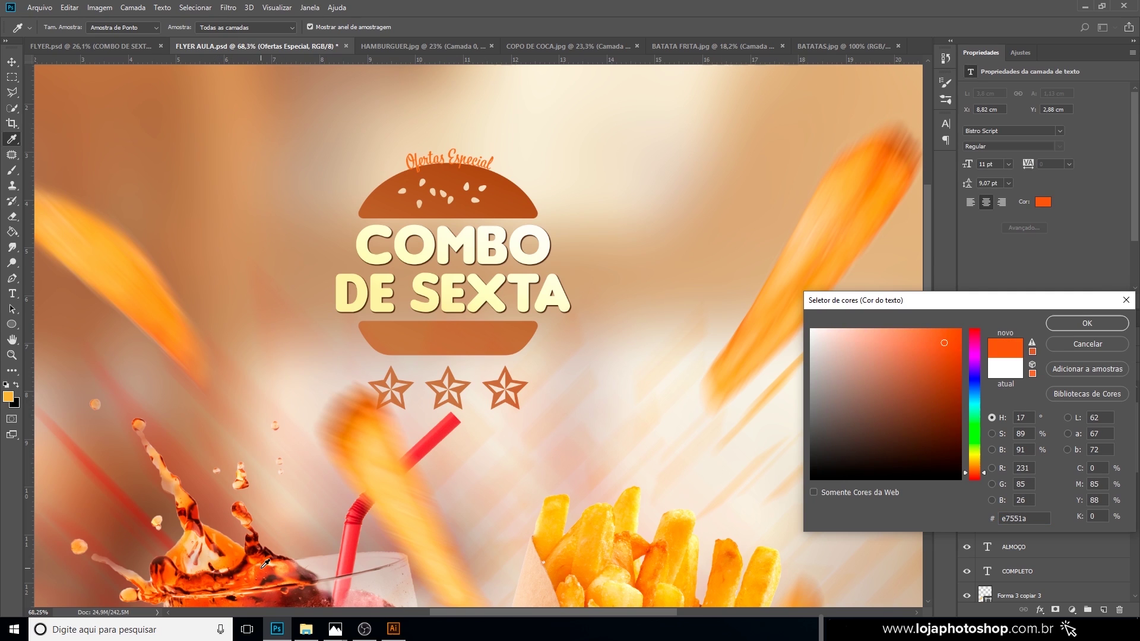
left_click(264, 556)
left_click(262, 549)
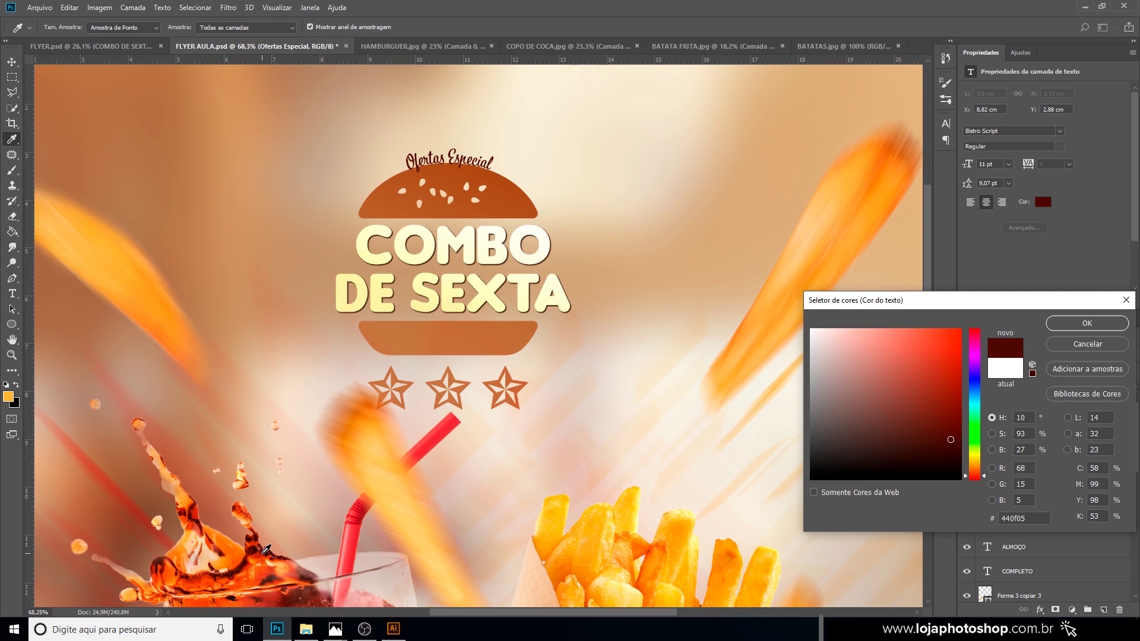
left_click(270, 549)
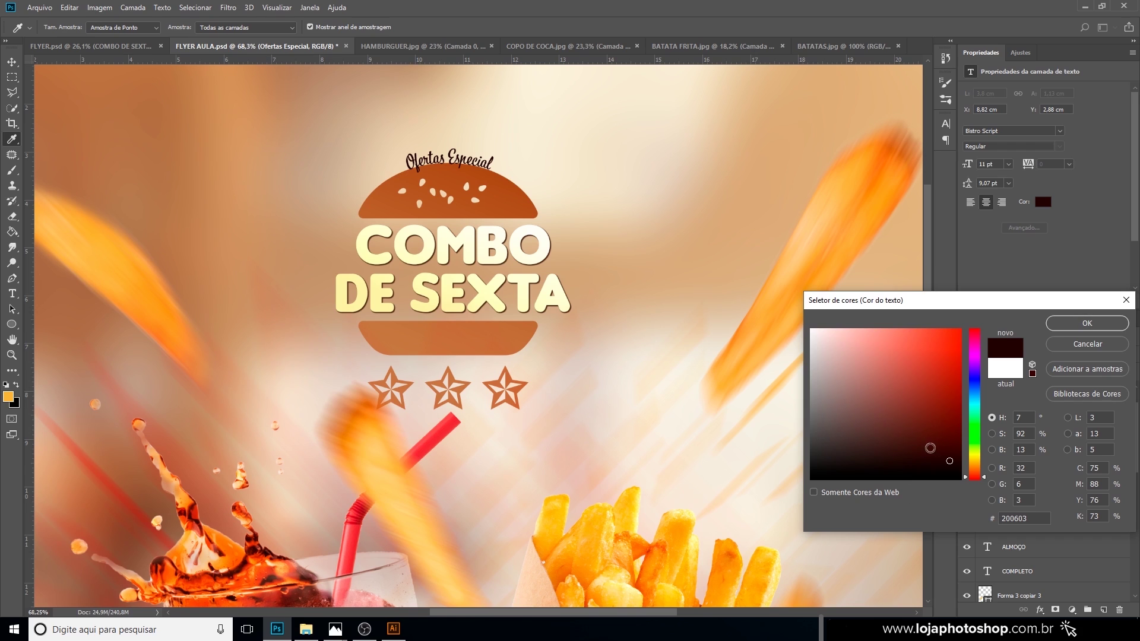
left_click_drag(930, 448, 912, 453)
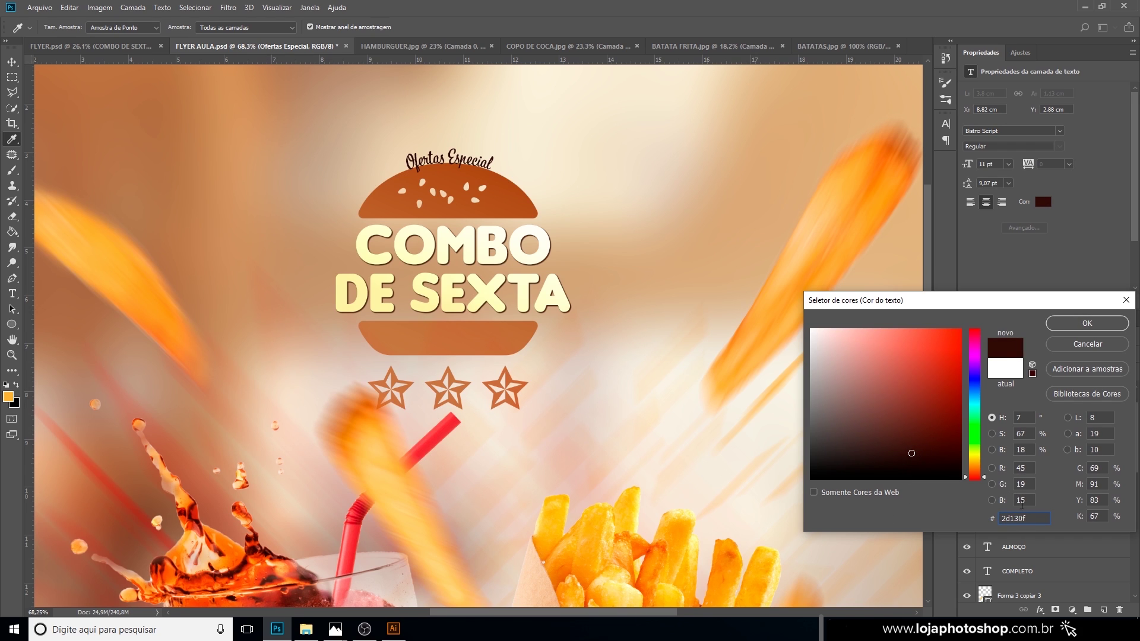
left_click(1087, 325)
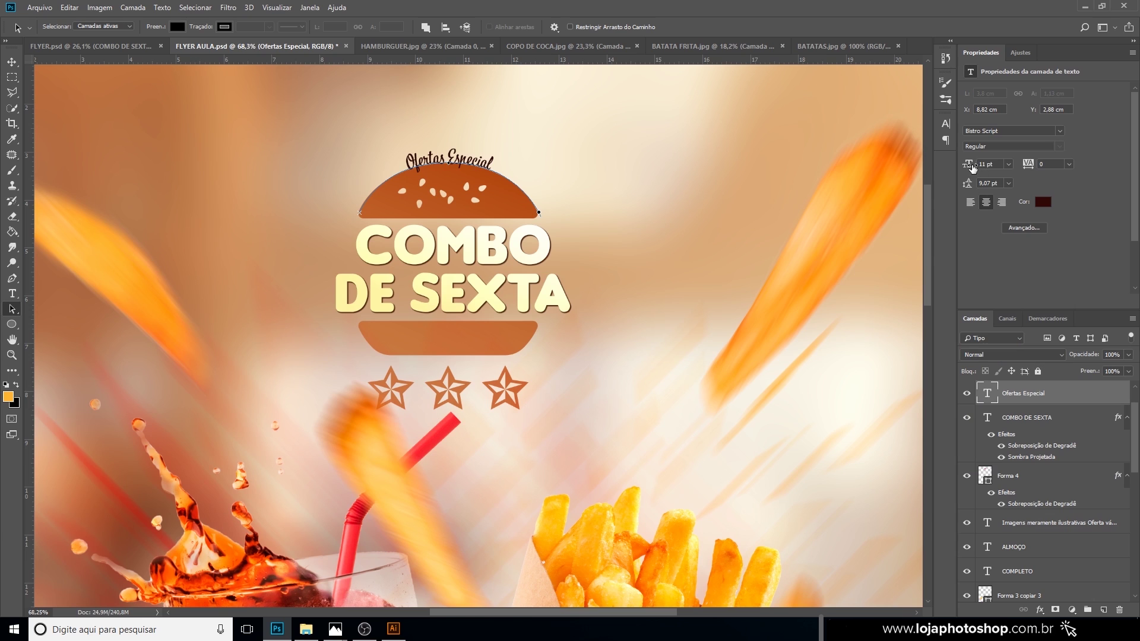
left_click_drag(972, 168, 975, 167)
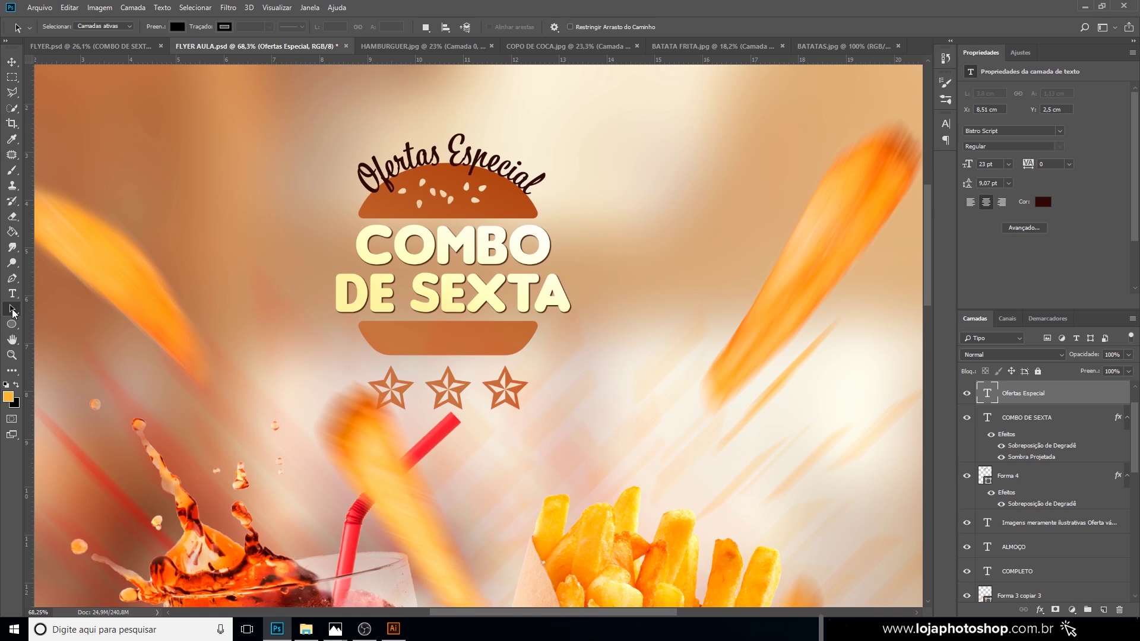
Nudge the arched "Ofertas Especial" text straight up until it sits clear of the top bun.
left_click(1021, 423)
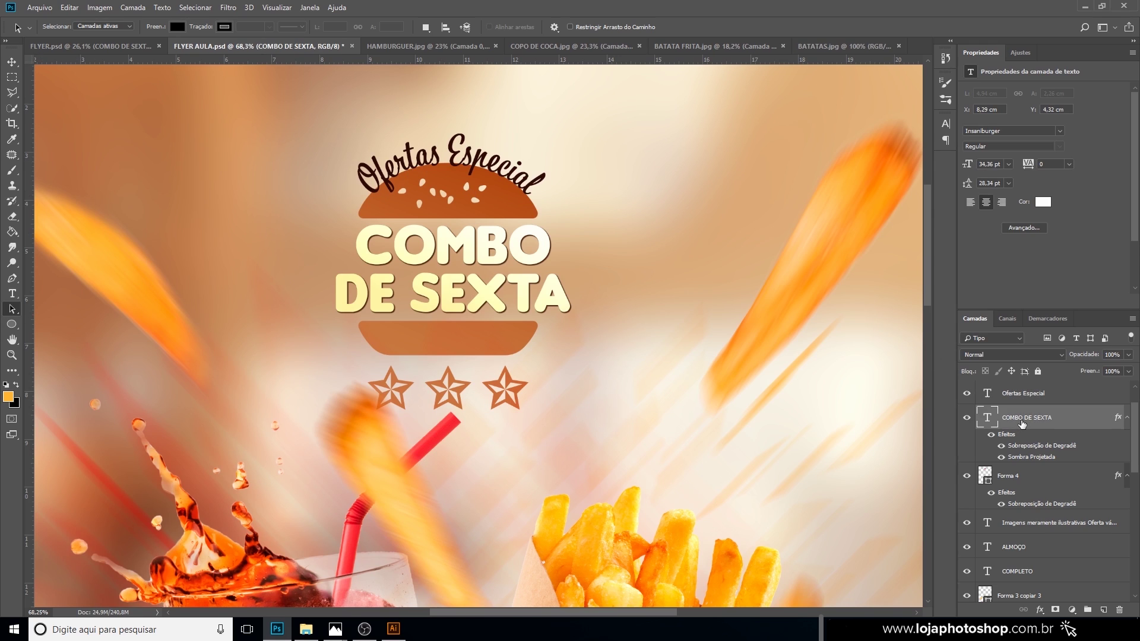
left_click(1021, 399)
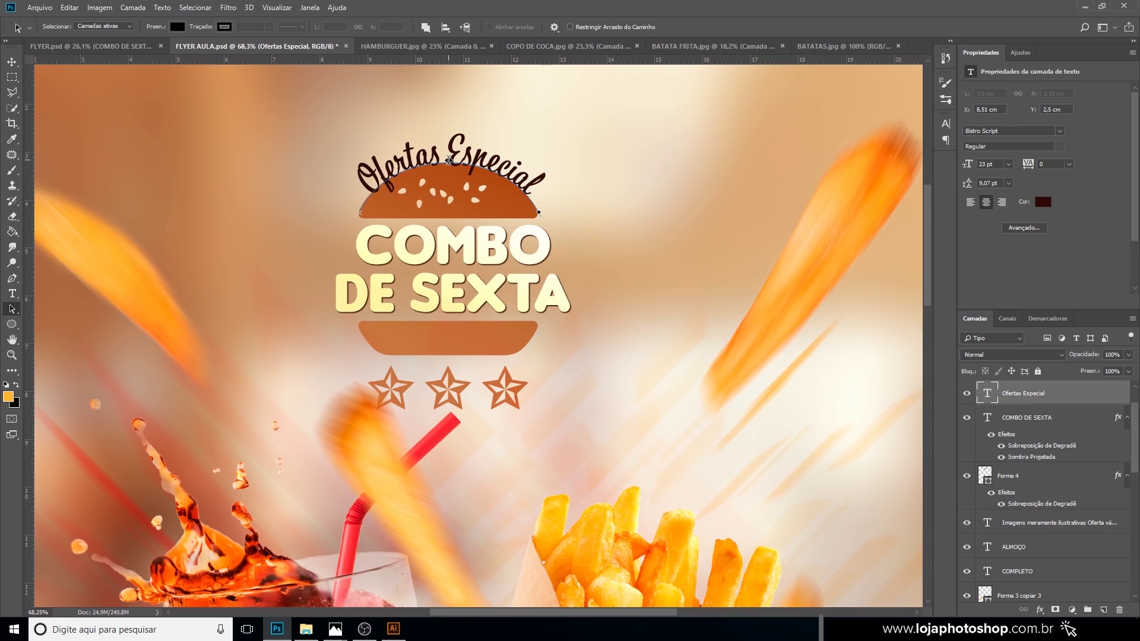
left_click_drag(448, 160, 447, 159)
left_click(447, 159)
left_click(446, 159)
left_click(12, 62)
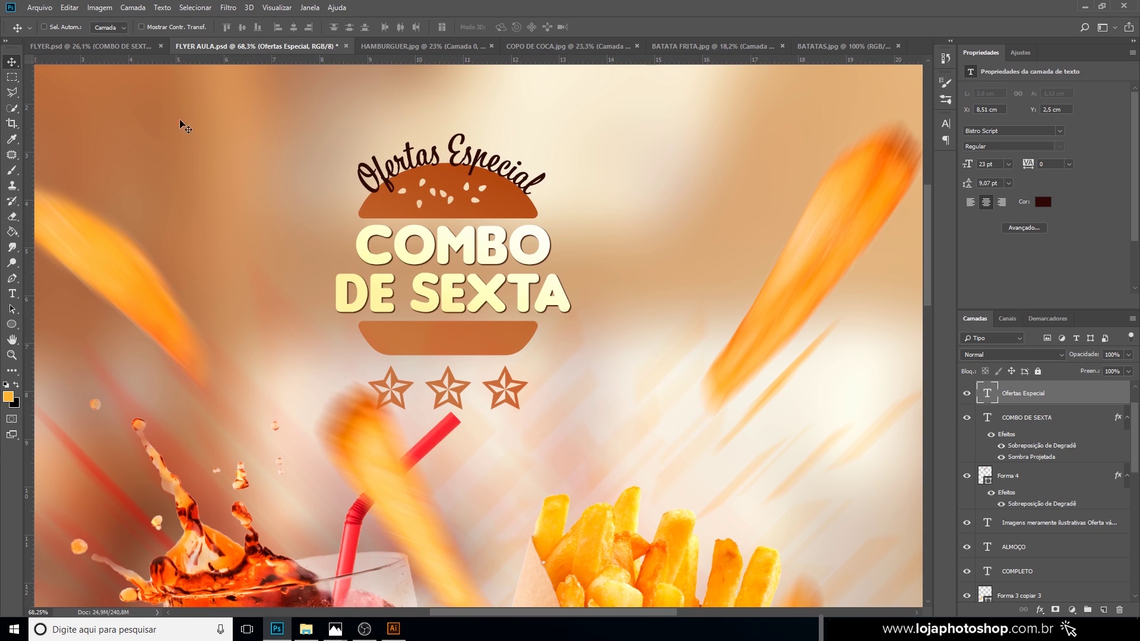
key("Up")
key("Up")
key("Up")
key("Up")
key("Up")
key("Up")
key("Up")
key("Up")
key("Up")
key("Up")
key("Up")
key("Up")
key("Up")
key("Up")
key("Up")
key("Up")
key("Up")
key("Up")
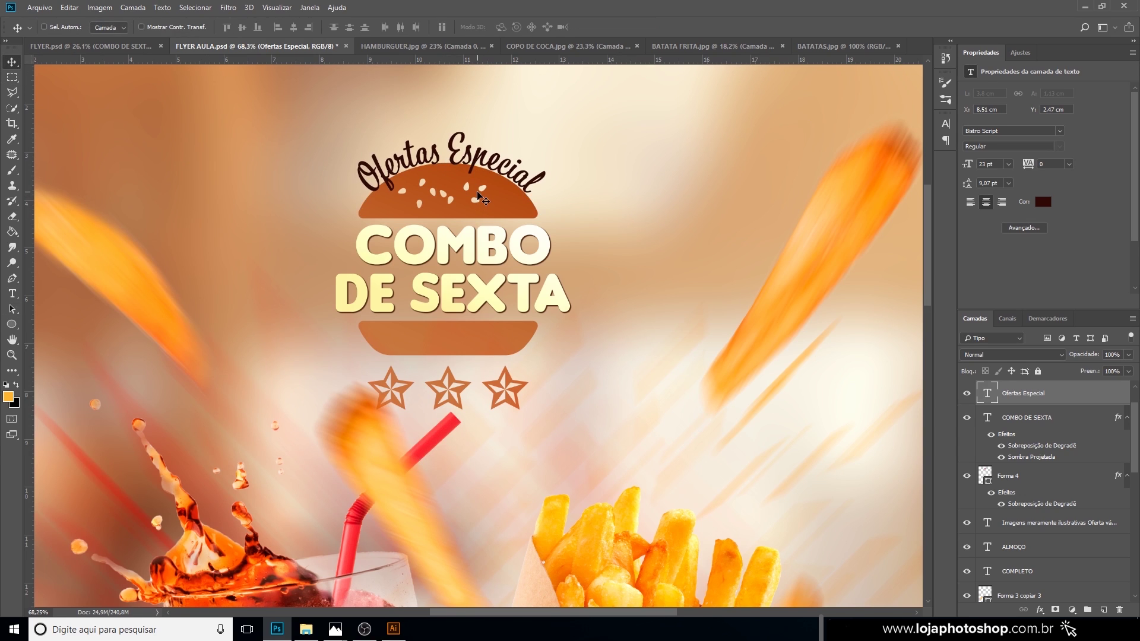
key("Up")
key("Up")
key("Up")
key("Up")
key("Up")
key("Up")
key("Up")
key("Up")
key("Up")
key("Up")
key("Up")
key("Up")
key("Up")
key("Up")
key("Up")
key("Up")
key("Up")
key("Up")
key("Up")
key("Up")
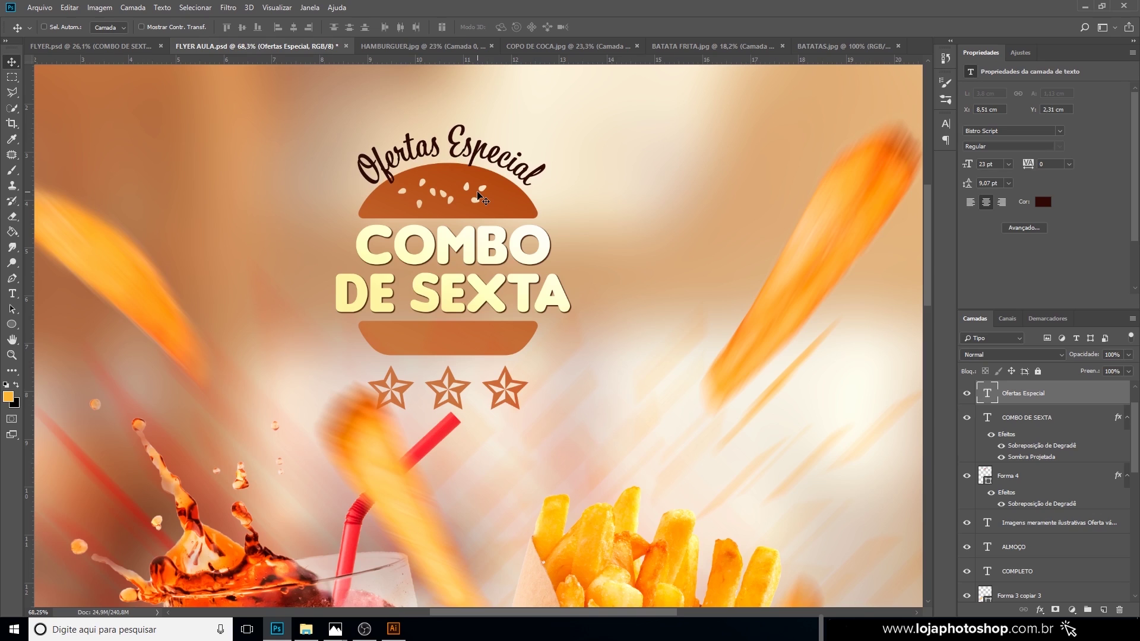
key("Up")
key("Up")
key("Up")
key("Up")
key("Up")
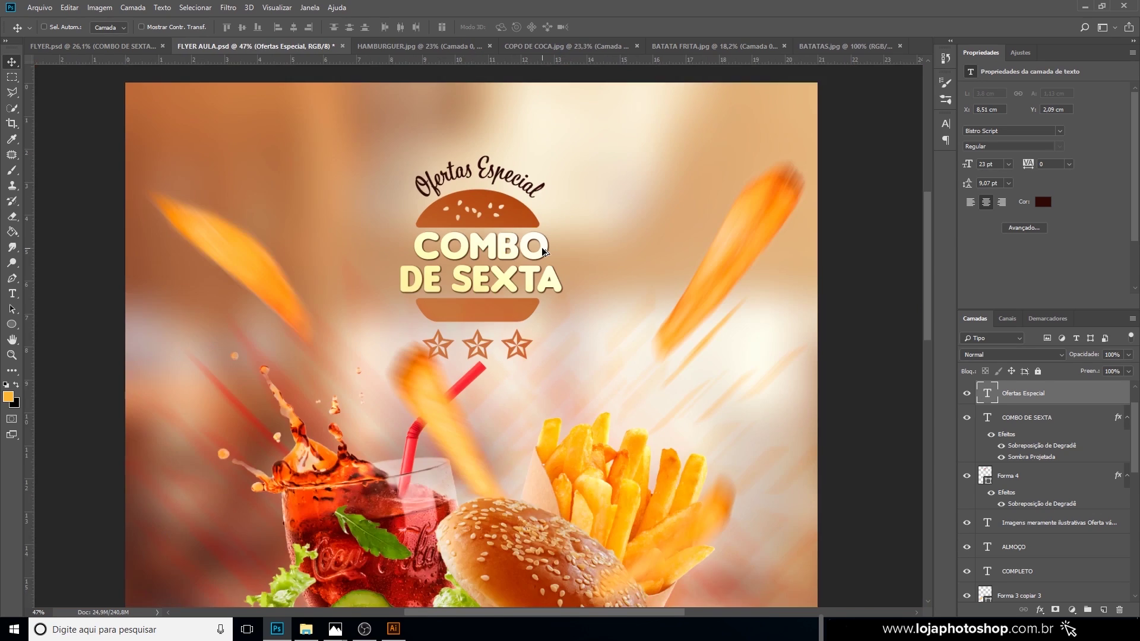
Place the LOGO image from the restaurant project folder into the flyer and move it up over the burger badge.
scroll(543, 251, "down", 5)
scroll(543, 251, "down", 1)
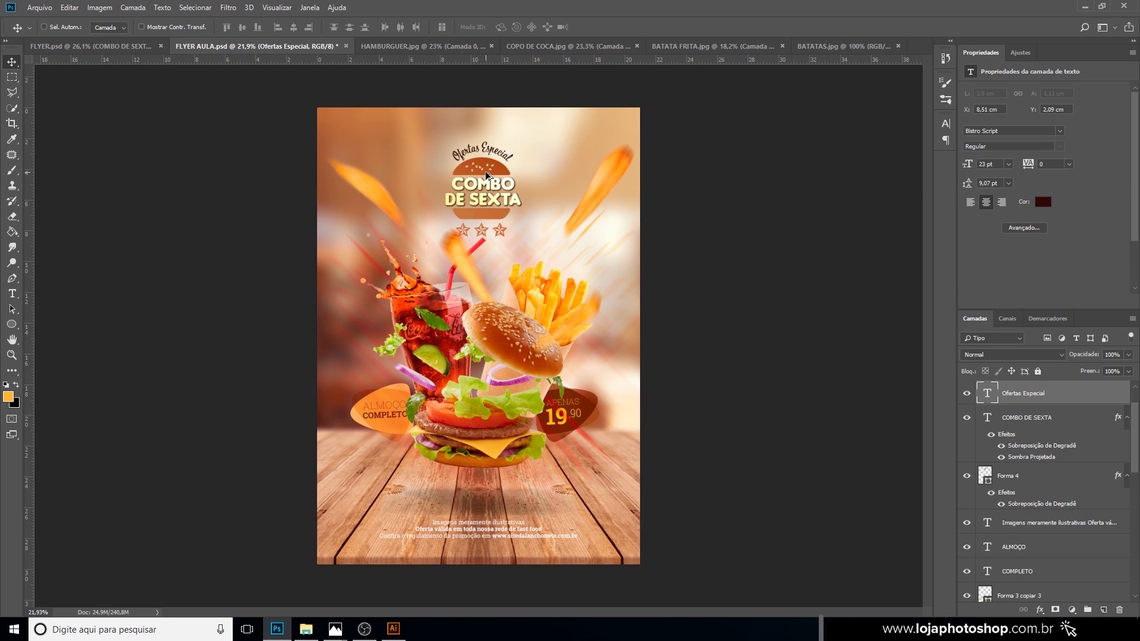
scroll(486, 175, "up", 1)
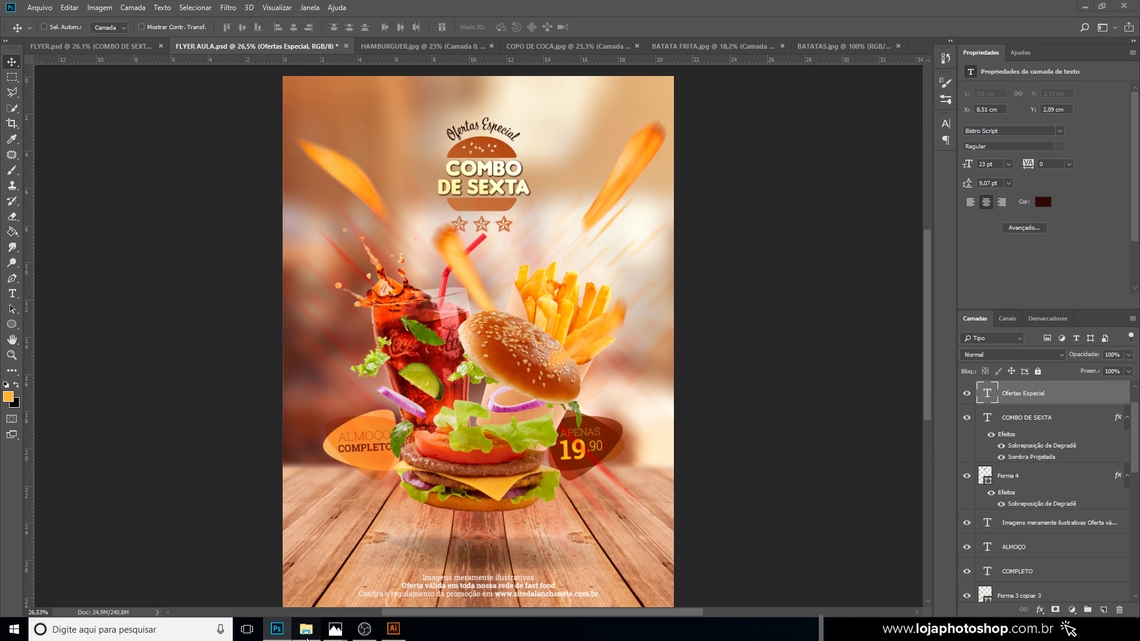
left_click(305, 630)
left_click(720, 234)
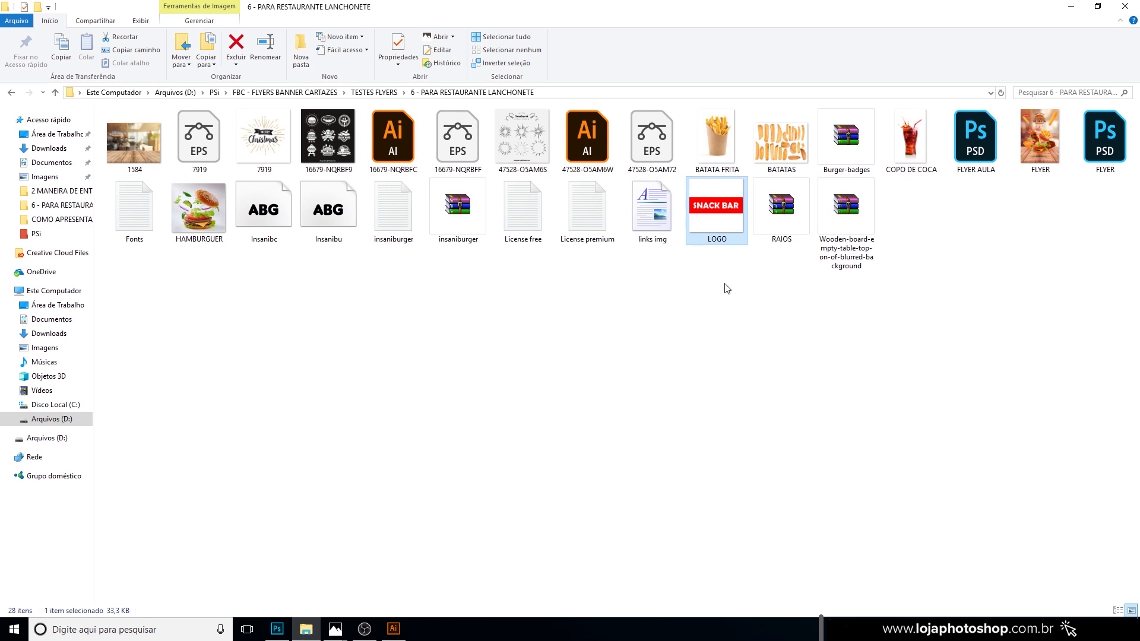
left_click_drag(721, 224, 425, 323)
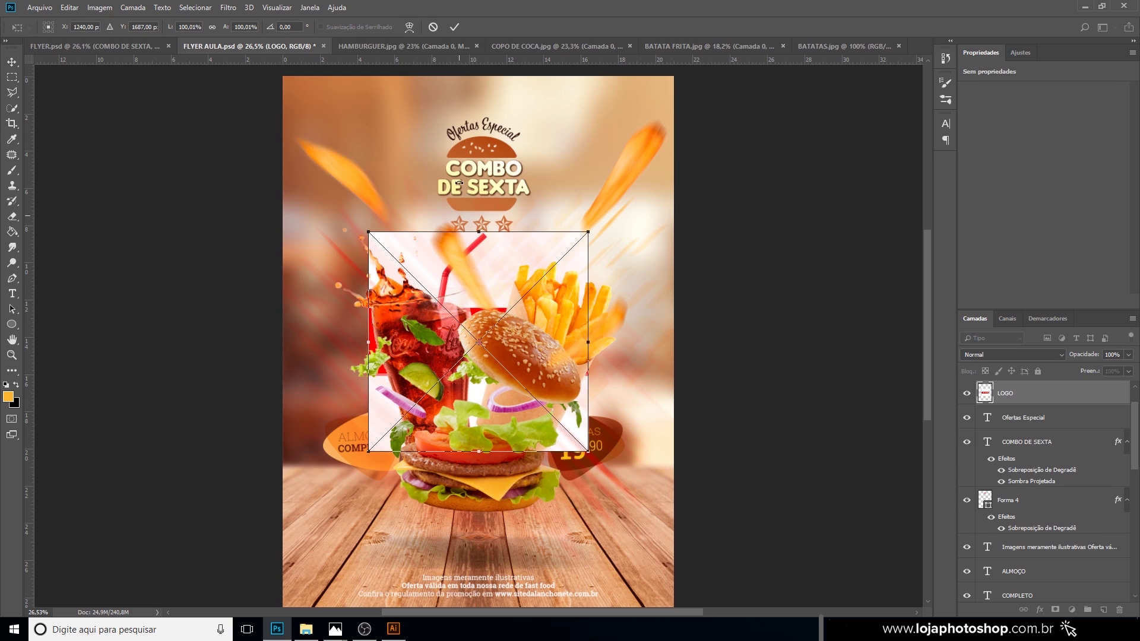
left_click(455, 26)
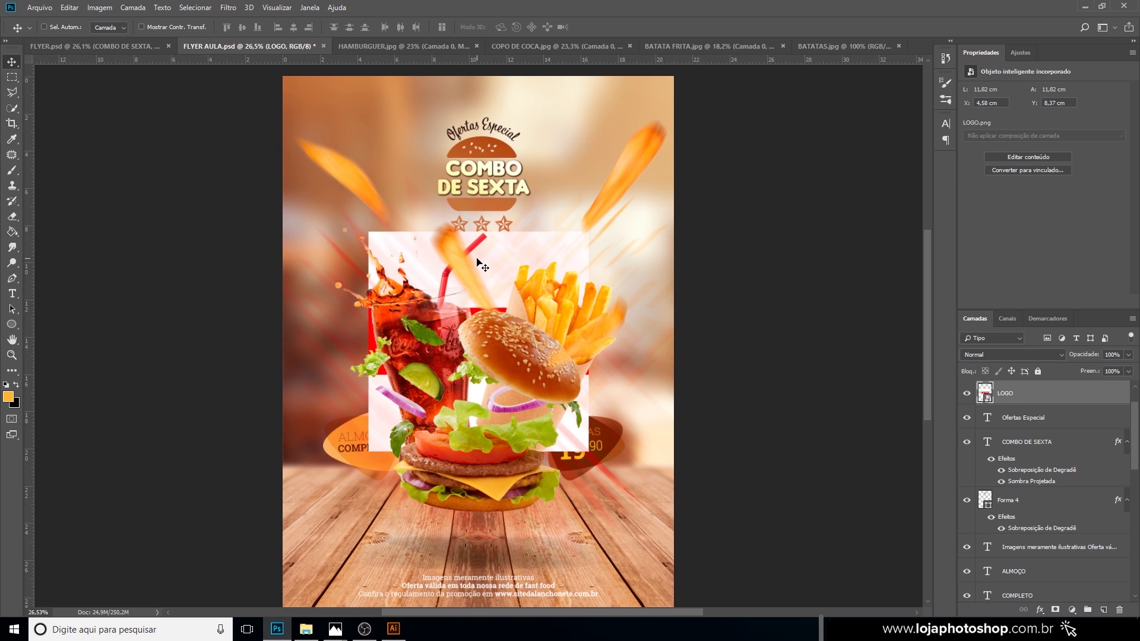
left_click_drag(478, 259, 479, 153)
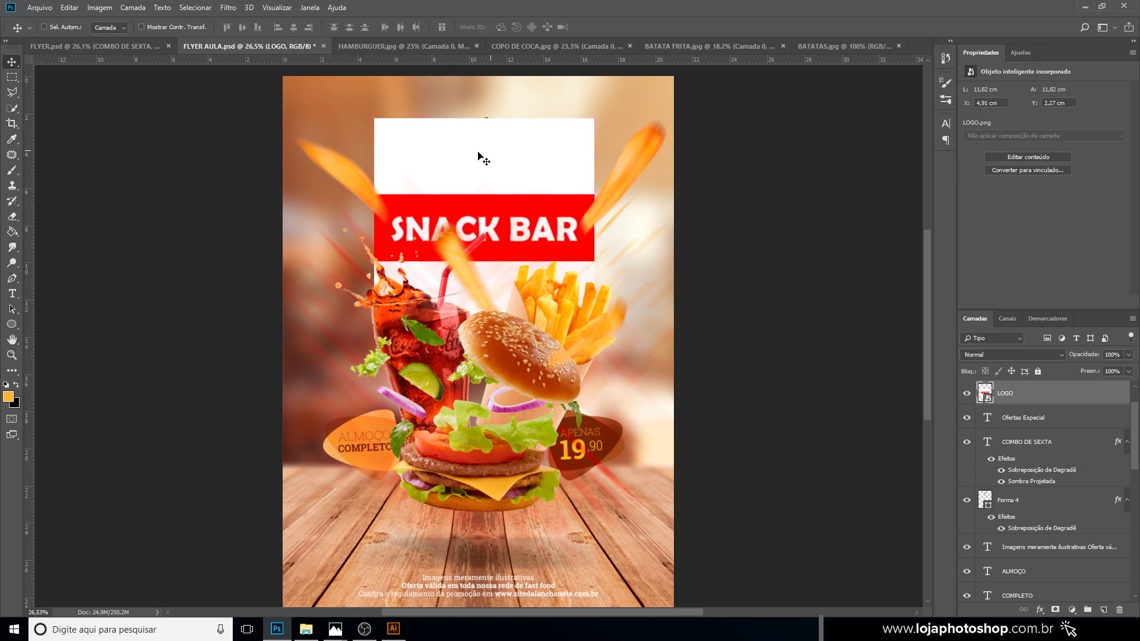
Select the logo's white areas above and below the red band with the Magic Wand, rasterize the layer and delete them.
left_click(11, 108)
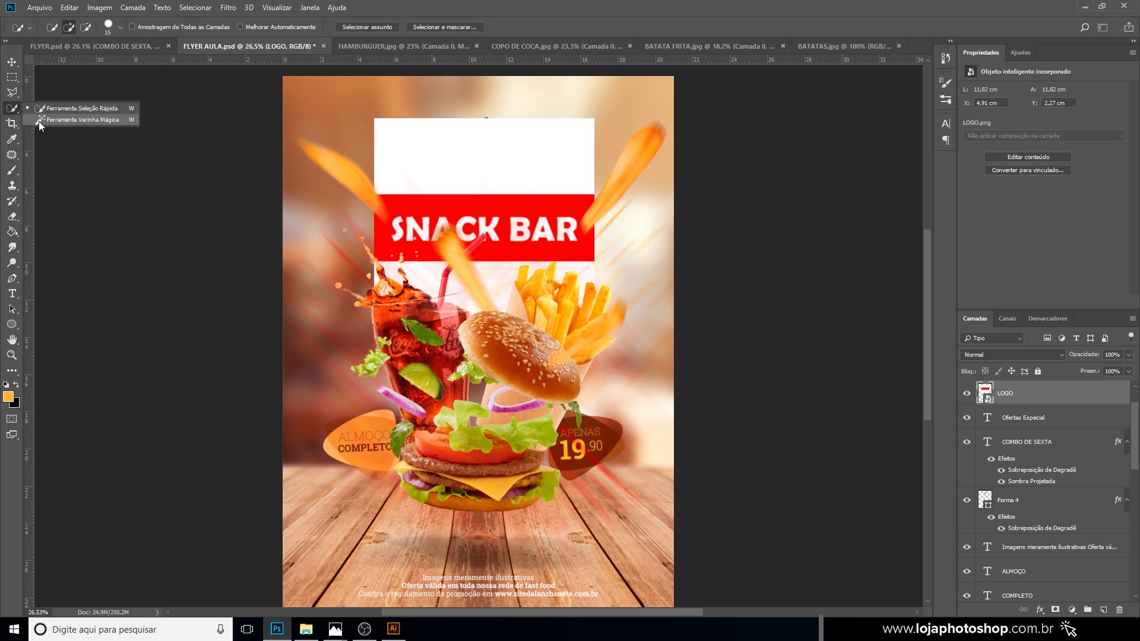
left_click(38, 120)
left_click(469, 156)
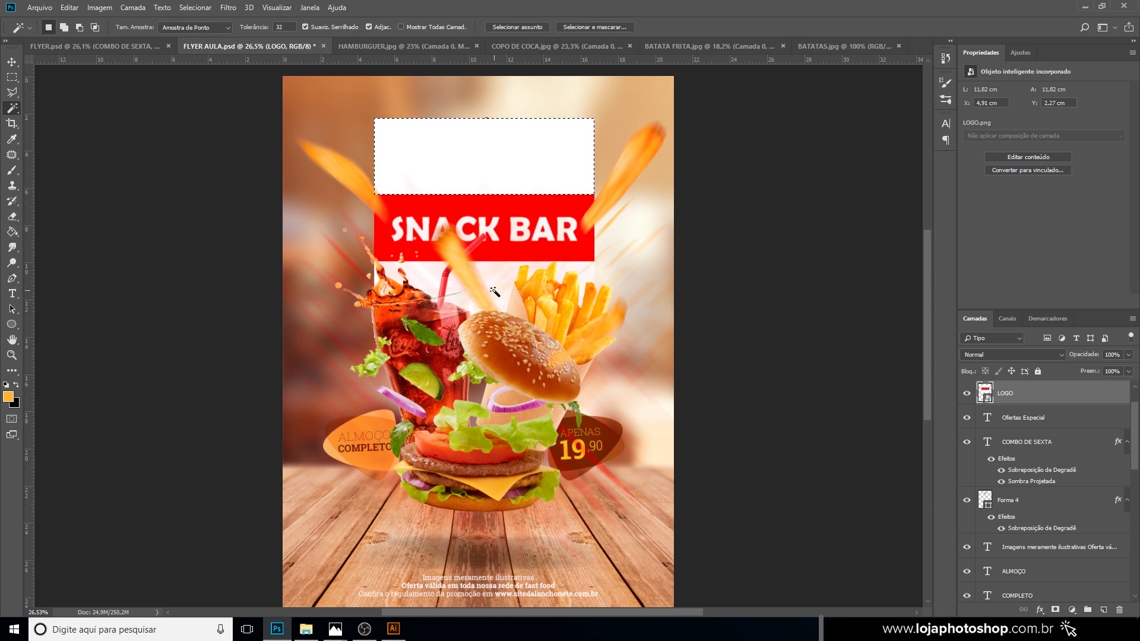
key("shift")
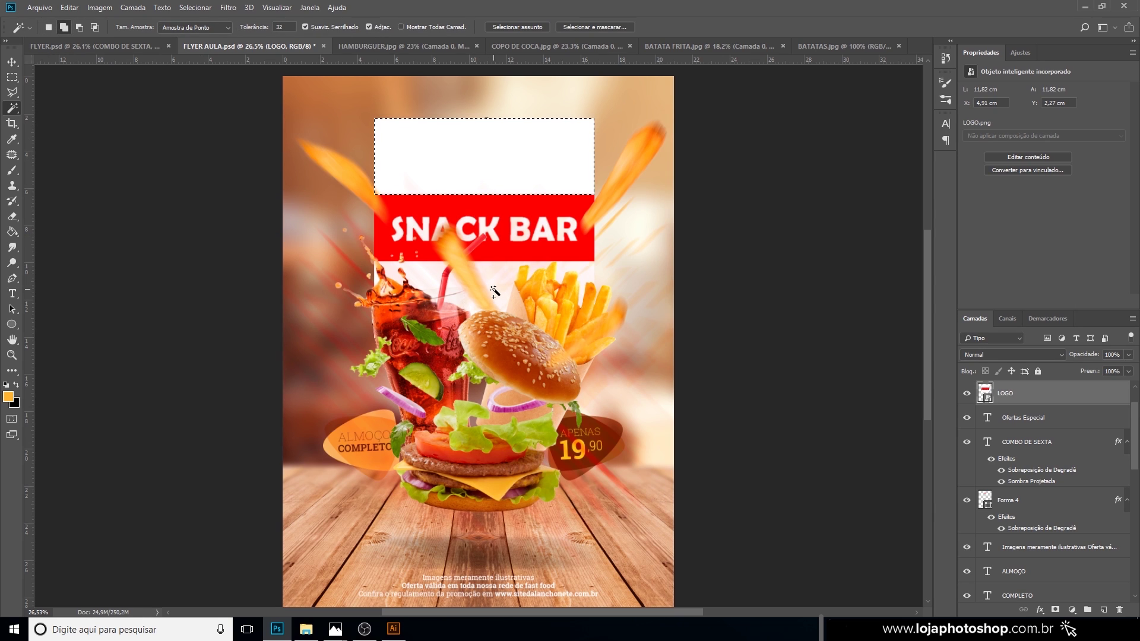
left_click(483, 283, "shift")
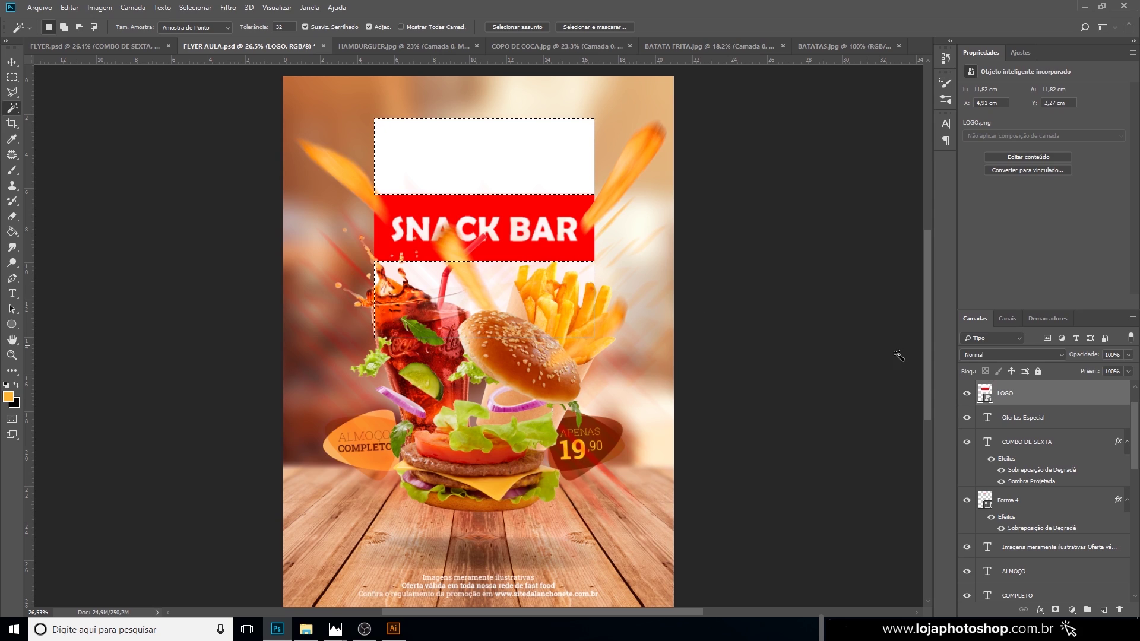
right_click(1071, 387)
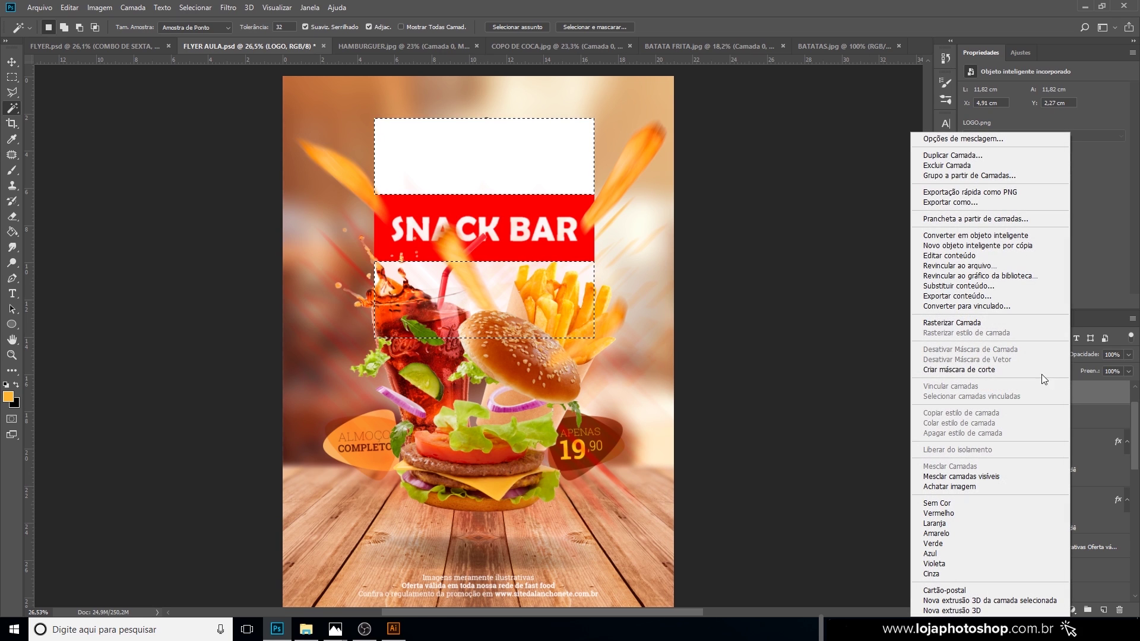
left_click(1001, 323)
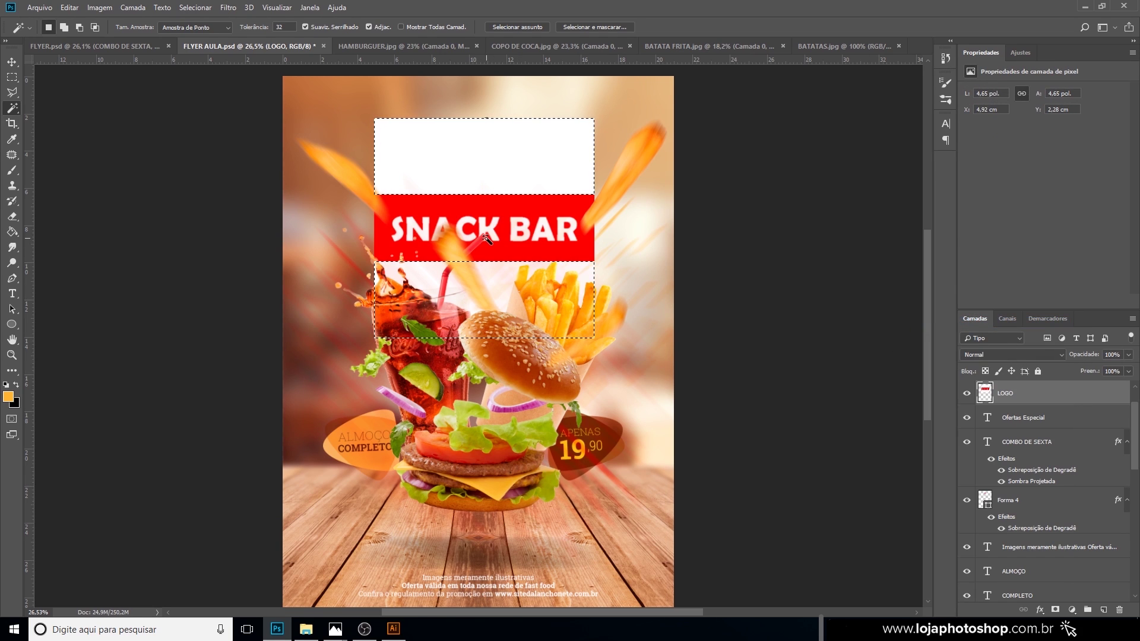
key("Delete")
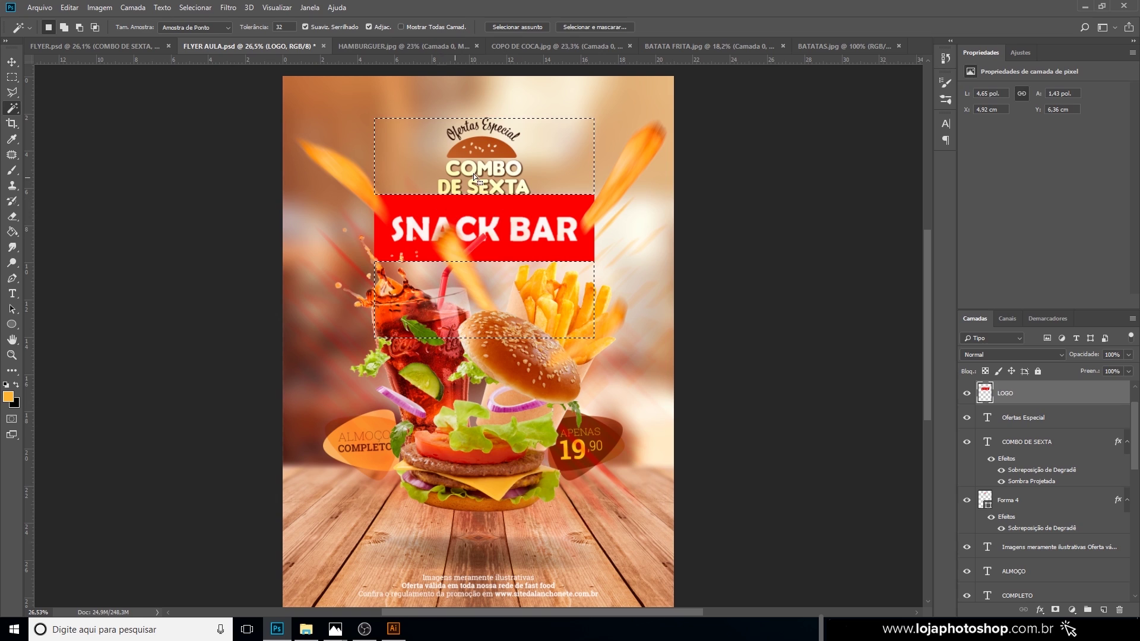
key("ctrl+d")
Scale the SNACK BAR logo down to about 31% and place it in the flyer's upper left, beside the burger badge.
key("v")
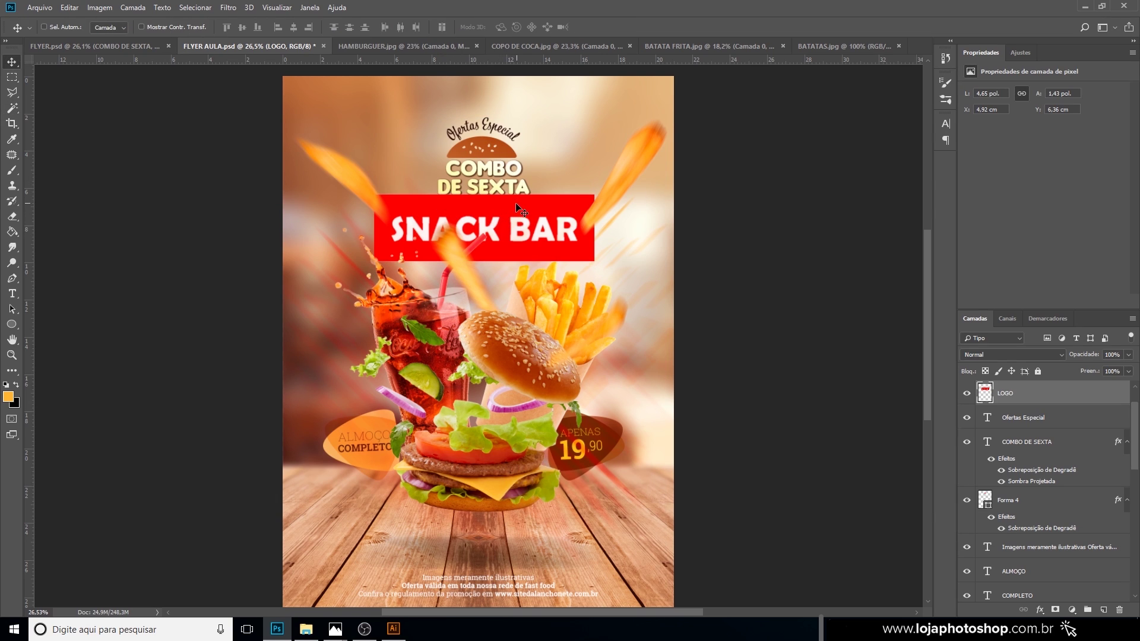
left_click_drag(533, 227, 497, 159)
key("ctrl+t")
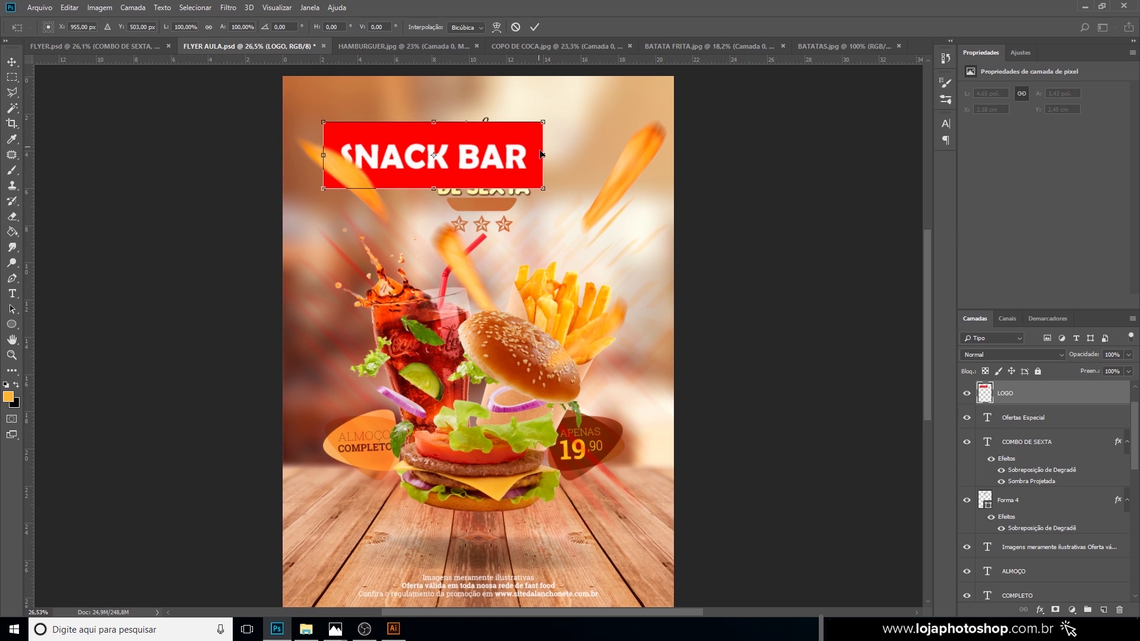
left_click_drag(545, 187, 369, 147)
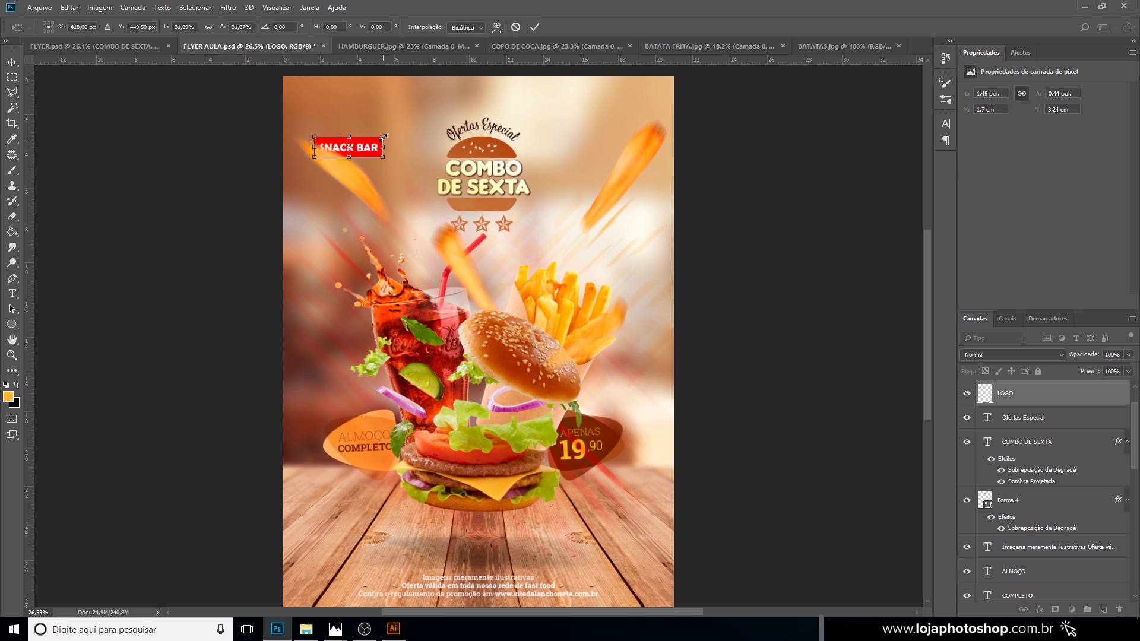
key("Return")
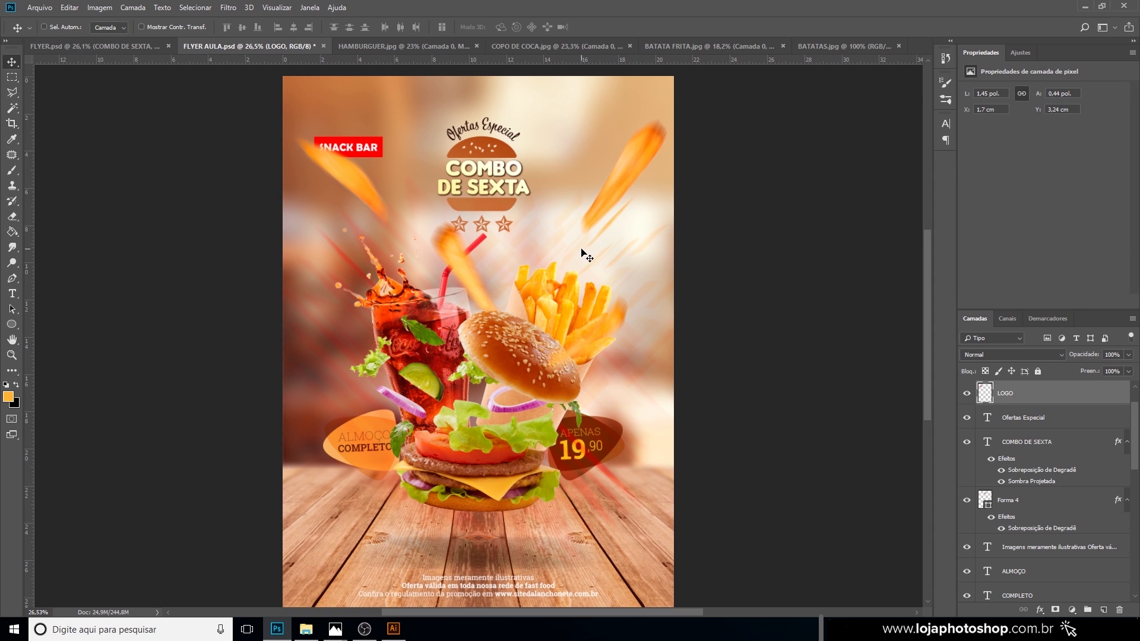
Draw a 30 px circle with the Ellipse tool near the left edge of the cola glass, on a new layer above "Ofertas Especial".
scroll(1035, 420, "up", 2)
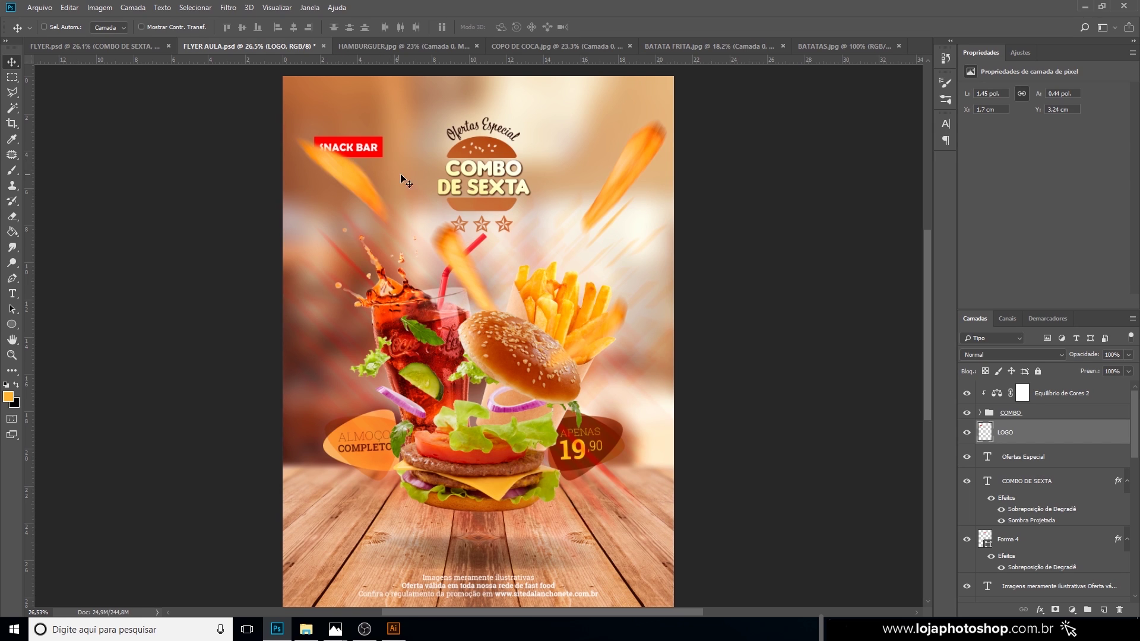
key("ctrl+minus")
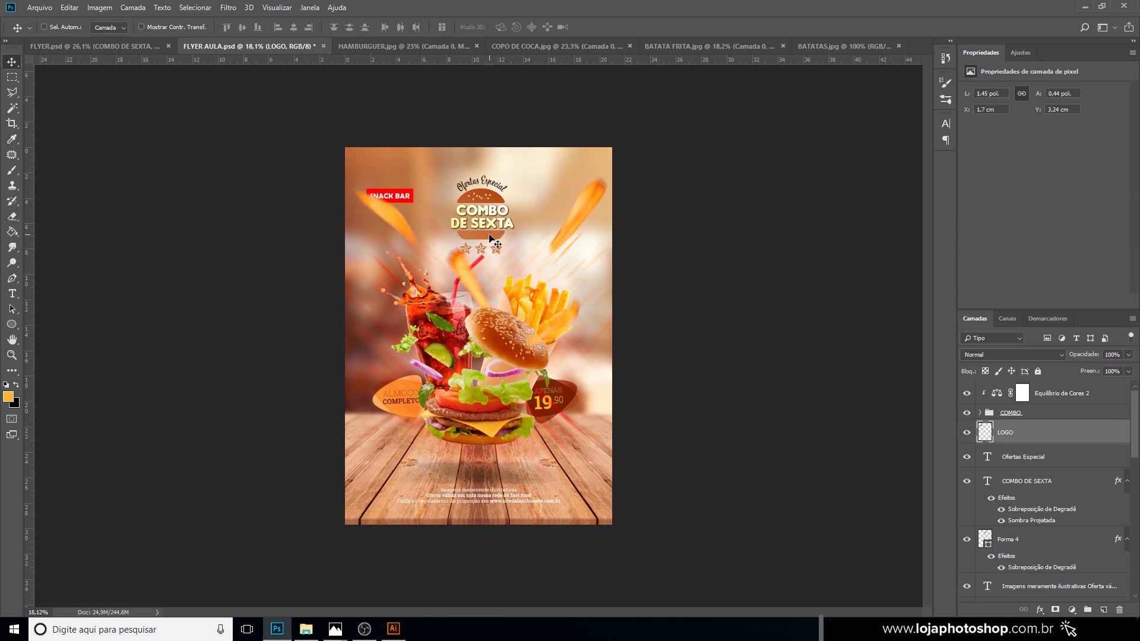
key("ctrl+plus")
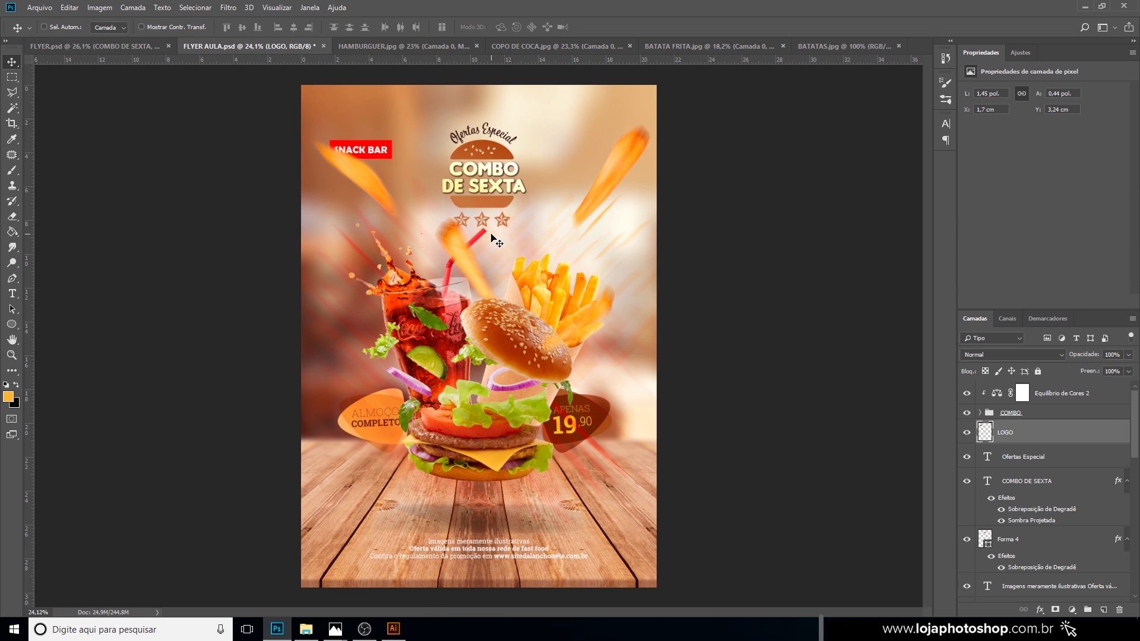
scroll(515, 345, "up", 3)
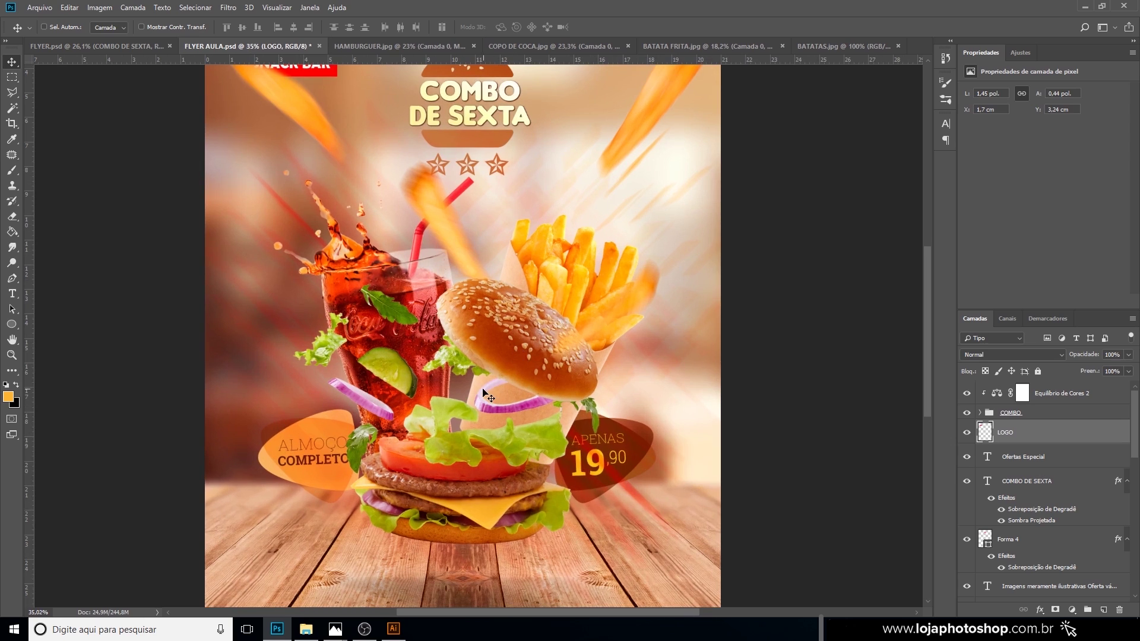
scroll(514, 344, "down", 1)
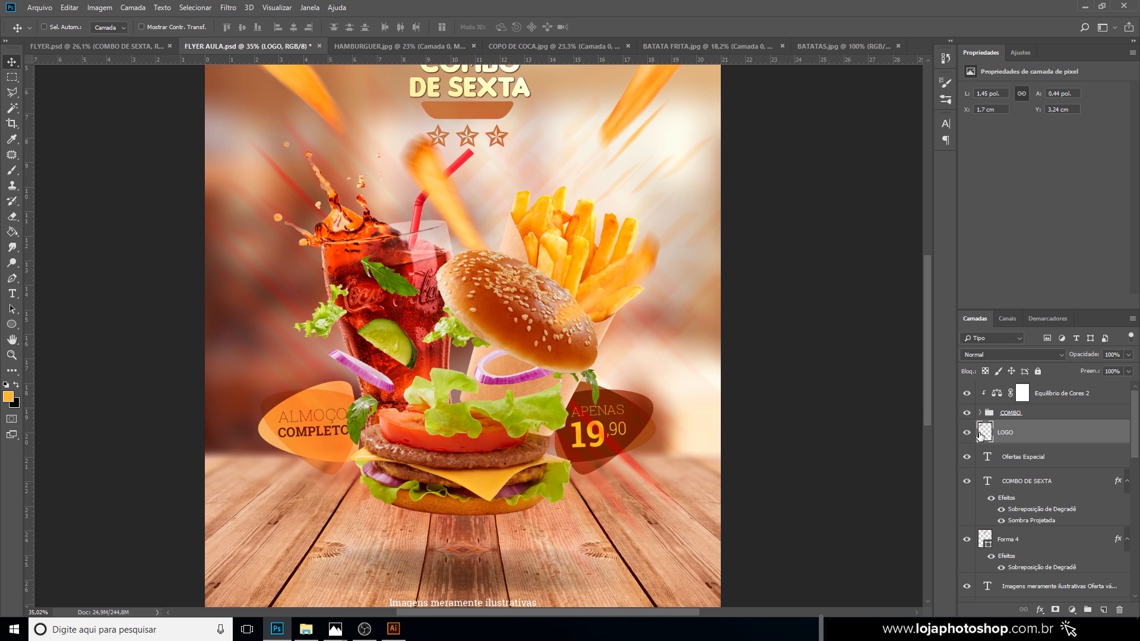
left_click(1015, 456)
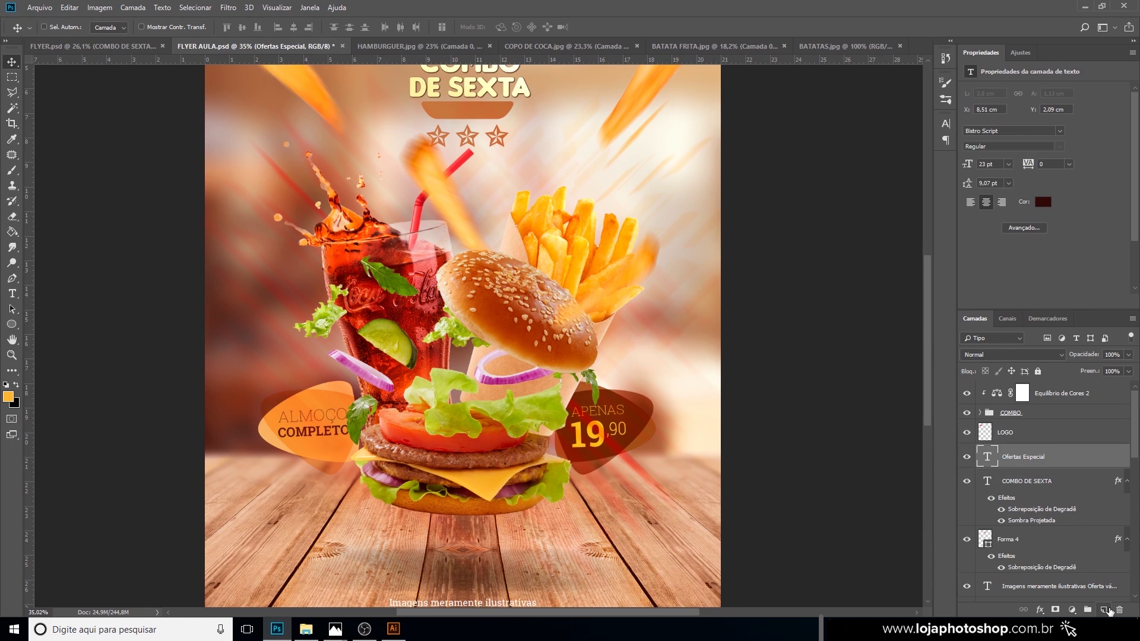
left_click(1105, 610)
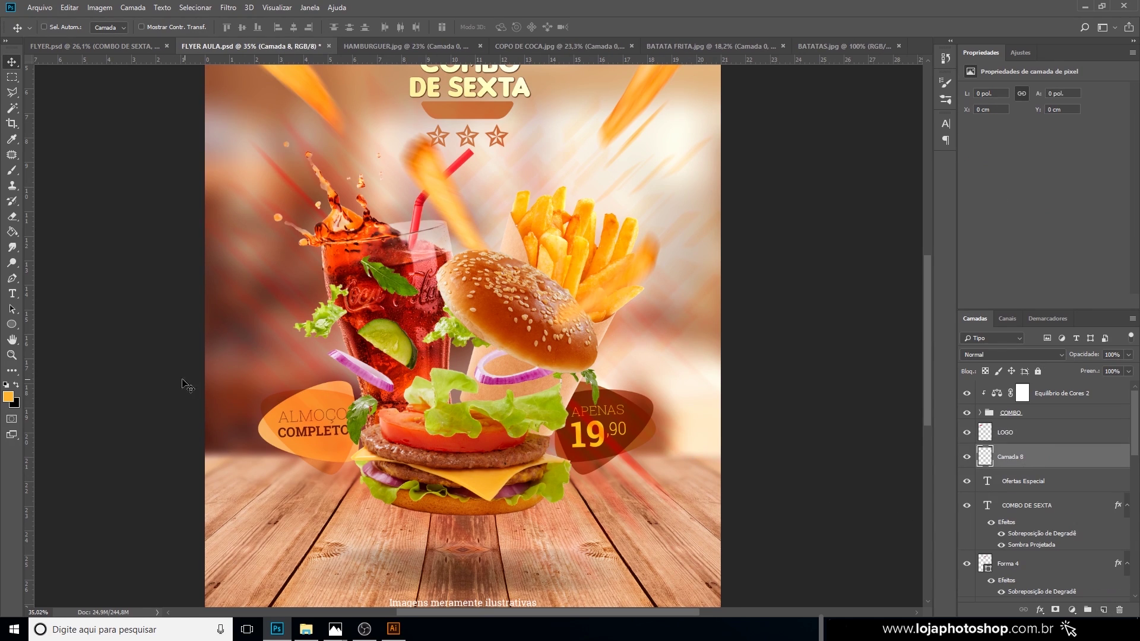
left_click(11, 325)
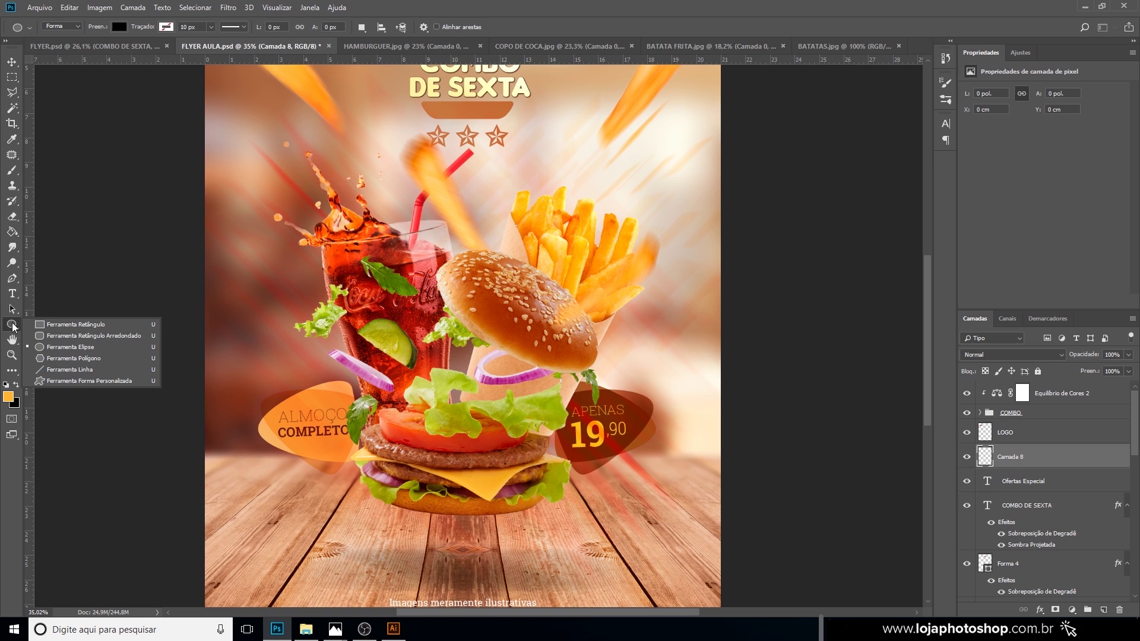
left_click(46, 347)
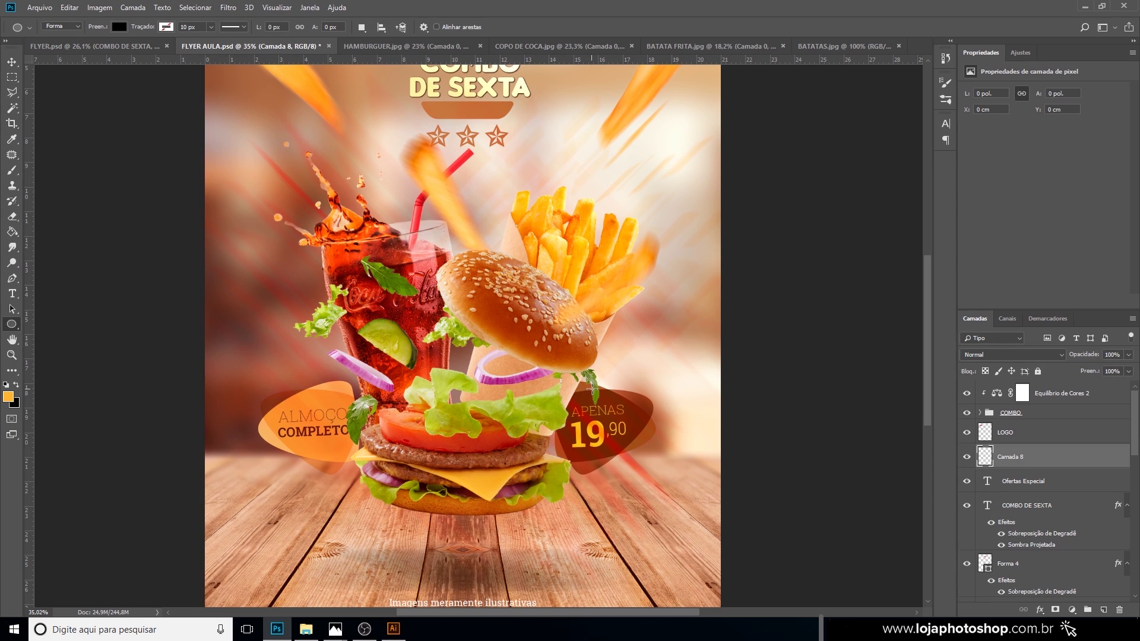
scroll(570, 356, "up", 1)
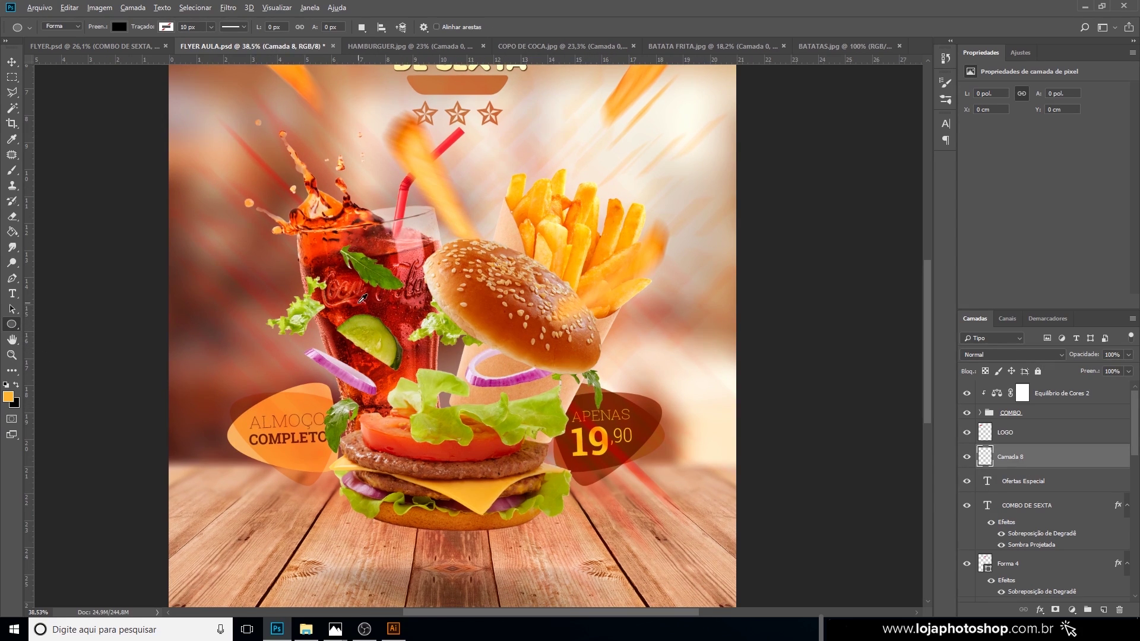
scroll(362, 299, "up", 2)
scroll(225, 244, "up", 2)
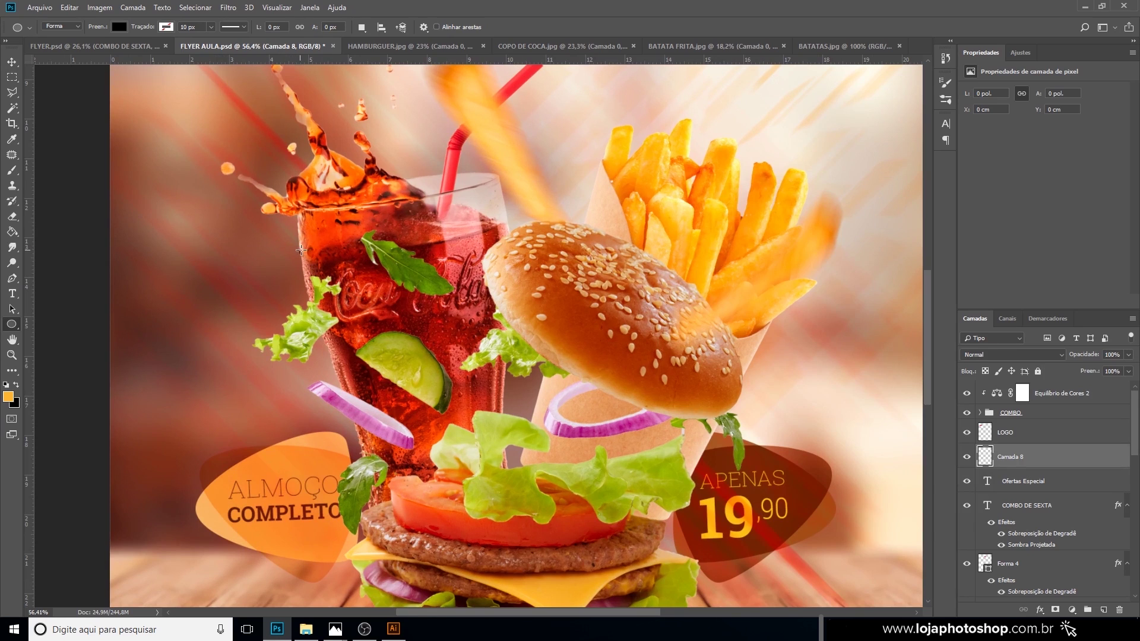
left_click_drag(310, 257, 335, 266)
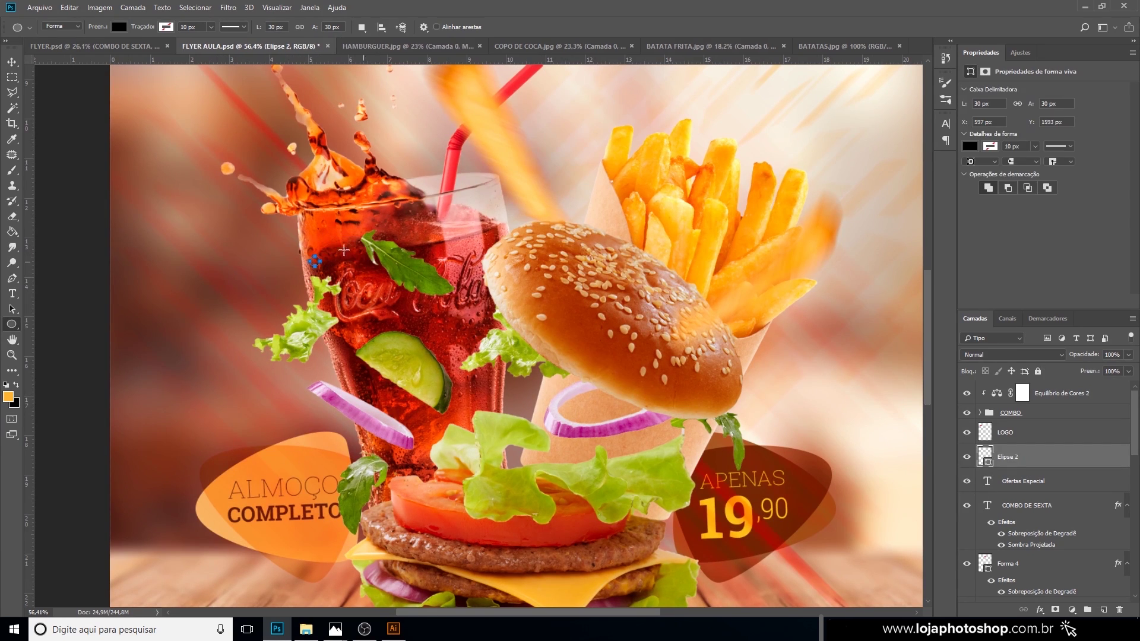
Fill the small circle with the recently used light orange and move its layer to the top of the layer stack.
left_click(120, 27)
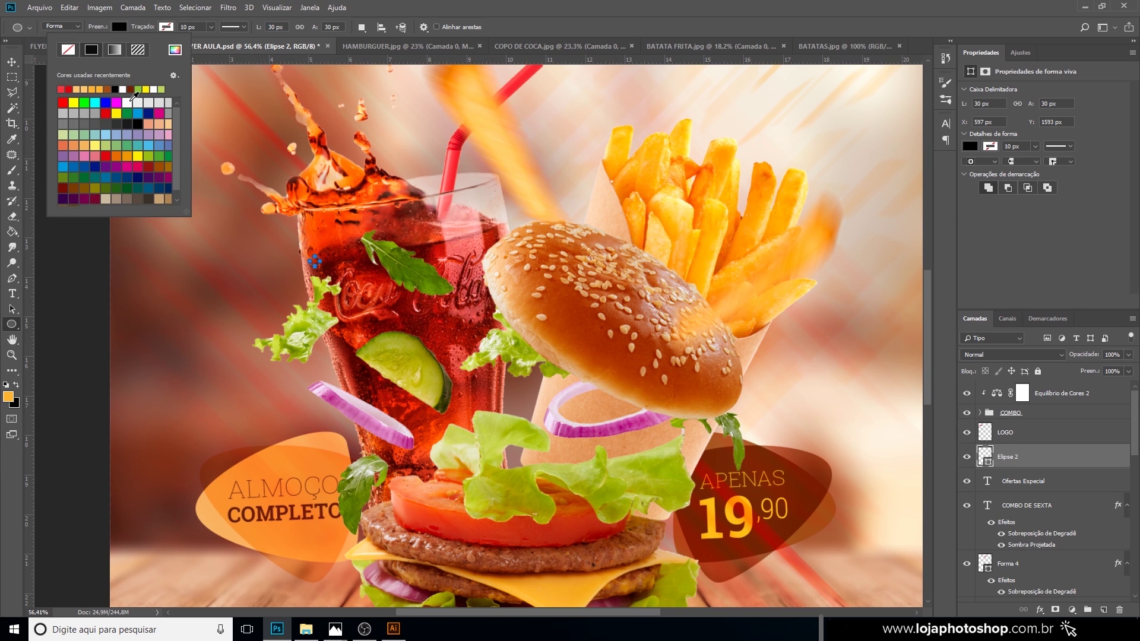
left_click(93, 89)
left_click(1041, 450)
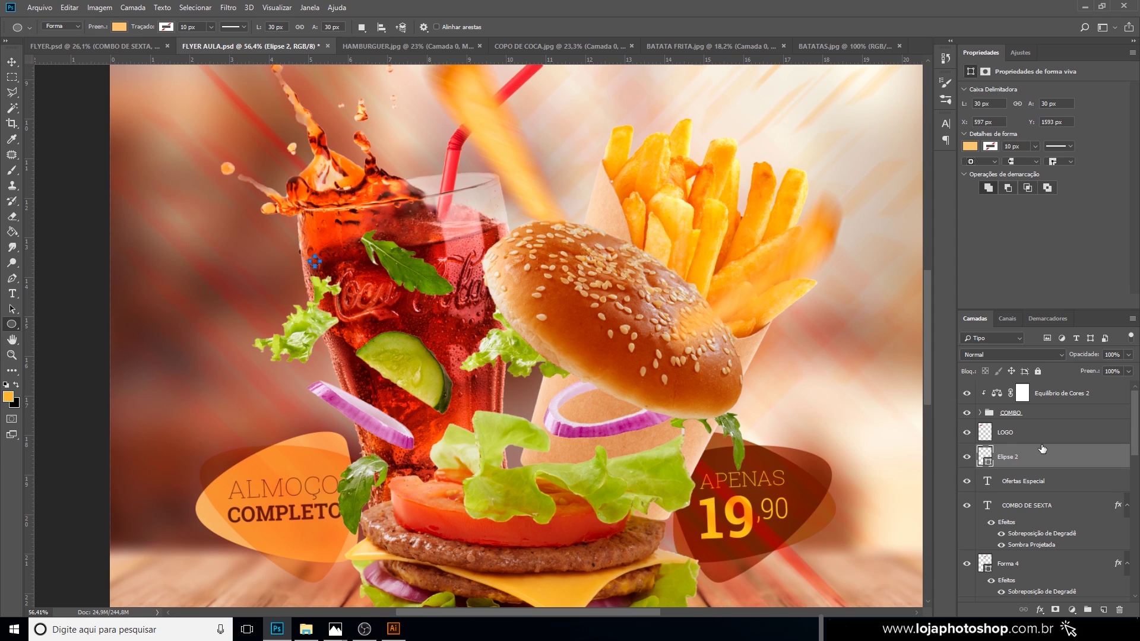
left_click_drag(1035, 455, 1041, 387)
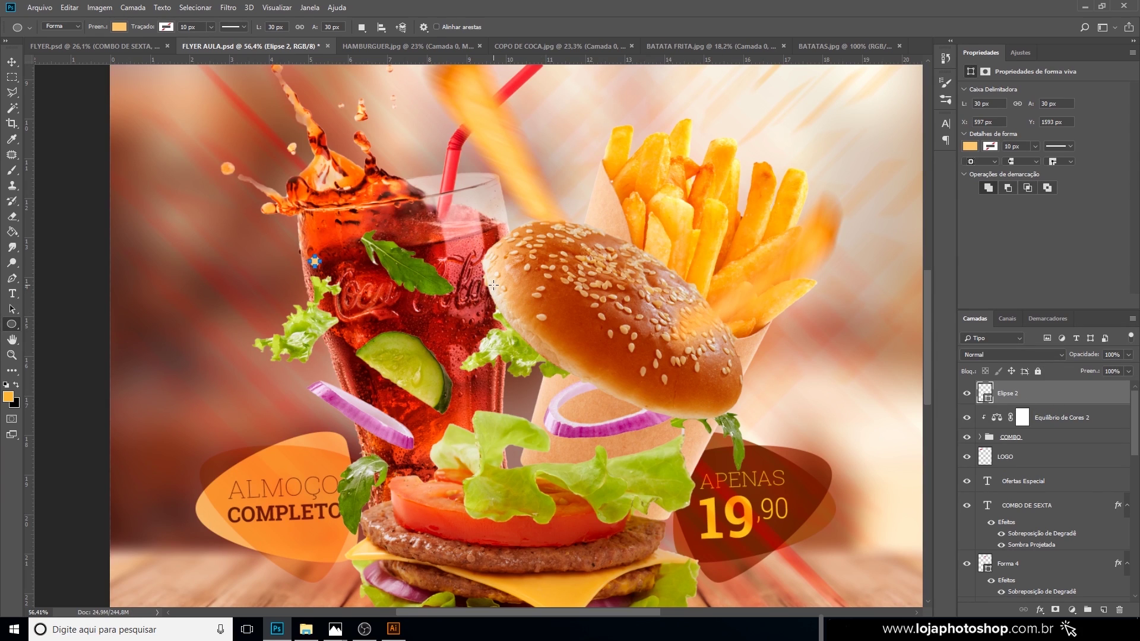
Move the orange circle slightly to the right so it sits further inside the cola glass.
key("v")
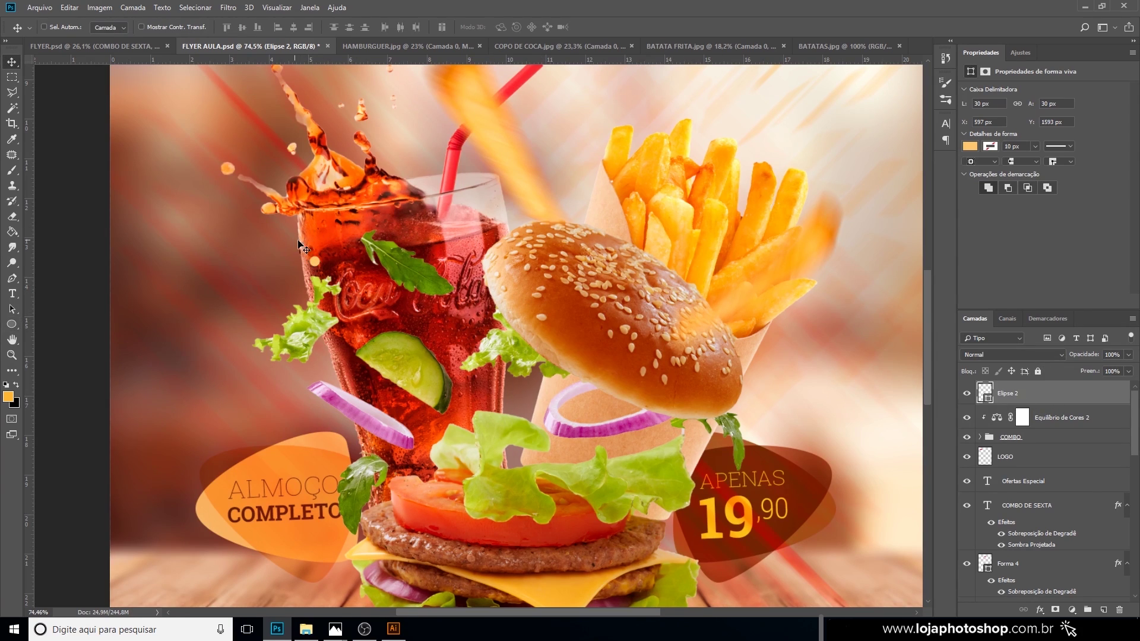
scroll(325, 262, "up", 3)
left_click_drag(325, 262, 336, 262)
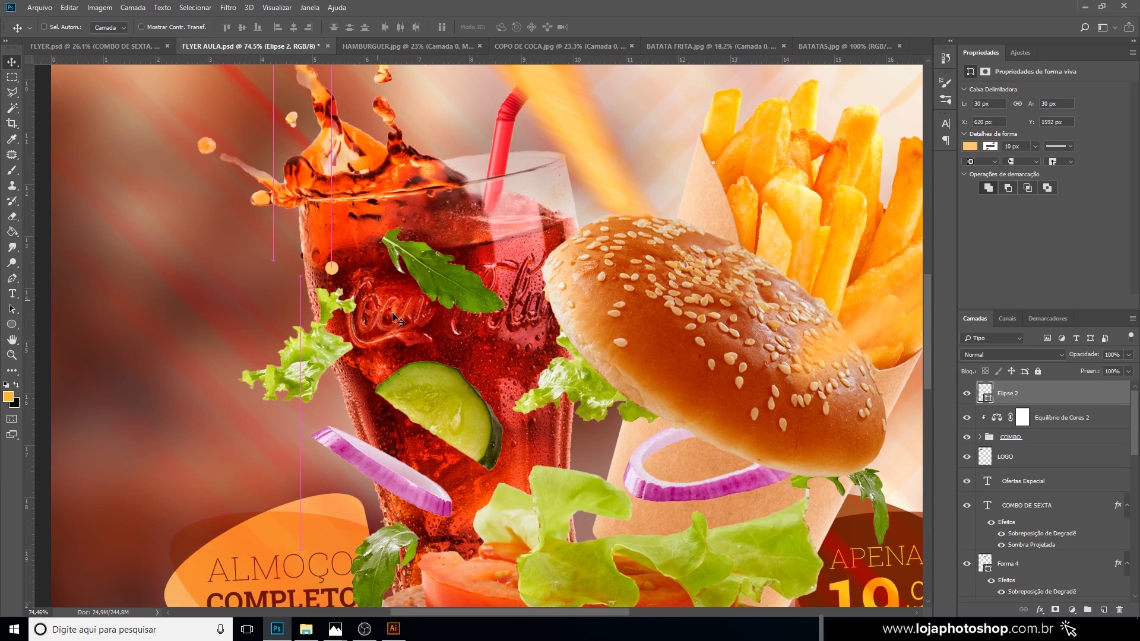
Draw a 4 px line on a new layer from the circle diagonally down-left past the glass edge, about 88 by 109 px.
left_click(12, 330)
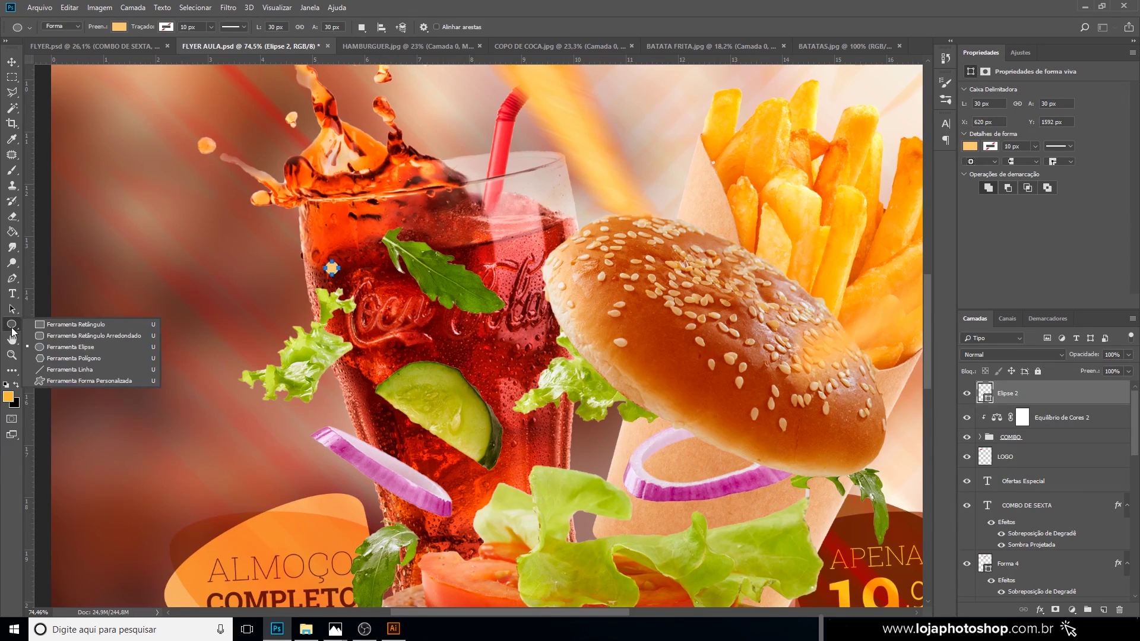
left_click(85, 370)
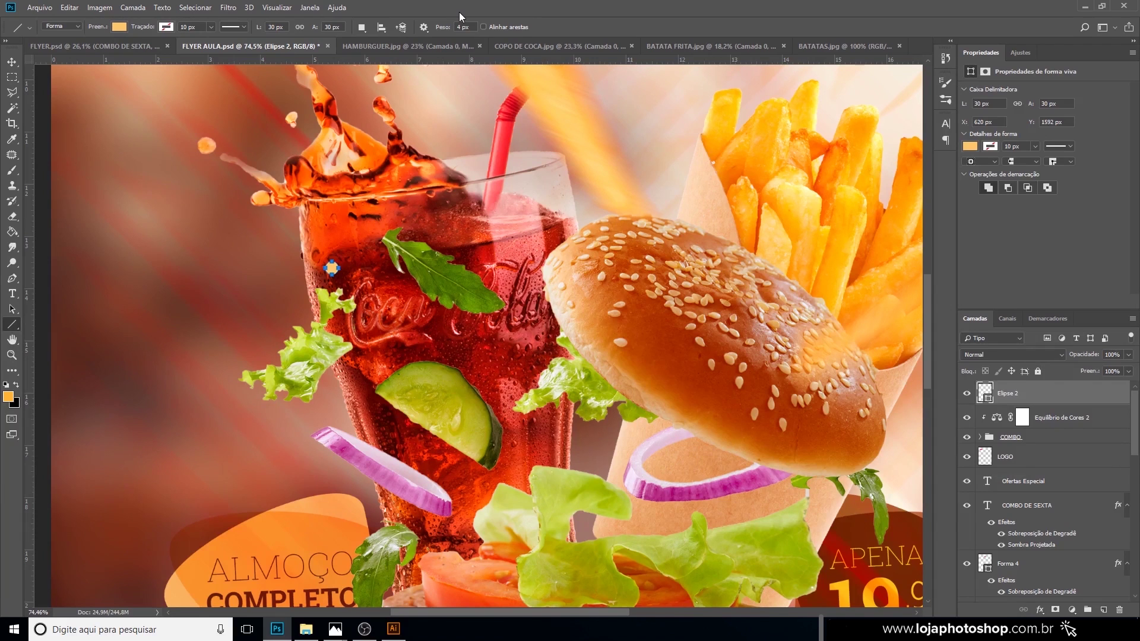
left_click(1103, 610)
scroll(308, 261, "up", 5)
scroll(301, 259, "down", 4)
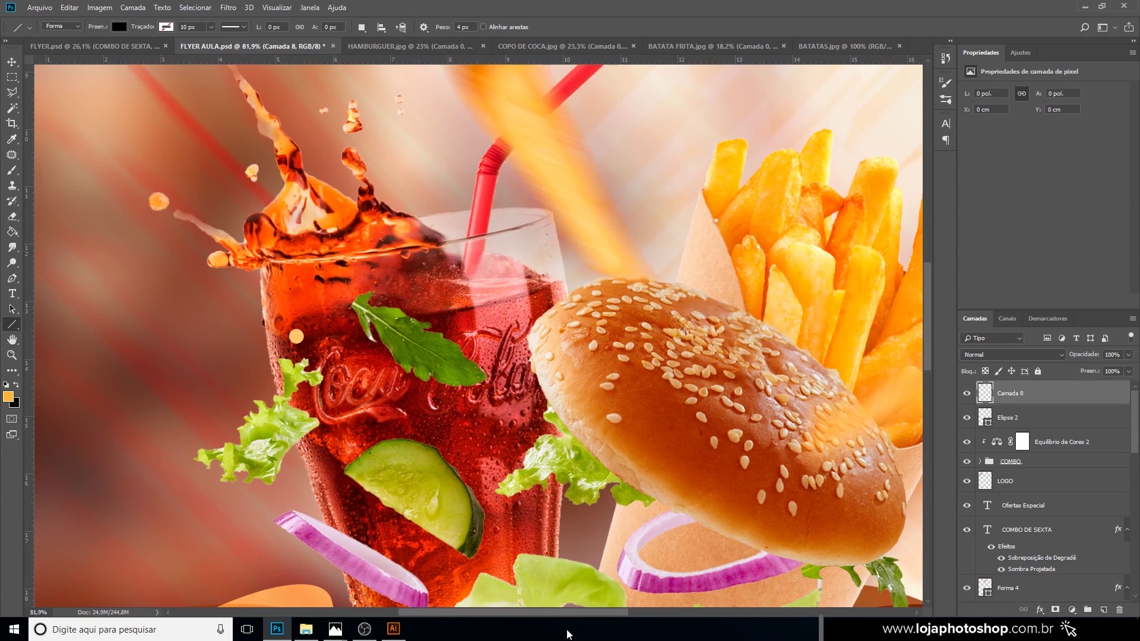
left_click_drag(552, 610, 503, 588)
left_click_drag(504, 336, 462, 386)
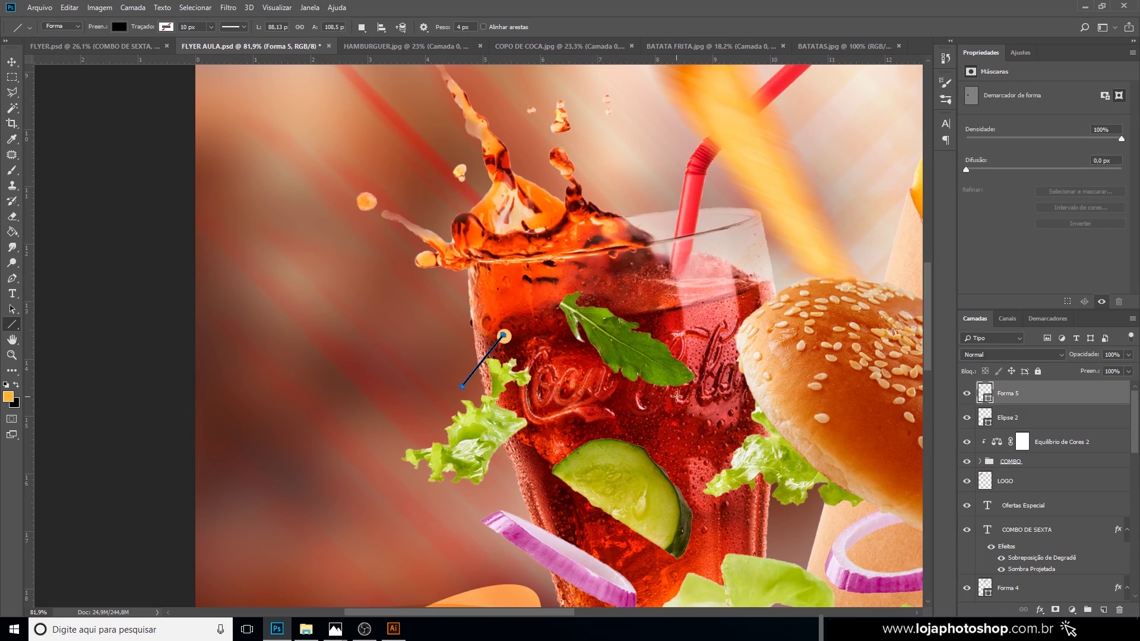
Draw a horizontal 4 px line about 306 px long on a new layer, running left from the diagonal line's lower end.
left_click(1103, 609)
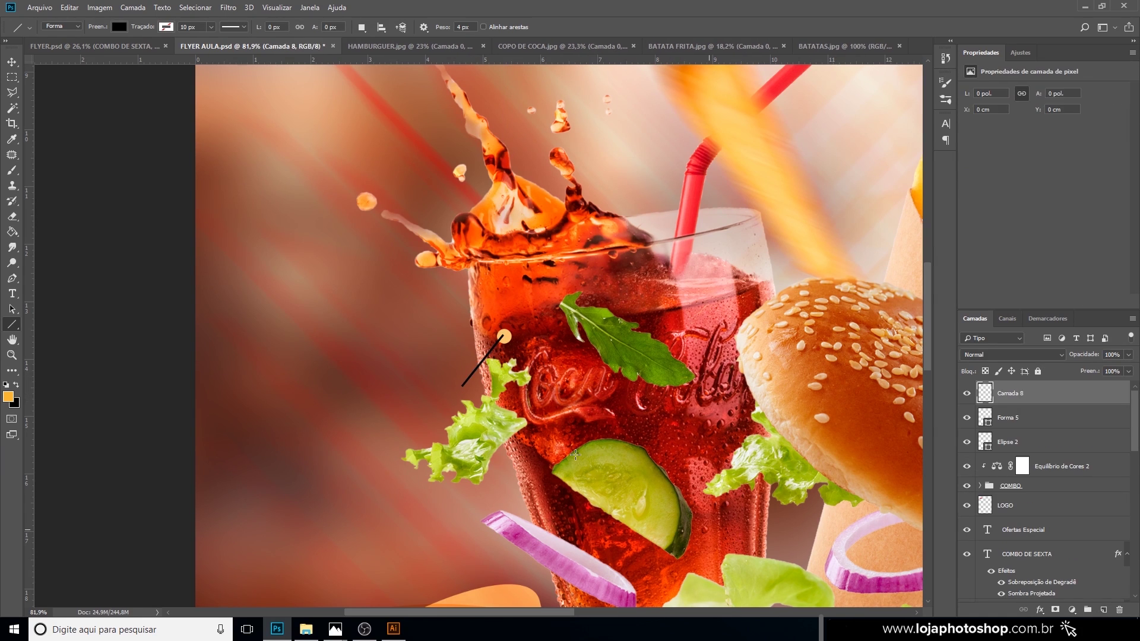
scroll(475, 424, "up", 2)
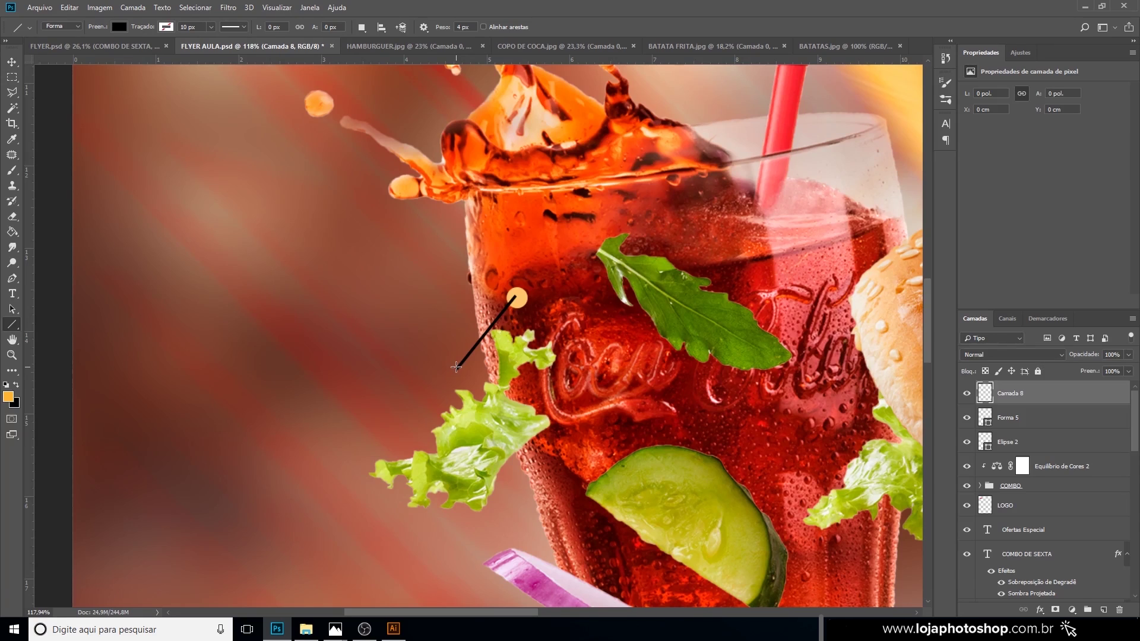
left_click_drag(456, 370, 242, 371)
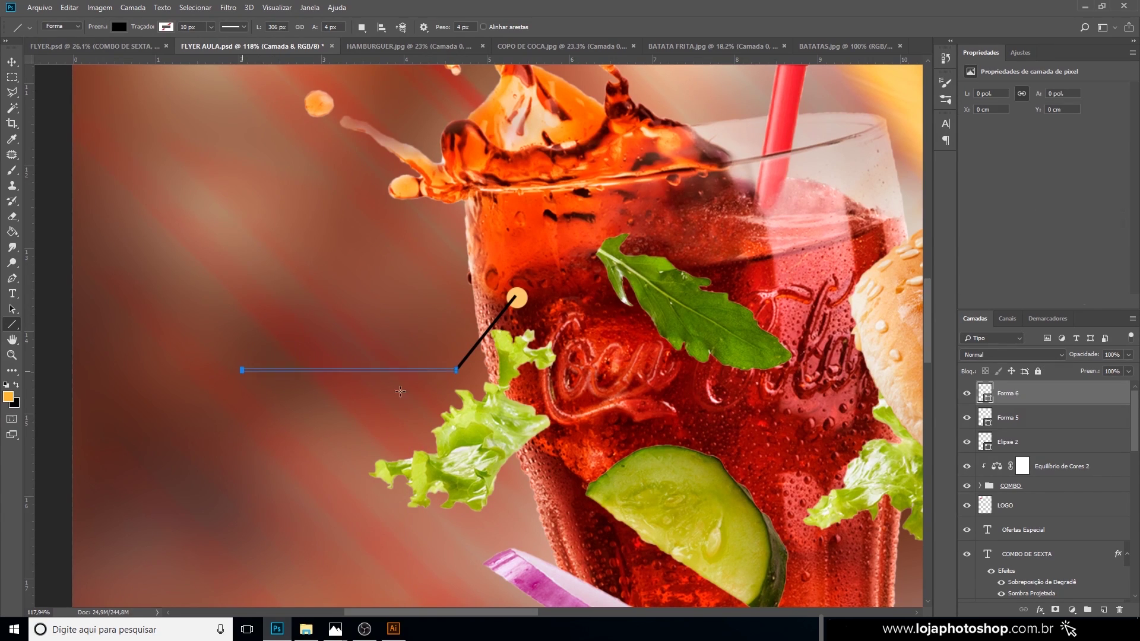
Fill both callout lines with the same light orange as the circle.
left_click(1042, 417, "shift")
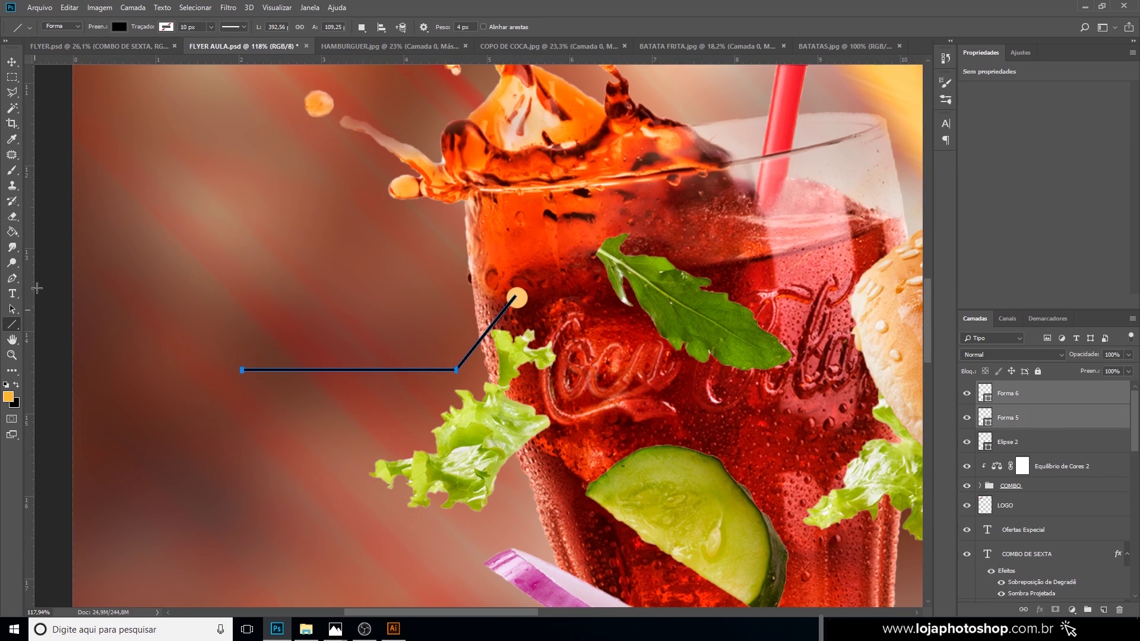
left_click(119, 26)
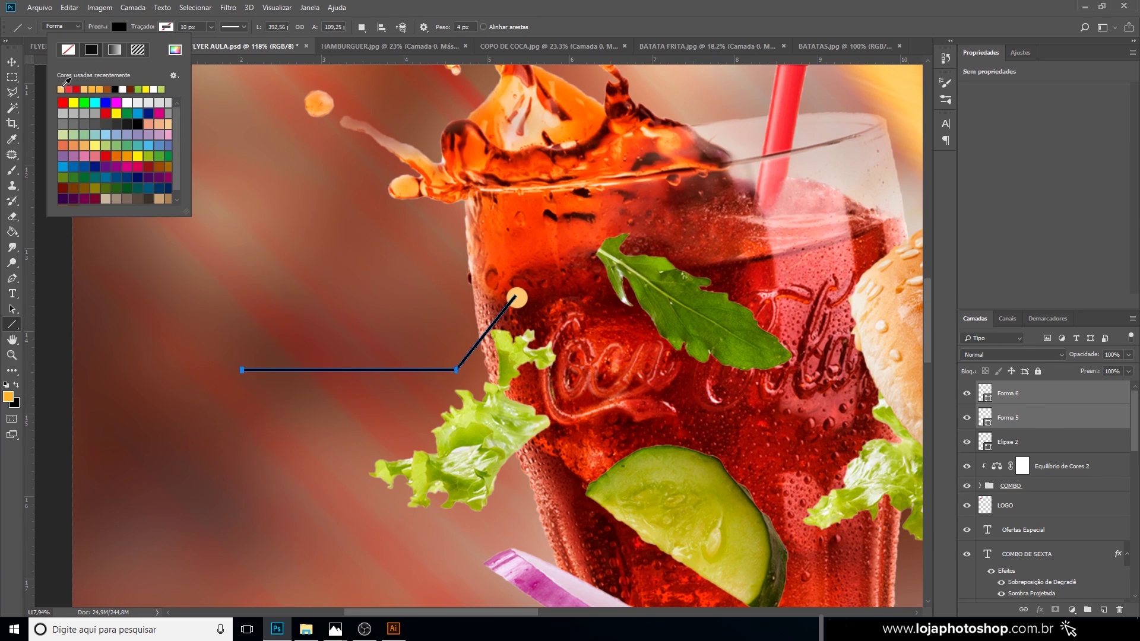
left_click(61, 88)
Nudge both callout lines a few pixels down and to the right to line them up with the circle.
left_click(13, 62)
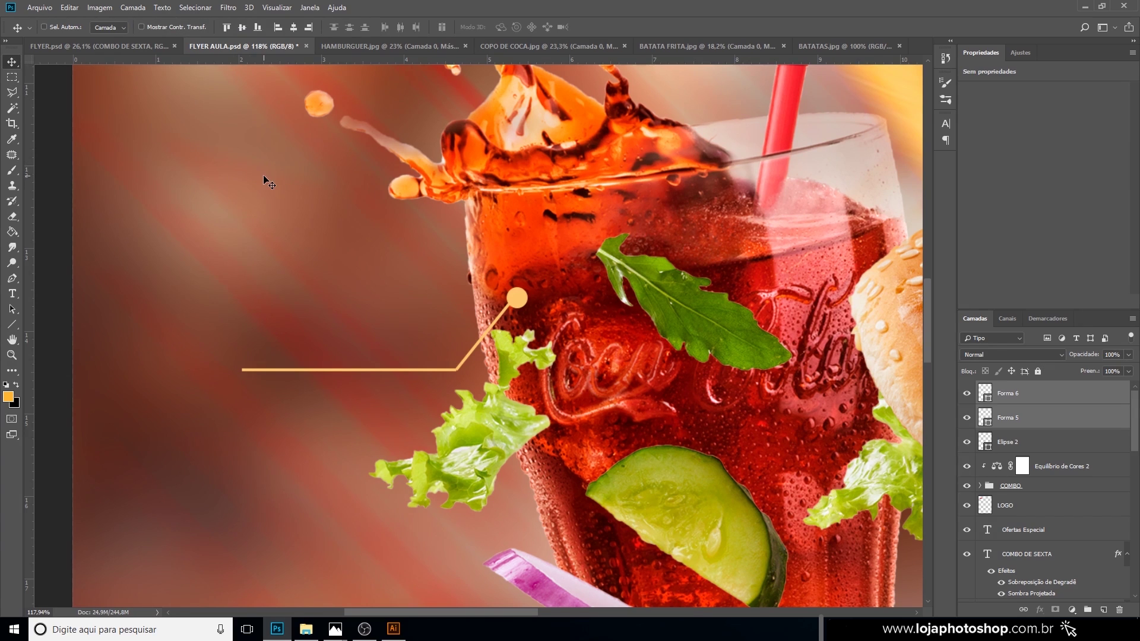
key("Down")
key("Down")
key("Down")
key("Right")
key("Right")
key("Right")
Add the text "refri 500ml" on a new layer just above the horizontal callout line beside the drink.
left_click(1060, 389)
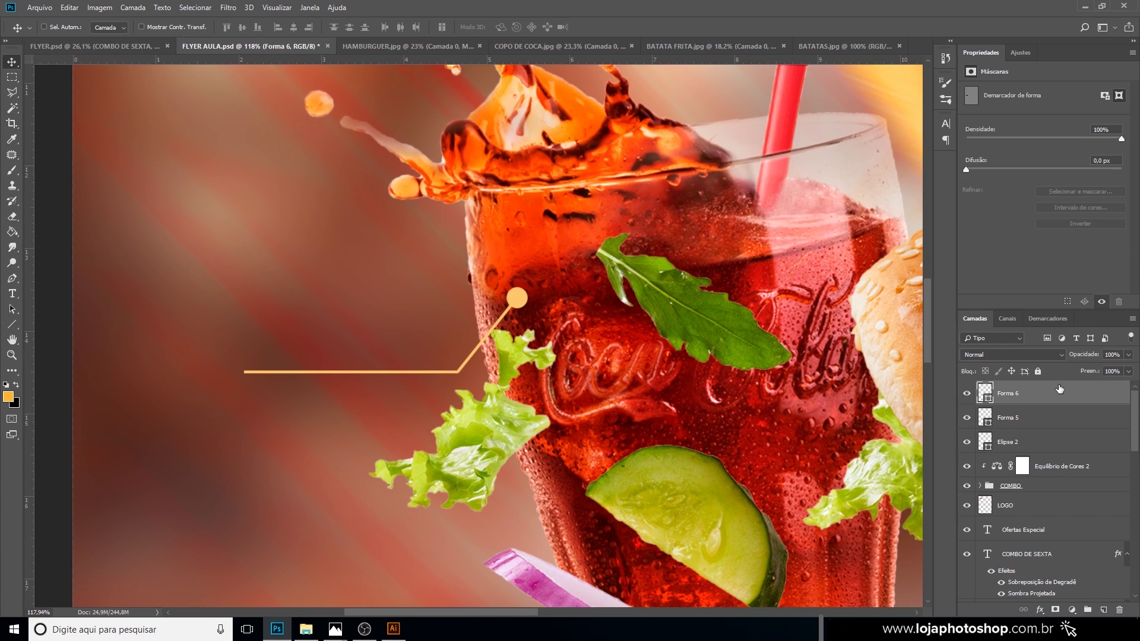
scroll(520, 389, "down", 3)
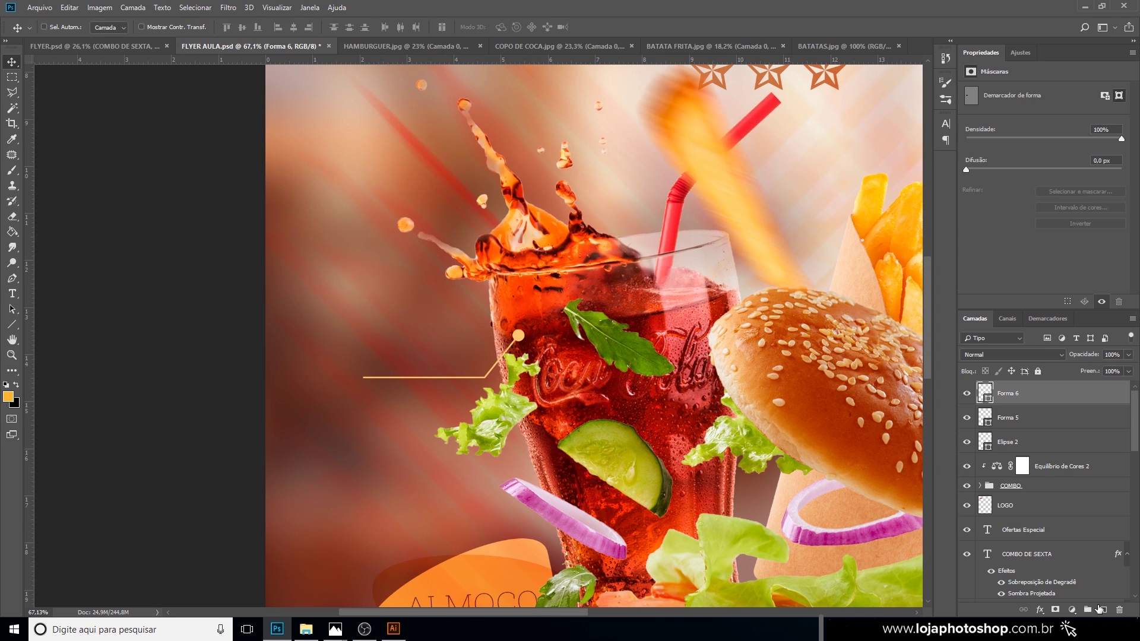
left_click(1099, 610)
left_click(14, 295)
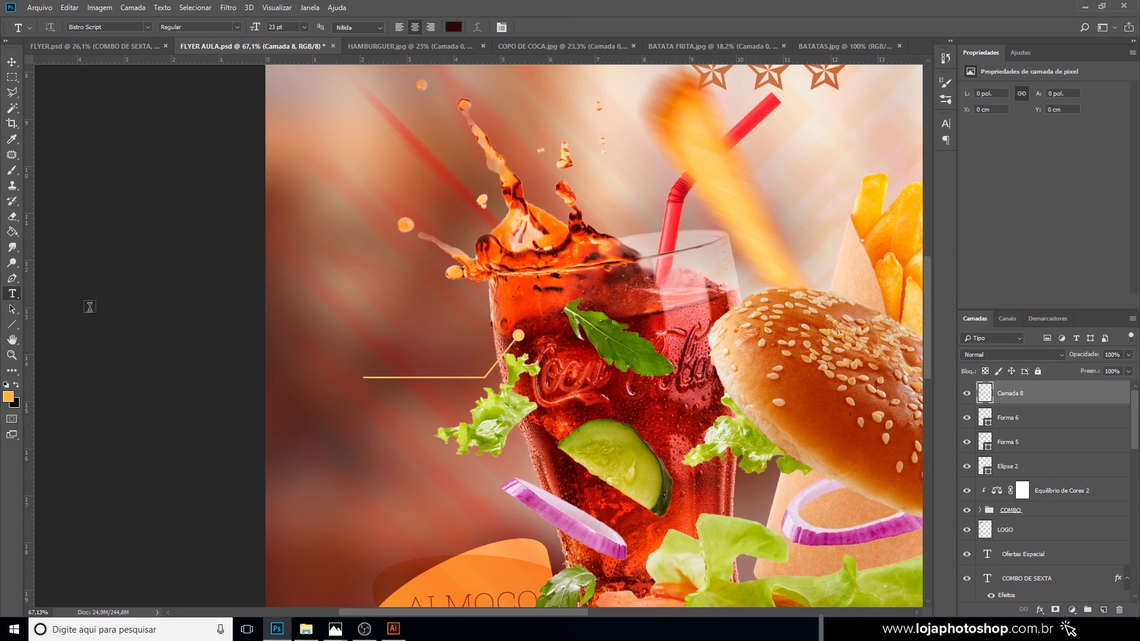
left_click(371, 355)
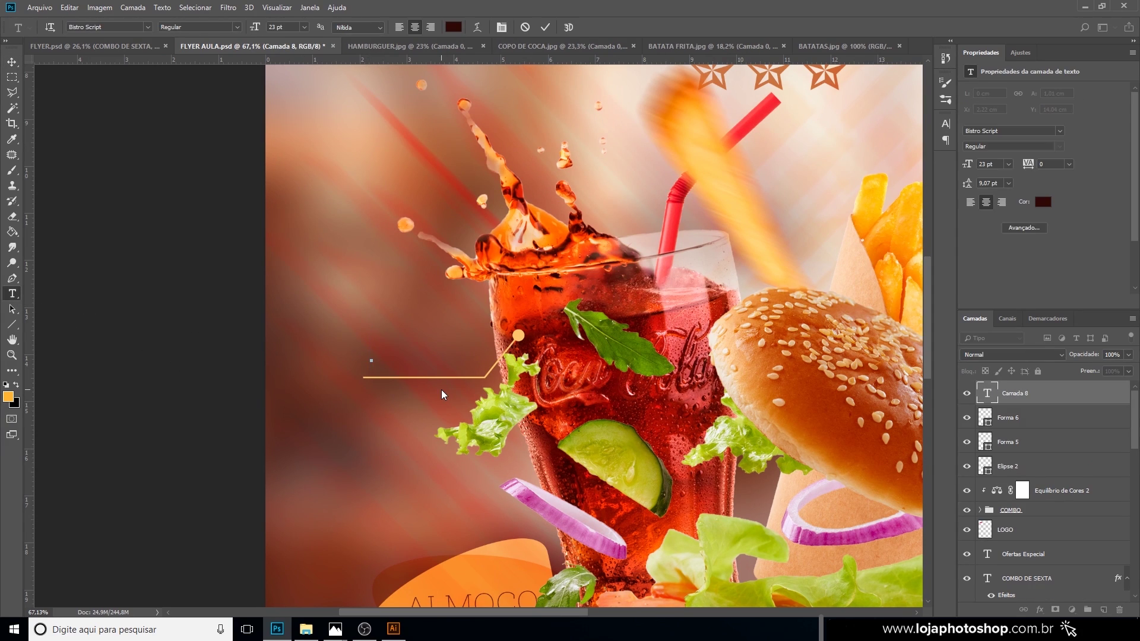
type("refri 500ml")
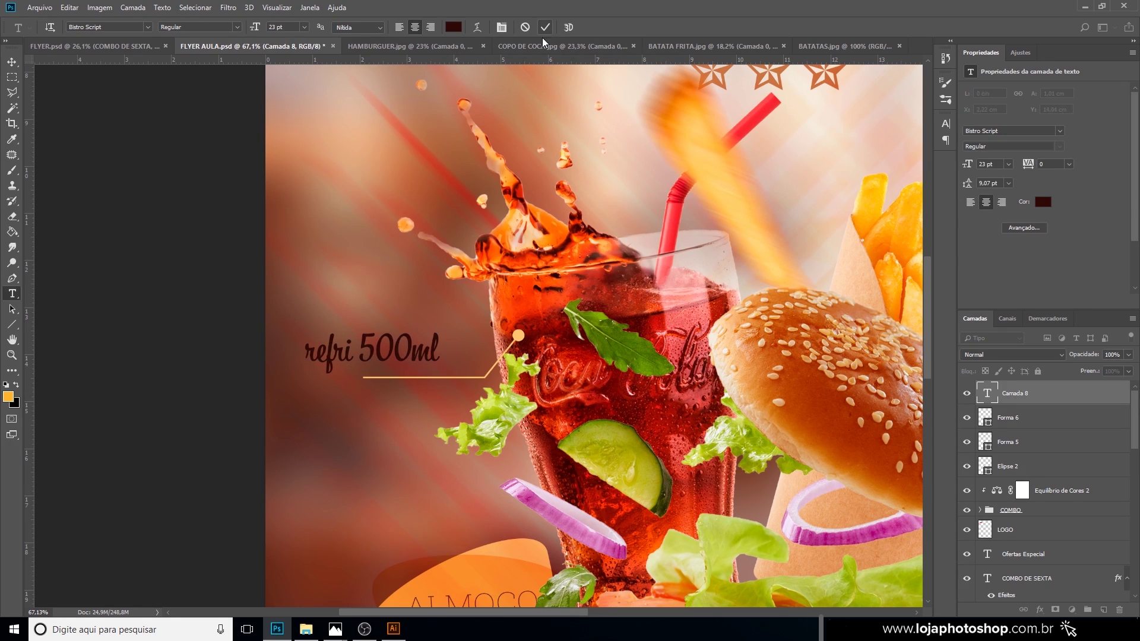
left_click(545, 27)
Colour the "refri 500ml" label light orange (f6c671), sampled from the callout circle.
scroll(543, 286, "down", 2)
scroll(544, 280, "up", 2)
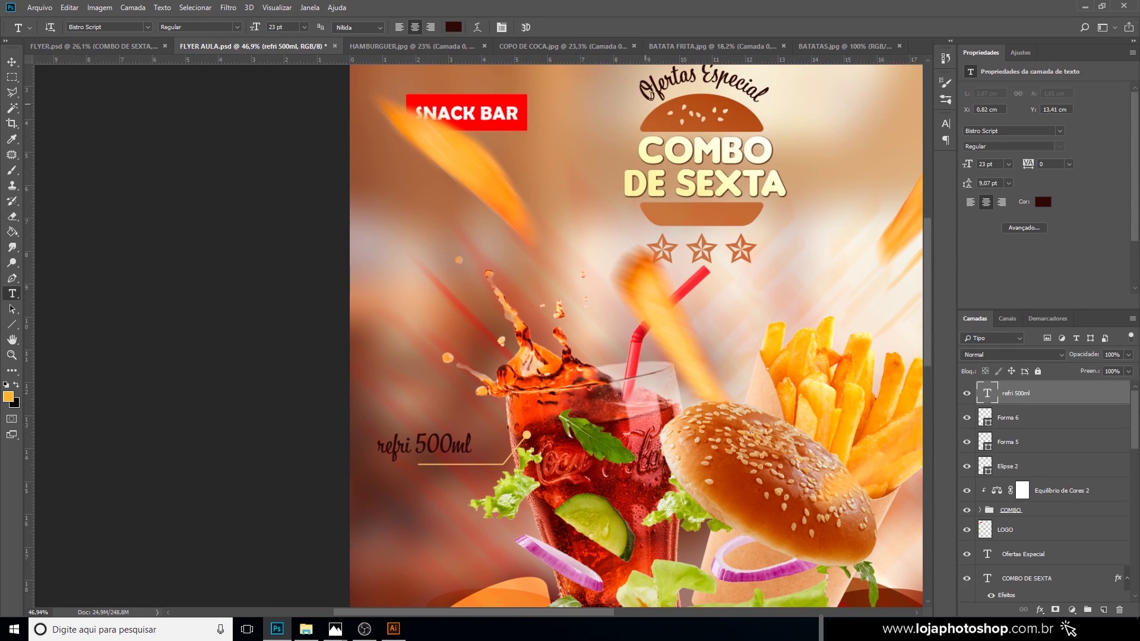
left_click(1043, 202)
left_click(527, 435)
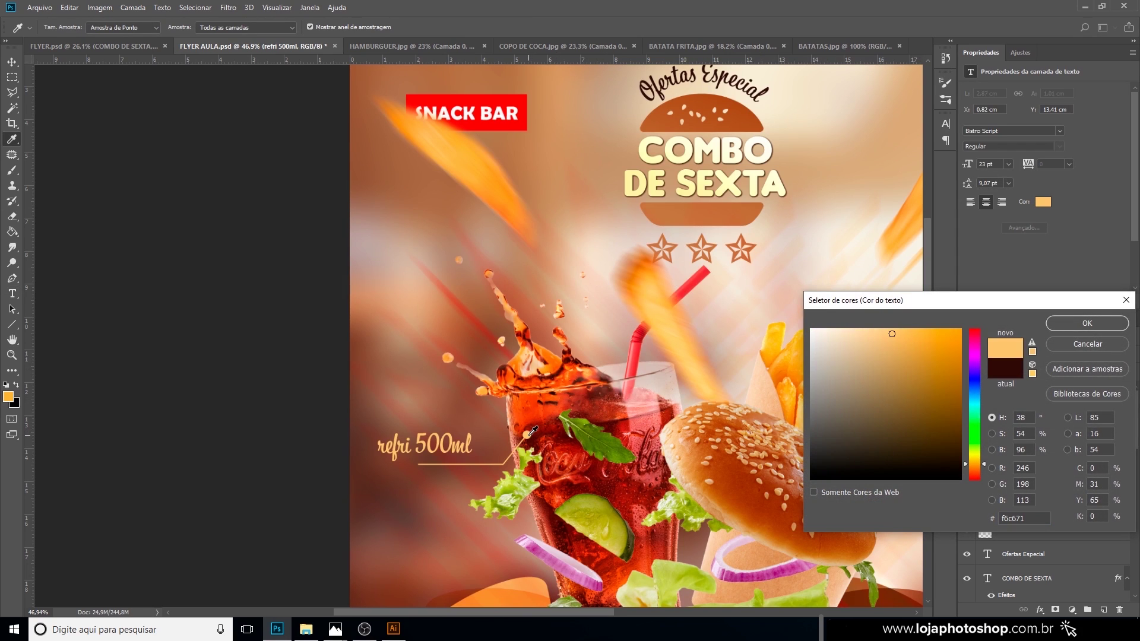
left_click(1071, 322)
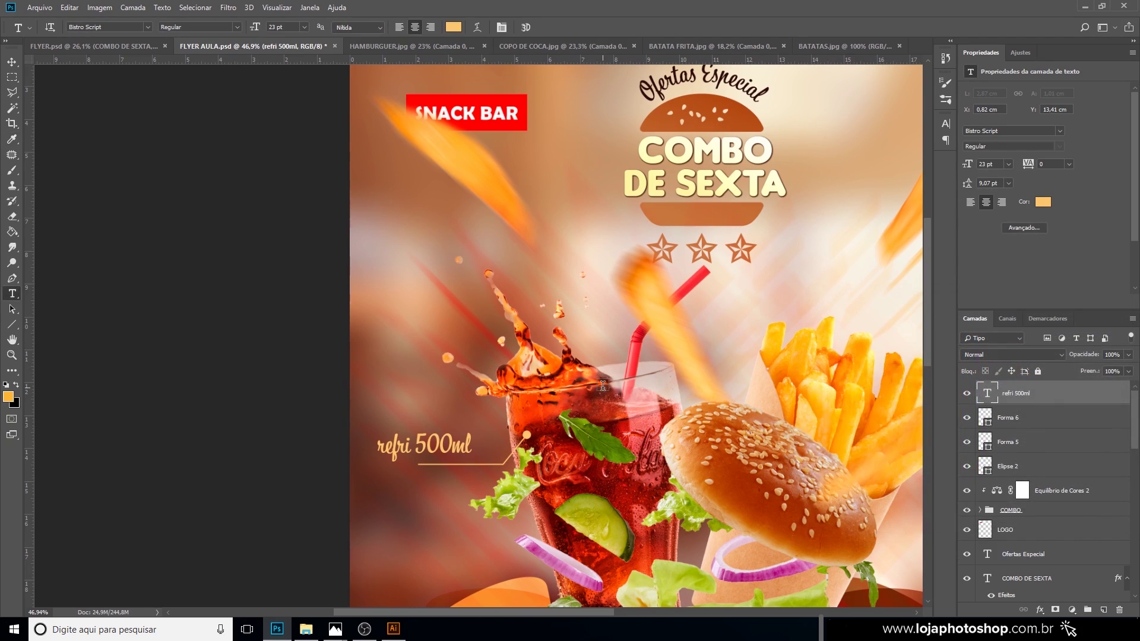
Scale the "refri 500ml" label to about 73% and place it on the horizontal callout line, nudged slightly right.
key("ctrl+t")
left_click_drag(474, 426, 494, 450)
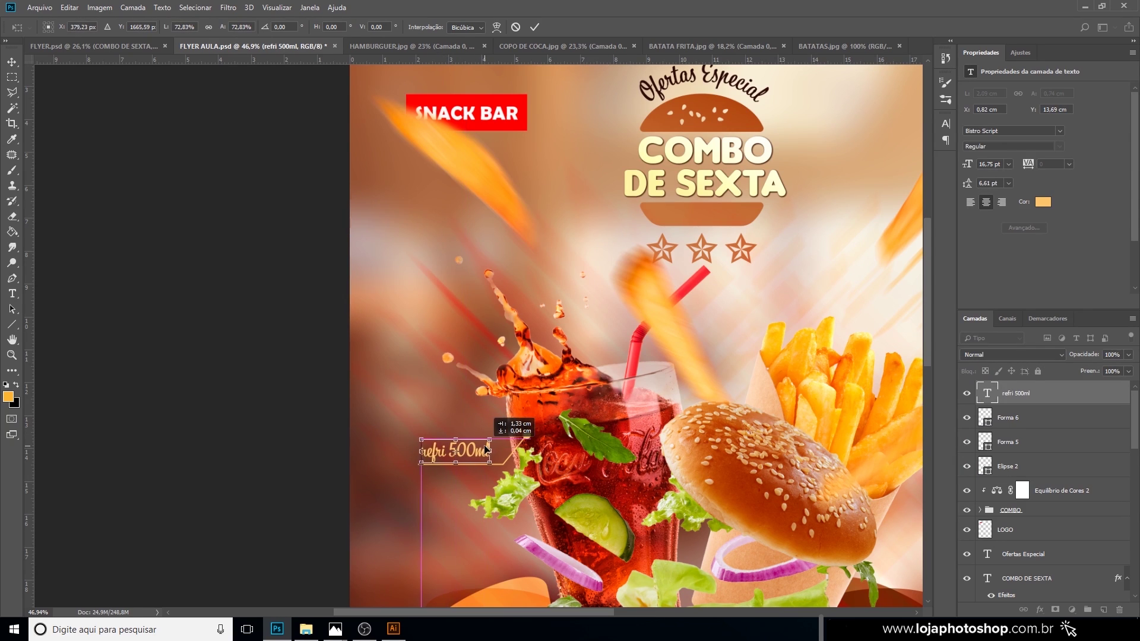
key("Return")
key("Right")
key("Right")
key("Right")
key("Right")
key("Right")
key("Right")
key("Right")
key("Right")
Duplicate the "refri 500ml" label with its two lines and circle, and move the copies across onto the fries.
scroll(498, 324, "down", 7)
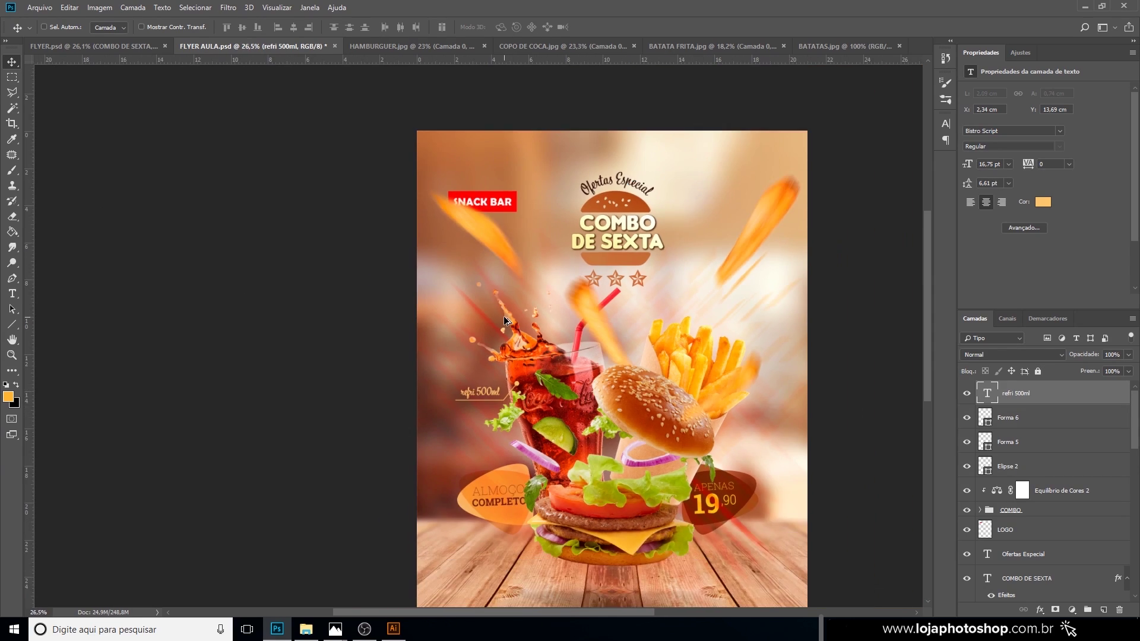
scroll(451, 340, "up", 4)
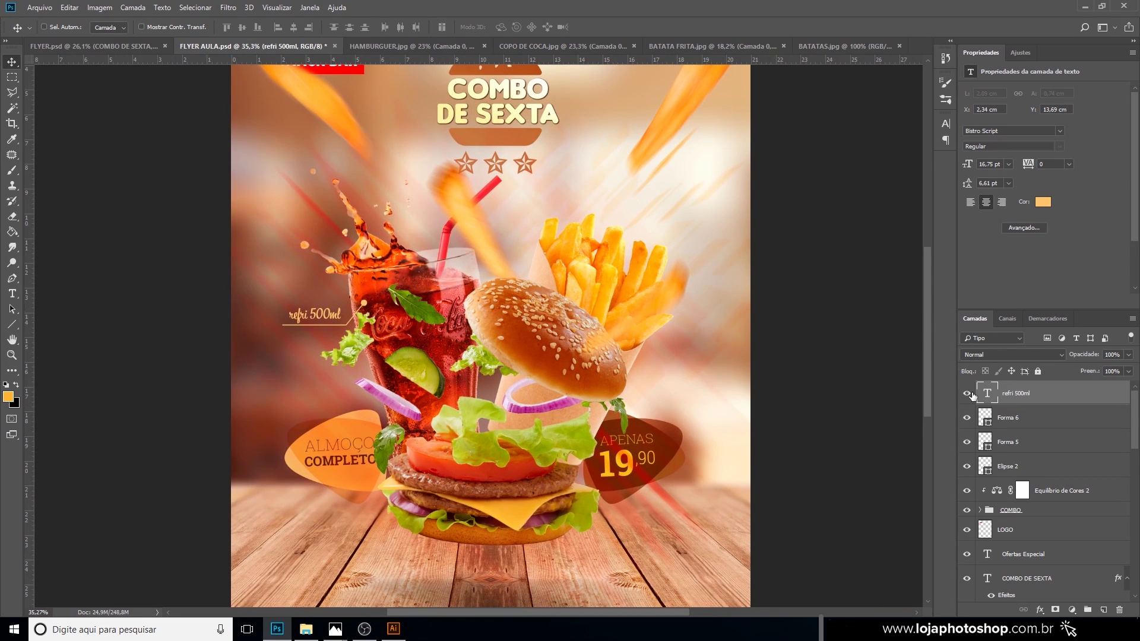
left_click(966, 418)
left_click(967, 418)
left_click(1002, 425)
left_click(1017, 442, "shift")
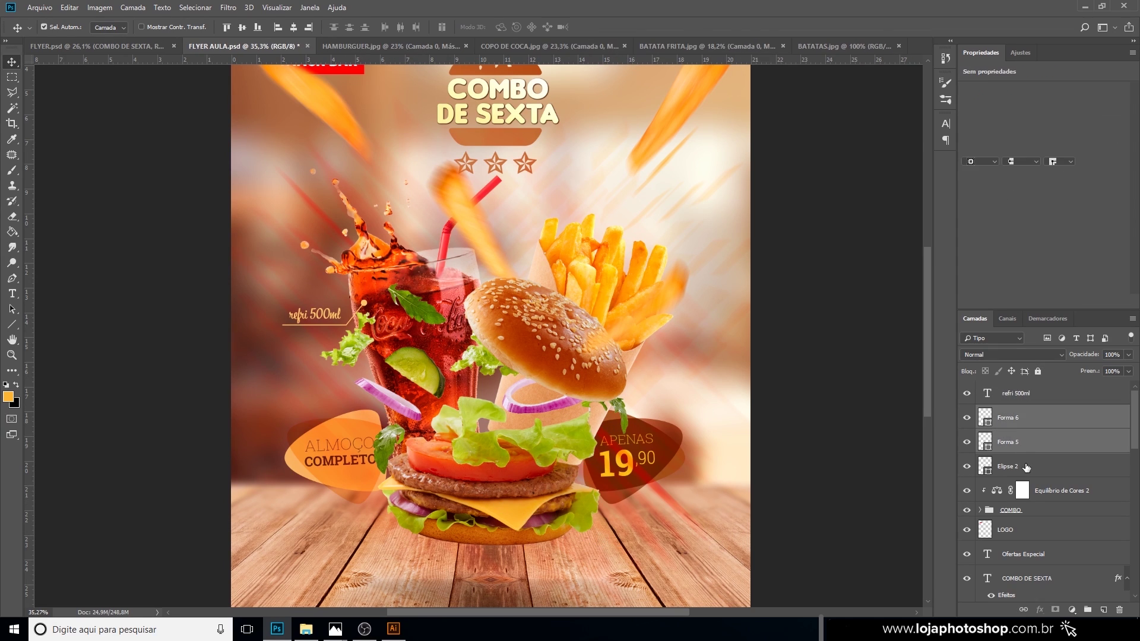
left_click(1027, 468, "shift")
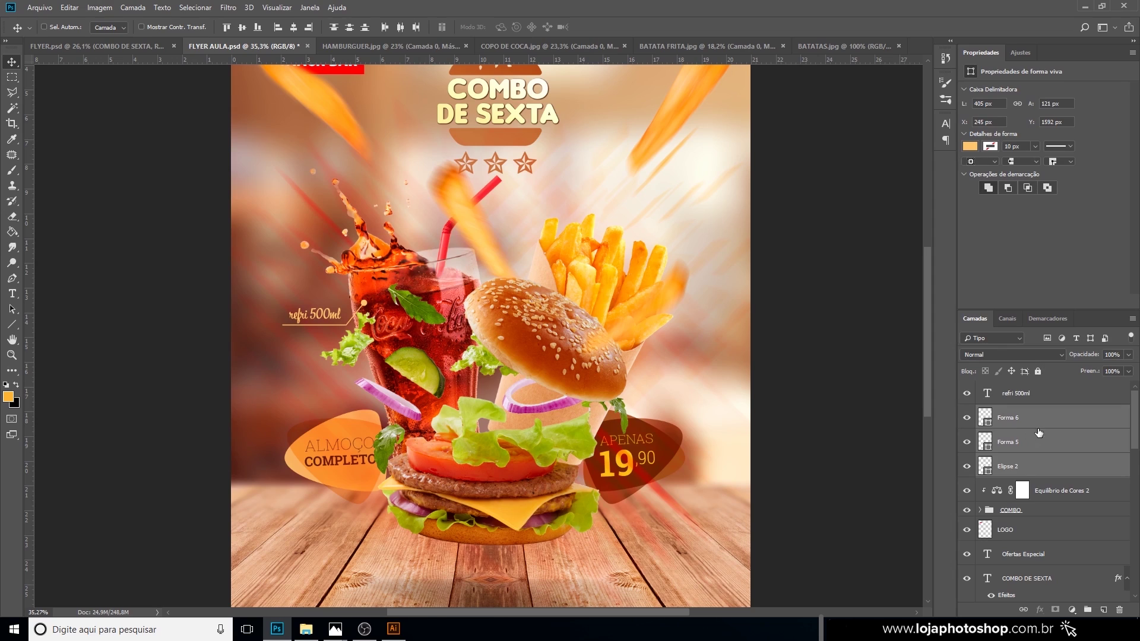
left_click(1045, 397, "ctrl")
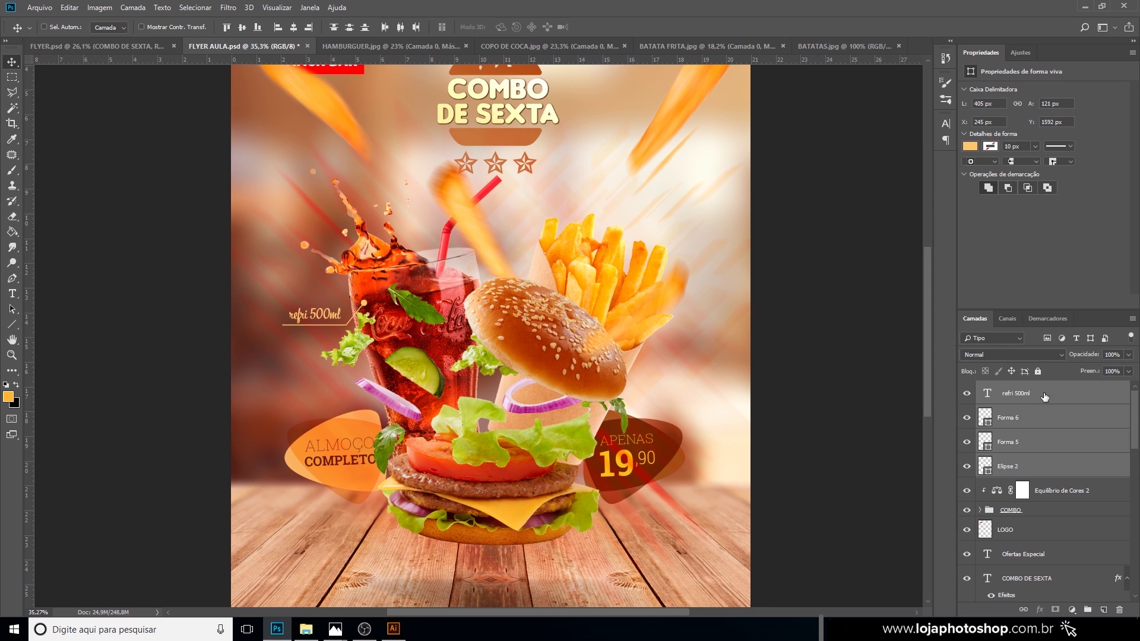
key("ctrl+j")
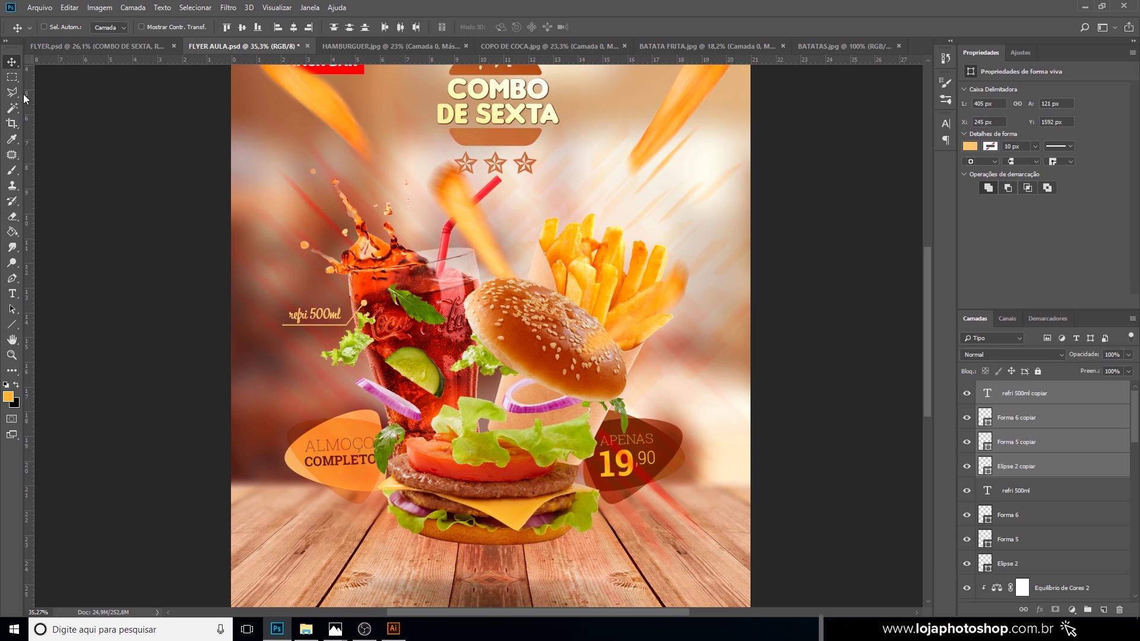
left_click_drag(351, 313, 670, 312)
Flip the copied lines and circle horizontally and move them down-right so the circle sits on the lower fries.
left_click(1015, 417)
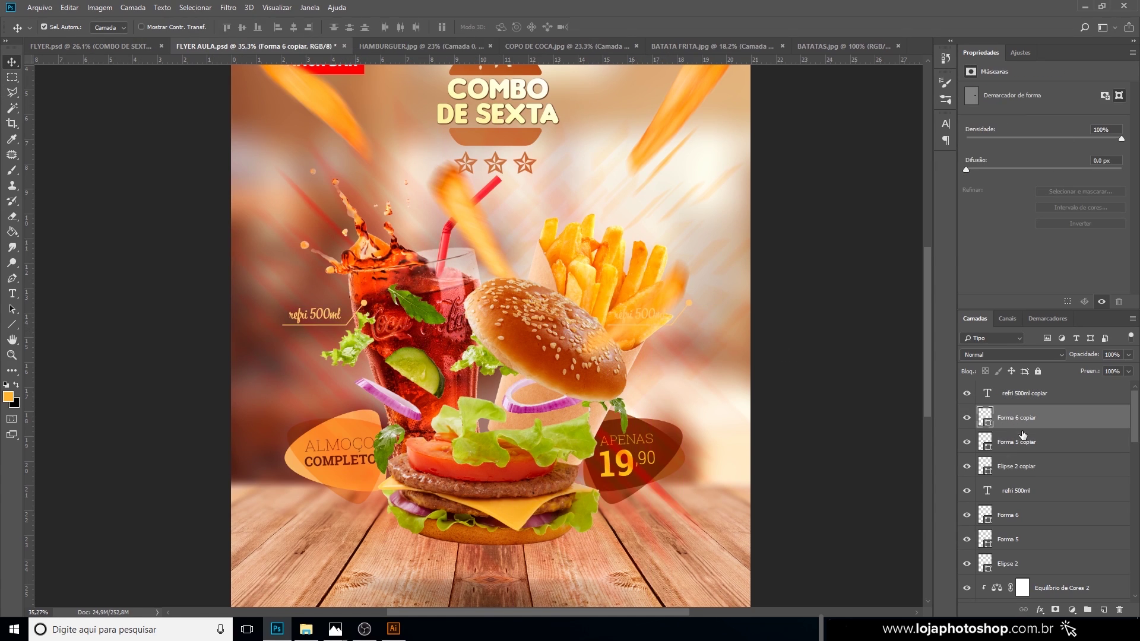
left_click(1021, 442, "ctrl")
left_click(1036, 469, "ctrl")
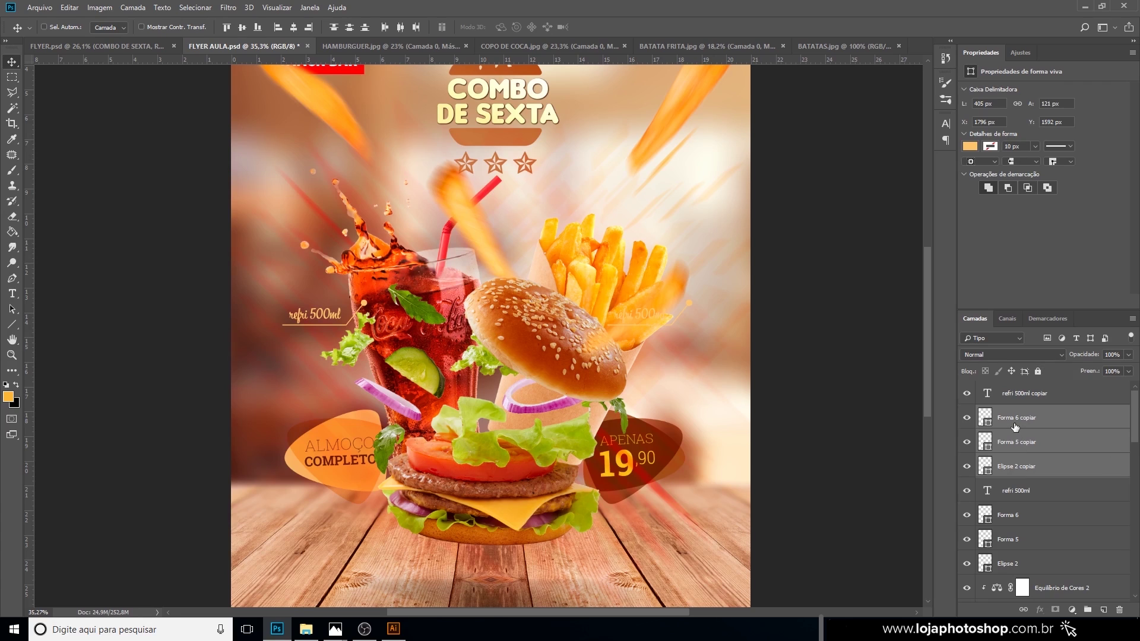
key("ctrl+t")
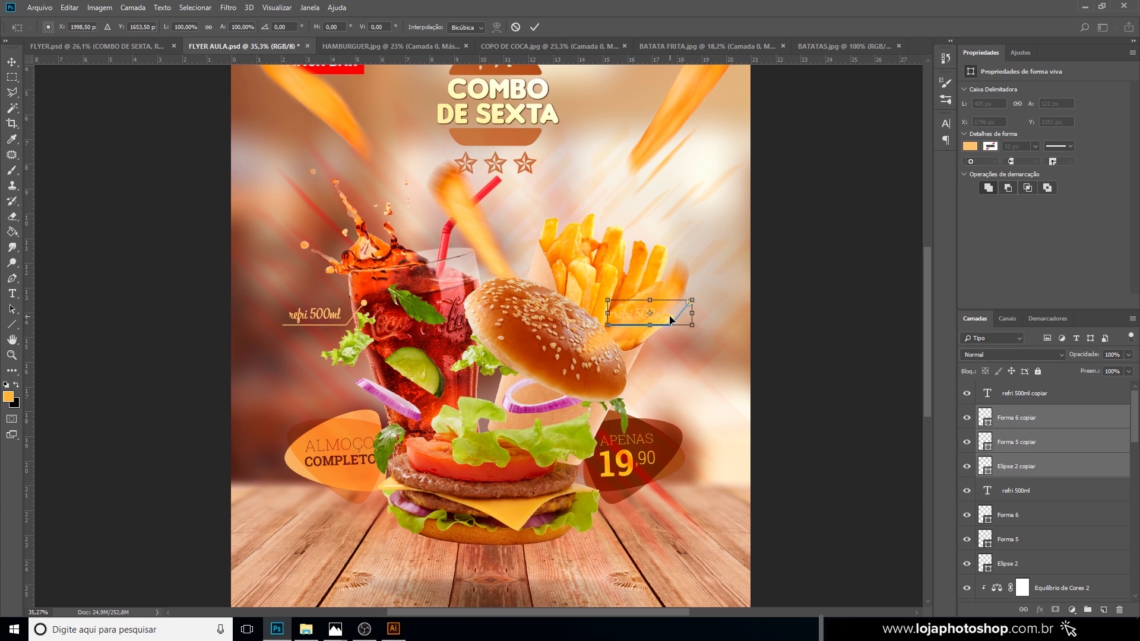
right_click(670, 320)
left_click(700, 464)
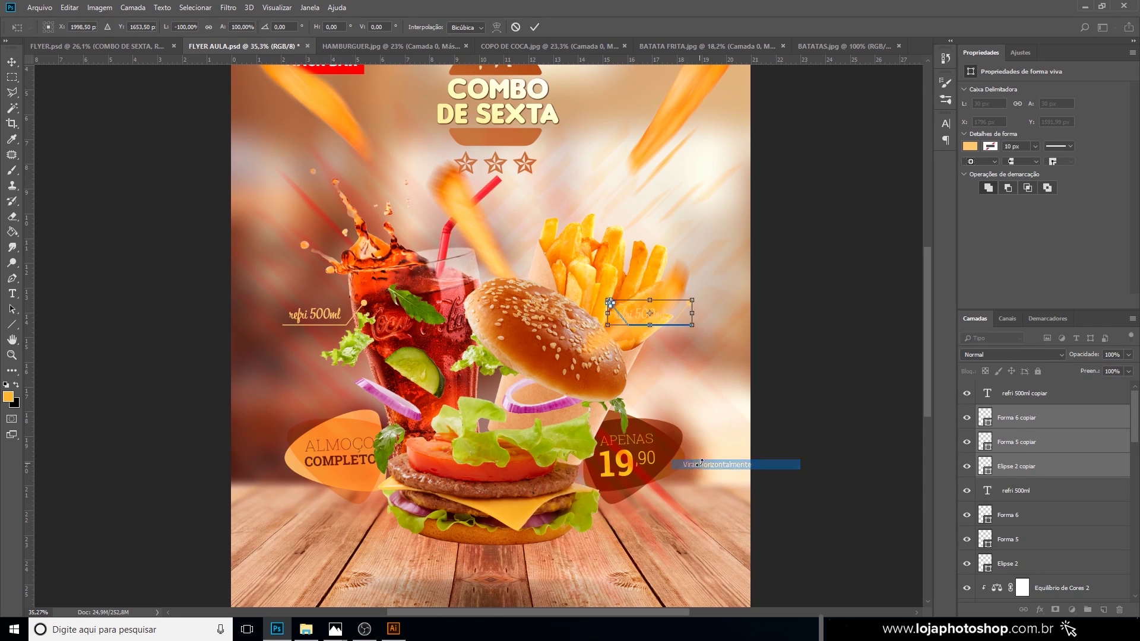
scroll(683, 320, "up", 2)
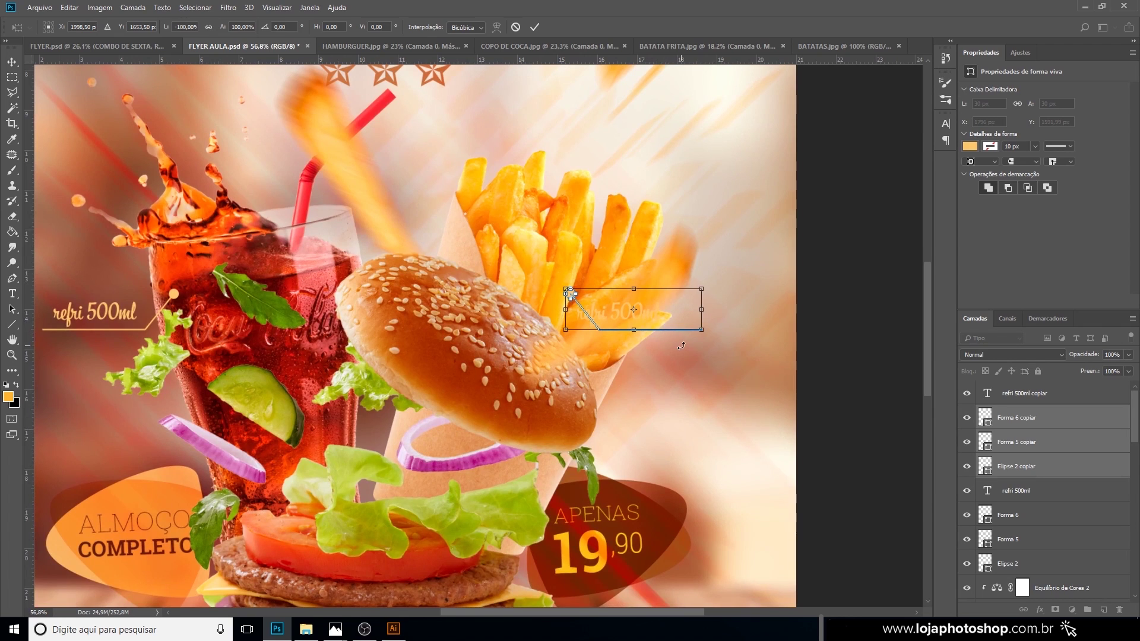
left_click_drag(674, 317, 707, 361)
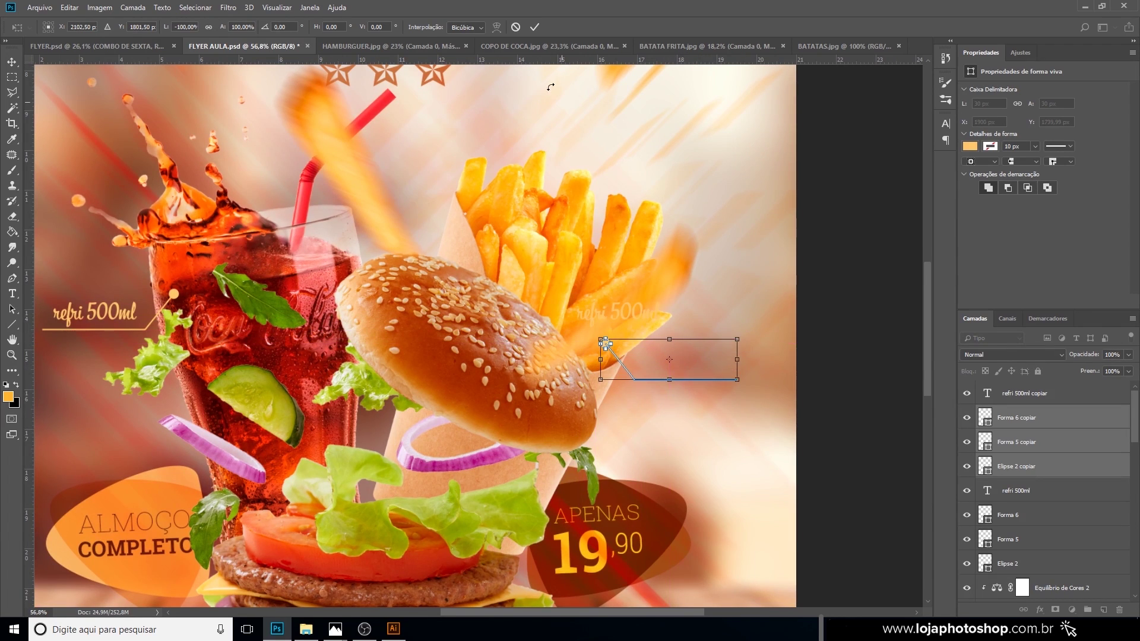
left_click(534, 28)
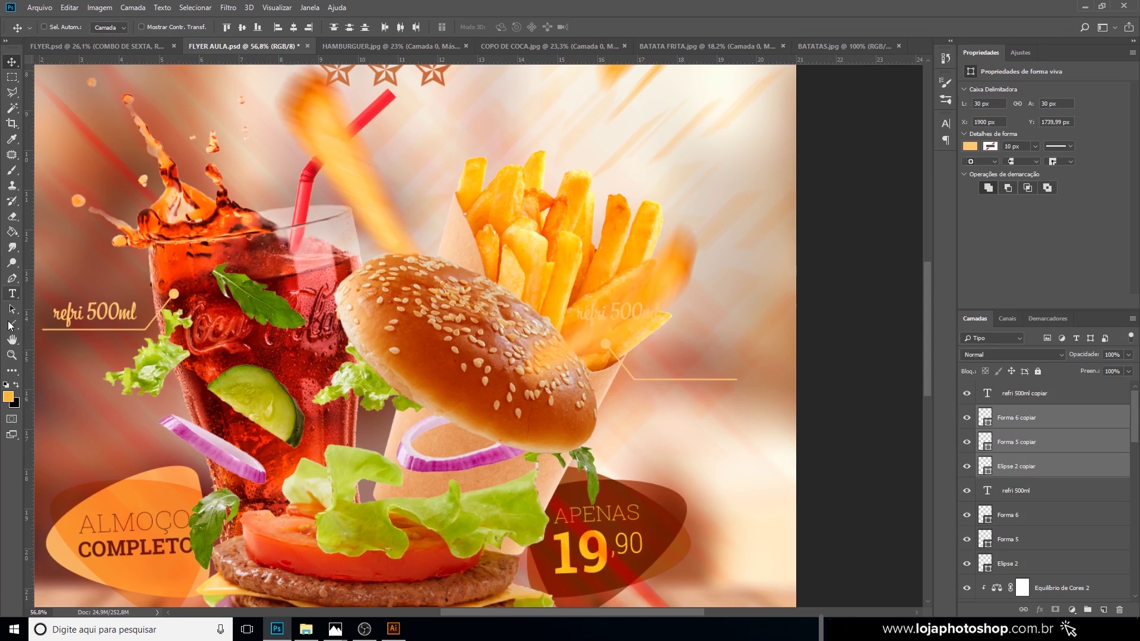
Fill the copied callout lines and circle with dark brown (65260c), sampled from the price tag.
left_click(9, 327)
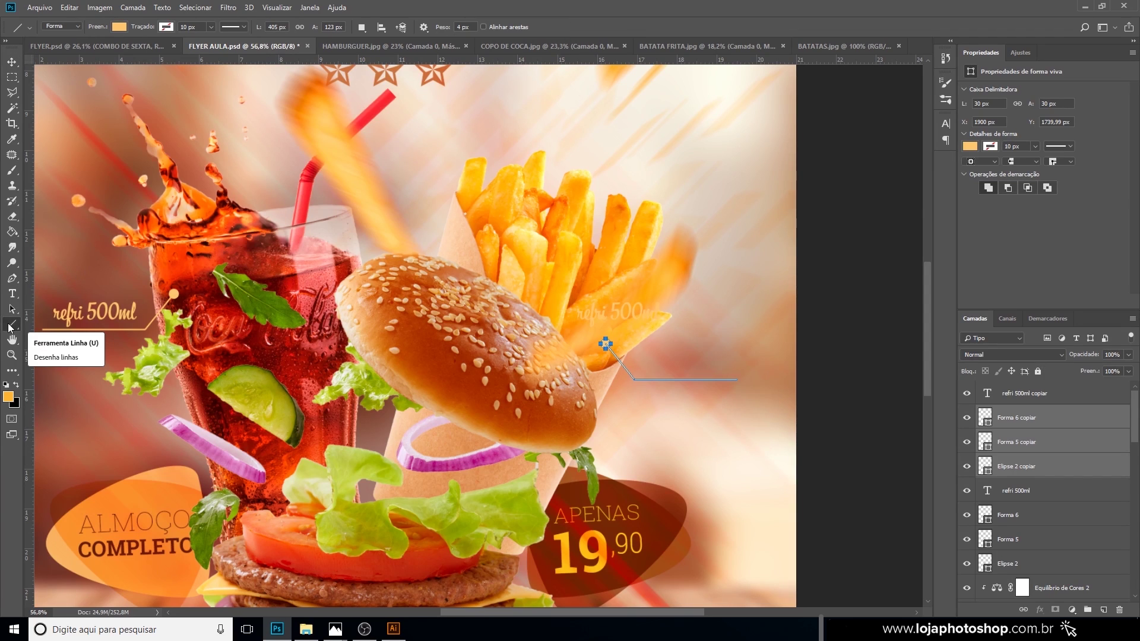
left_click(118, 31)
left_click(174, 50)
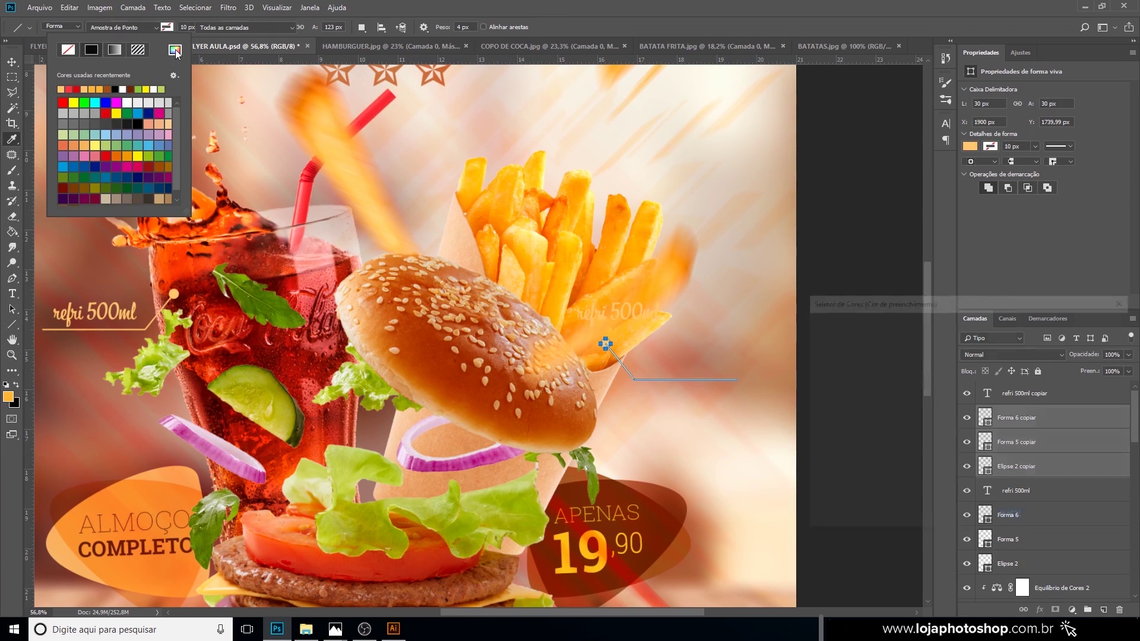
left_click(553, 555)
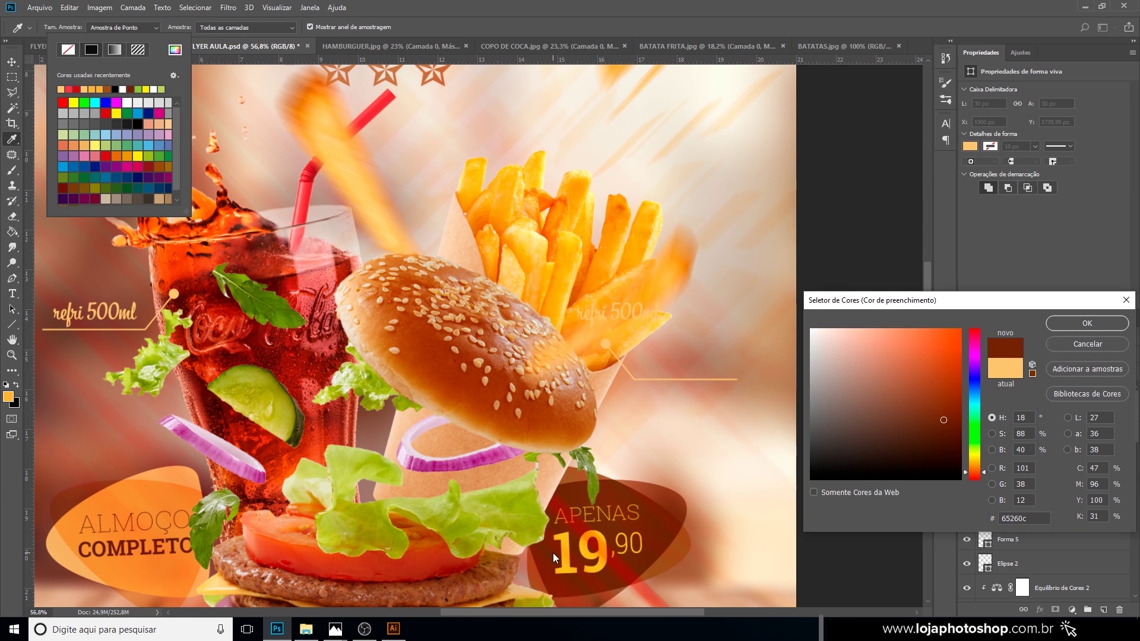
left_click(1054, 320)
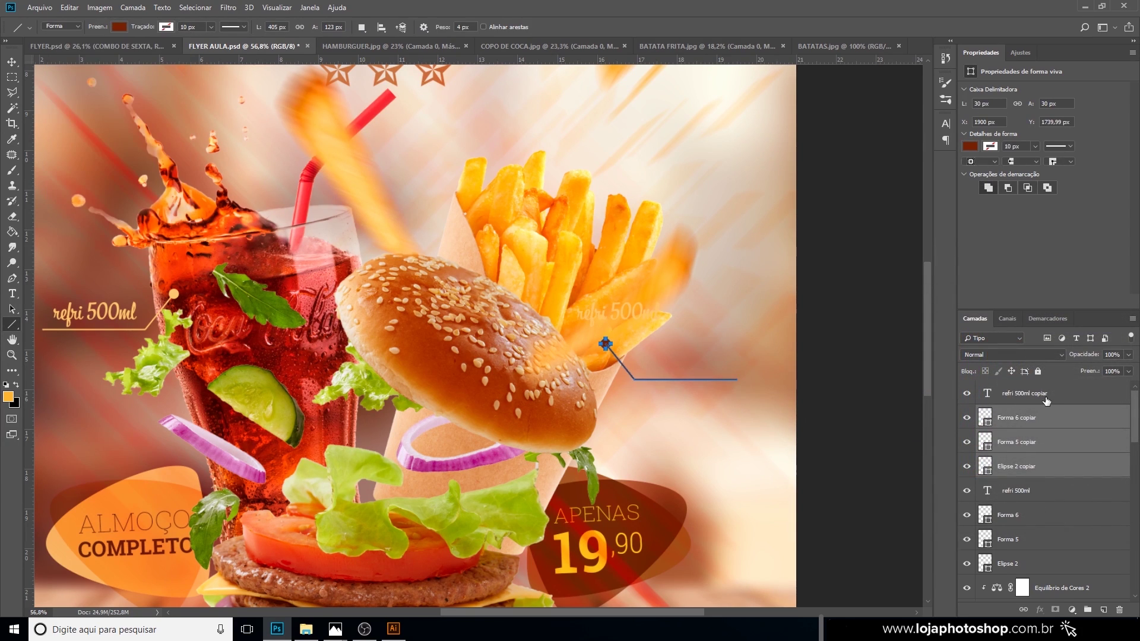
Move the copied "refri 500ml" label onto the horizontal callout line beside the fries.
left_click(1027, 393)
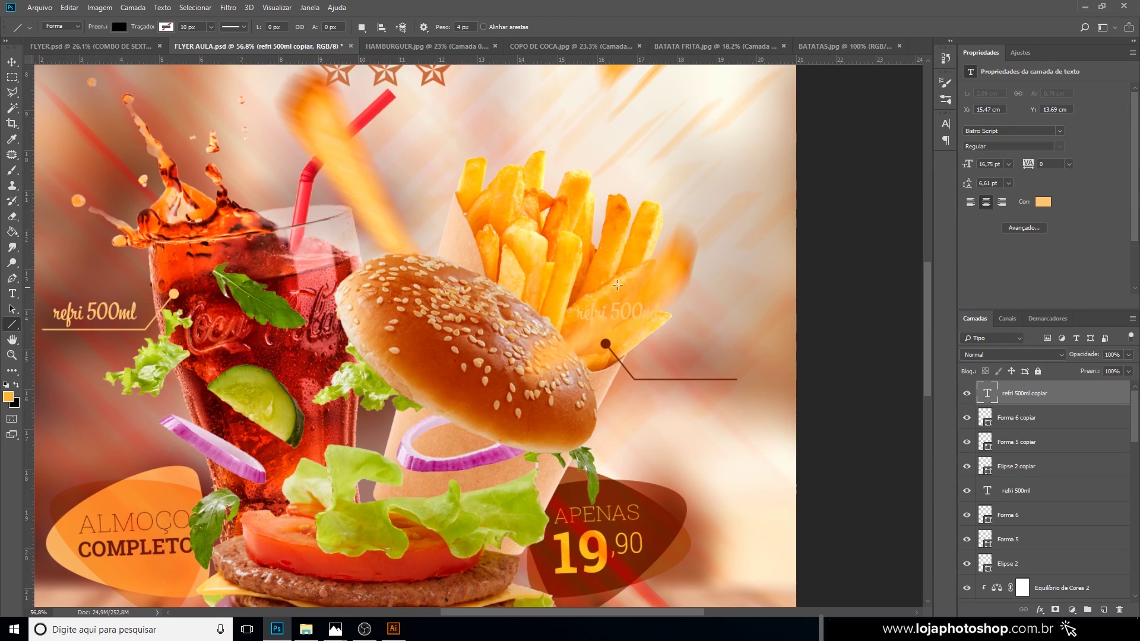
key("v")
left_click_drag(631, 319, 680, 359)
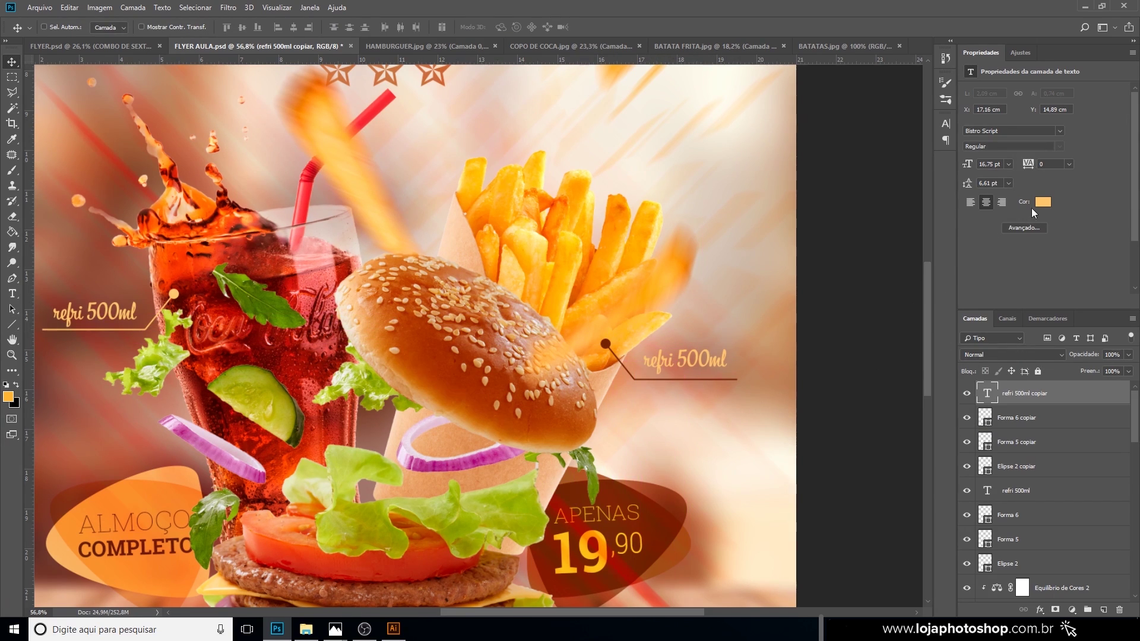
Colour the copied label a slightly darker shade of the price tag's brown and shift it slightly left.
left_click(1043, 202)
left_click(622, 492)
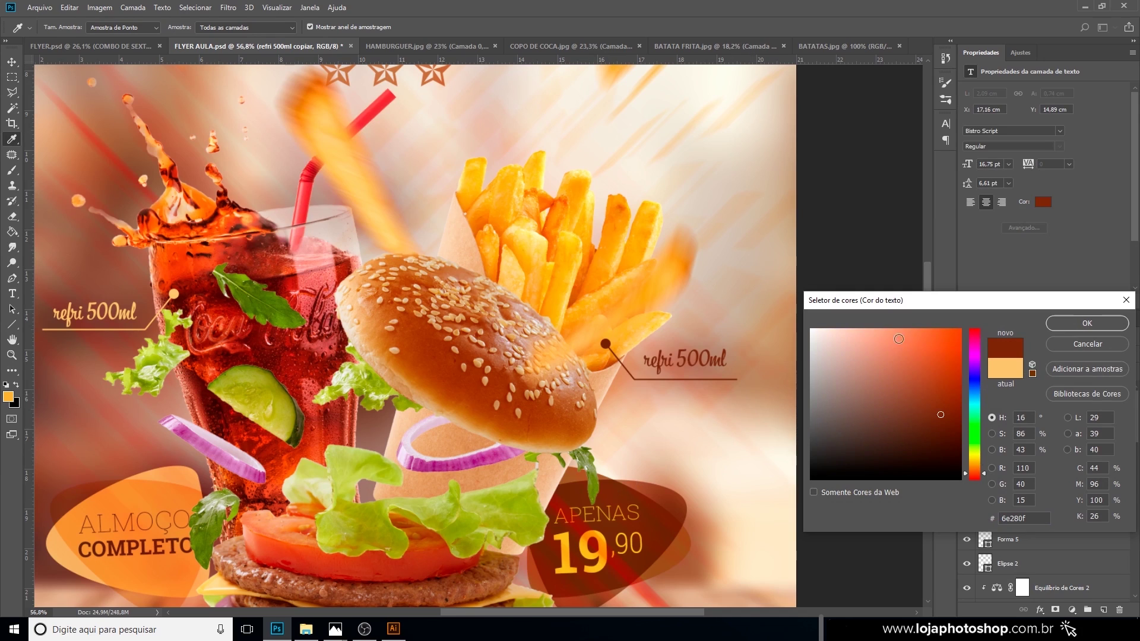
left_click_drag(919, 426, 934, 438)
left_click(1076, 325)
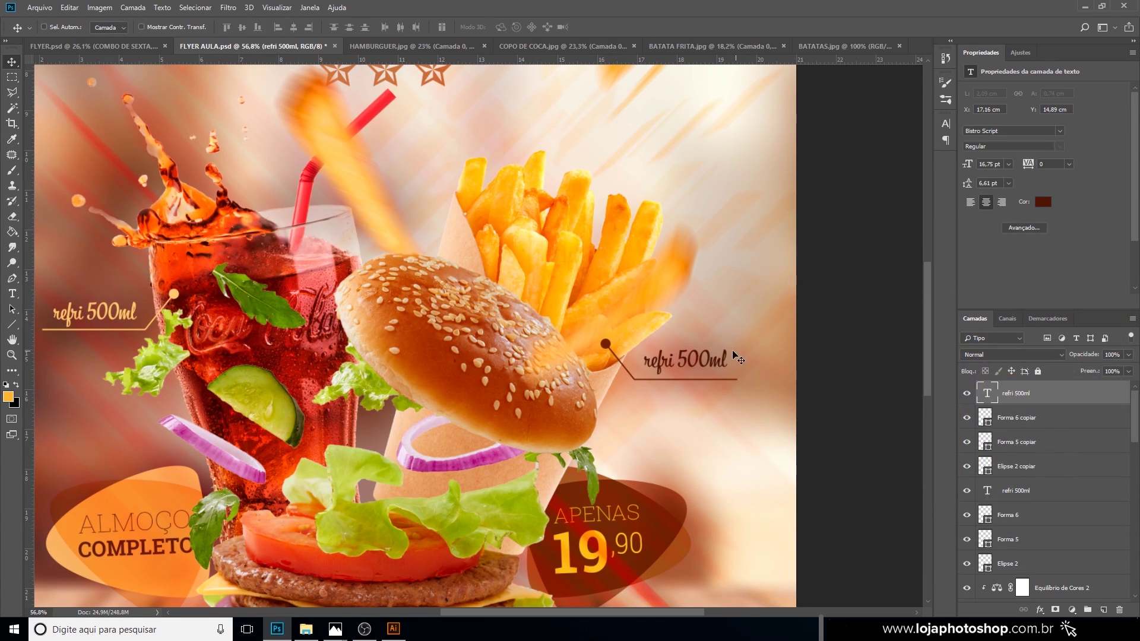
left_click_drag(719, 358, 716, 362)
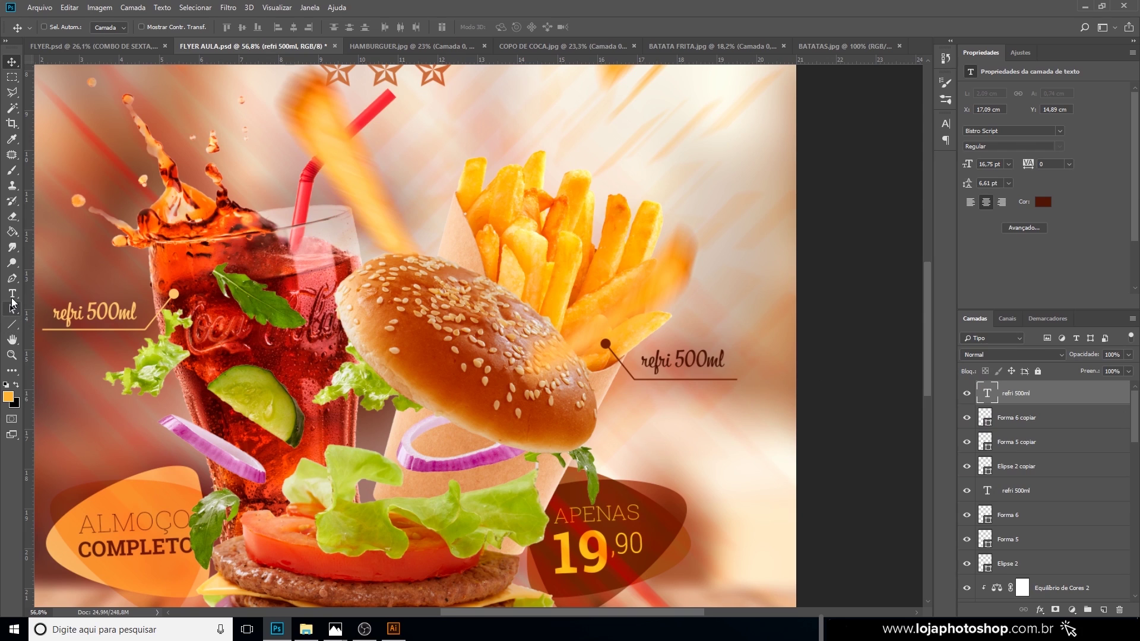
Replace the copied label's text with "fritas média" and settle it just above the fries' callout line.
left_click(12, 293)
left_click_drag(646, 359, 814, 362)
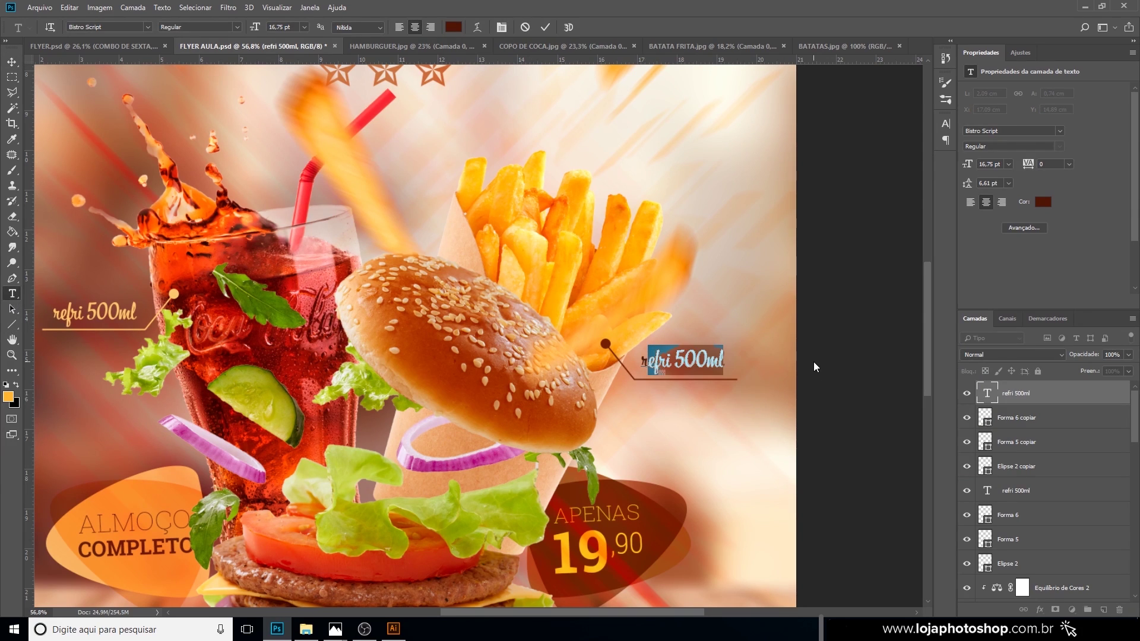
key("BackSpace")
type("fritas média")
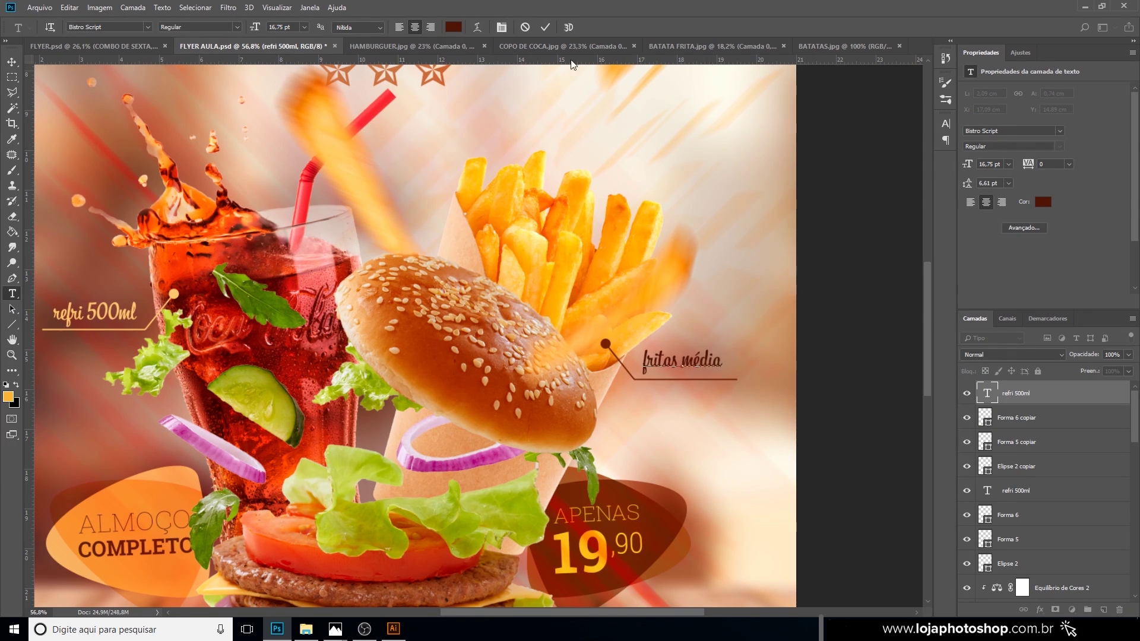
left_click_drag(675, 367, 680, 372)
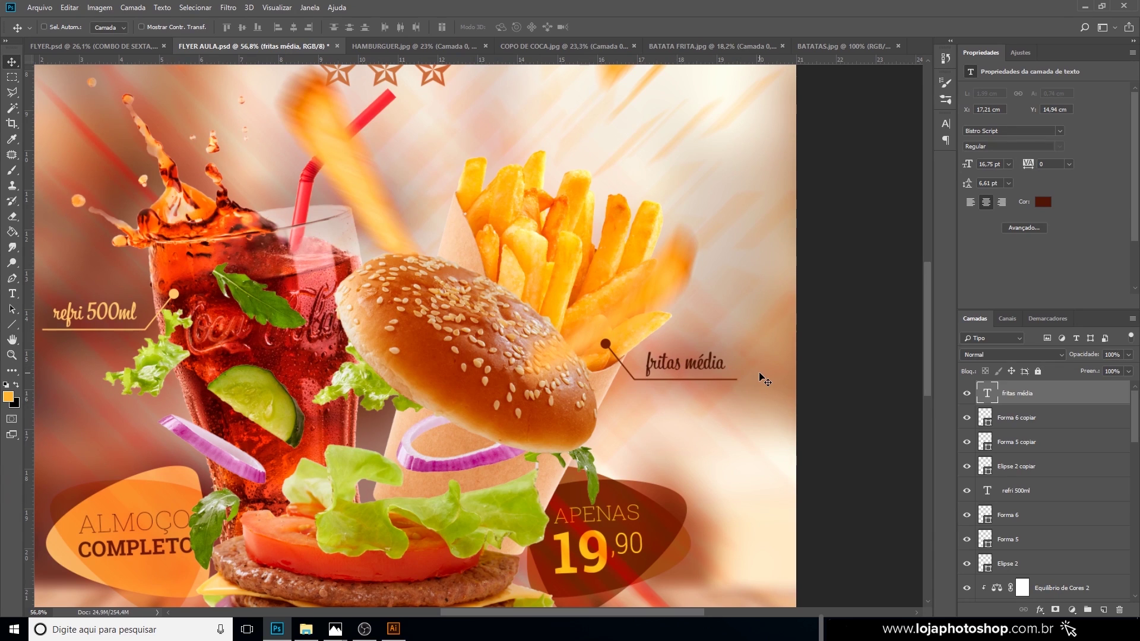
scroll(611, 351, "down", 3)
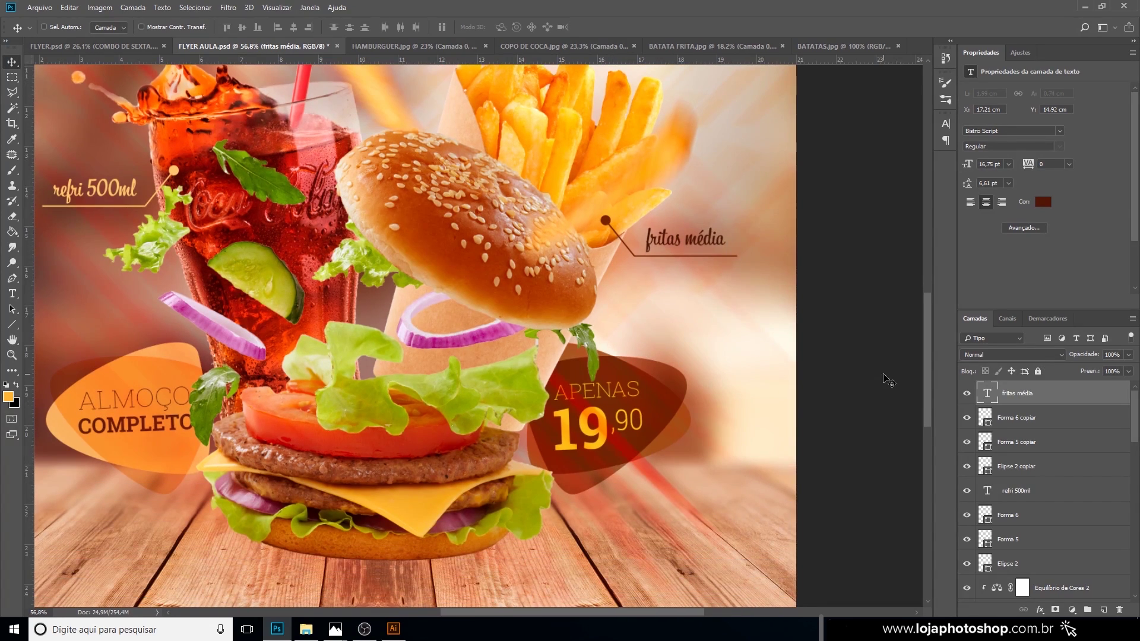
Duplicate the fries callout's label, lines and circle, and place the copy just below the burger's bottom bun.
left_click(1033, 471, "shift")
key("ctrl+j")
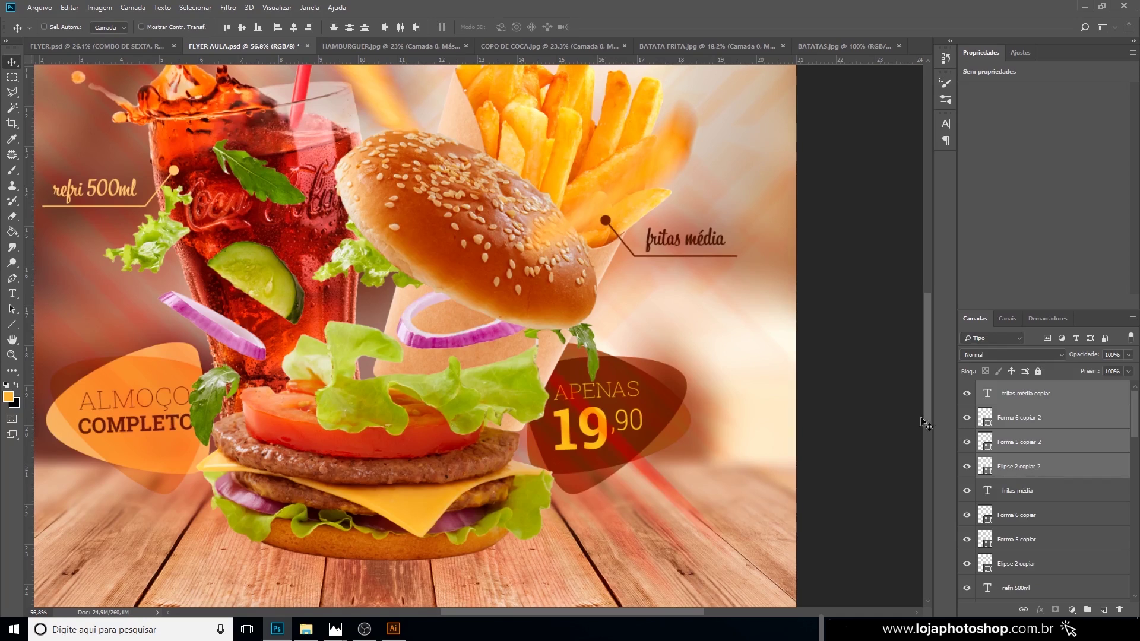
left_click_drag(586, 447, 510, 573)
scroll(652, 528, "down", 2)
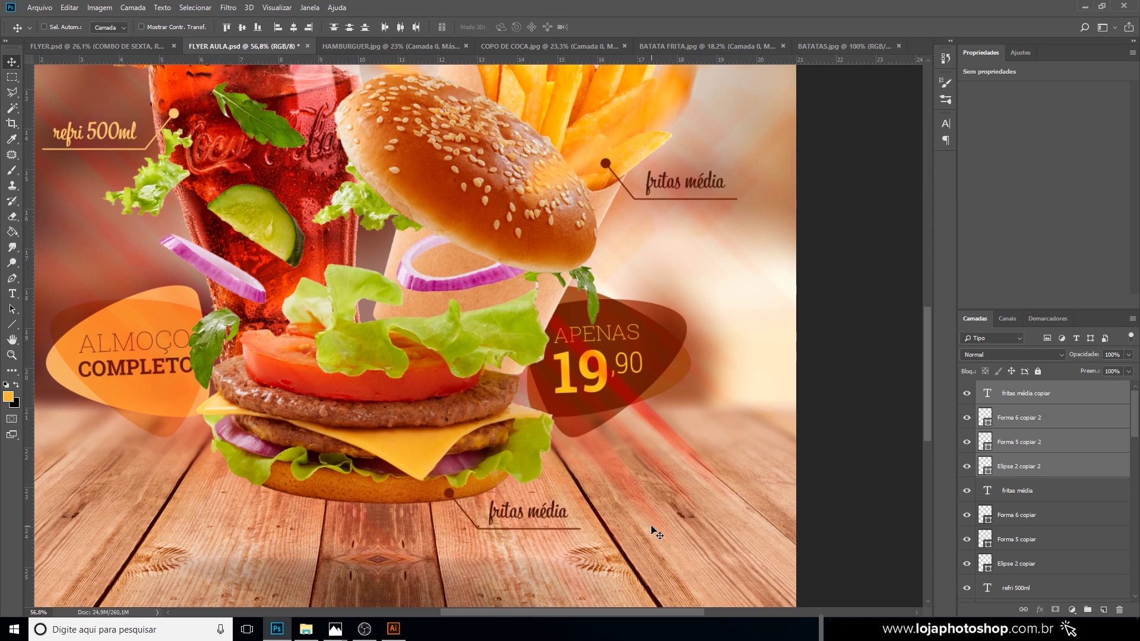
Replace the text of the copied label below the burger with "hambúrguer" and save the flyer.
left_click(1027, 395)
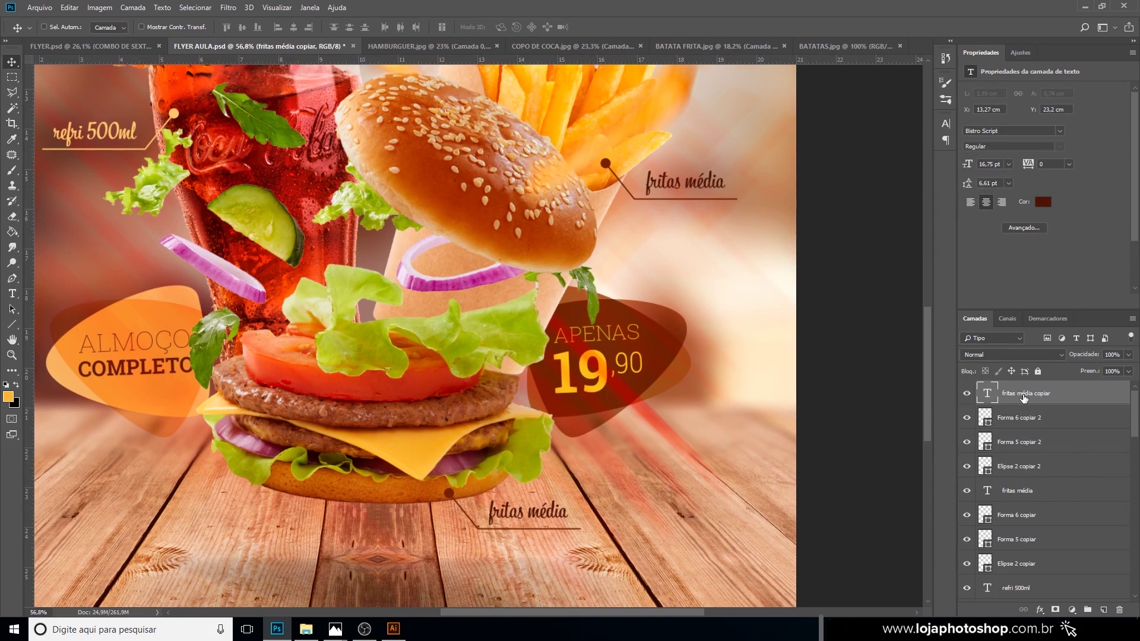
left_click(11, 293)
left_click_drag(488, 510, 647, 512)
type("hamb")
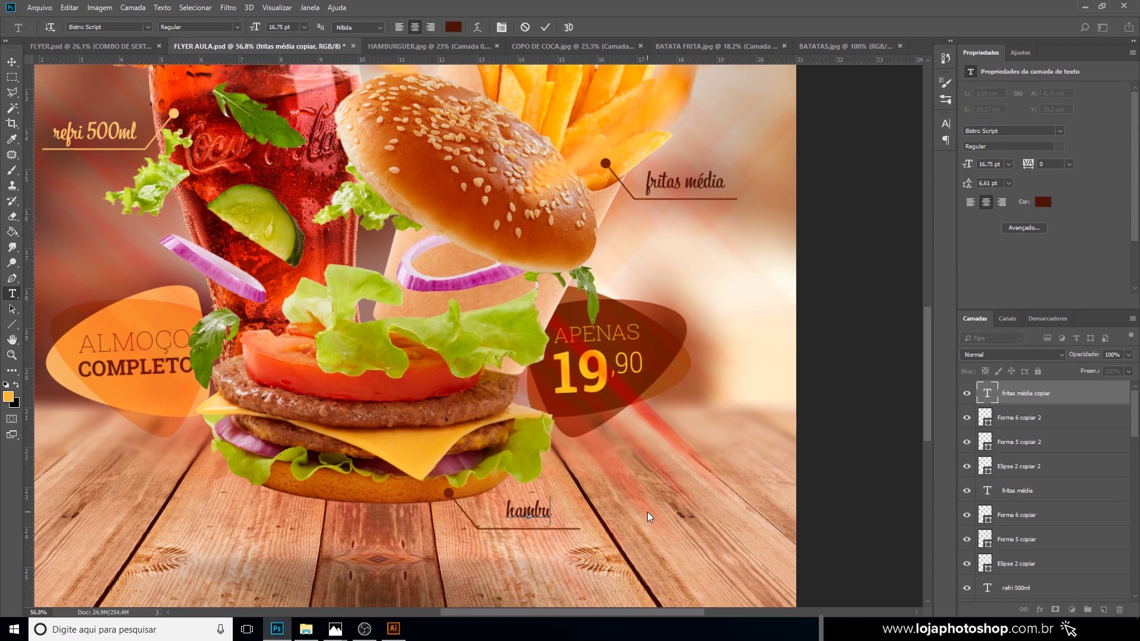
type("úrguer")
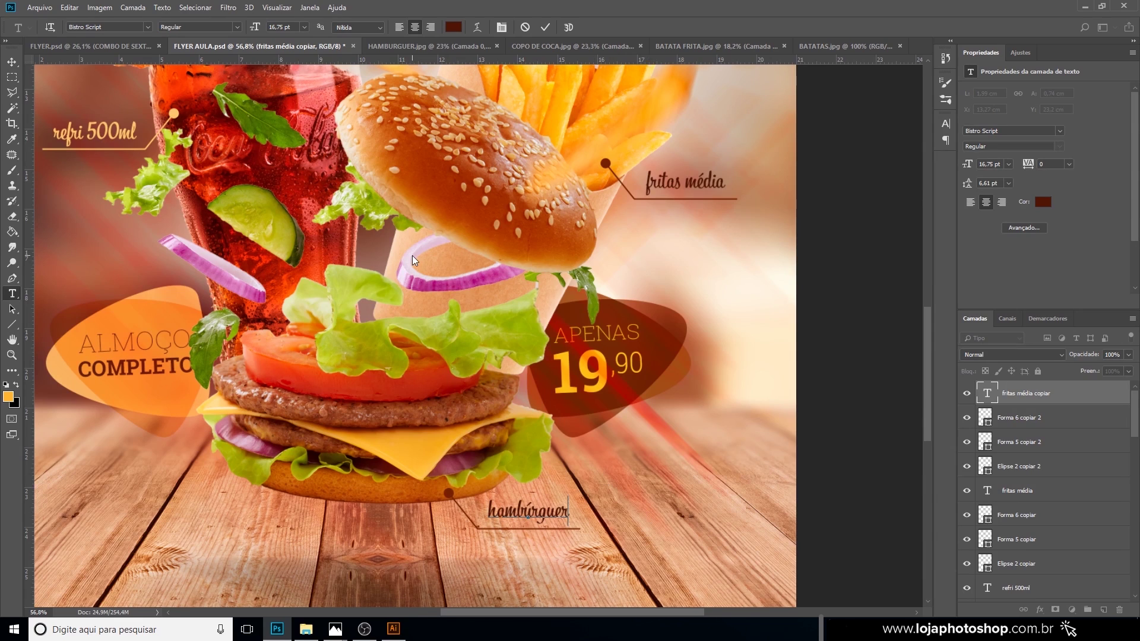
left_click(545, 27)
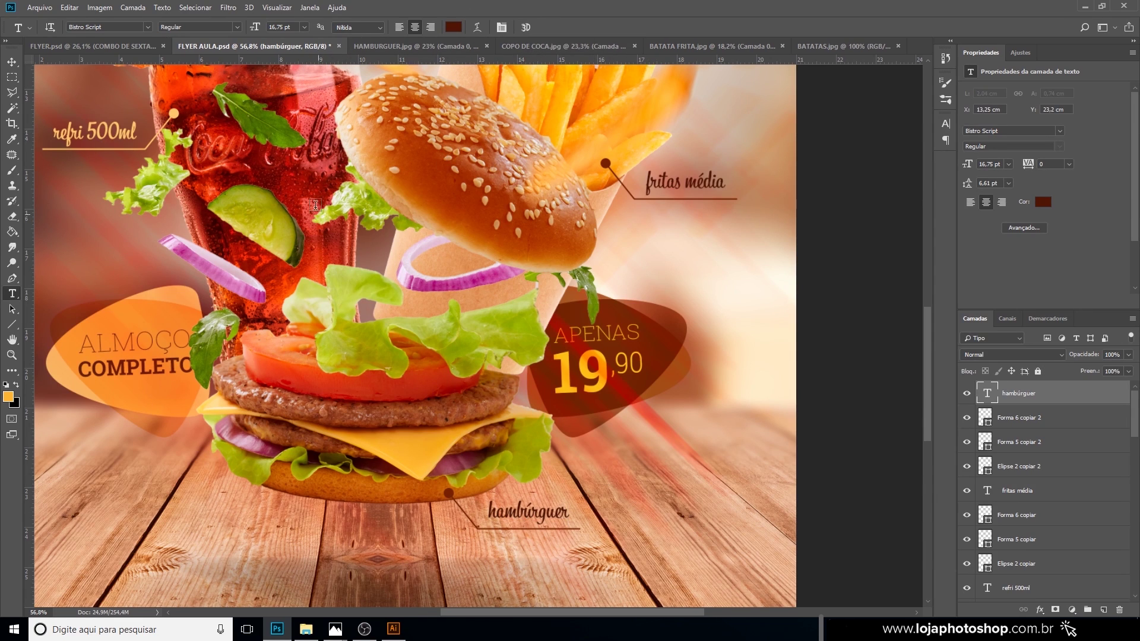
key("ctrl+0")
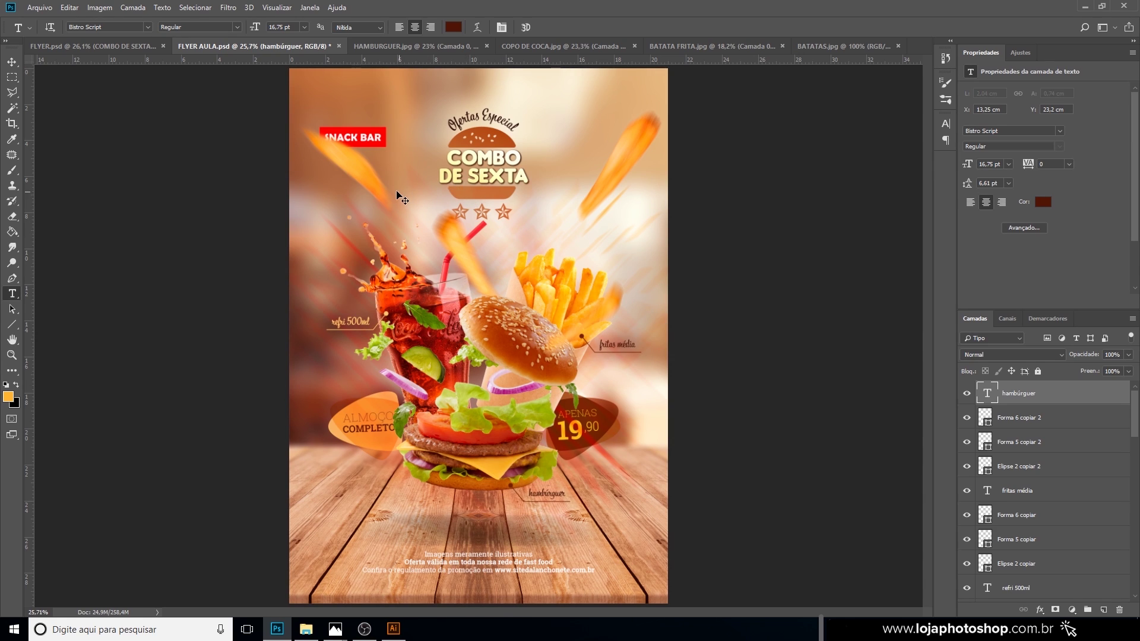
key("ctrl+s")
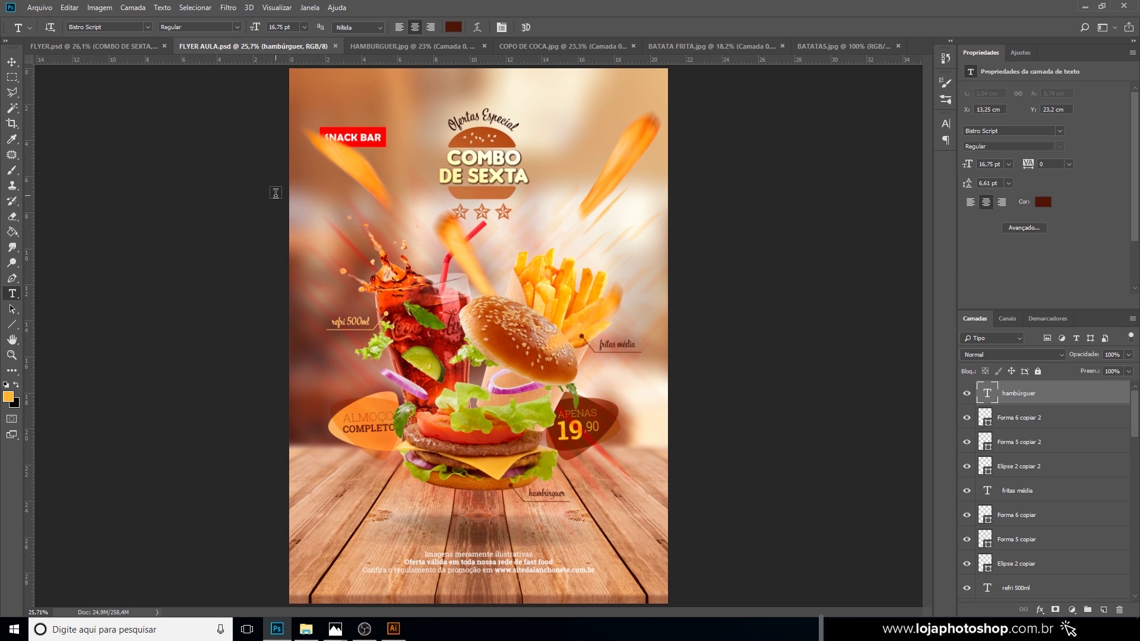
Try converting the flyer to CMYK colour mode with its layers flattened, and undo the conversion.
left_click(107, 9)
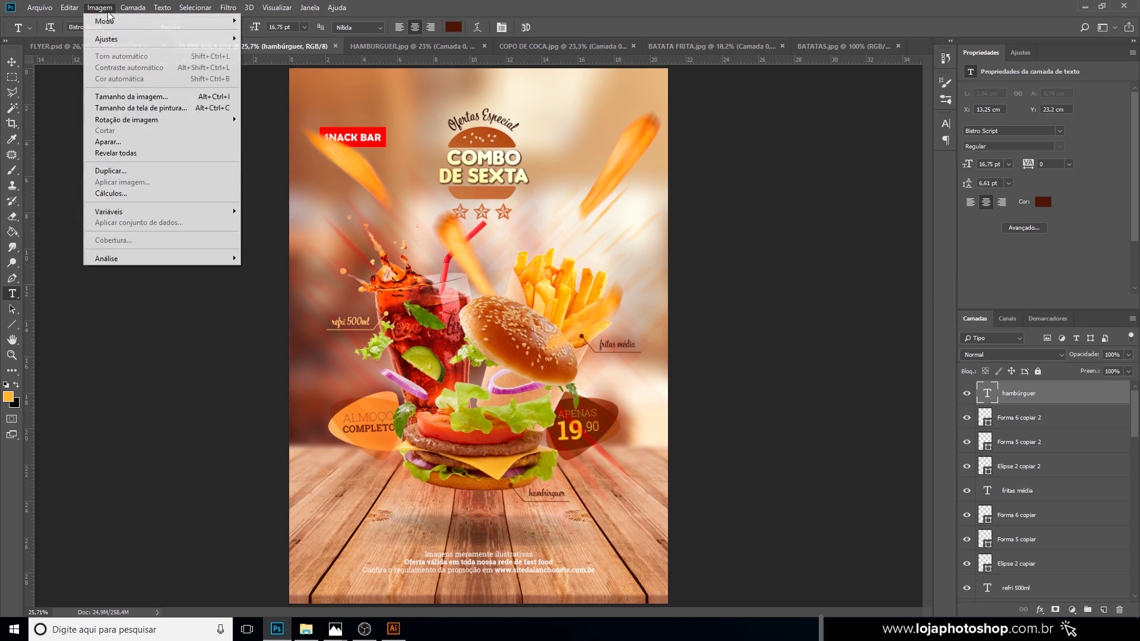
mouse_move(117, 24)
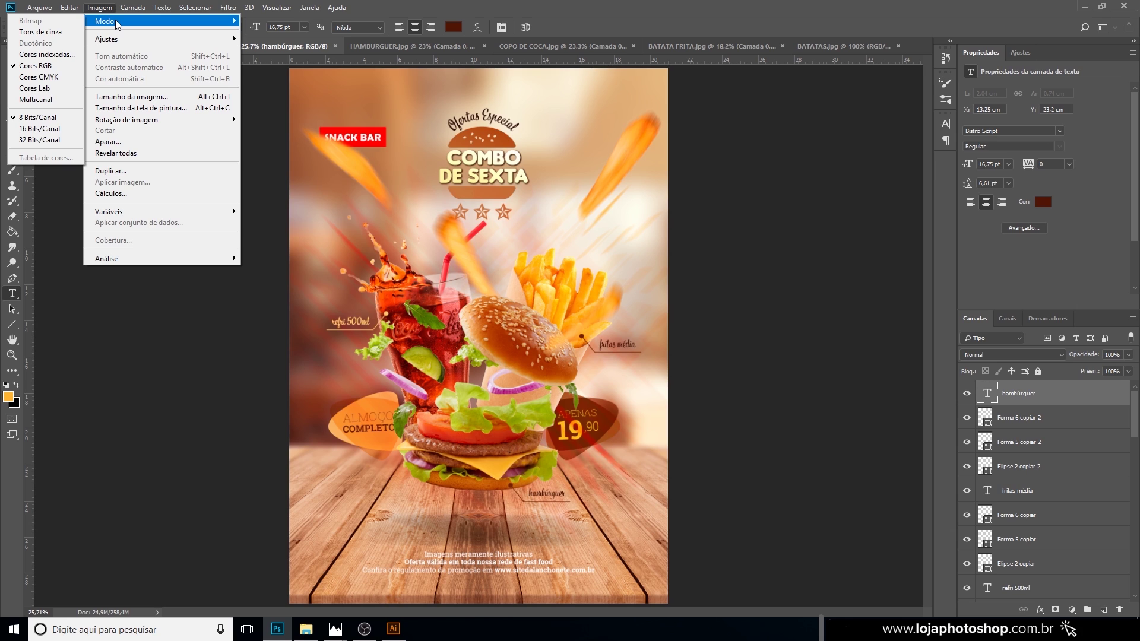
left_click(58, 77)
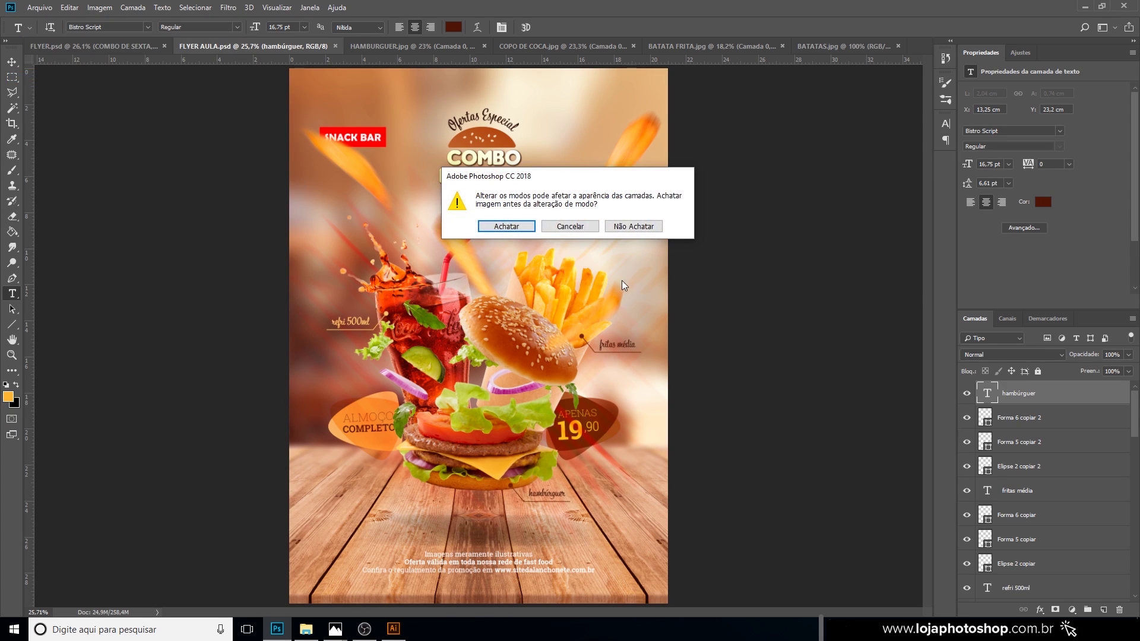
left_click(532, 228)
left_click(542, 242)
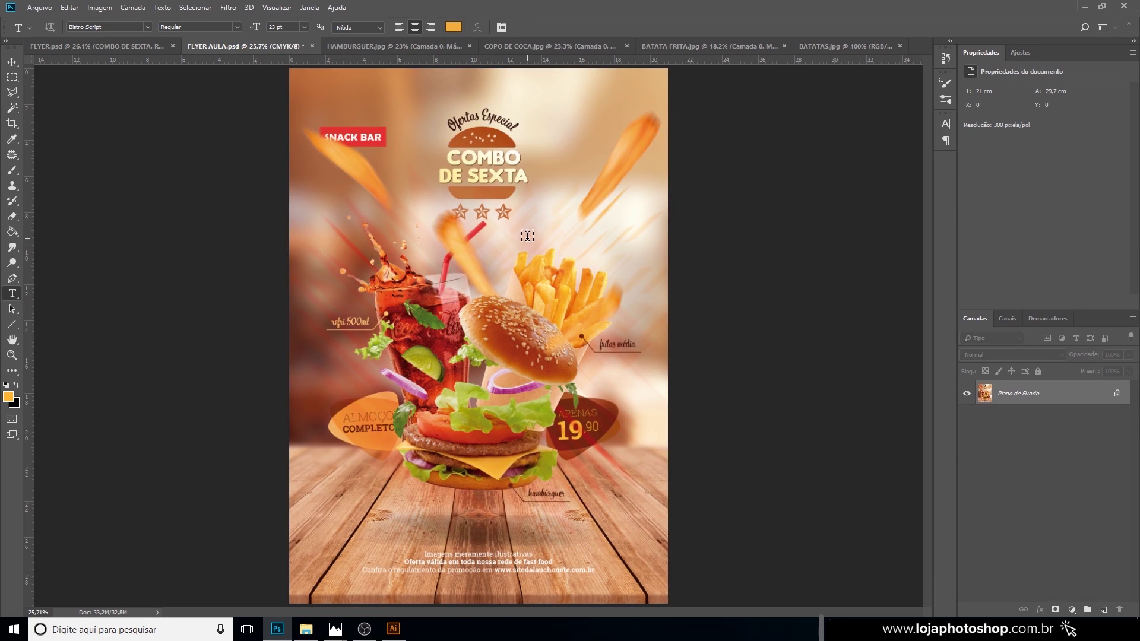
key("ctrl+z")
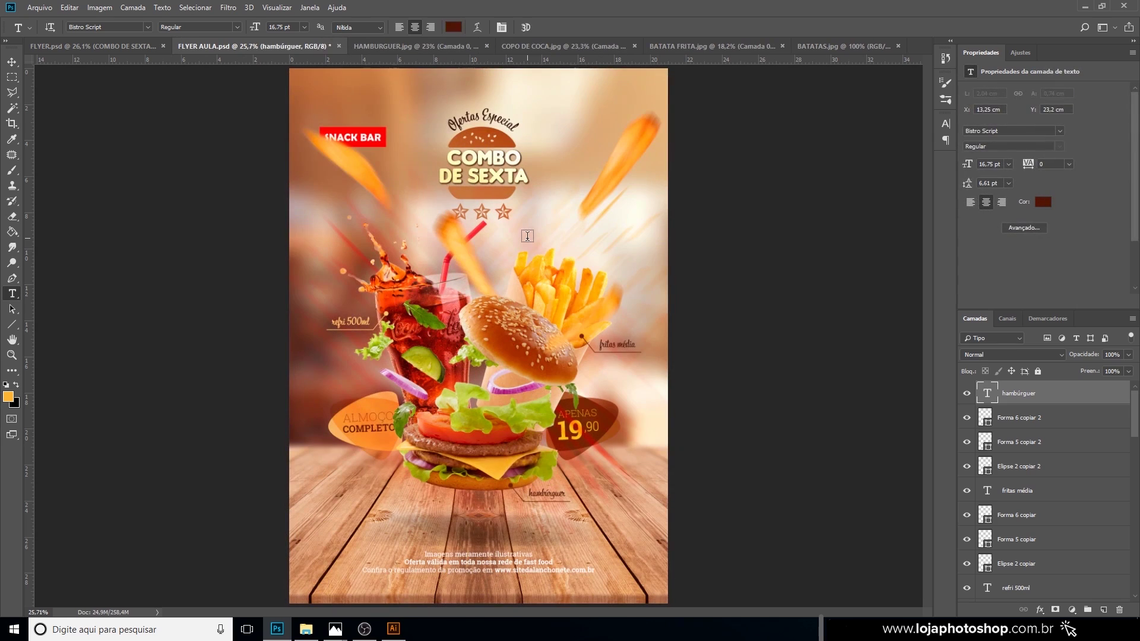